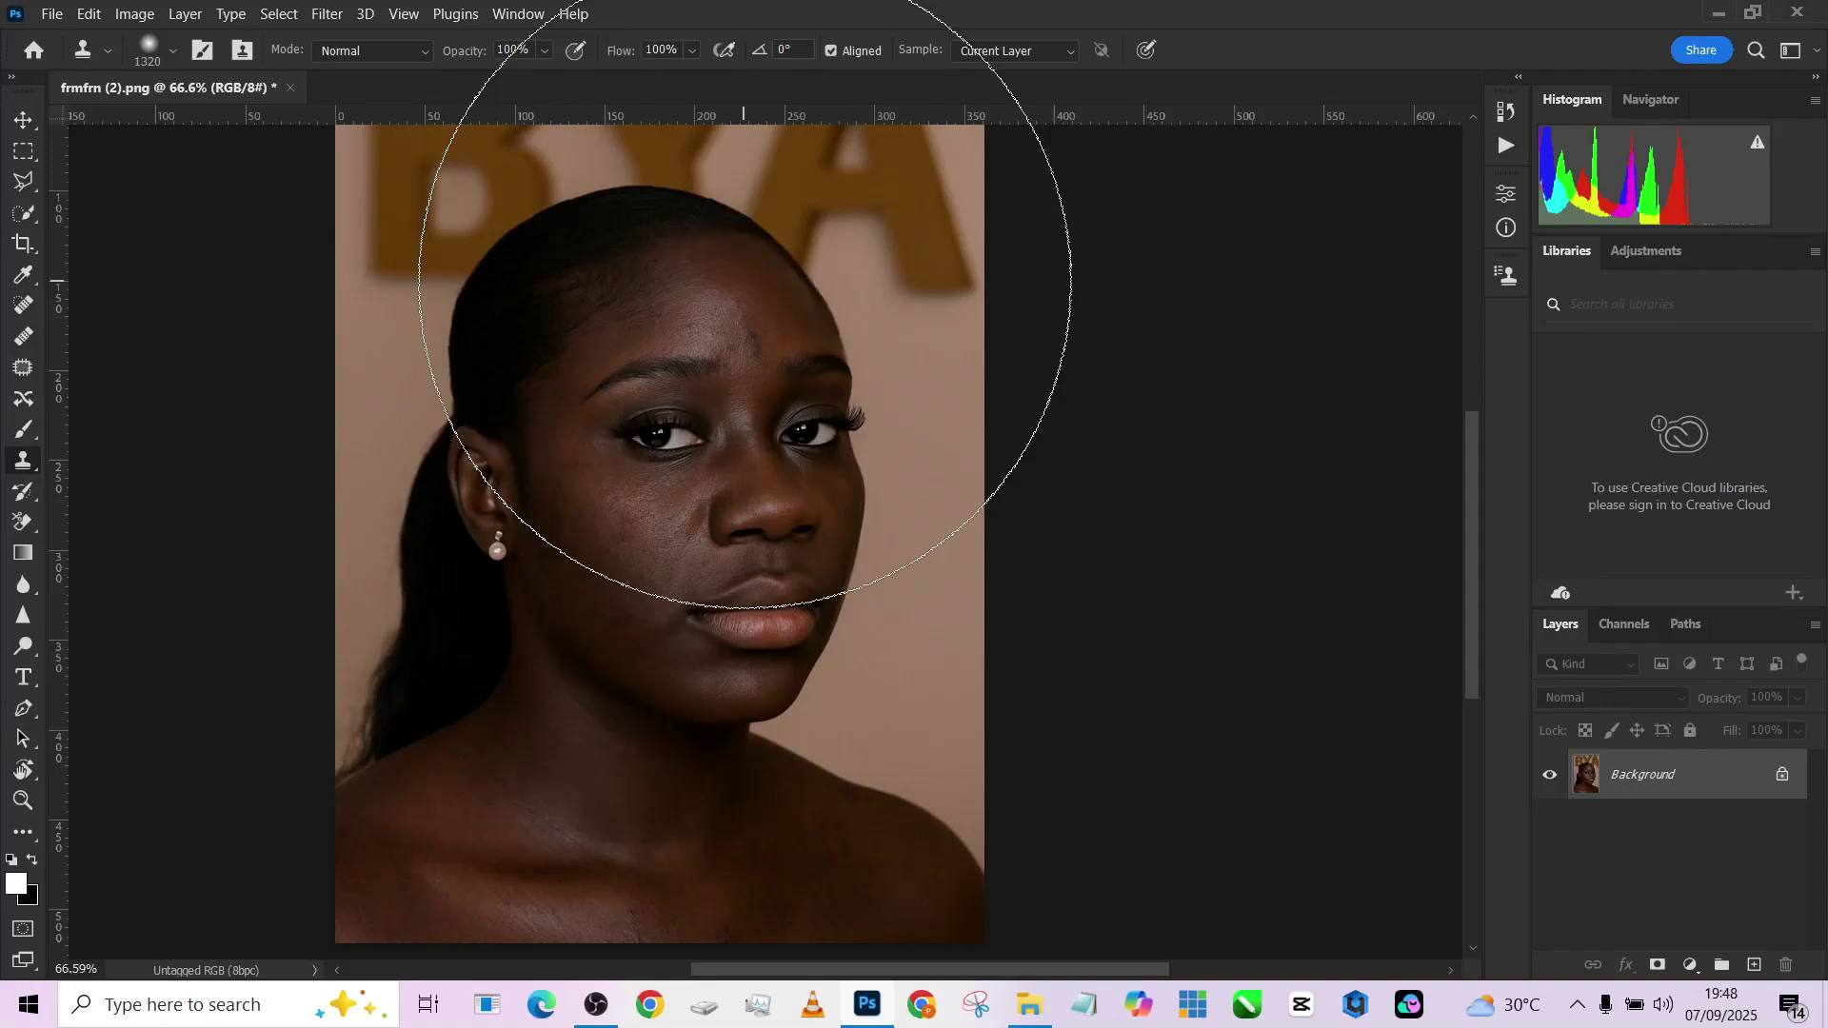
Show the recorded actions, collapse the Done4U Retouch set and expand the MUA Retouching Actions set to its skin actions.
left_click(25, 153)
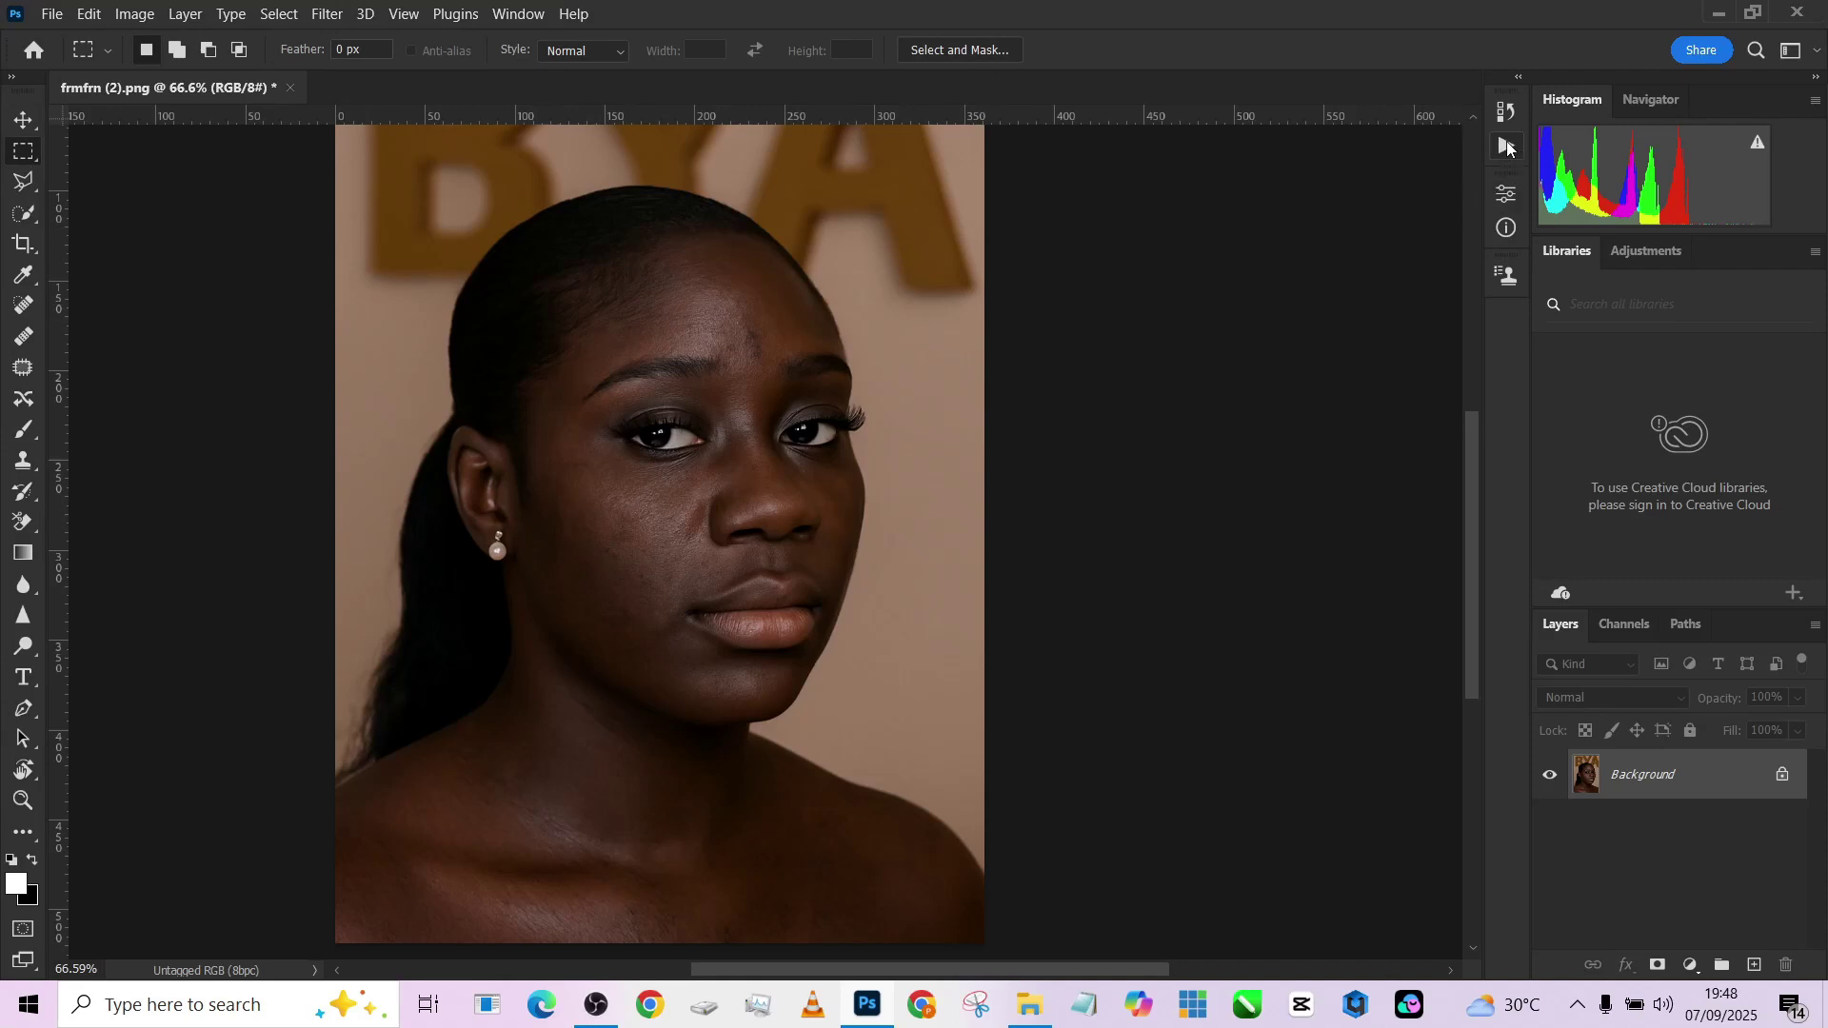
left_click(1507, 148)
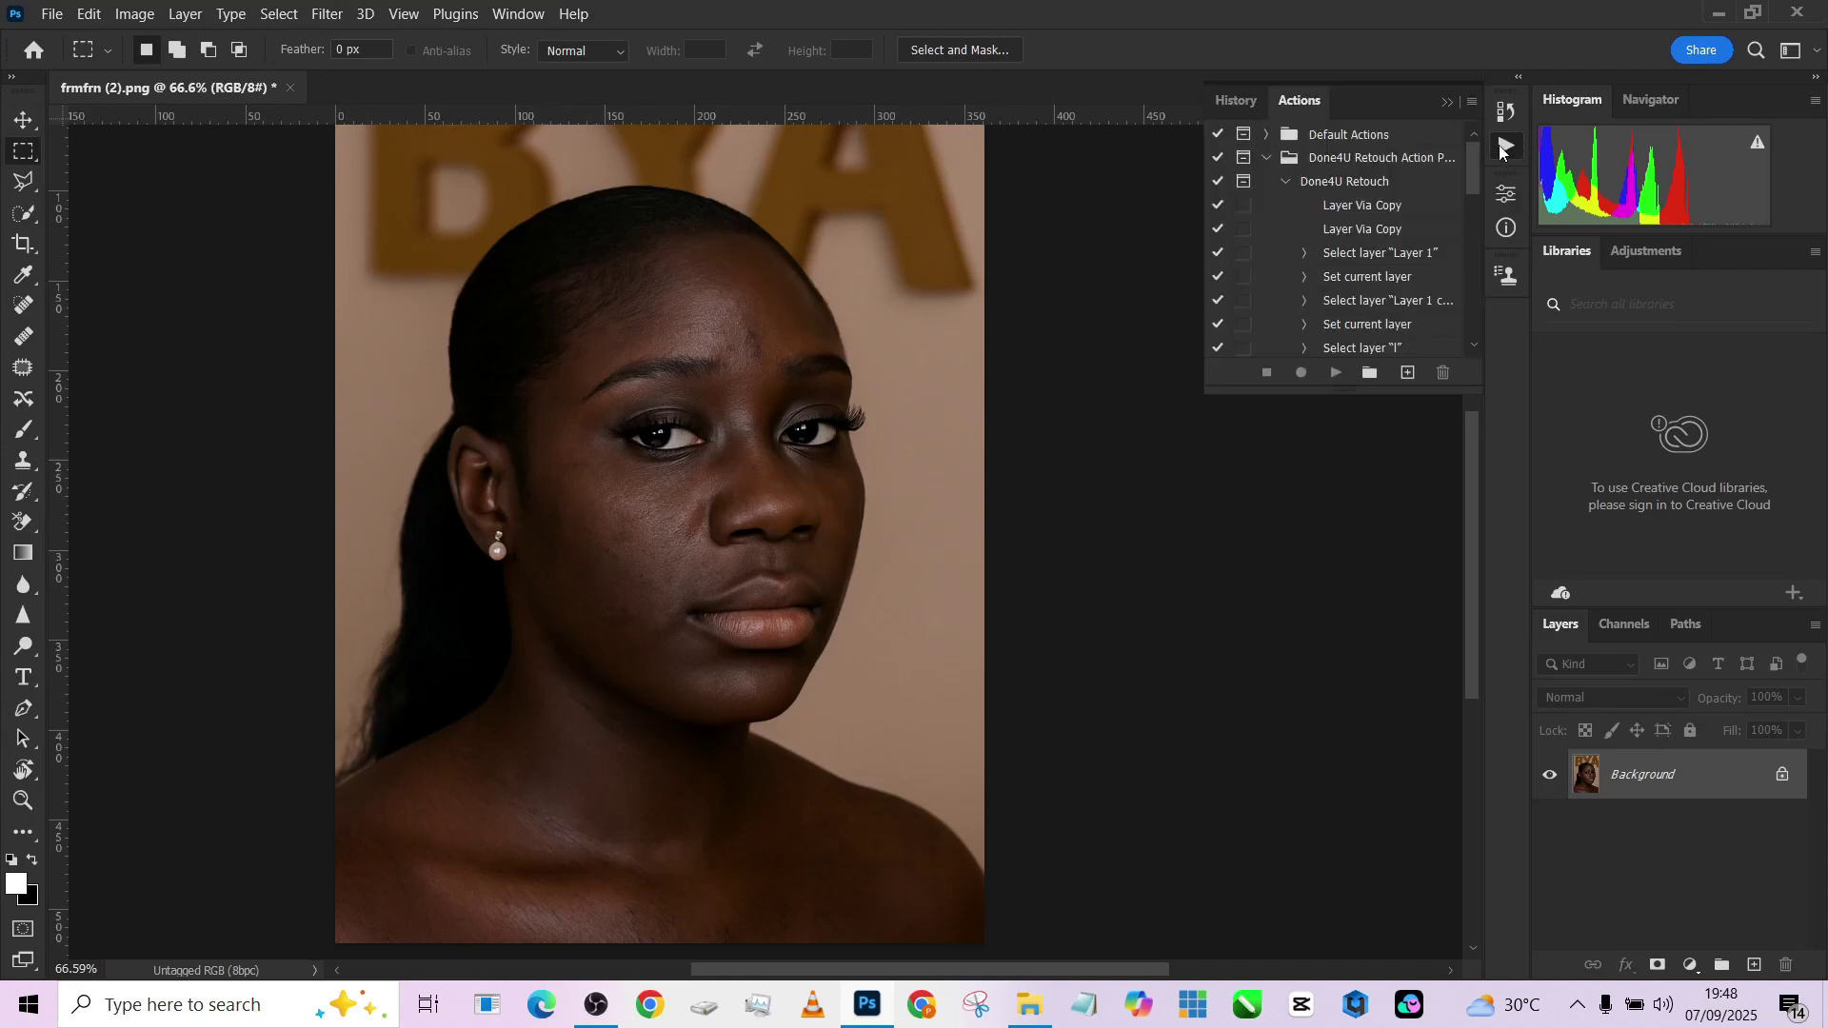
left_click(1284, 183)
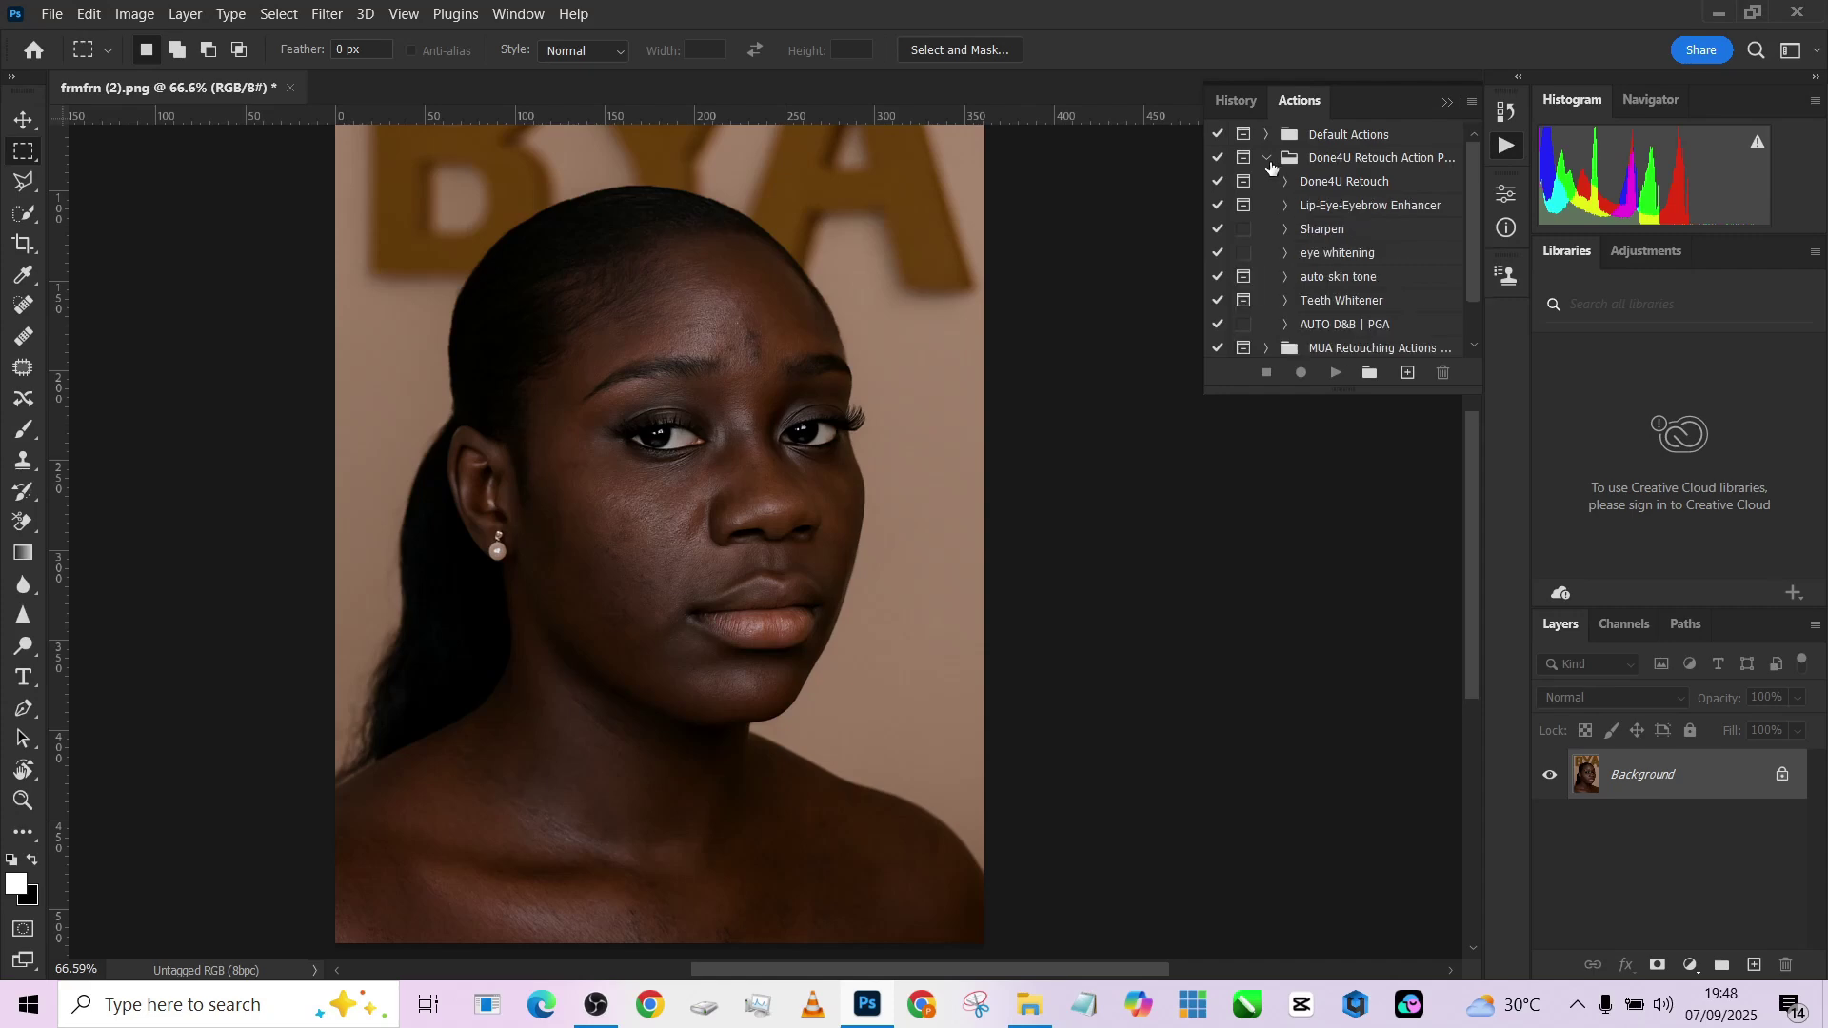
left_click(1267, 159)
left_click(1268, 182)
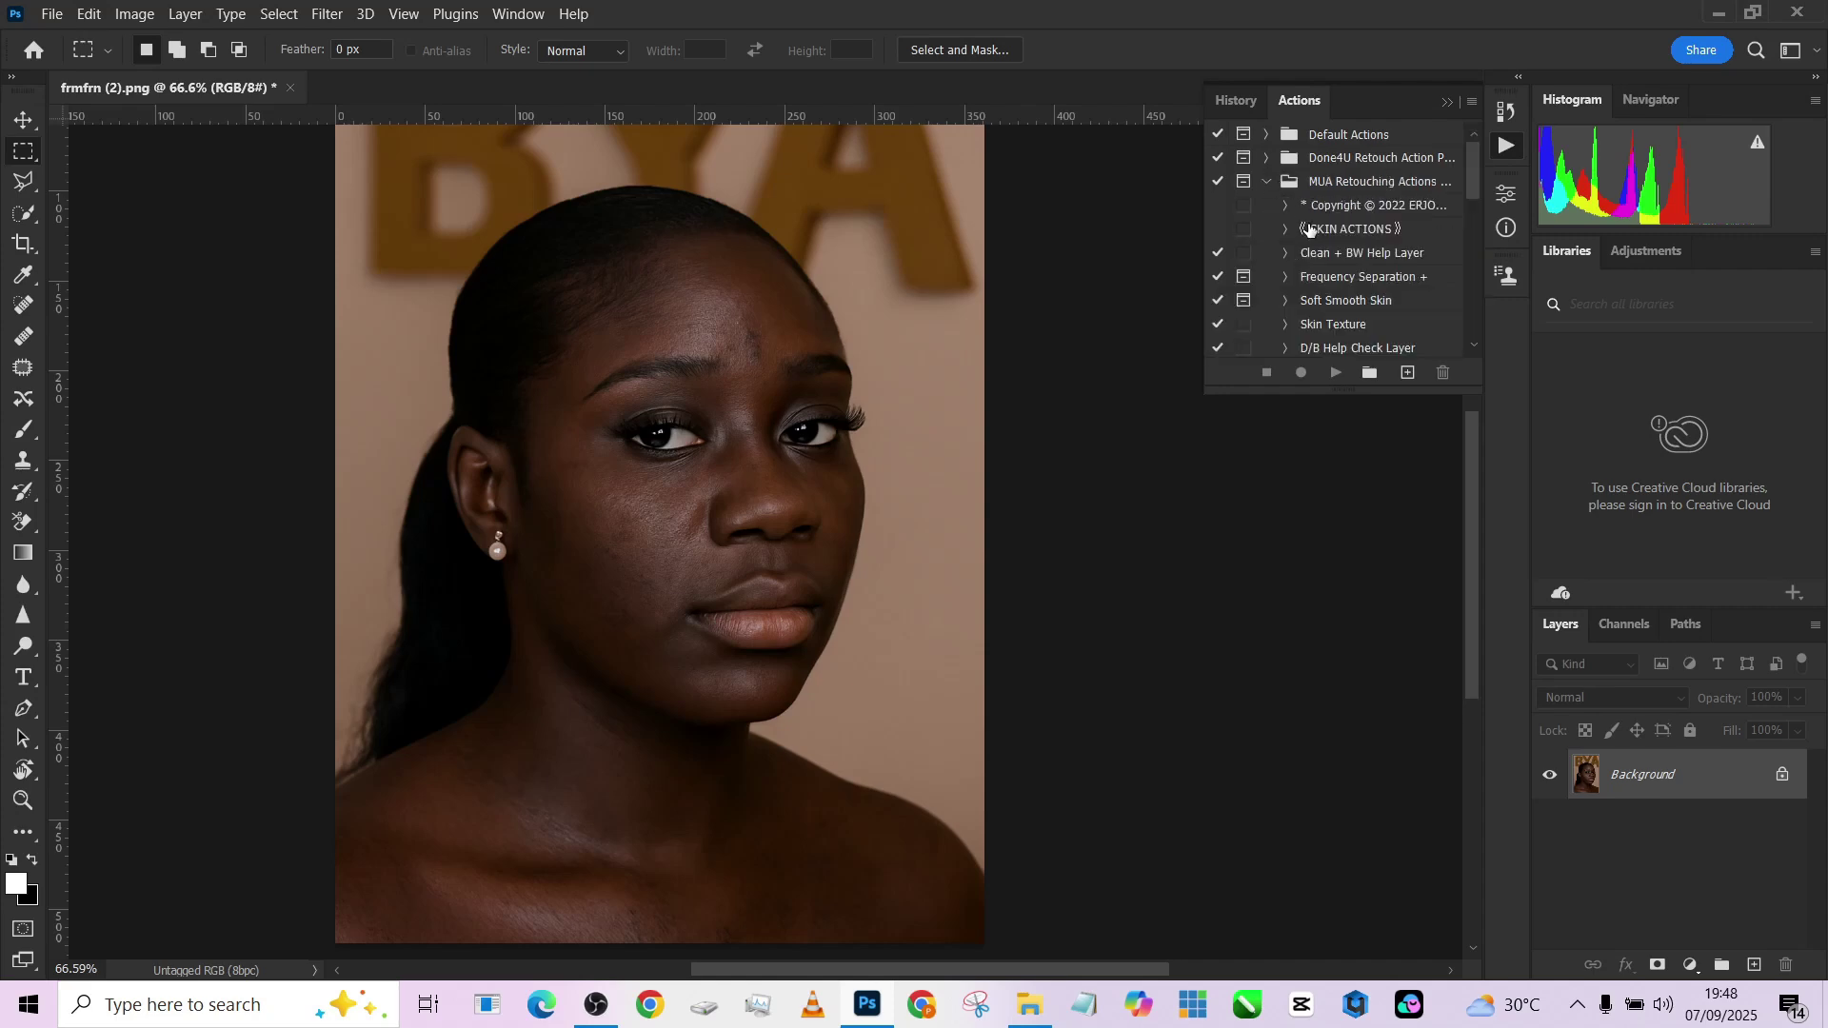
scroll(1310, 229, "down", 3)
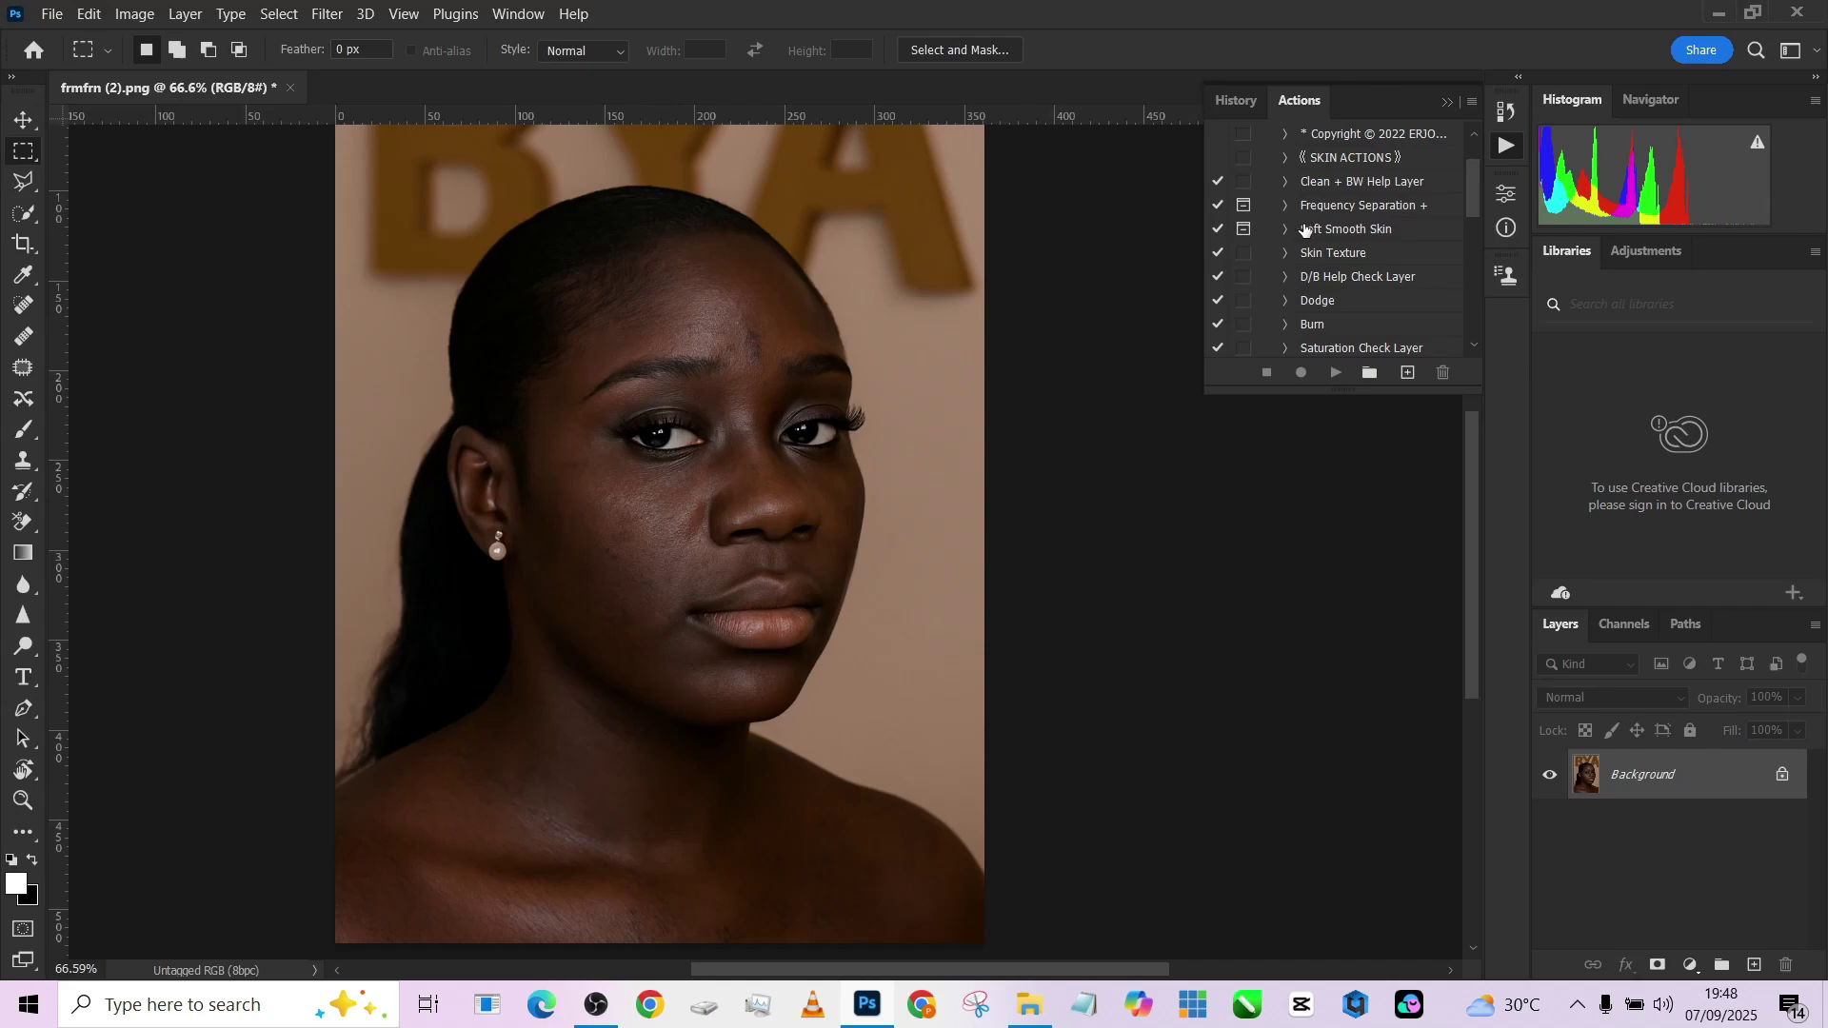
Patch the dark blemish on the forehead between the eyebrows with clean skin beside it, and deselect.
scroll(799, 433, "up", 5)
left_click_drag(649, 482, 820, 756)
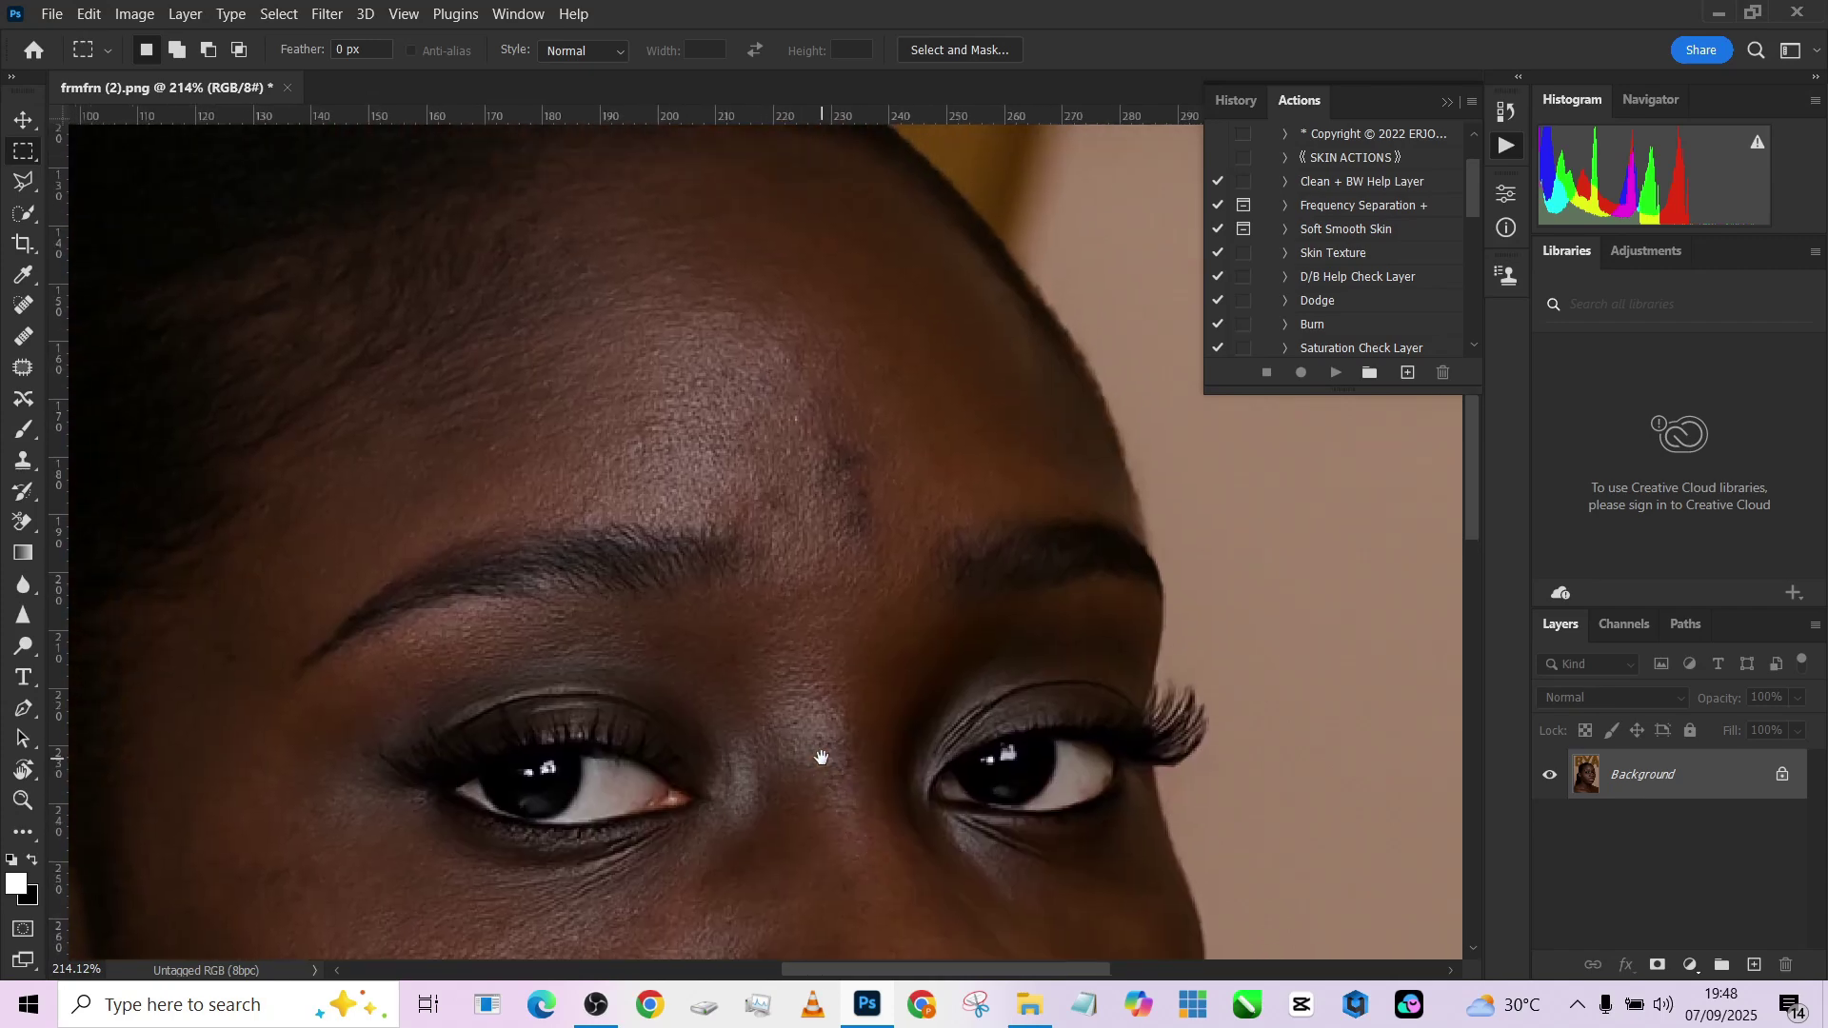
scroll(745, 418, "down", 4)
scroll(745, 417, "up", 3)
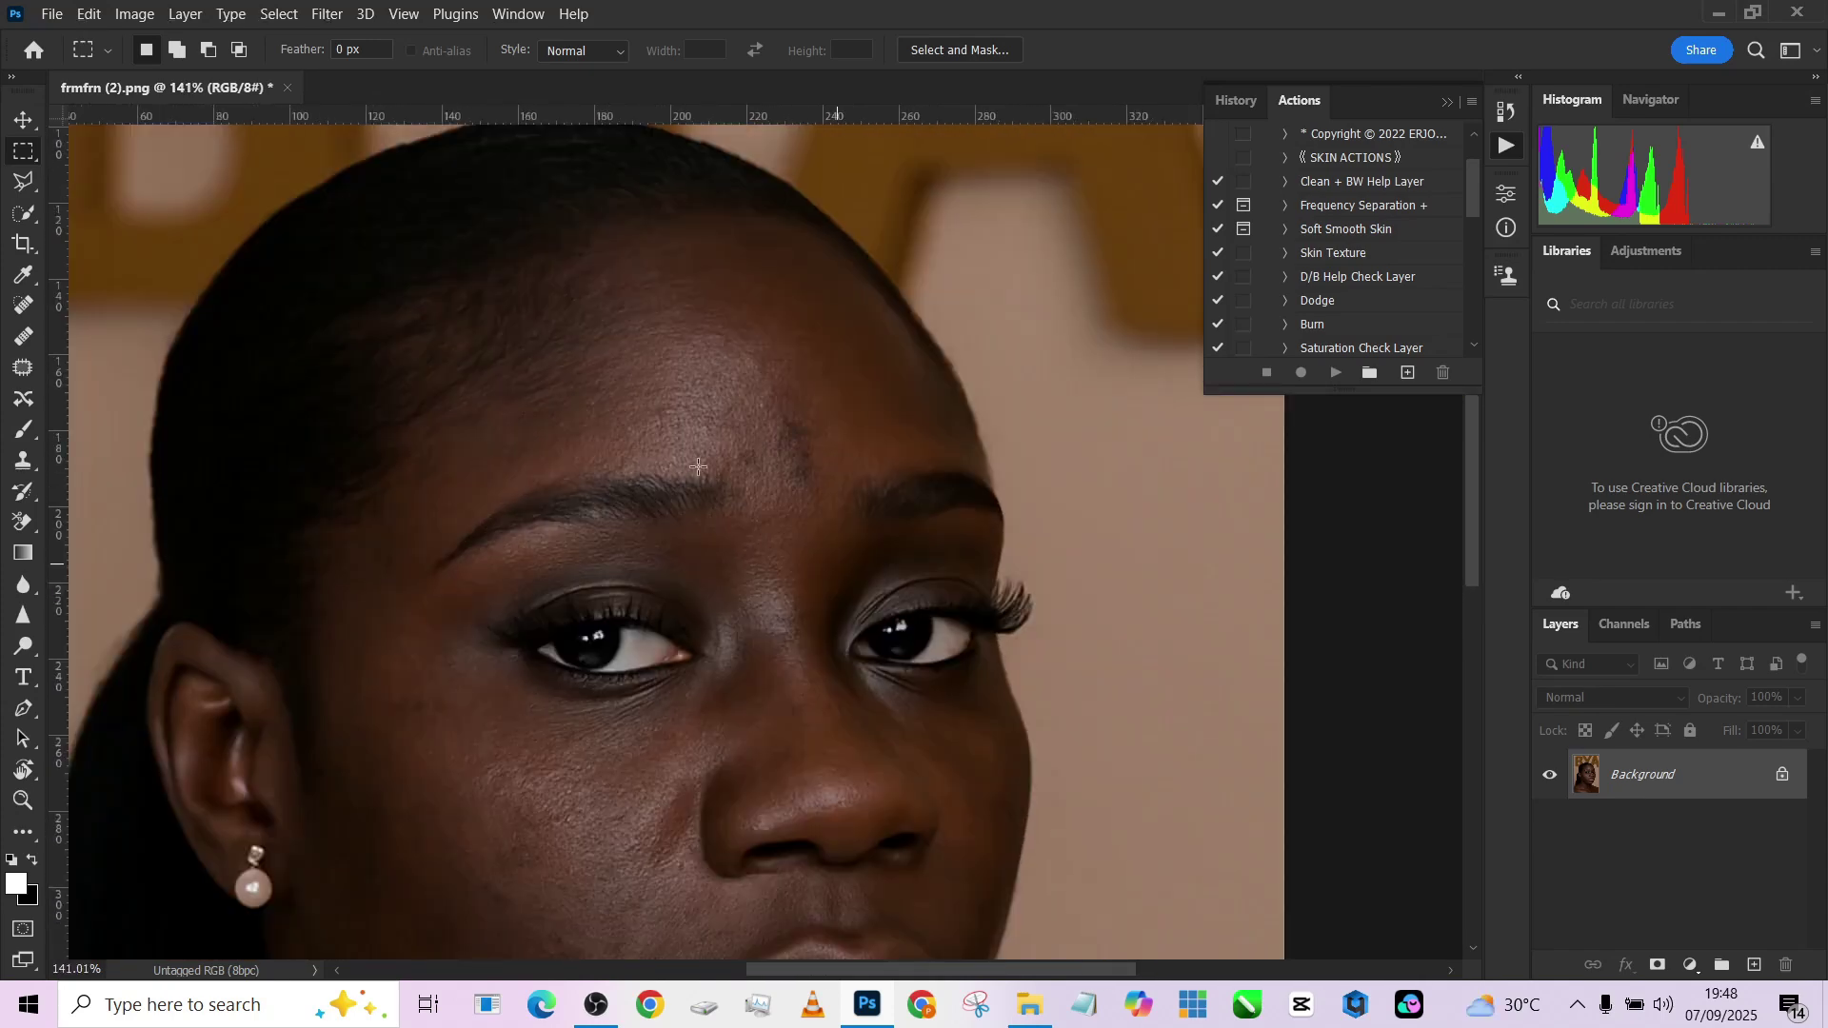
left_click(24, 369)
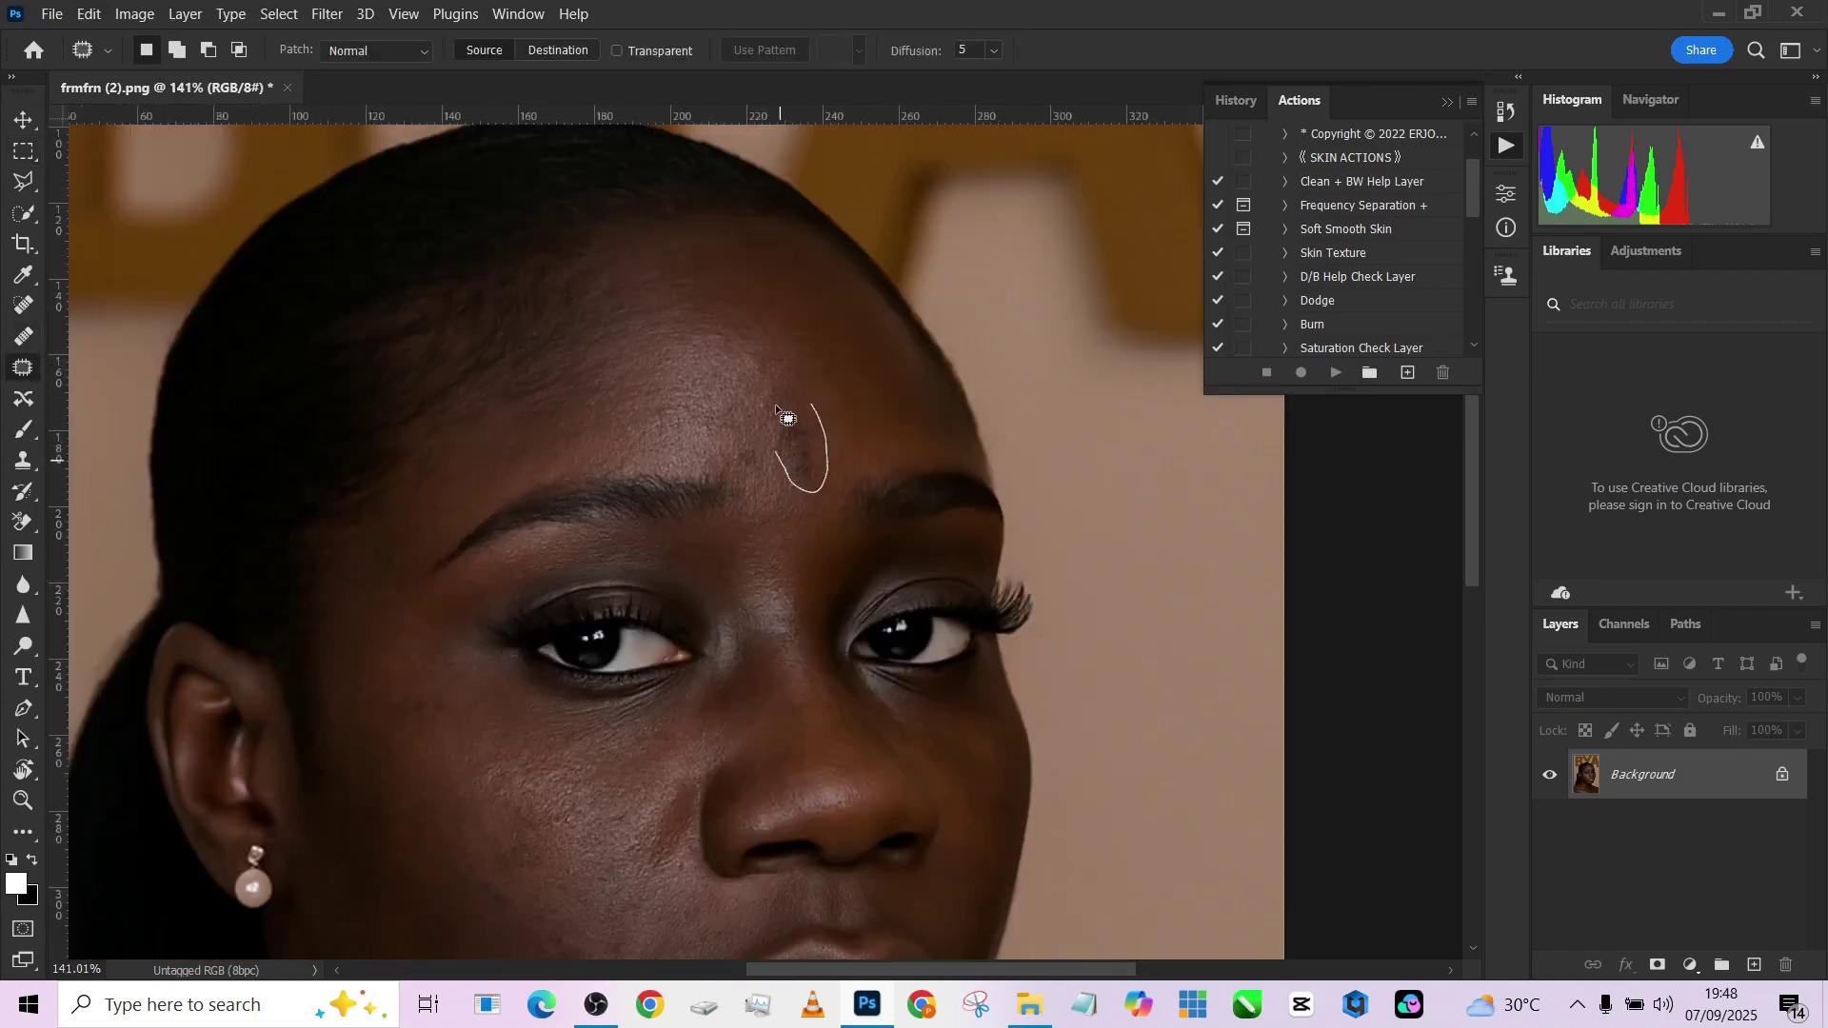
left_click_drag(775, 404, 776, 407)
scroll(744, 407, "down", 1)
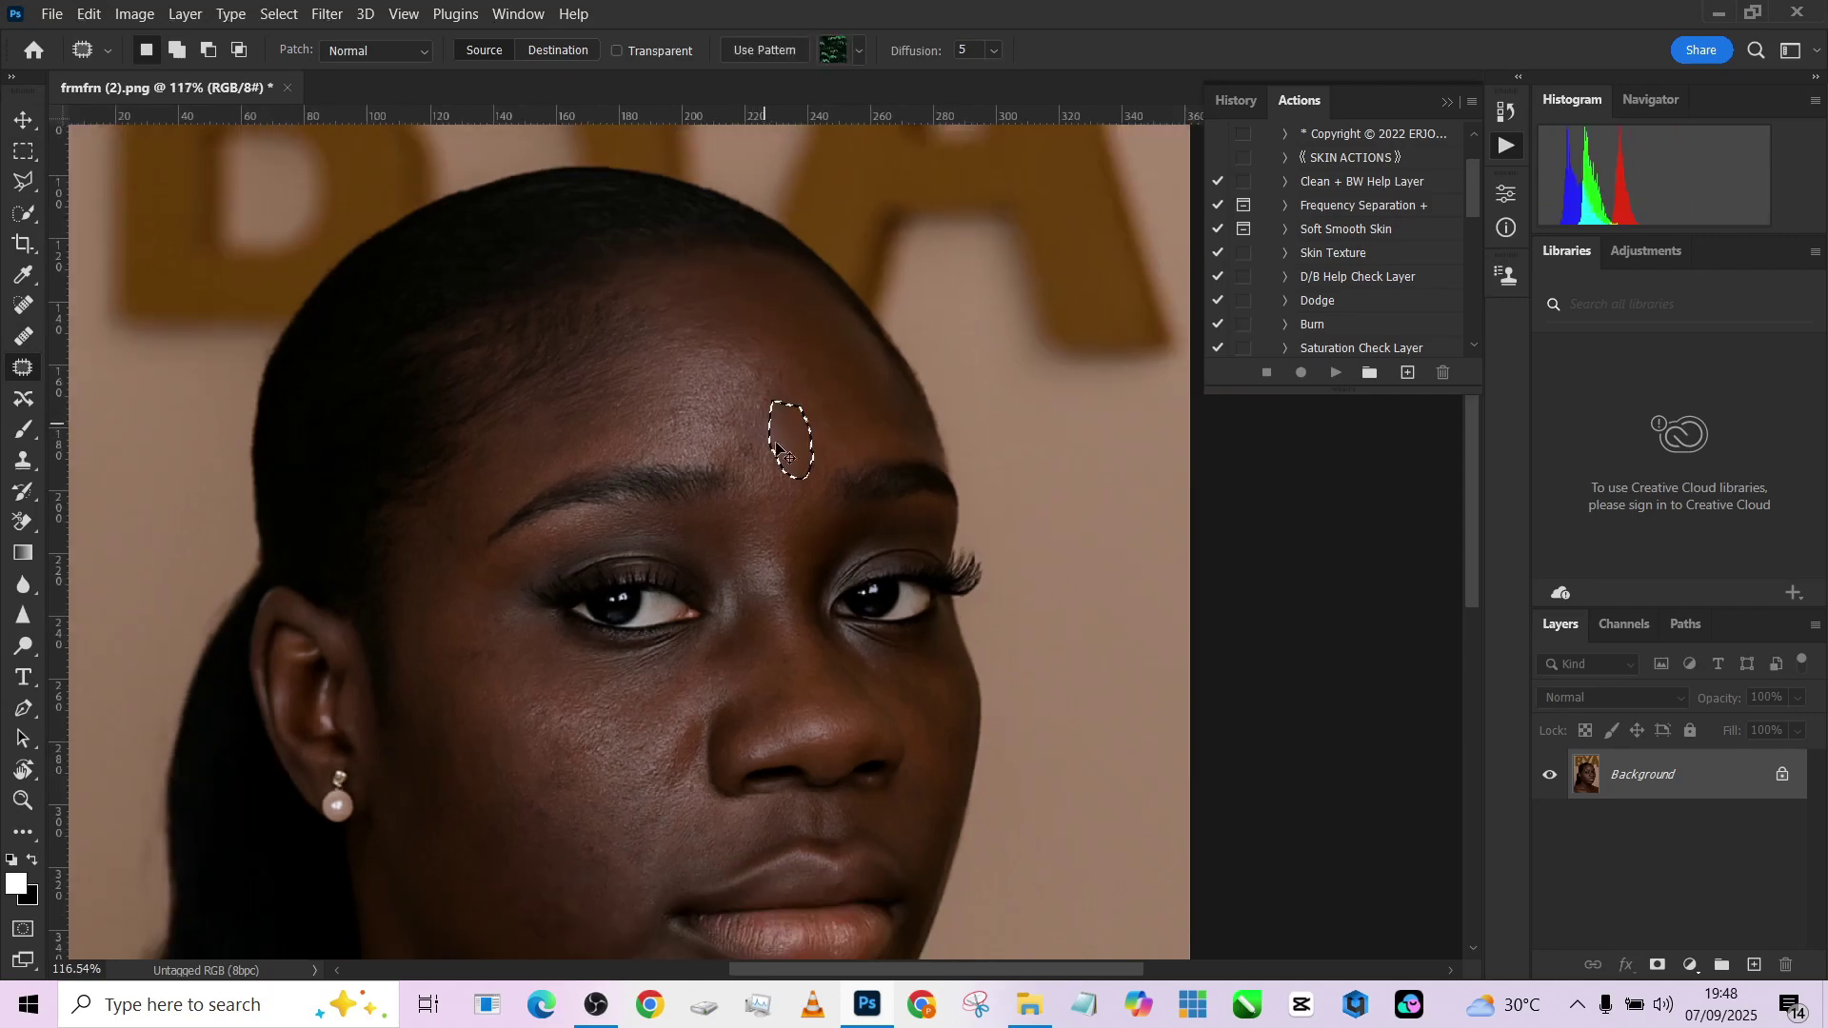
scroll(798, 421, "up", 3)
left_click_drag(653, 339, 655, 345)
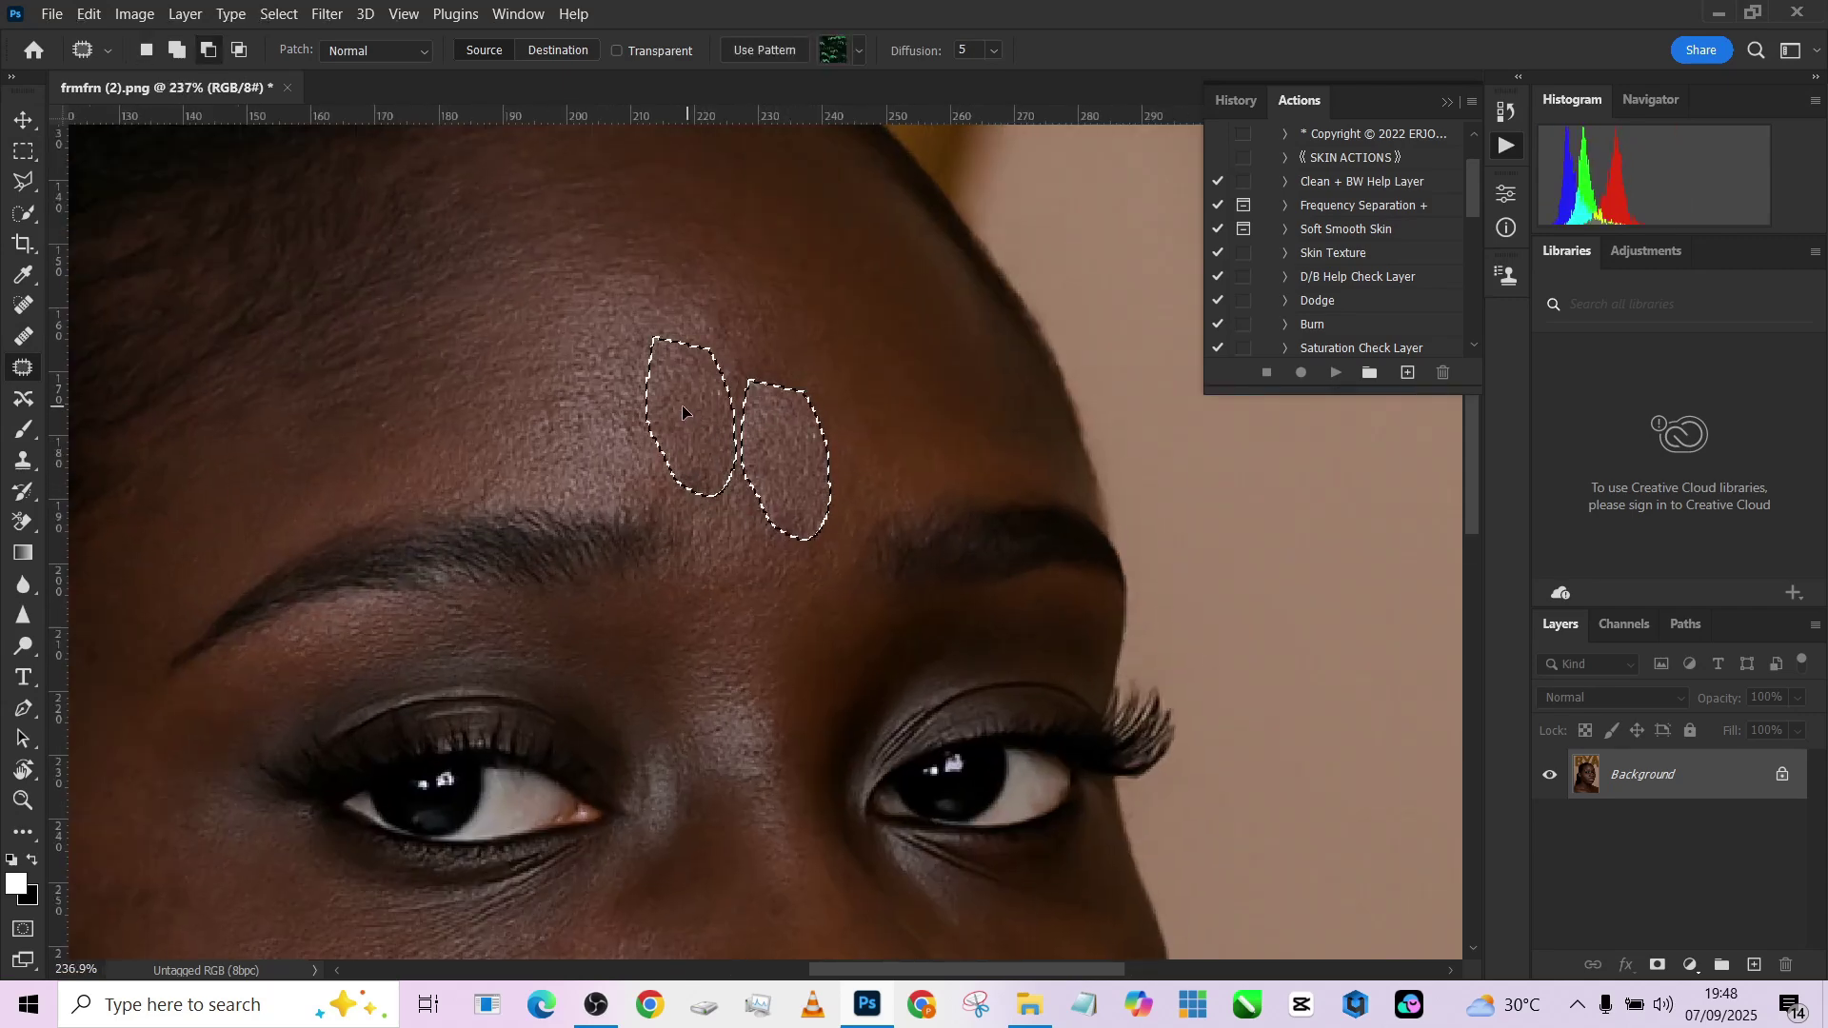
key("ctrl+d")
scroll(771, 503, "down", 5)
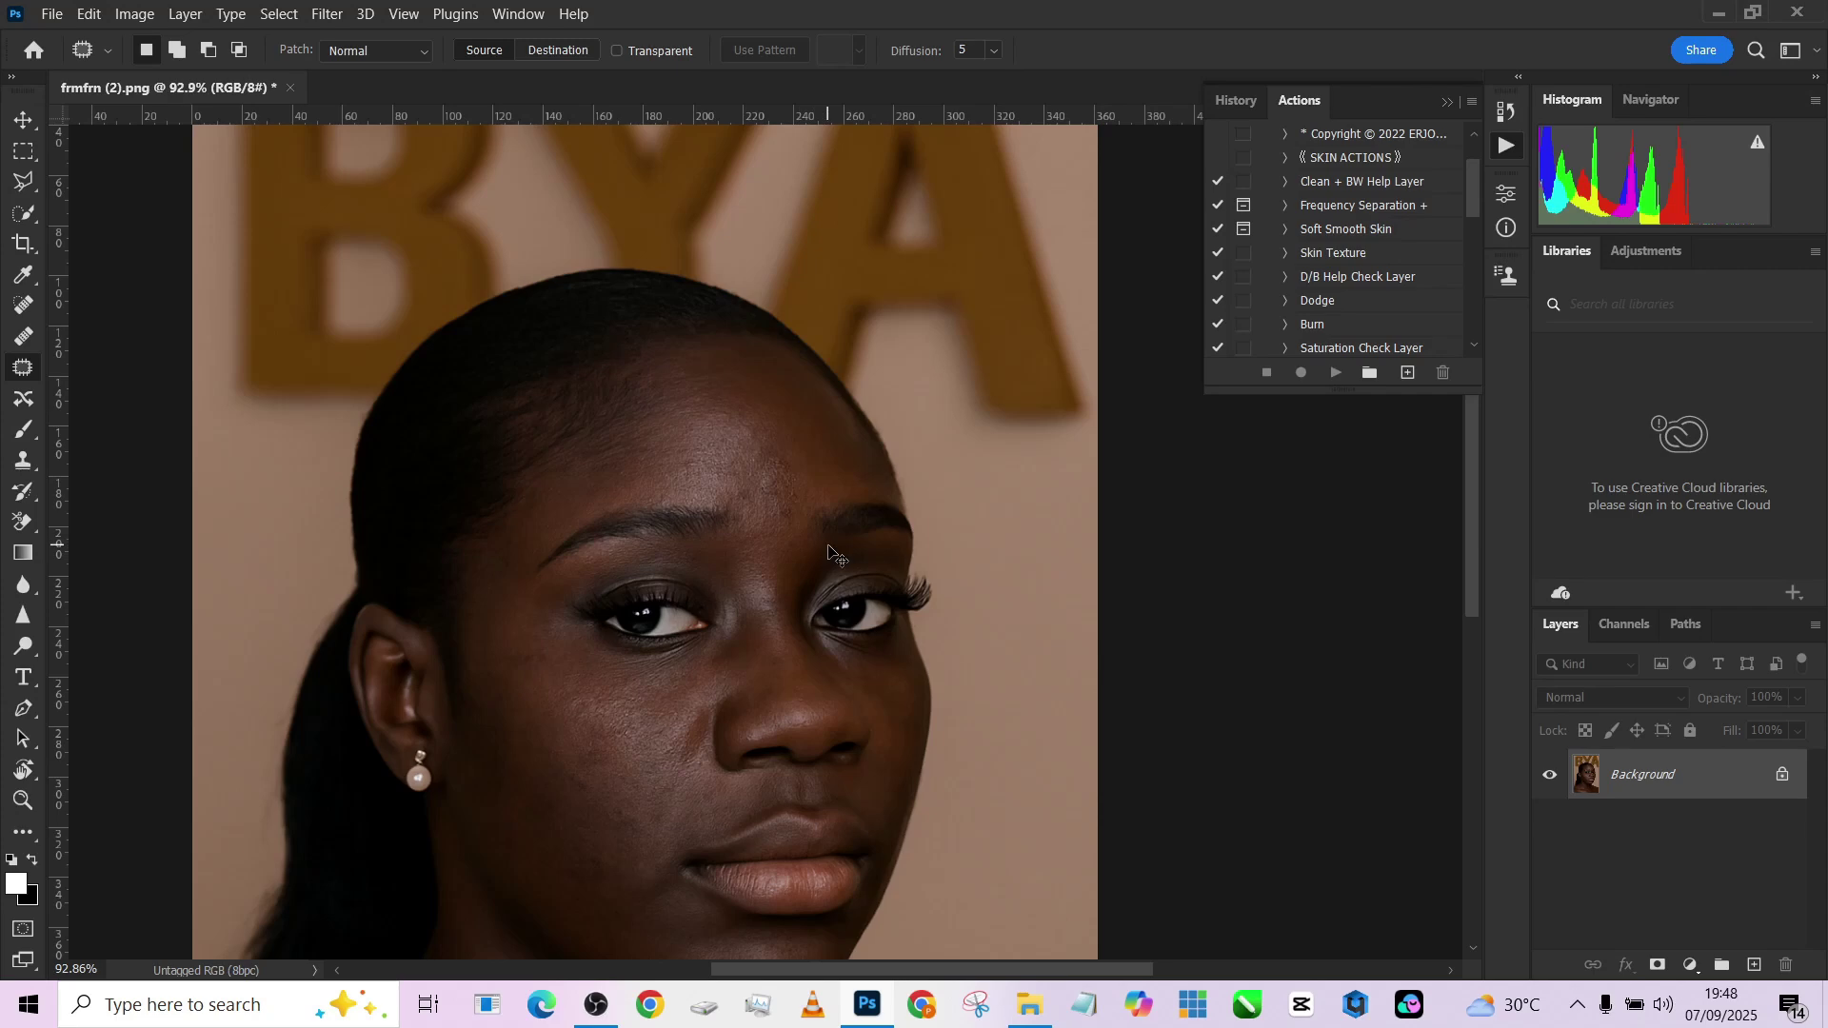
Patch two more uneven spots on the lower forehead near the inner eyebrows, clearing each selection.
mouse_move(779, 458)
left_mouse_down()
mouse_move(787, 518)
mouse_move(773, 462)
mouse_move(789, 466)
mouse_move(748, 453)
mouse_move(730, 472)
mouse_move(788, 490)
left_mouse_up()
scroll(821, 490, "up", 2)
key("ctrl+d")
left_click_drag(783, 512, 823, 504)
key("ctrl+d")
Examine the face, neck, shoulders and chest closely for remaining blemishes.
scroll(752, 366, "down", 7)
scroll(677, 649, "up", 5)
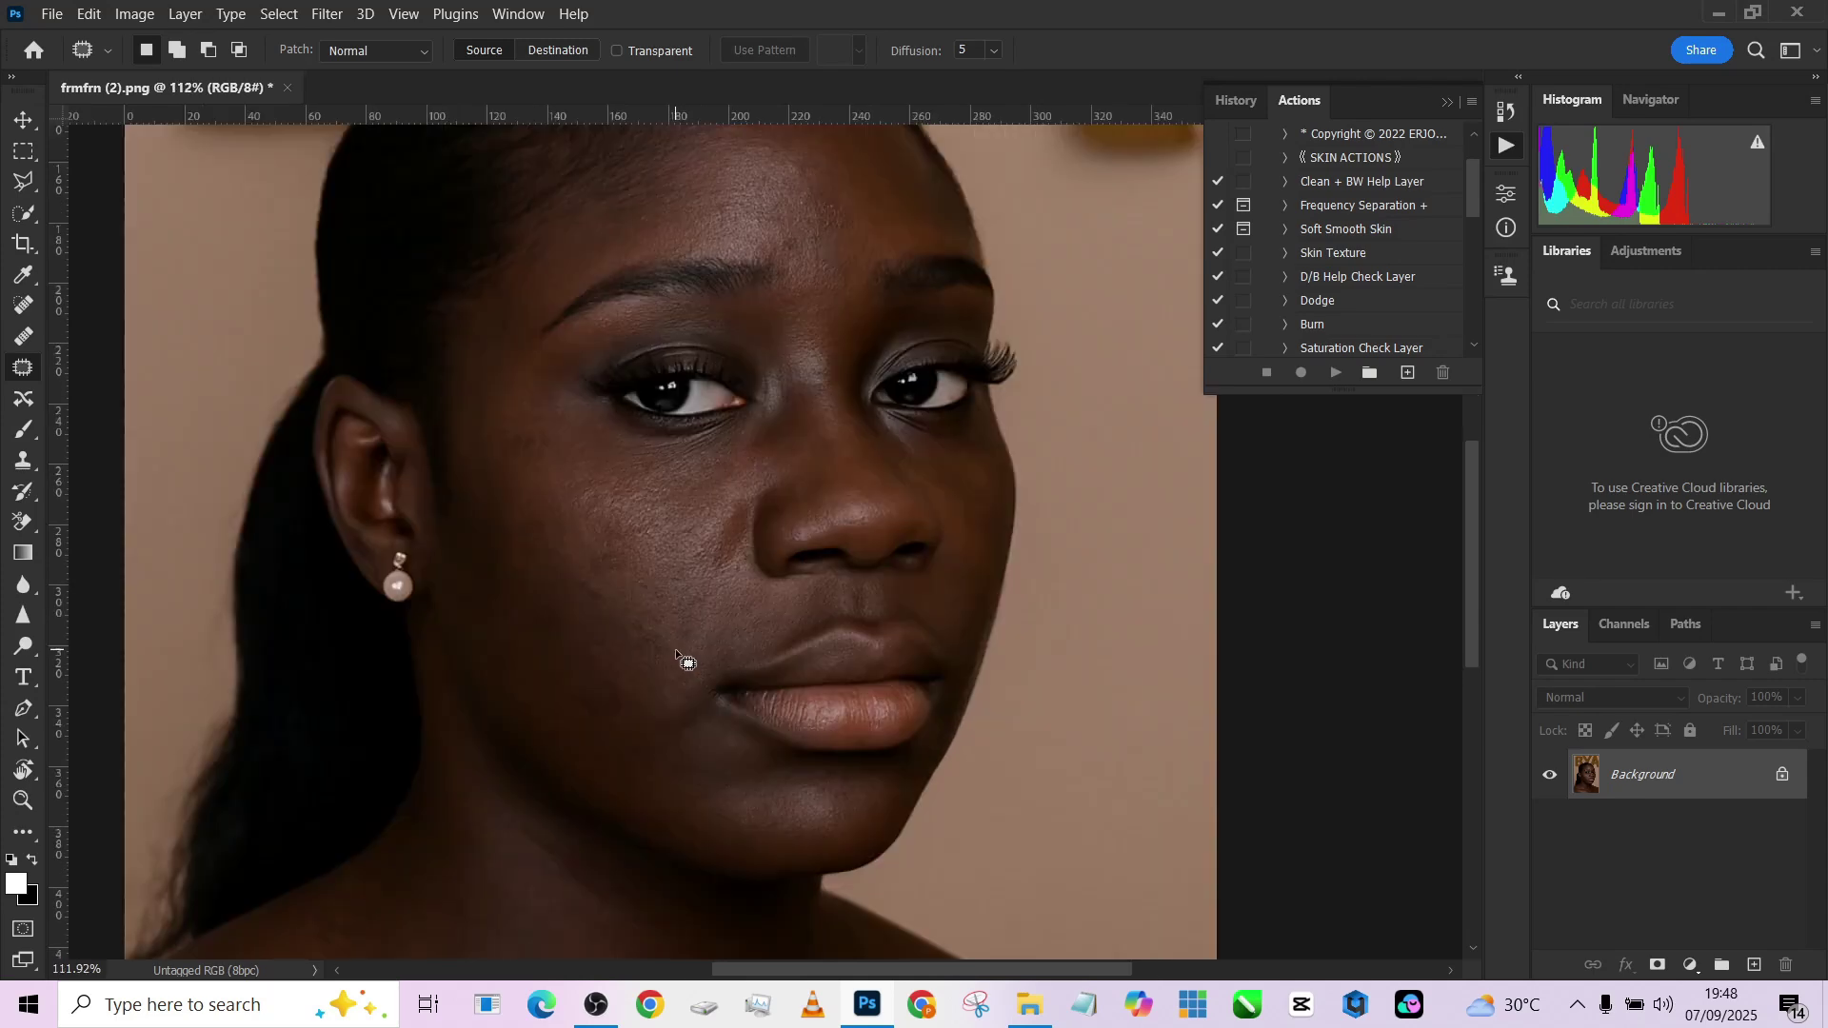
scroll(661, 556, "down", 3)
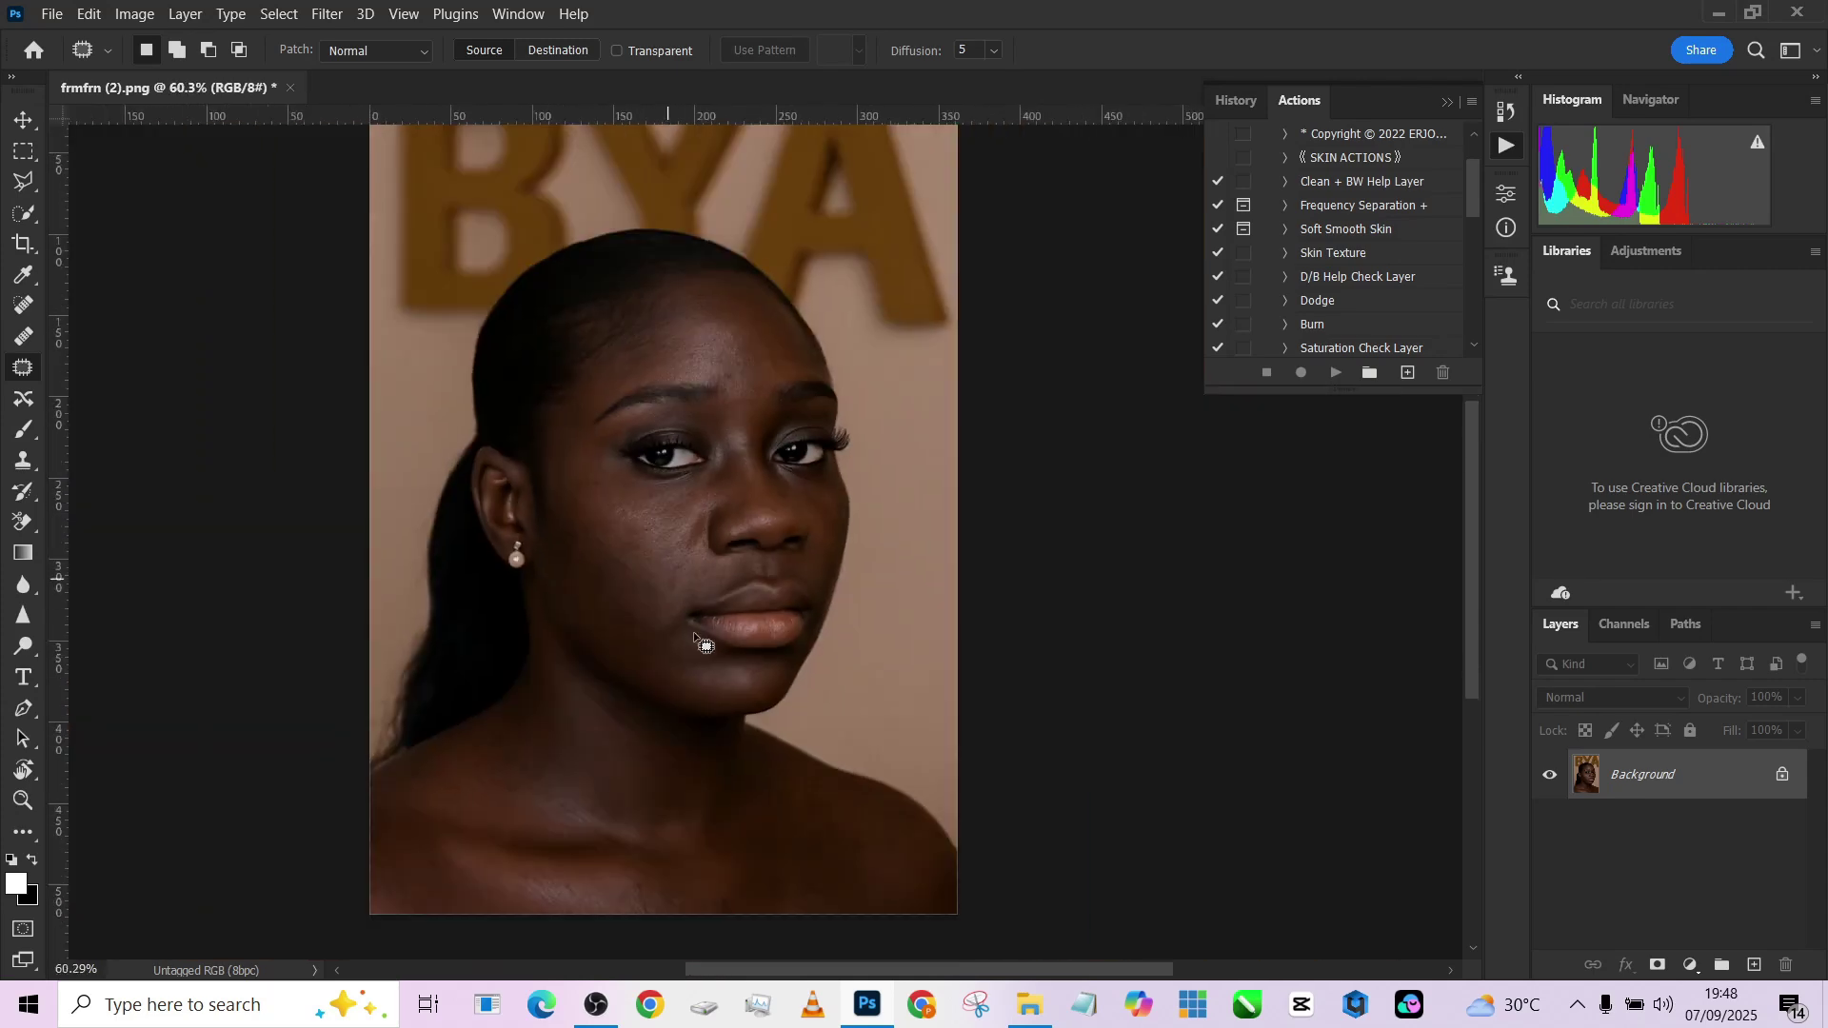
scroll(624, 805, "up", 5)
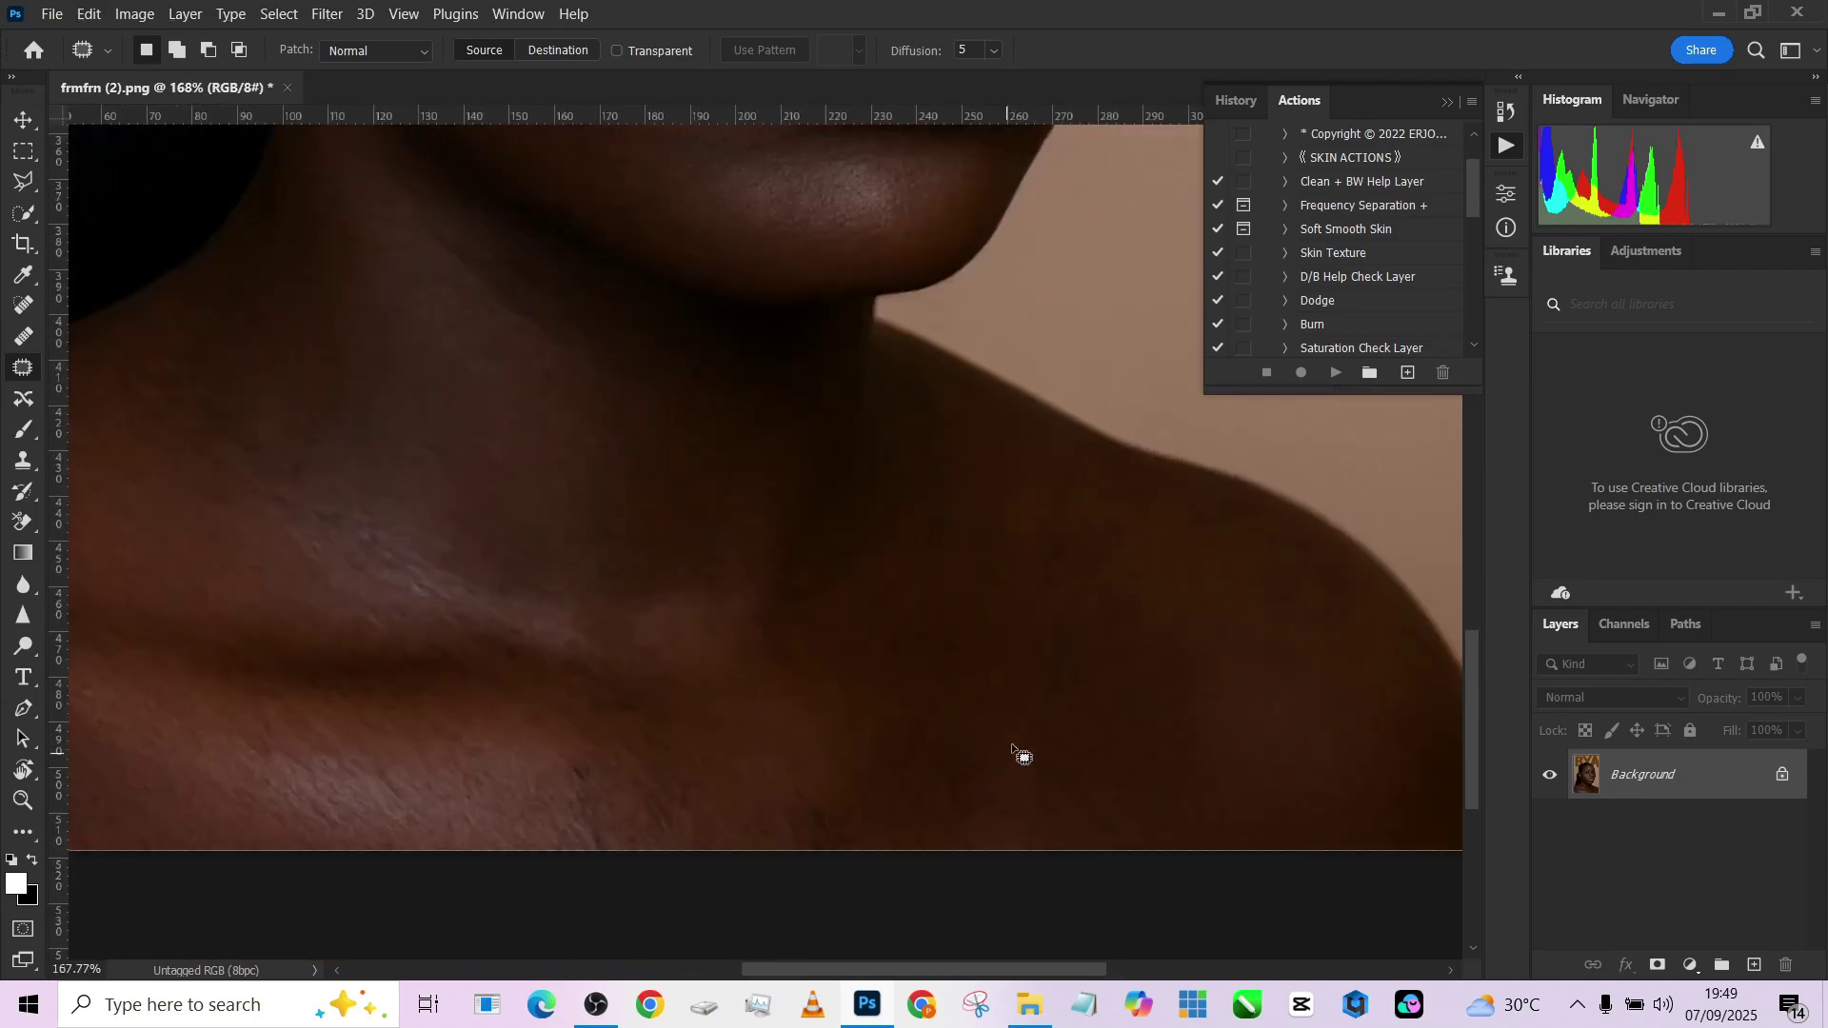
scroll(824, 845, "down", 4)
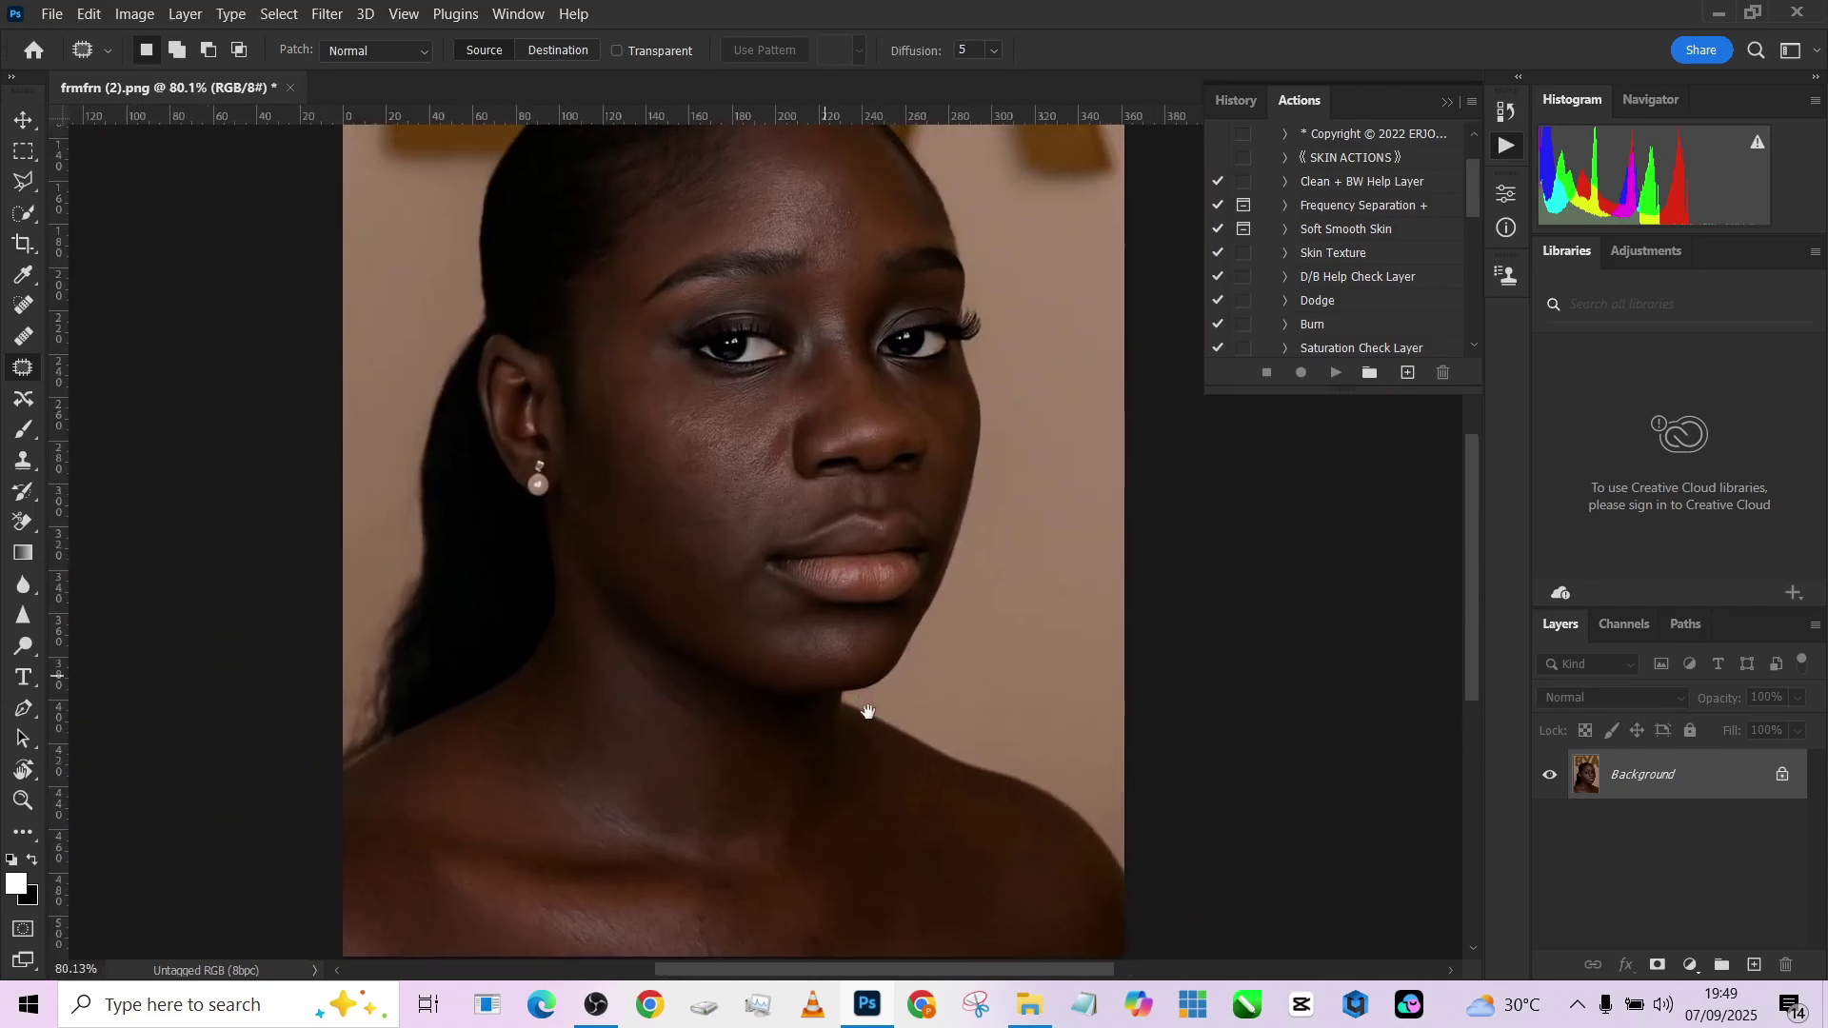
scroll(881, 762, "down", 2)
scroll(905, 381, "up", 2)
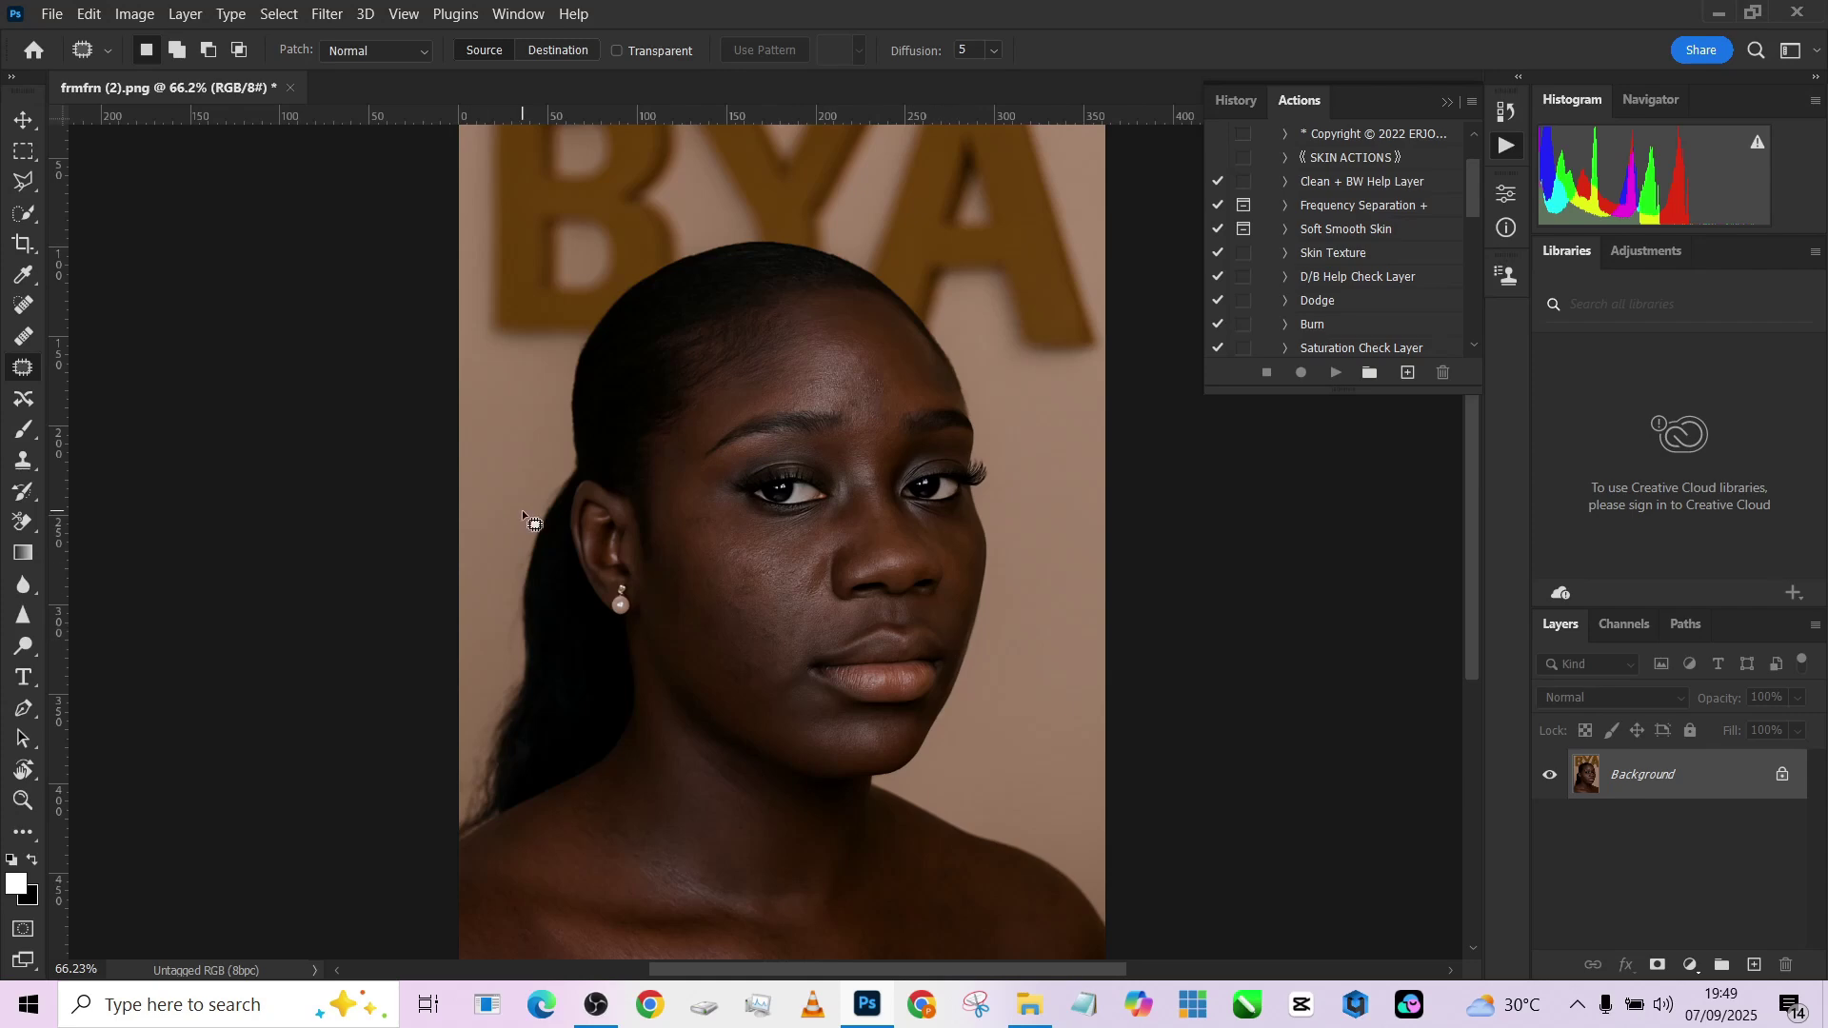
Liquify the face with the Face tool, setting the nose width to -100 and the nose height to -15.
left_click(340, 16)
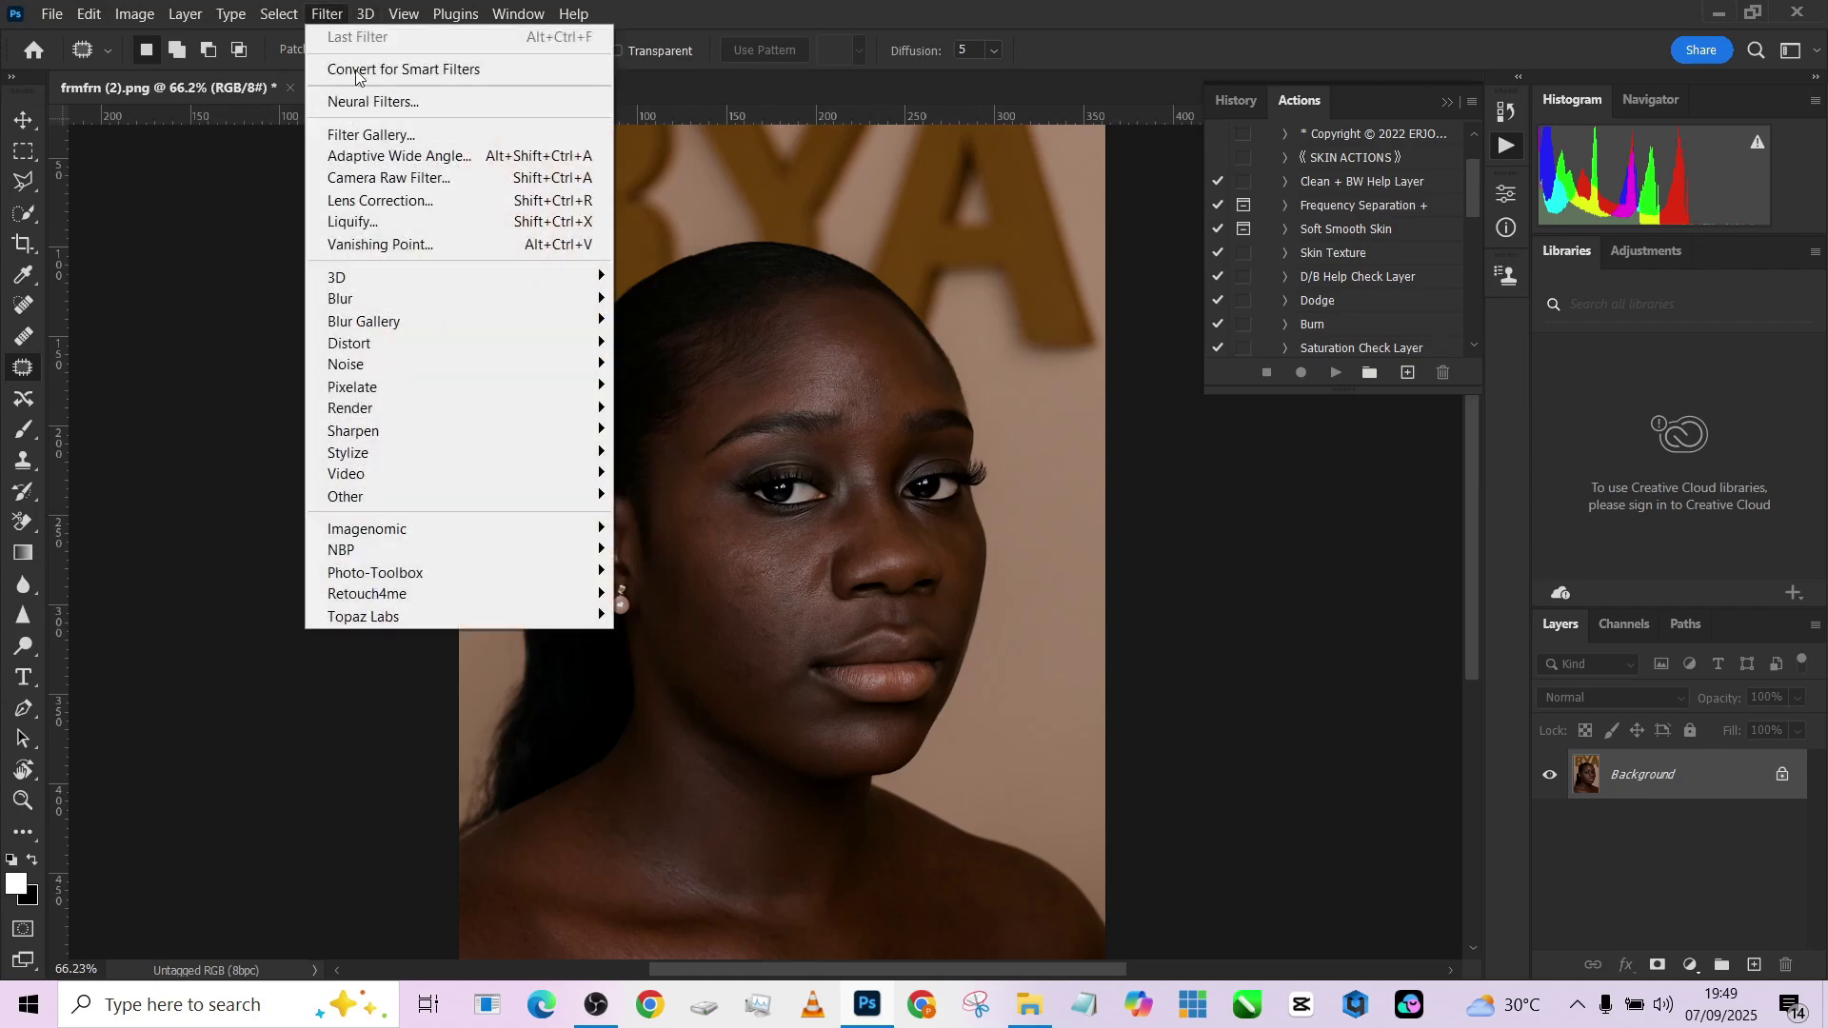
left_click(381, 220)
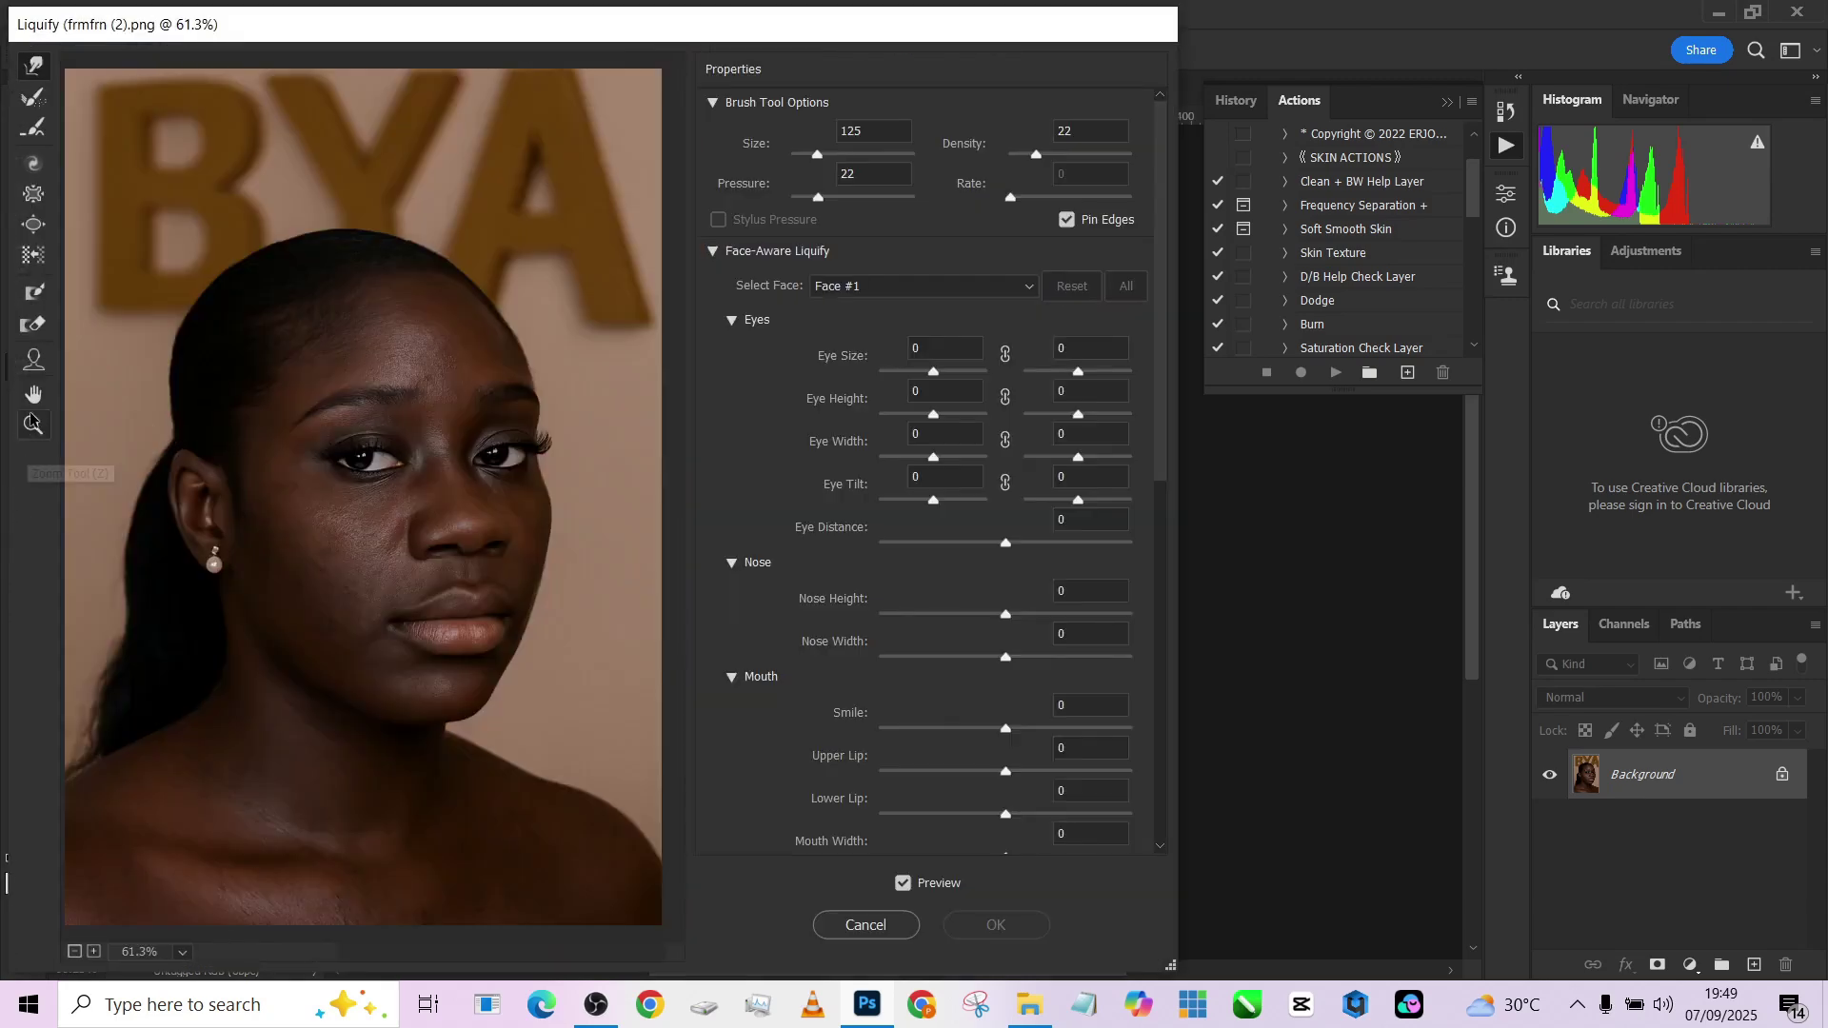
left_click(31, 371)
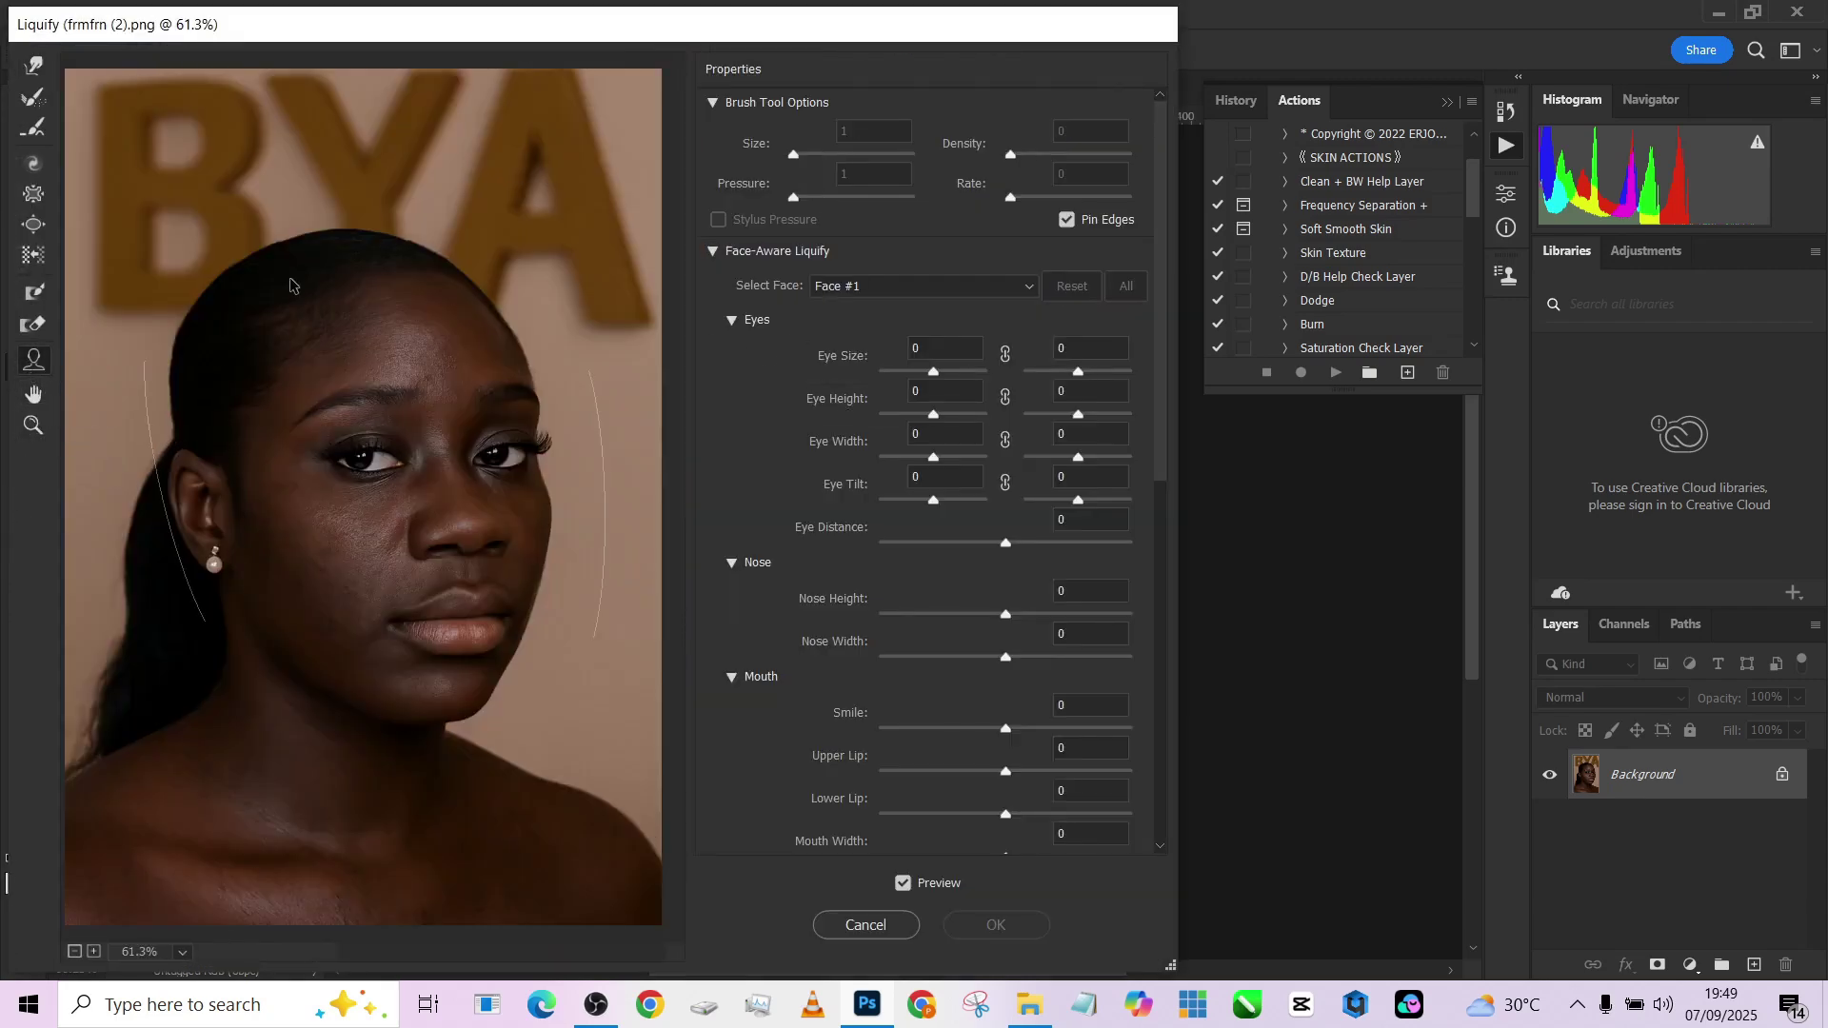
mouse_move(423, 574)
left_click_drag(400, 551, 413, 552)
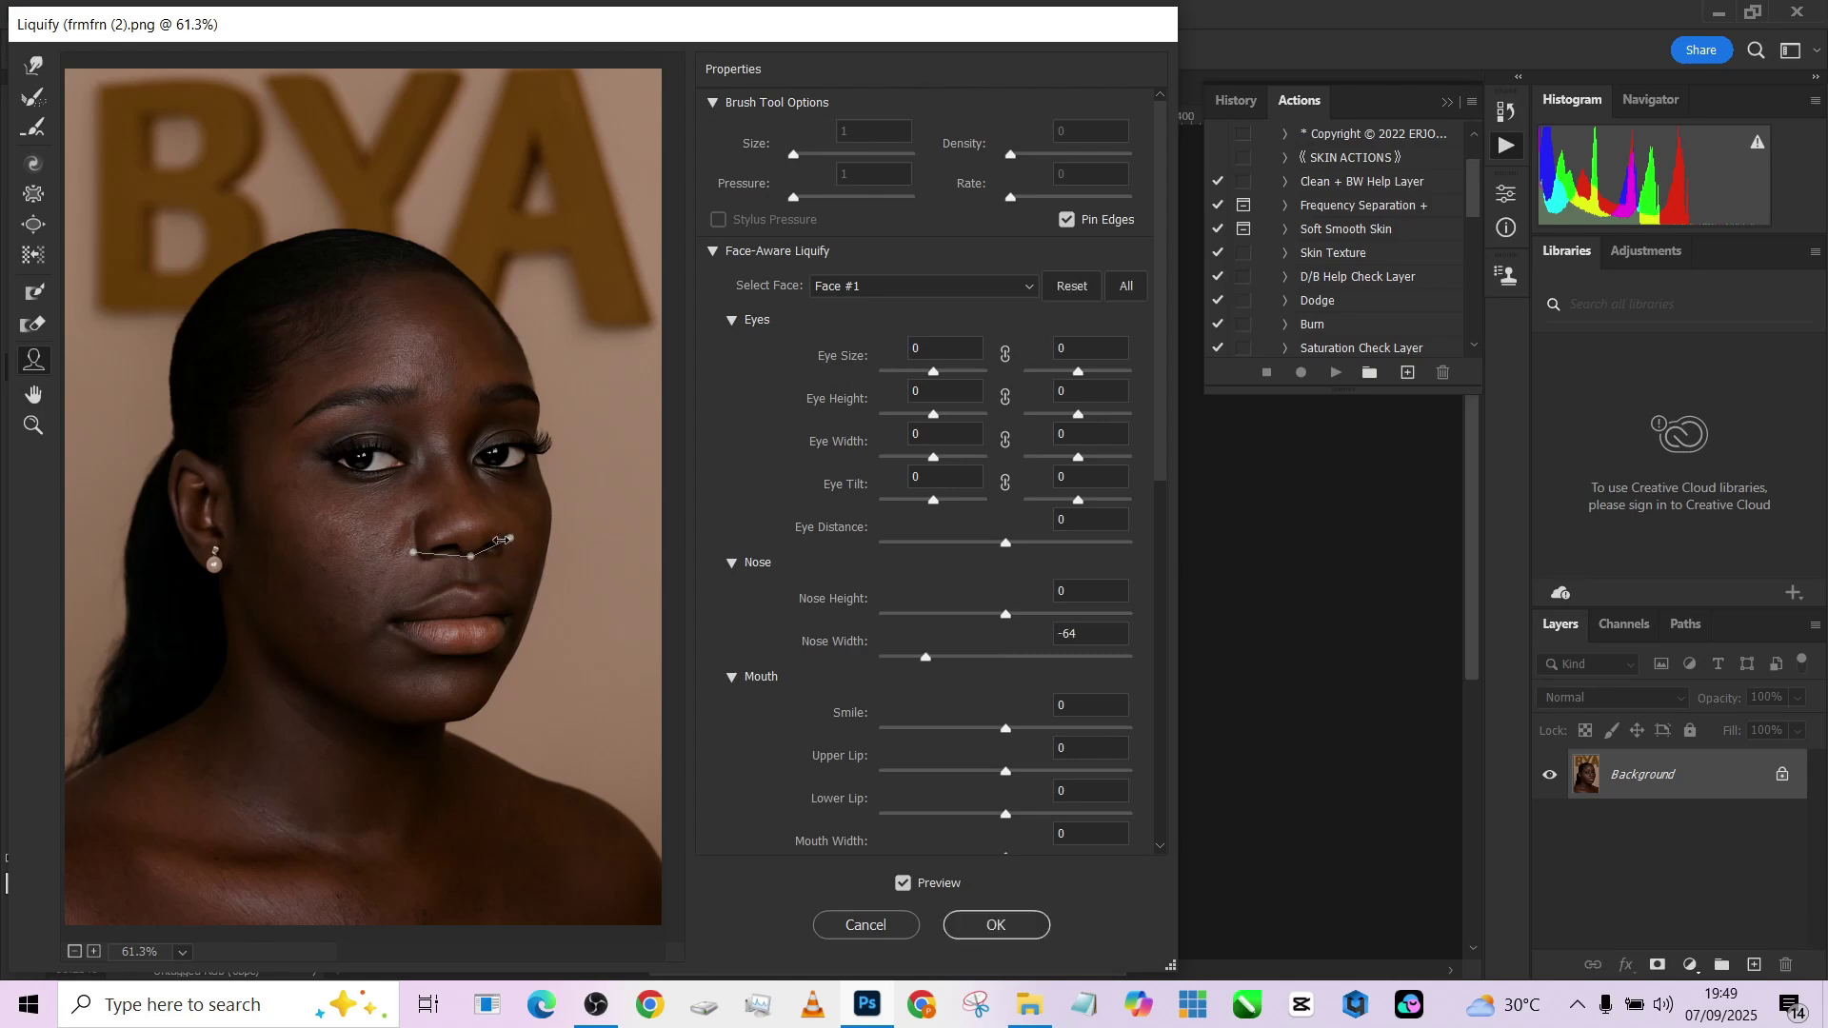
left_click_drag(501, 540, 494, 541)
left_click_drag(421, 548, 426, 553)
left_click_drag(476, 562, 476, 571)
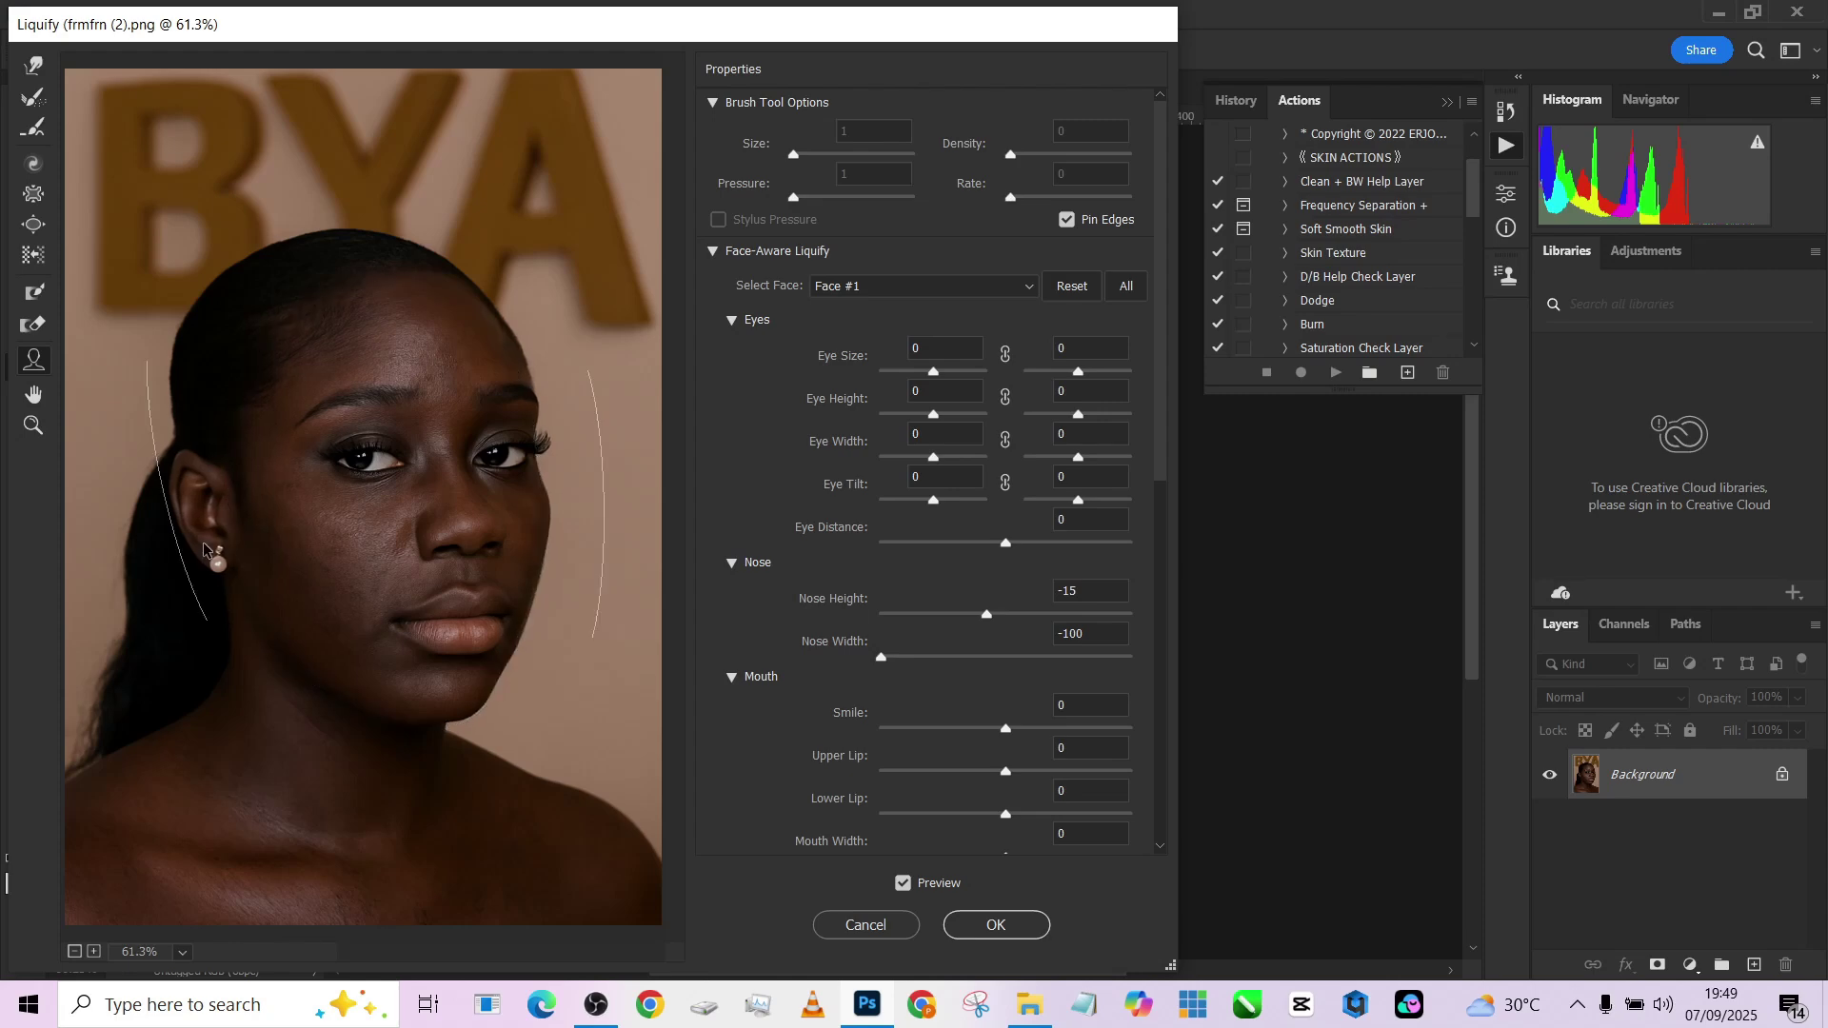
left_click(981, 924)
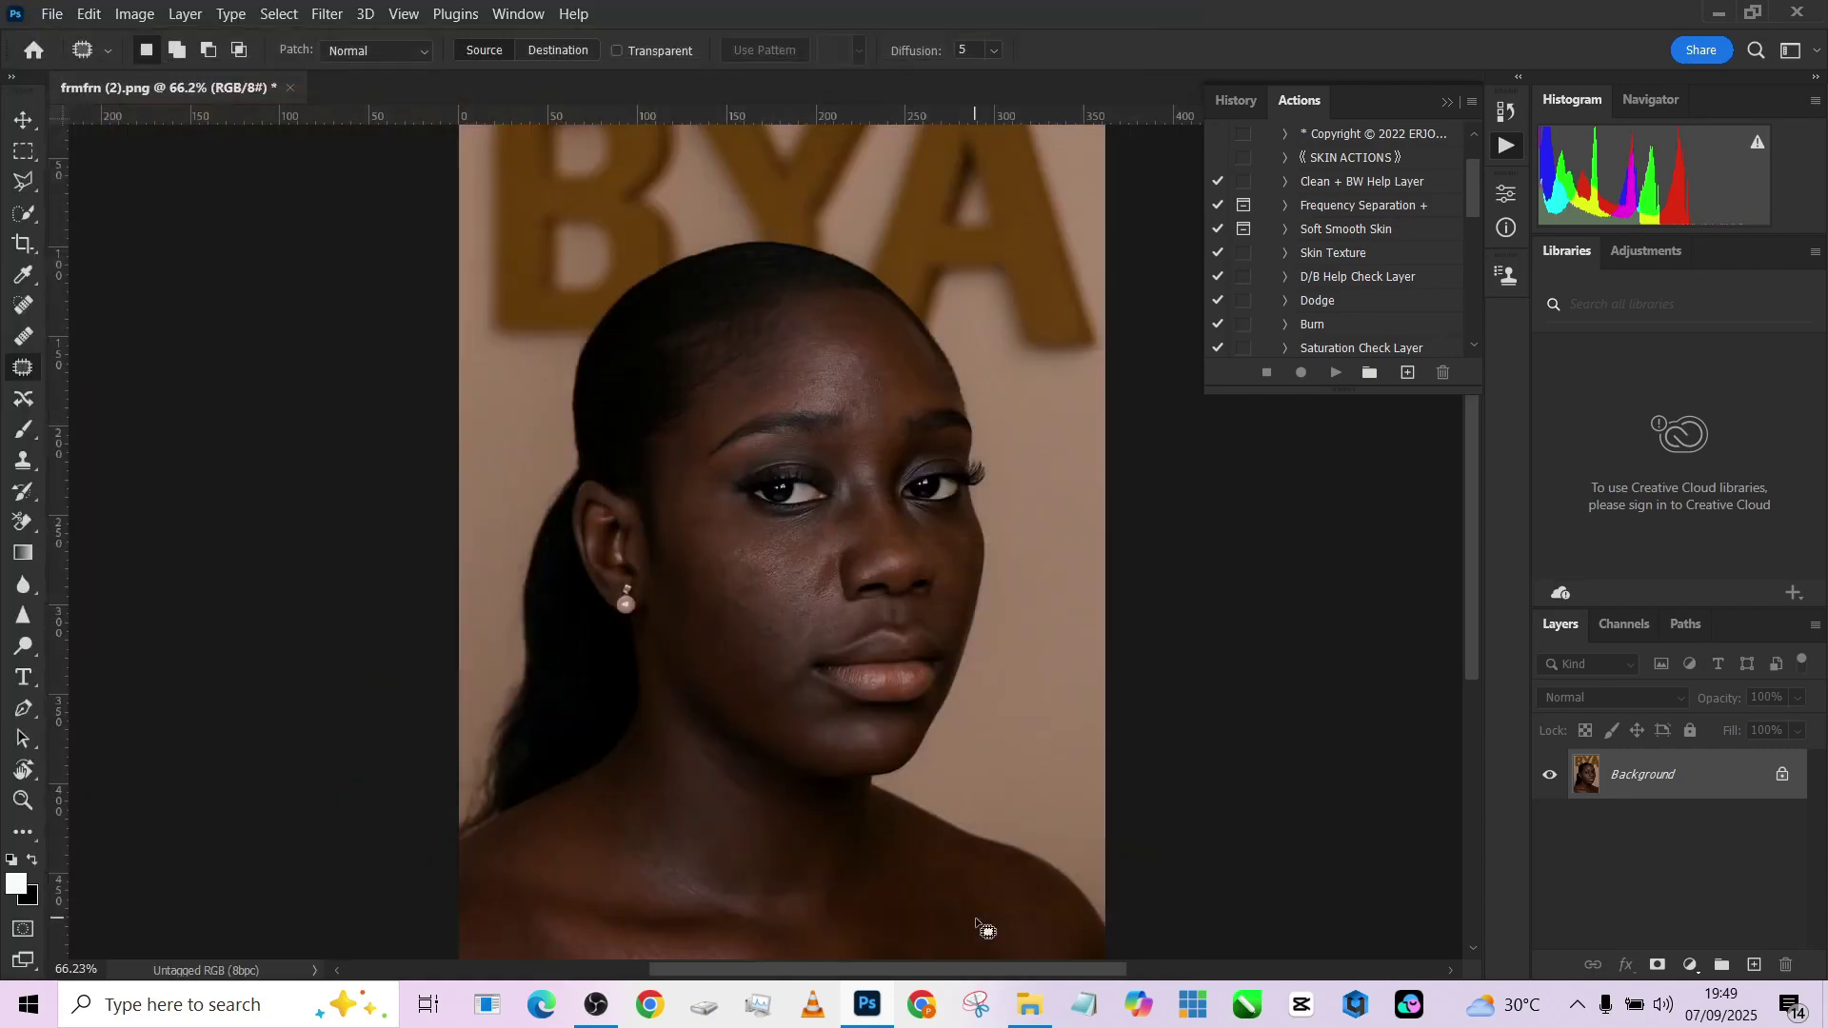
Compare the portrait before and after the Liquify change using the edit history, ending on the Liquify state.
scroll(690, 339, "down", 2)
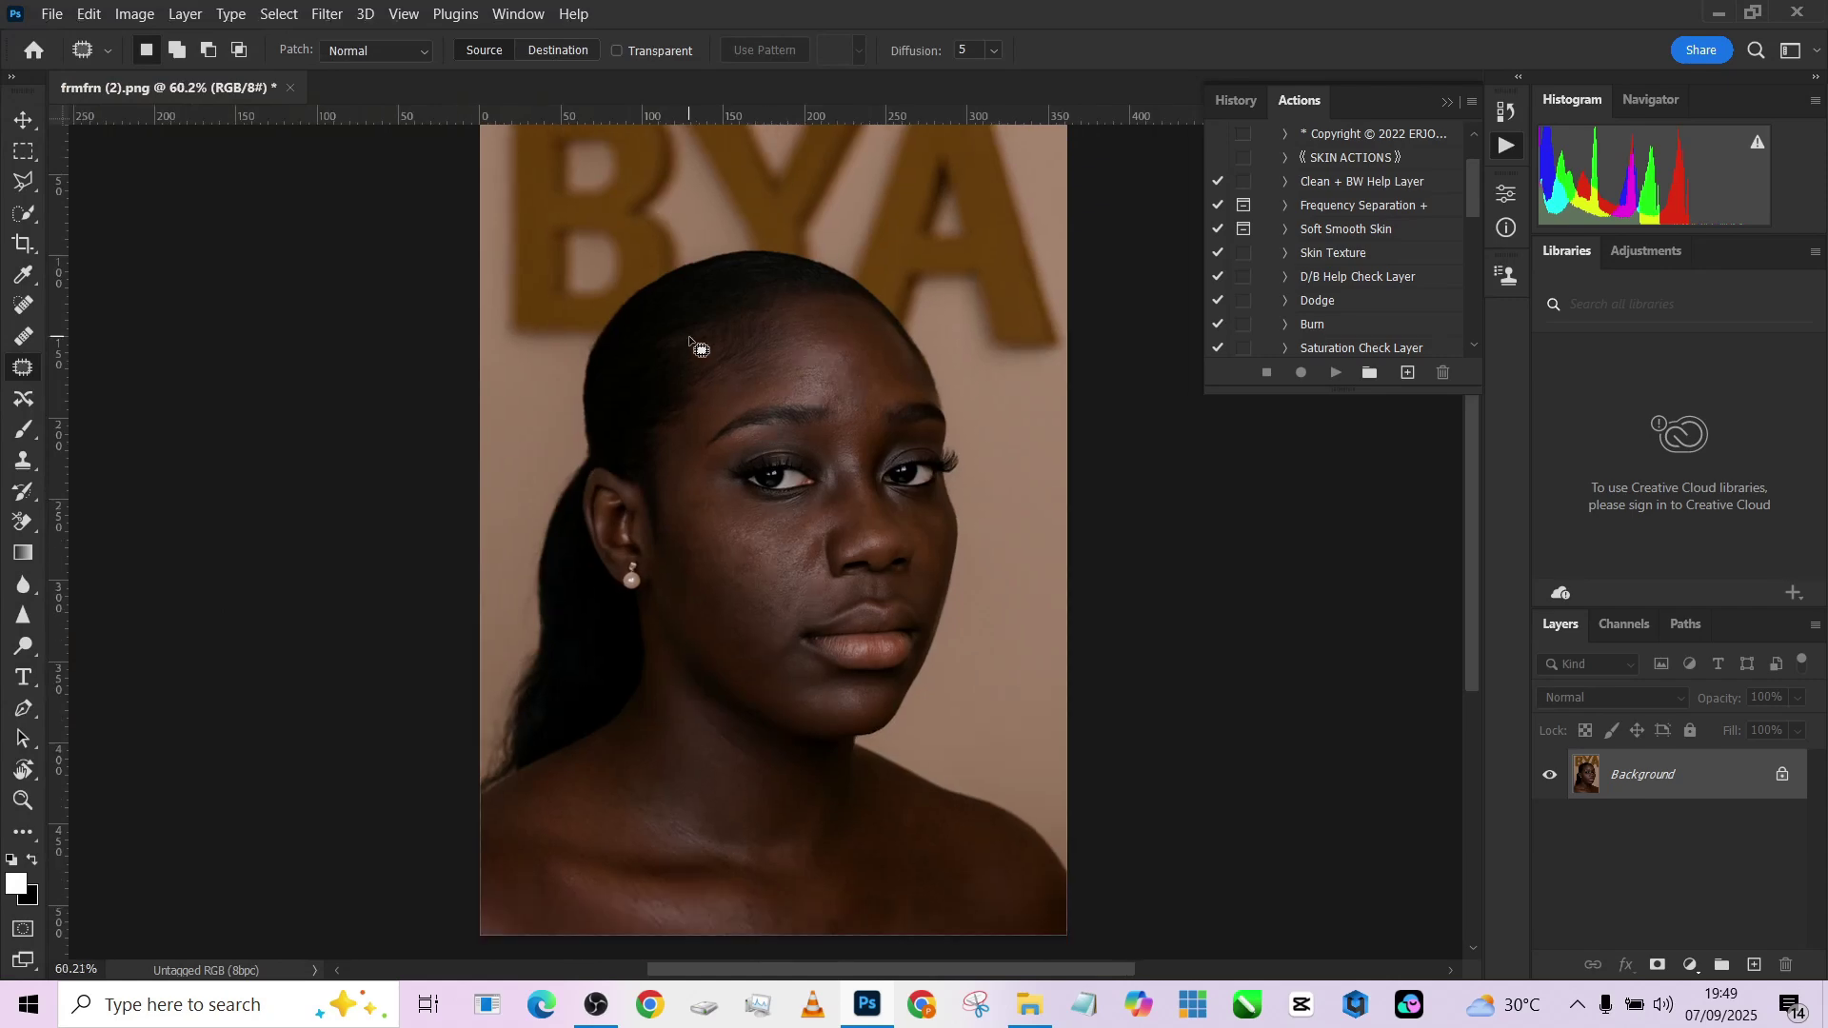
scroll(762, 461, "up", 2)
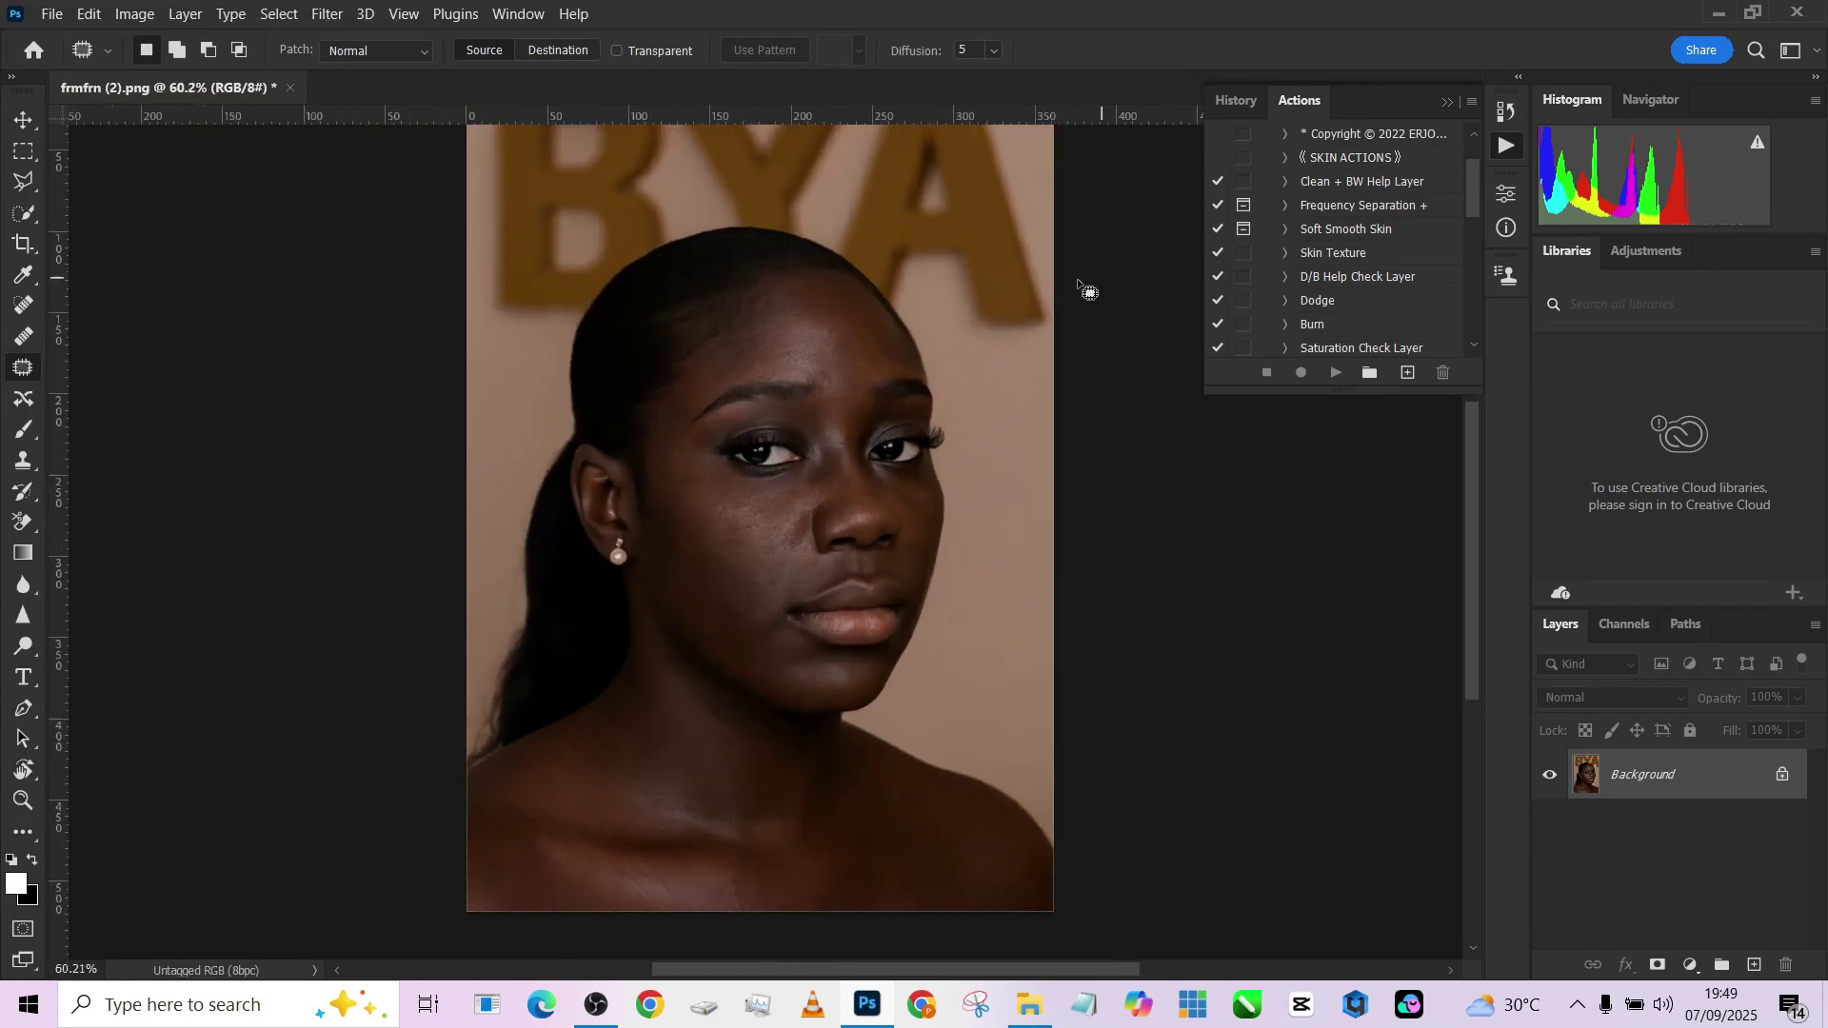
left_click(1238, 101)
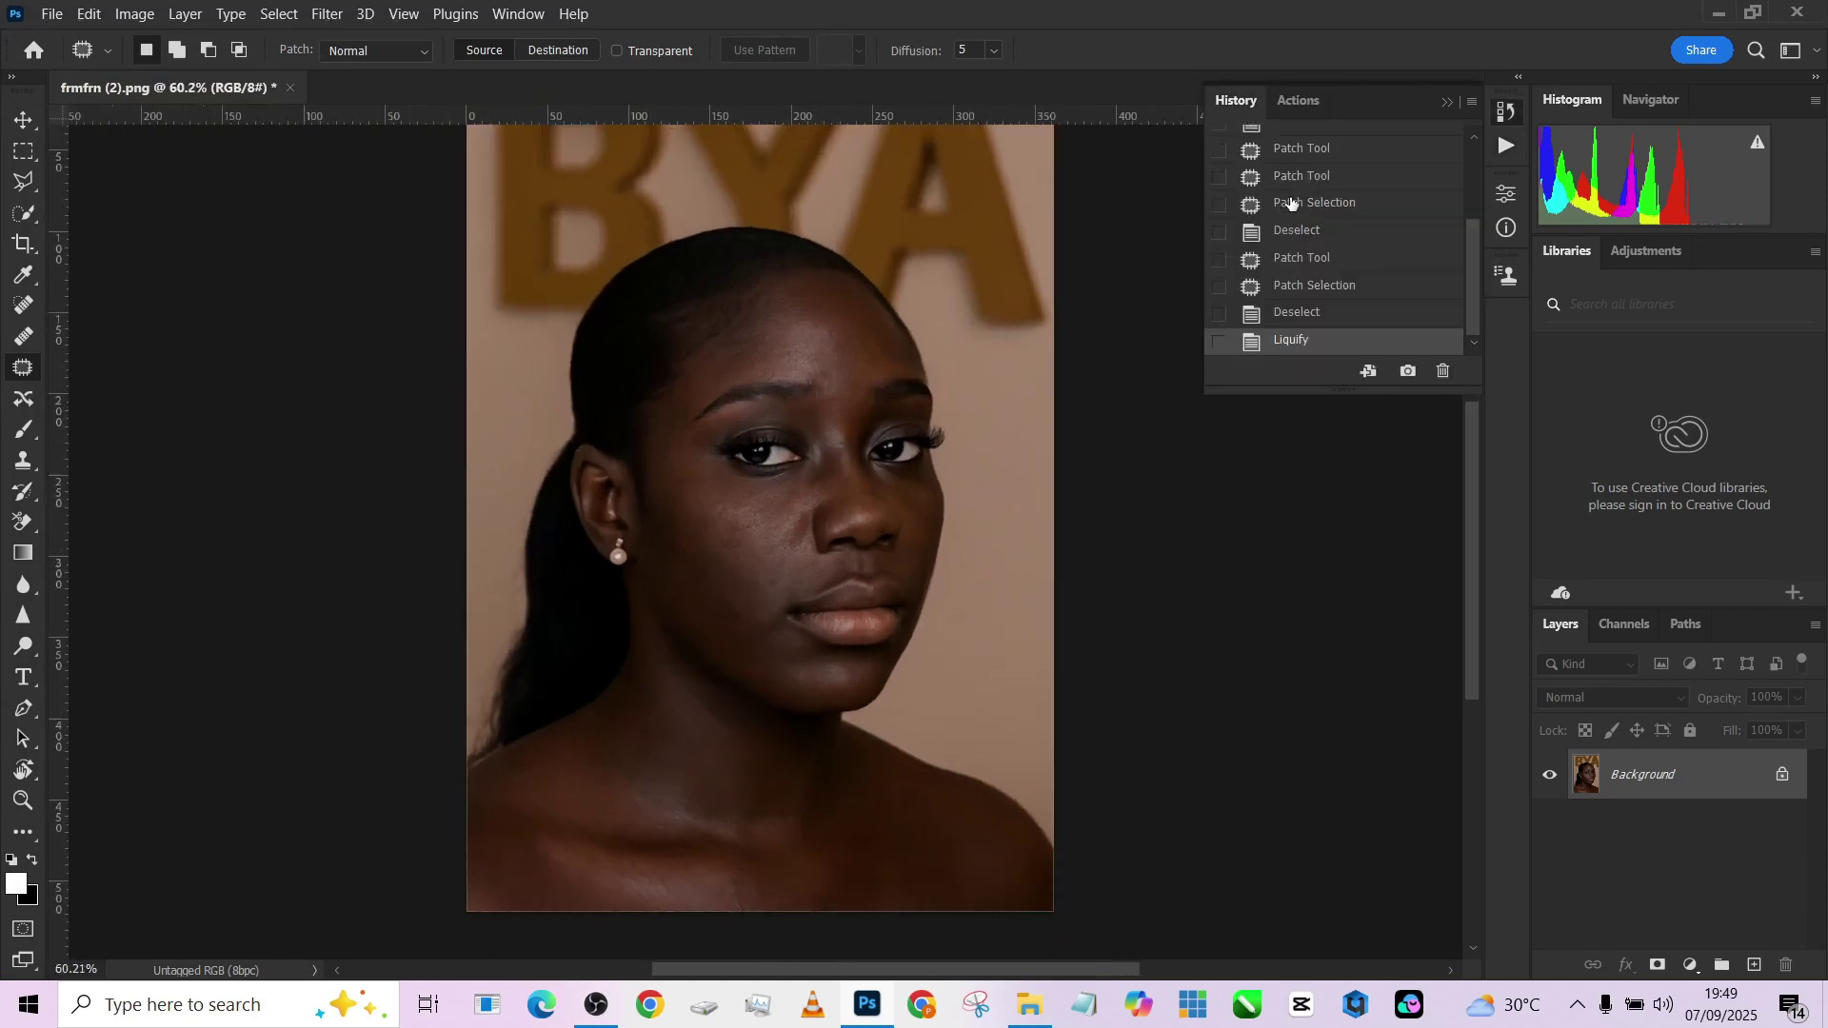
left_click(1303, 314)
left_click(1311, 342)
Run the Frequency Separation + action with a 4-pixel Gaussian Blur radius, checking the face in the blur preview.
left_click(1298, 100)
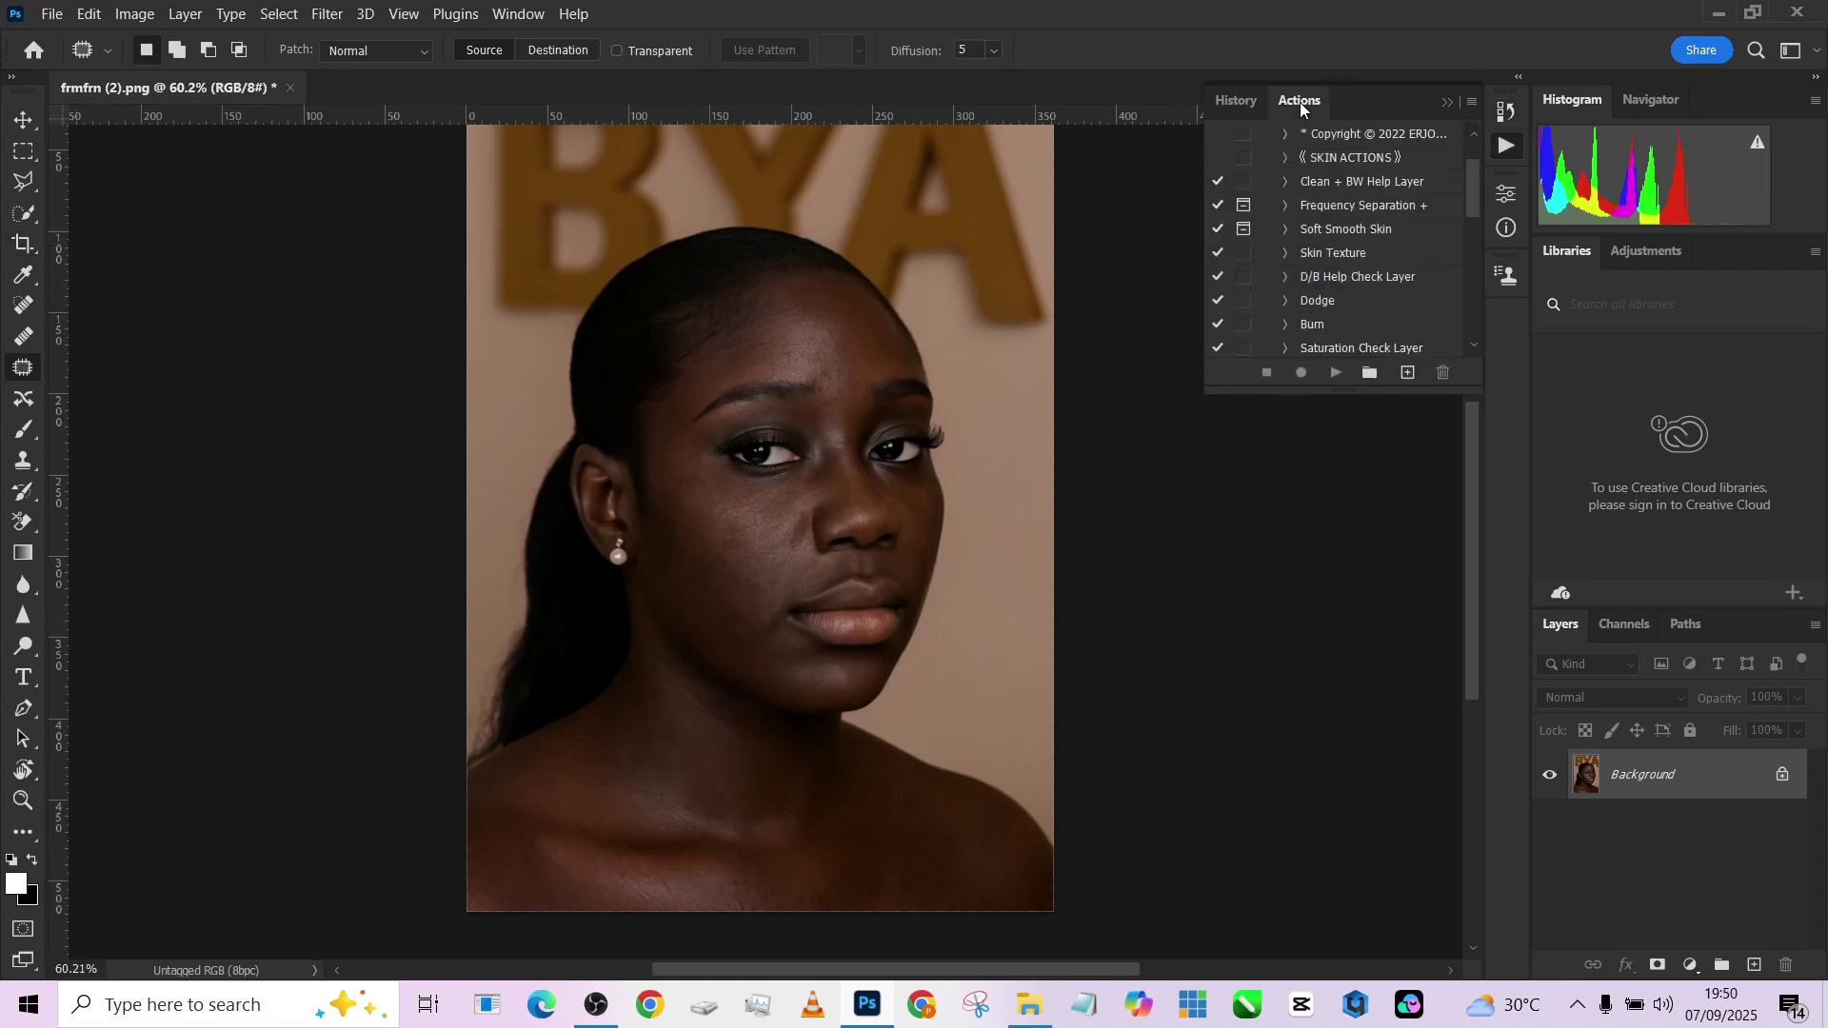
left_click_drag(930, 665, 837, 718)
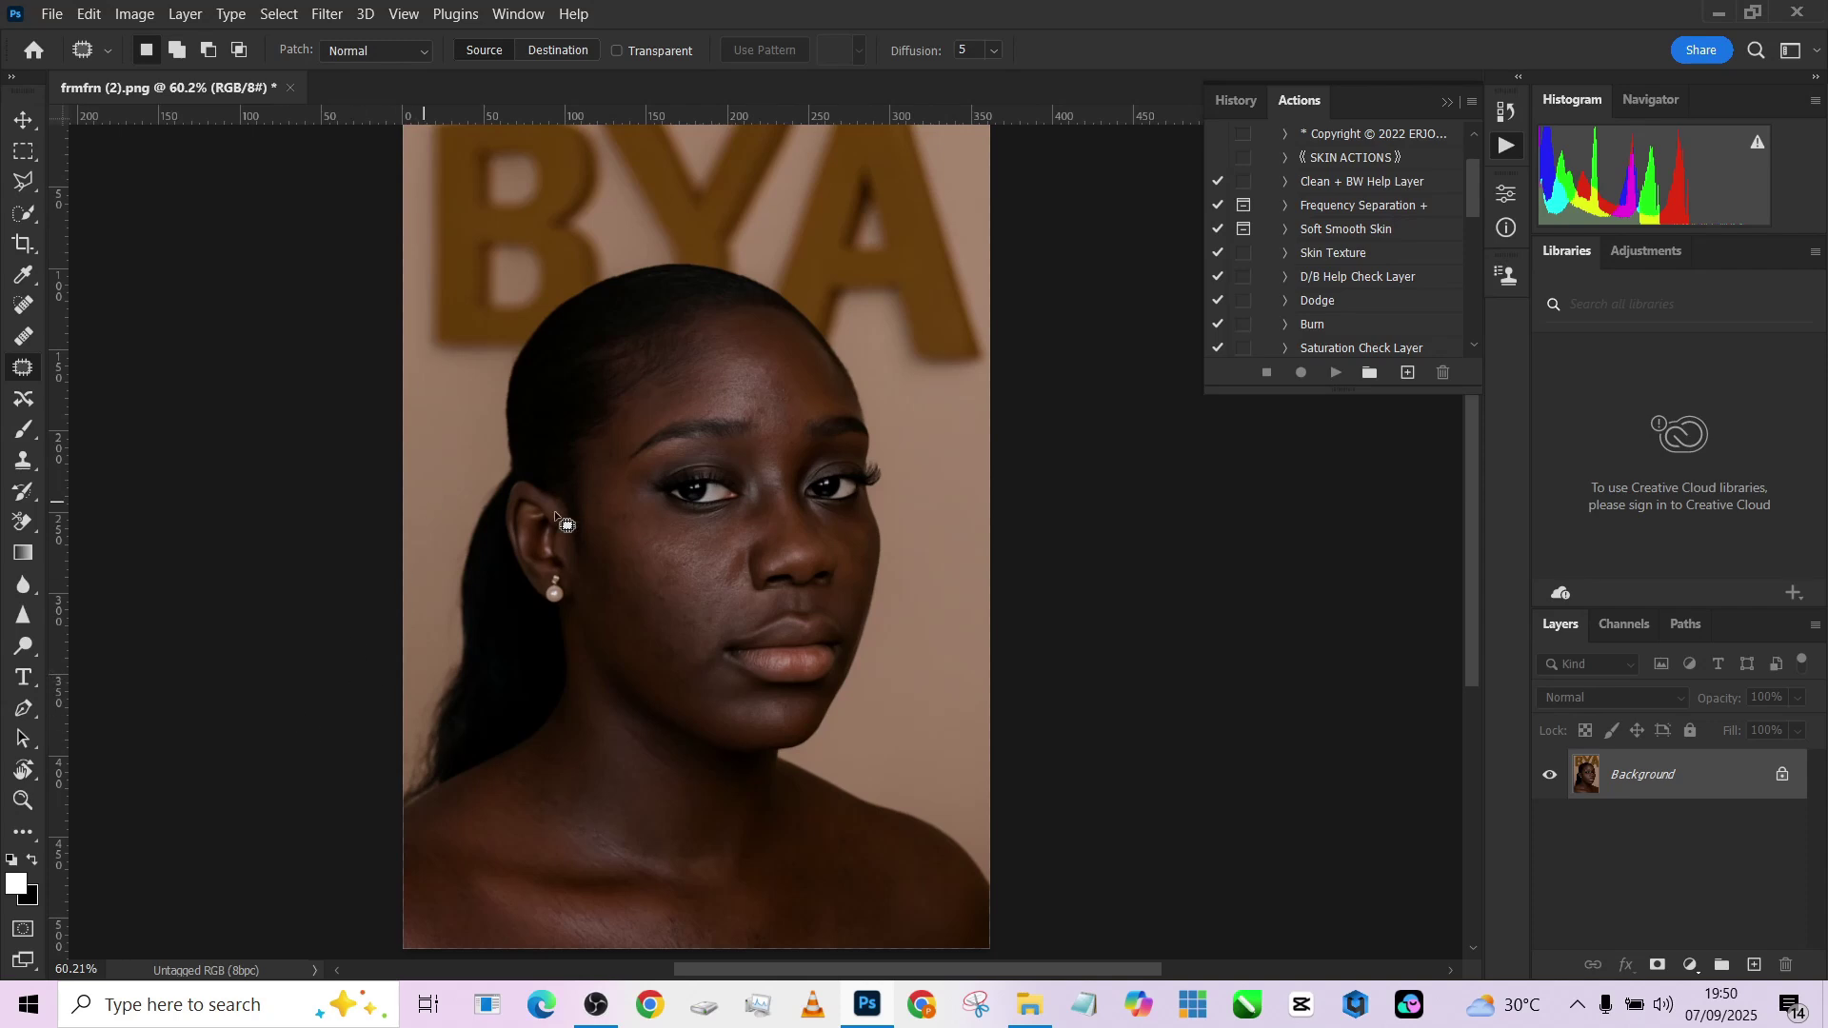
scroll(1342, 225, "up", 1)
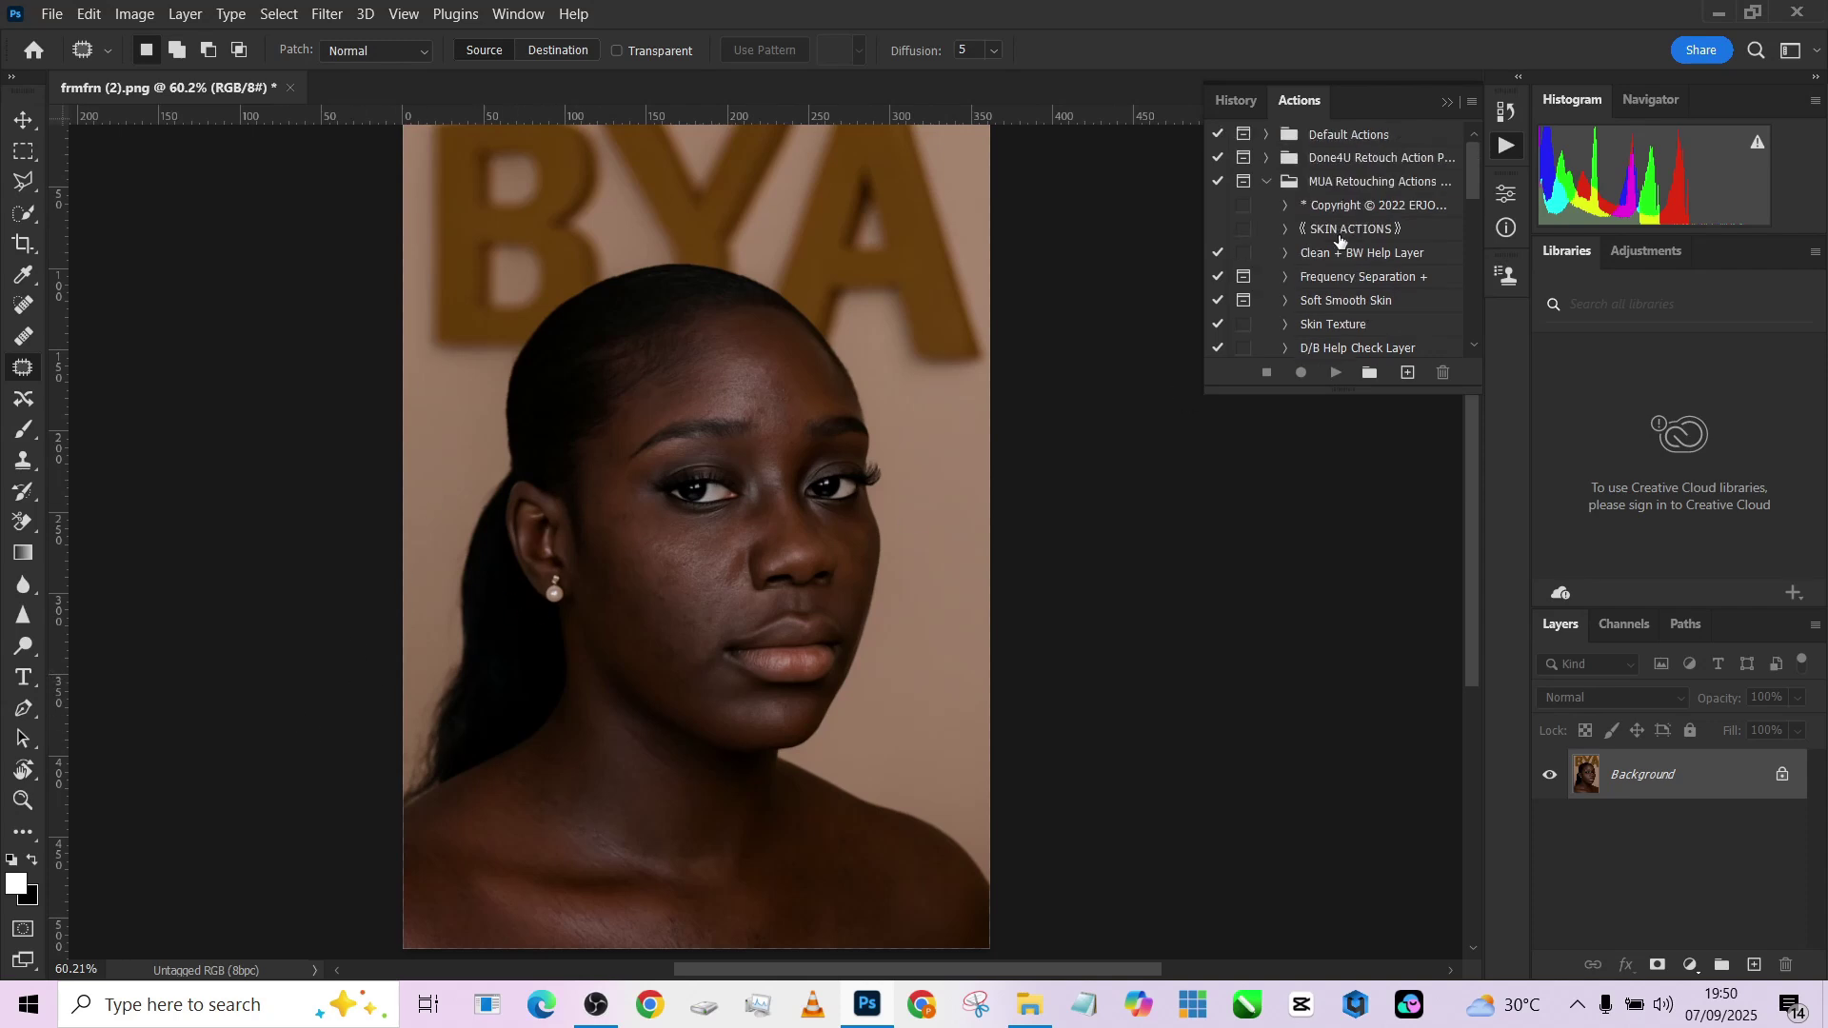
left_click(1342, 278)
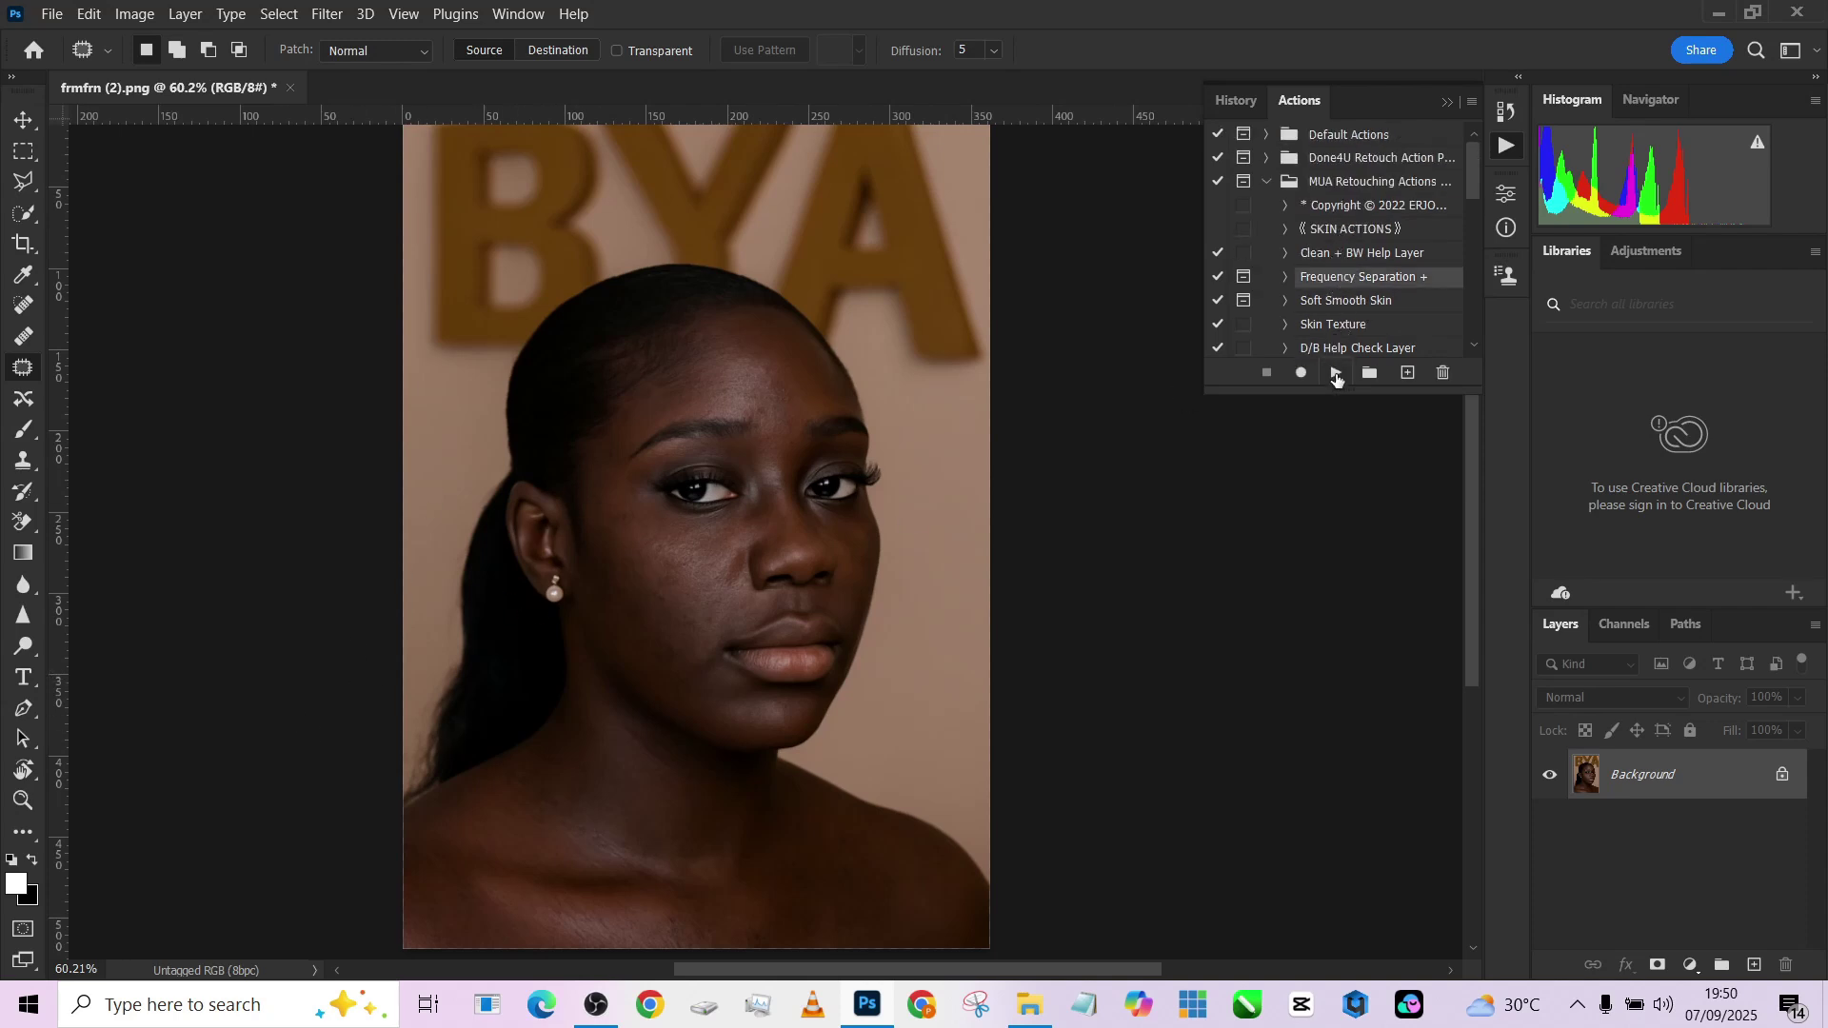
left_click(1337, 373)
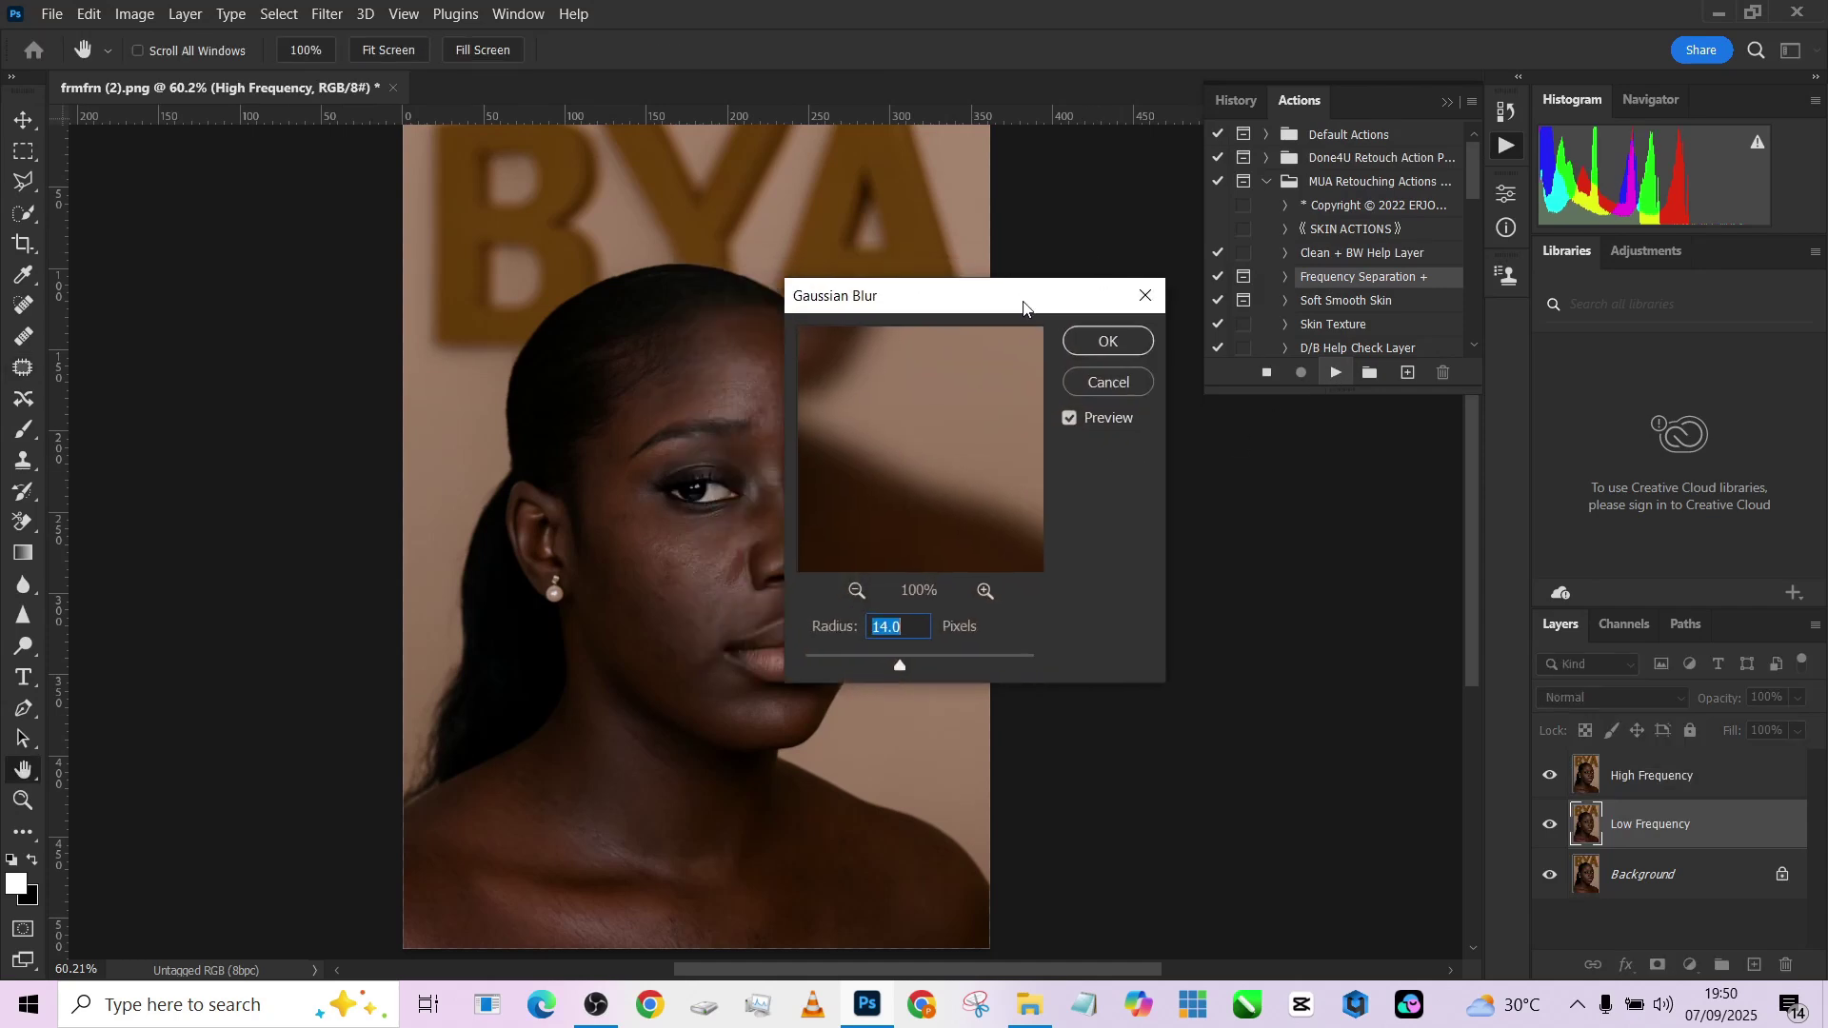
type("4")
left_click(859, 595)
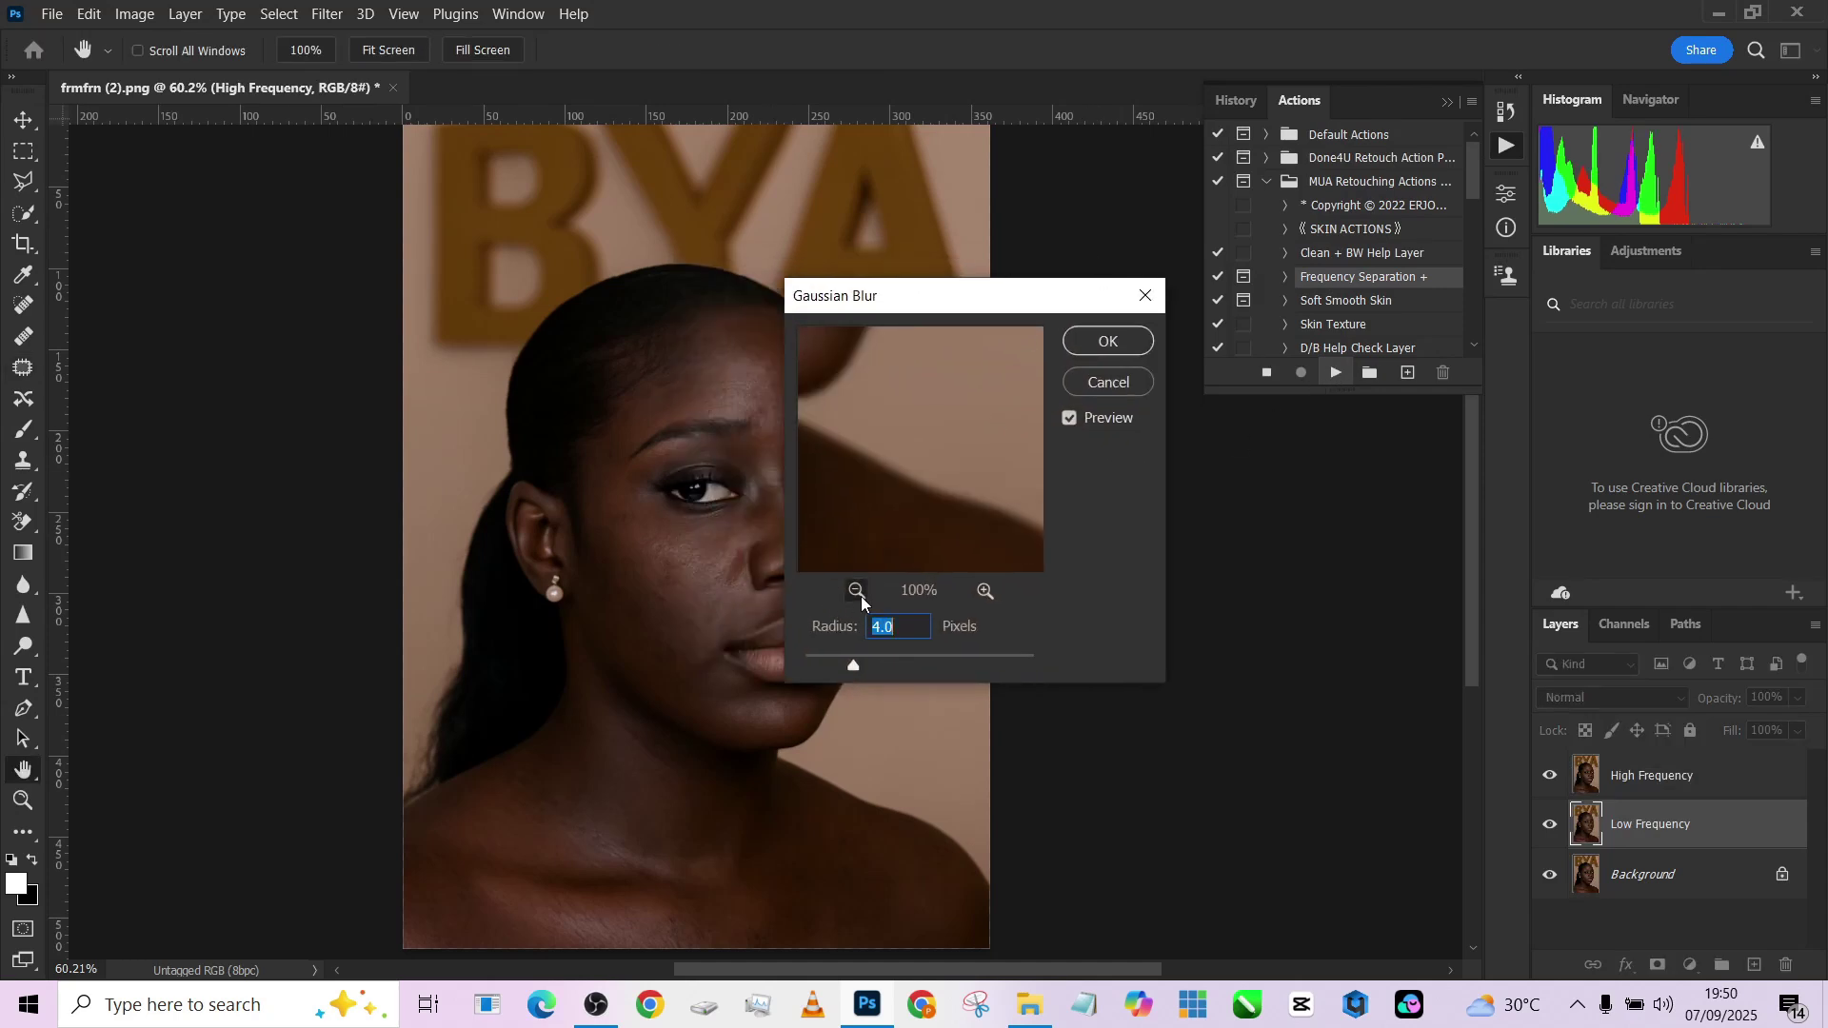
left_click_drag(826, 417, 948, 612)
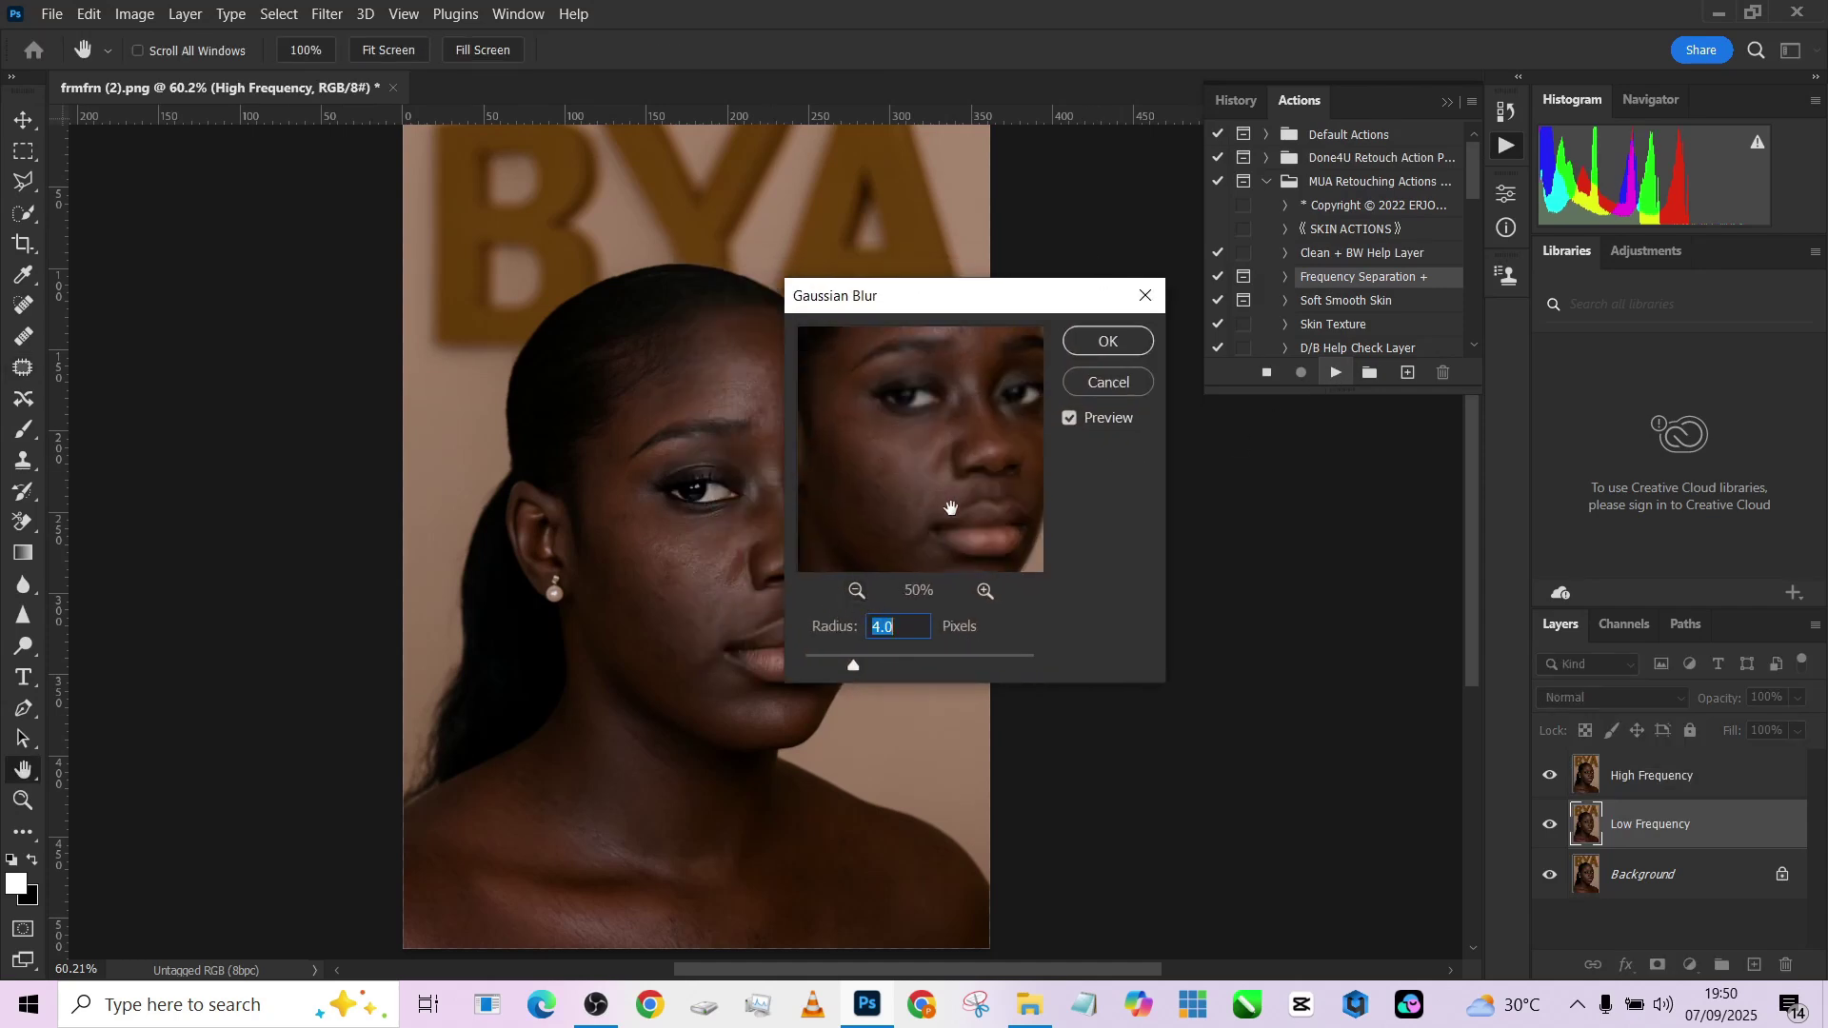
left_click(857, 590)
left_click(1091, 343)
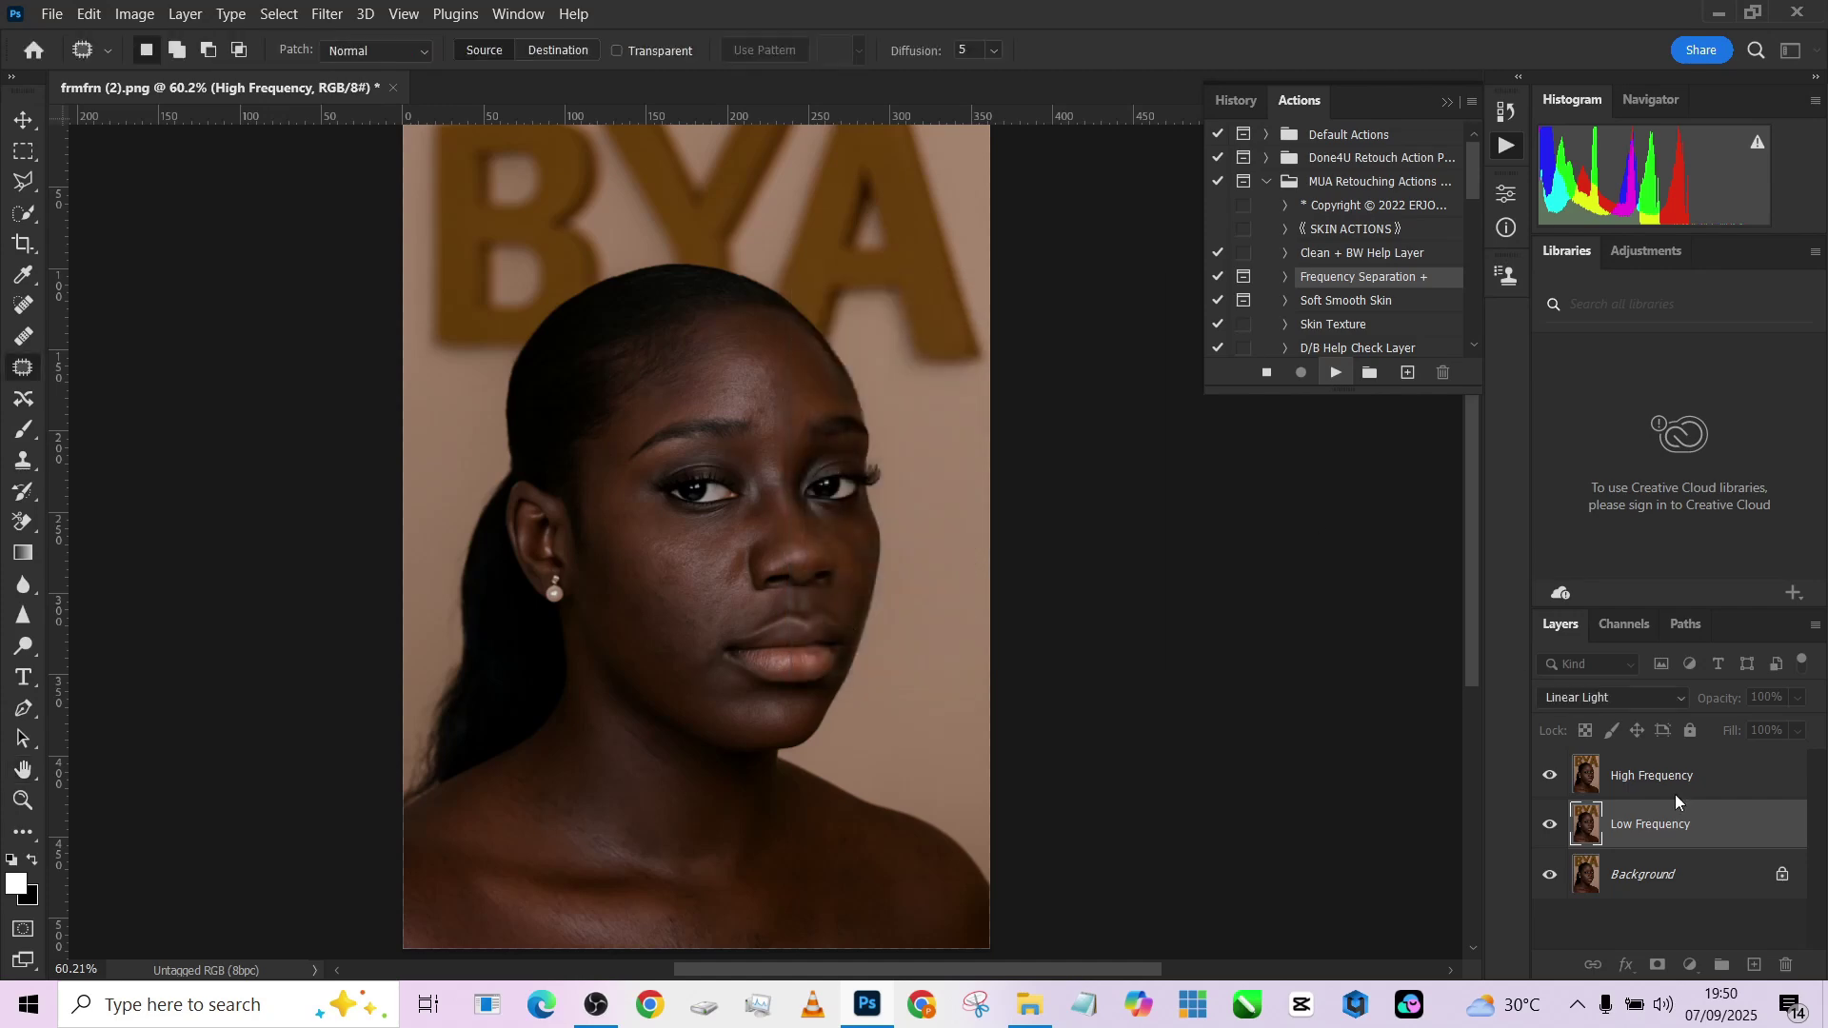
Prepare the Mixer Brush on the Low Frequency copy layer with its wetness set to 30%.
left_click(1576, 765)
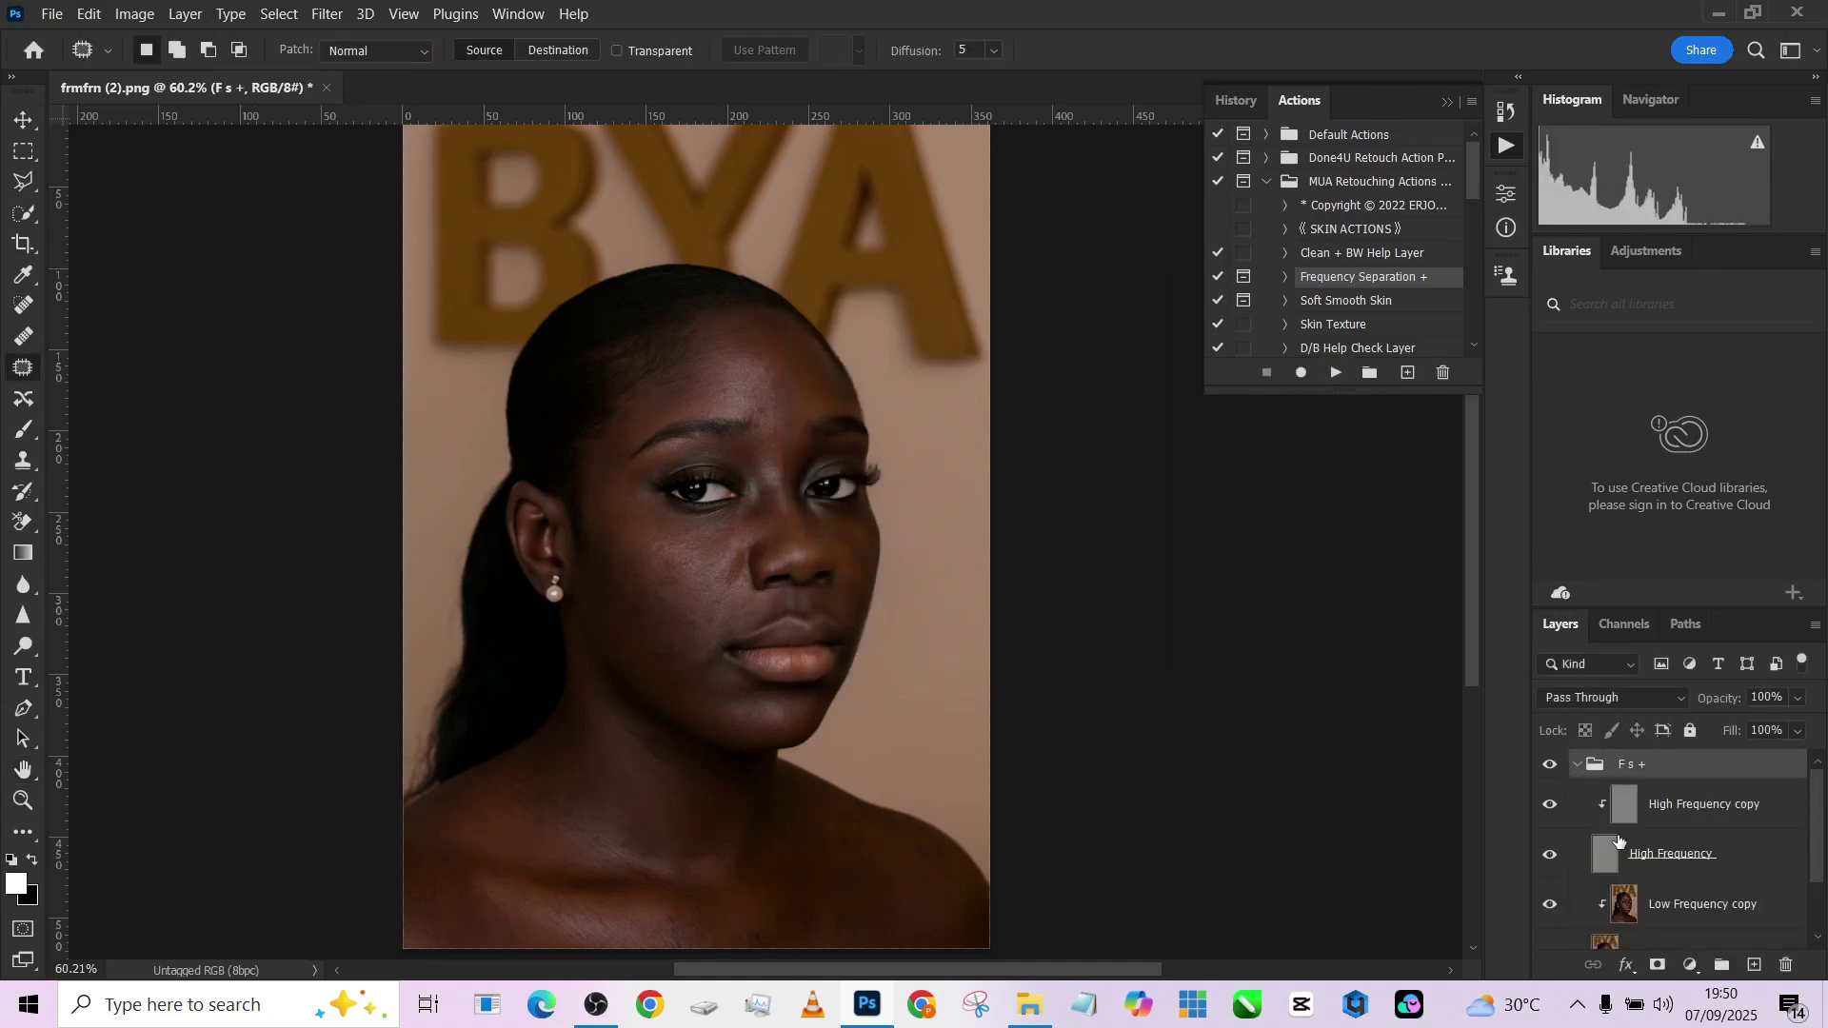
left_click(1674, 912)
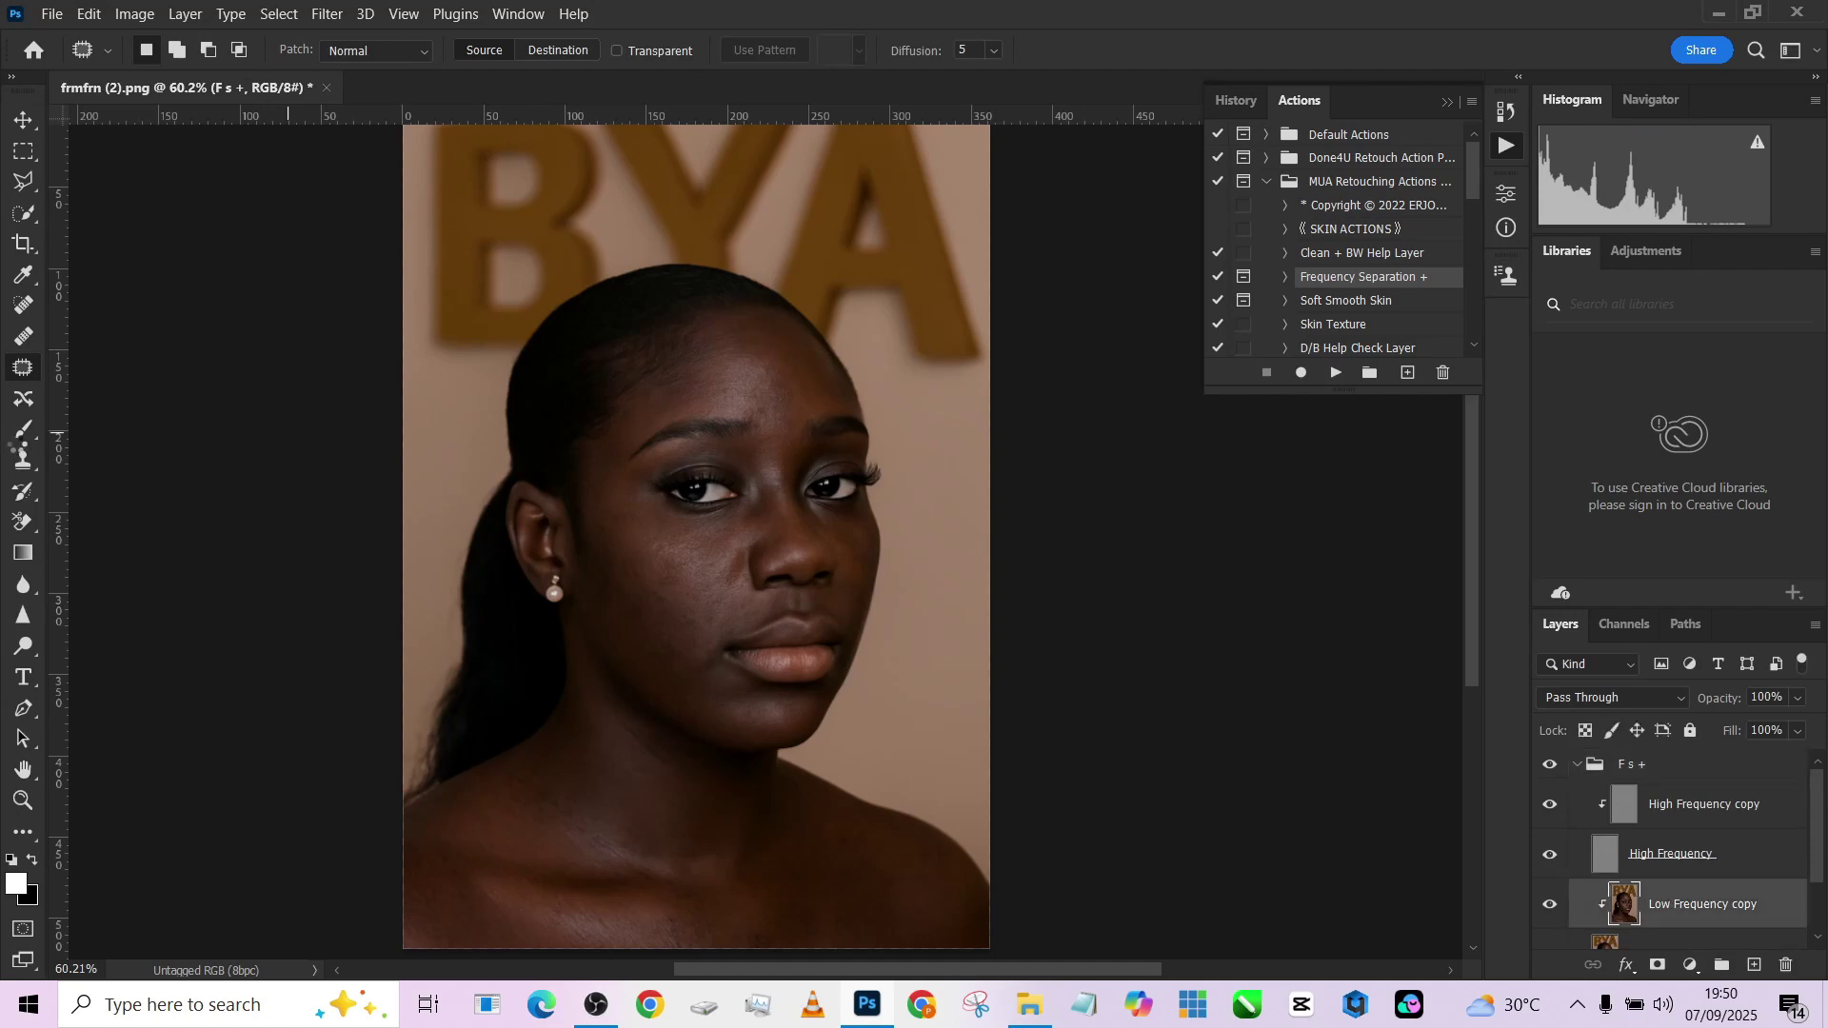
left_click(23, 430)
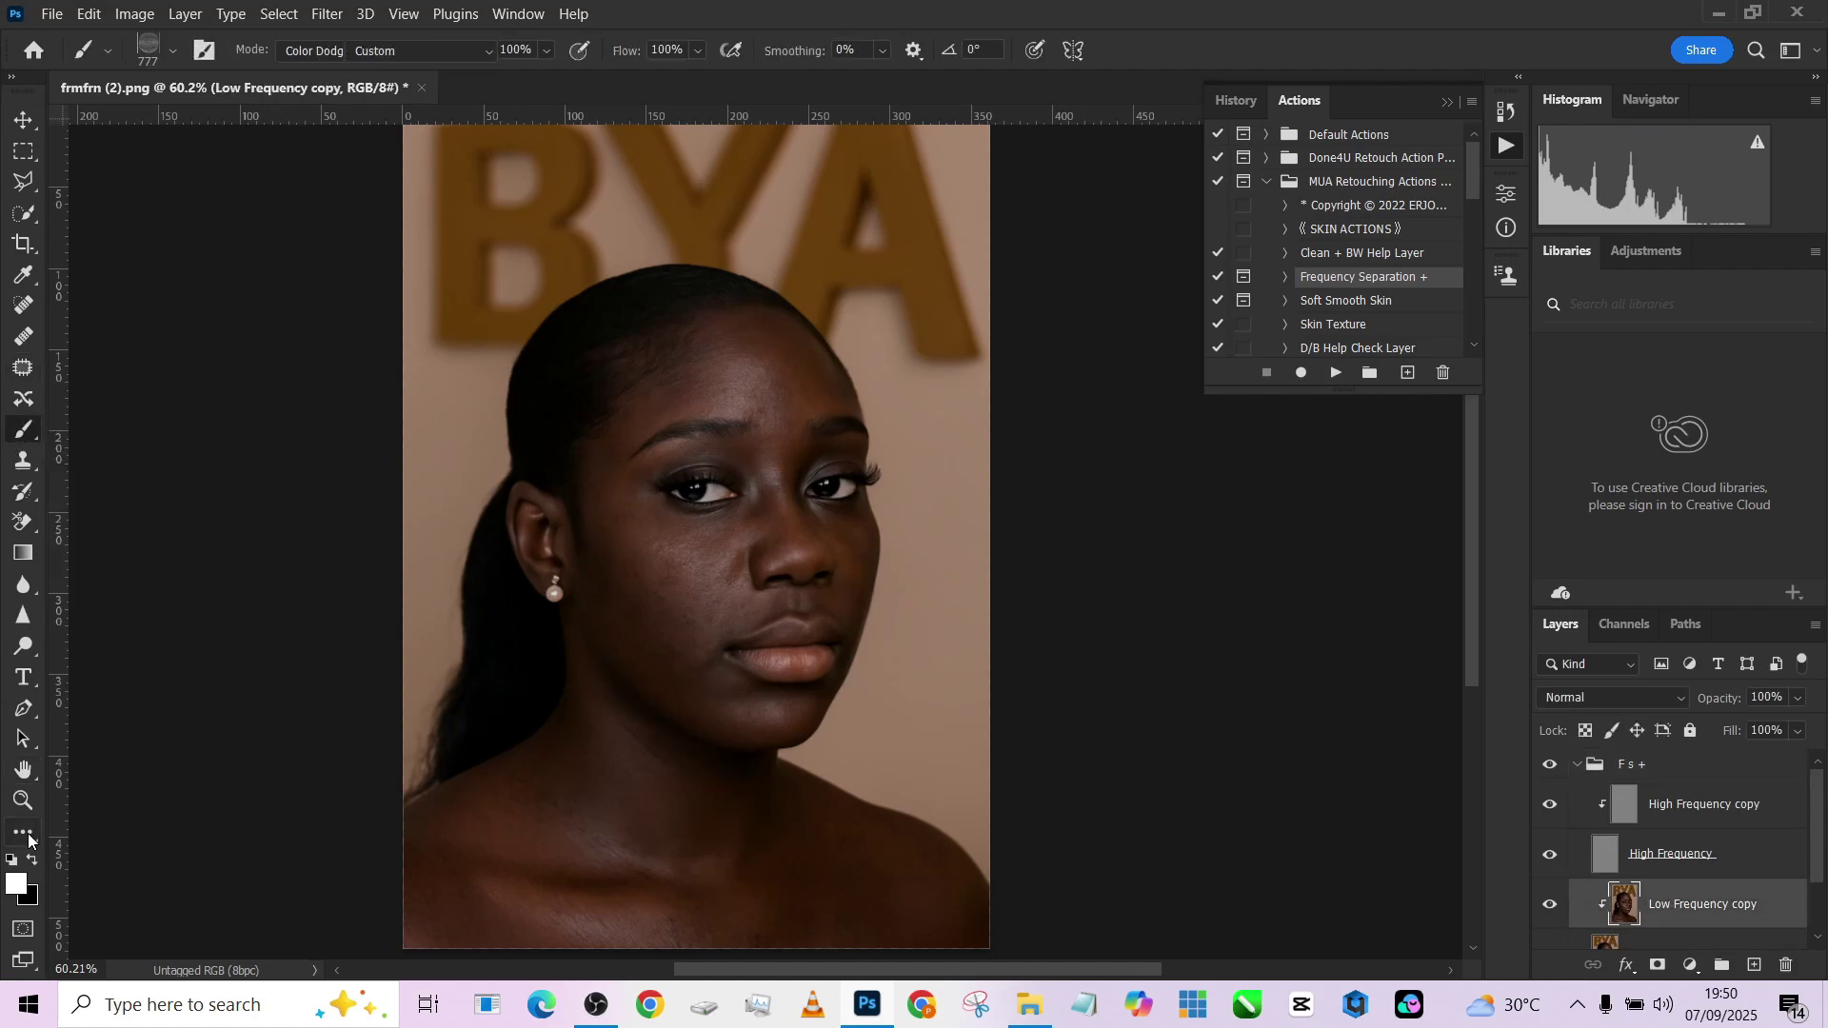
left_click(25, 833)
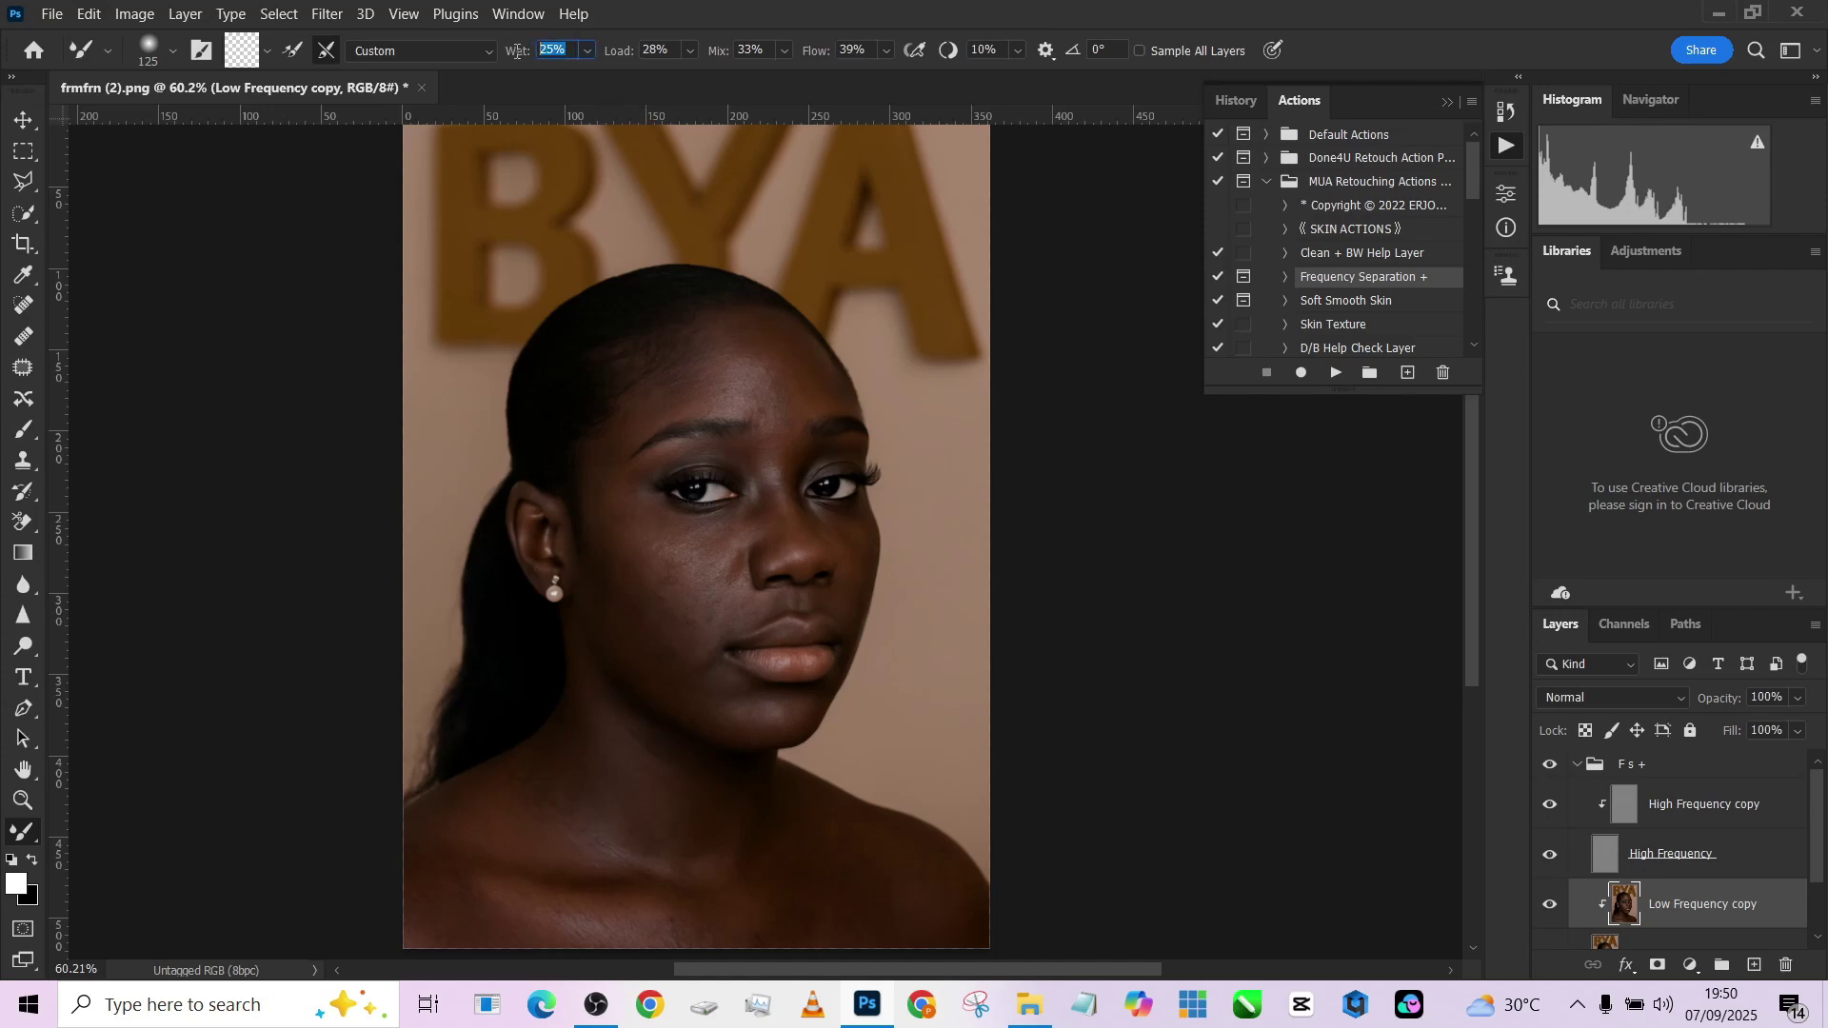
type("30")
Hide the High Frequency layer and blend the uneven tones in the middle of the forehead with the Mixer Brush.
scroll(592, 701, "up", 4)
left_click_drag(831, 515, 694, 697)
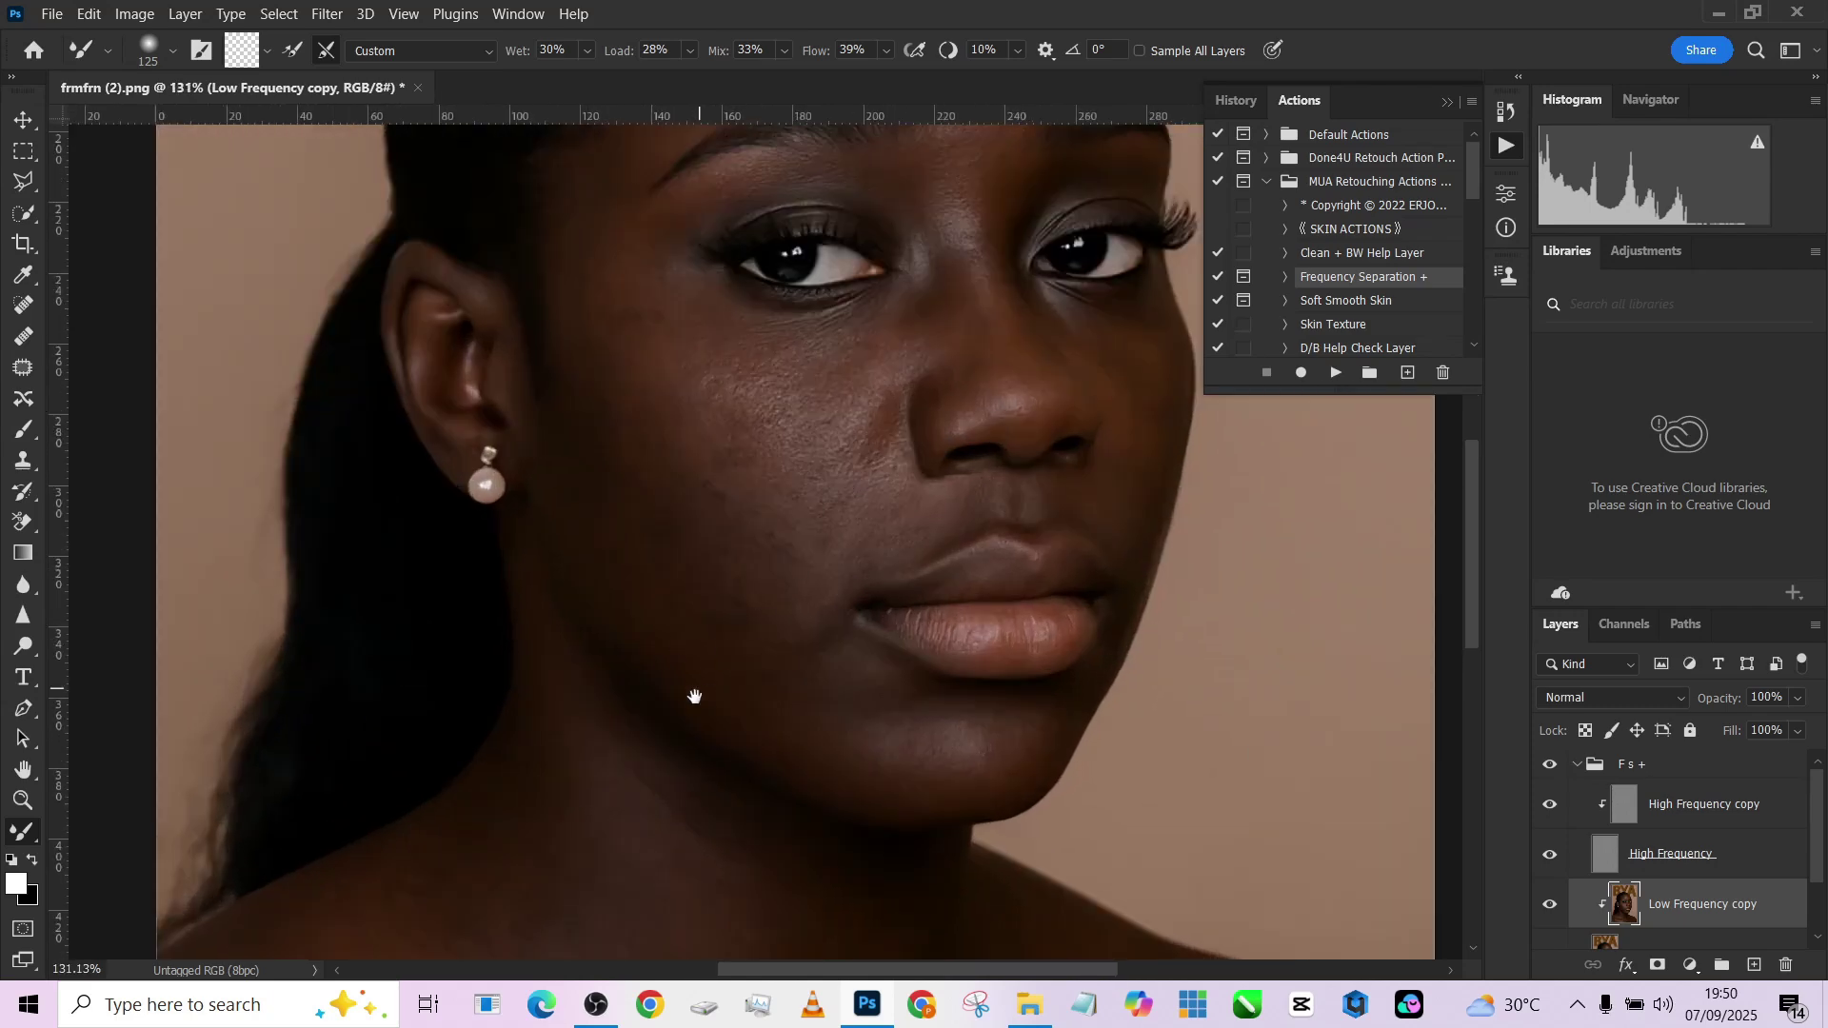
left_click(1551, 856)
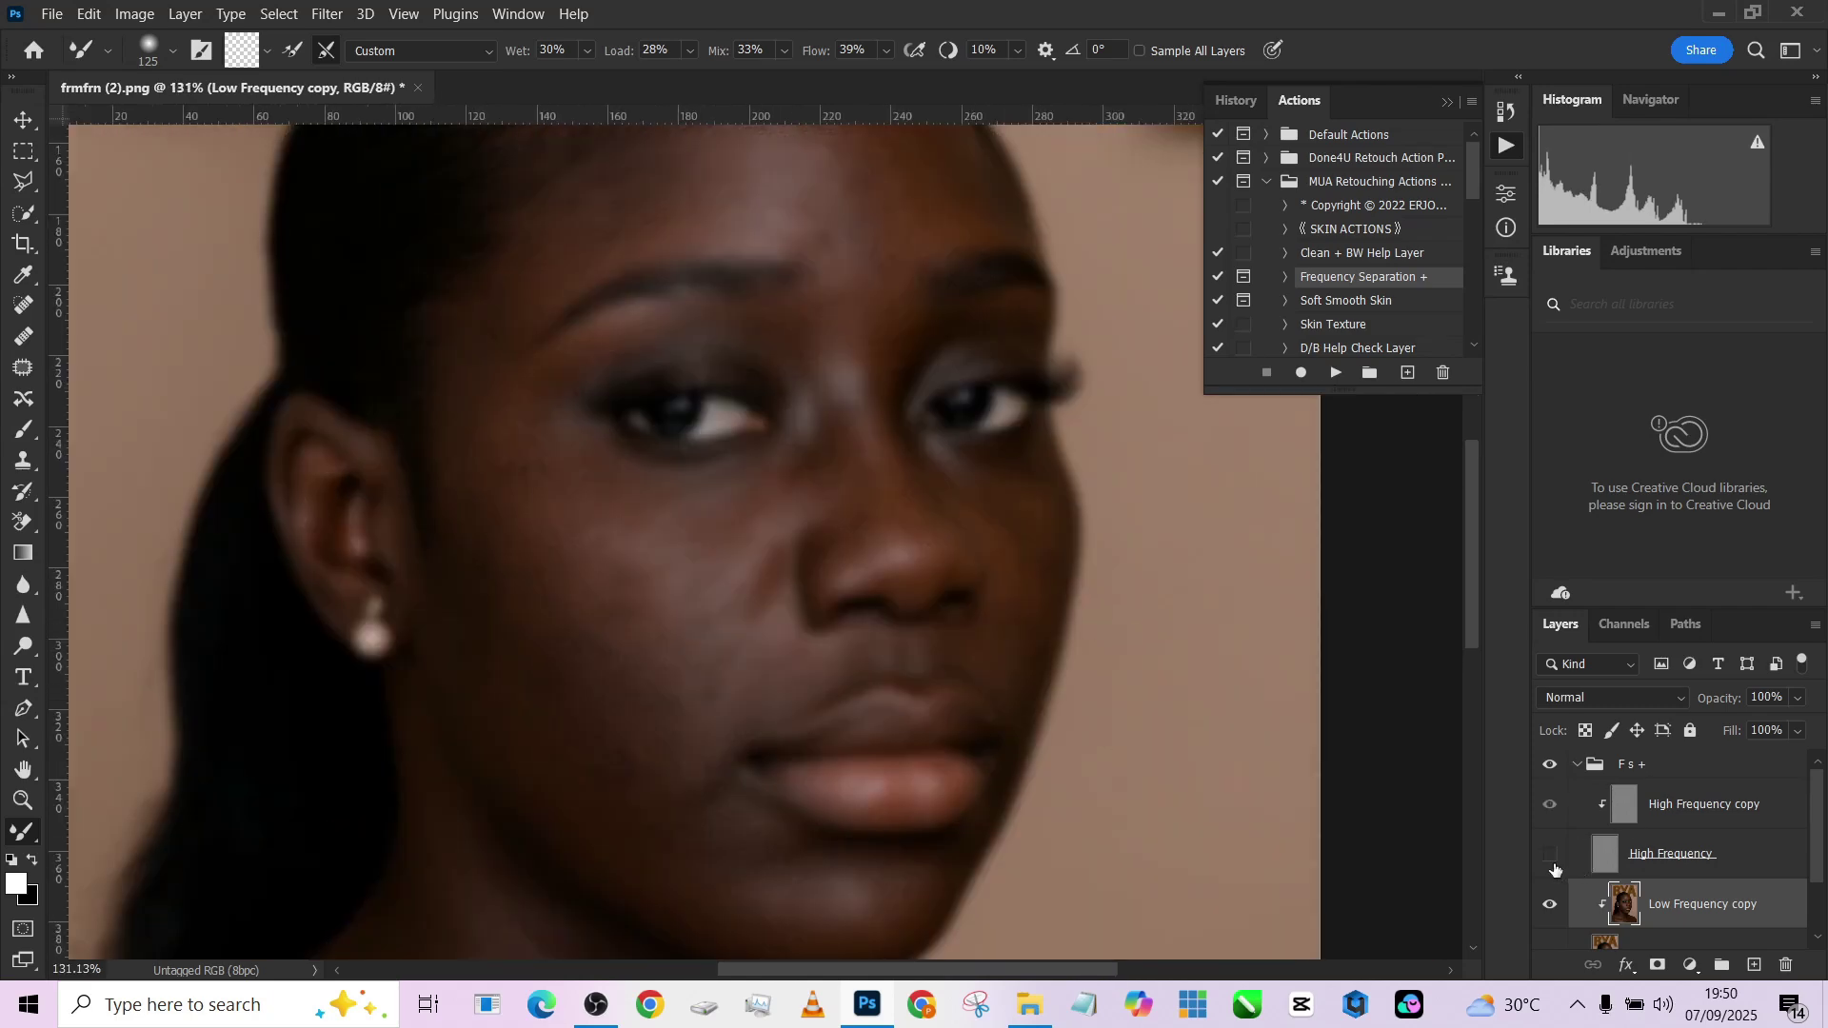
left_click_drag(868, 438, 808, 763)
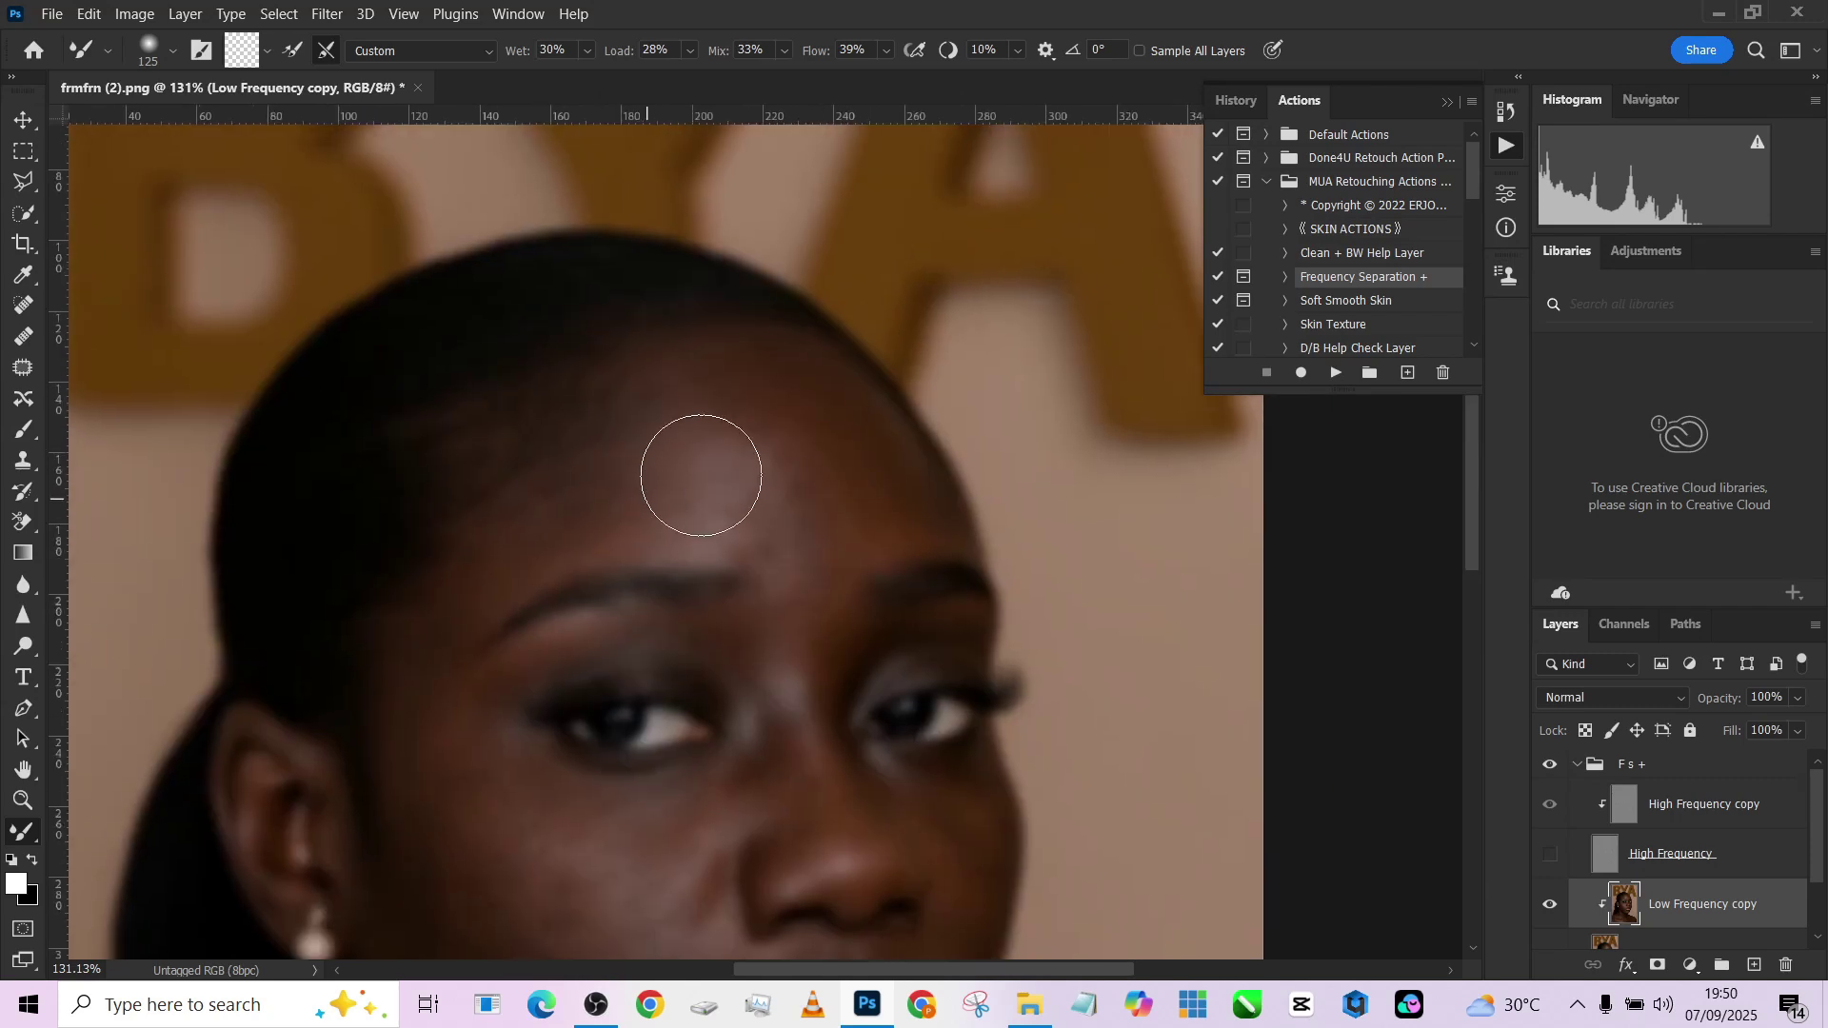
mouse_move(713, 490)
left_mouse_down()
mouse_move(754, 462)
mouse_move(715, 448)
left_mouse_up()
left_click_drag(787, 498, 730, 489)
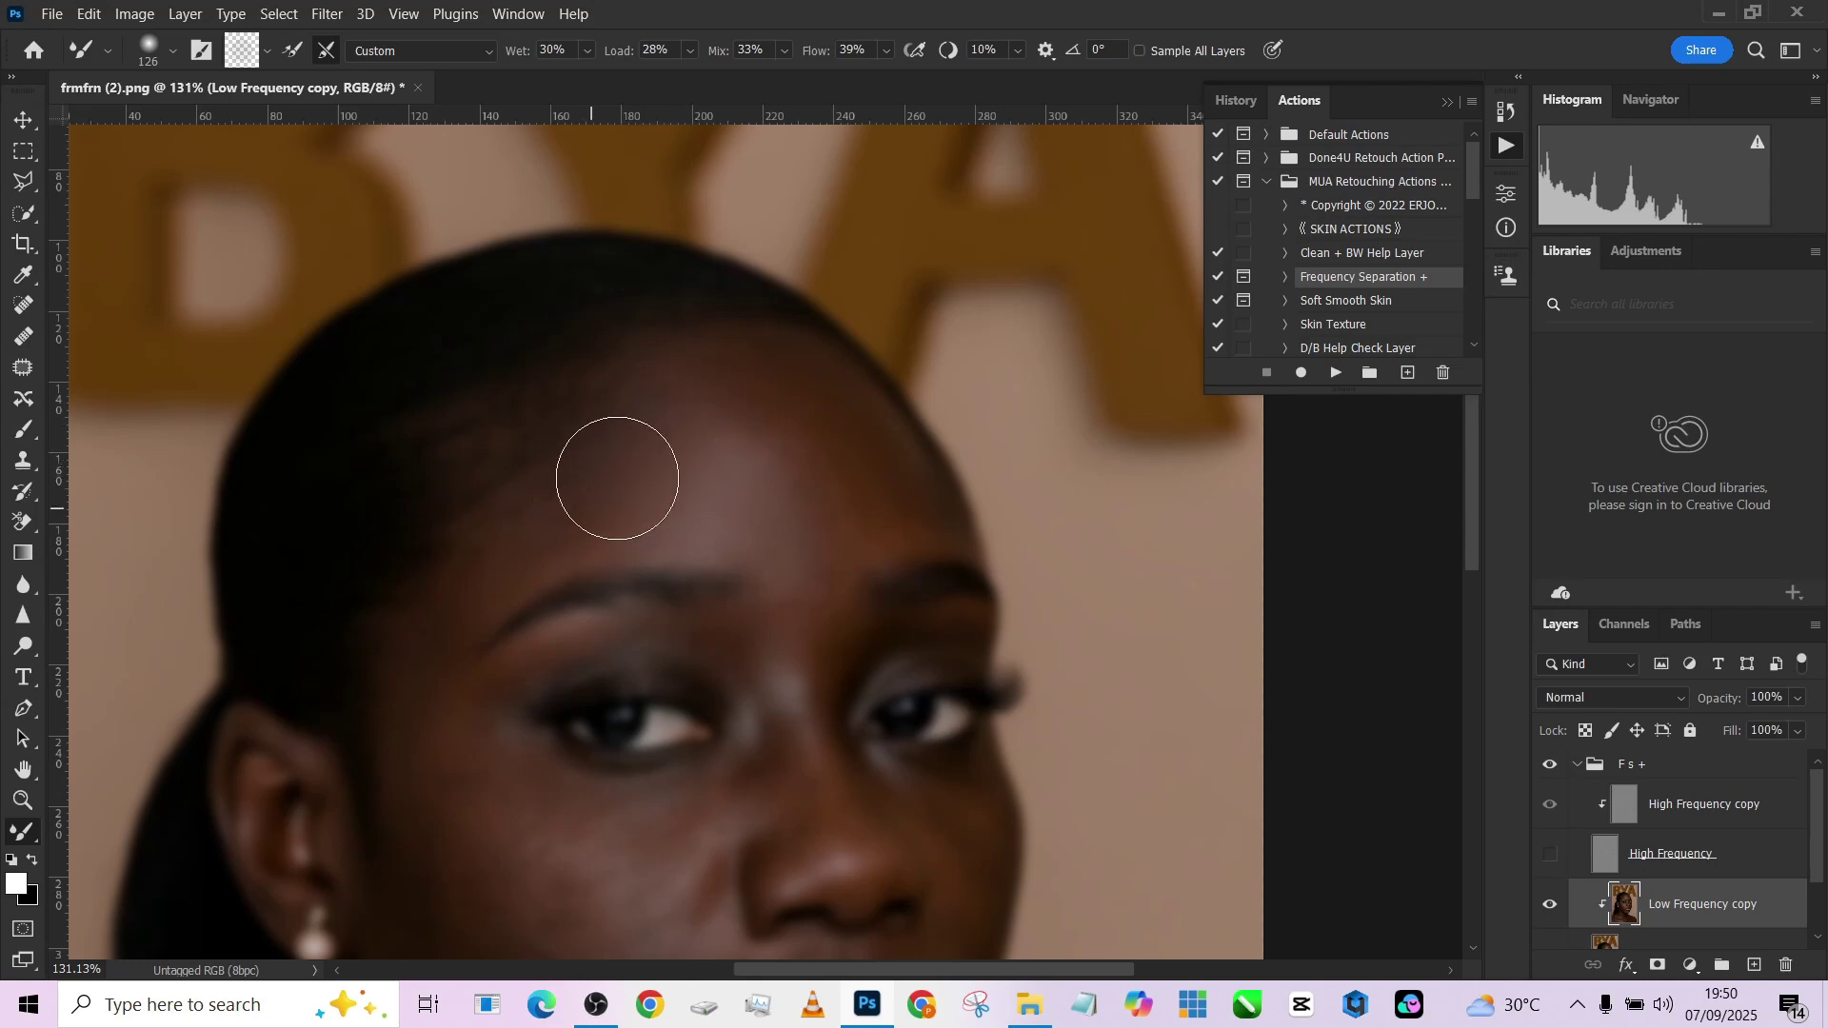
left_click_drag(602, 492, 586, 486)
Blend the forehead's hairline, sides and area above the brows with resized brushes, checking the result against the High Frequency texture.
right_click(503, 550, "alt")
right_click(655, 421, "alt")
mouse_move(688, 363)
left_mouse_down()
mouse_move(725, 377)
mouse_move(745, 423)
mouse_move(756, 375)
mouse_move(742, 363)
mouse_move(803, 465)
mouse_move(819, 459)
mouse_move(839, 546)
mouse_move(878, 517)
mouse_move(876, 493)
mouse_move(819, 439)
mouse_move(883, 489)
mouse_move(781, 387)
mouse_move(810, 509)
mouse_move(899, 517)
mouse_move(820, 531)
mouse_move(672, 485)
mouse_move(710, 492)
mouse_move(660, 445)
mouse_move(665, 417)
mouse_move(771, 406)
mouse_move(779, 477)
mouse_move(837, 515)
mouse_move(820, 558)
mouse_move(885, 528)
mouse_move(883, 505)
mouse_move(917, 509)
mouse_move(862, 439)
left_mouse_up()
right_click(862, 439, "alt")
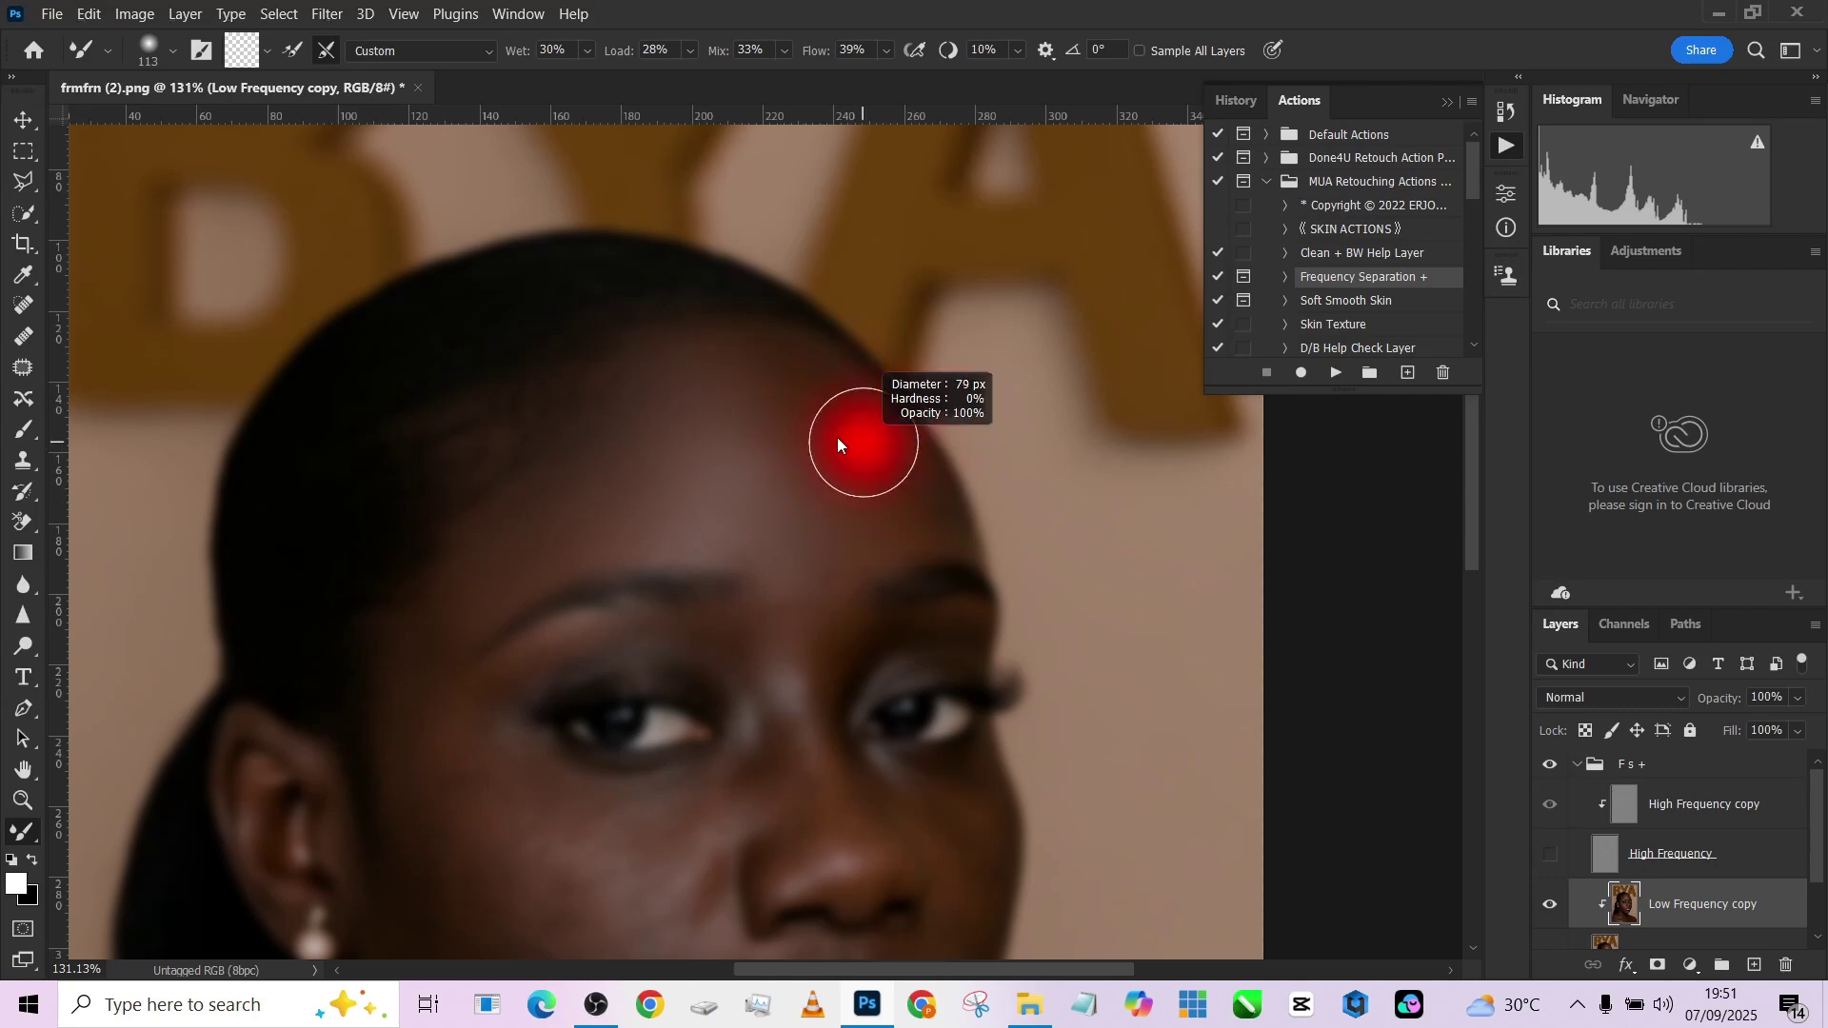
left_click_drag(903, 516, 825, 389)
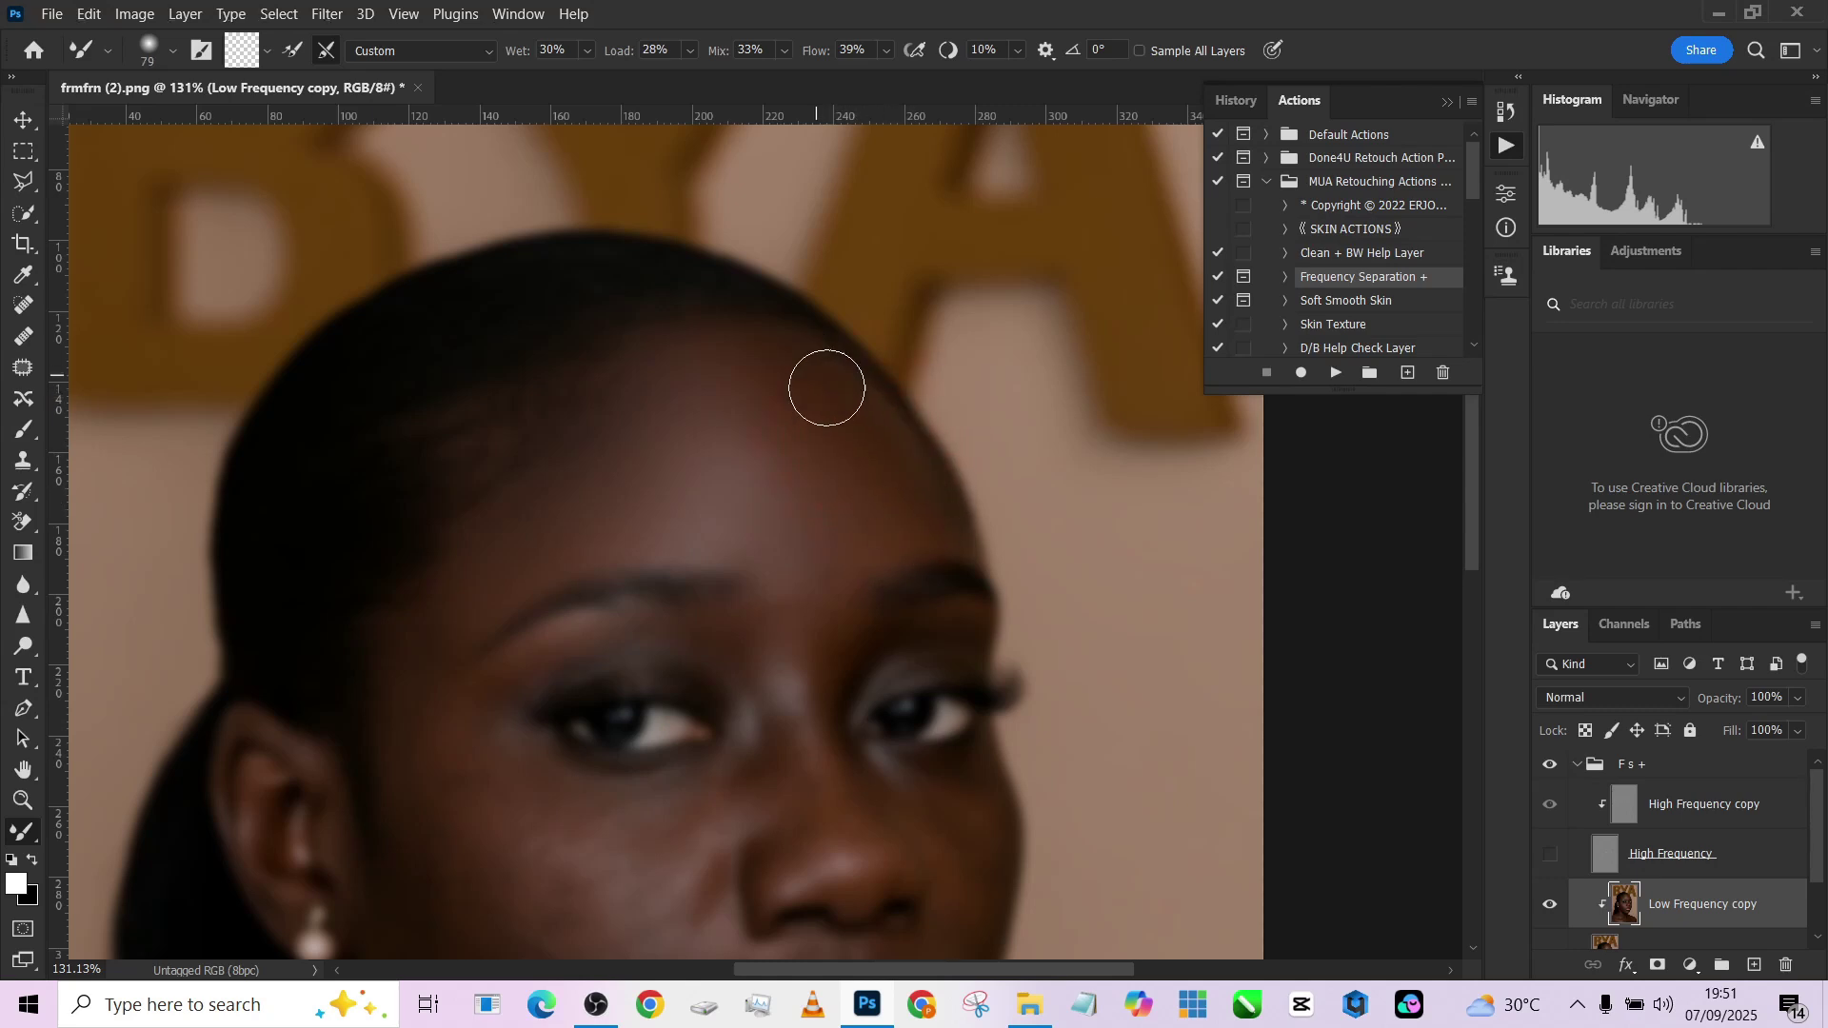
right_click(806, 435, "alt")
mouse_move(912, 483)
left_mouse_down()
mouse_move(861, 482)
mouse_move(829, 428)
mouse_move(841, 438)
mouse_move(768, 432)
mouse_move(800, 405)
mouse_move(826, 407)
mouse_move(810, 486)
mouse_move(689, 435)
mouse_move(491, 569)
mouse_move(744, 405)
mouse_move(645, 429)
mouse_move(711, 502)
mouse_move(830, 530)
mouse_move(828, 586)
mouse_move(863, 544)
mouse_move(918, 548)
left_mouse_up()
right_click(914, 476, "alt")
right_click(751, 388, "alt")
right_click(581, 496, "alt")
left_click(1547, 860)
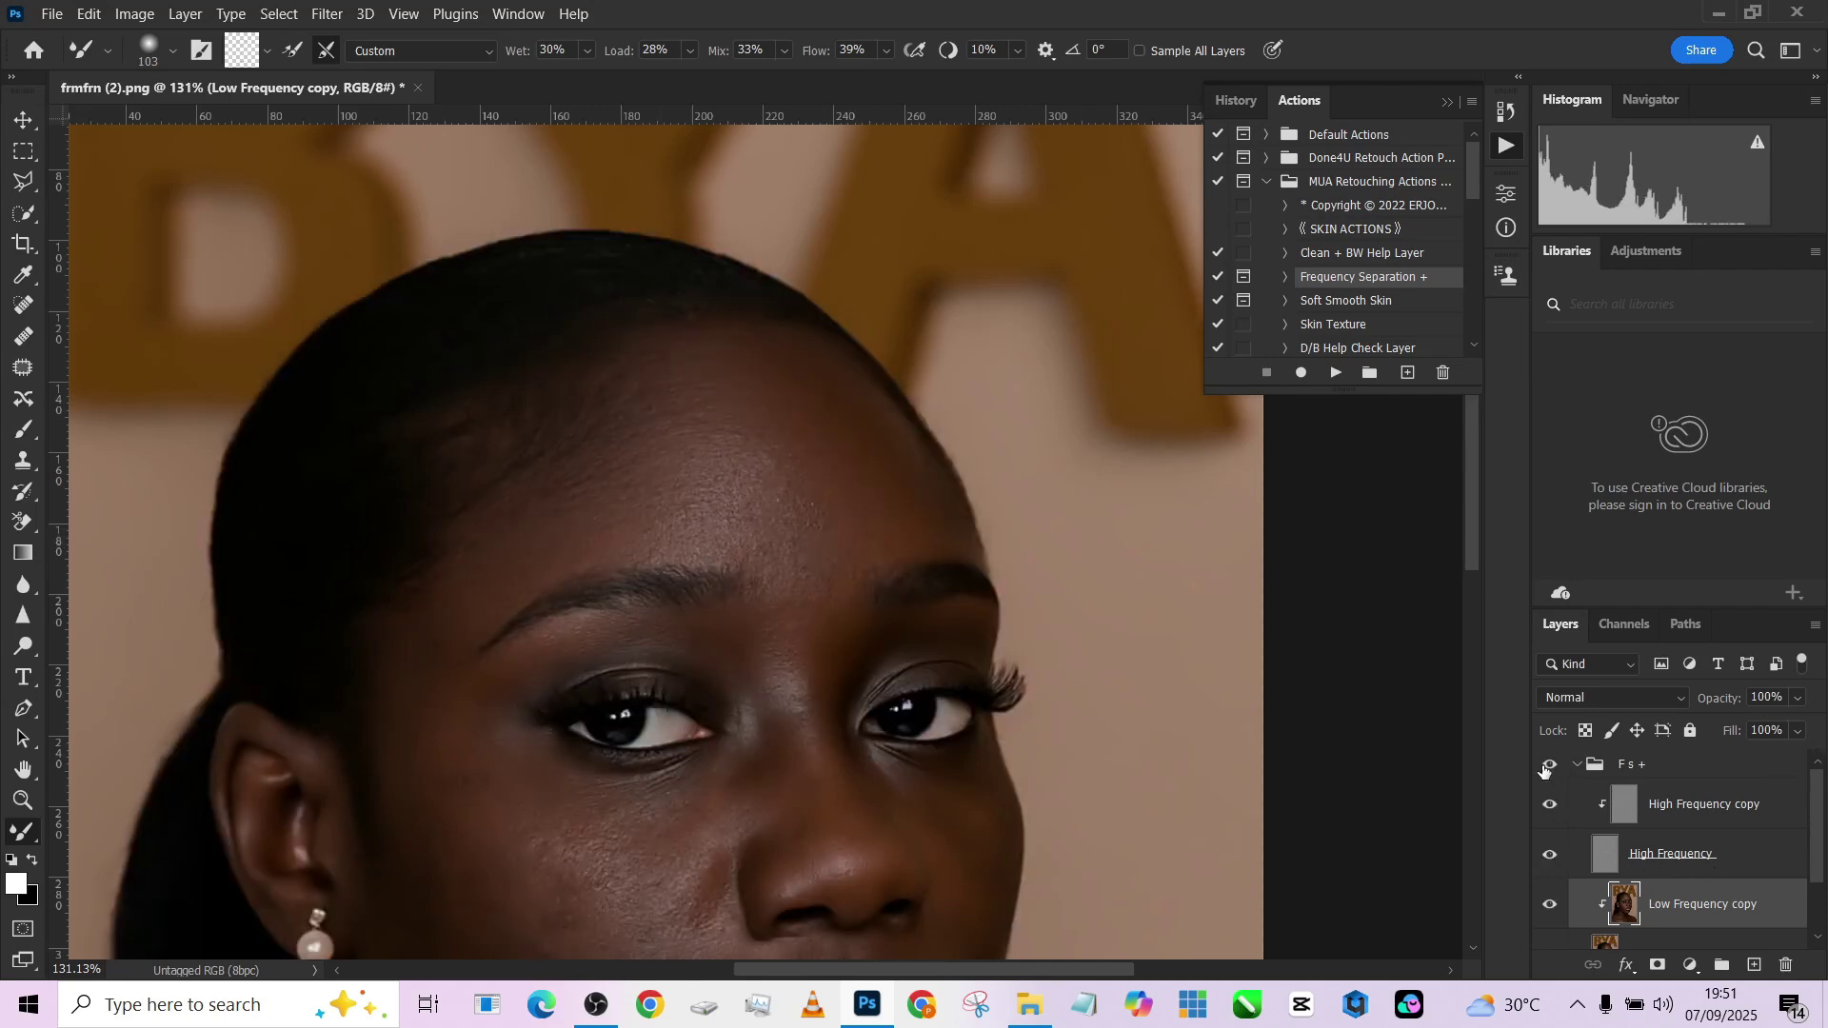
left_click(1550, 861)
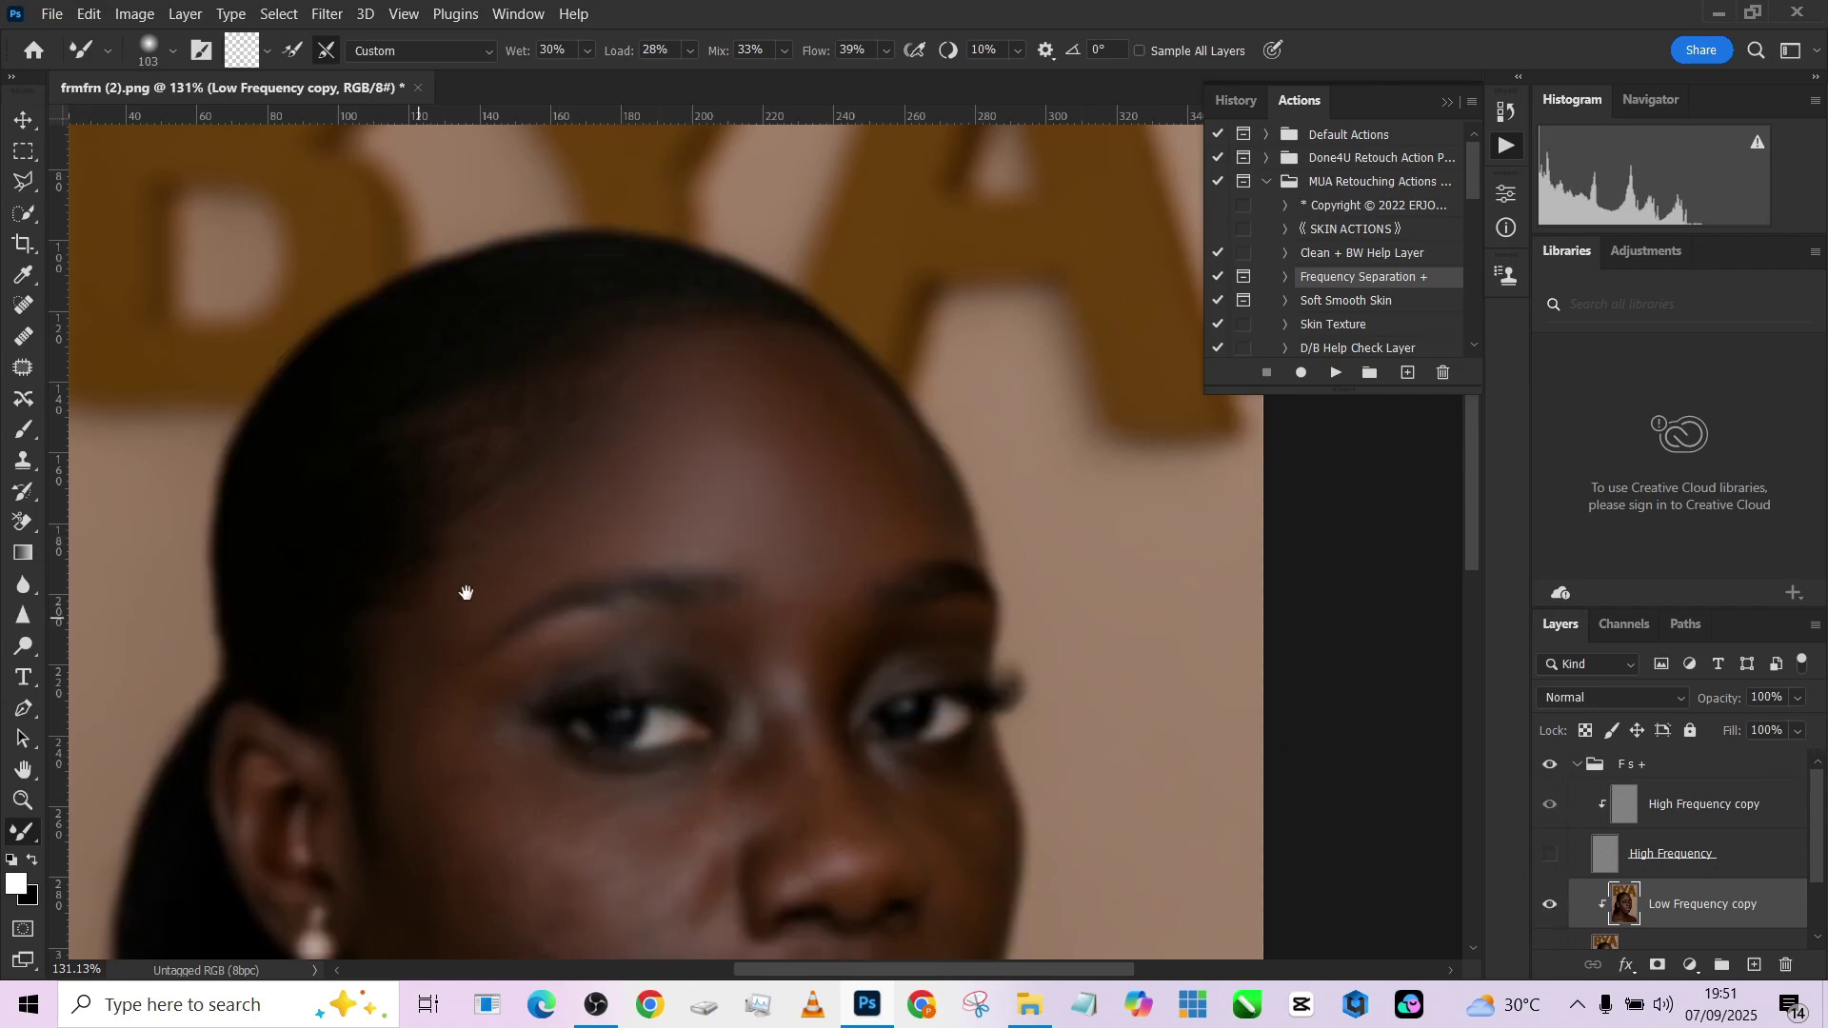
Smooth the tones of the near cheek below the eye with the Mixer Brush, resizing it to suit each area.
mouse_move(465, 592)
left_mouse_down()
mouse_move(551, 380)
mouse_move(519, 470)
mouse_move(529, 511)
mouse_move(527, 425)
mouse_move(523, 446)
mouse_move(543, 416)
mouse_move(523, 460)
left_mouse_up()
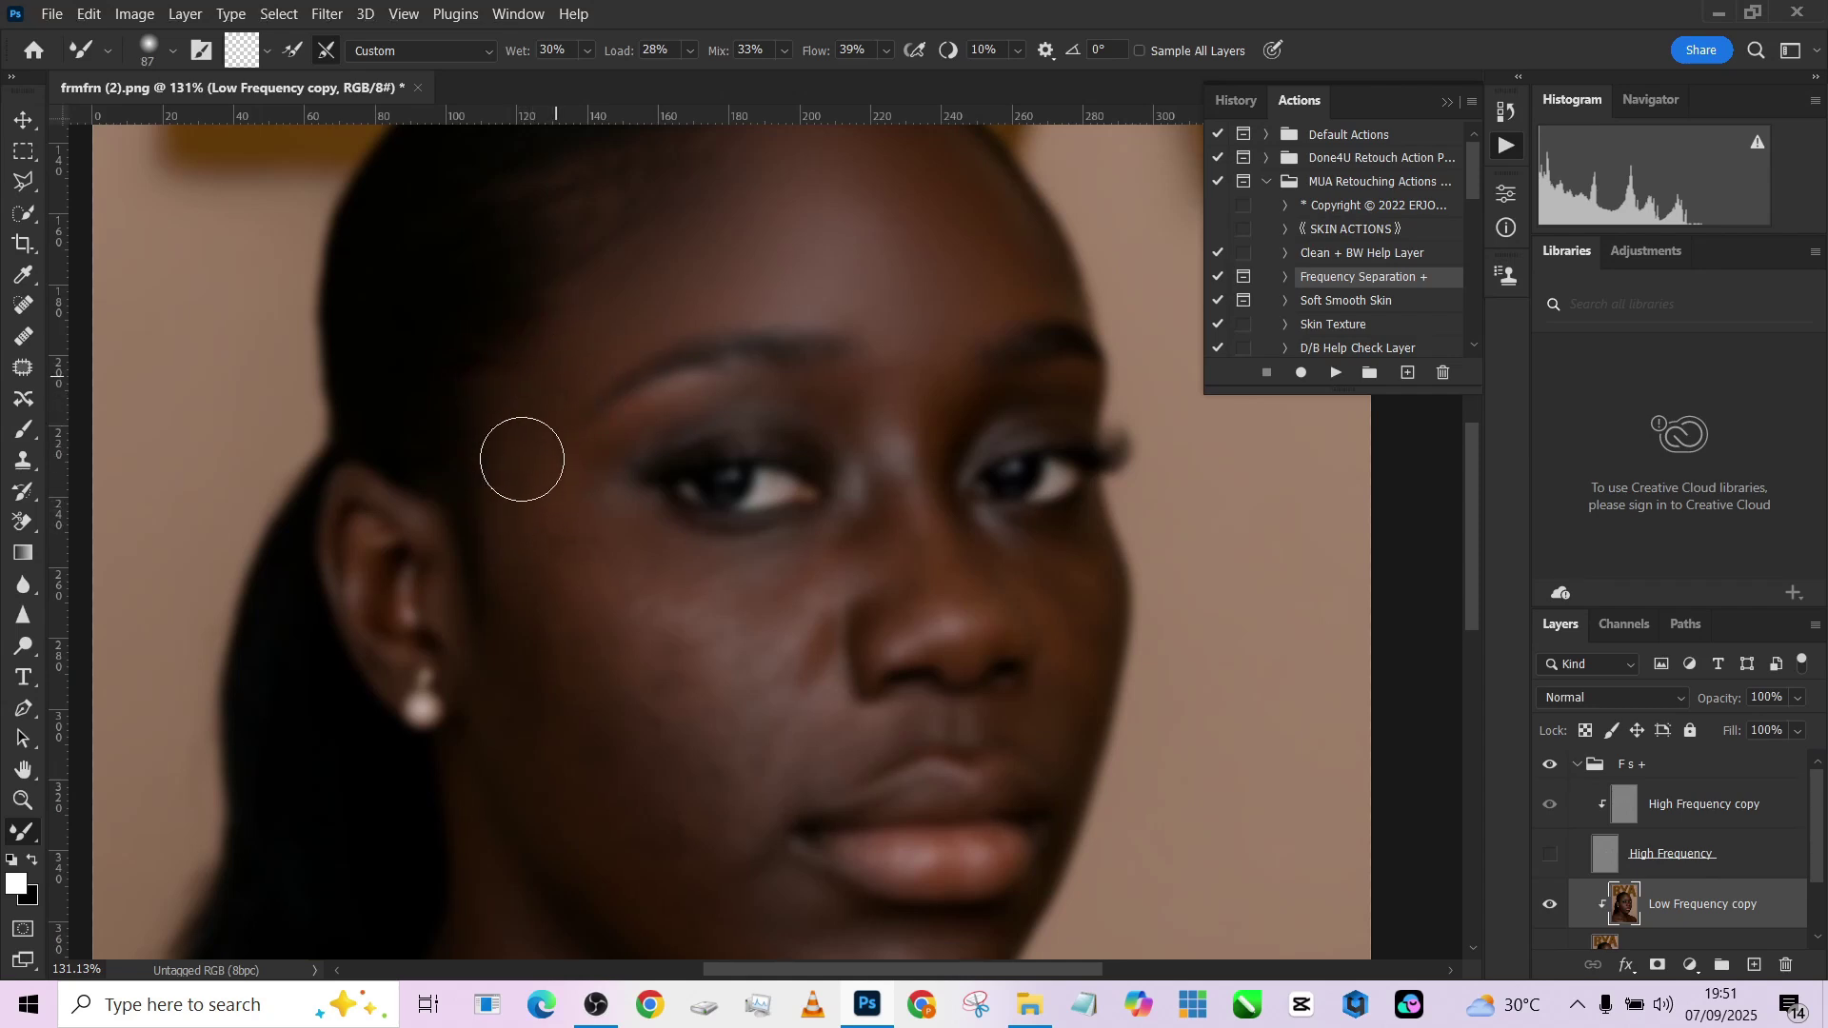
right_click(572, 548, "alt")
mouse_move(559, 525)
left_mouse_down()
mouse_move(604, 543)
mouse_move(584, 511)
mouse_move(689, 594)
mouse_move(824, 554)
left_mouse_up()
right_click(734, 588, "alt")
left_click_drag(740, 625, 779, 584)
right_click(724, 590, "alt")
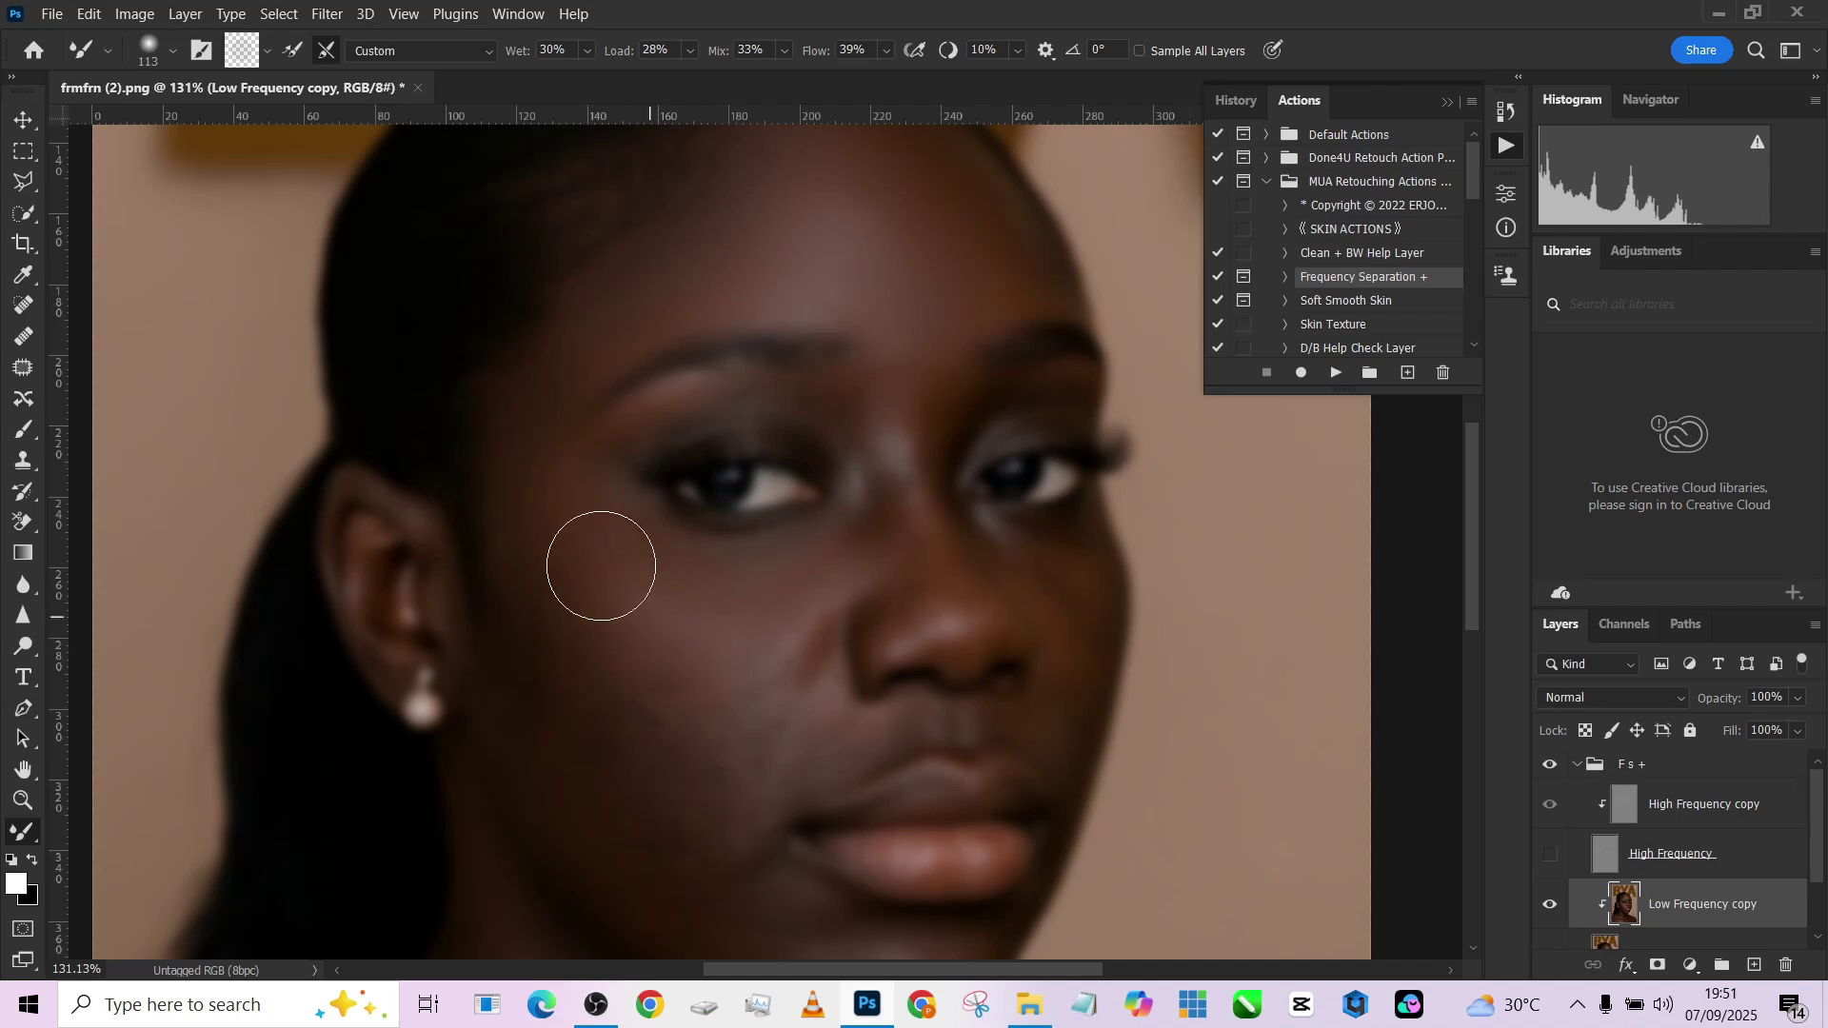
mouse_move(671, 600)
left_mouse_down()
mouse_move(623, 602)
mouse_move(664, 618)
mouse_move(620, 665)
left_mouse_up()
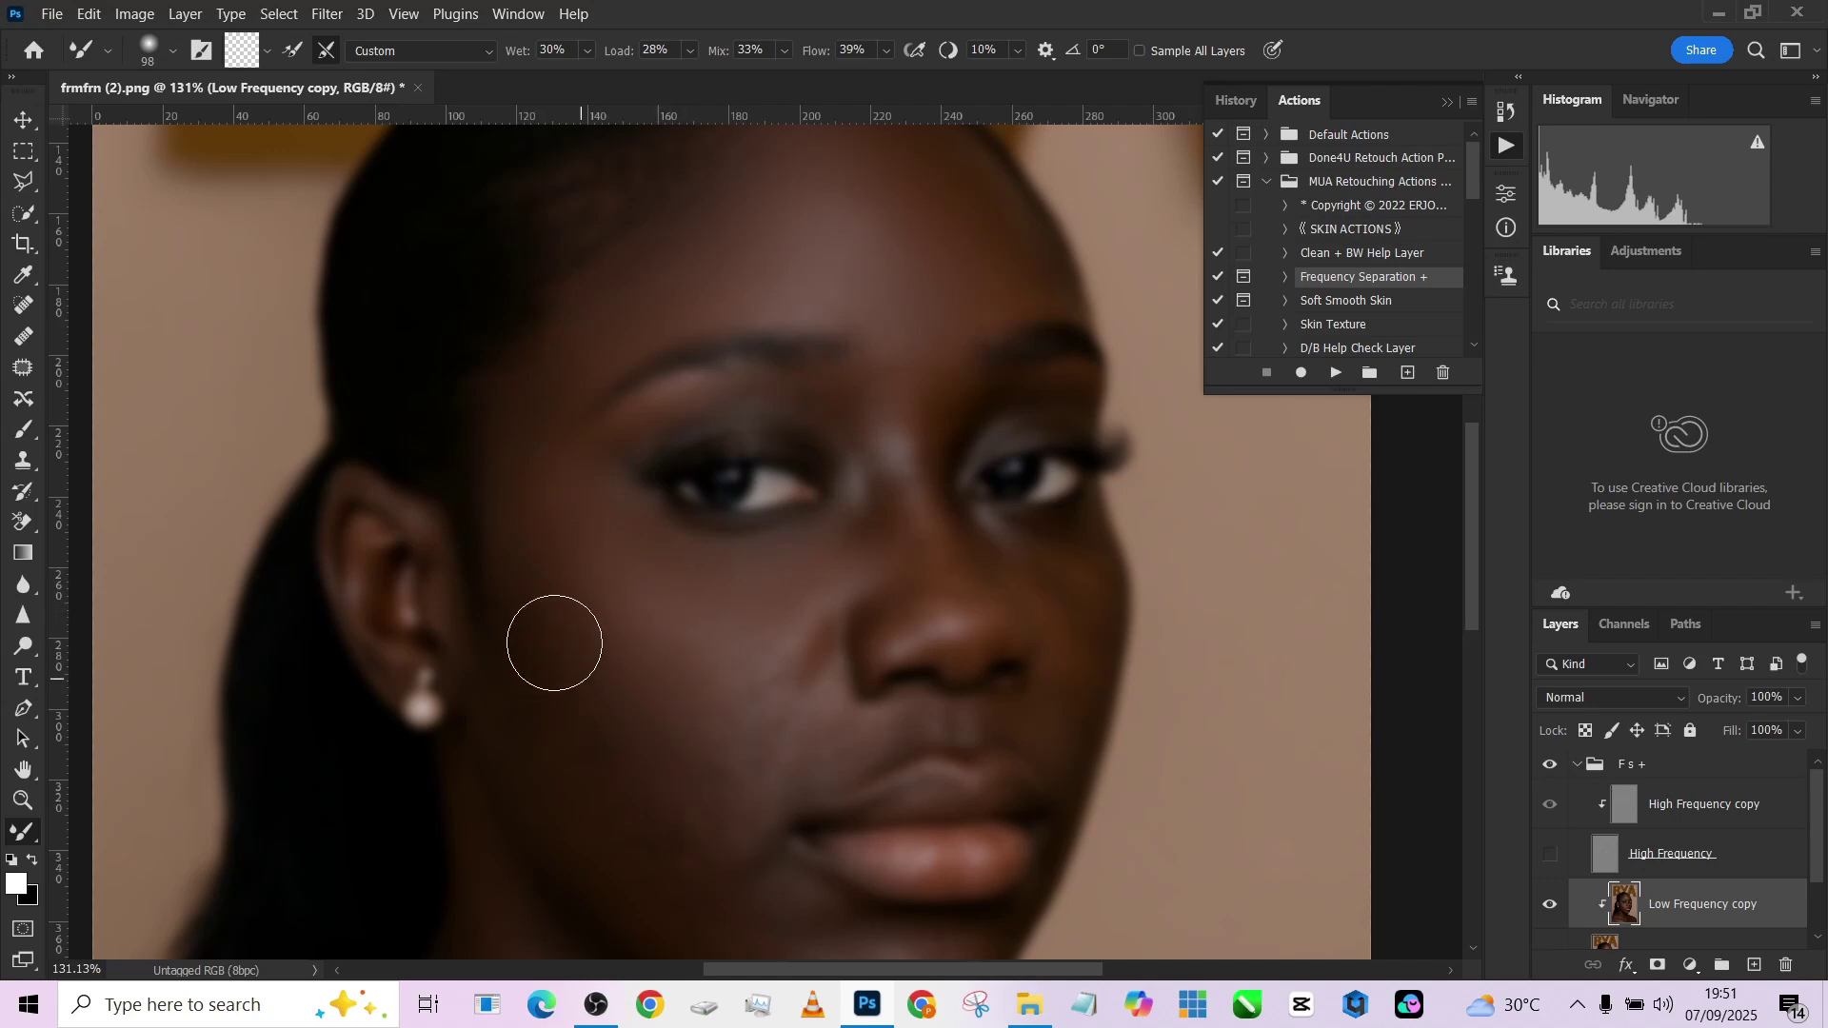
Blend the lower near cheek and jawline between the earring and the mouth with the Mixer Brush.
left_click_drag(626, 612, 641, 430)
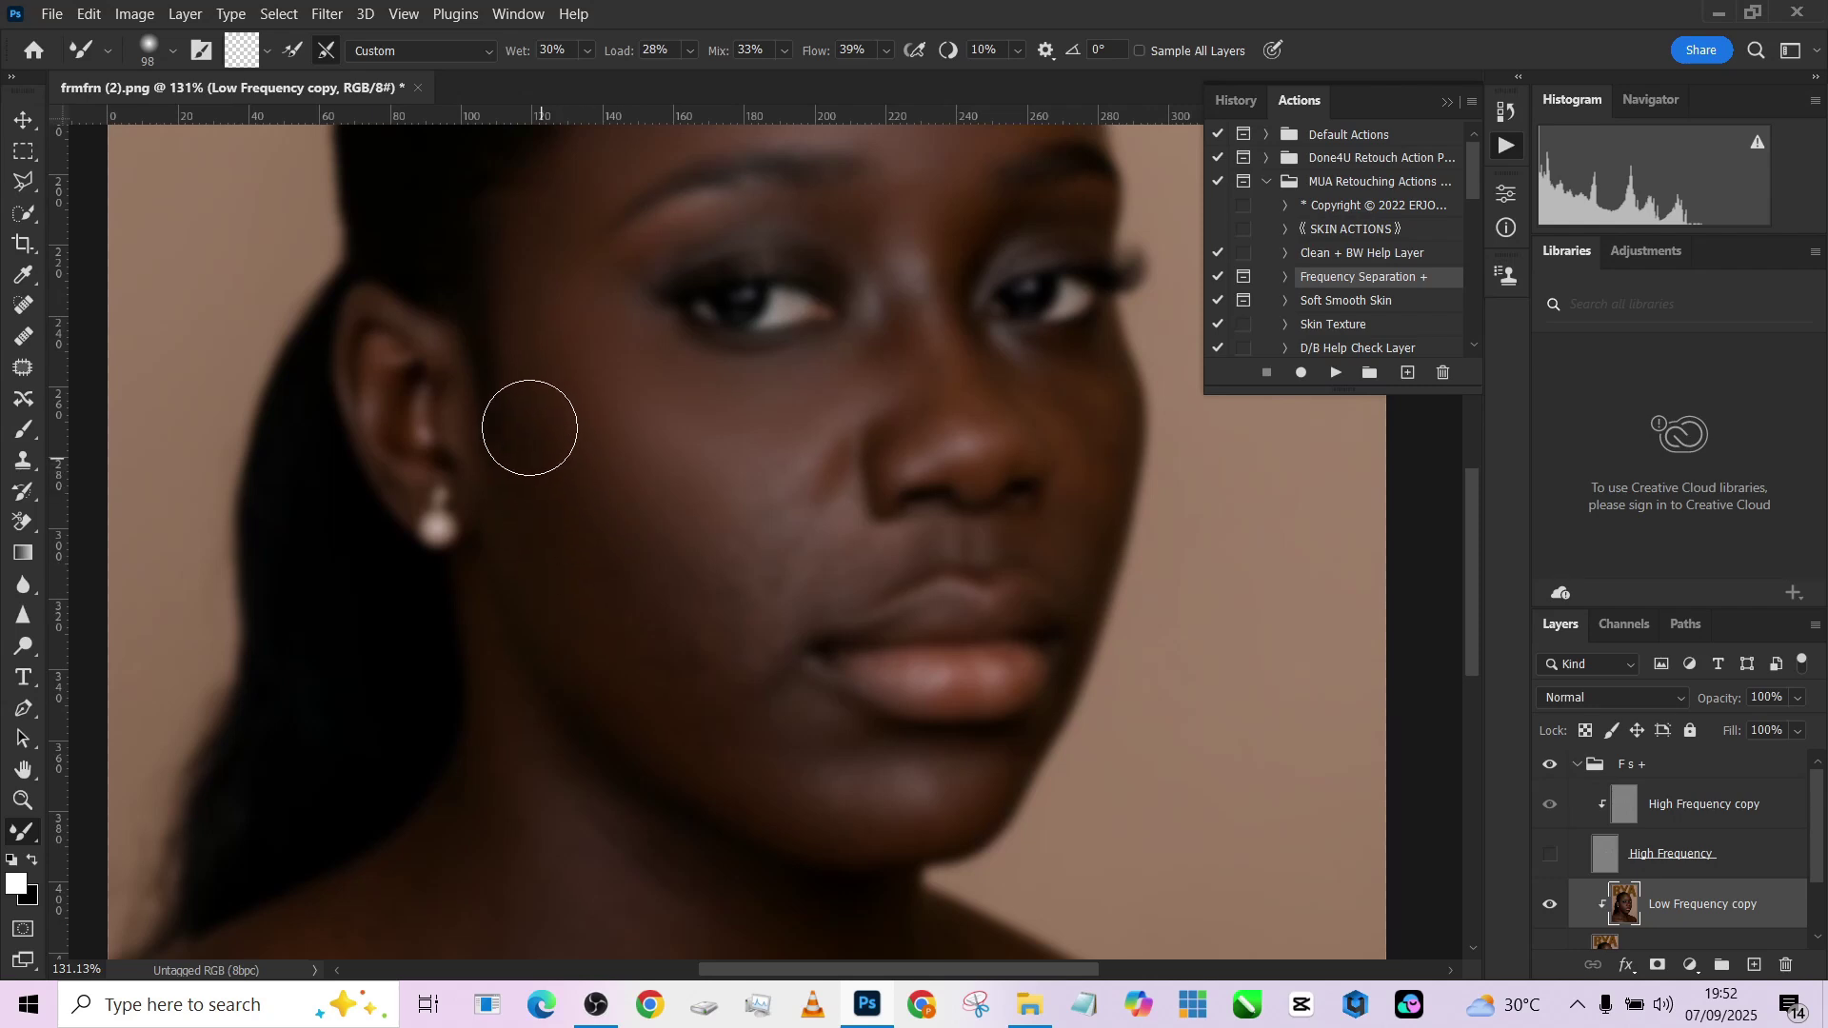
key("bracketleft")
key("bracketright")
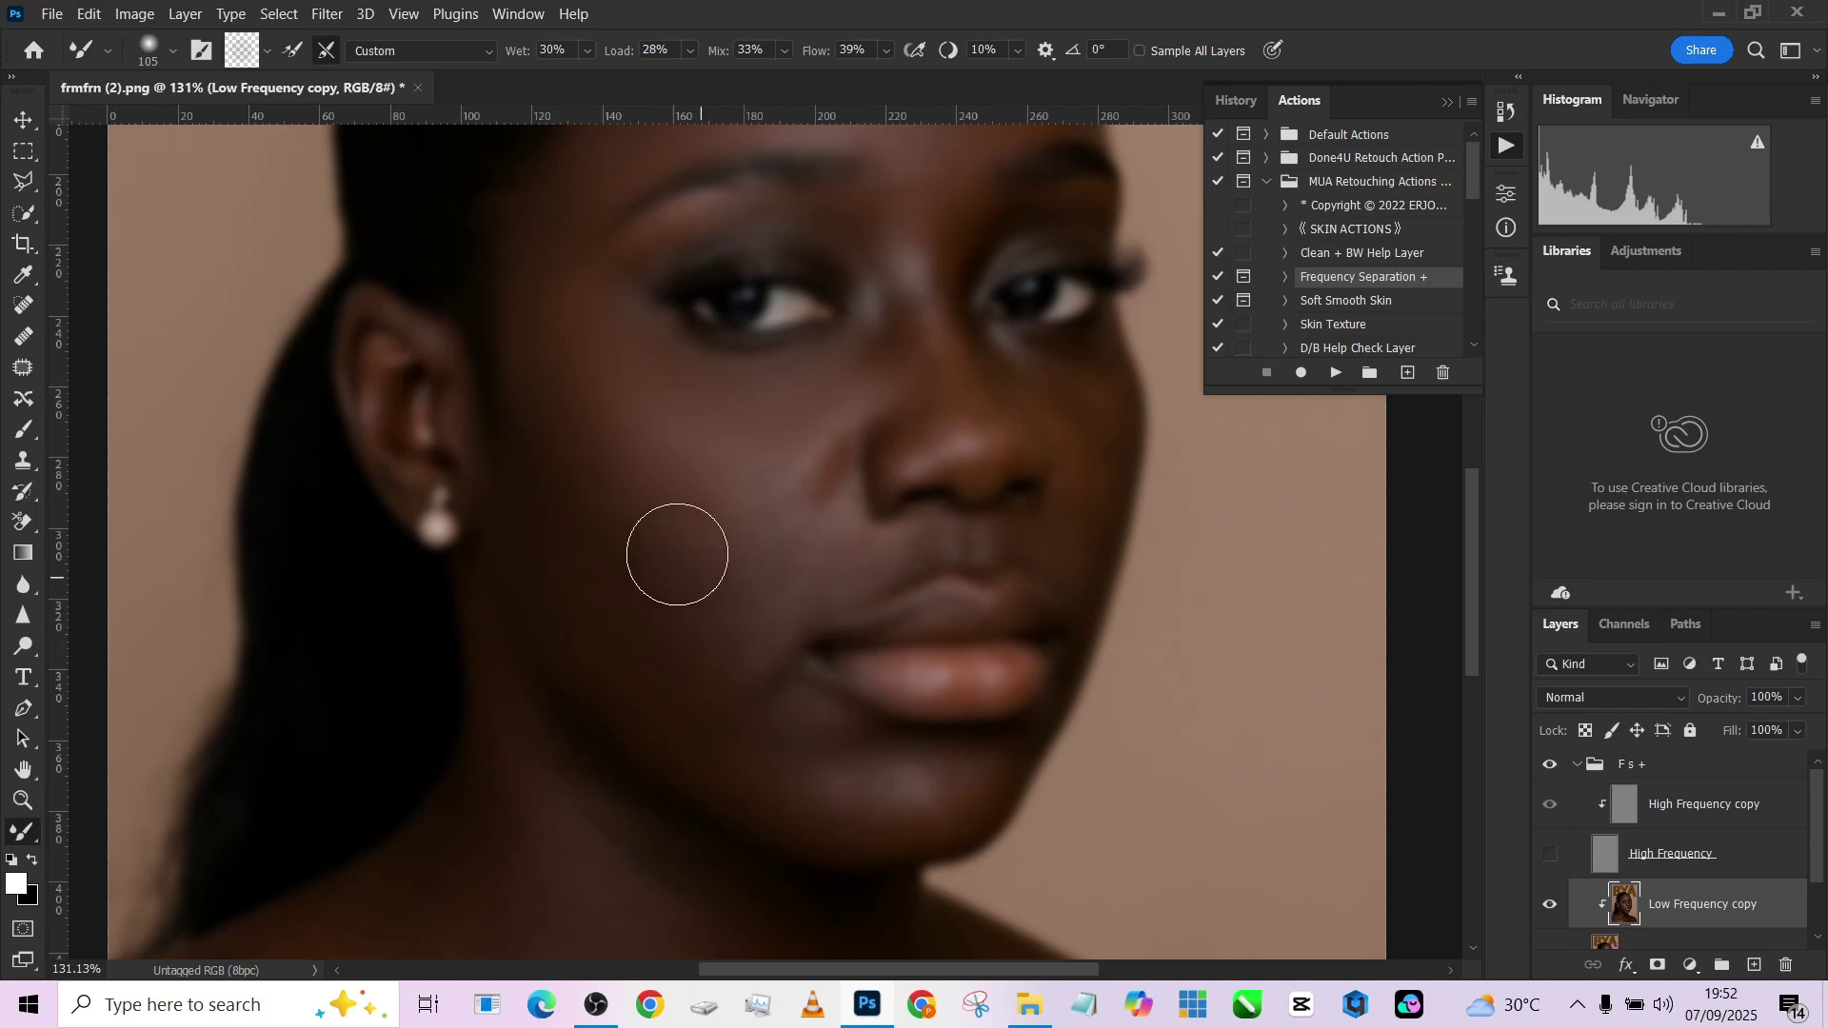
left_click_drag(702, 420, 748, 551)
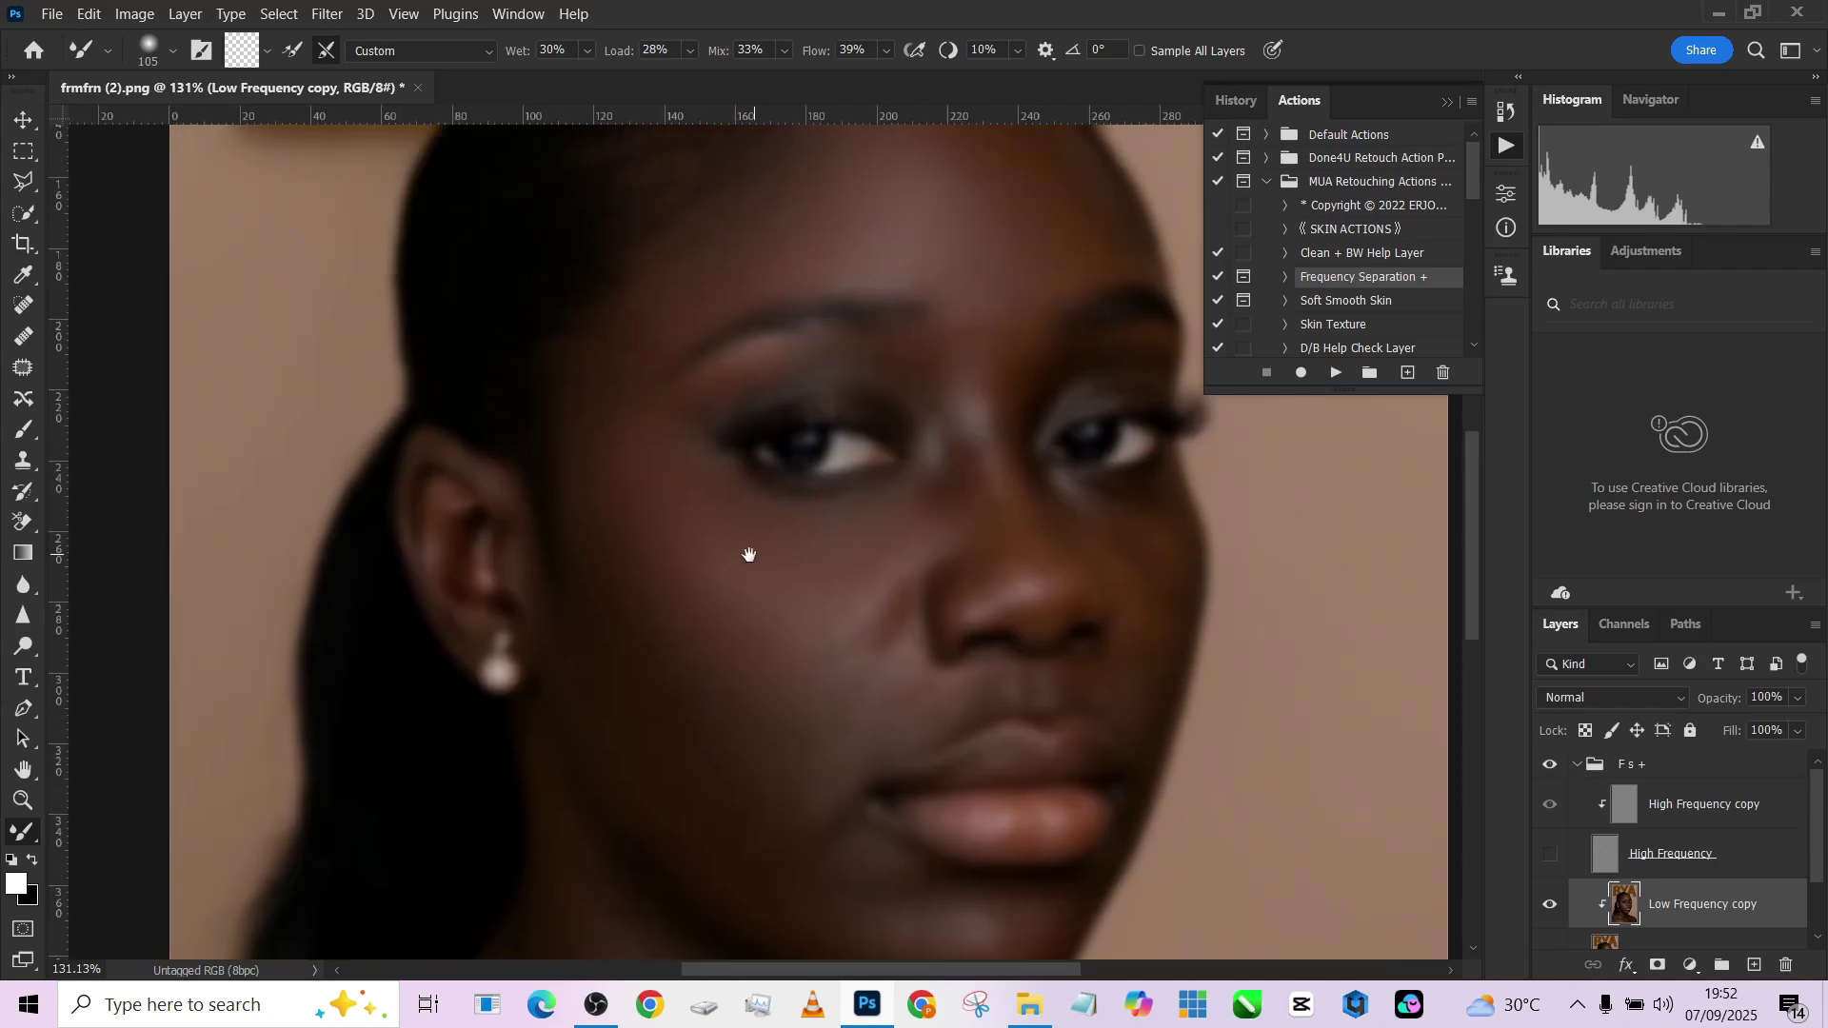
left_click_drag(748, 725, 677, 540)
left_click_drag(691, 656, 657, 638)
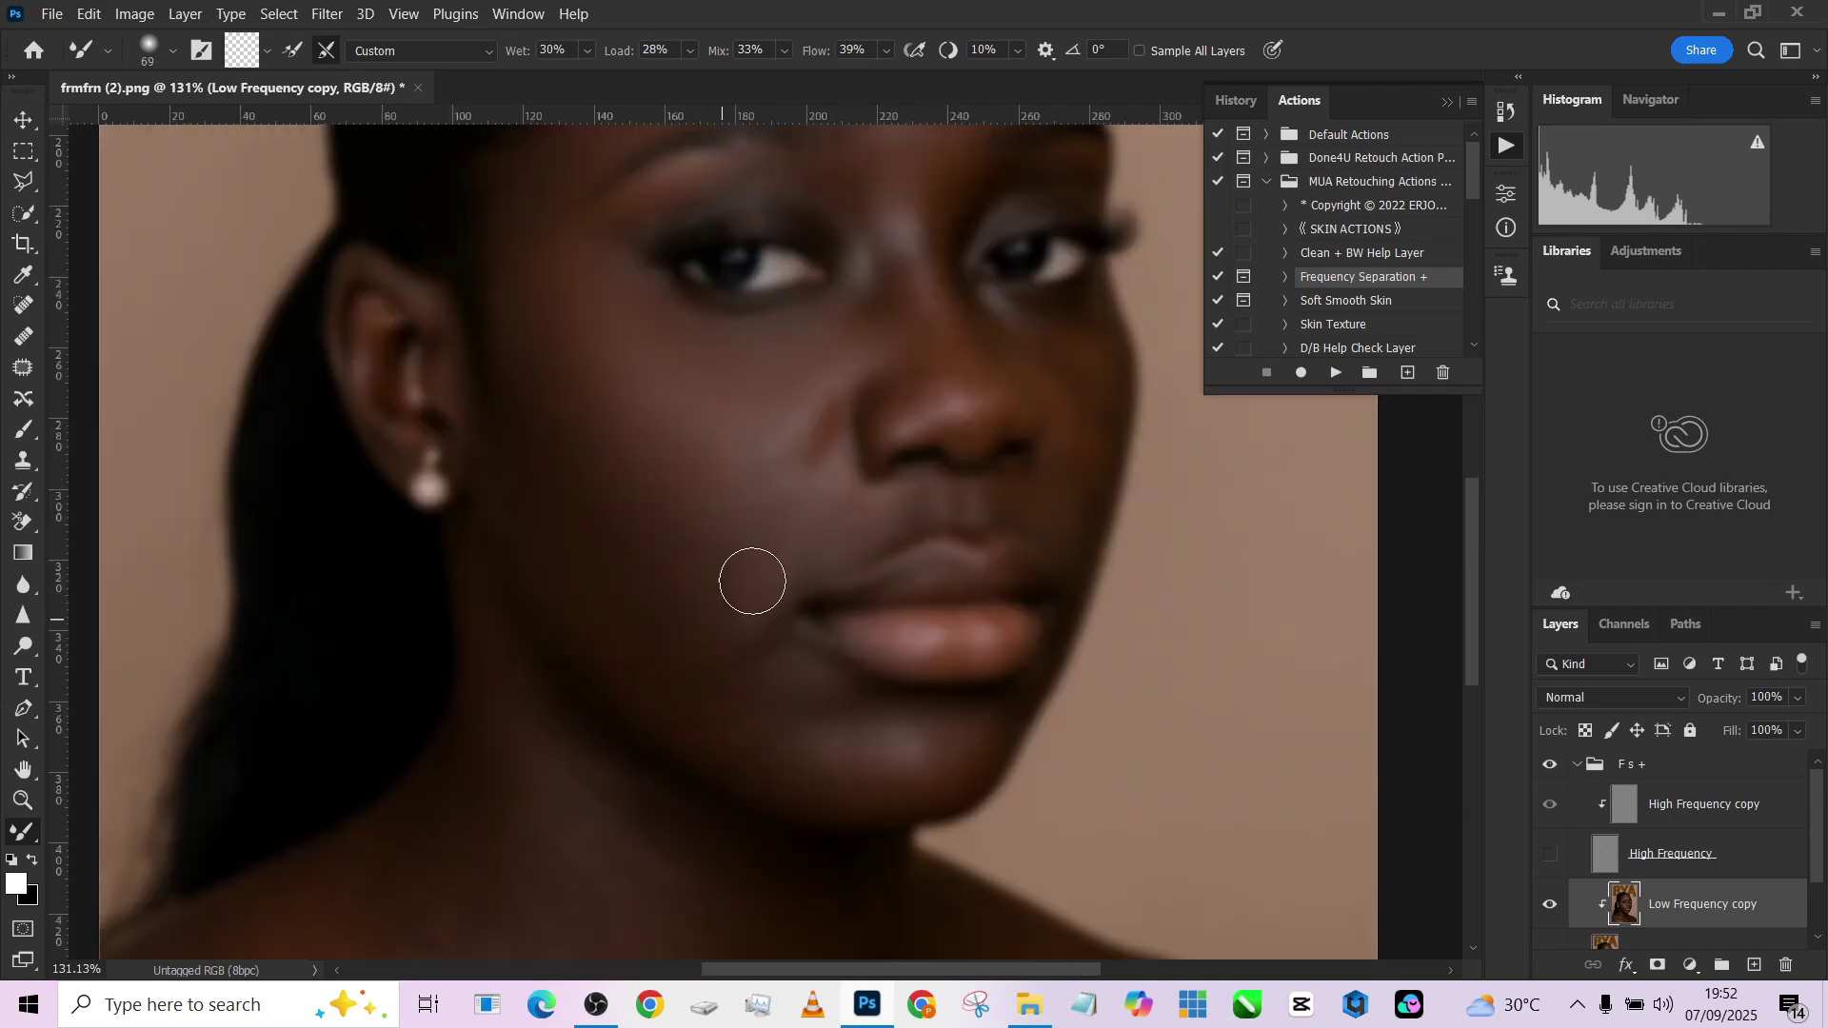
left_click_drag(745, 682, 678, 653)
Even out the chin highlight and the skin around the mouth corner with the Mixer Brush.
mouse_move(759, 608)
left_mouse_down()
mouse_move(817, 429)
mouse_move(814, 483)
left_mouse_up()
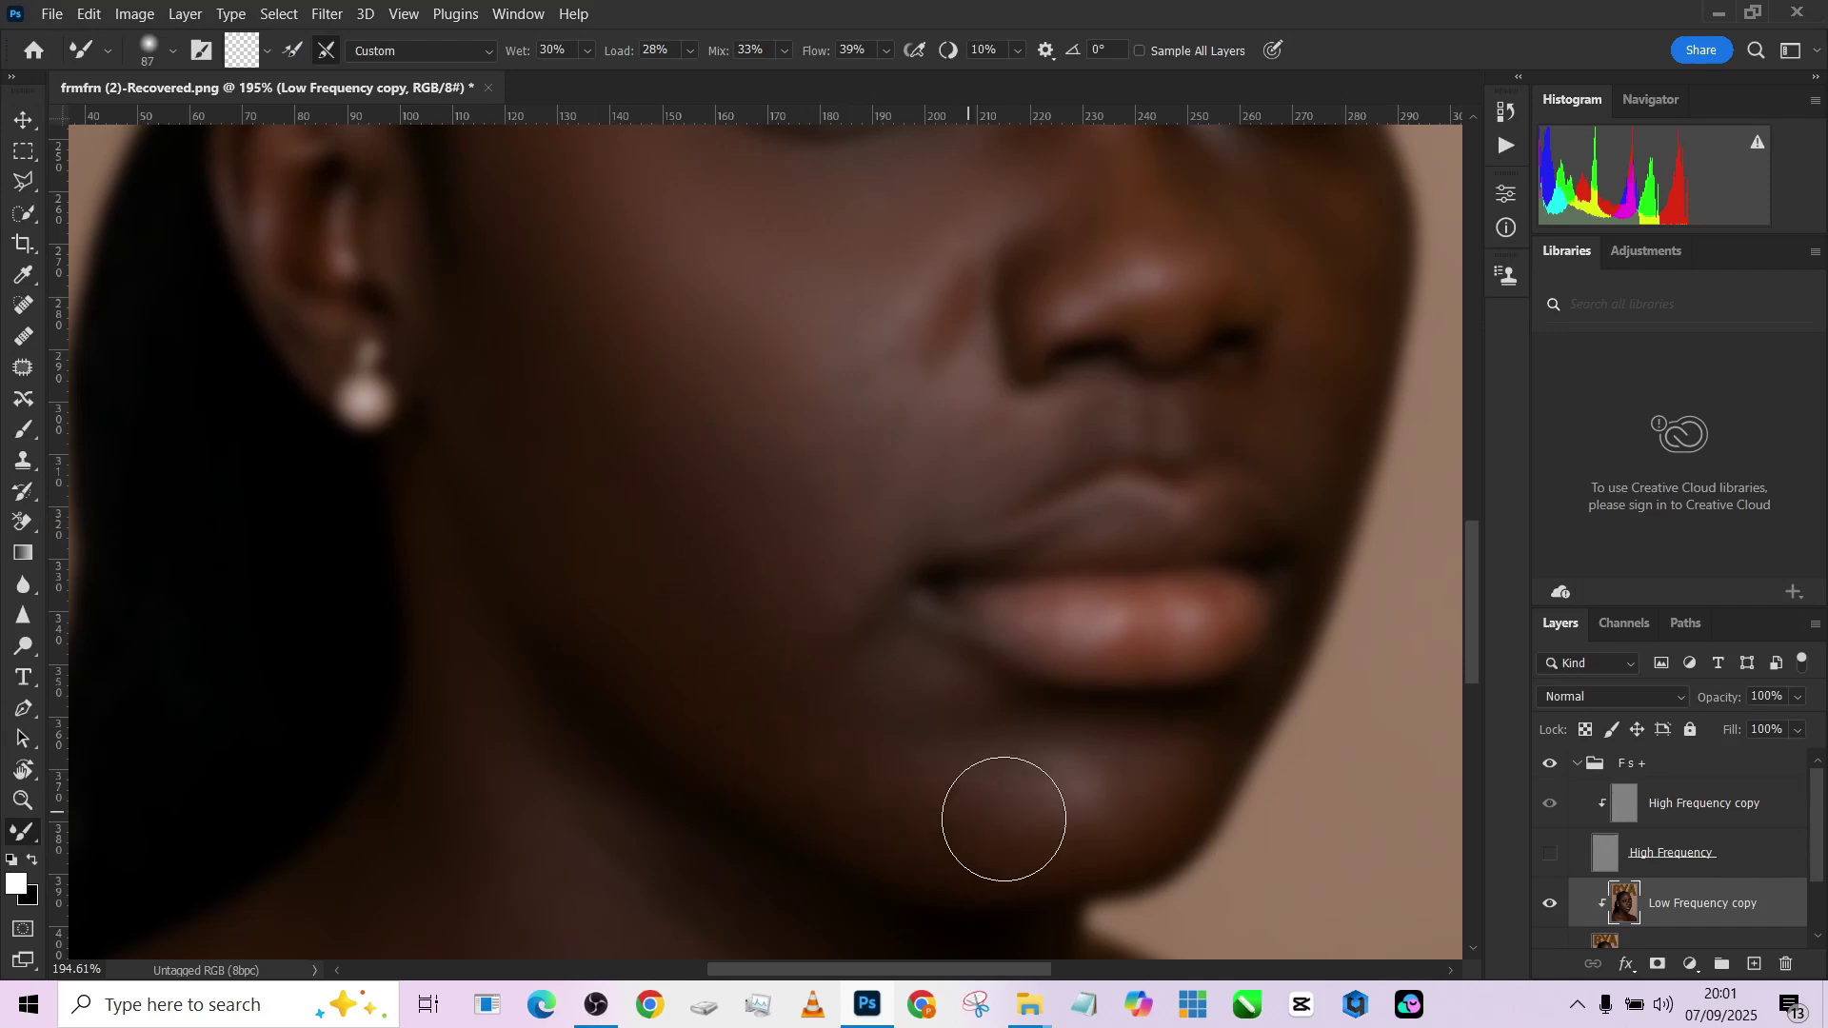
left_click_drag(1004, 819, 1118, 790)
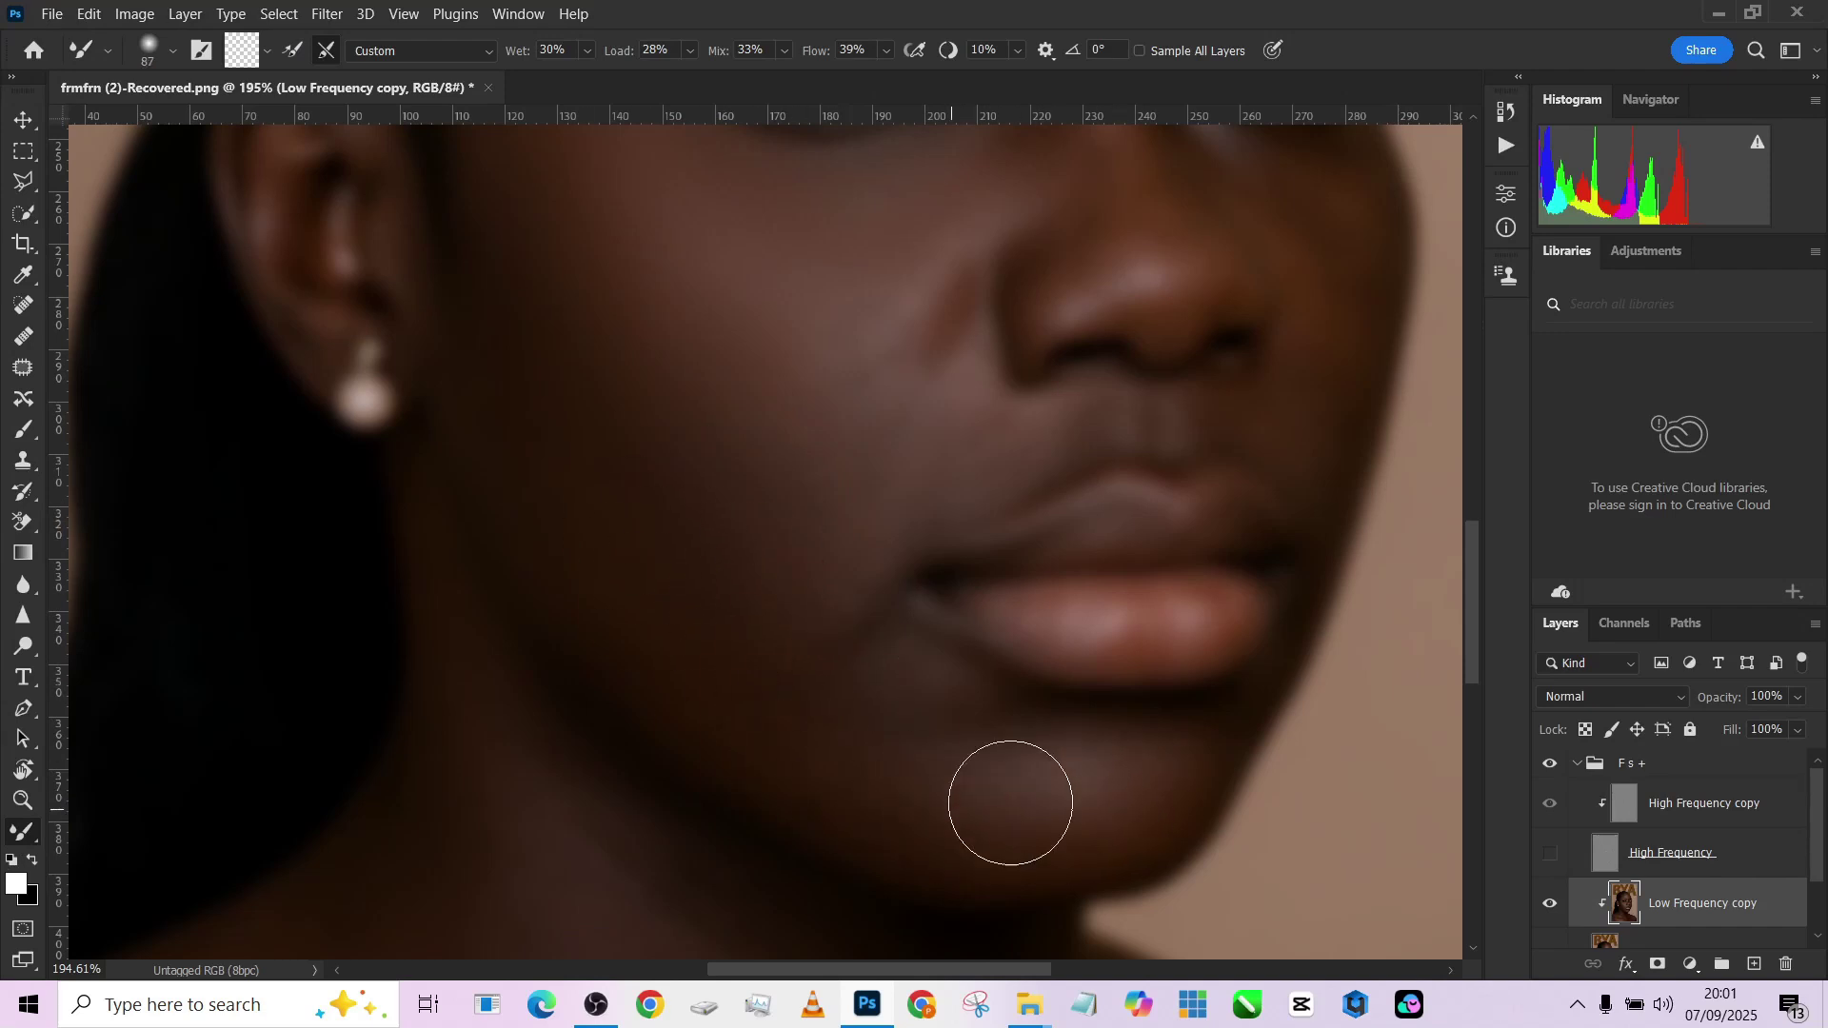
left_click_drag(652, 570, 553, 462)
scroll(737, 646, "down", 4)
left_click_drag(739, 645, 720, 722)
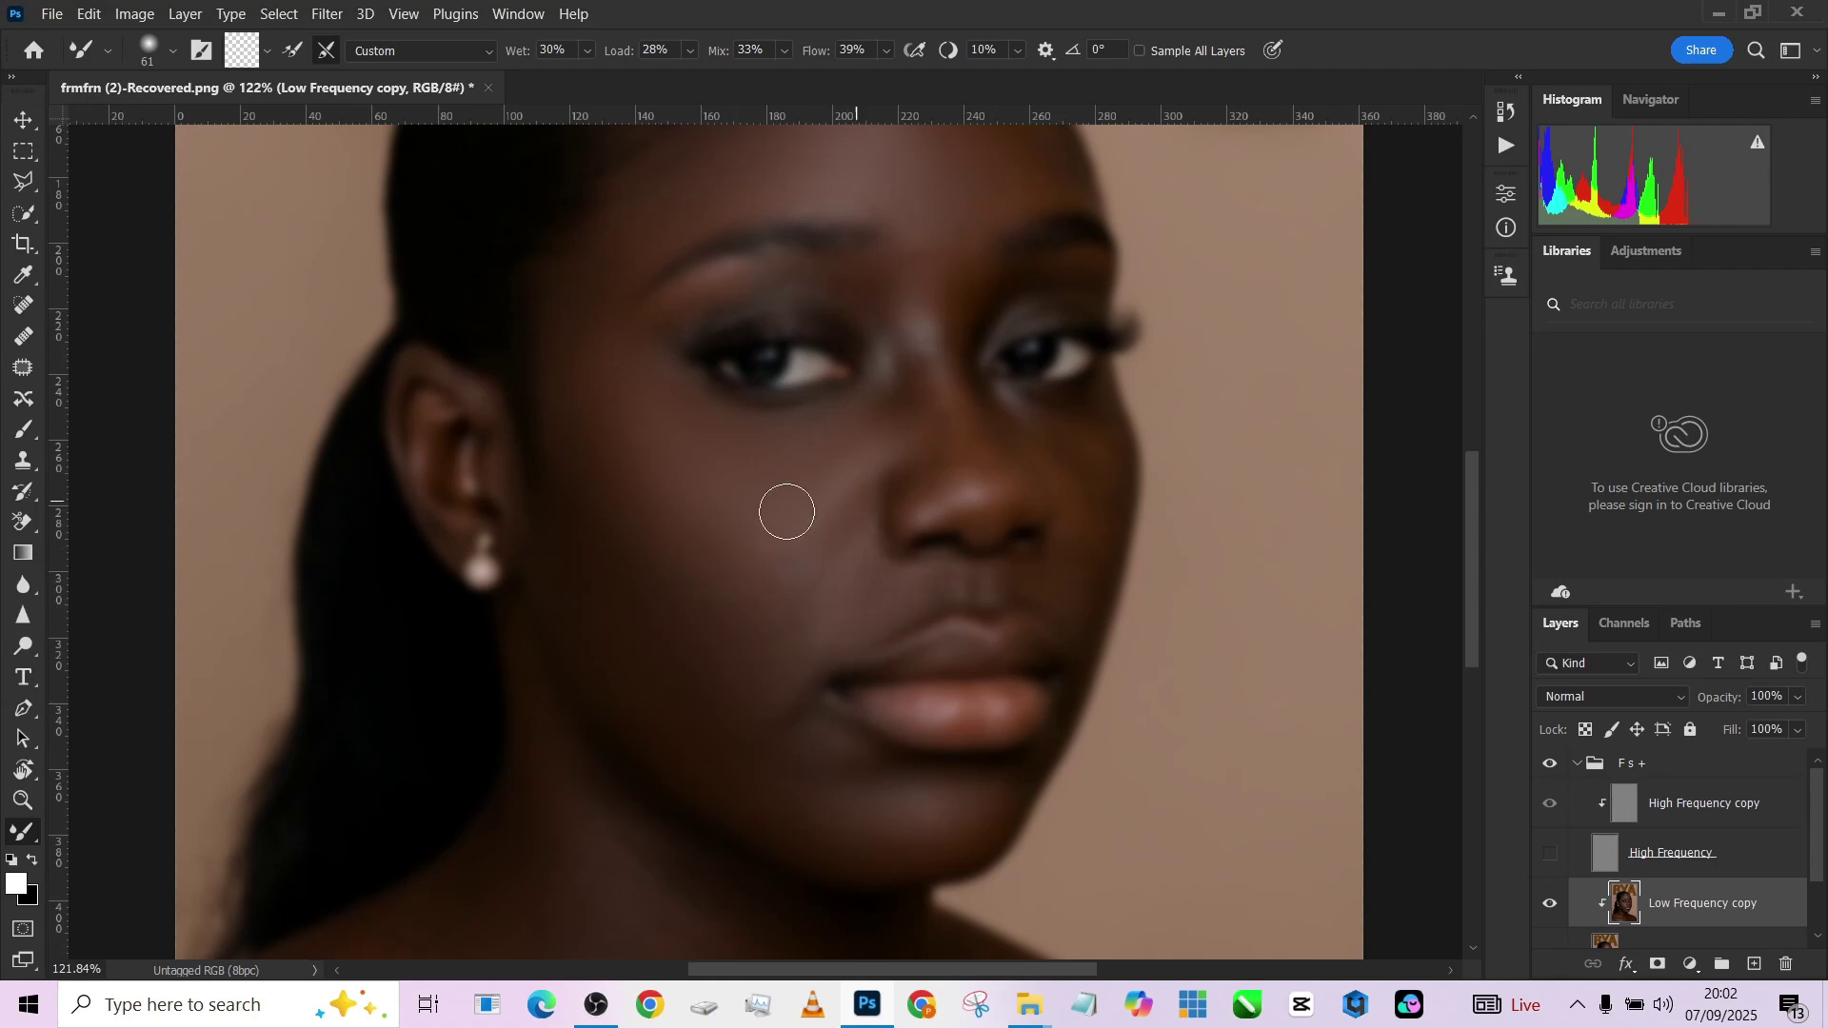
left_click_drag(765, 745, 843, 768)
Blend the smile line, the sides of the nose and the far under-eye area with a small Mixer Brush of about 50 px.
key("[")
key("bracketright")
left_click_drag(1039, 440, 1032, 439)
left_click_drag(920, 333, 904, 387)
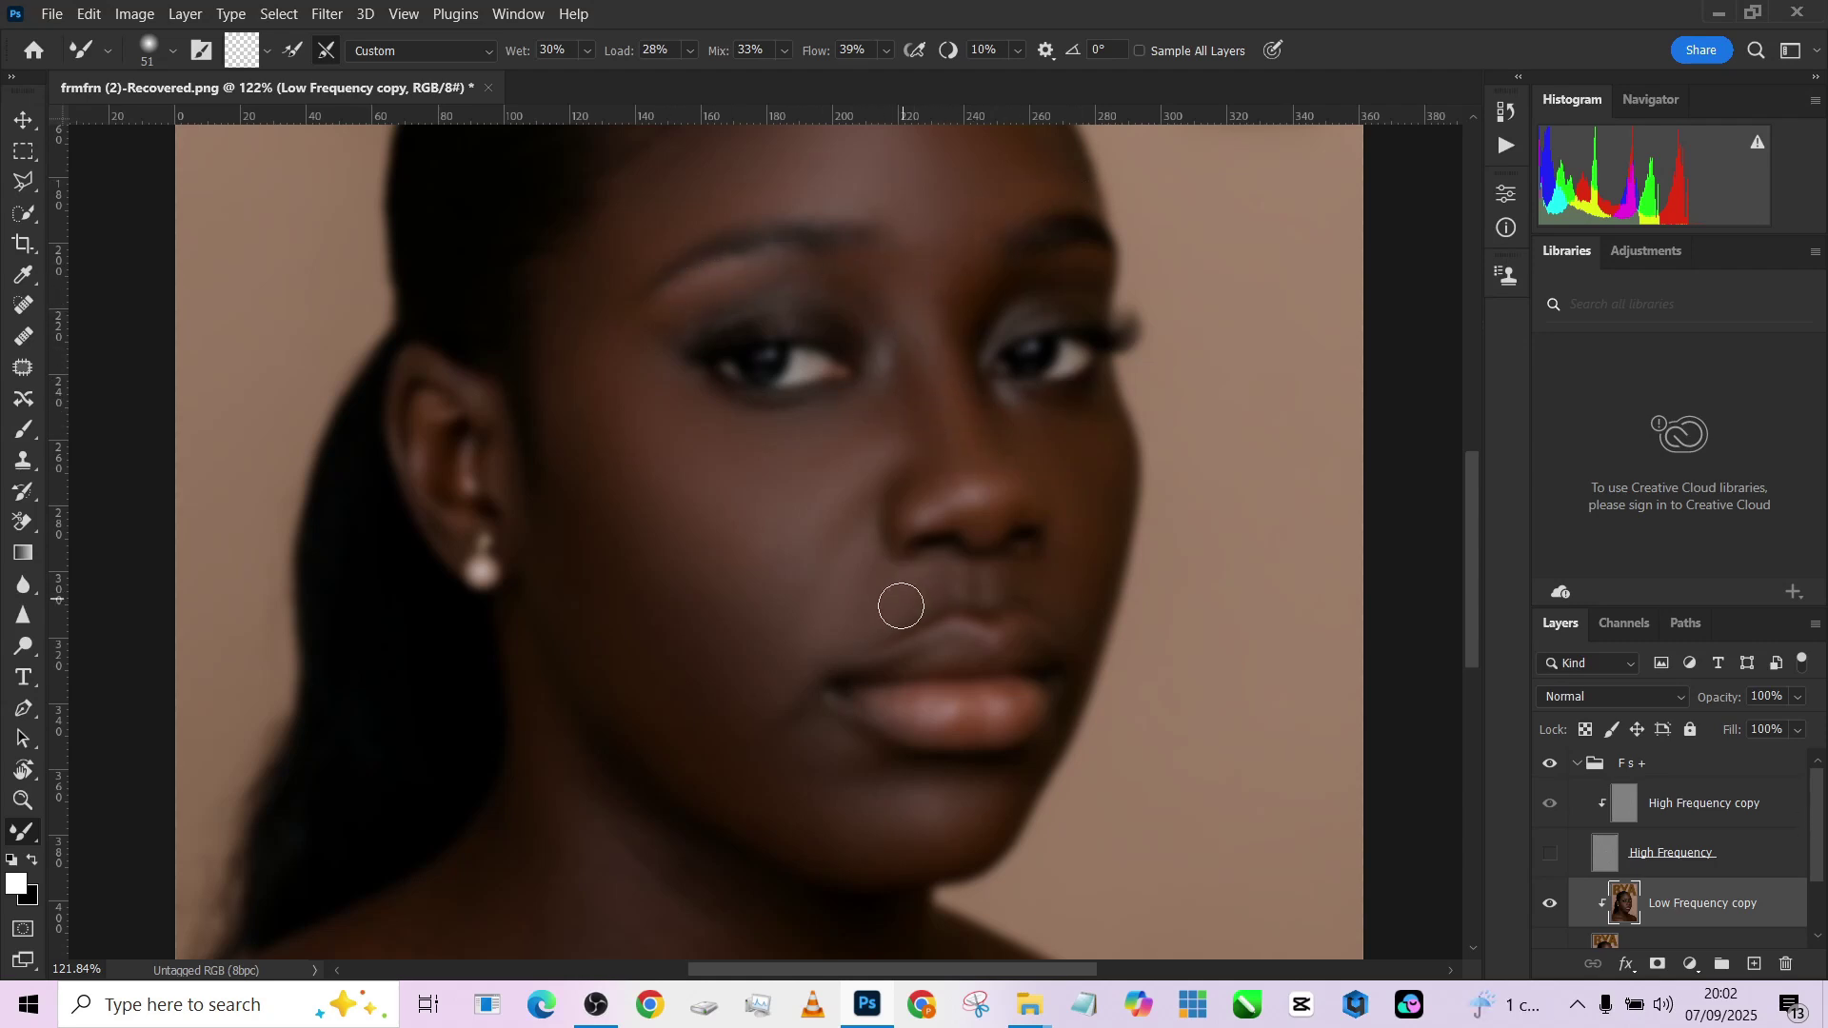
key("bracketright")
scroll(768, 591, "up", 1)
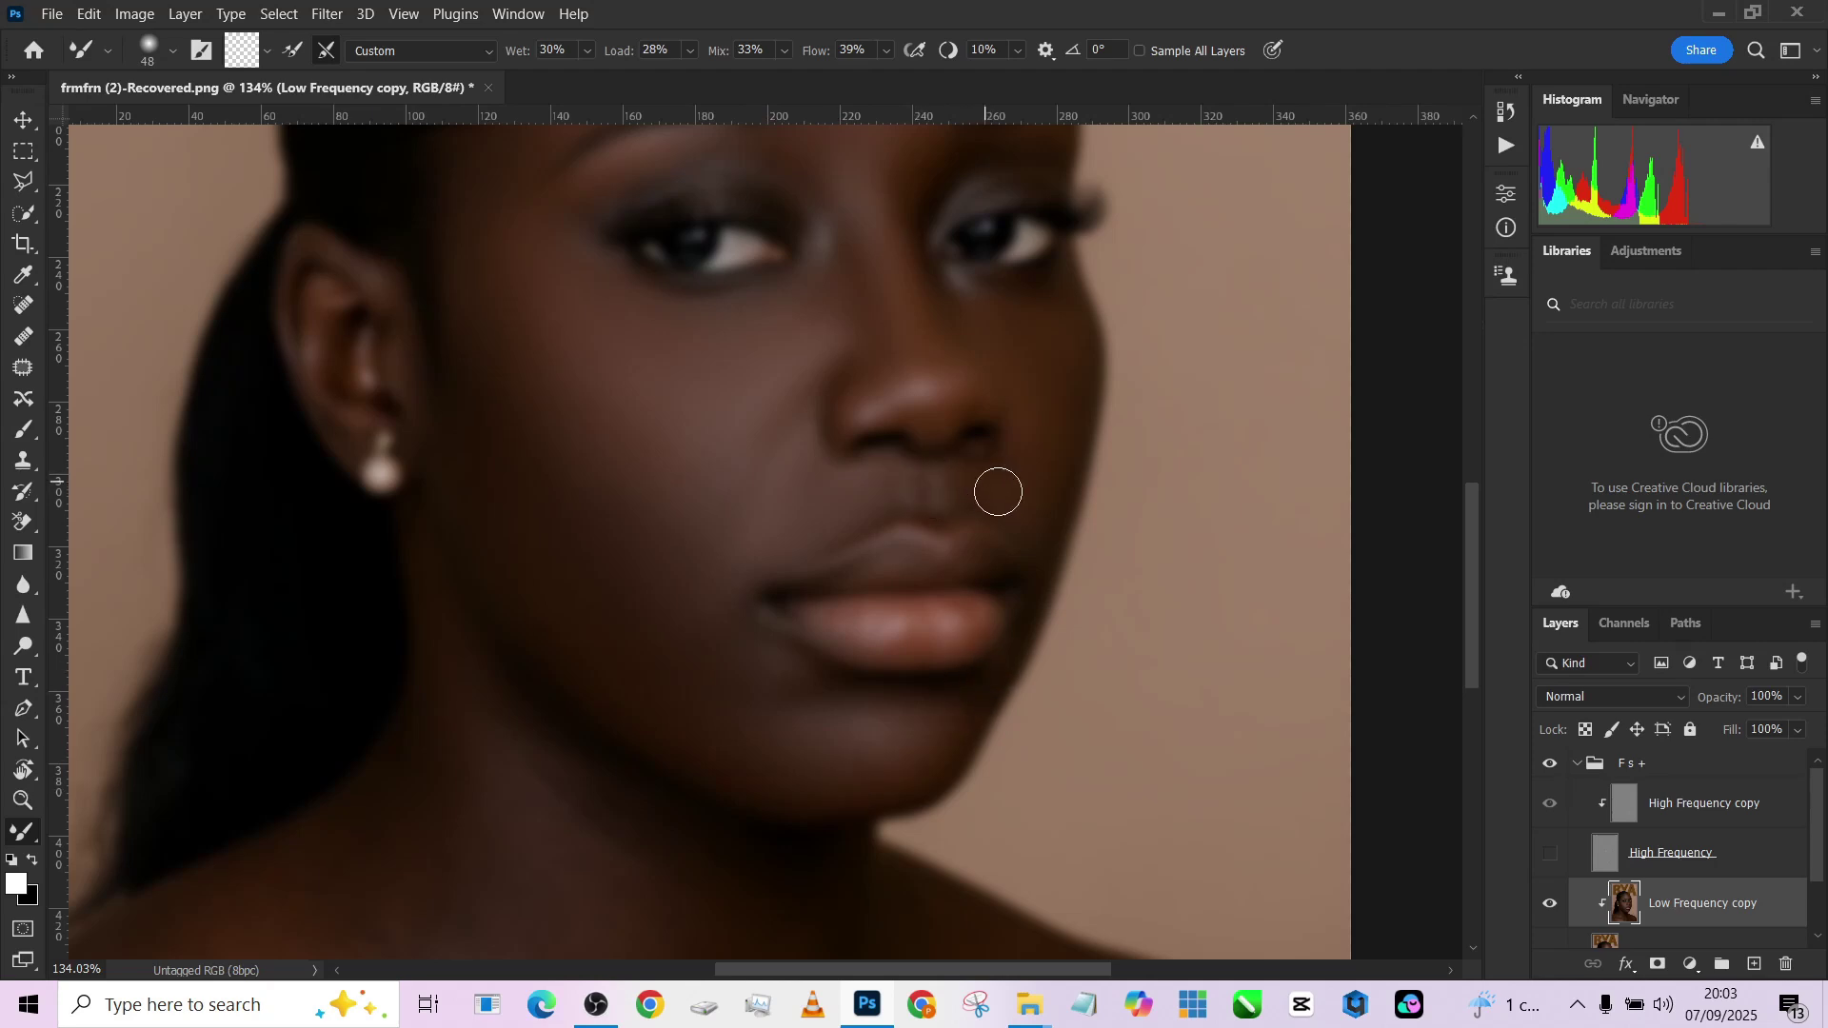
Refine the remaining uneven transitions on the cheek beside the nose and beneath the far eye with the Mixer Brush.
scroll(849, 584, "down", 4)
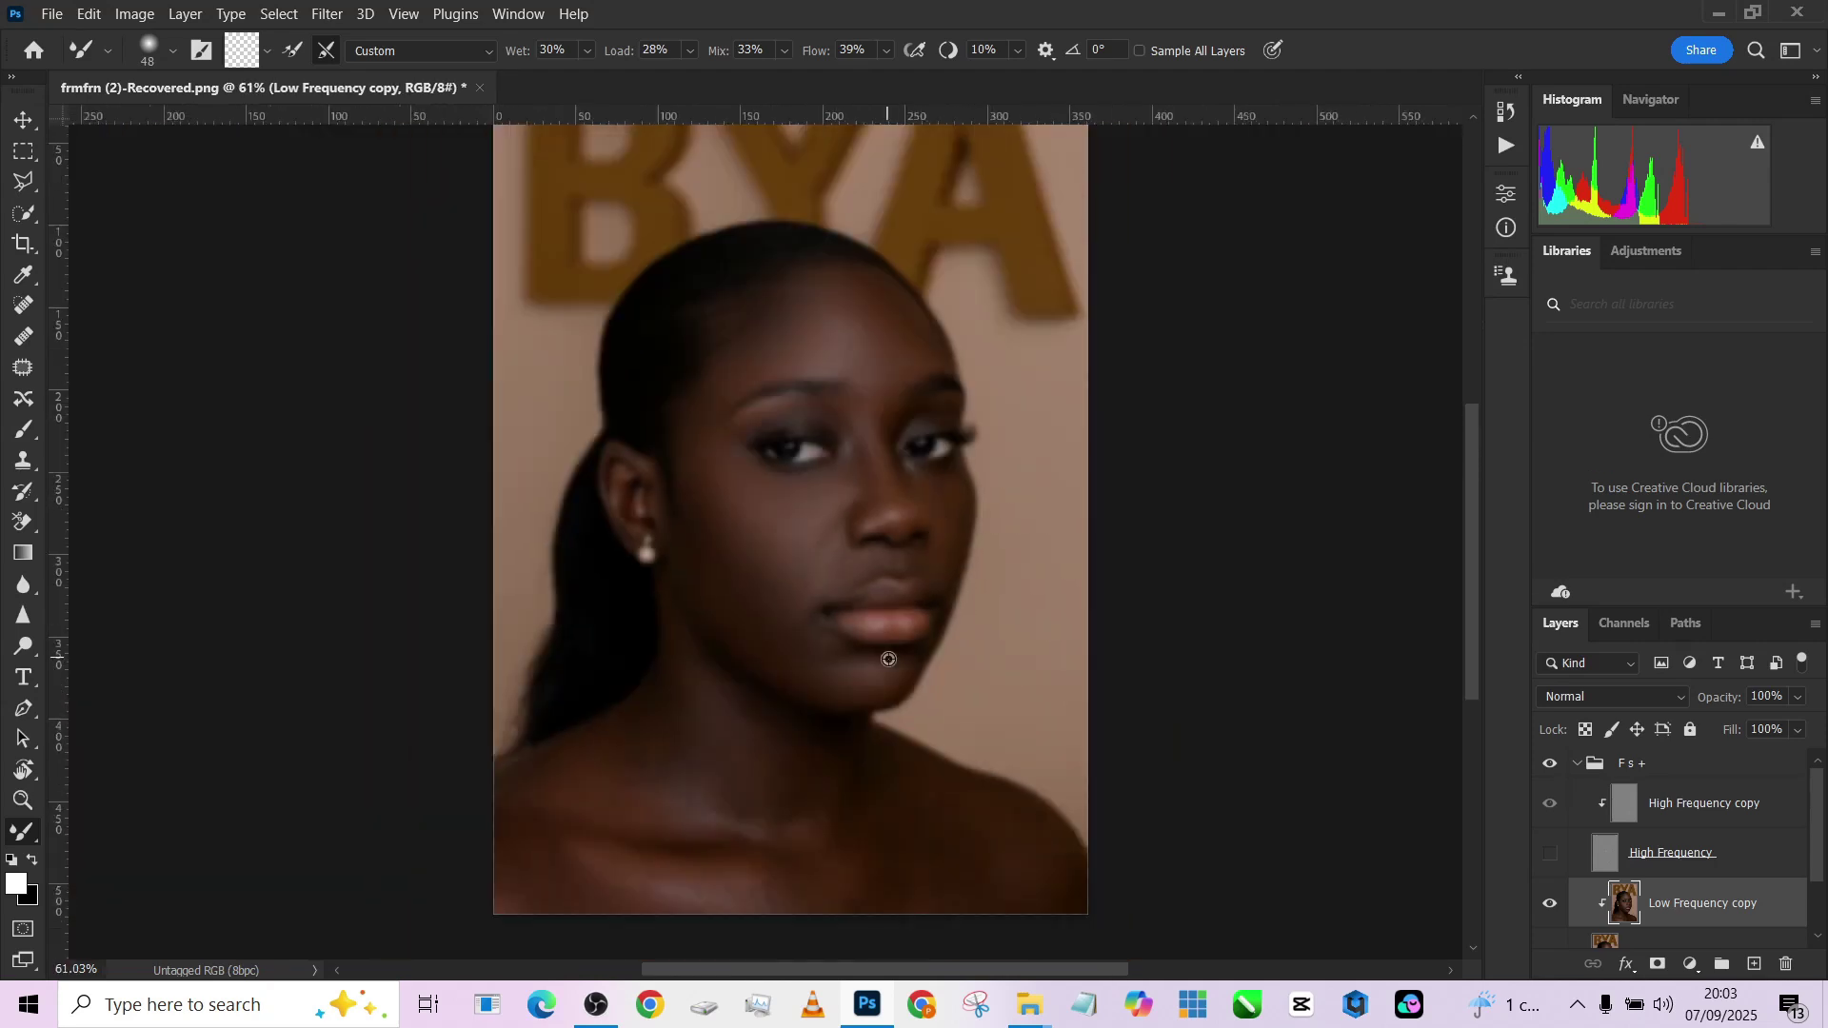
scroll(890, 658, "up", 3)
left_click_drag(840, 531, 860, 507)
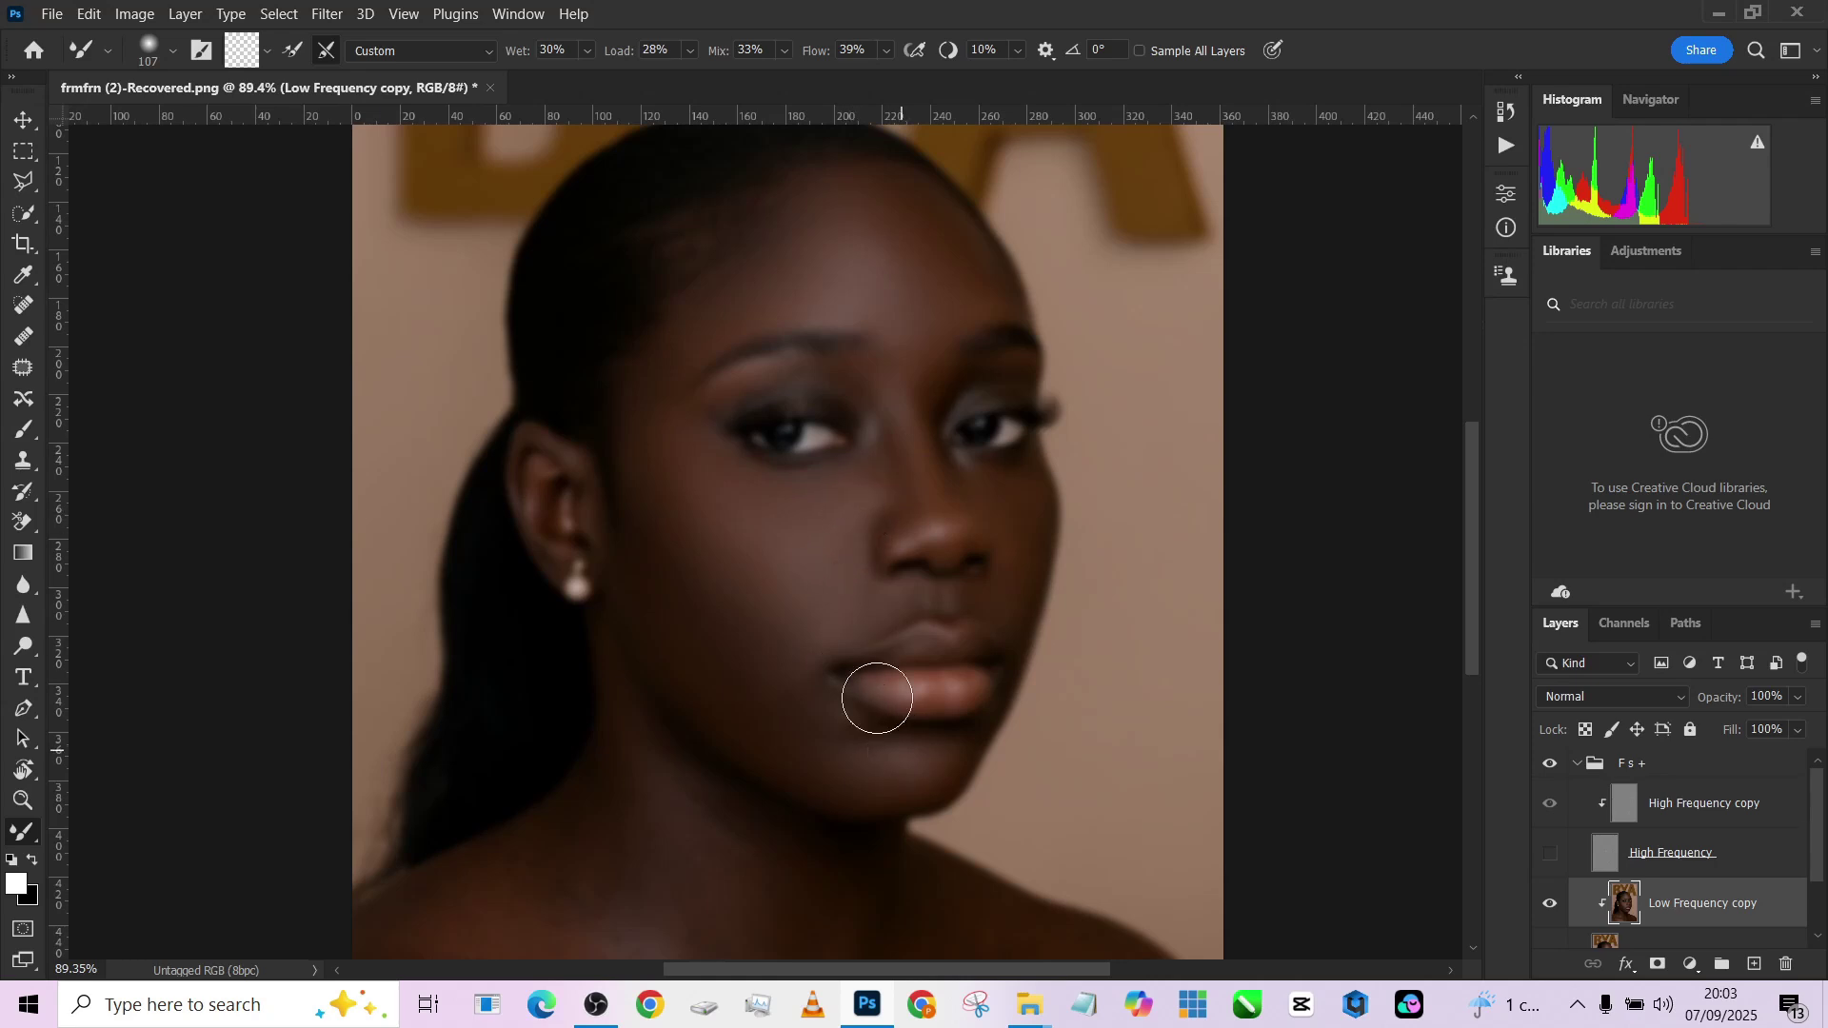
scroll(850, 608, "down", 2)
scroll(825, 302, "up", 5)
left_click_drag(884, 492, 847, 527)
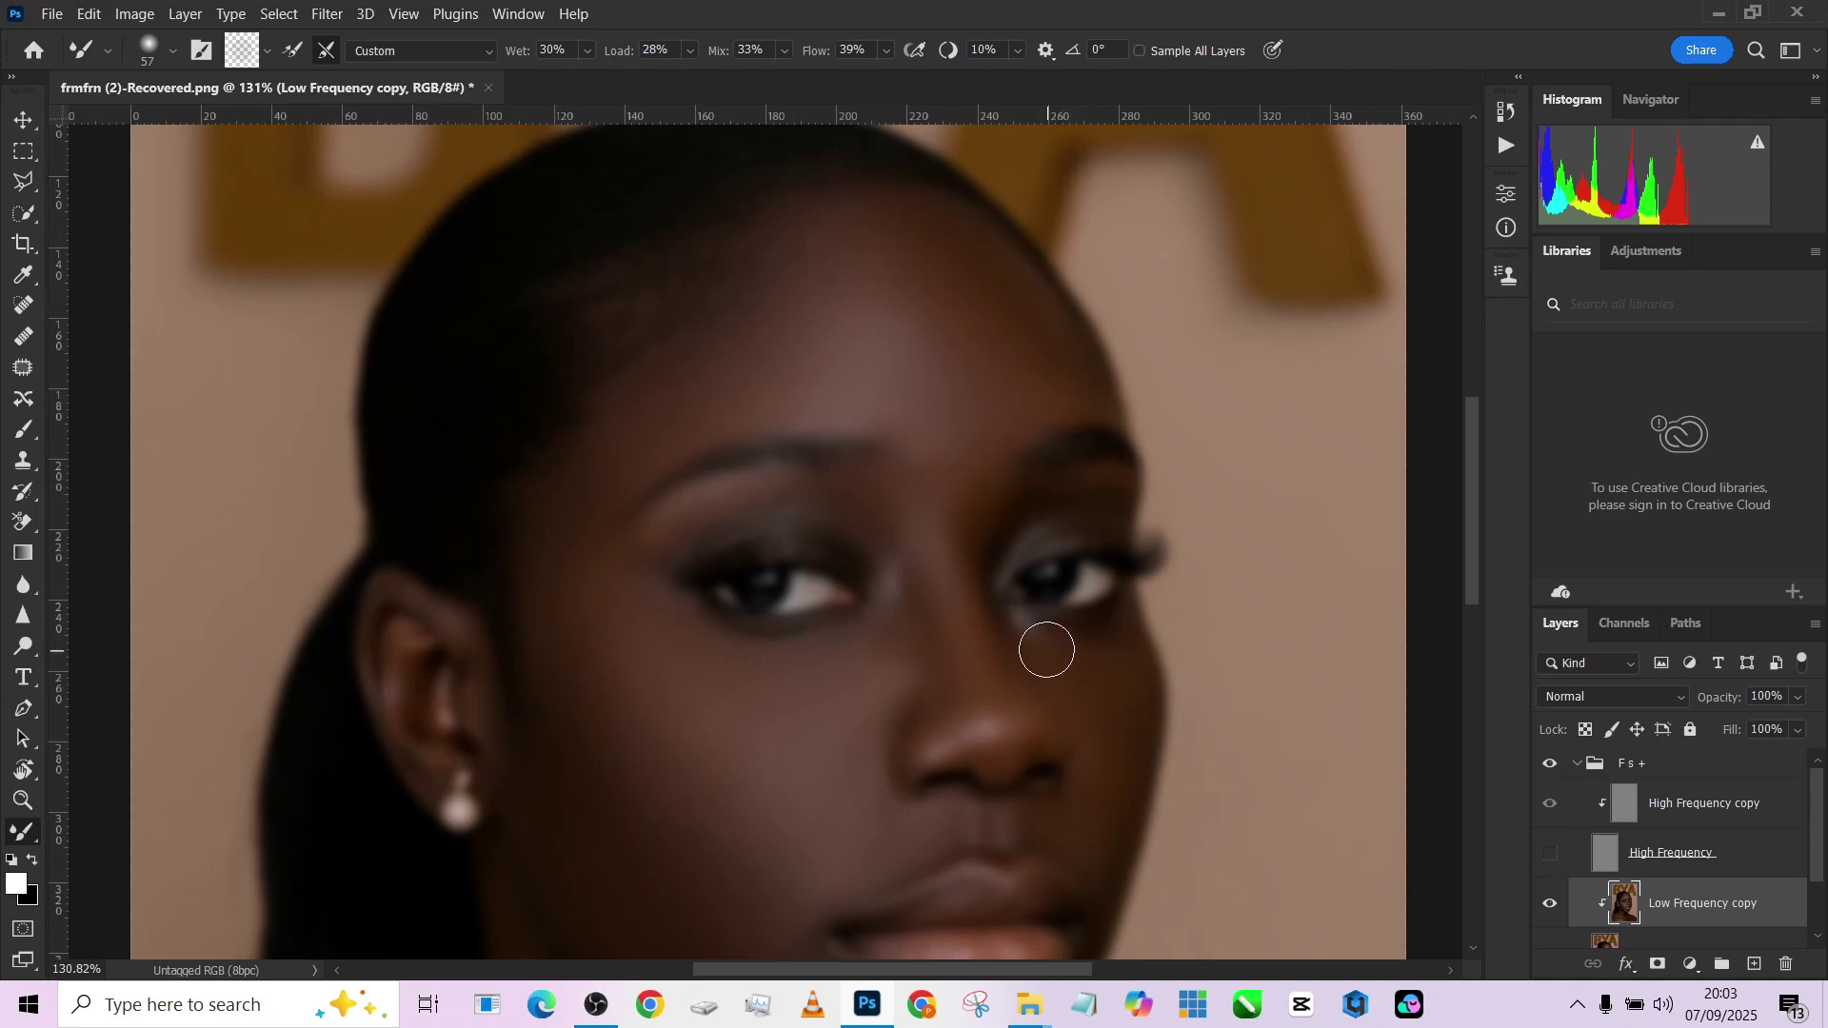
left_click_drag(1079, 869, 980, 502)
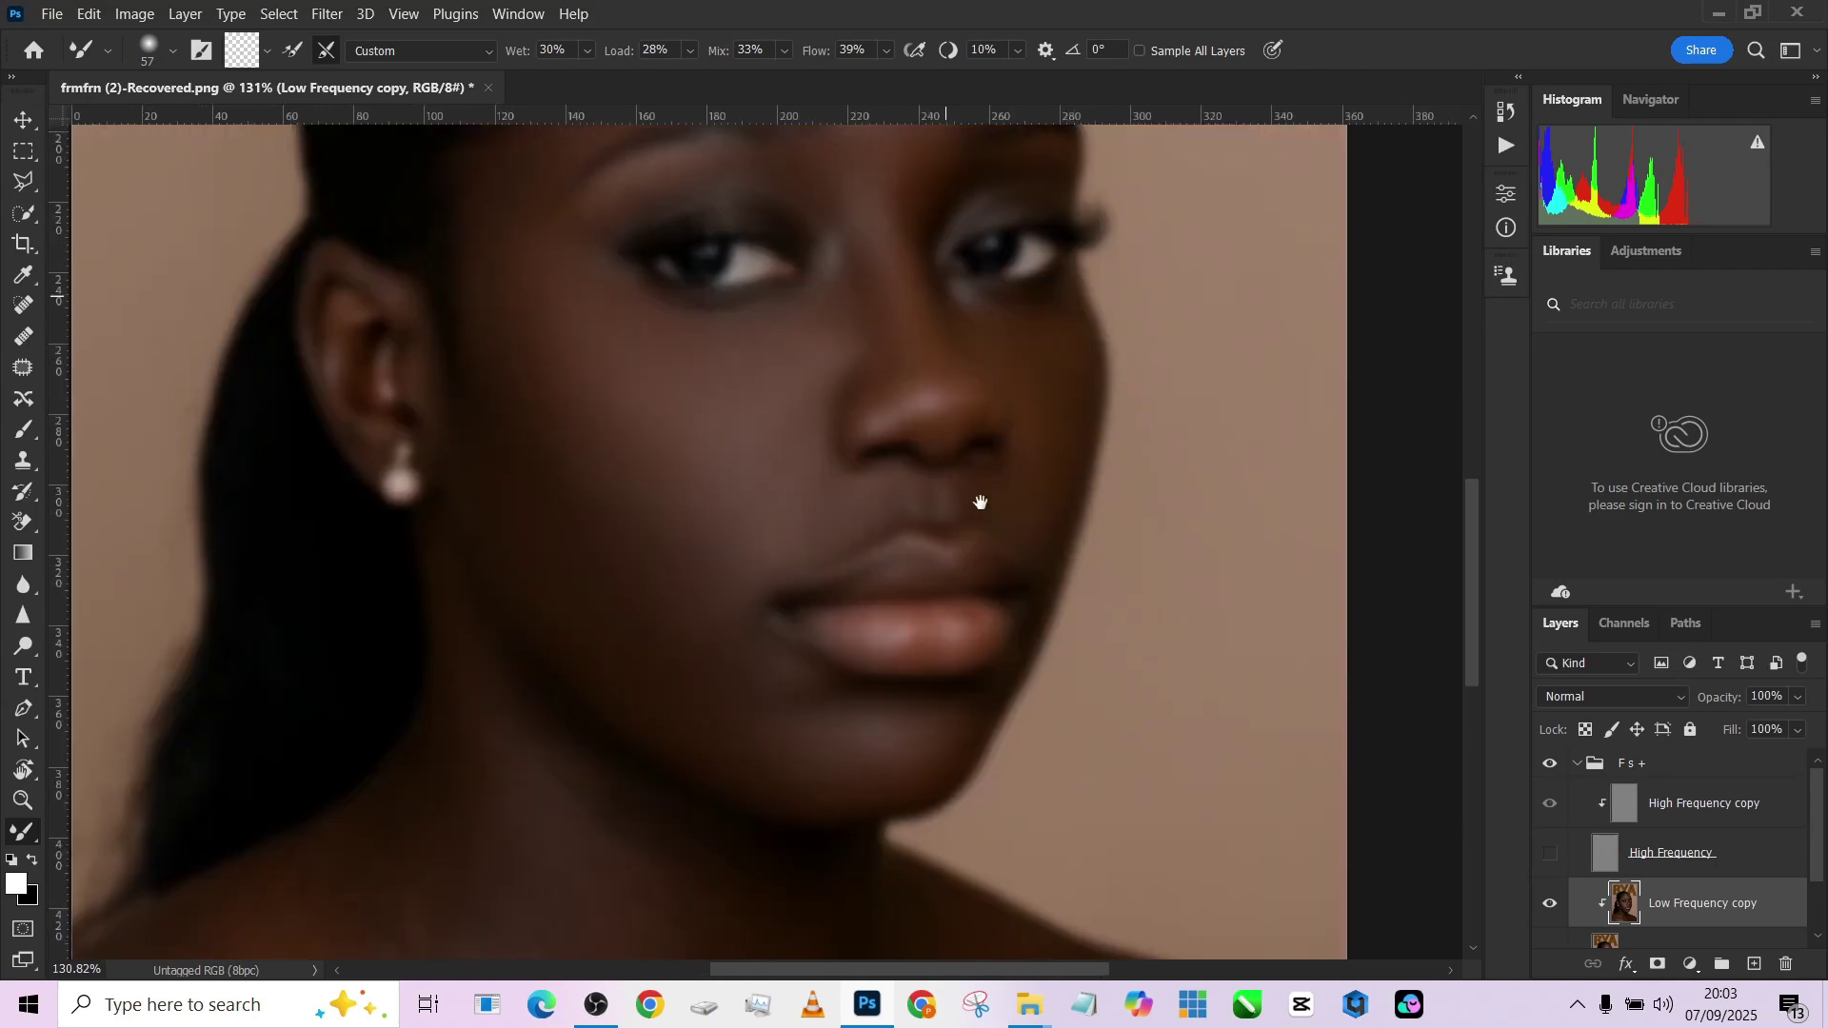
Blend the shoulder, collarbone and chest tones with the Mixer Brush enlarged to about 143 px.
key("bracketright")
key("bracketright")
key("bracketright")
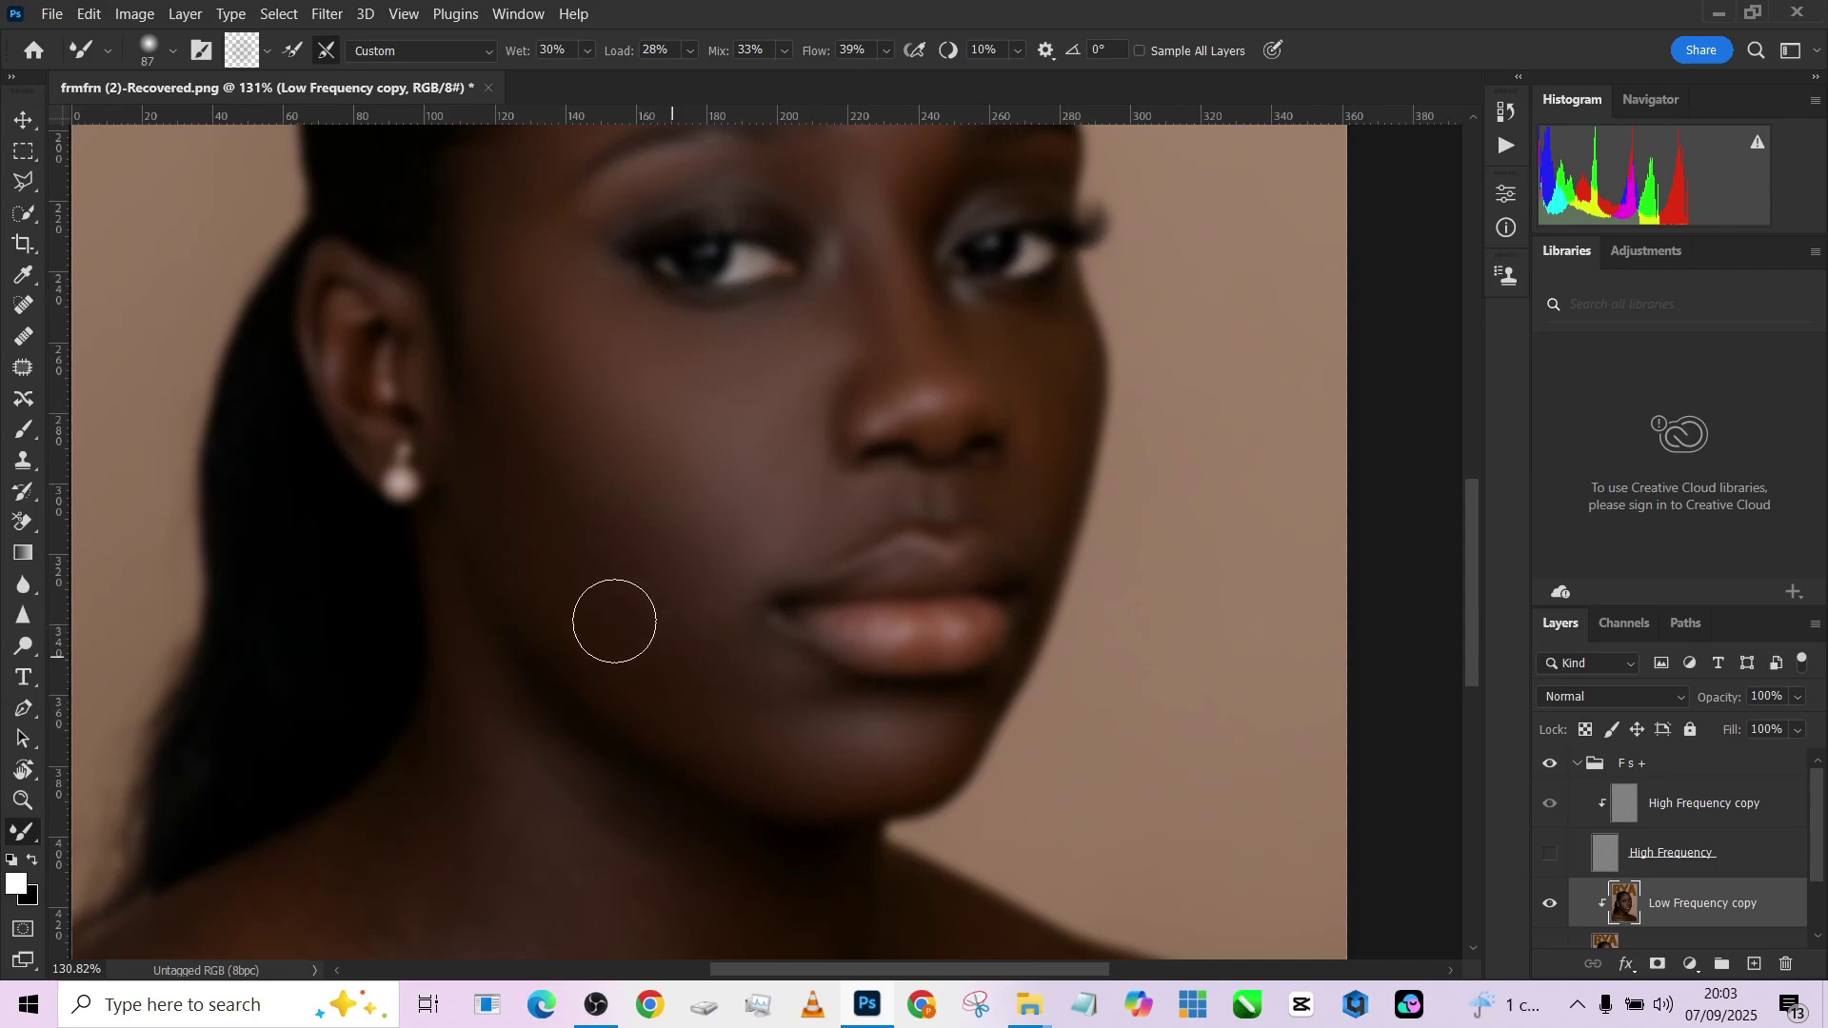
scroll(633, 568, "down", 4)
left_click_drag(578, 617, 693, 414)
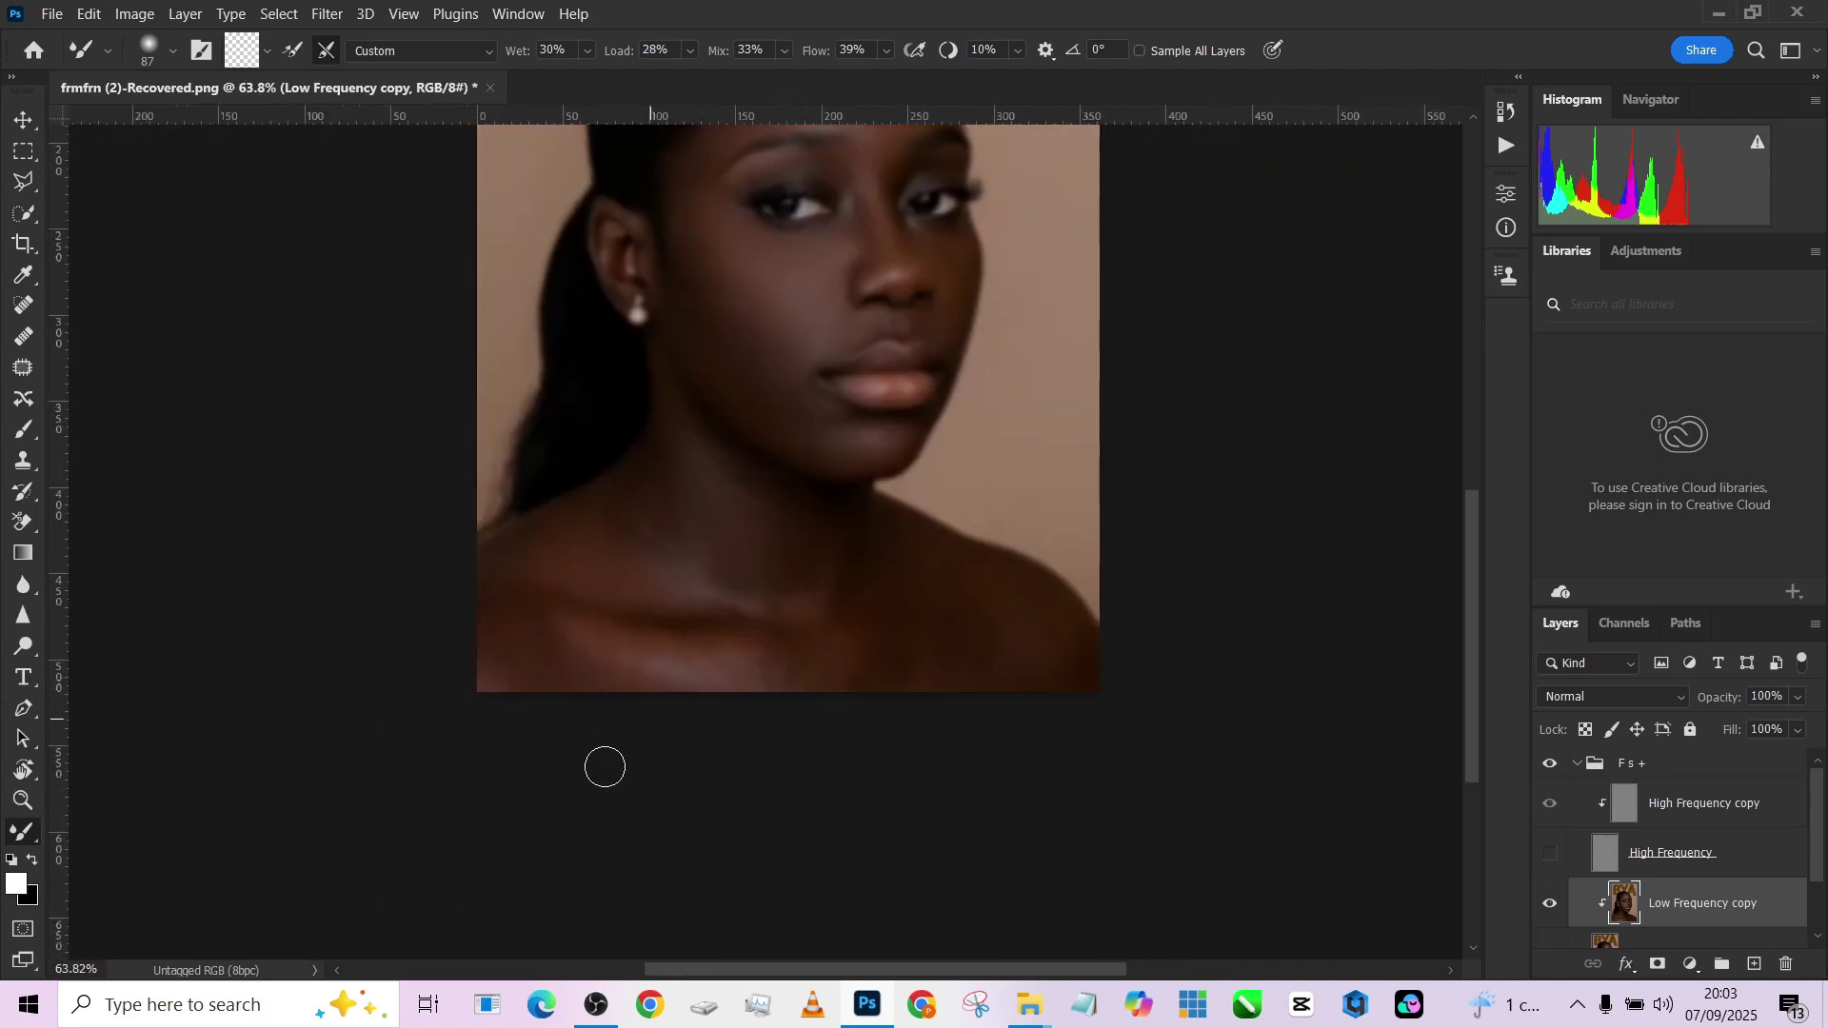
scroll(691, 604, "up", 4)
left_click_drag(580, 657, 604, 665)
mouse_move(449, 688)
left_mouse_down()
mouse_move(420, 686)
mouse_move(388, 621)
mouse_move(437, 679)
left_mouse_up()
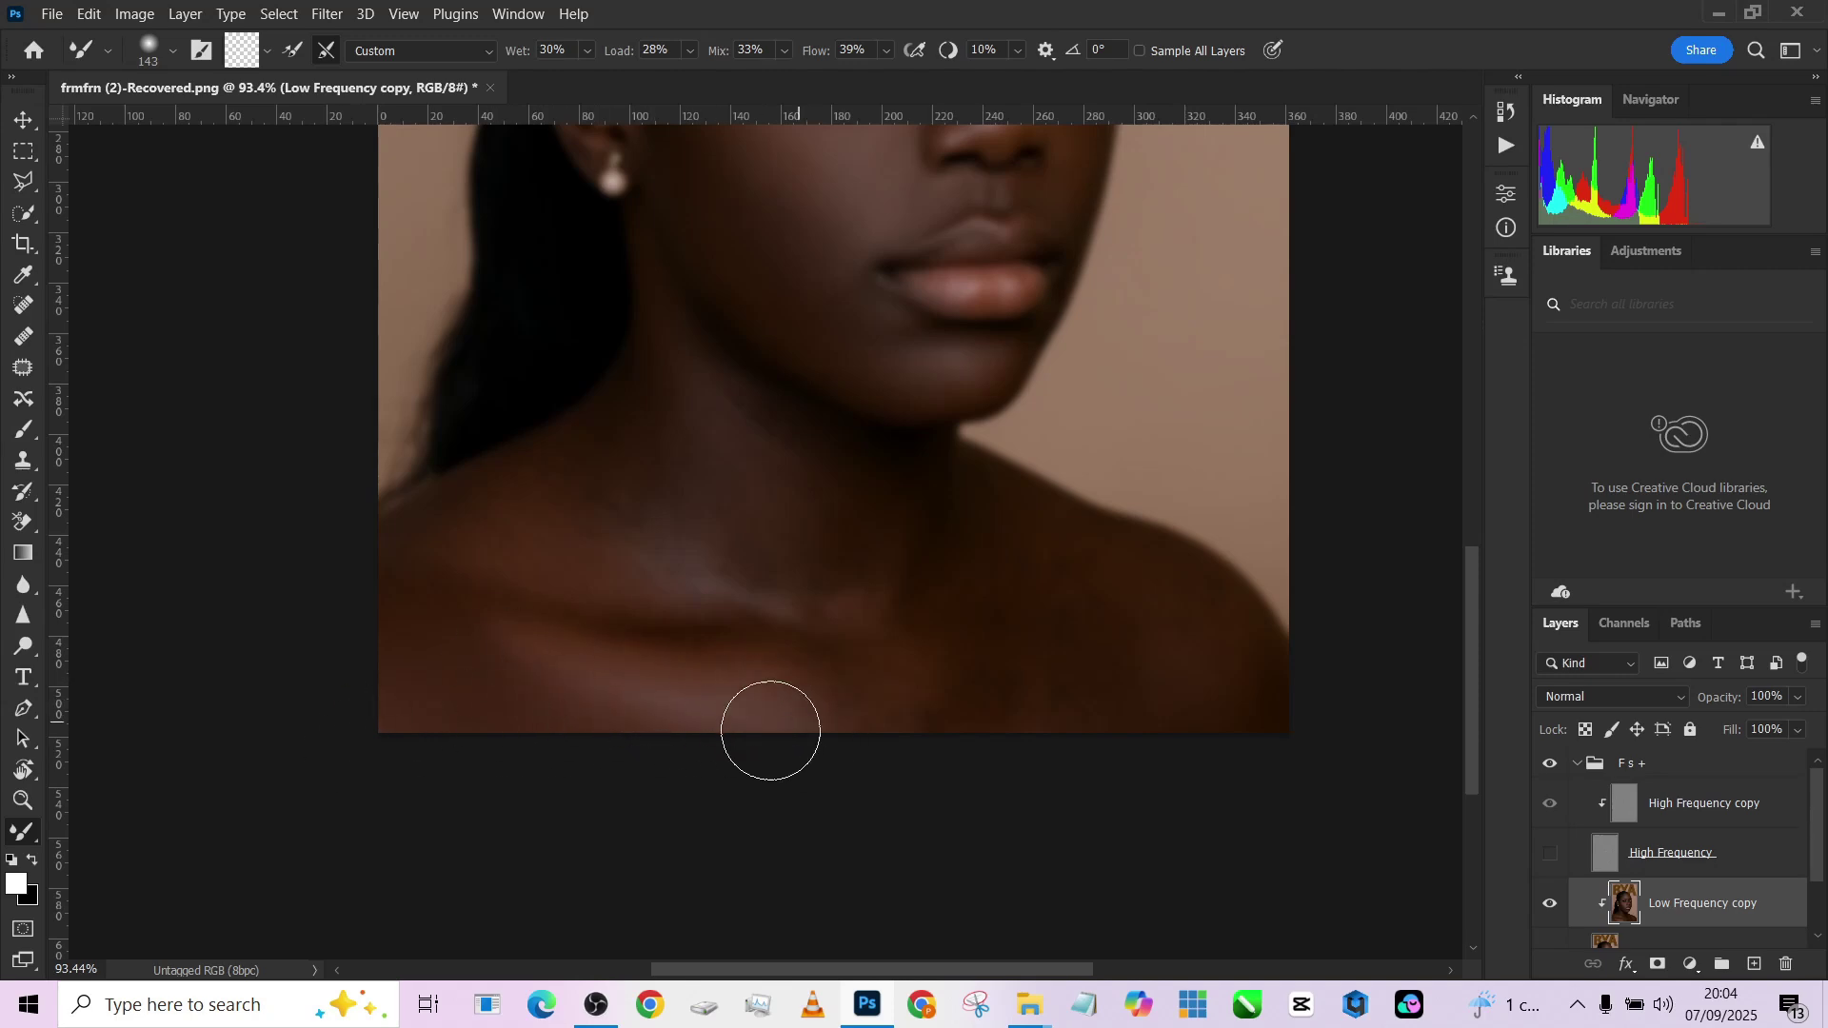
Save the layered portrait as frmfrn (2)-Recovered.psd.
key("ctrl+s")
key("Return")
key("Return")
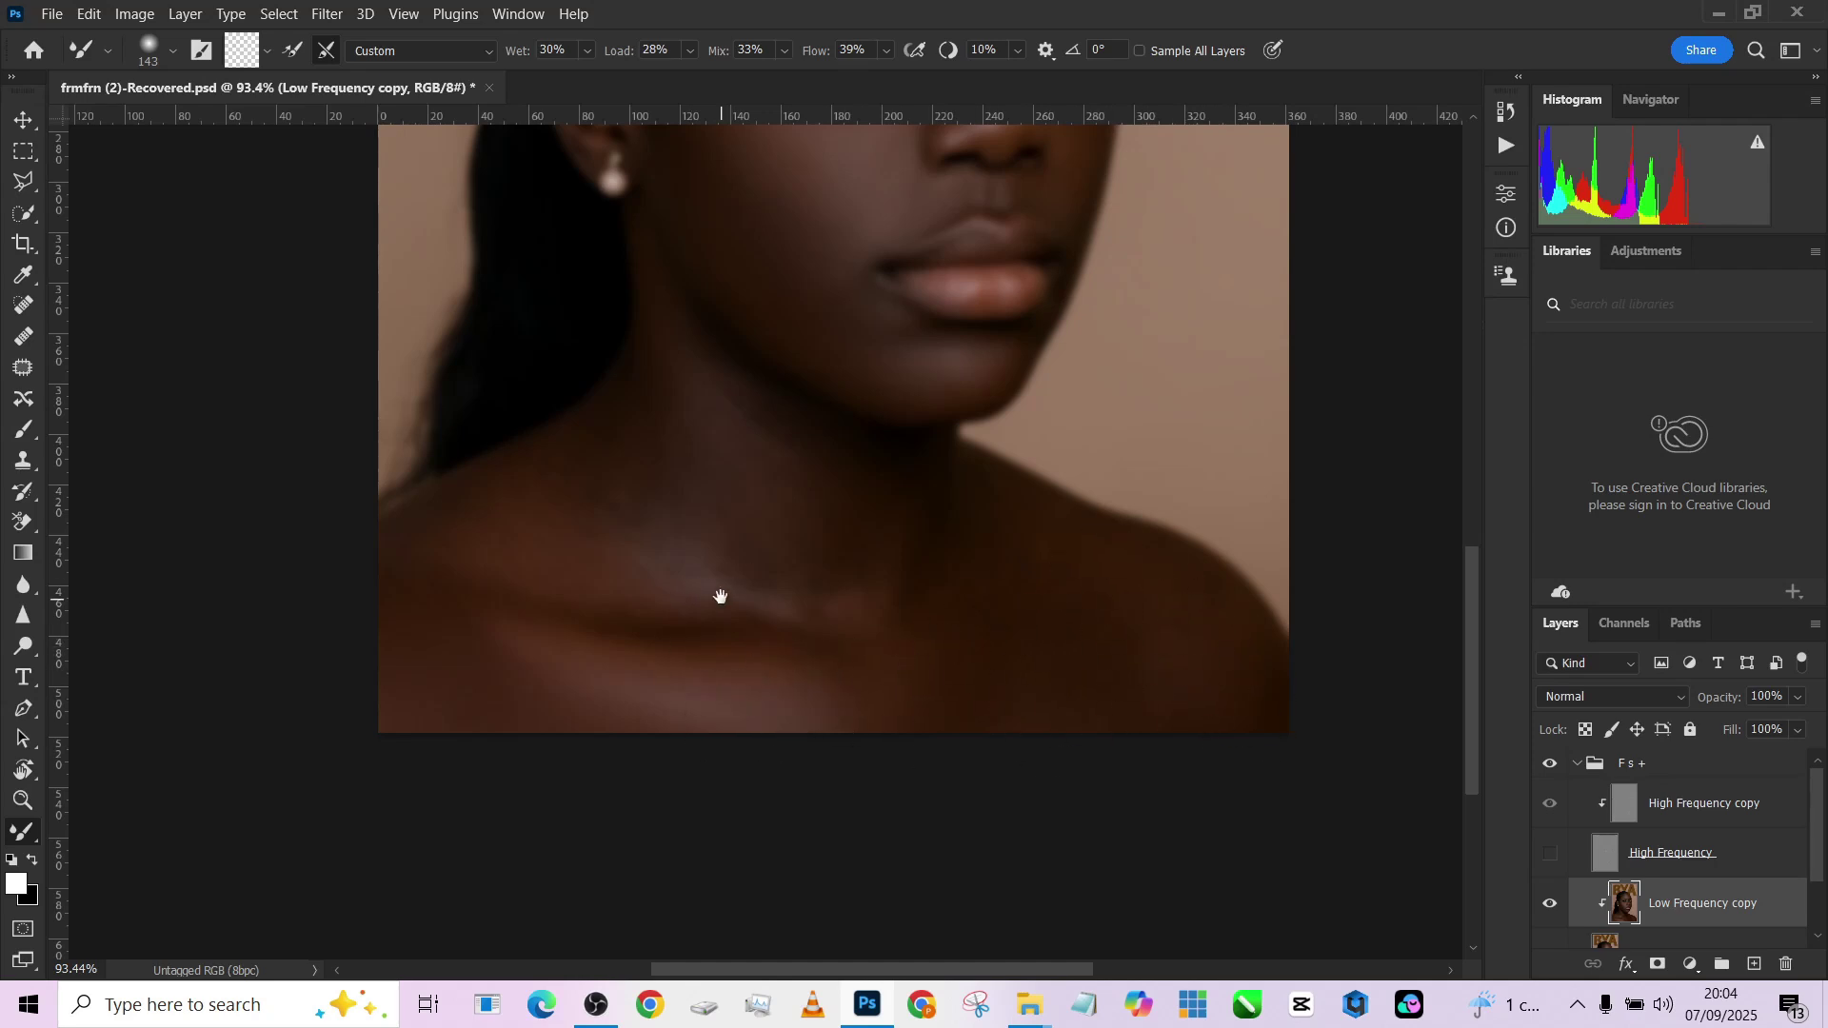
Touch up the lower cheek beside the mouth on the Low Frequency copy layer with the Mixer Brush at about 103 px.
left_click_drag(721, 597, 756, 689)
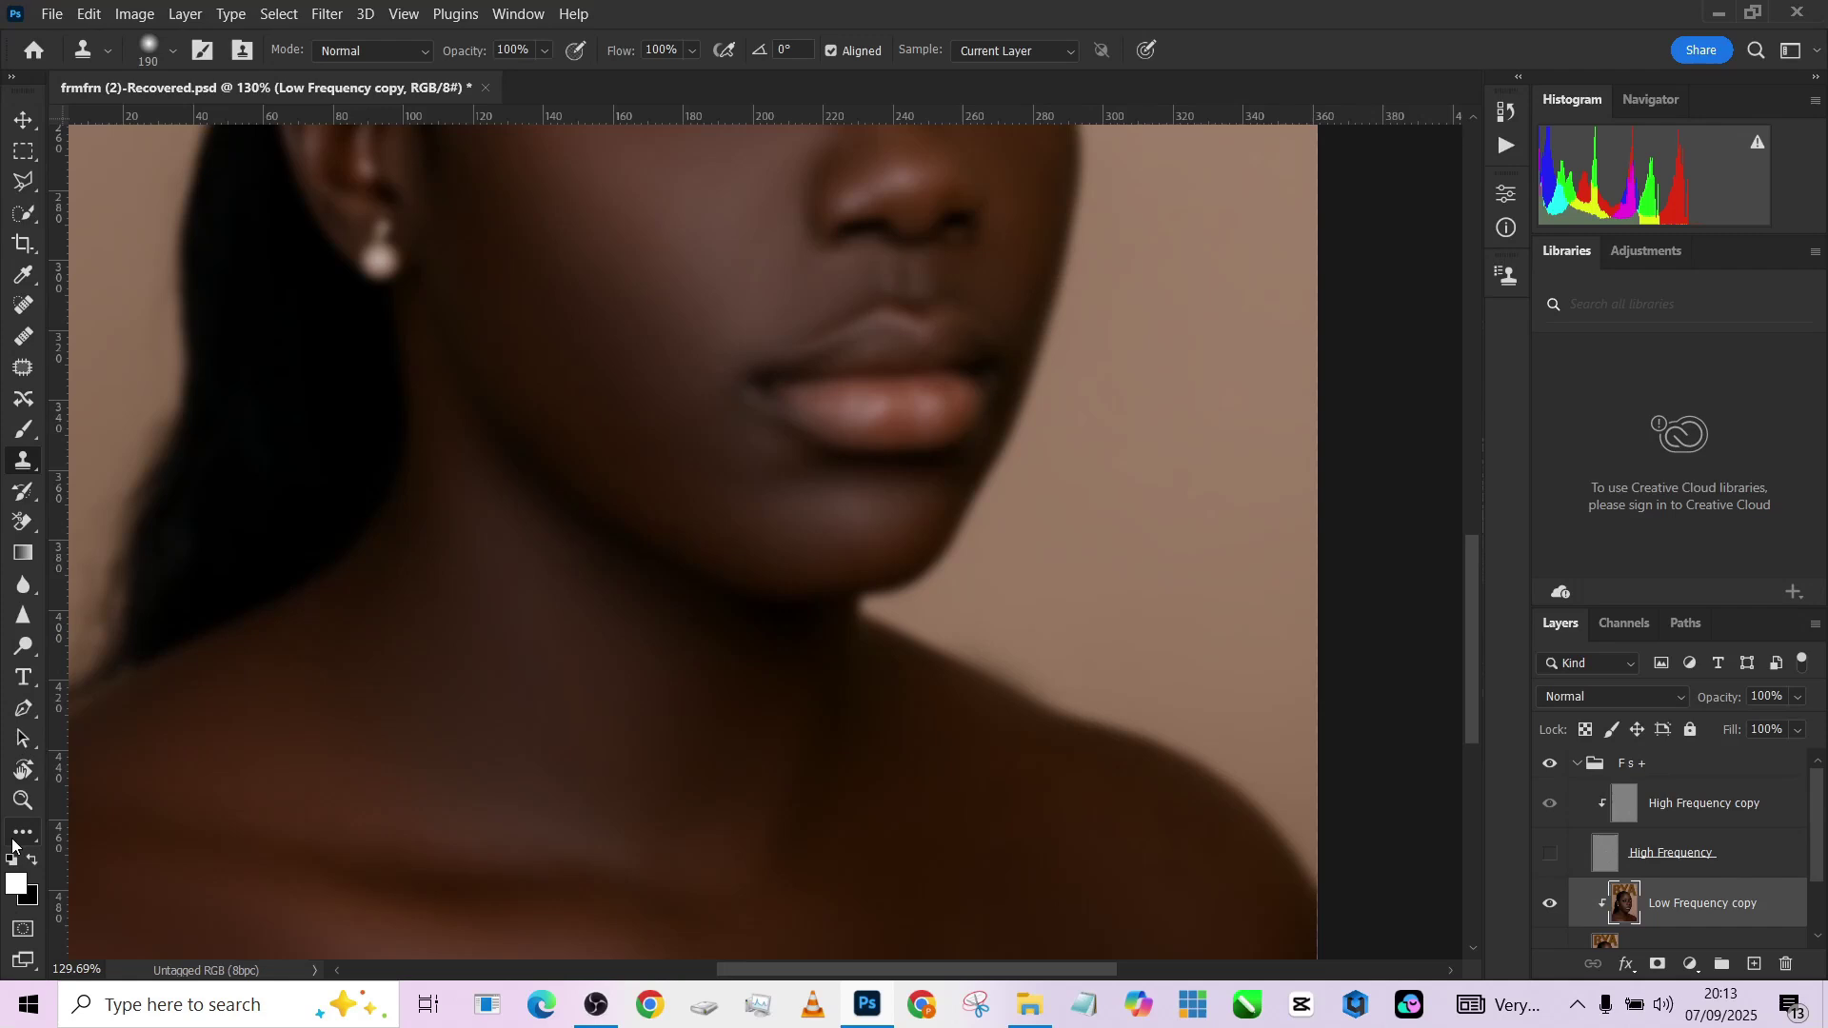
left_click(23, 838)
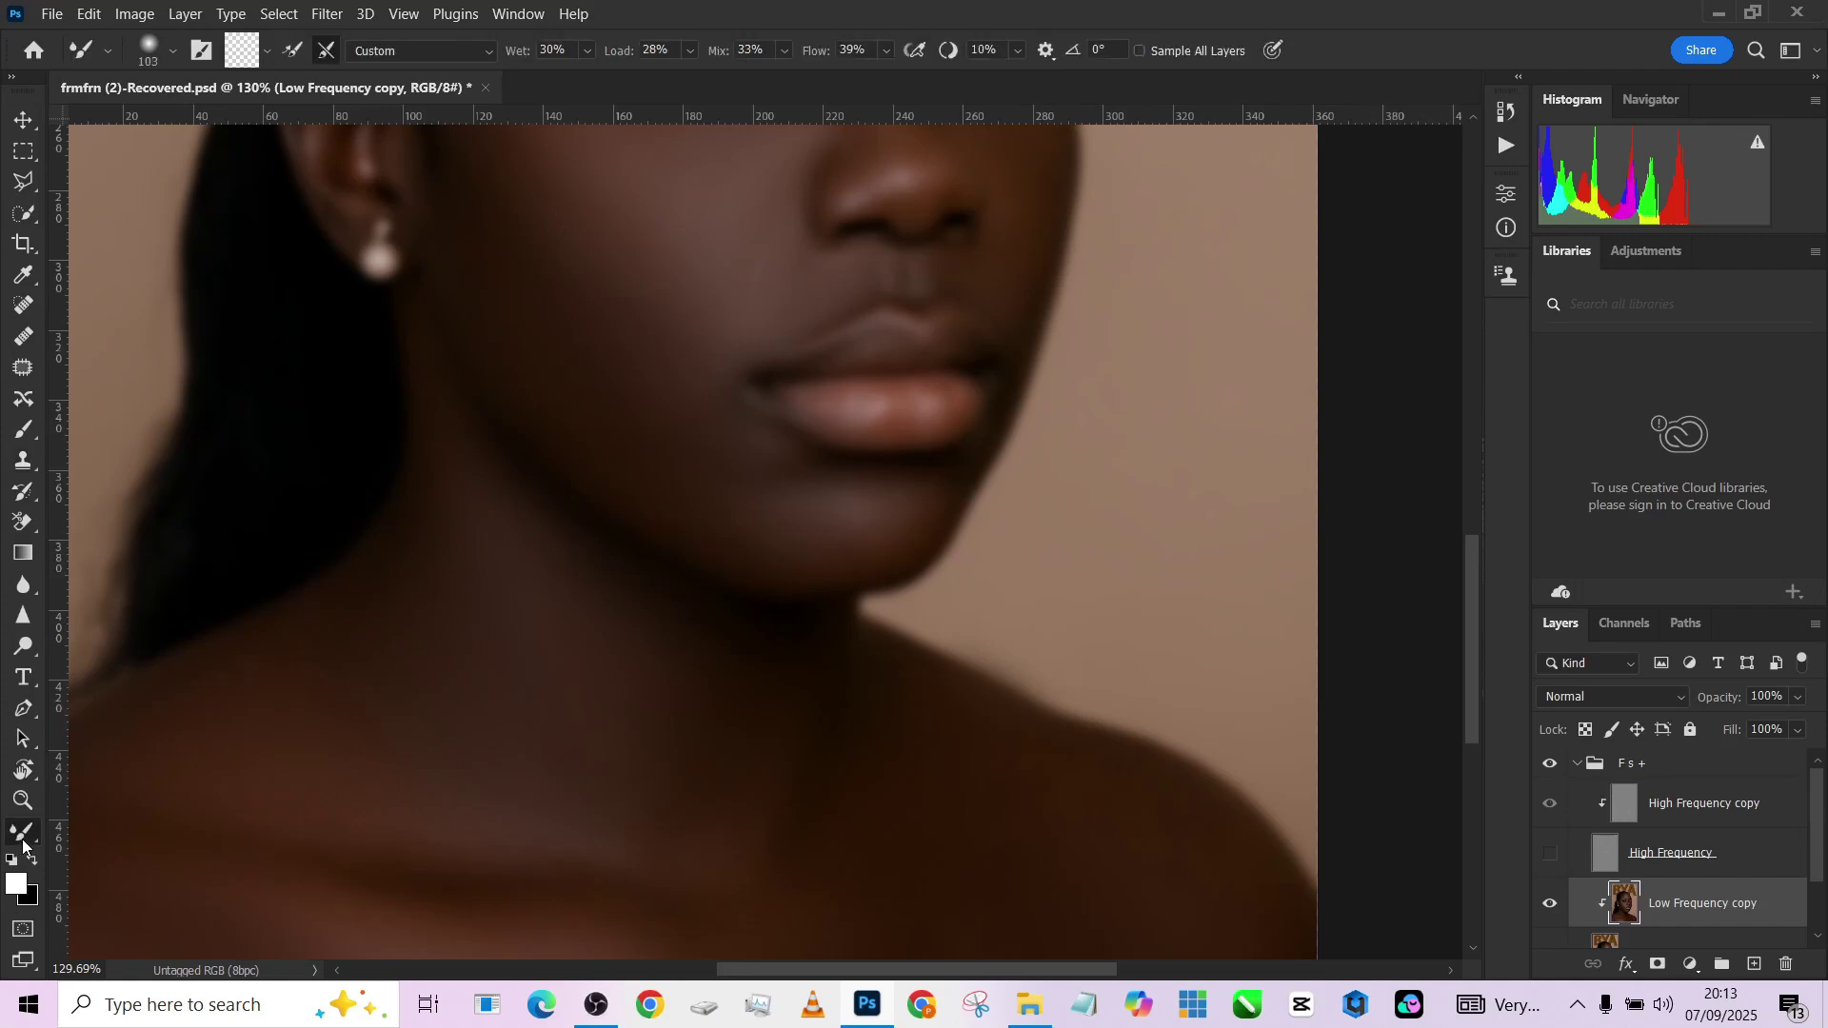
left_click_drag(900, 800, 605, 627)
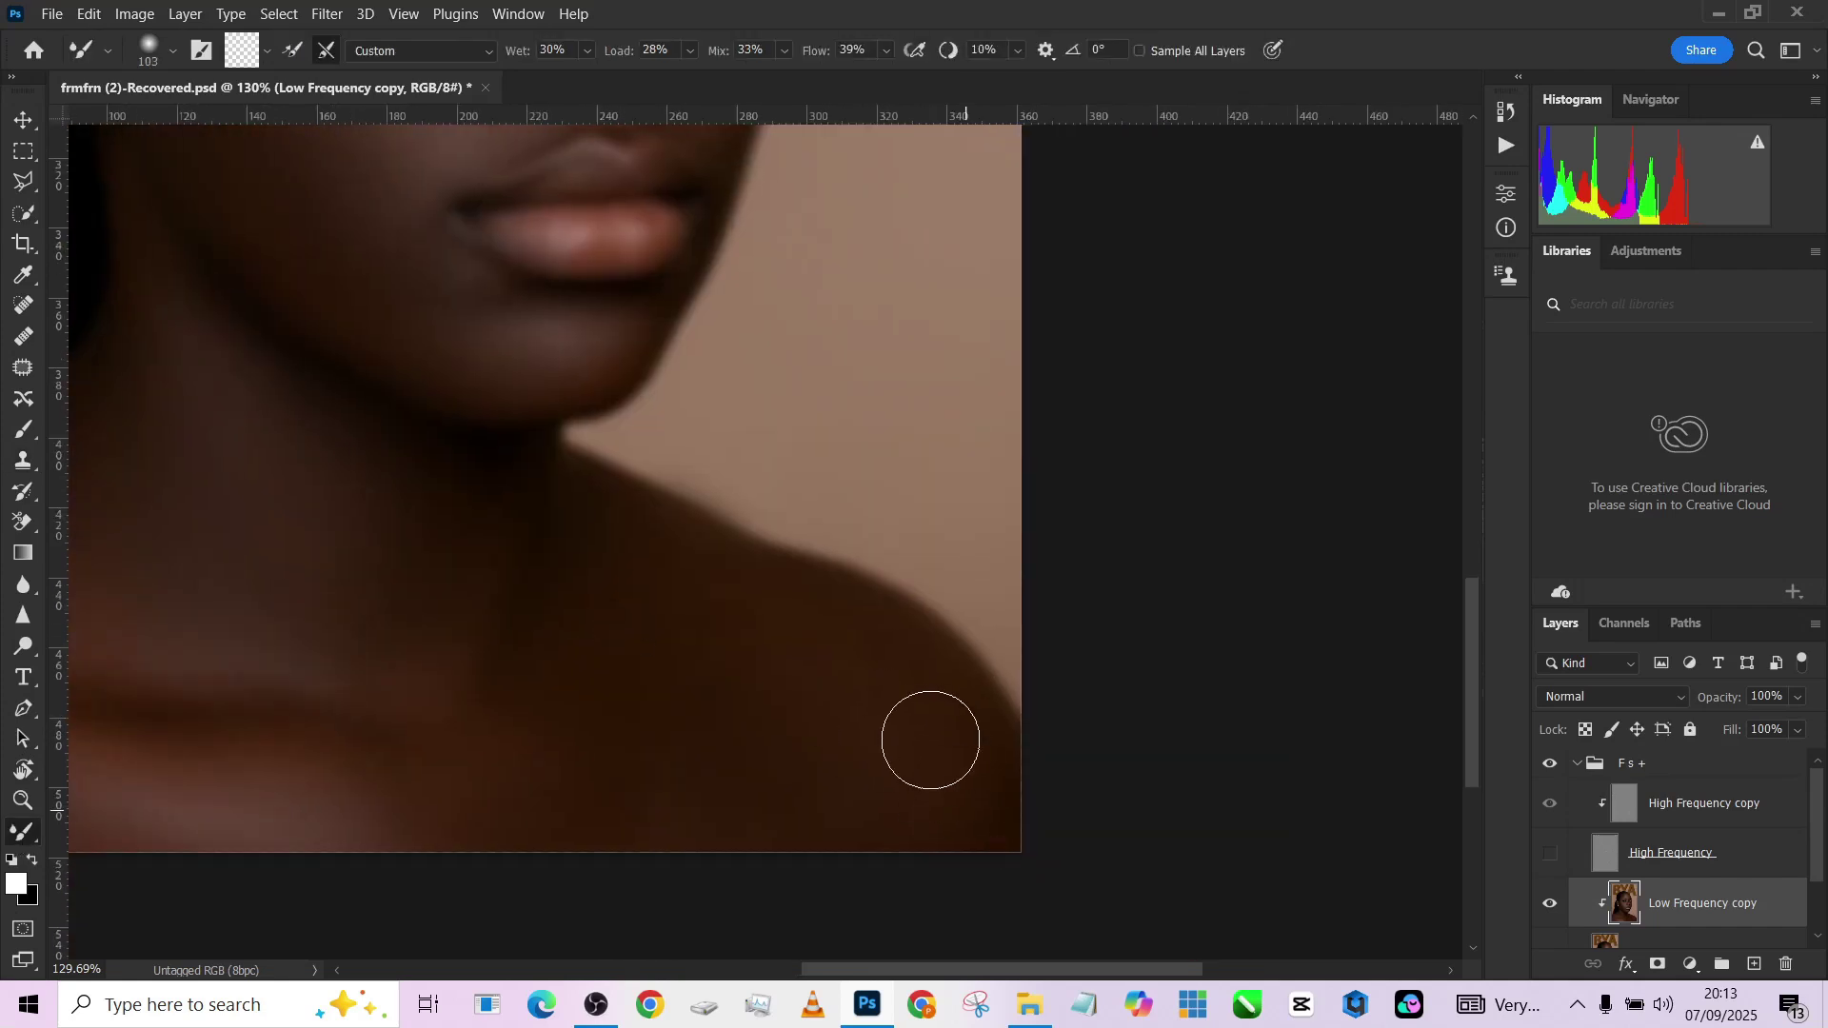
left_click_drag(543, 502, 745, 843)
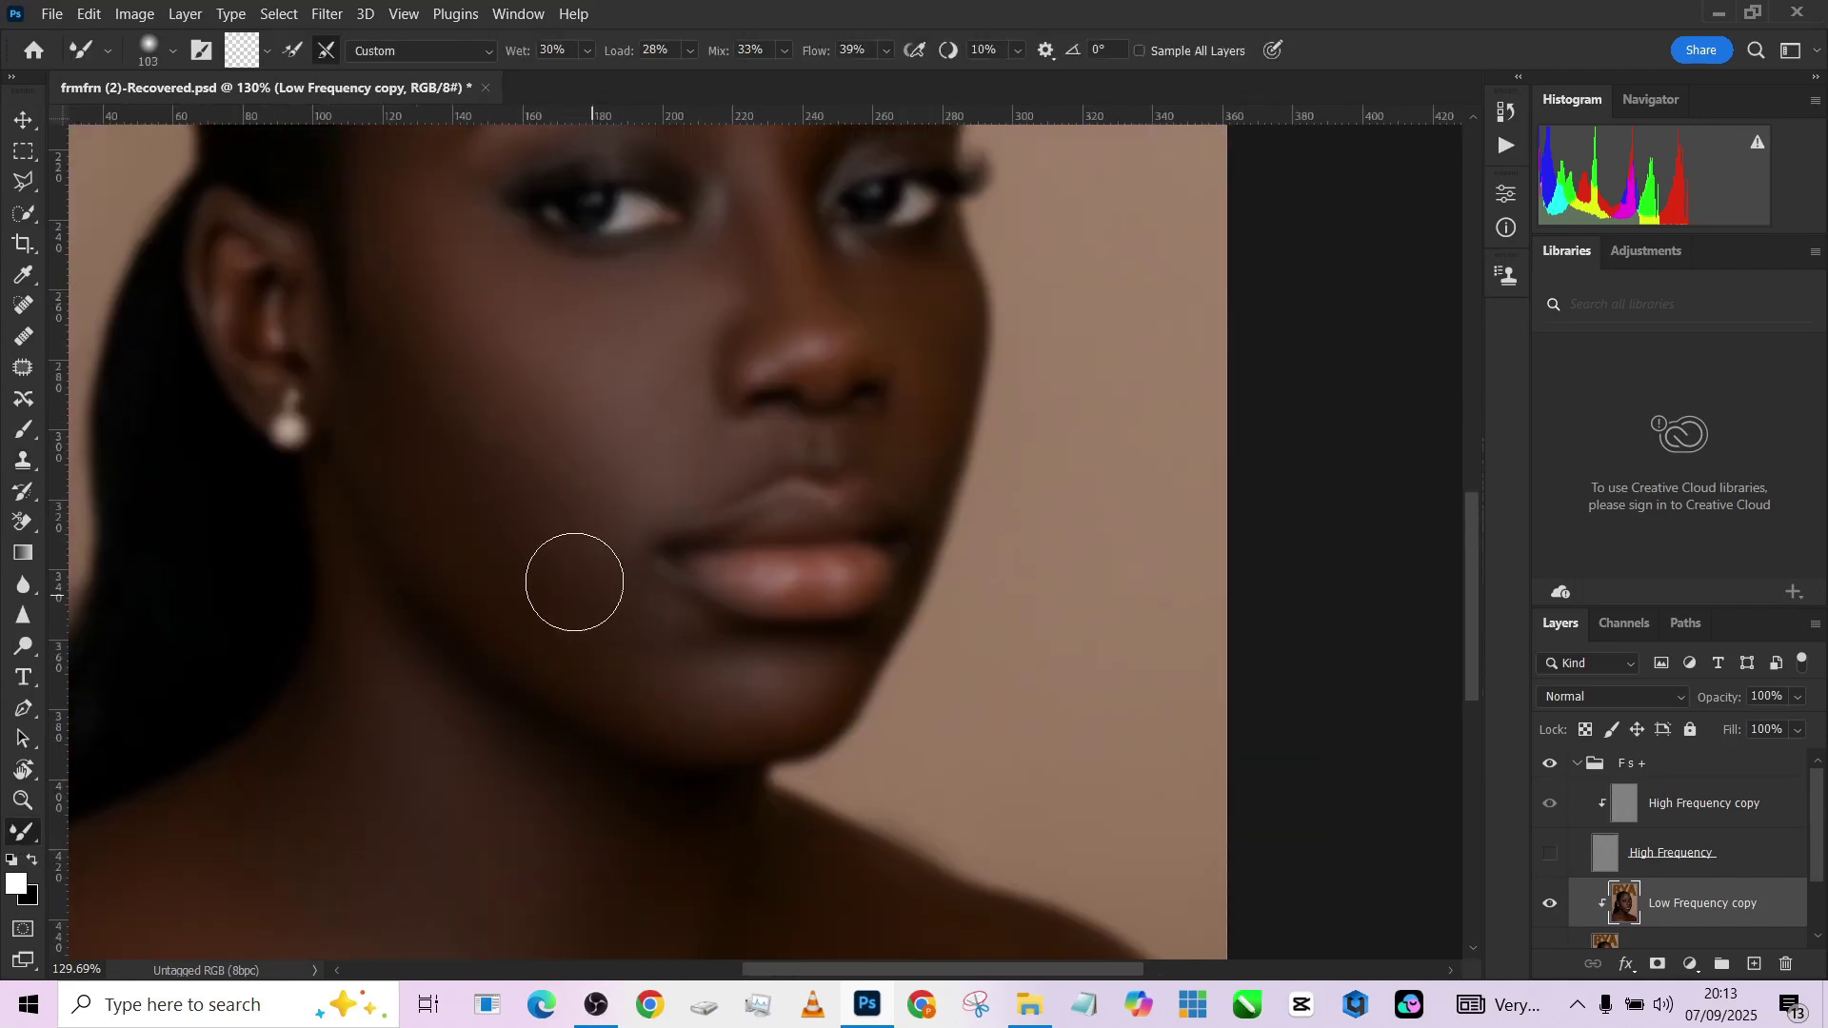
left_click_drag(574, 582, 595, 583)
Show the High Frequency layer and compare the retouch before and after by switching the F s + group off and on.
left_click(1550, 853)
scroll(869, 491, "down", 5)
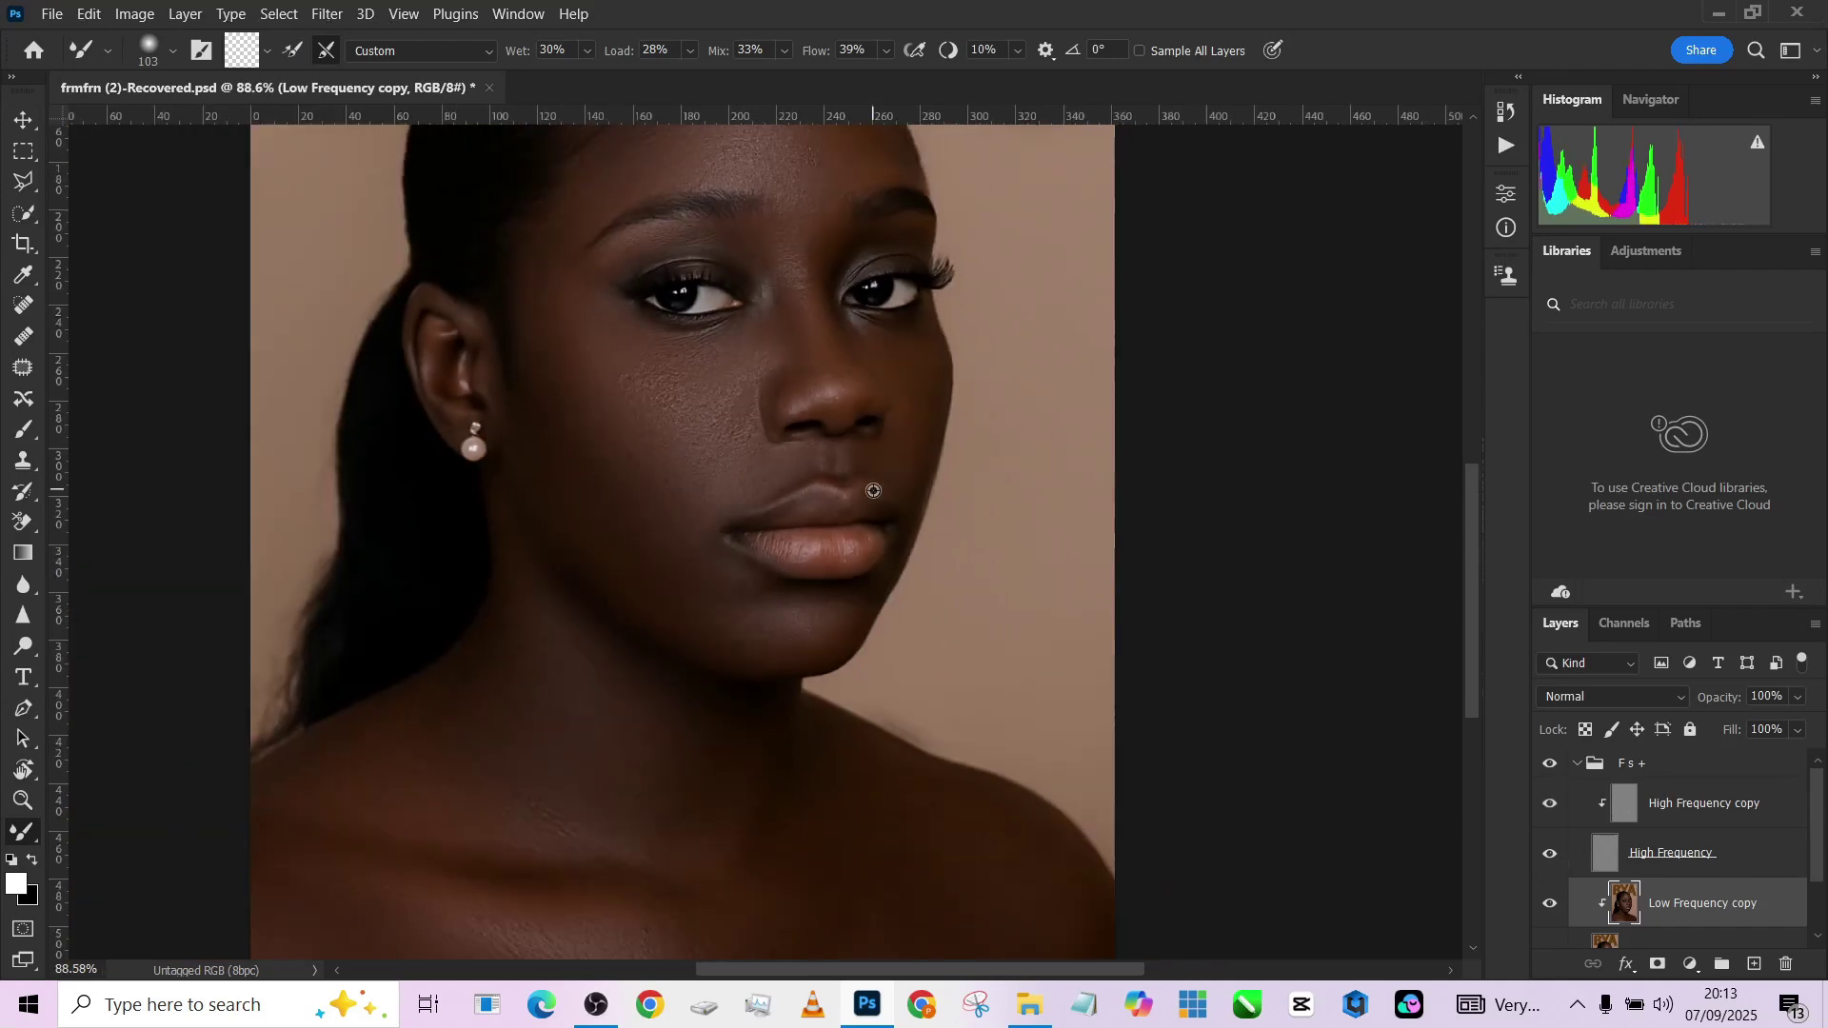
scroll(798, 515, "down", 1)
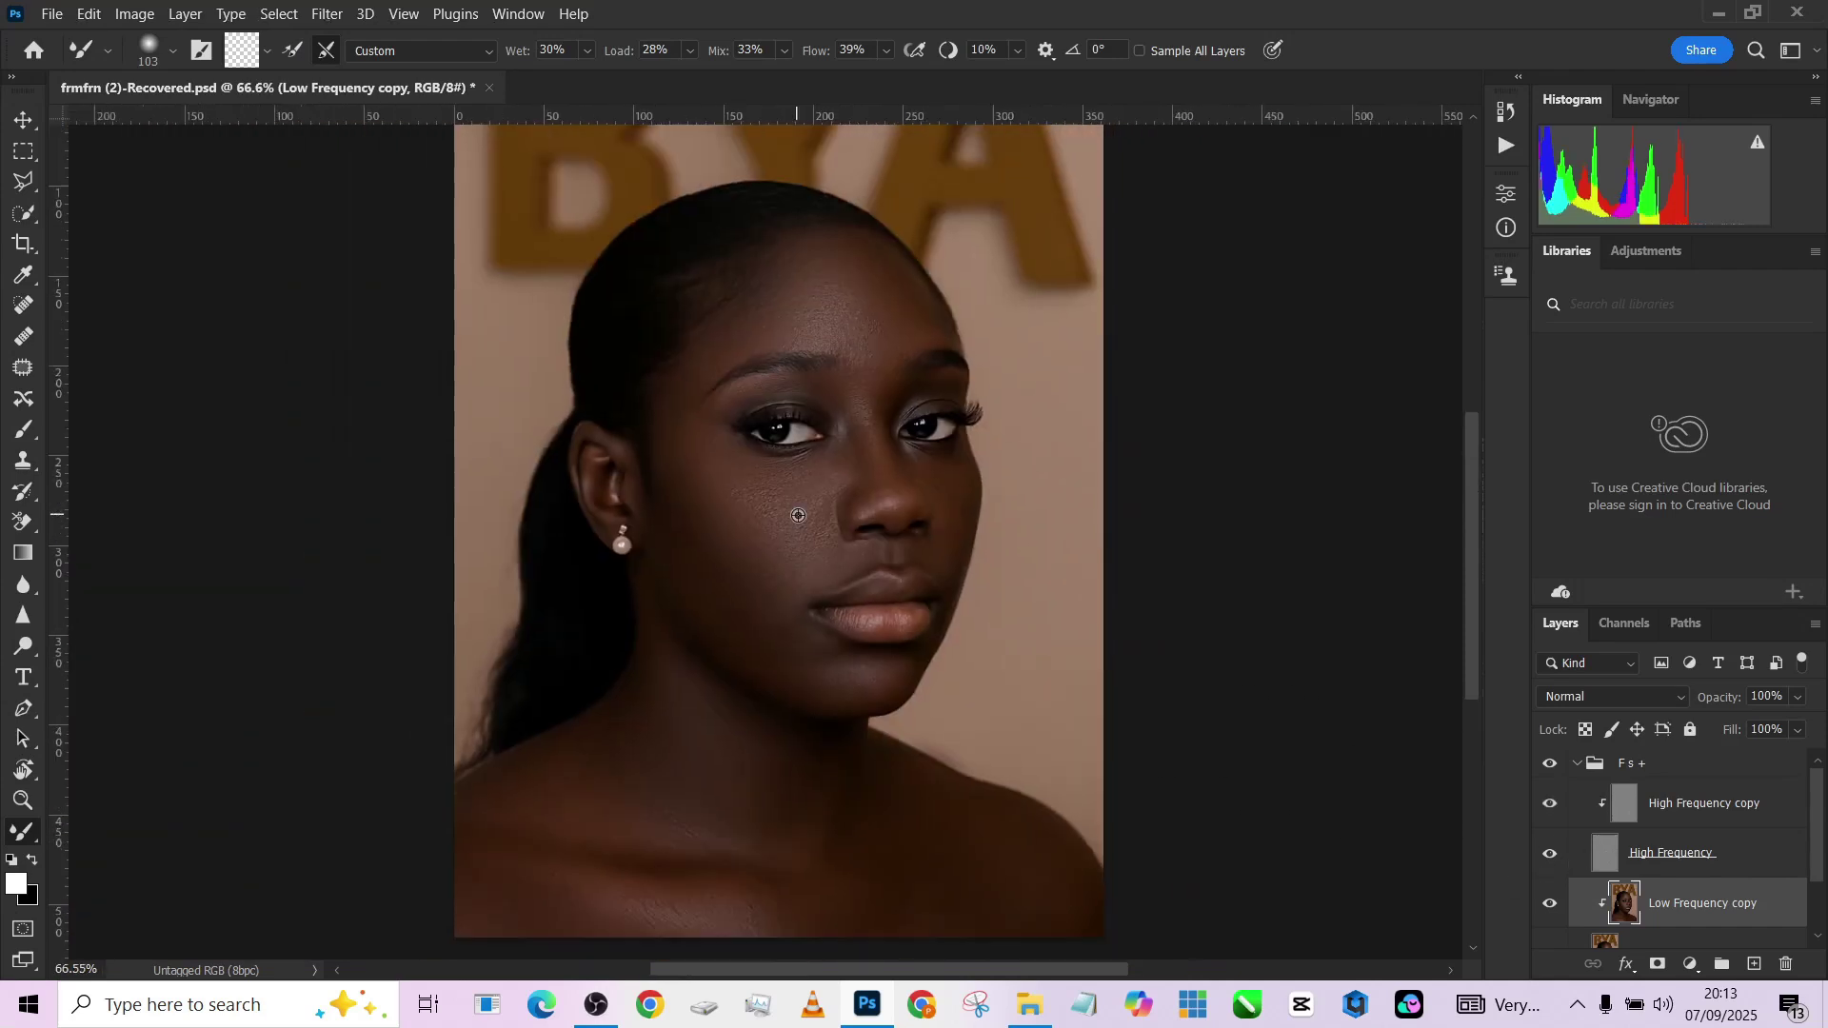
left_click(1551, 763)
left_click(1551, 765)
left_click(1551, 764)
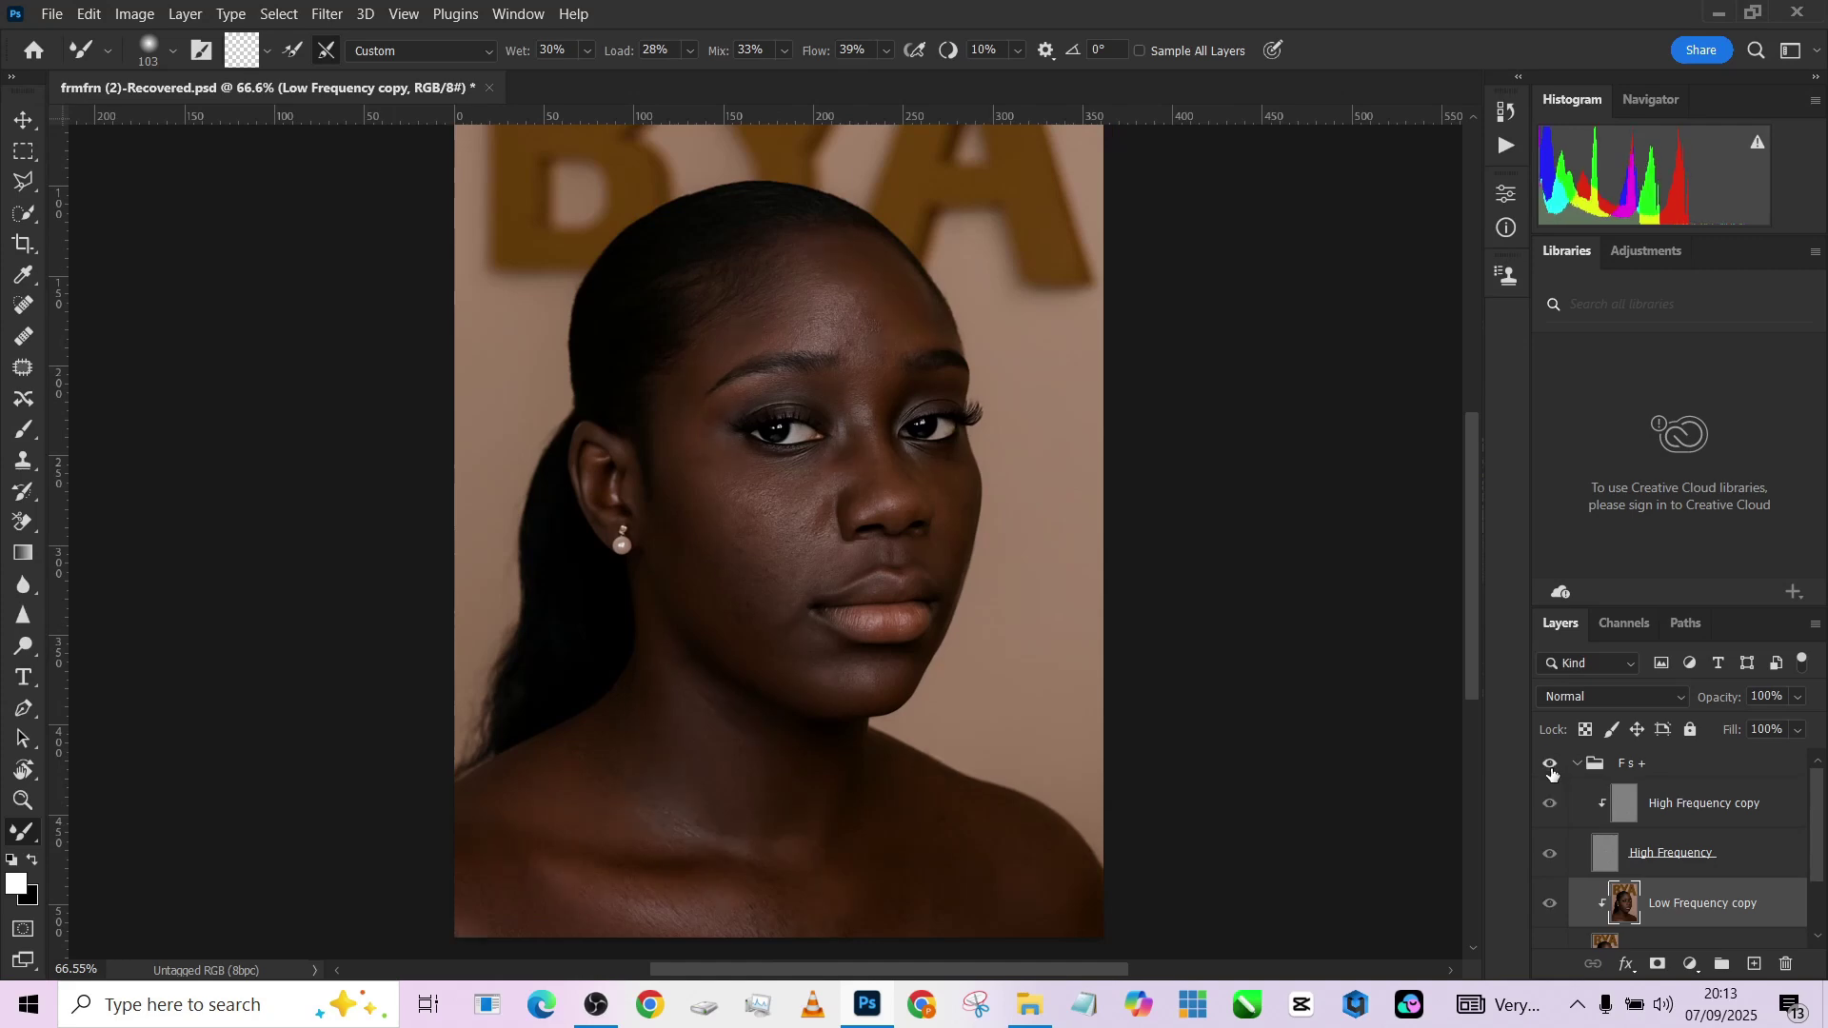
left_click(1551, 765)
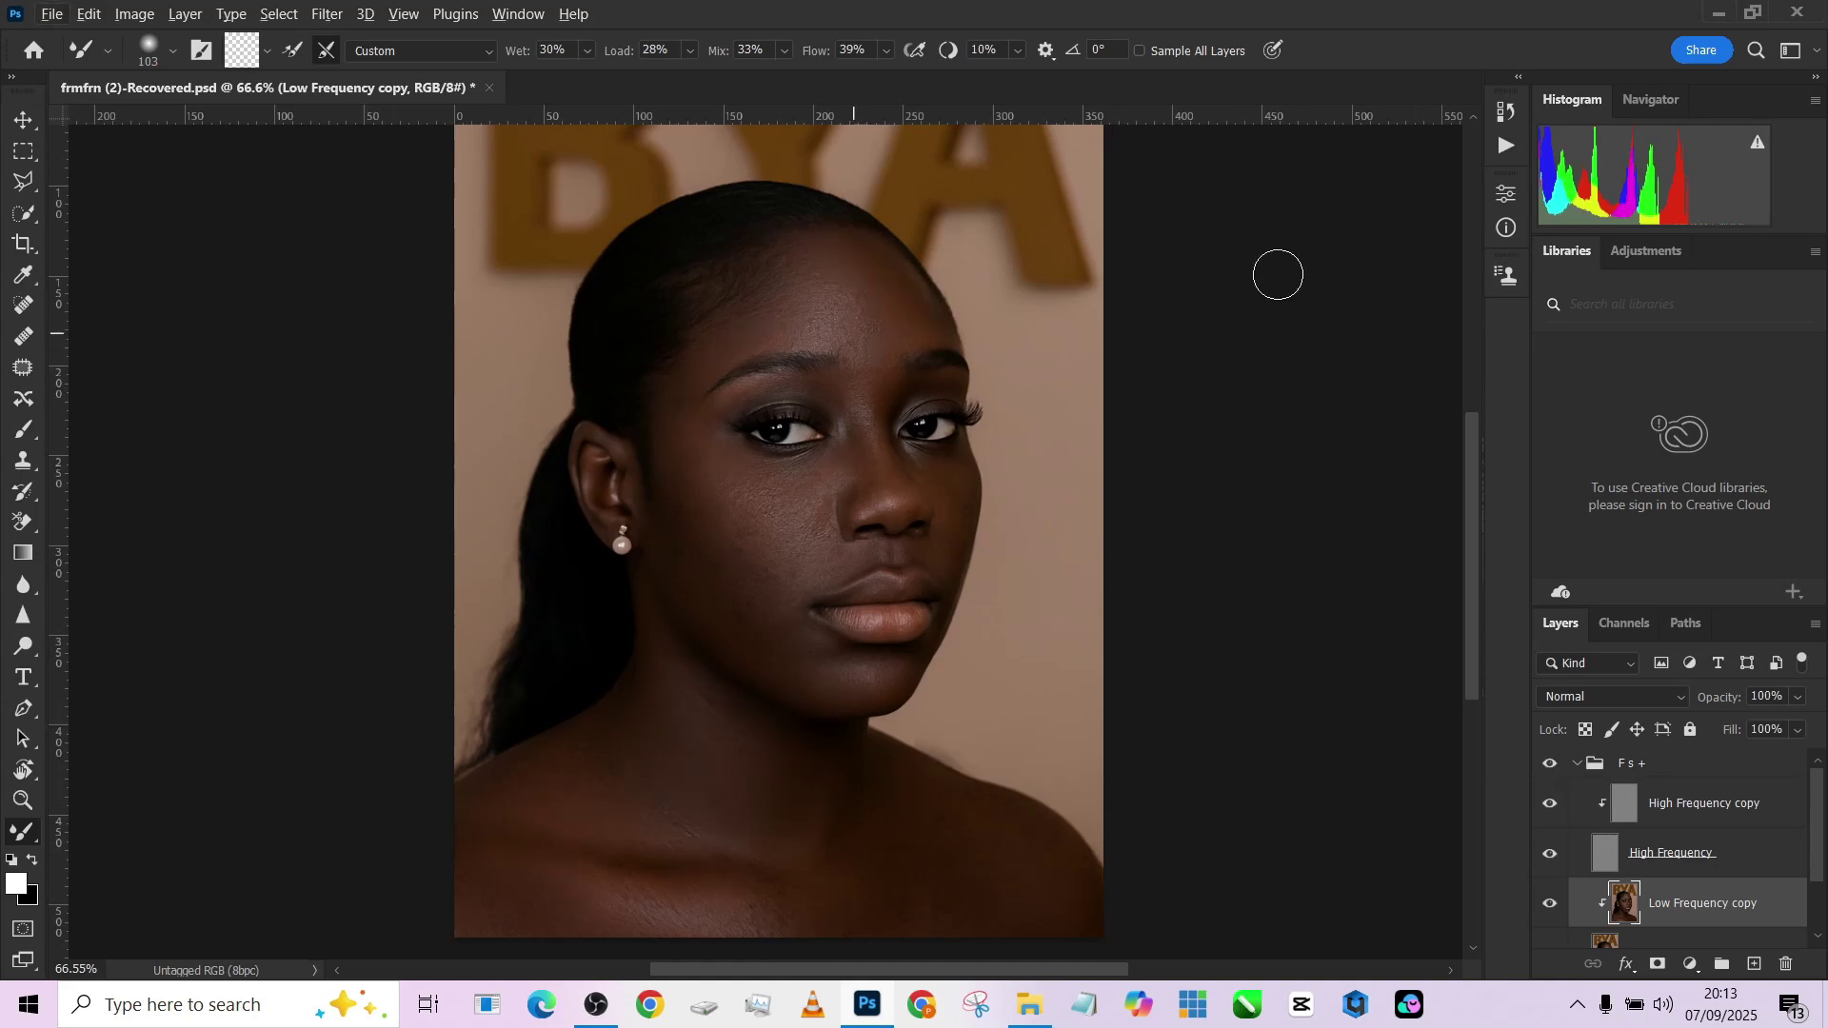
Create Dodge and Burn groups above the collapsed F s + group by running the Dodge and Burn retouching actions.
left_click(1508, 148)
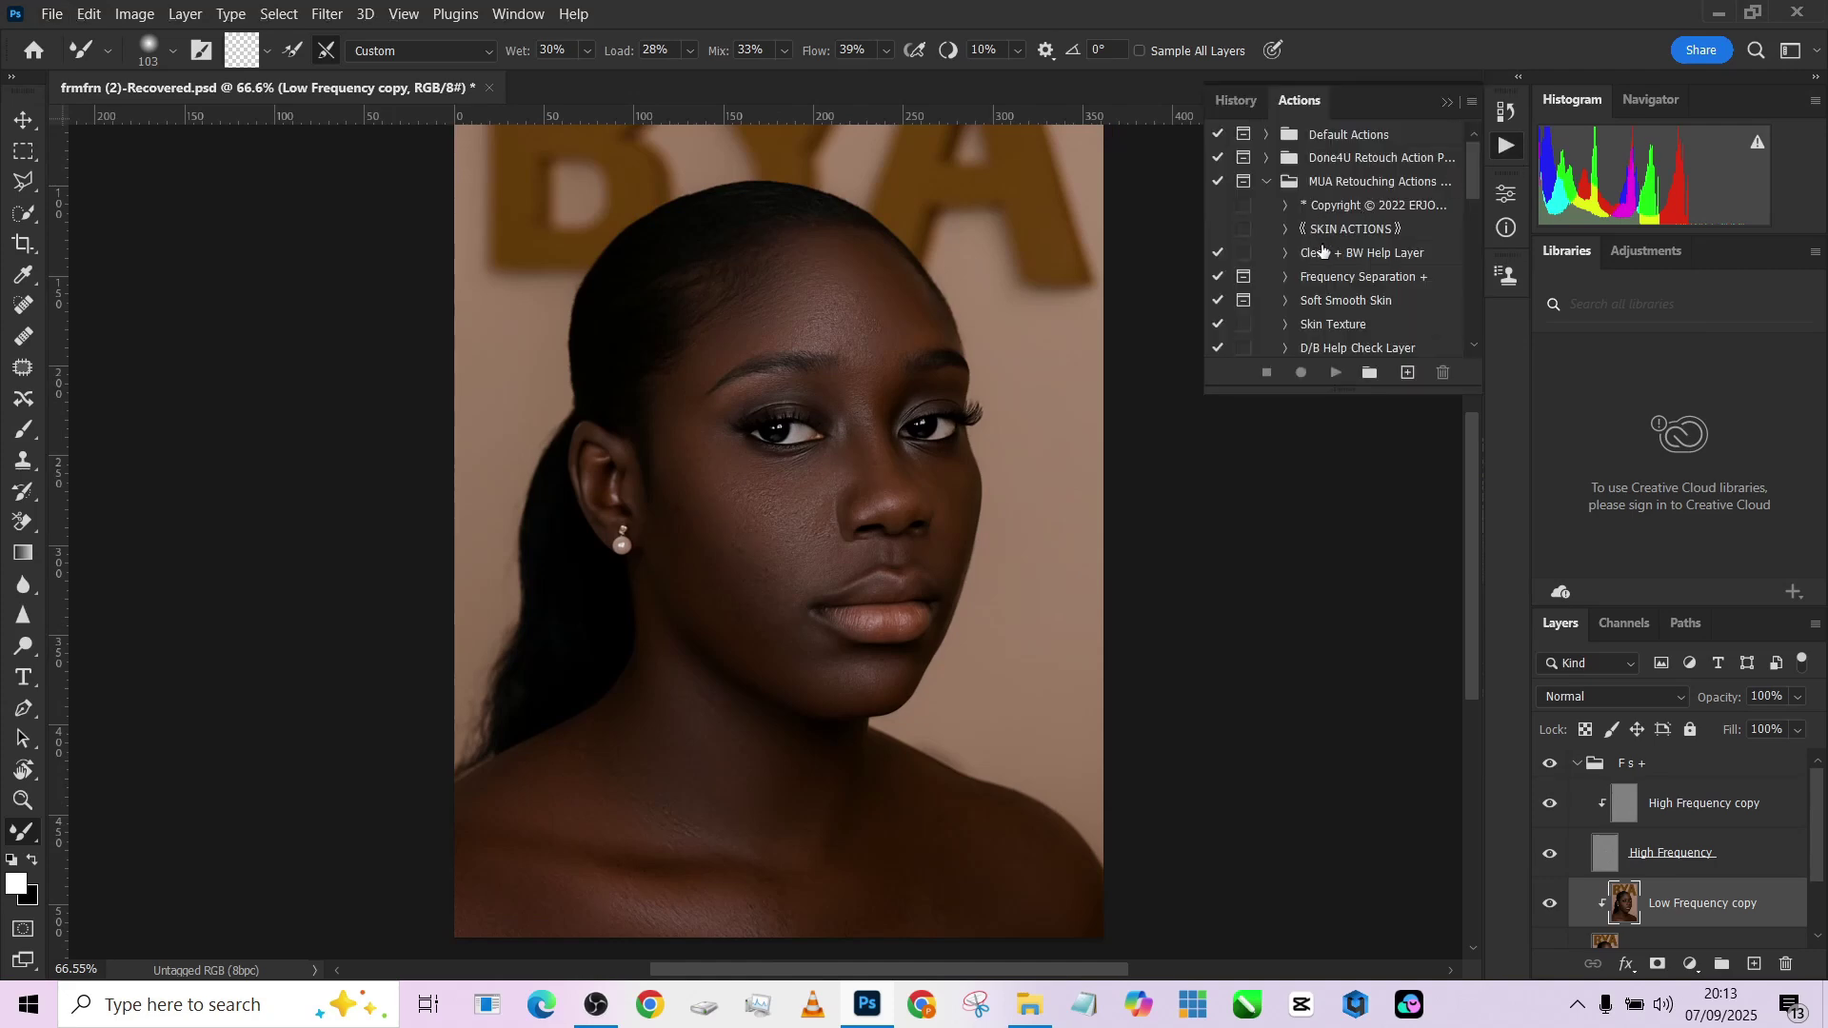
left_click(1578, 765)
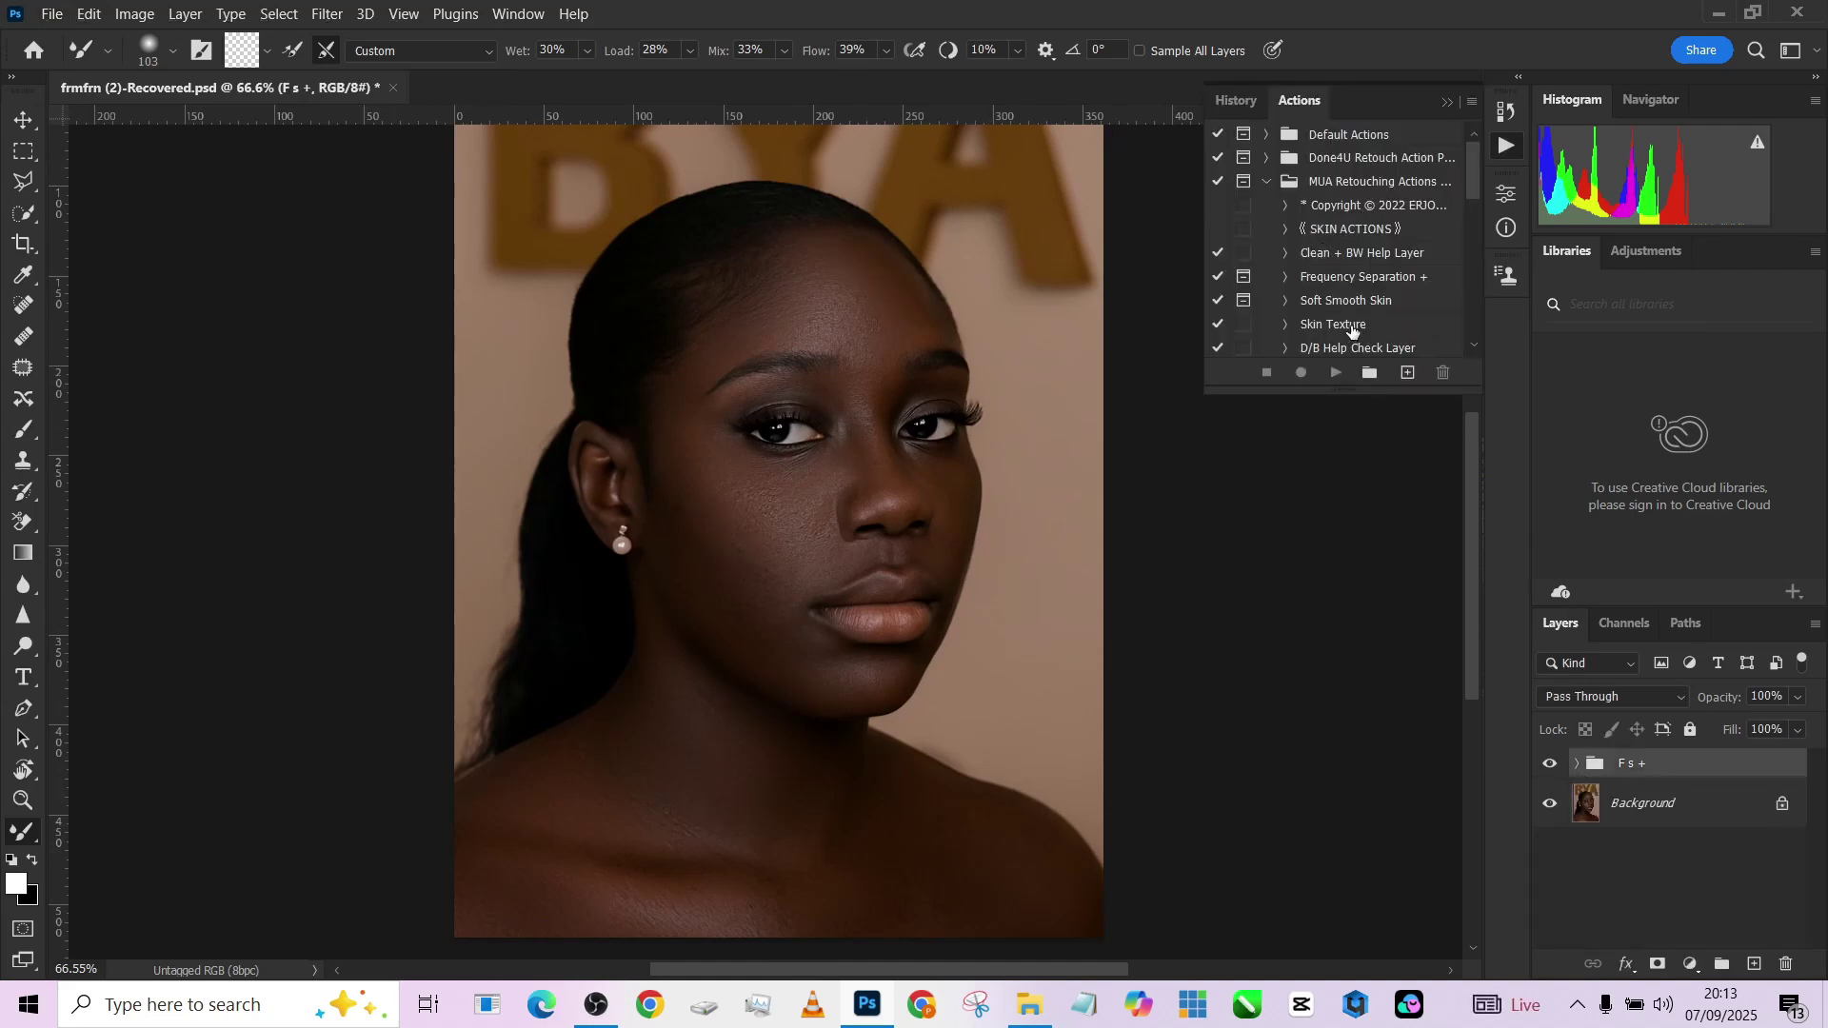
scroll(1352, 332, "down", 1)
left_click(1333, 301)
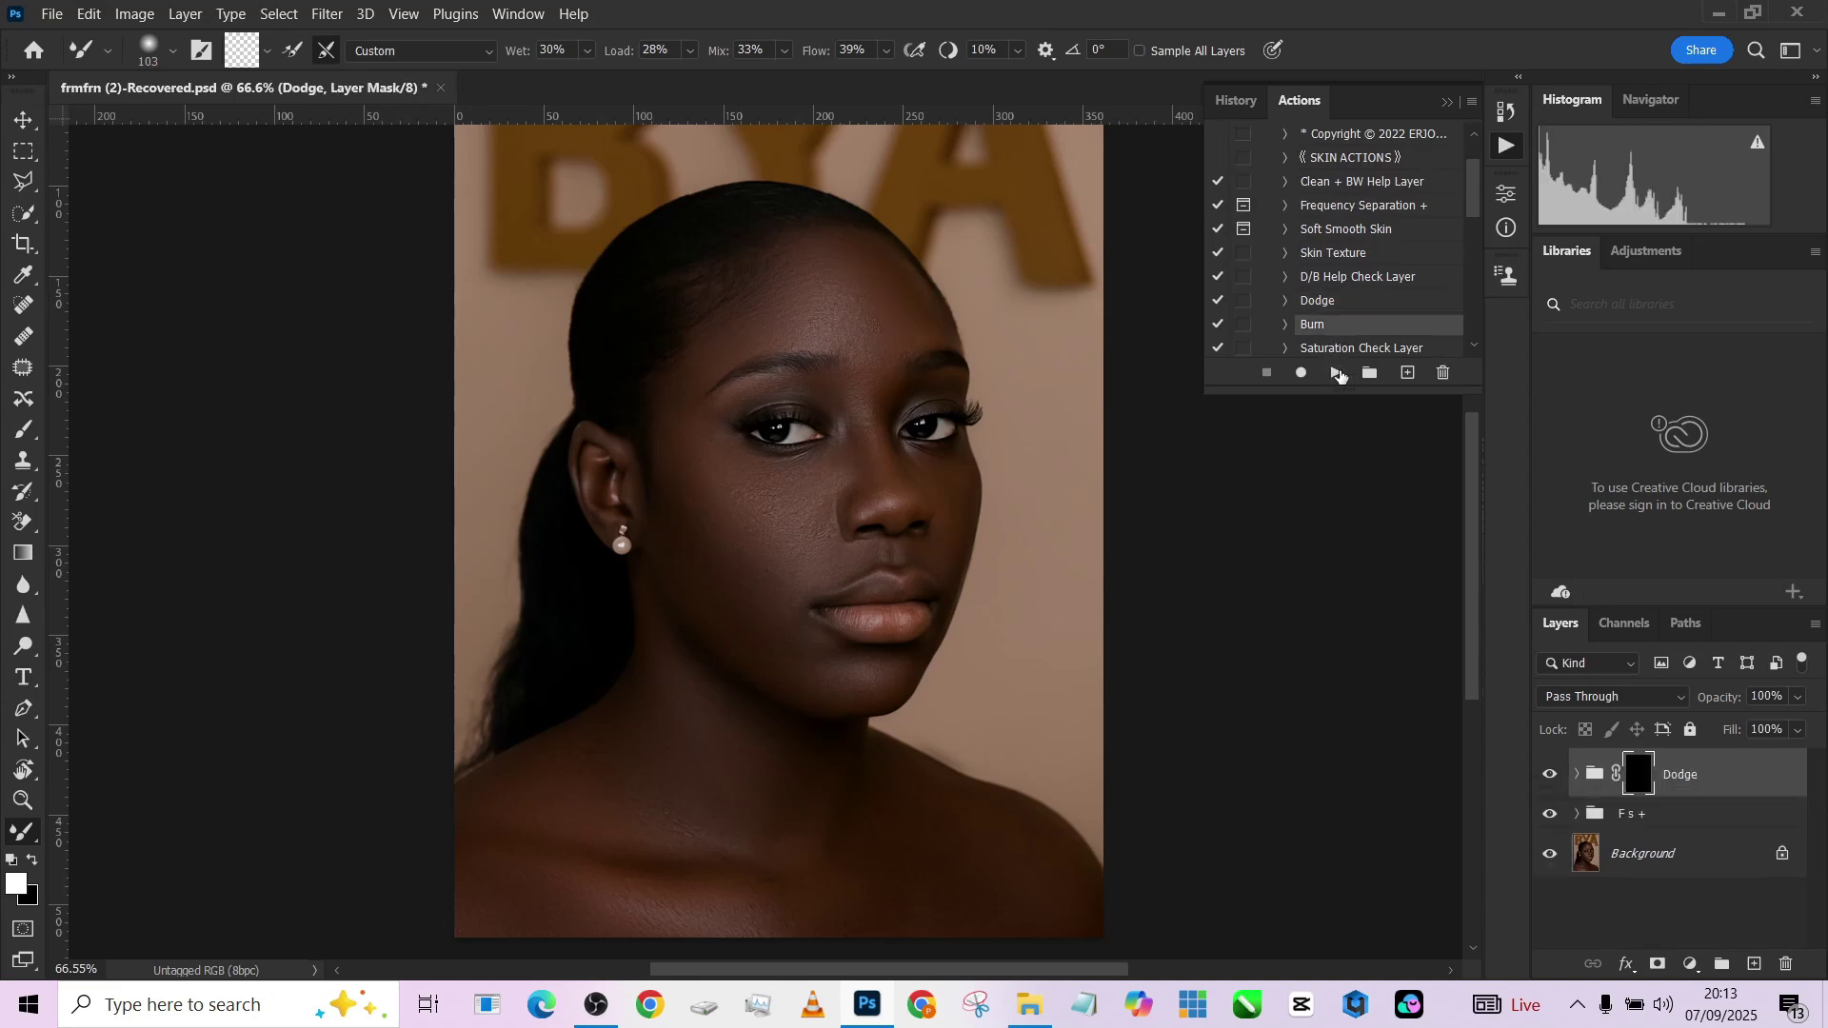
Hide the F s + group, target the Dodge mask, and set up a soft round Brush with 5% flow.
left_click(1552, 865)
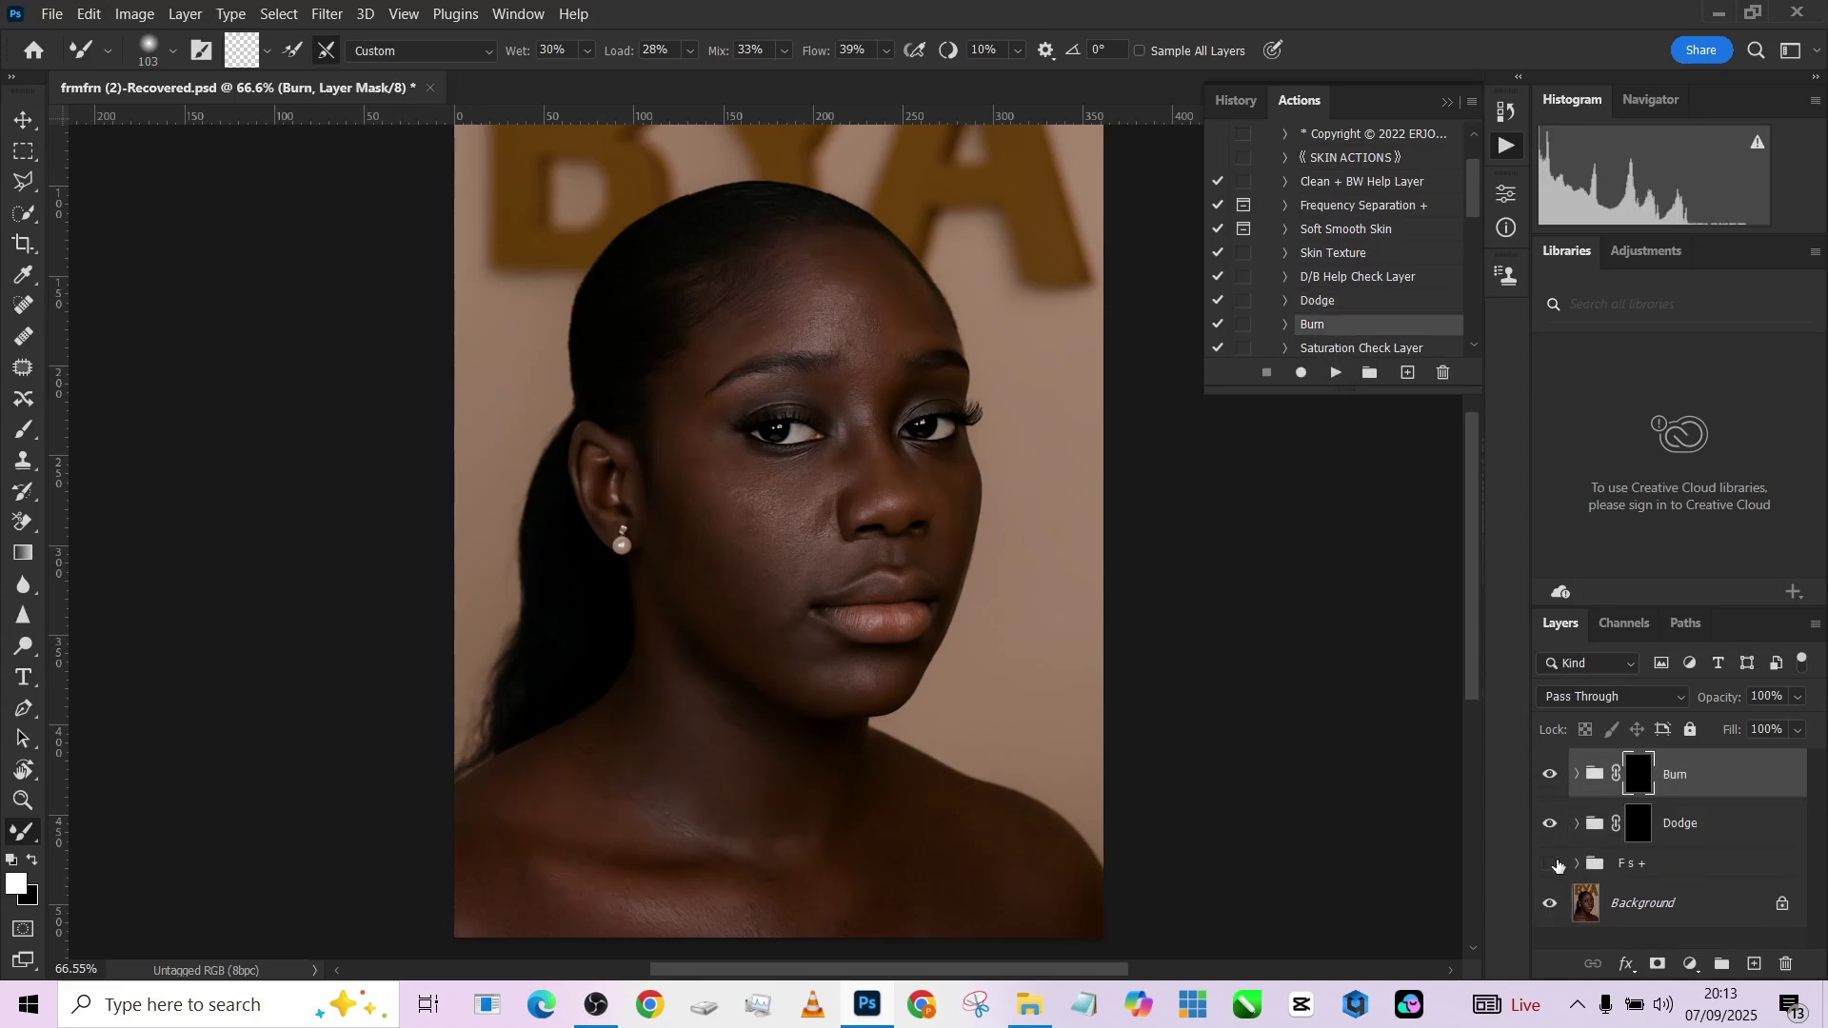
left_click(1639, 842)
left_click(25, 430)
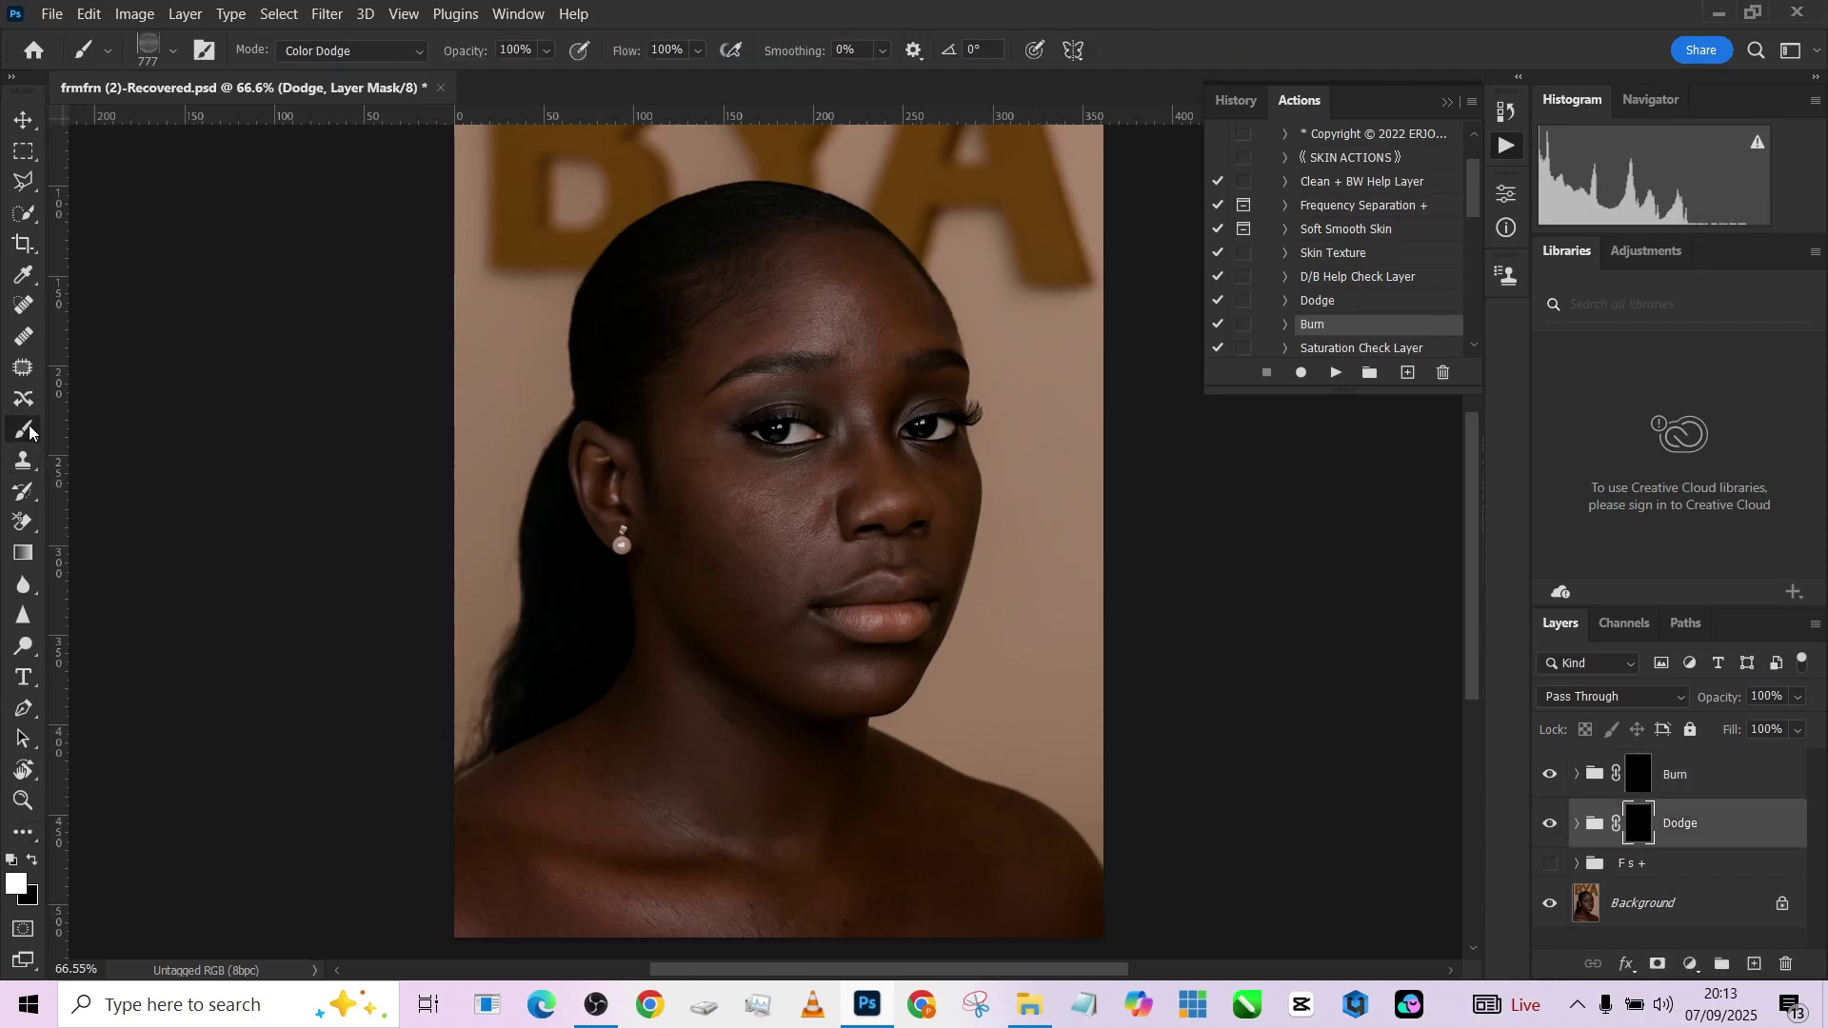
left_click(172, 57)
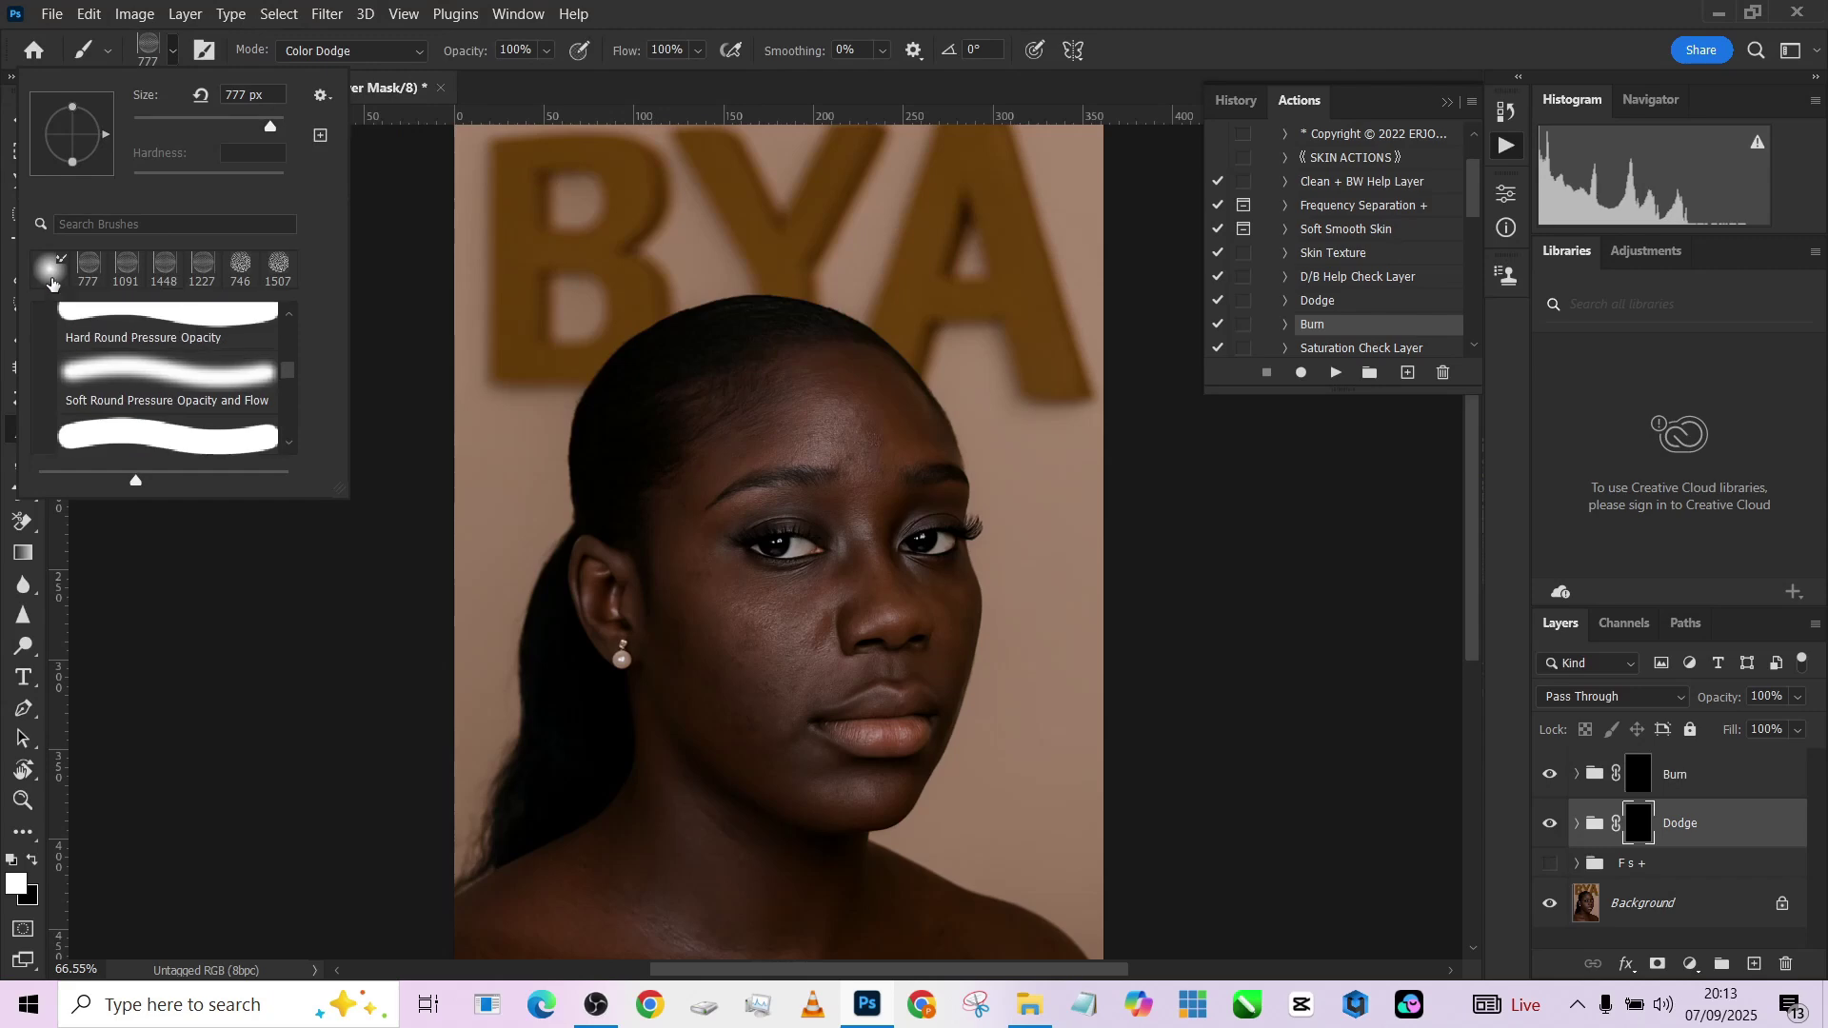
left_click(52, 282)
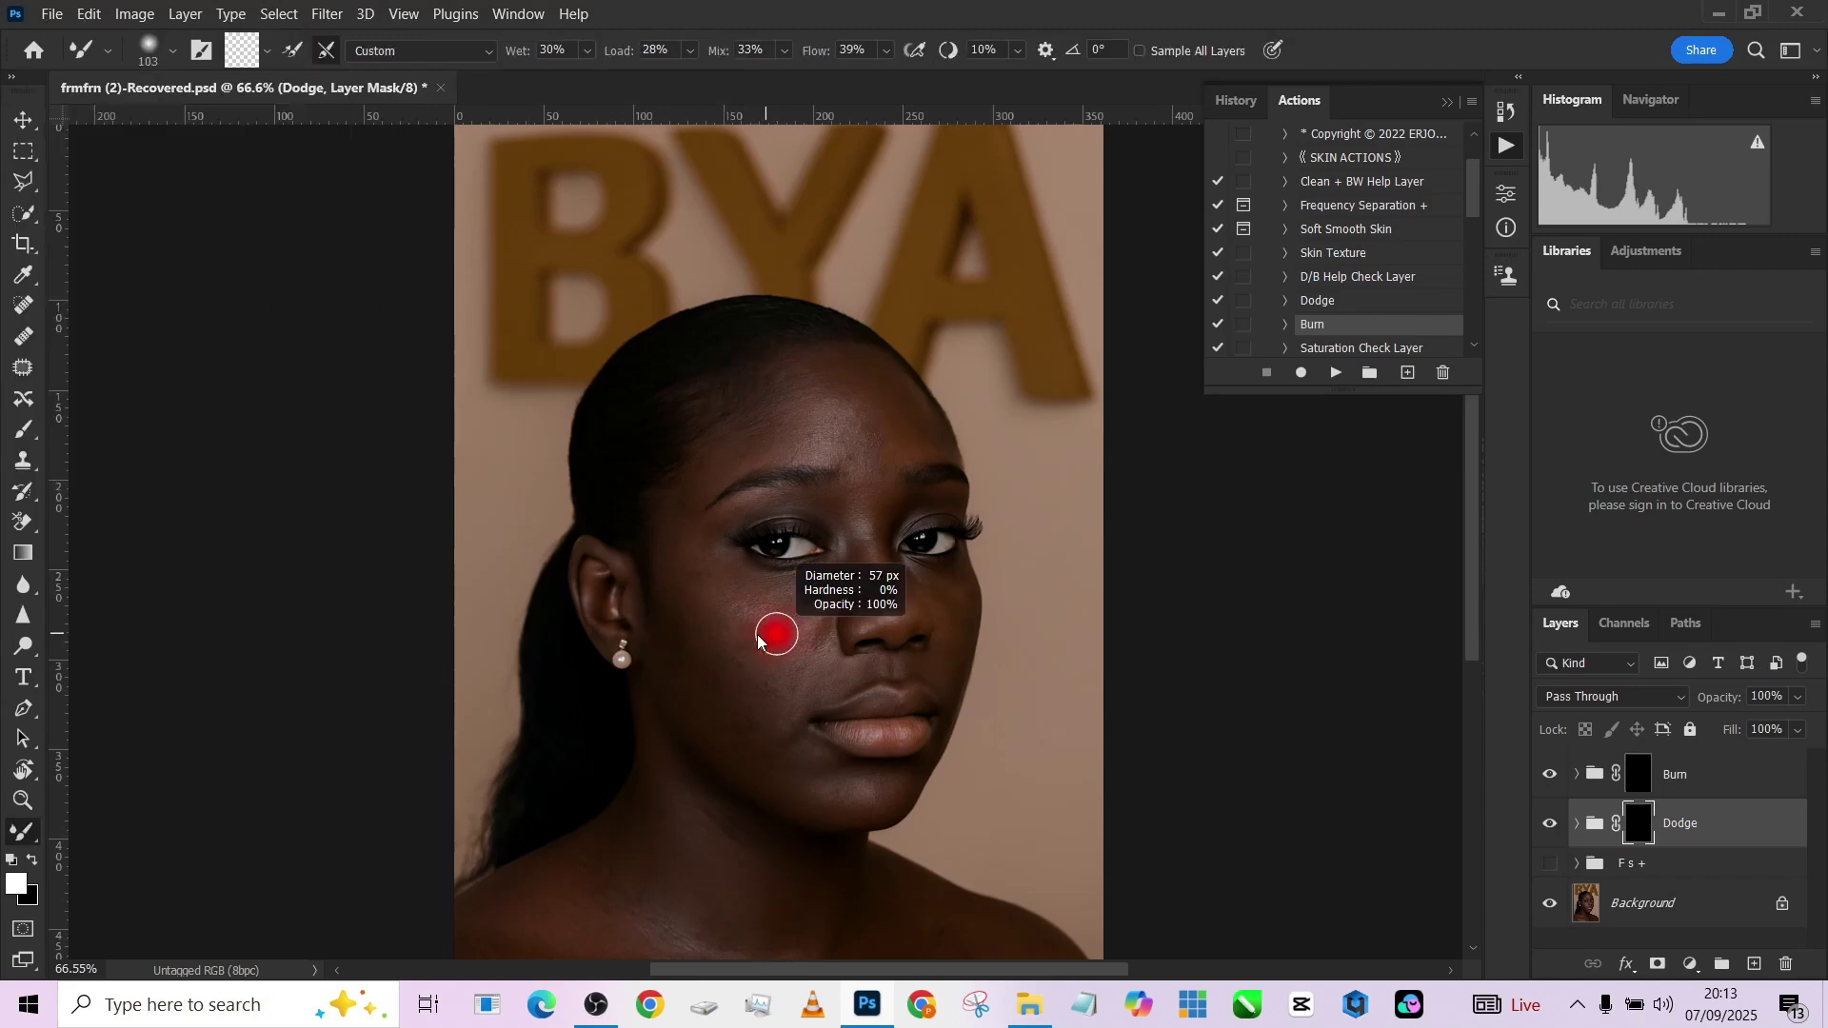
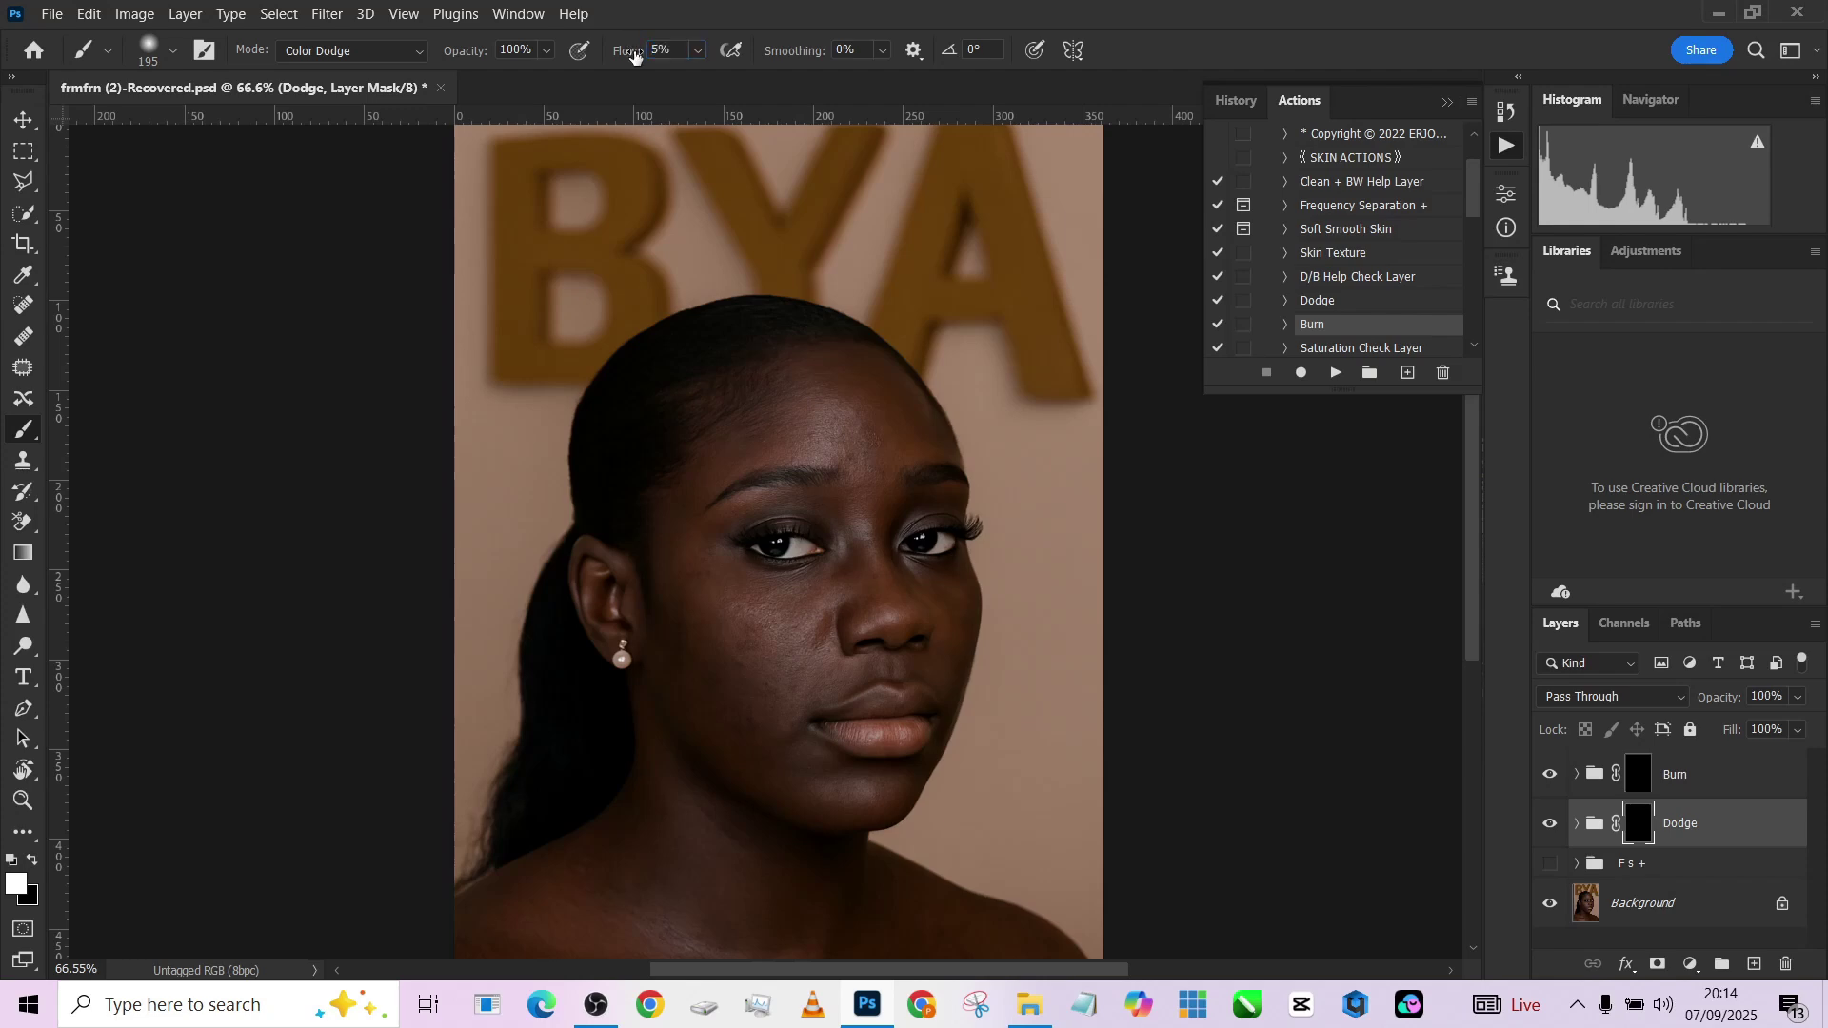
scroll(731, 483, "down", 4)
scroll(731, 851, "up", 3)
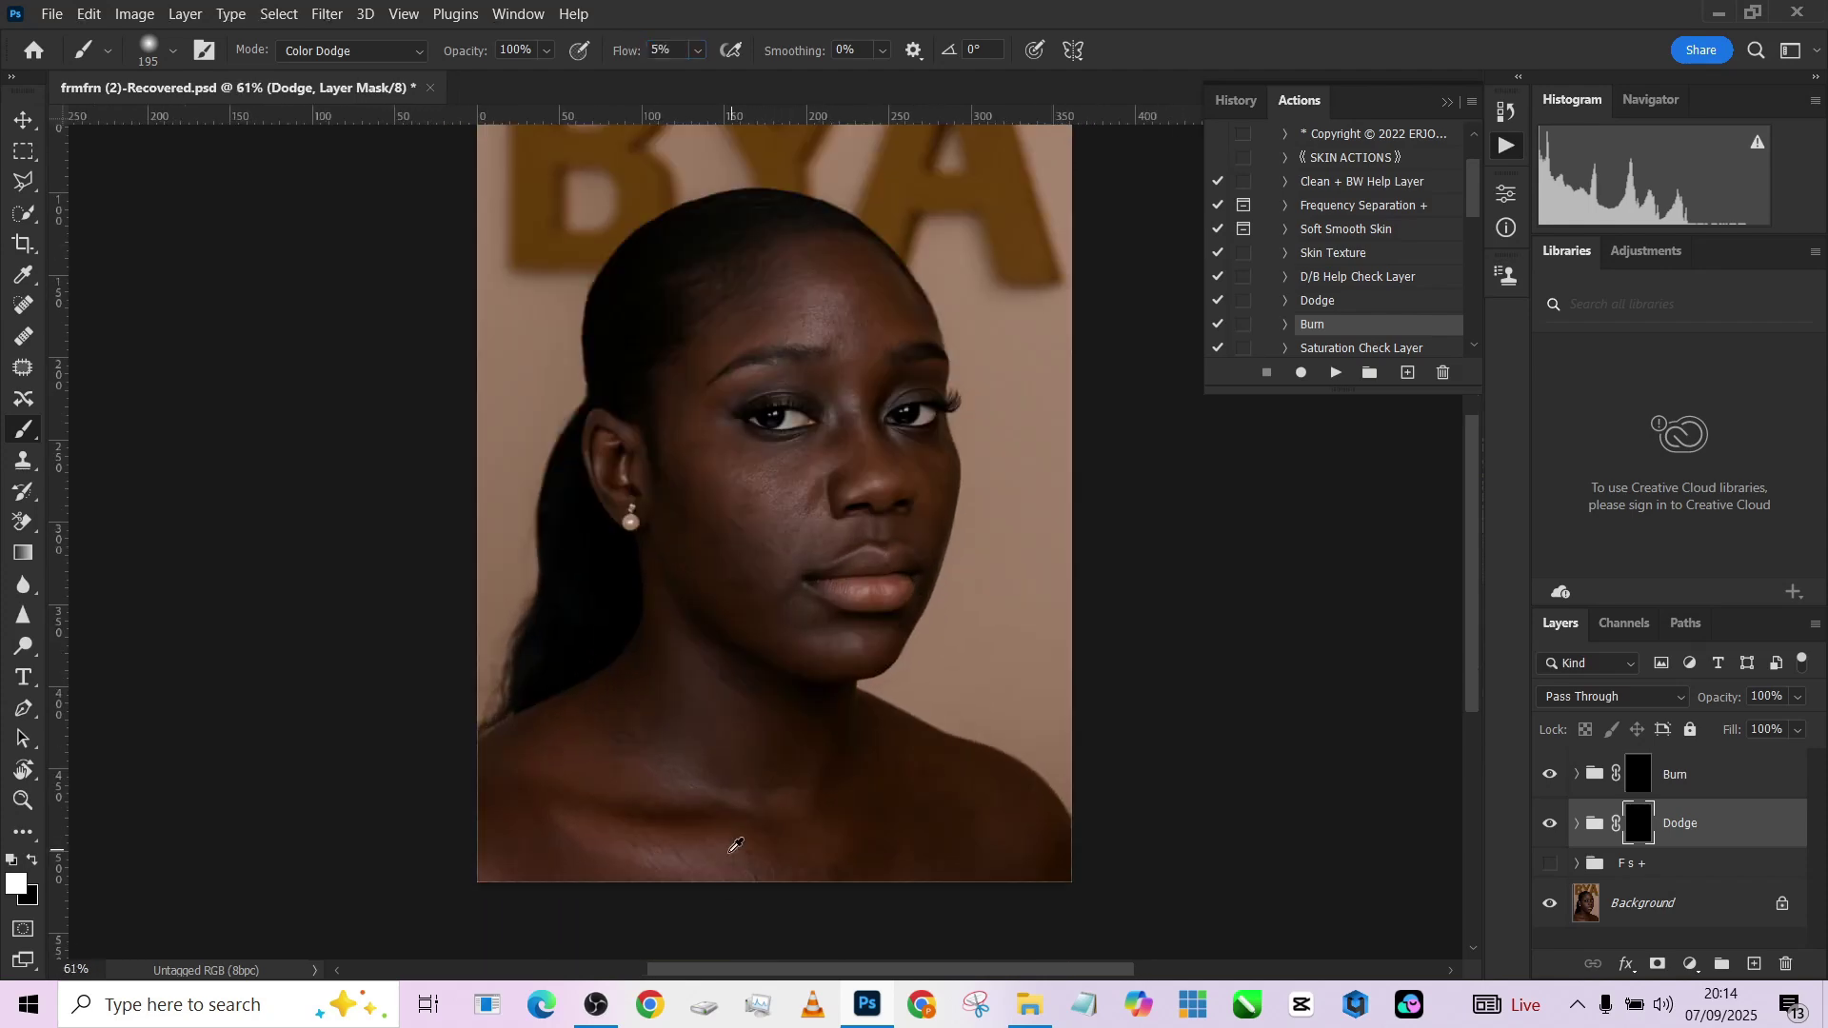
Try painting on the Dodge mask with the soft brush reduced to about 50 px, comparing with the Dodge group off and on.
key("bracketleft")
key("bracketleft")
key("bracketleft")
key("bracketleft")
key("bracketleft")
key("bracketleft")
key("bracketleft")
key("bracketleft")
left_click(1552, 827)
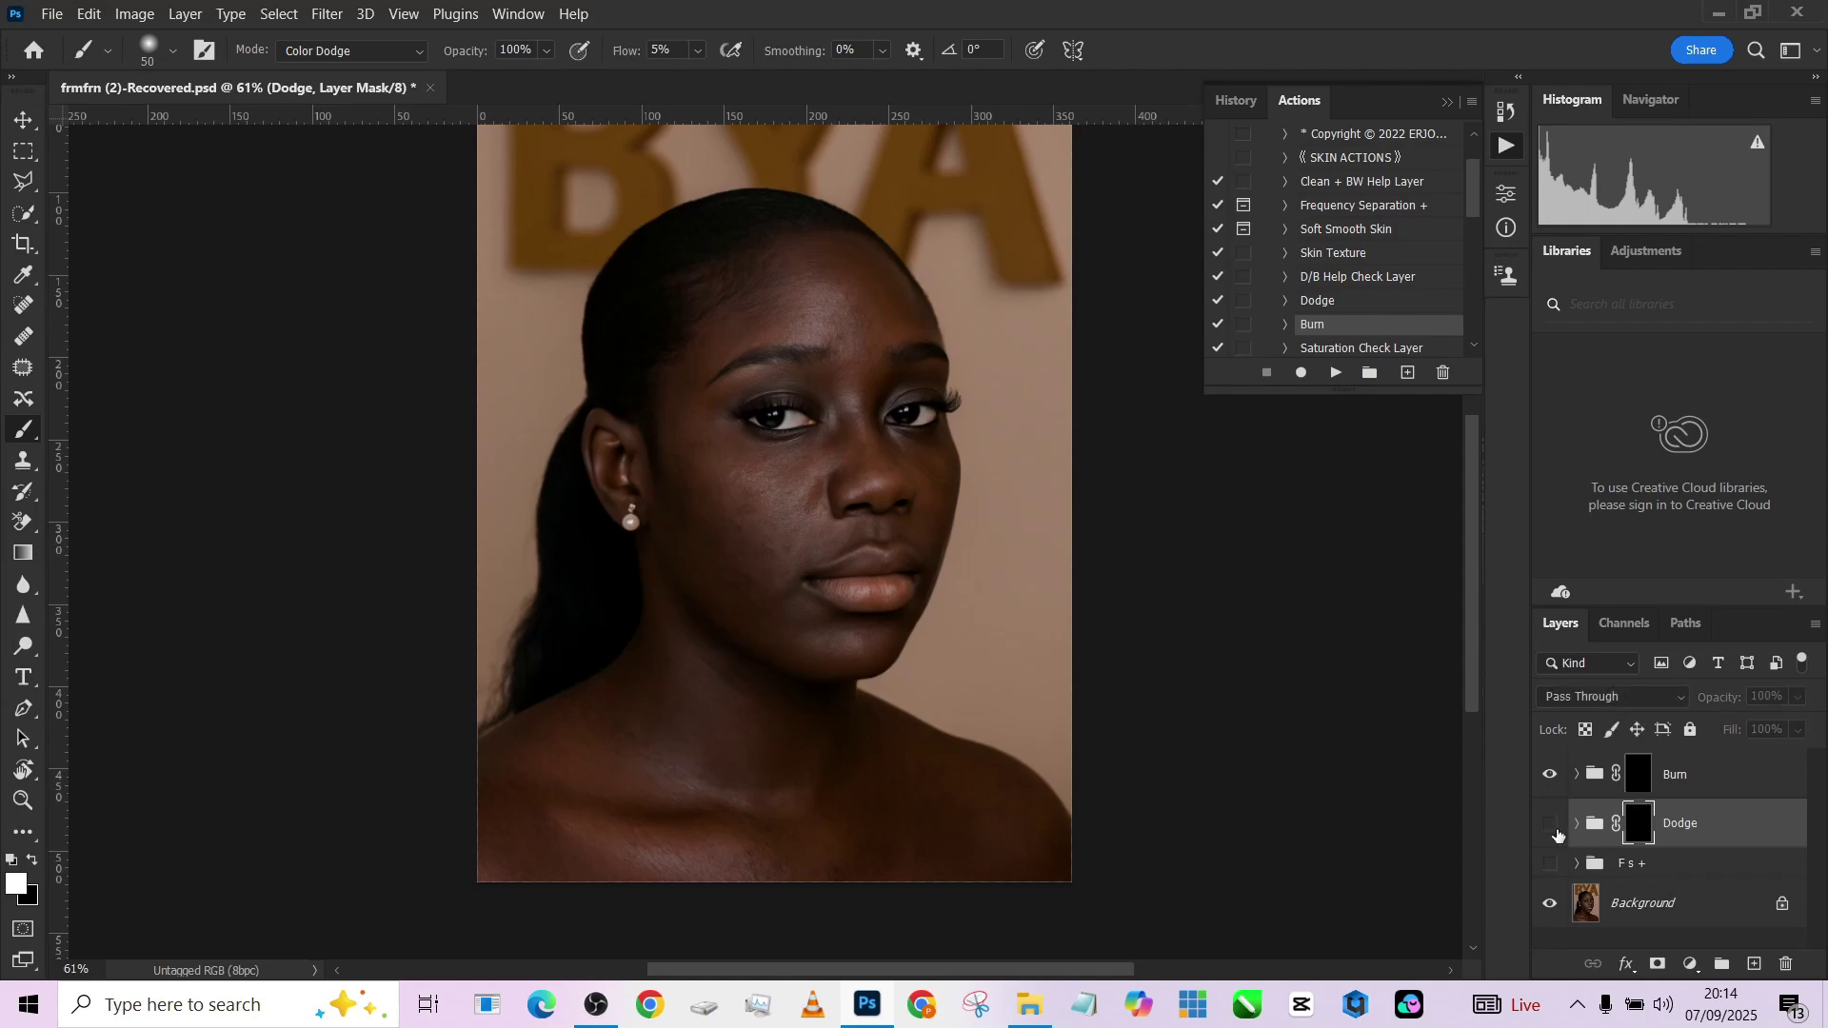
left_click(1554, 827)
left_click(862, 492)
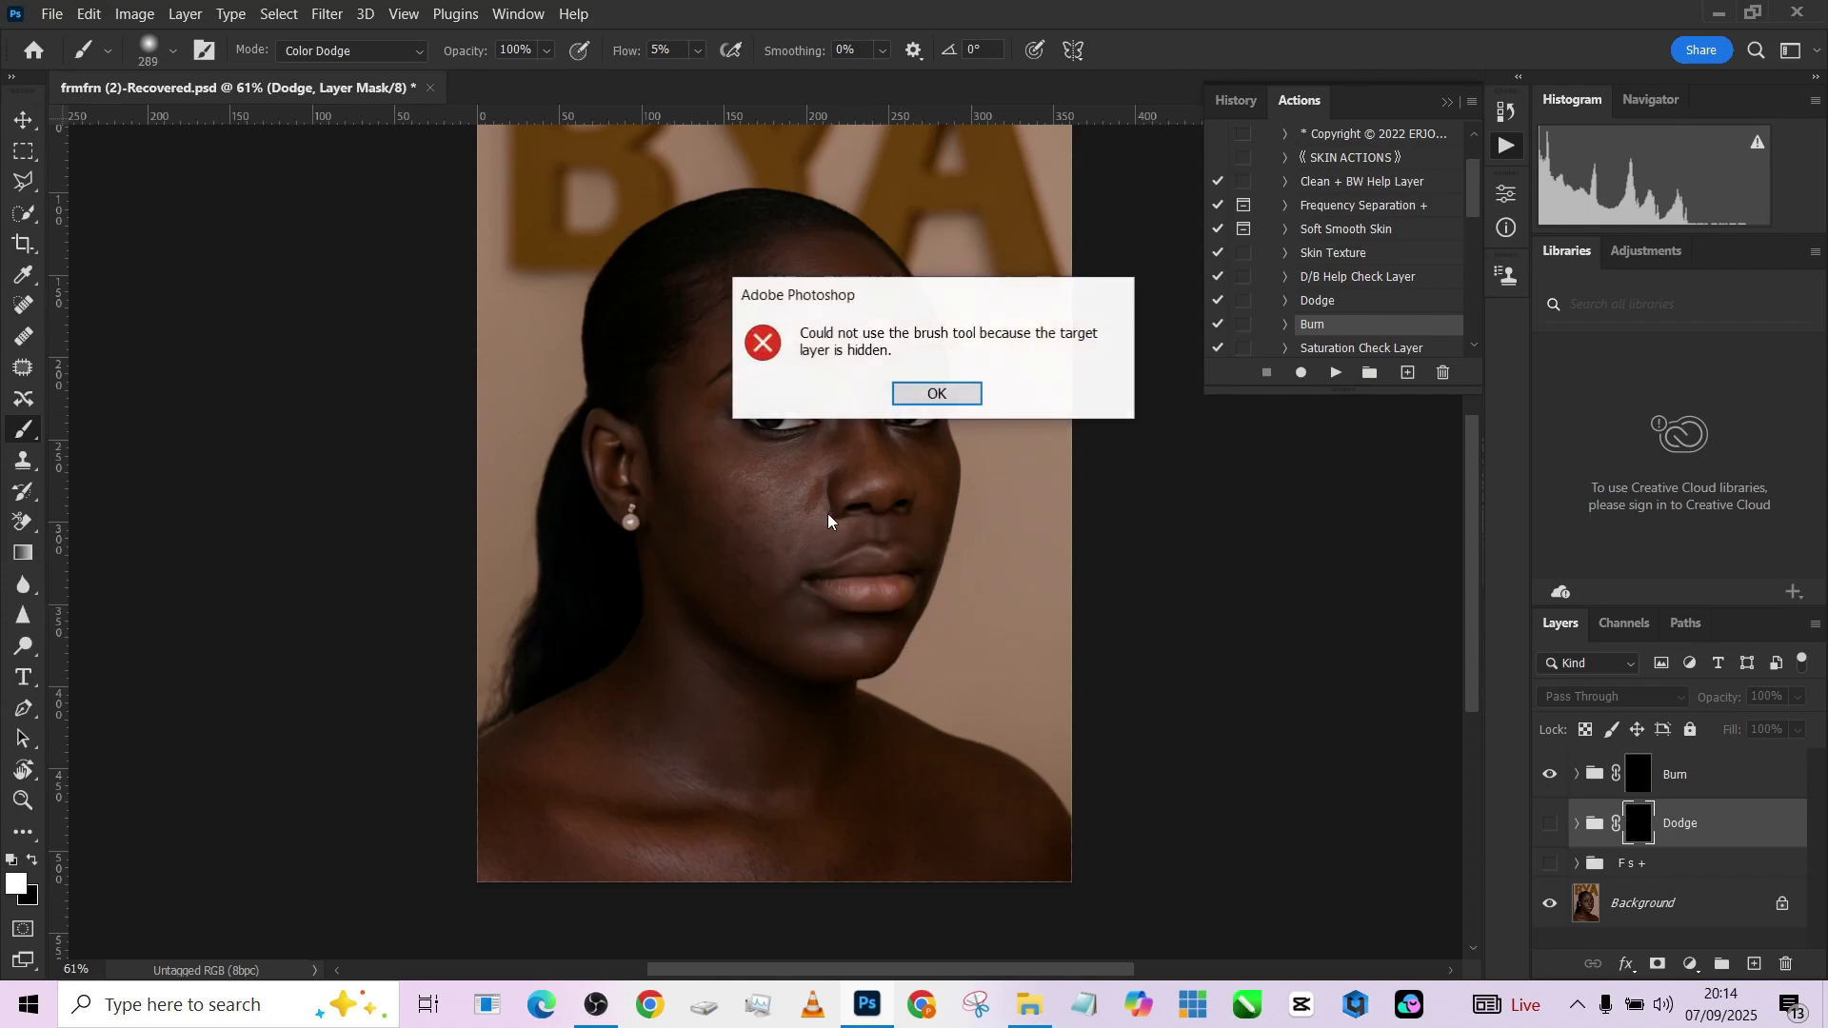
left_click(979, 393)
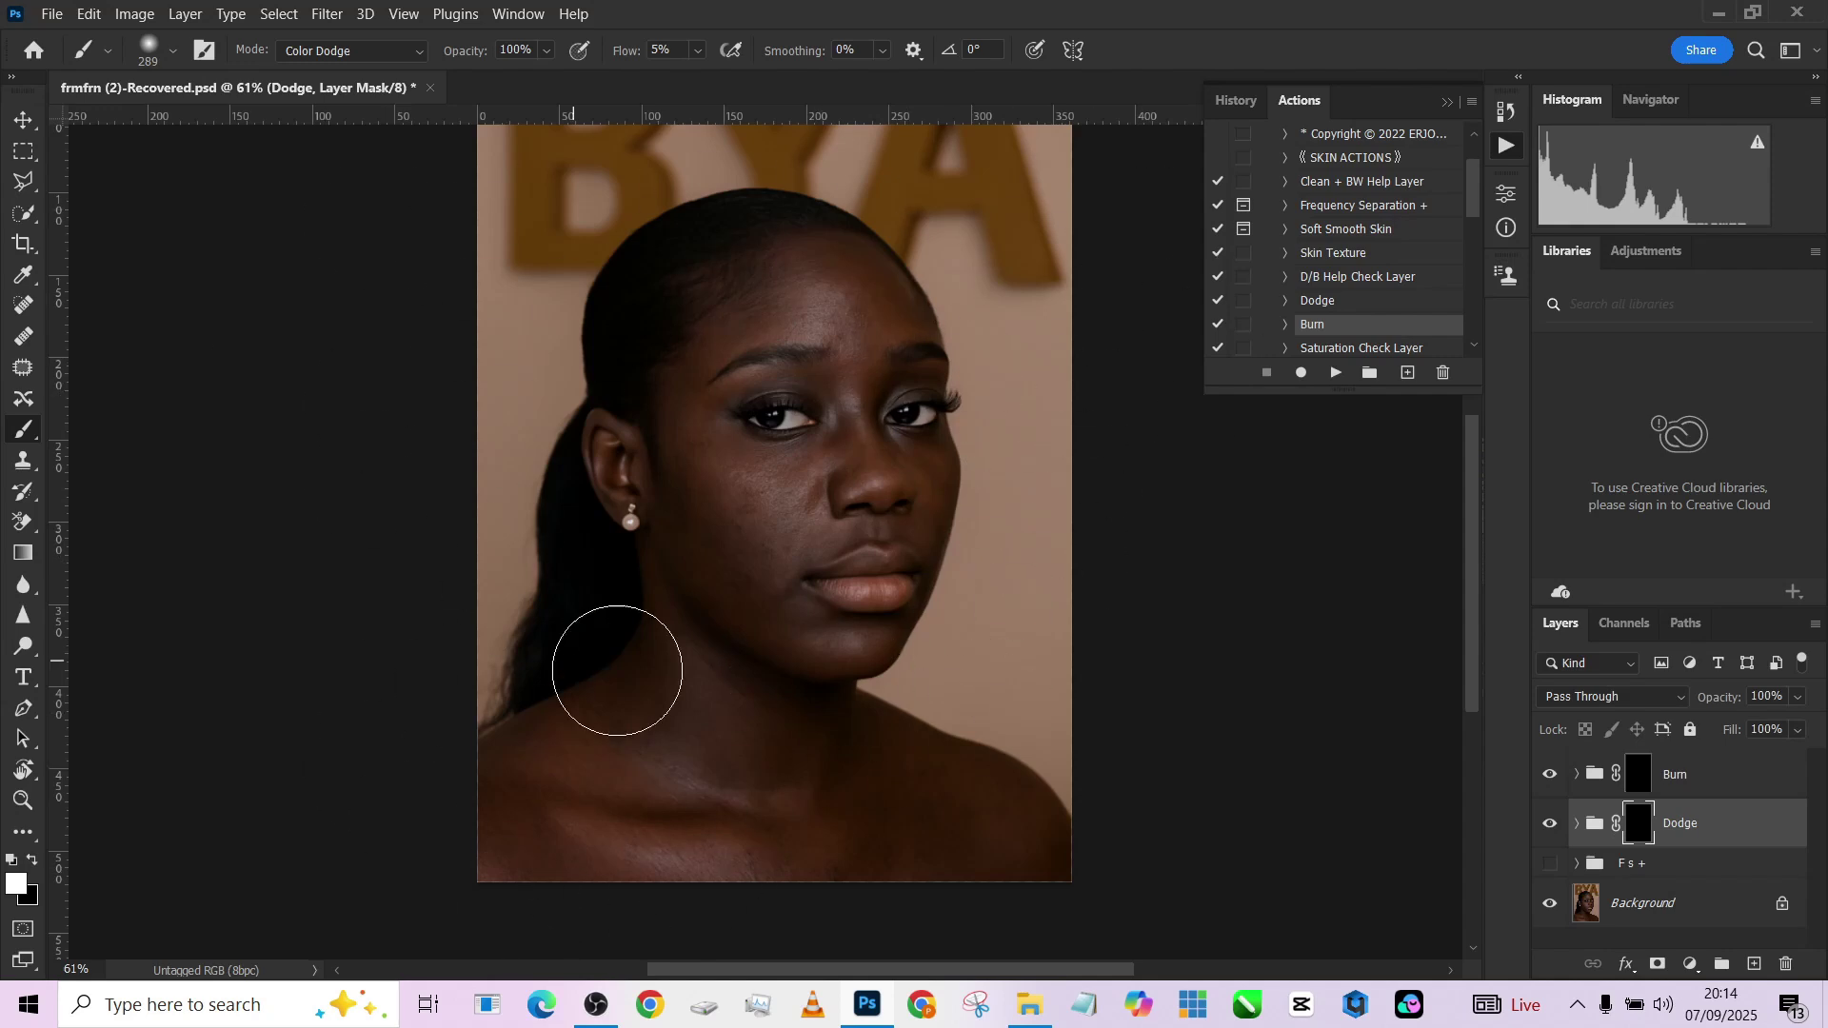
left_click(1548, 827)
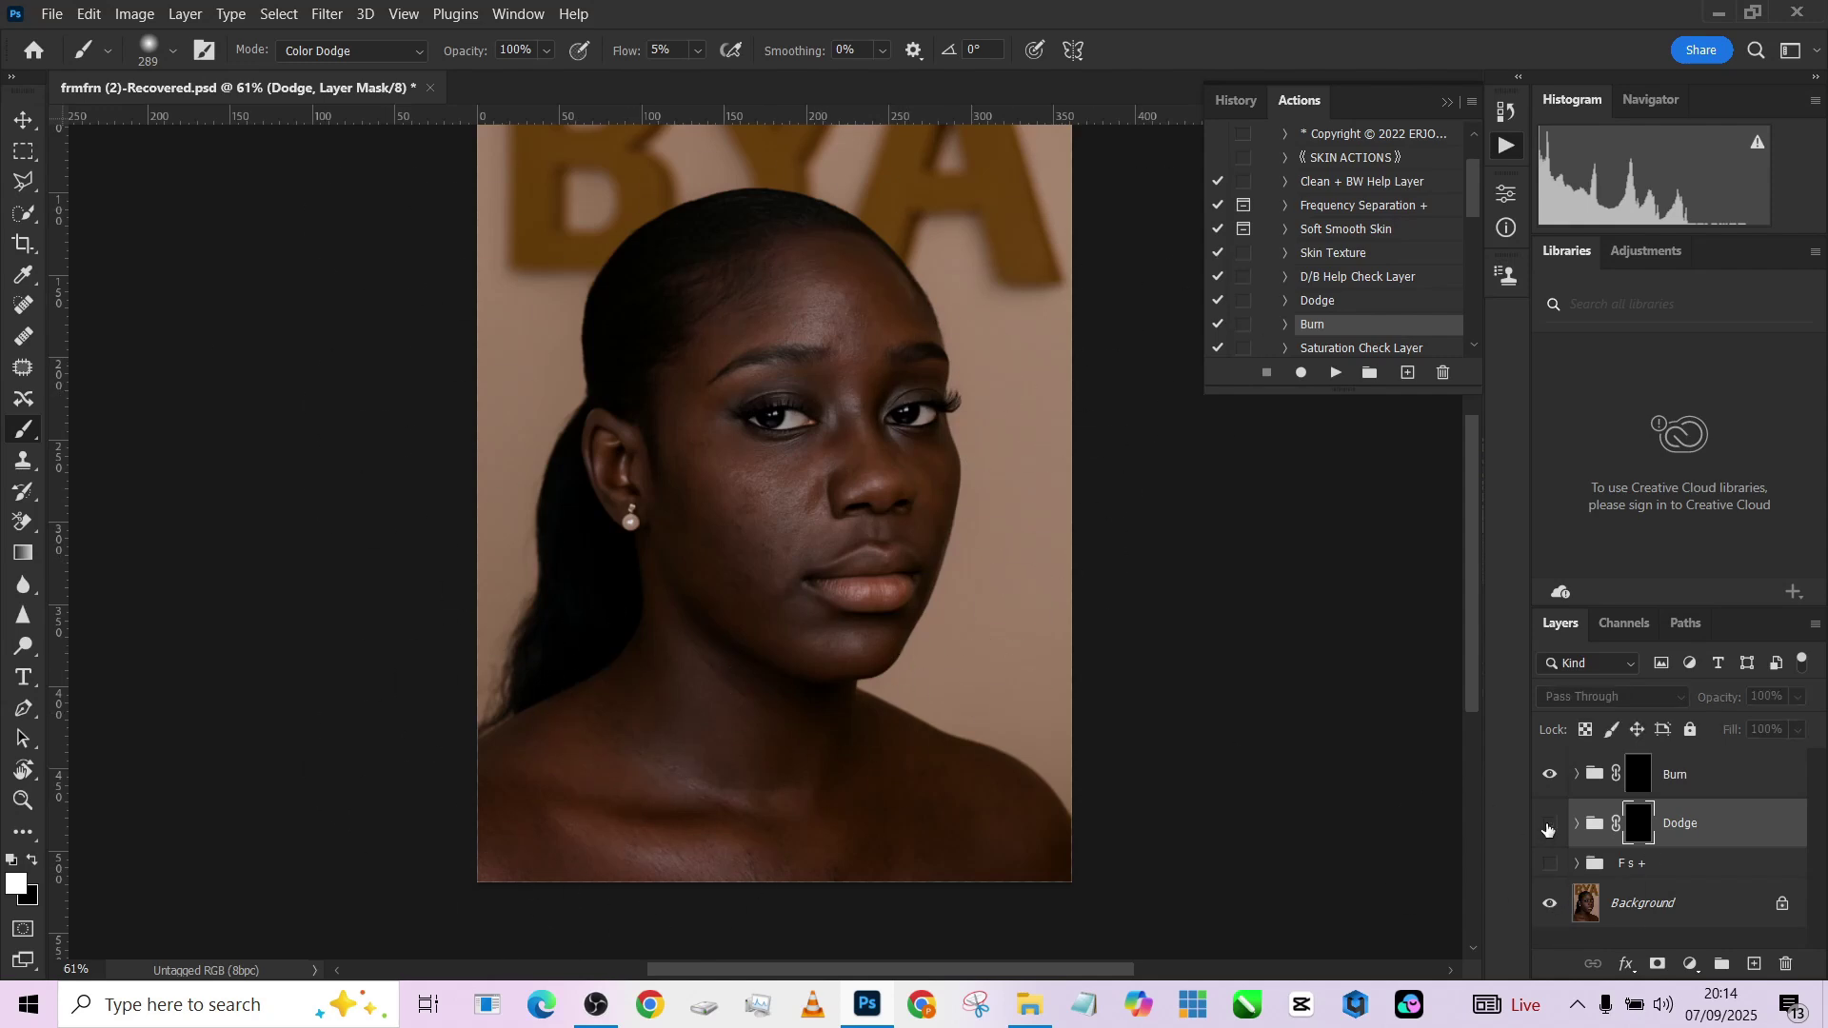
left_click(1549, 827)
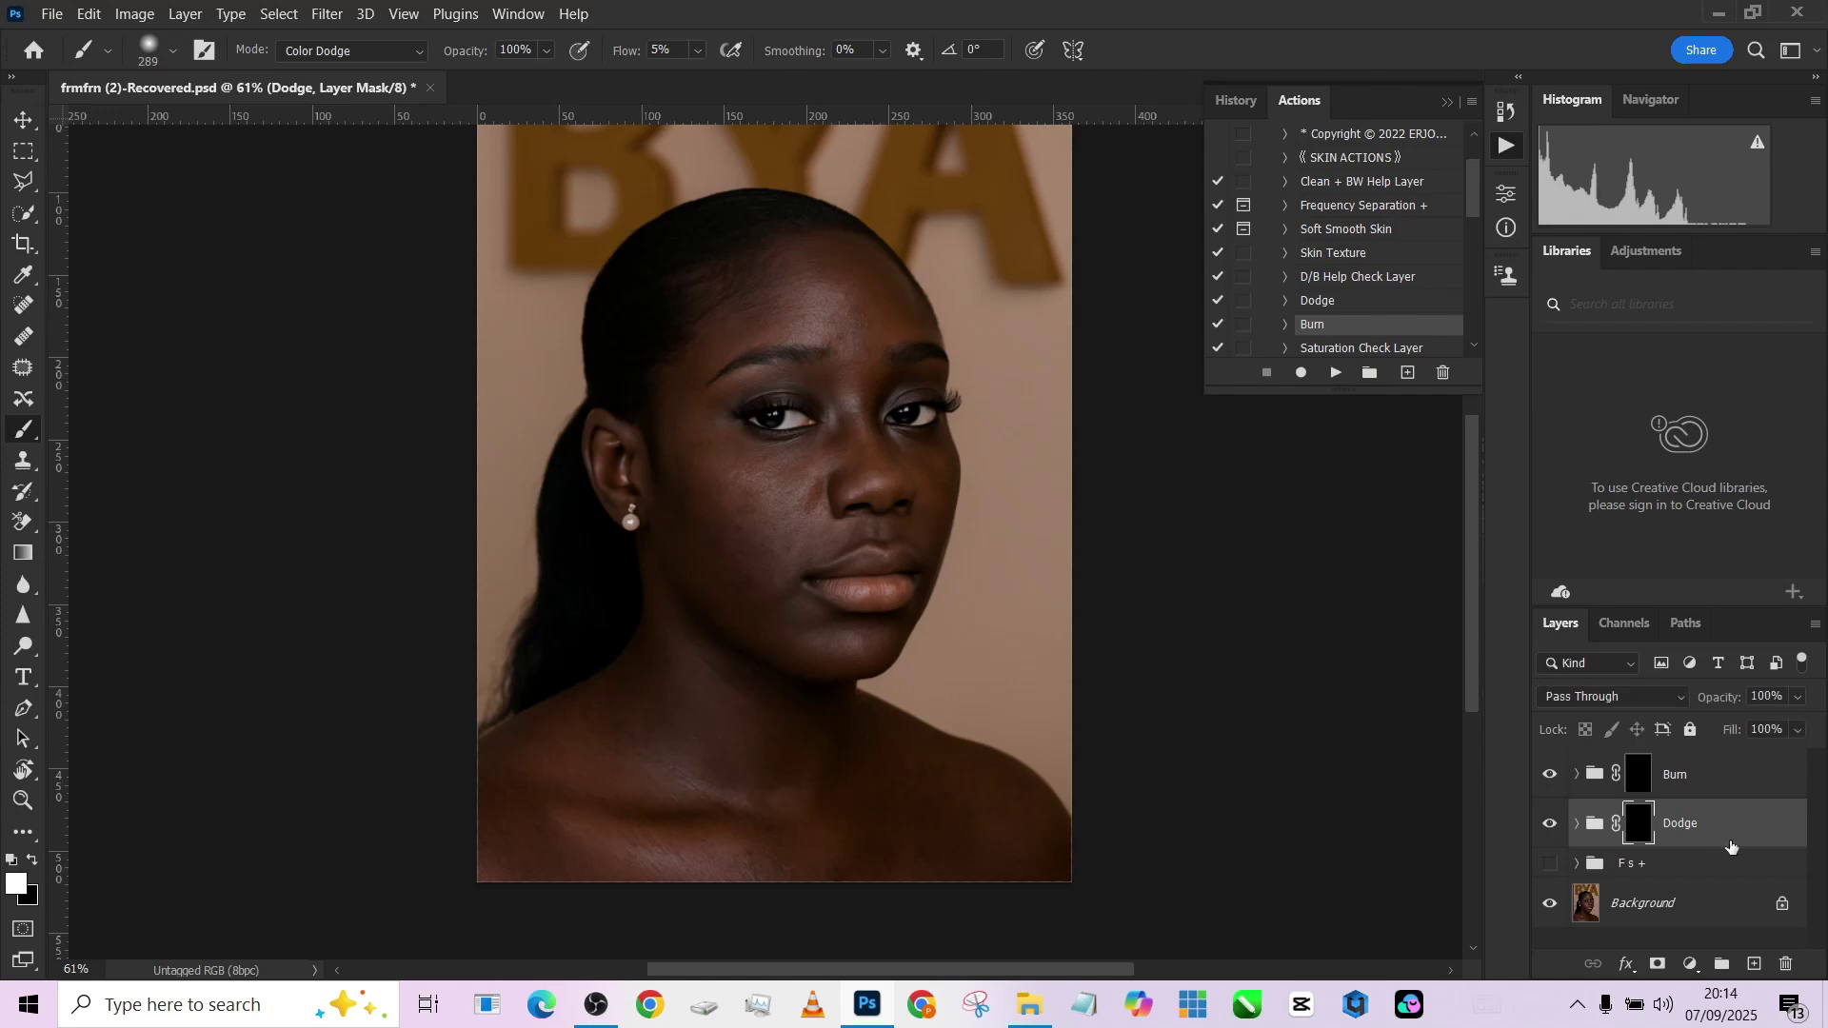
Delete the Dodge and Burn groups and recreate them directly above the Background with the Dodge and Burn actions.
mouse_move(1731, 846)
left_mouse_down()
mouse_move(1757, 952)
mouse_move(1786, 963)
left_mouse_up()
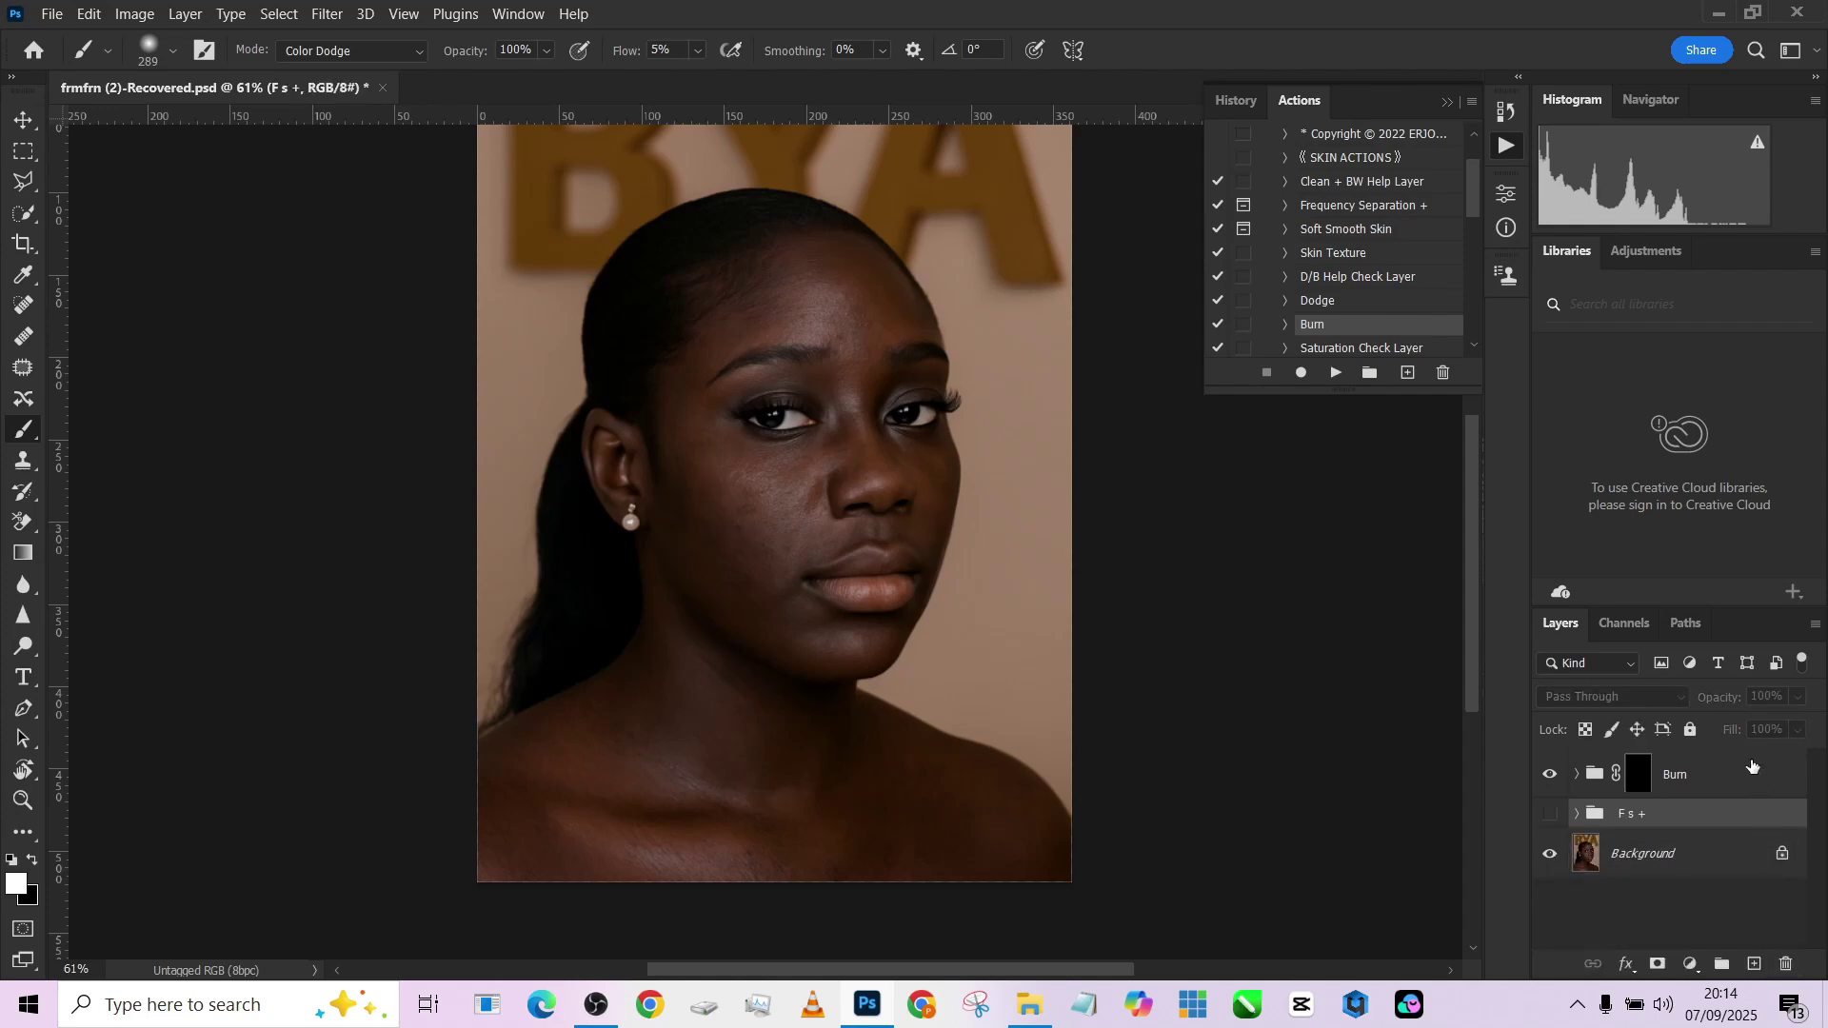
left_click_drag(1752, 766, 1789, 962)
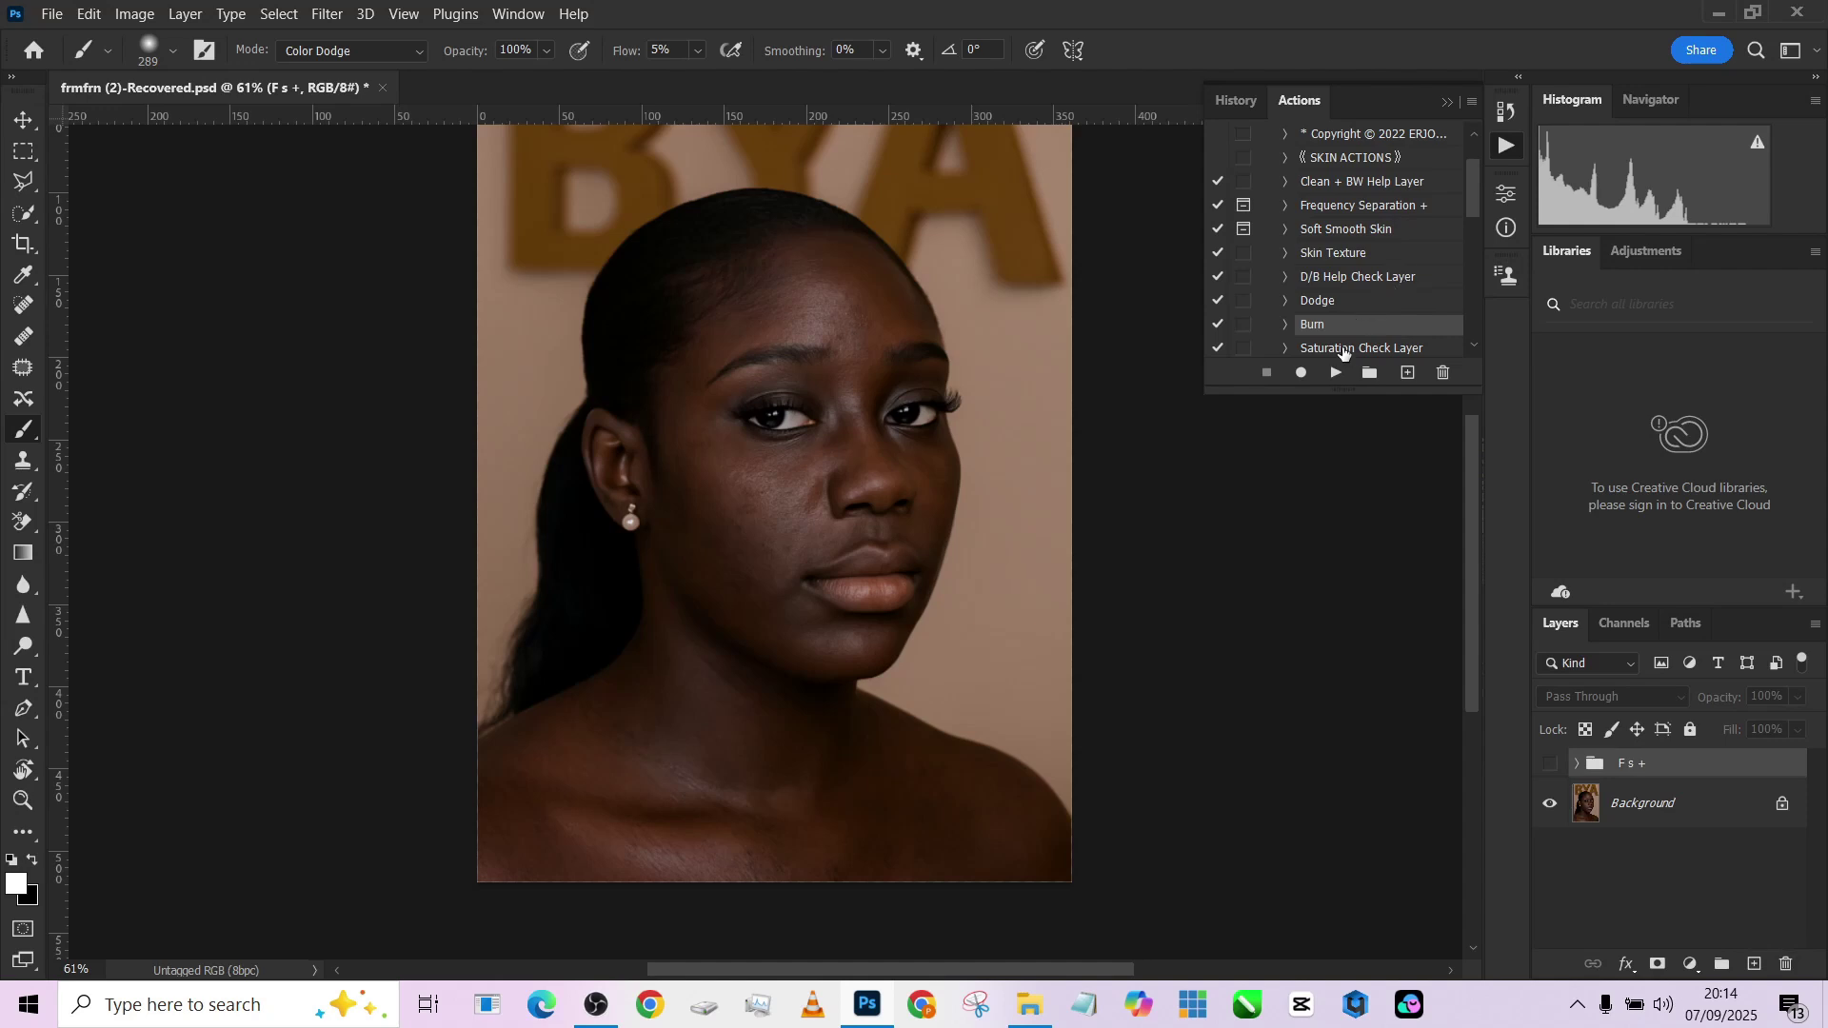
left_click(1323, 303)
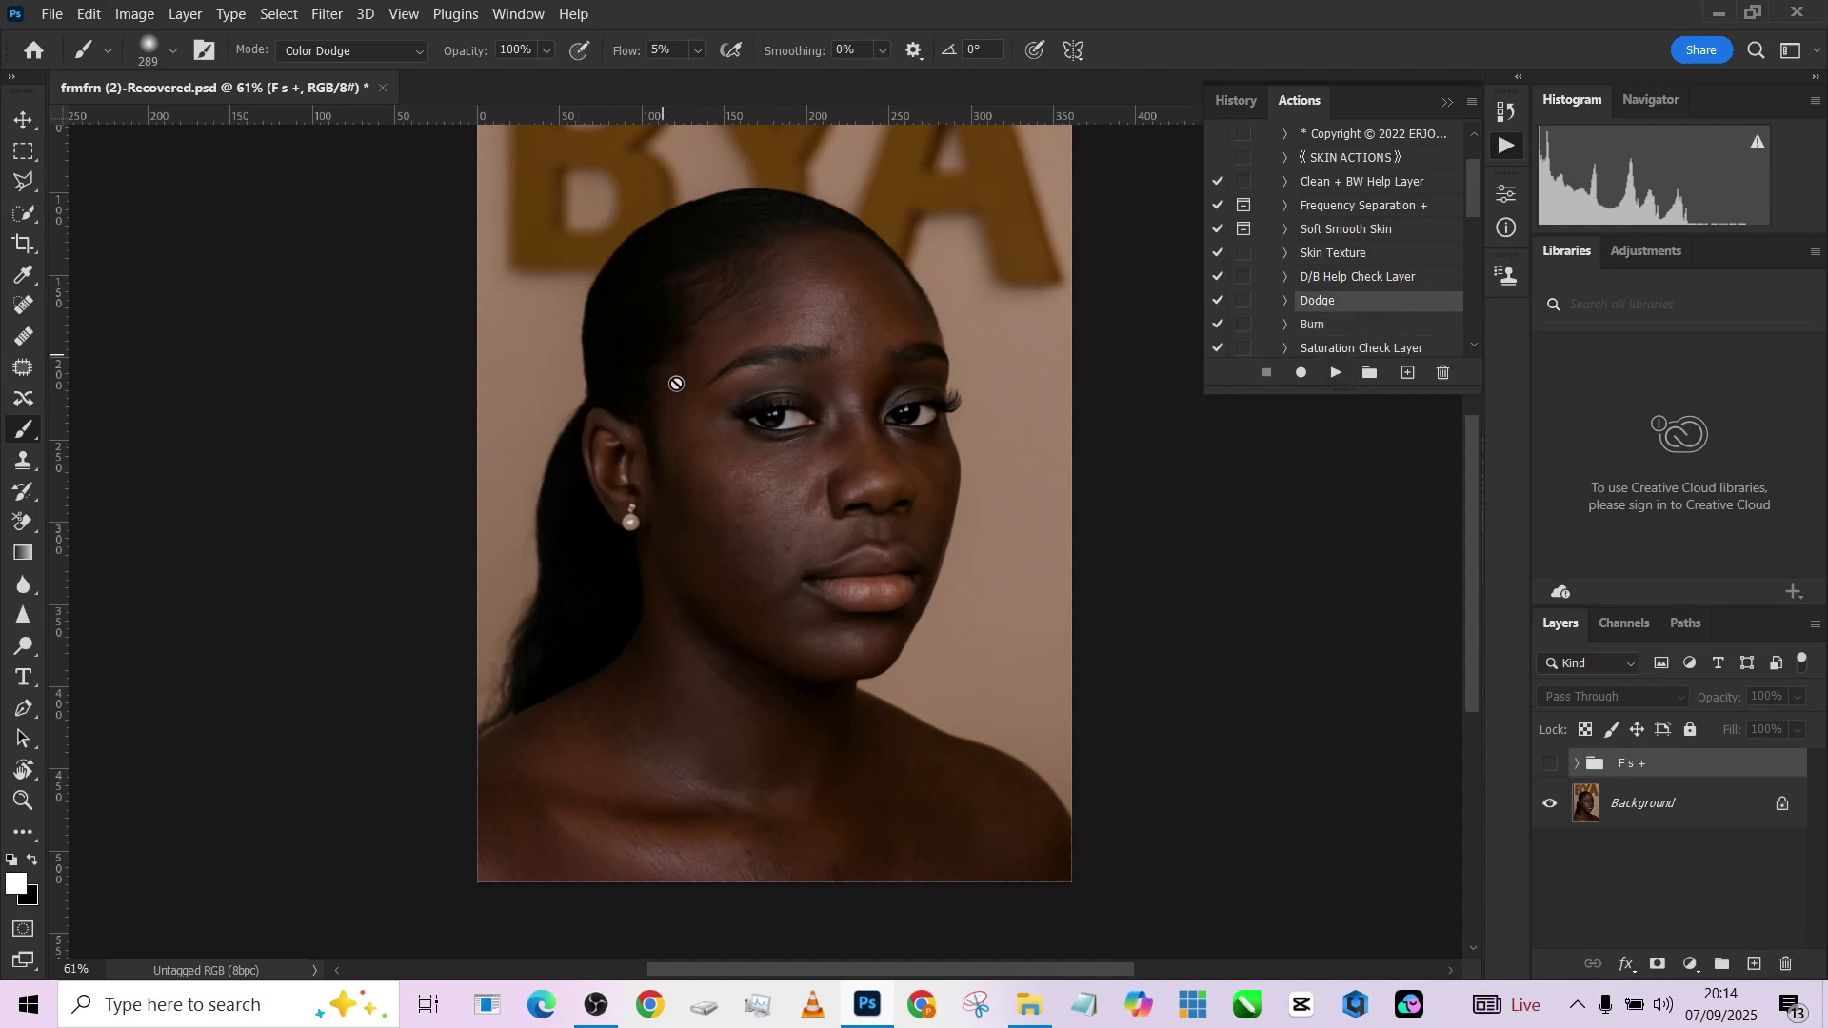
left_click(1659, 812)
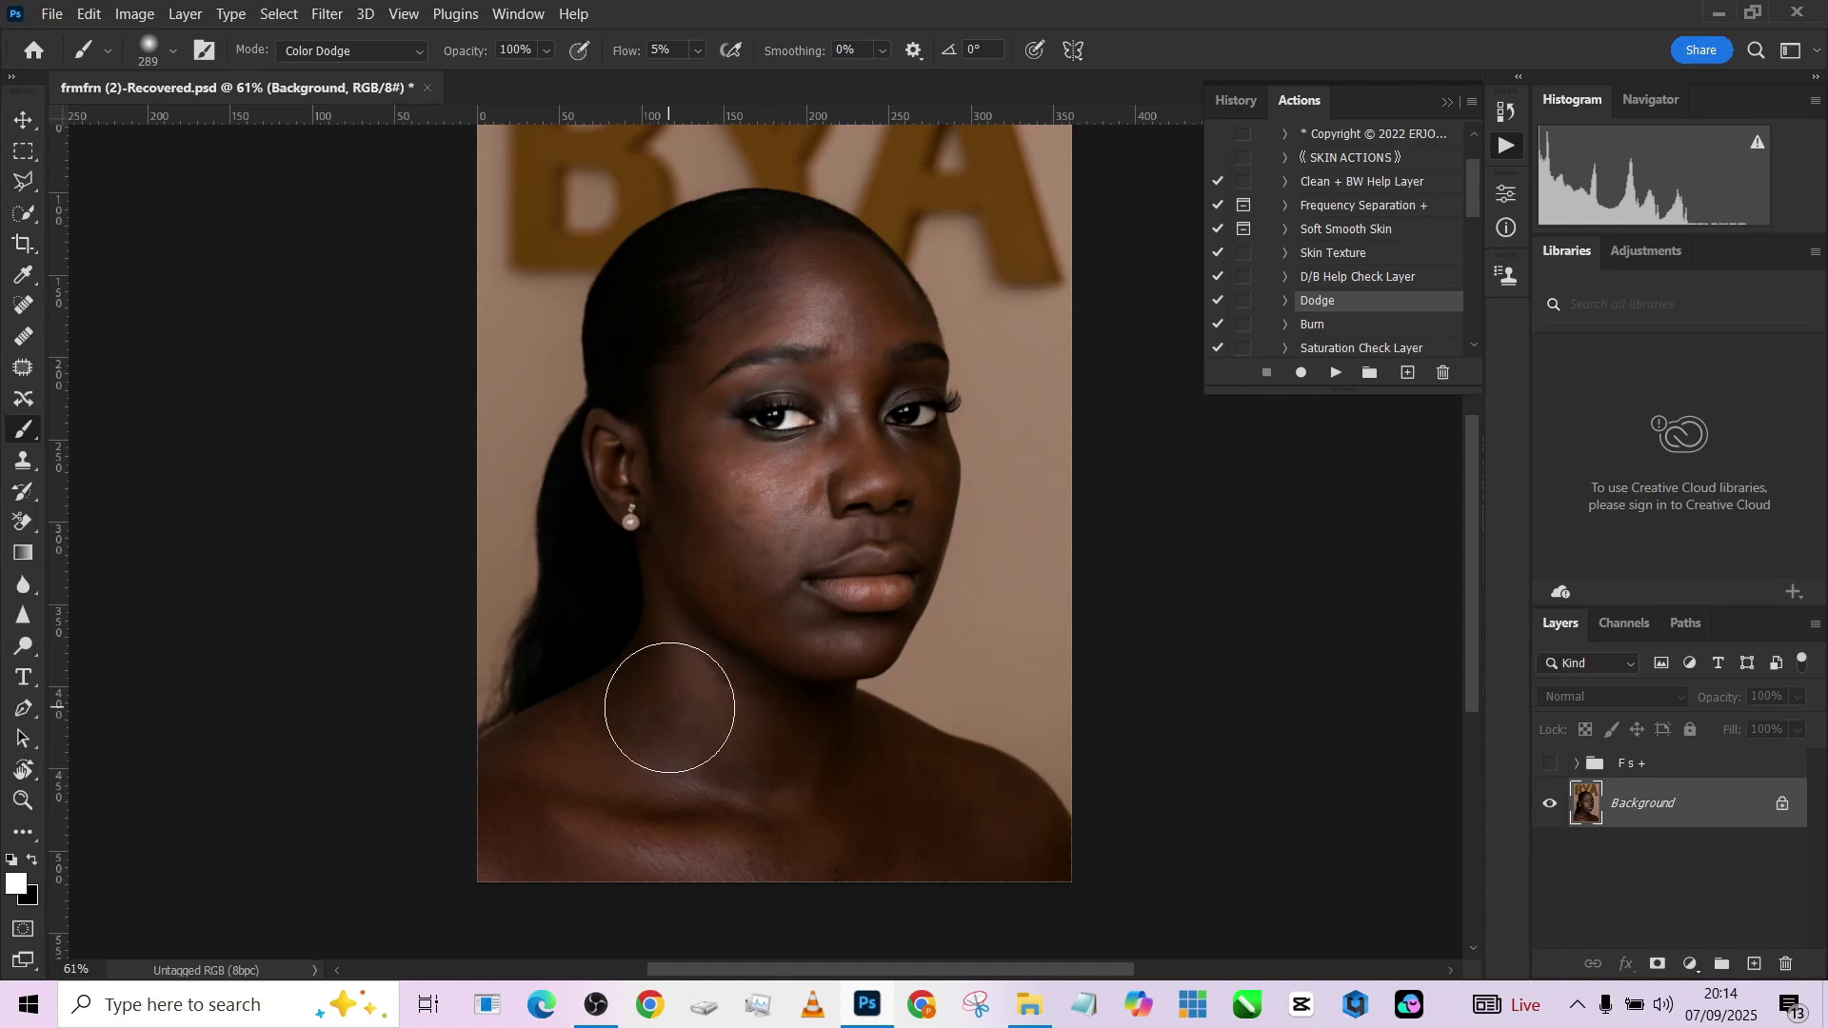
key("ctrl+z")
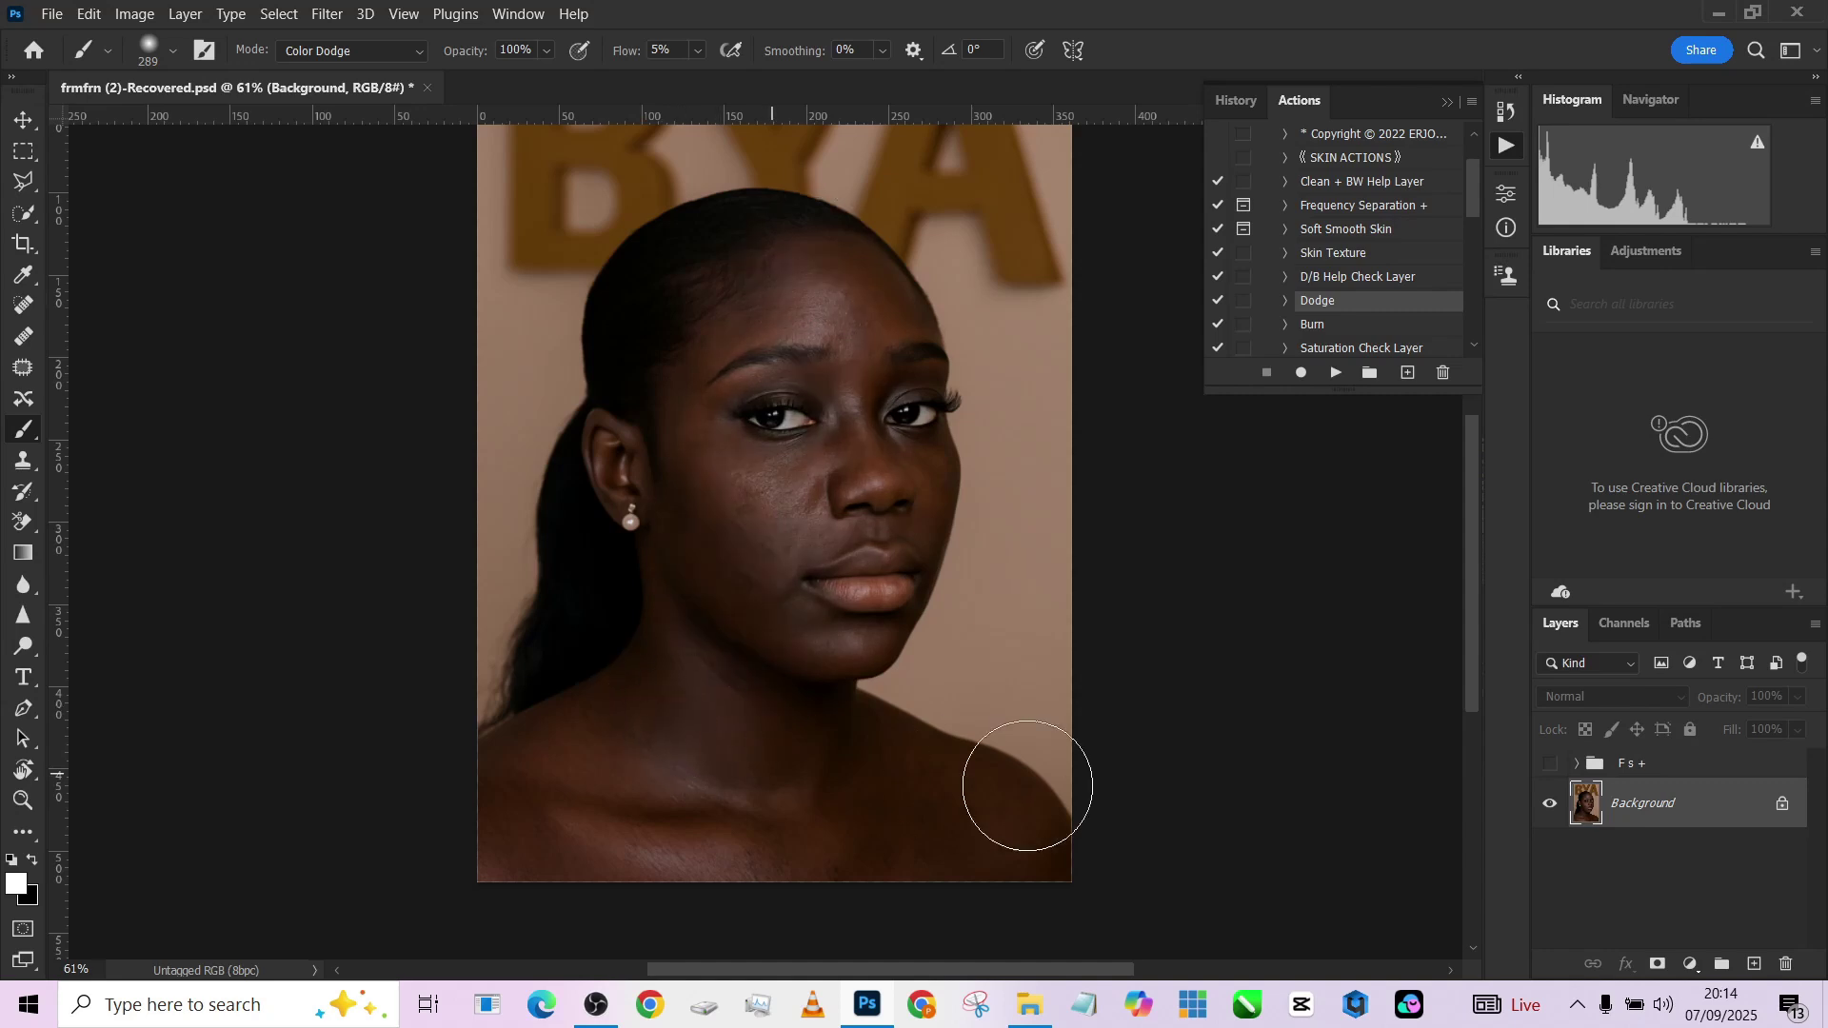
left_click(1340, 372)
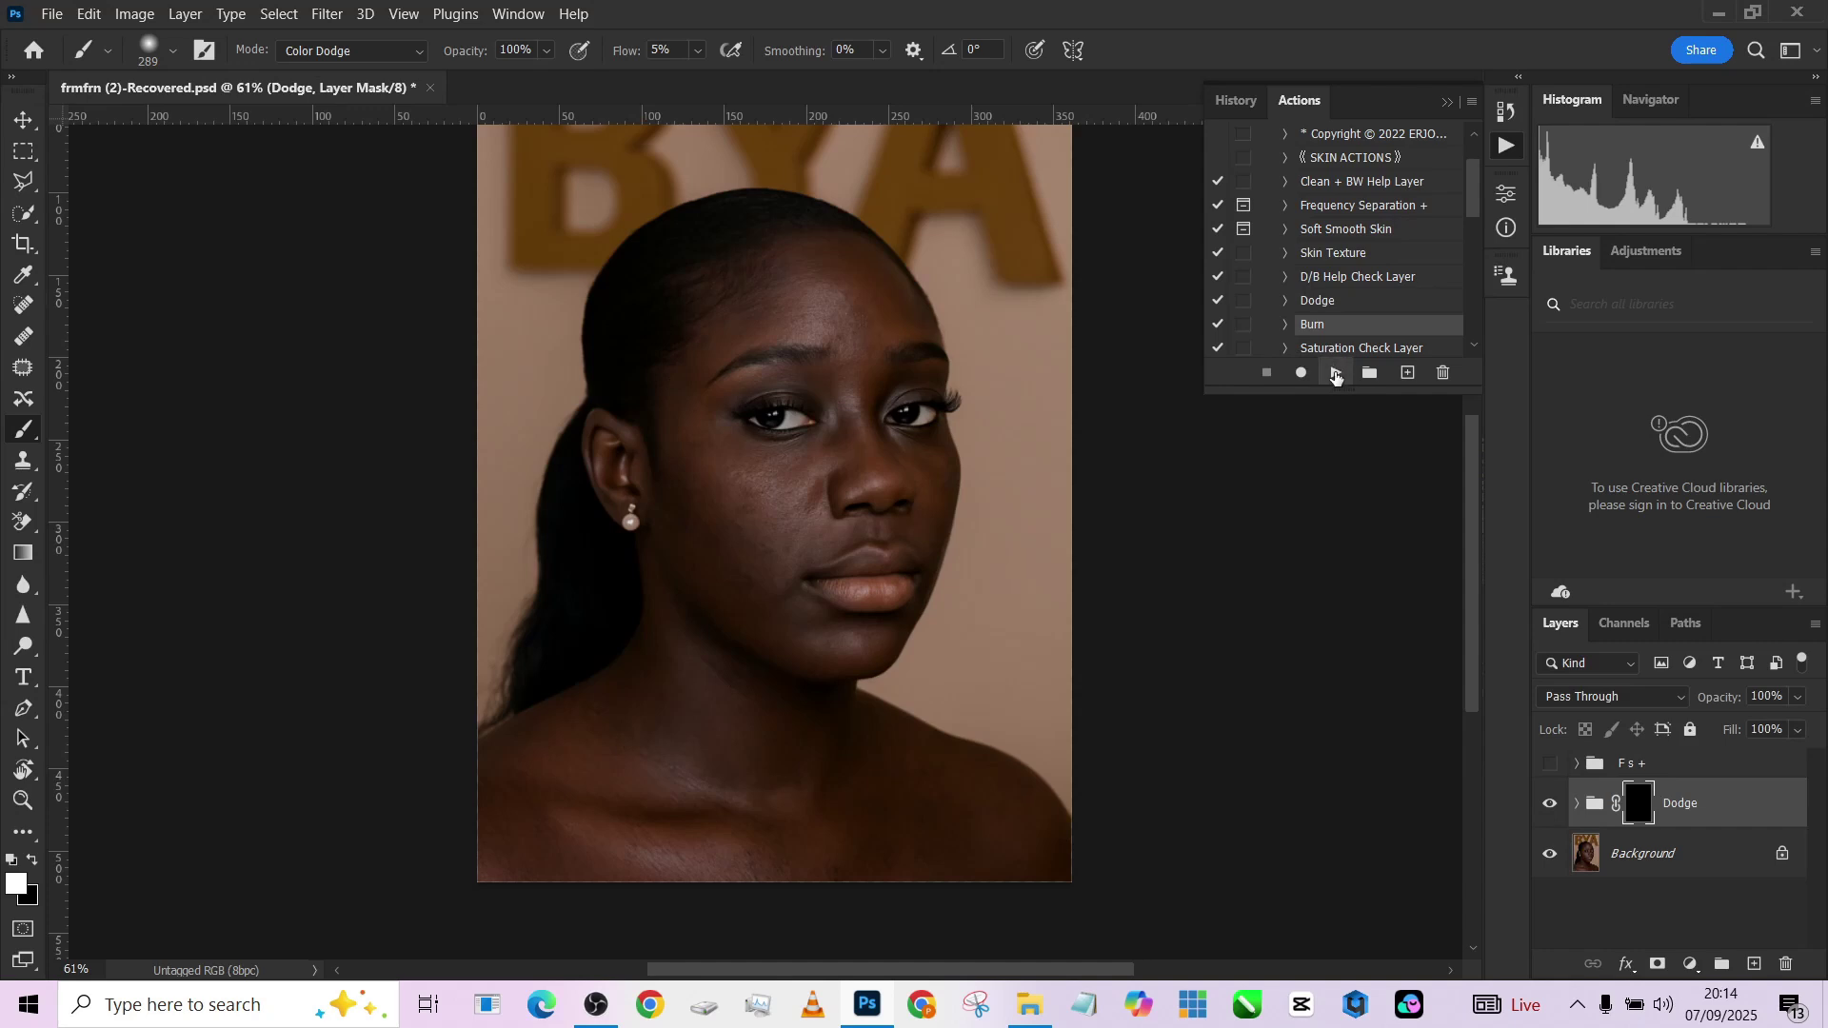
left_click(1336, 373)
Set the brush mode to Normal and dodge the collarbone and upper chest on the Dodge mask with a 45 to 63 px brush.
left_click(340, 51)
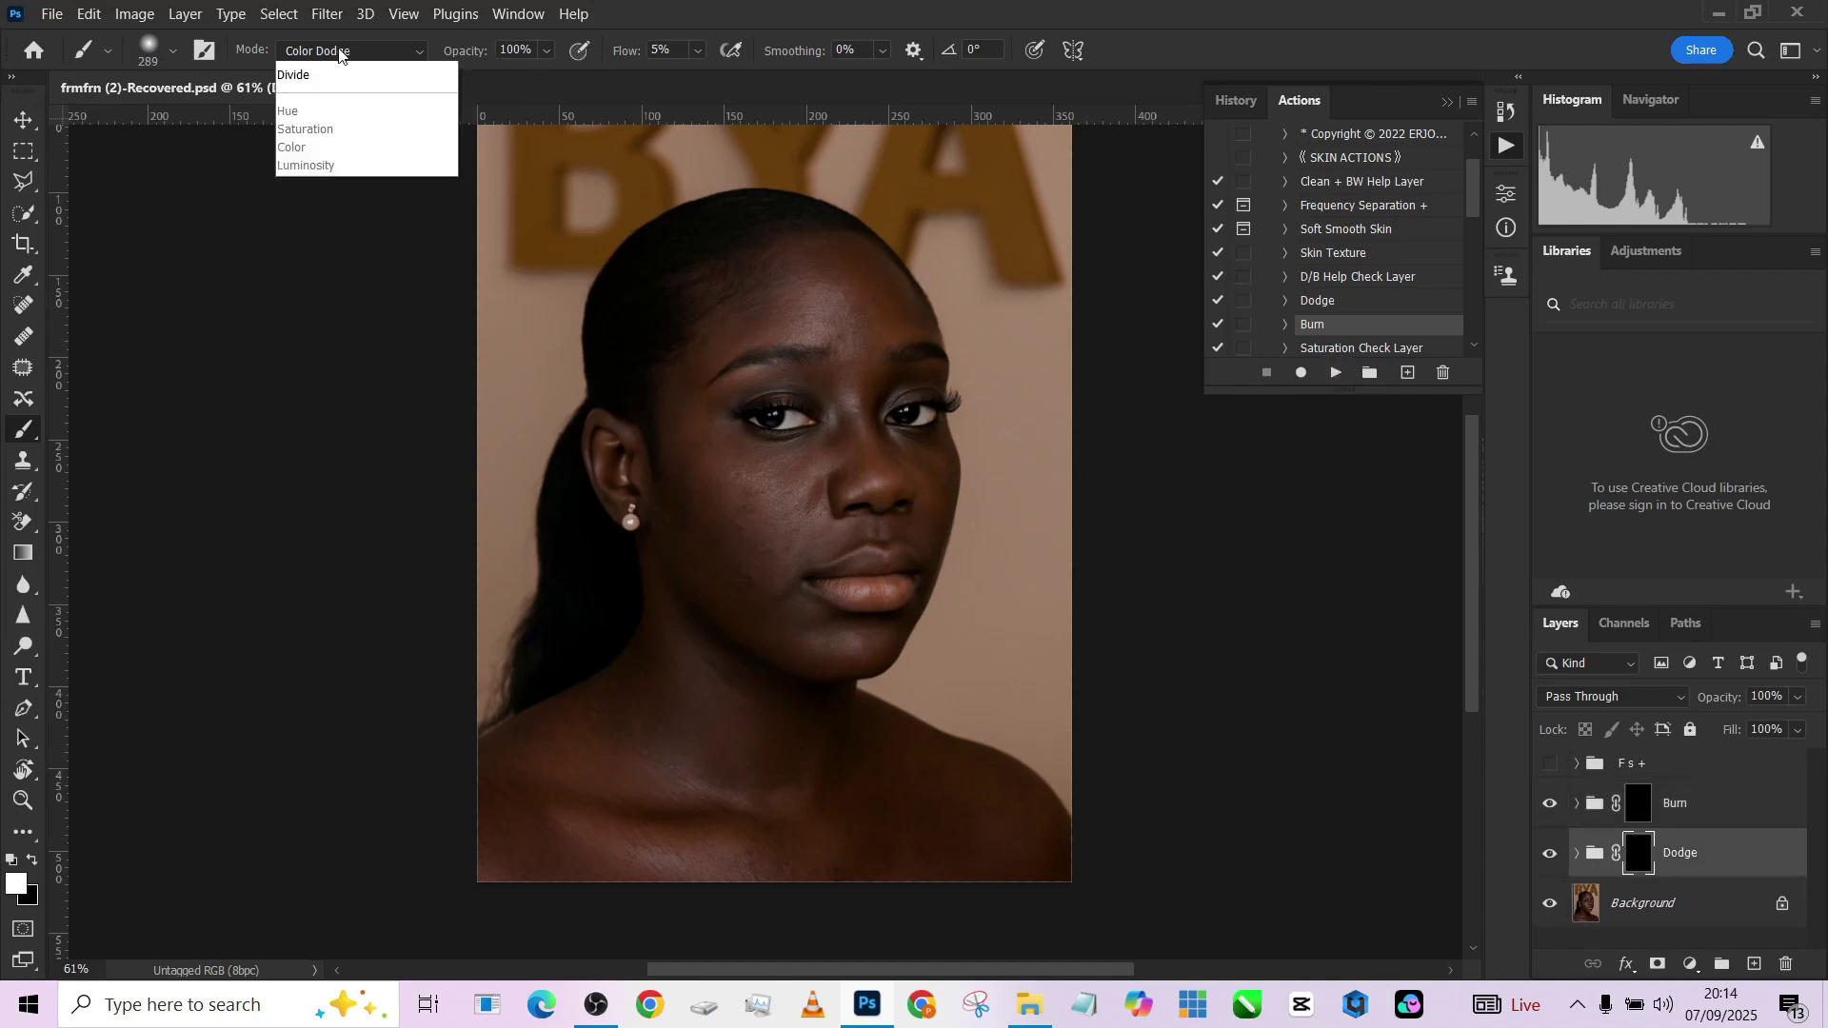
left_click(335, 74)
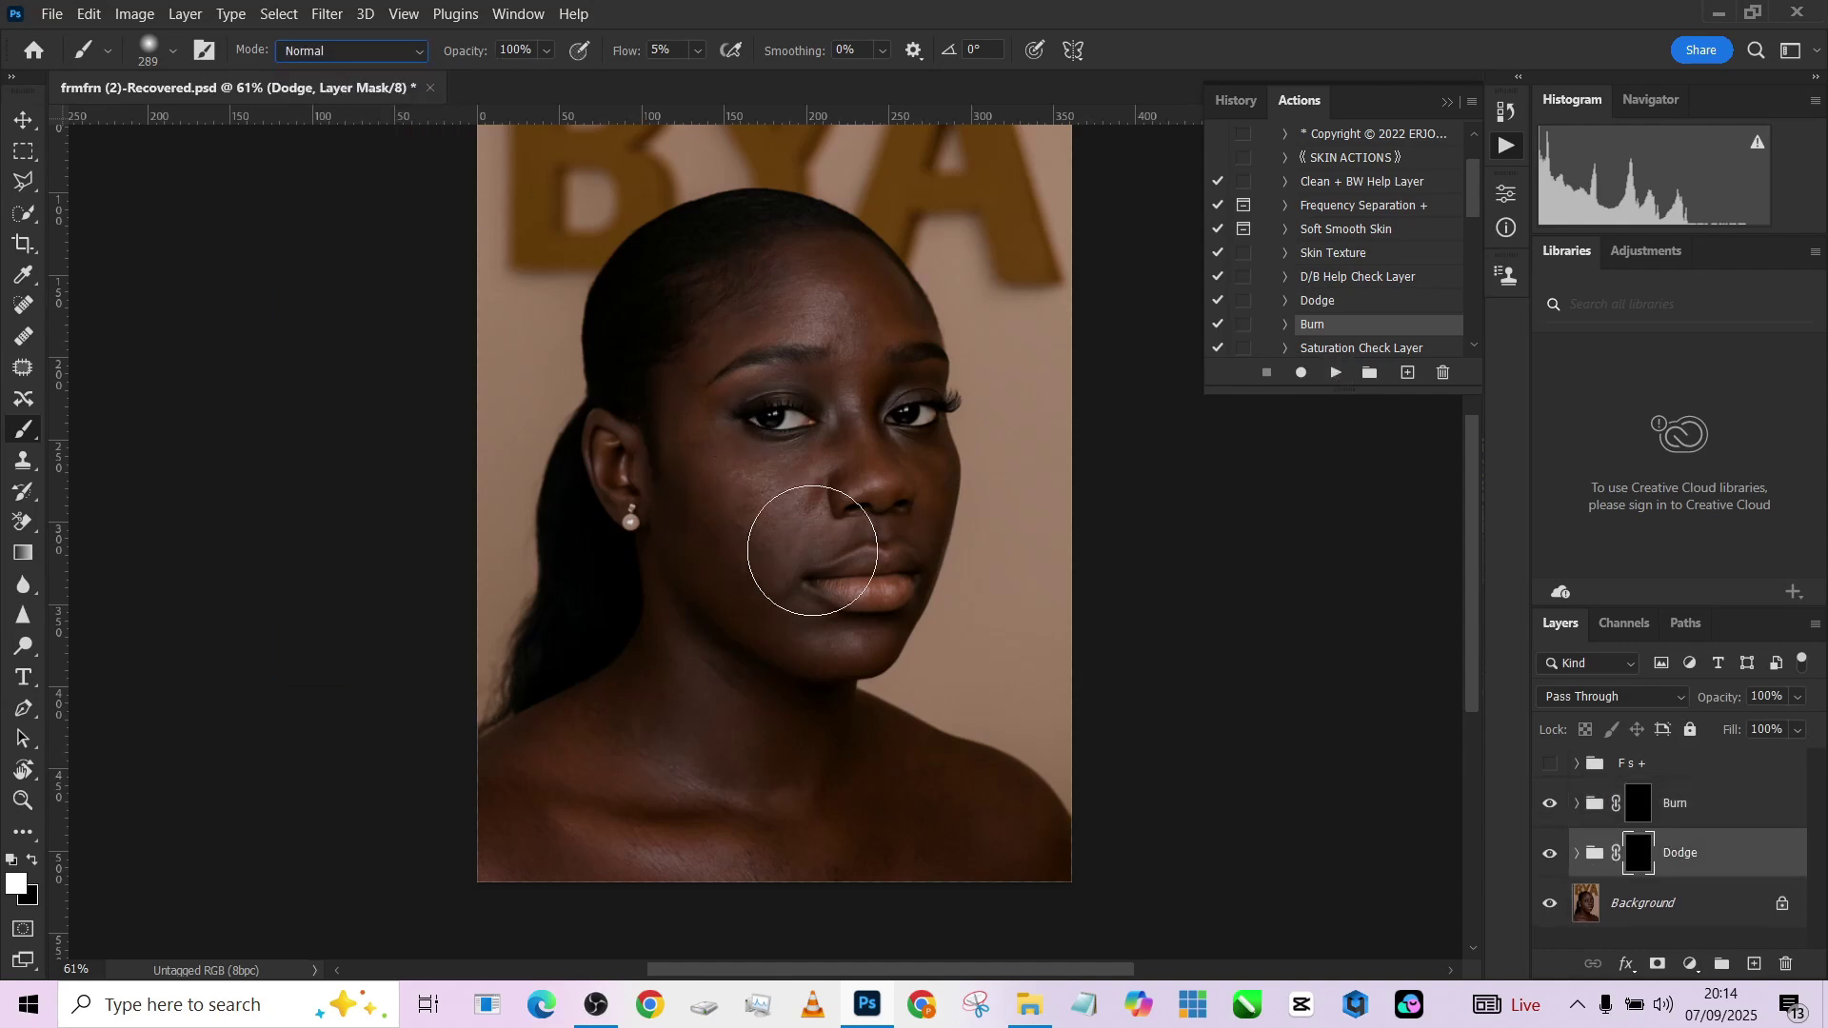
key("alt")
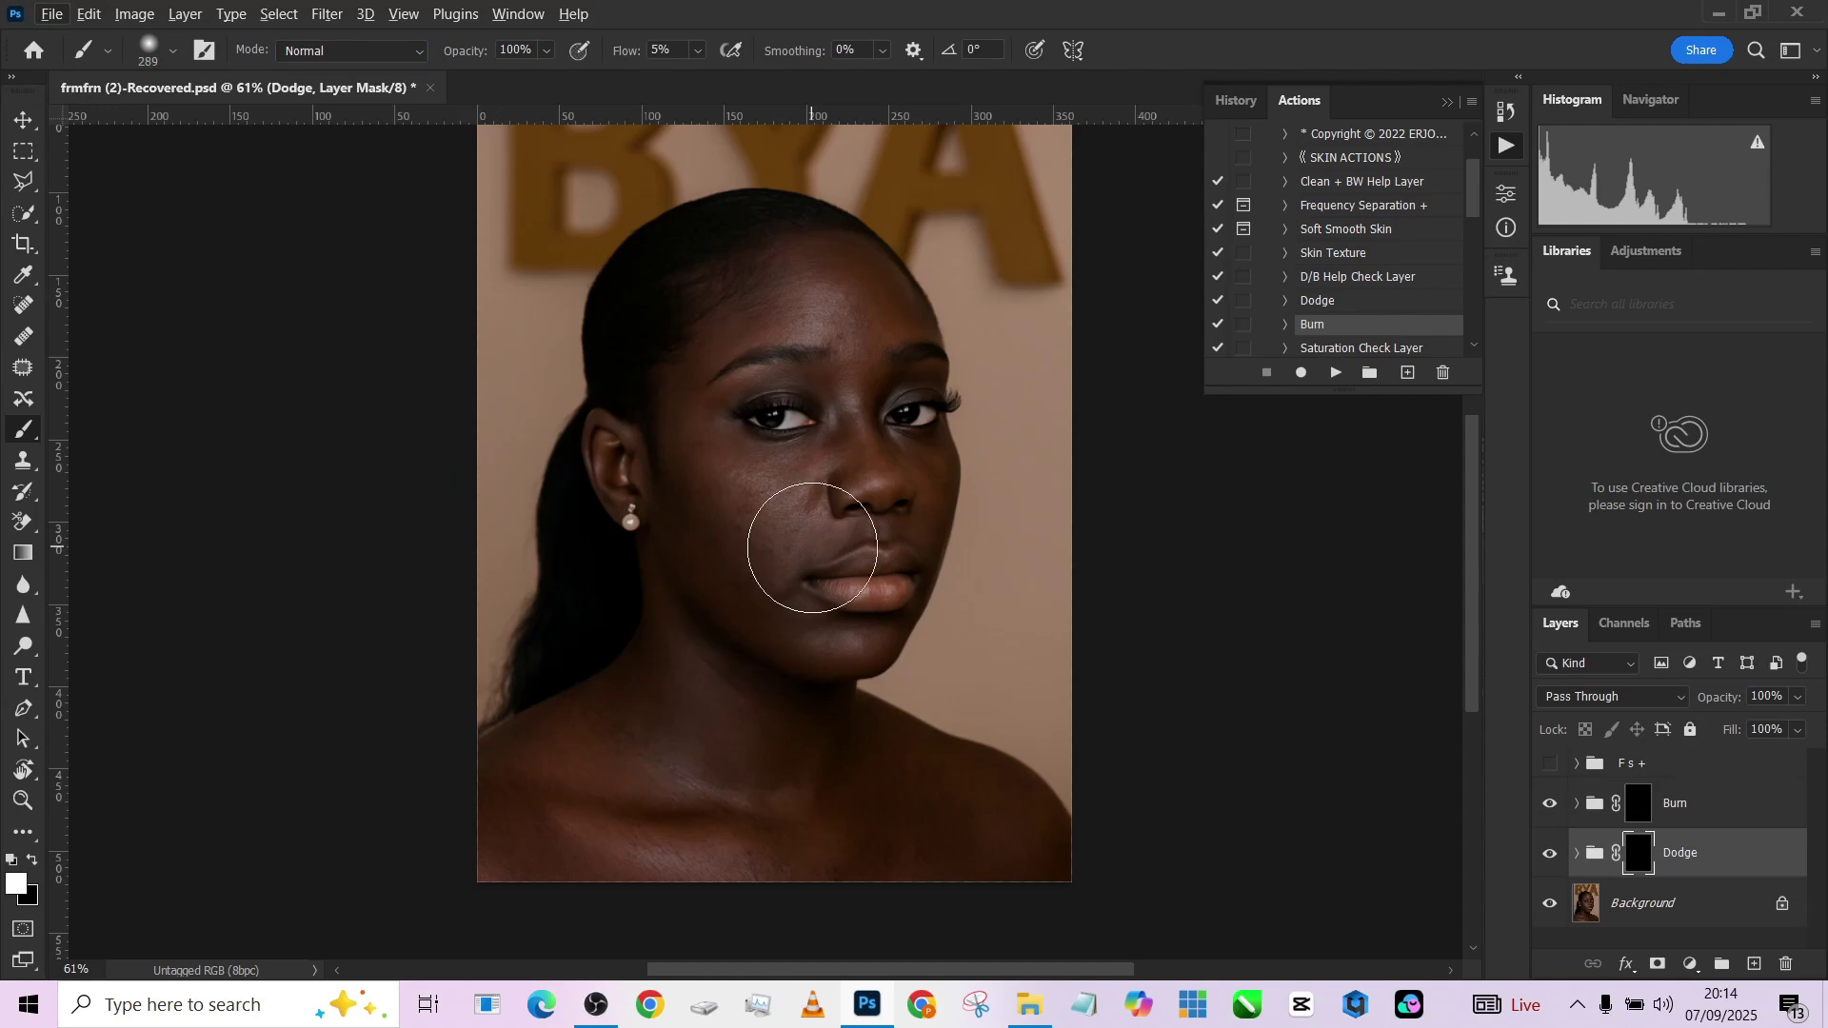
left_click_drag(777, 483, 684, 475)
left_click_drag(728, 770, 680, 797)
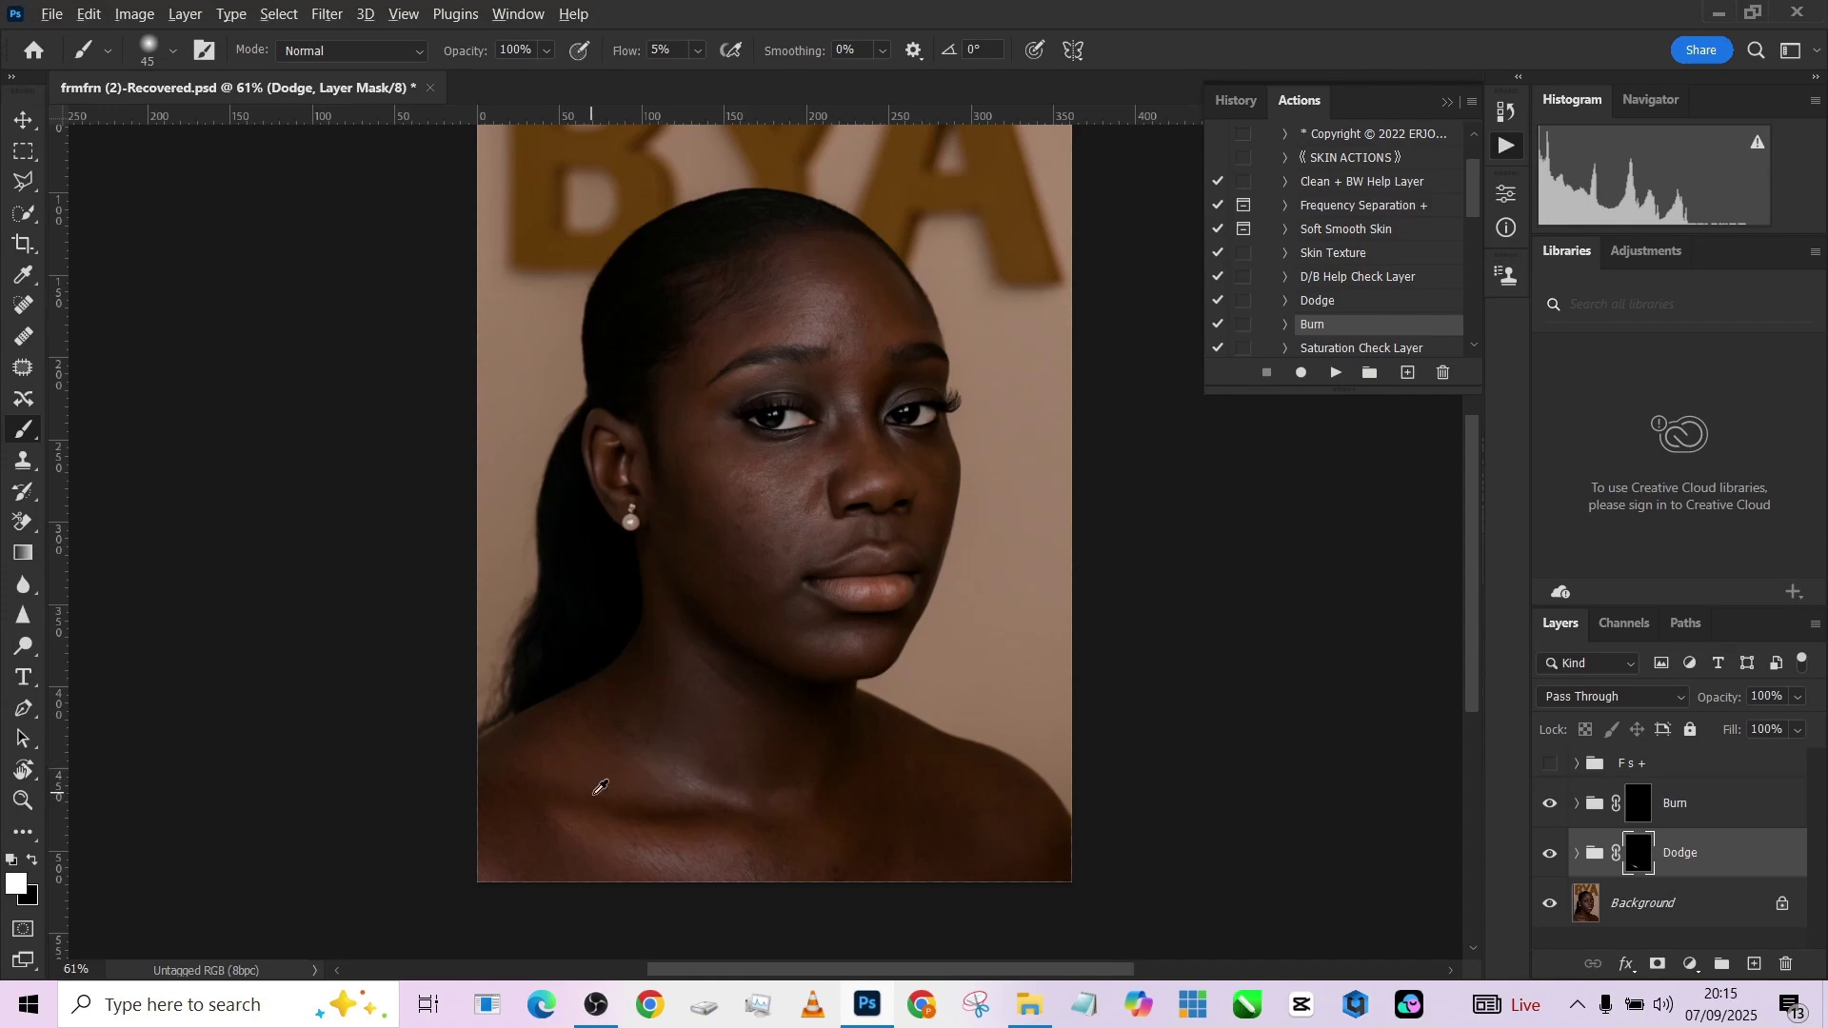
left_click_drag(593, 794, 684, 868)
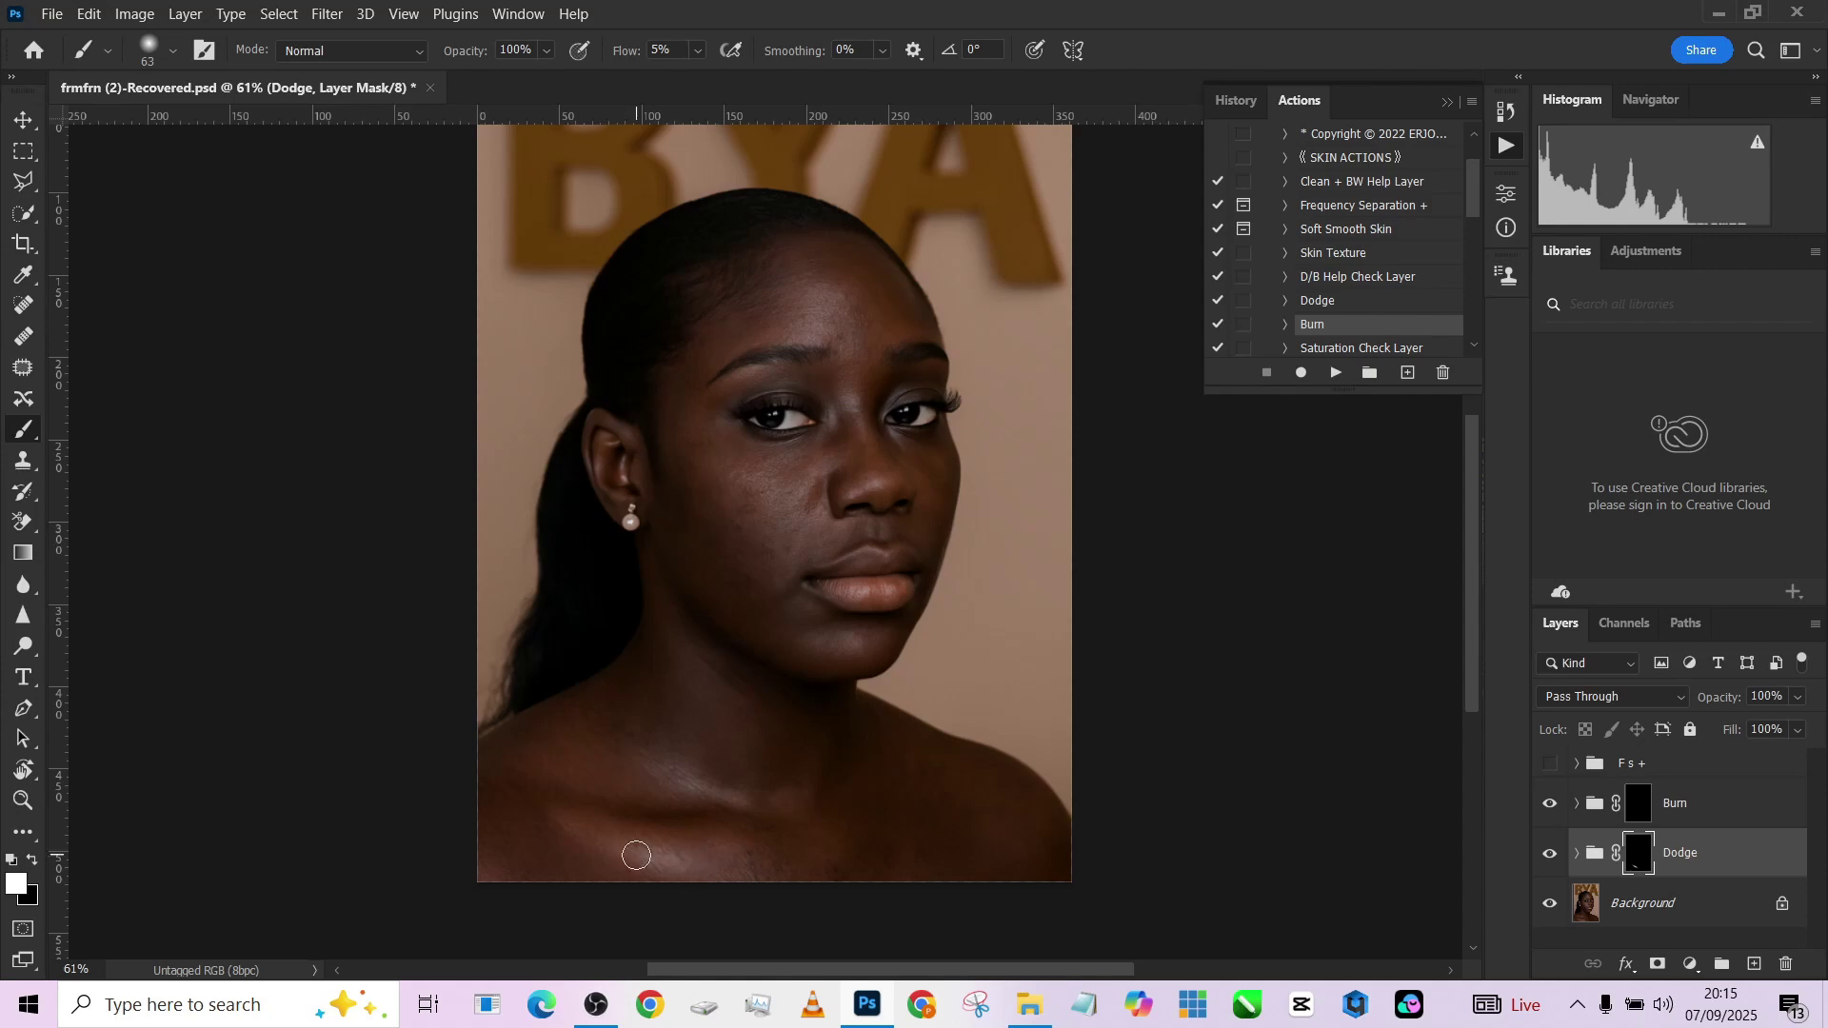
left_click_drag(654, 862, 643, 862)
Raise the brush flow to 7% and dodge the chest, the shoulder edge and the near cheek highlight.
left_click_drag(618, 55, 621, 55)
left_click_drag(538, 831, 556, 831)
left_click_drag(470, 869, 485, 867)
mouse_move(750, 486)
left_mouse_down()
mouse_move(768, 503)
mouse_move(735, 468)
mouse_move(751, 504)
mouse_move(743, 490)
left_mouse_up()
left_click_drag(731, 485, 705, 470)
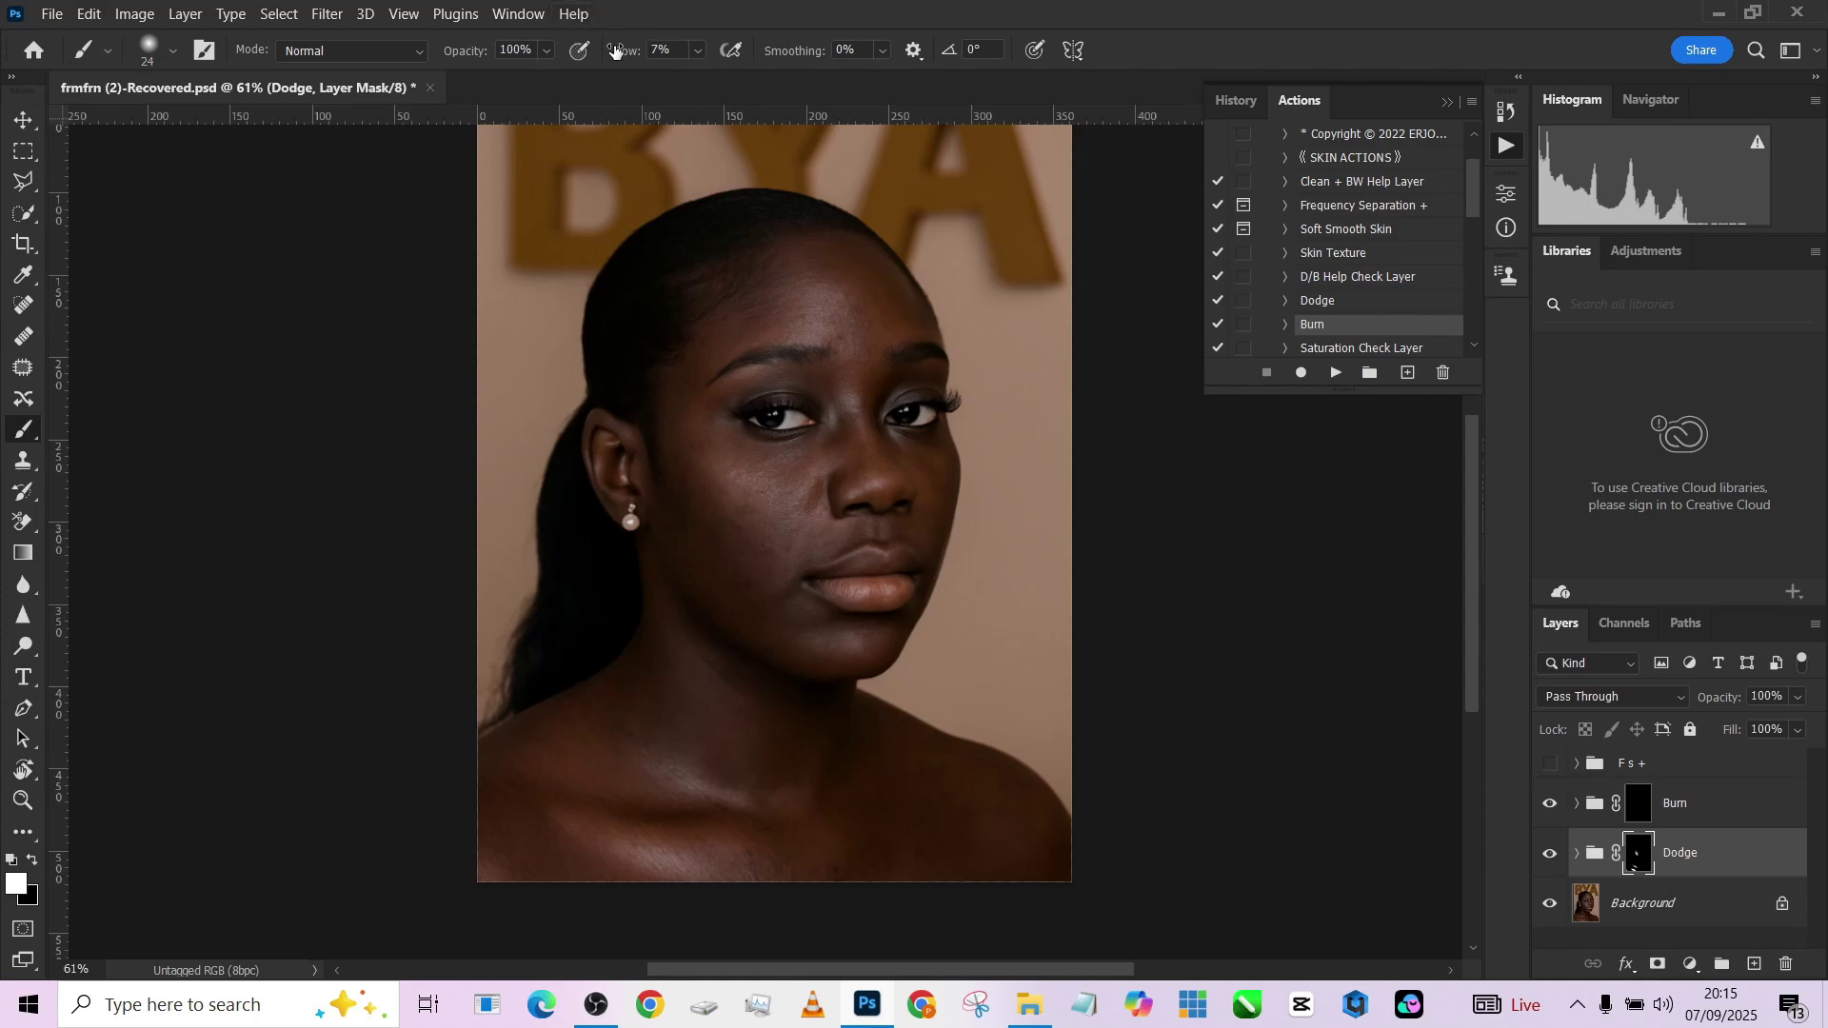
Set the brush flow to 17% and compare the dodging by switching the Dodge group off and on.
left_click_drag(614, 50, 624, 50)
left_click(1551, 863)
left_click(1551, 863)
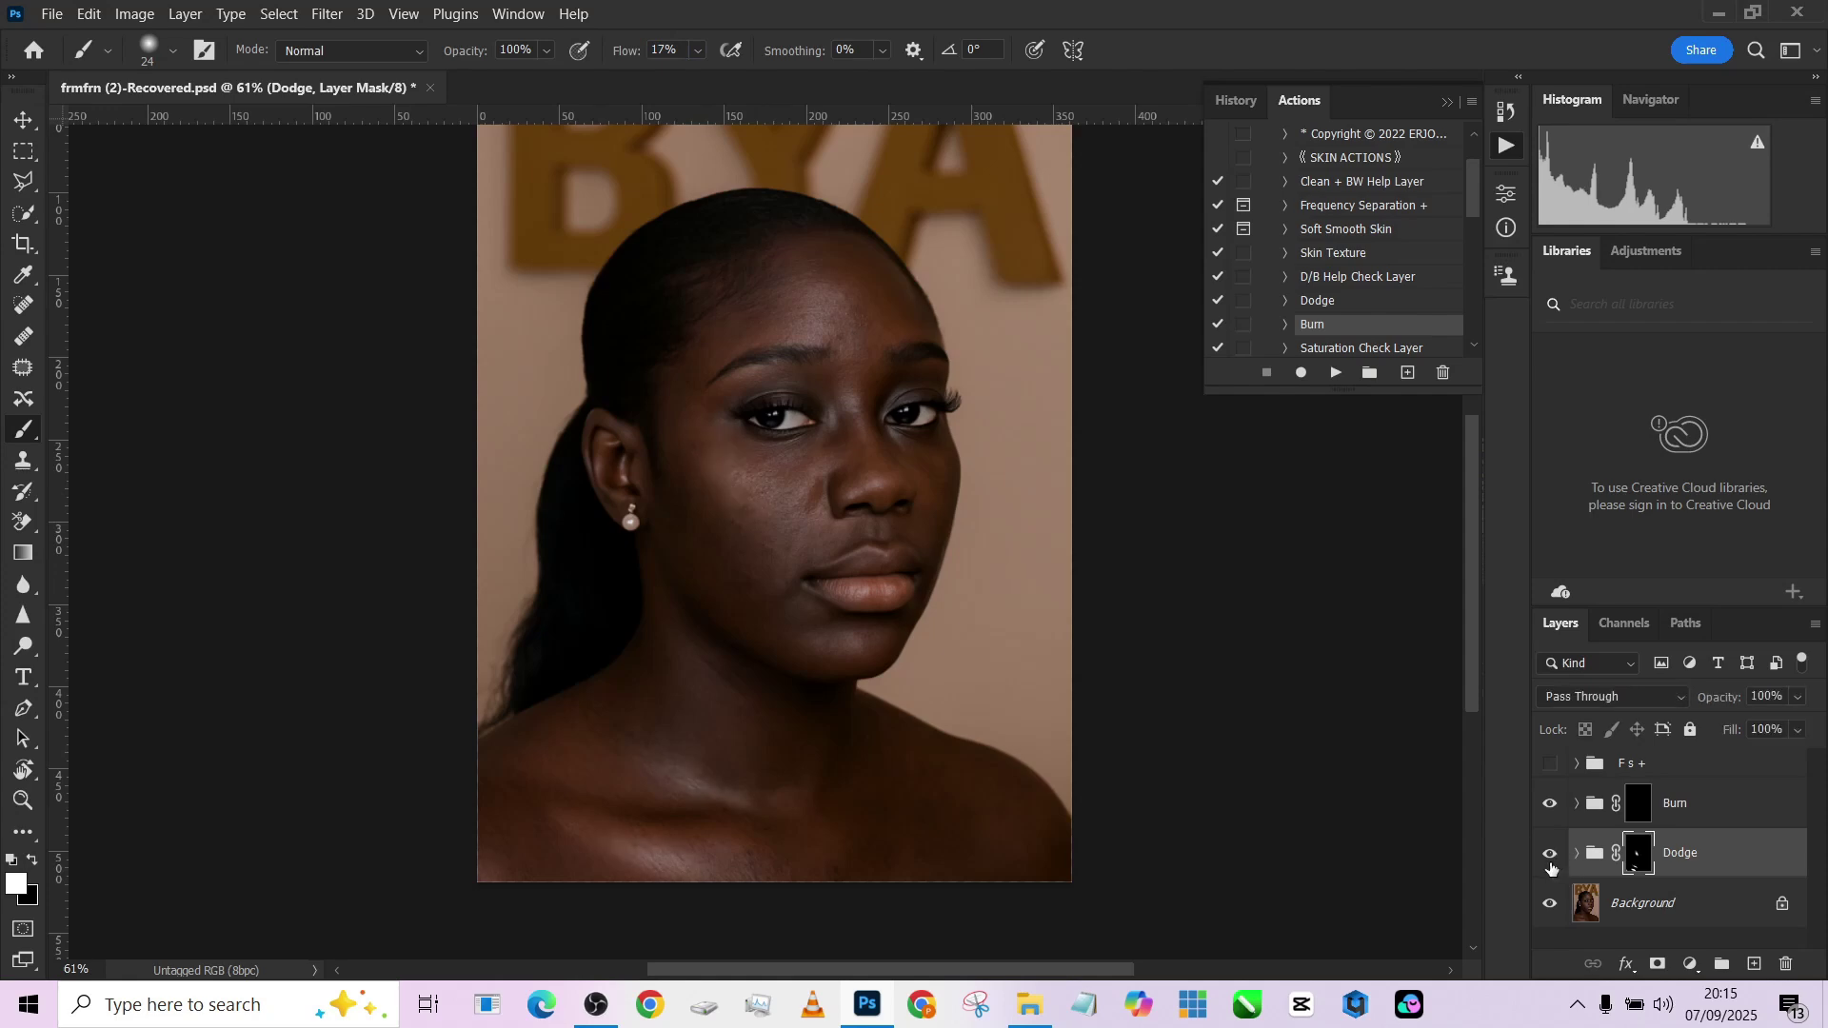
Lower the brush flow to 5% and dodge the near cheek, nose and far cheek on the Dodge mask with a 24 to 29 px brush.
left_click(691, 59)
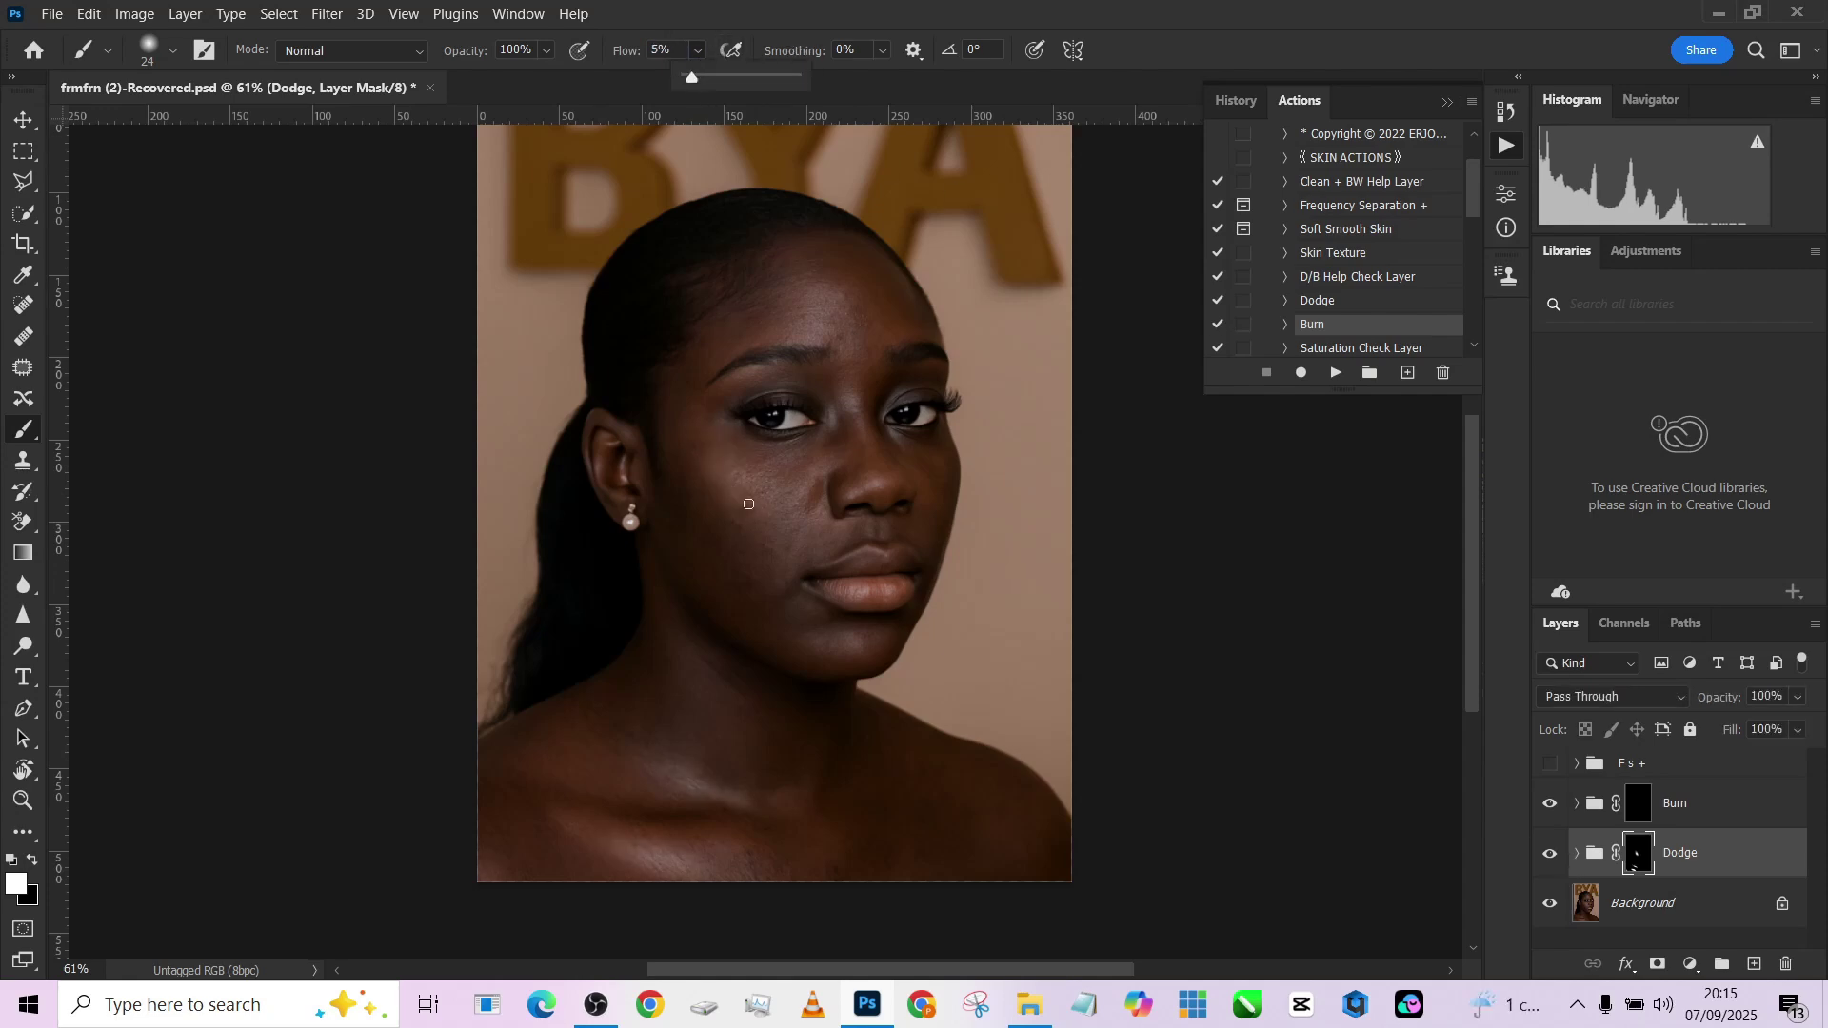
left_click_drag(757, 569, 781, 573)
mouse_move(699, 473)
left_mouse_down()
mouse_move(792, 480)
mouse_move(787, 502)
mouse_move(752, 505)
mouse_move(752, 537)
mouse_move(696, 455)
left_mouse_up()
mouse_move(749, 543)
left_mouse_down()
mouse_move(734, 522)
mouse_move(753, 531)
left_mouse_up()
left_click_drag(879, 498, 830, 497)
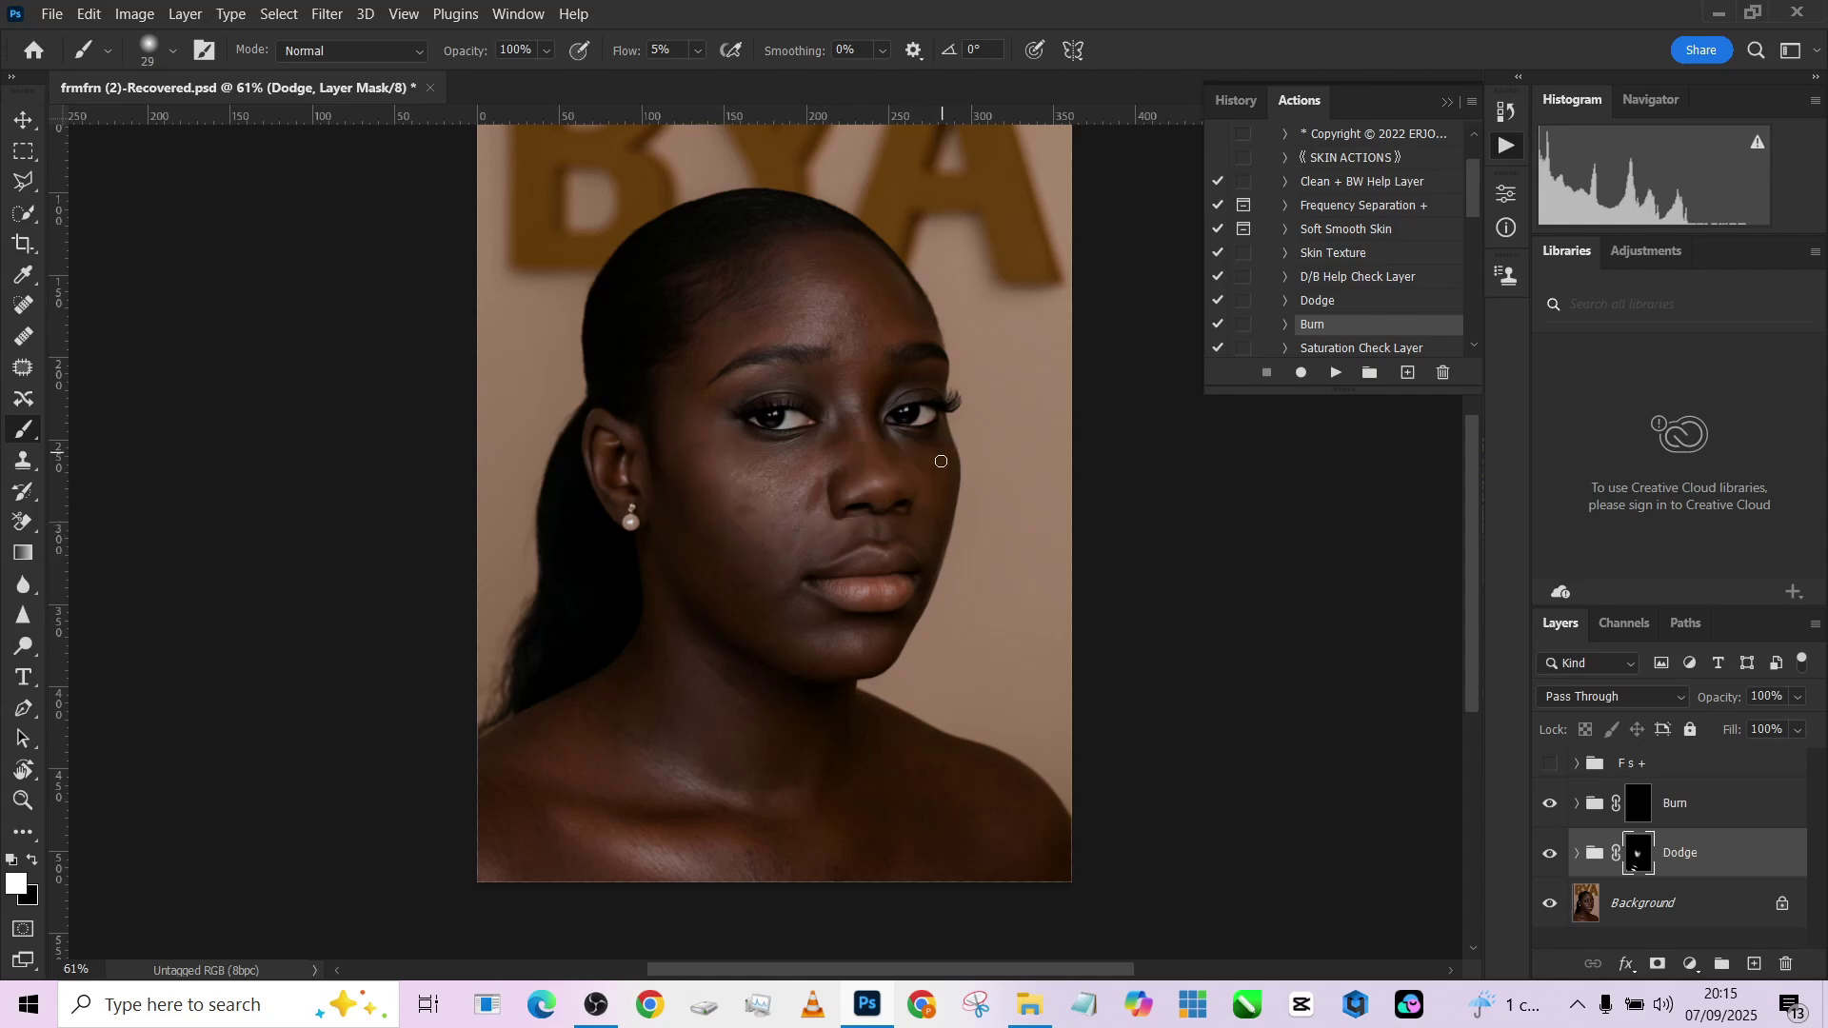
mouse_move(936, 473)
left_mouse_down()
mouse_move(953, 473)
mouse_move(932, 486)
left_mouse_up()
left_click_drag(759, 530, 786, 538)
left_click_drag(751, 512, 771, 550)
Burn the near cheek beside the nose and mouth on the Burn mask with a 53 px brush.
left_click(1640, 805)
key("bracketleft")
key("bracketleft")
key("bracketleft")
key("bracketleft")
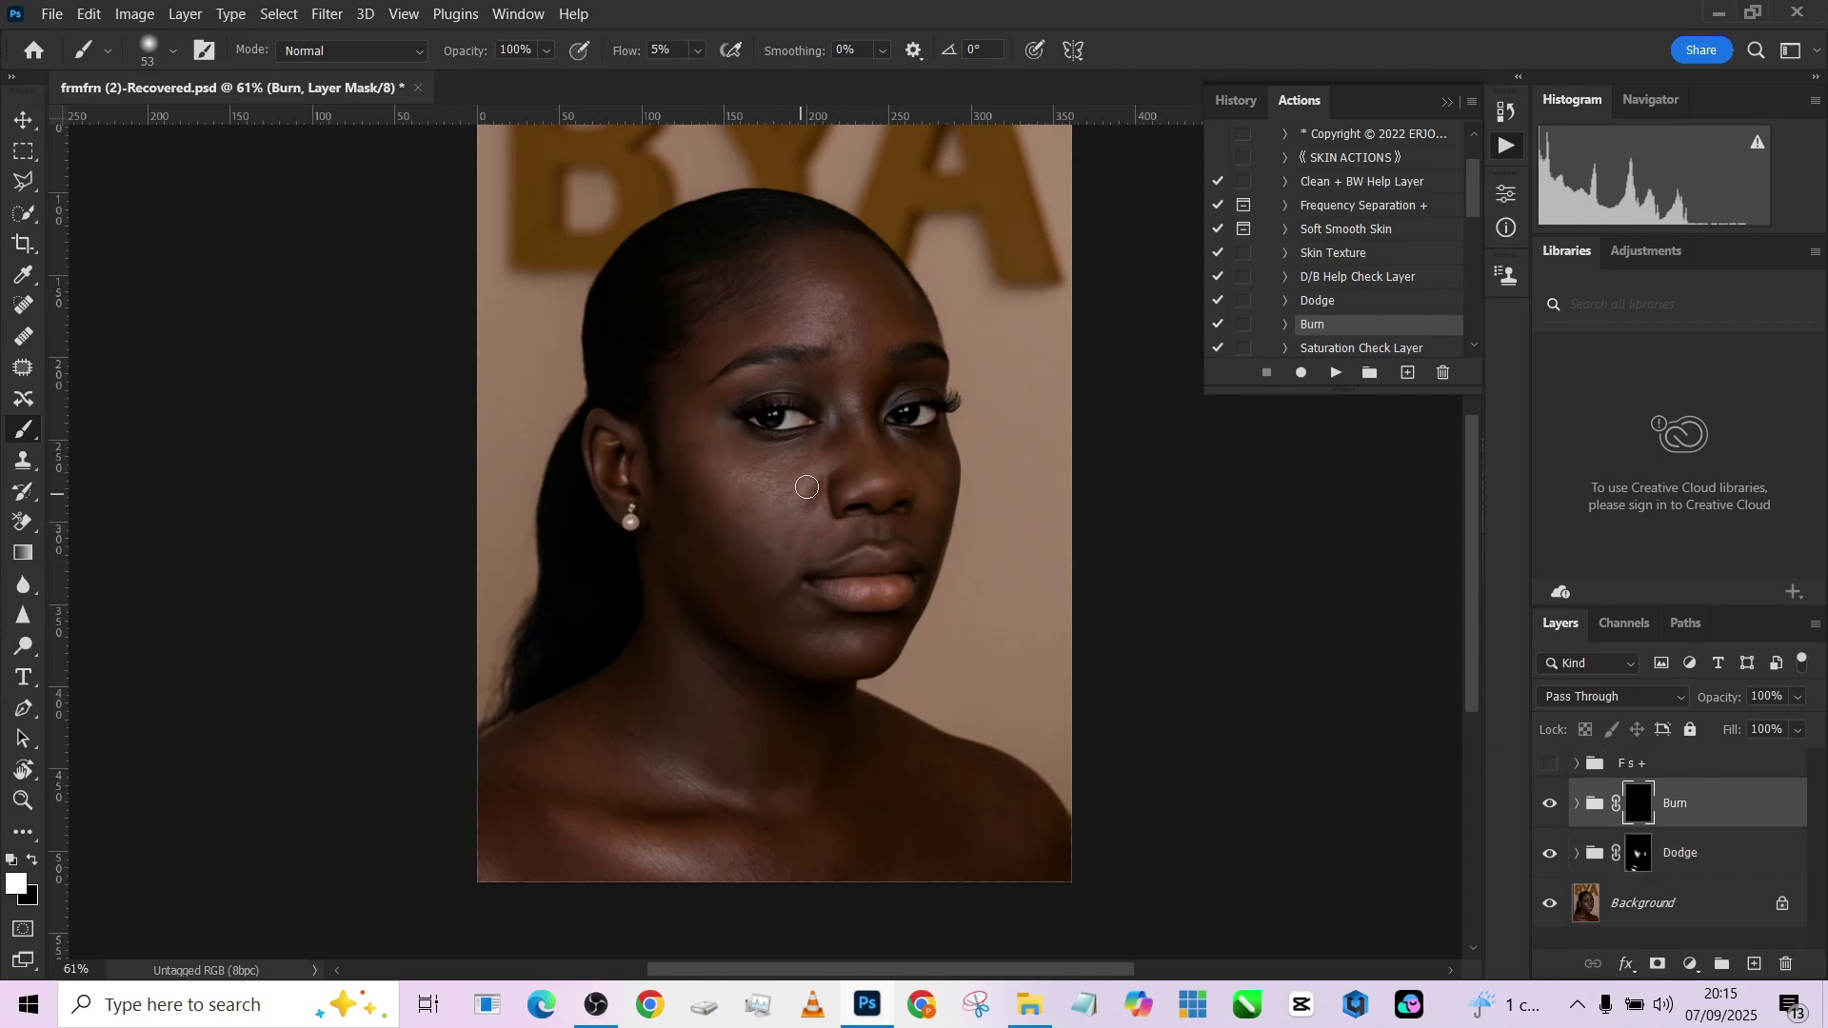
mouse_move(776, 568)
left_mouse_down()
mouse_move(763, 579)
mouse_move(694, 526)
mouse_move(757, 555)
left_mouse_up()
Dodge the forehead on the Dodge mask with a 100 px brush, and set a 34 px brush with 16% flow for the eye area.
mouse_move(866, 327)
left_mouse_down()
mouse_move(812, 302)
mouse_move(845, 358)
mouse_move(852, 324)
mouse_move(843, 340)
mouse_move(823, 303)
mouse_move(843, 349)
mouse_move(831, 314)
left_mouse_up()
left_click(1638, 871)
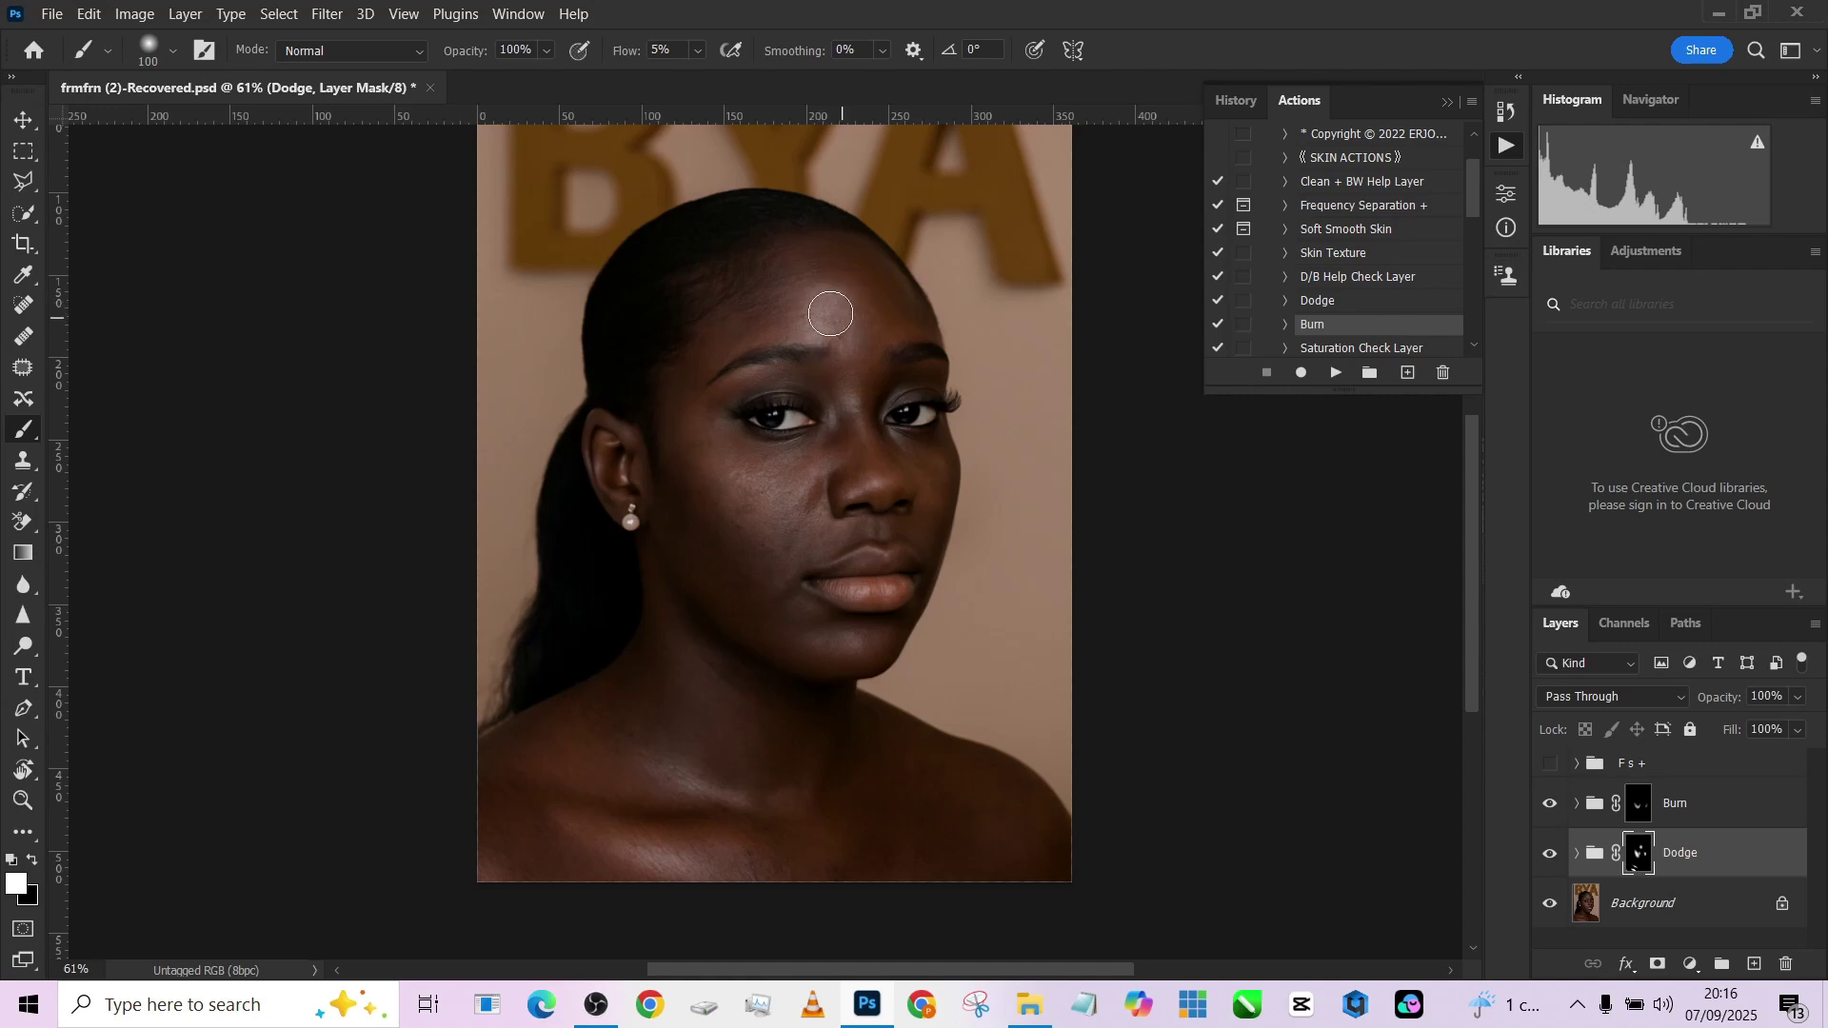
left_click_drag(752, 379, 737, 377, "alt")
right_click(857, 404, "alt")
left_click_drag(623, 54, 686, 100)
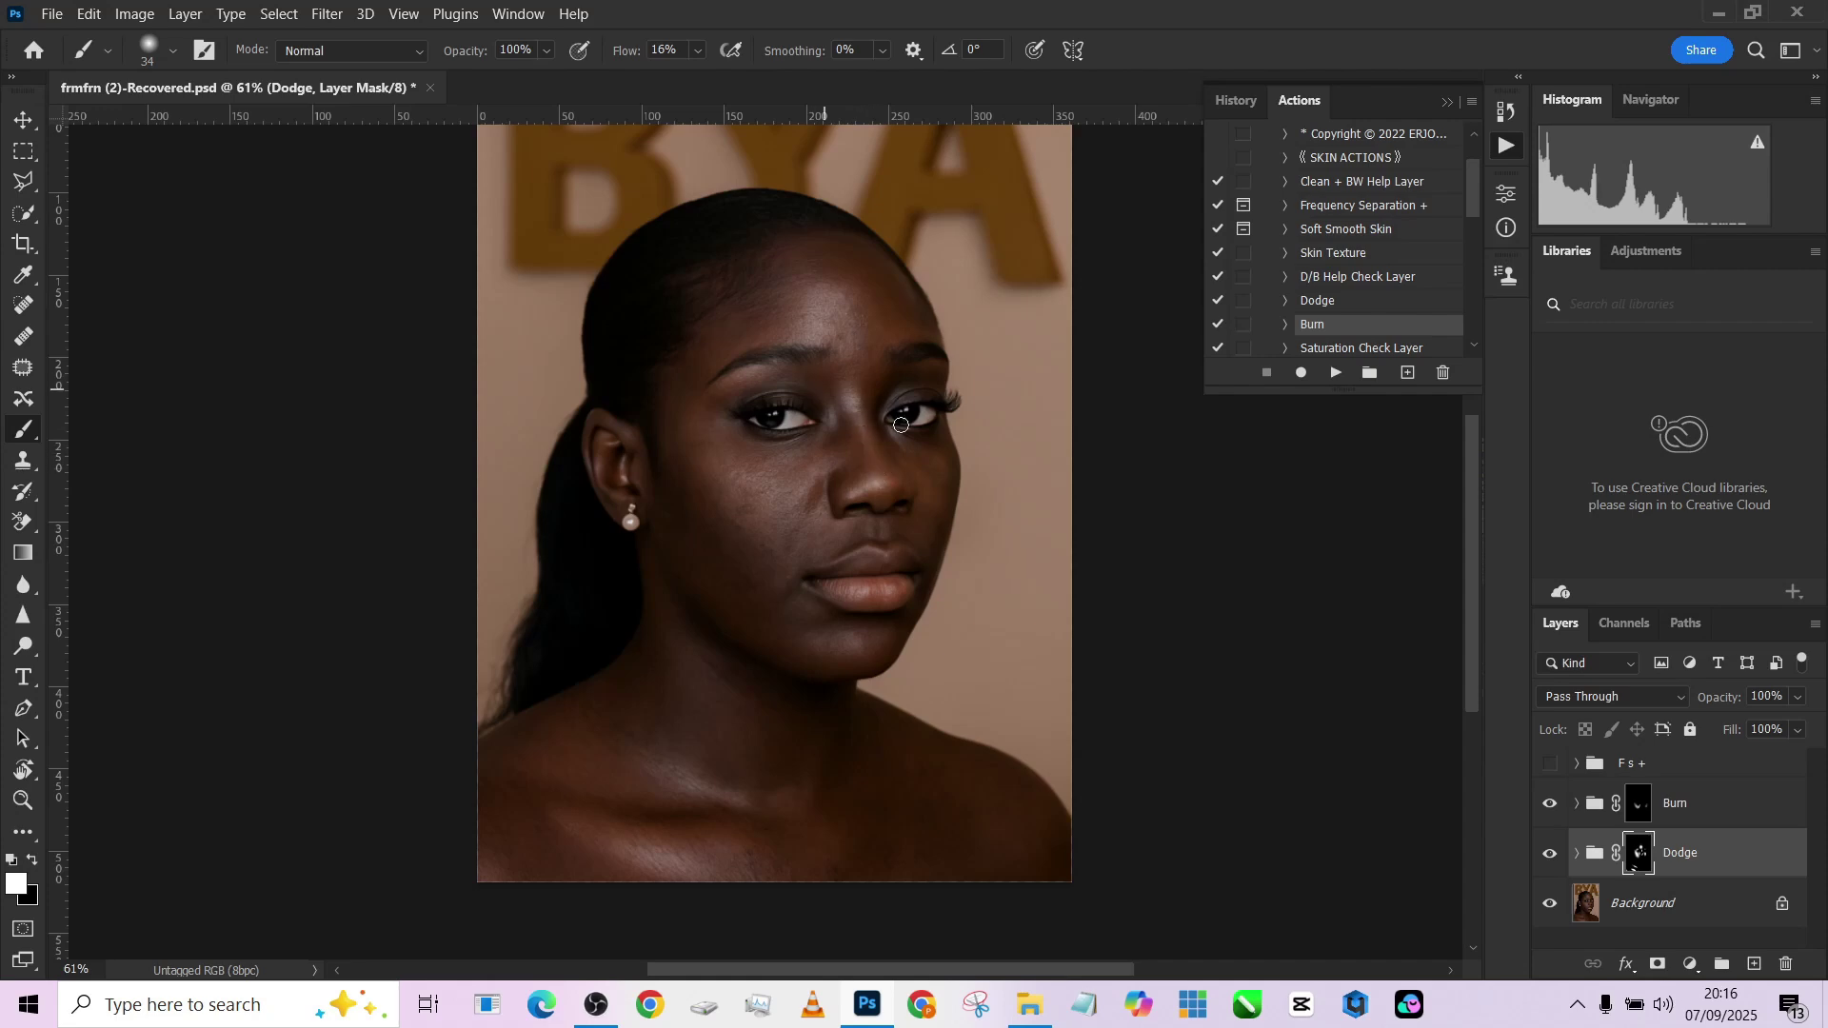
Lower the brush flow to 8% and dodge the chin below the lower lip with a 54 px brush.
left_click(699, 50)
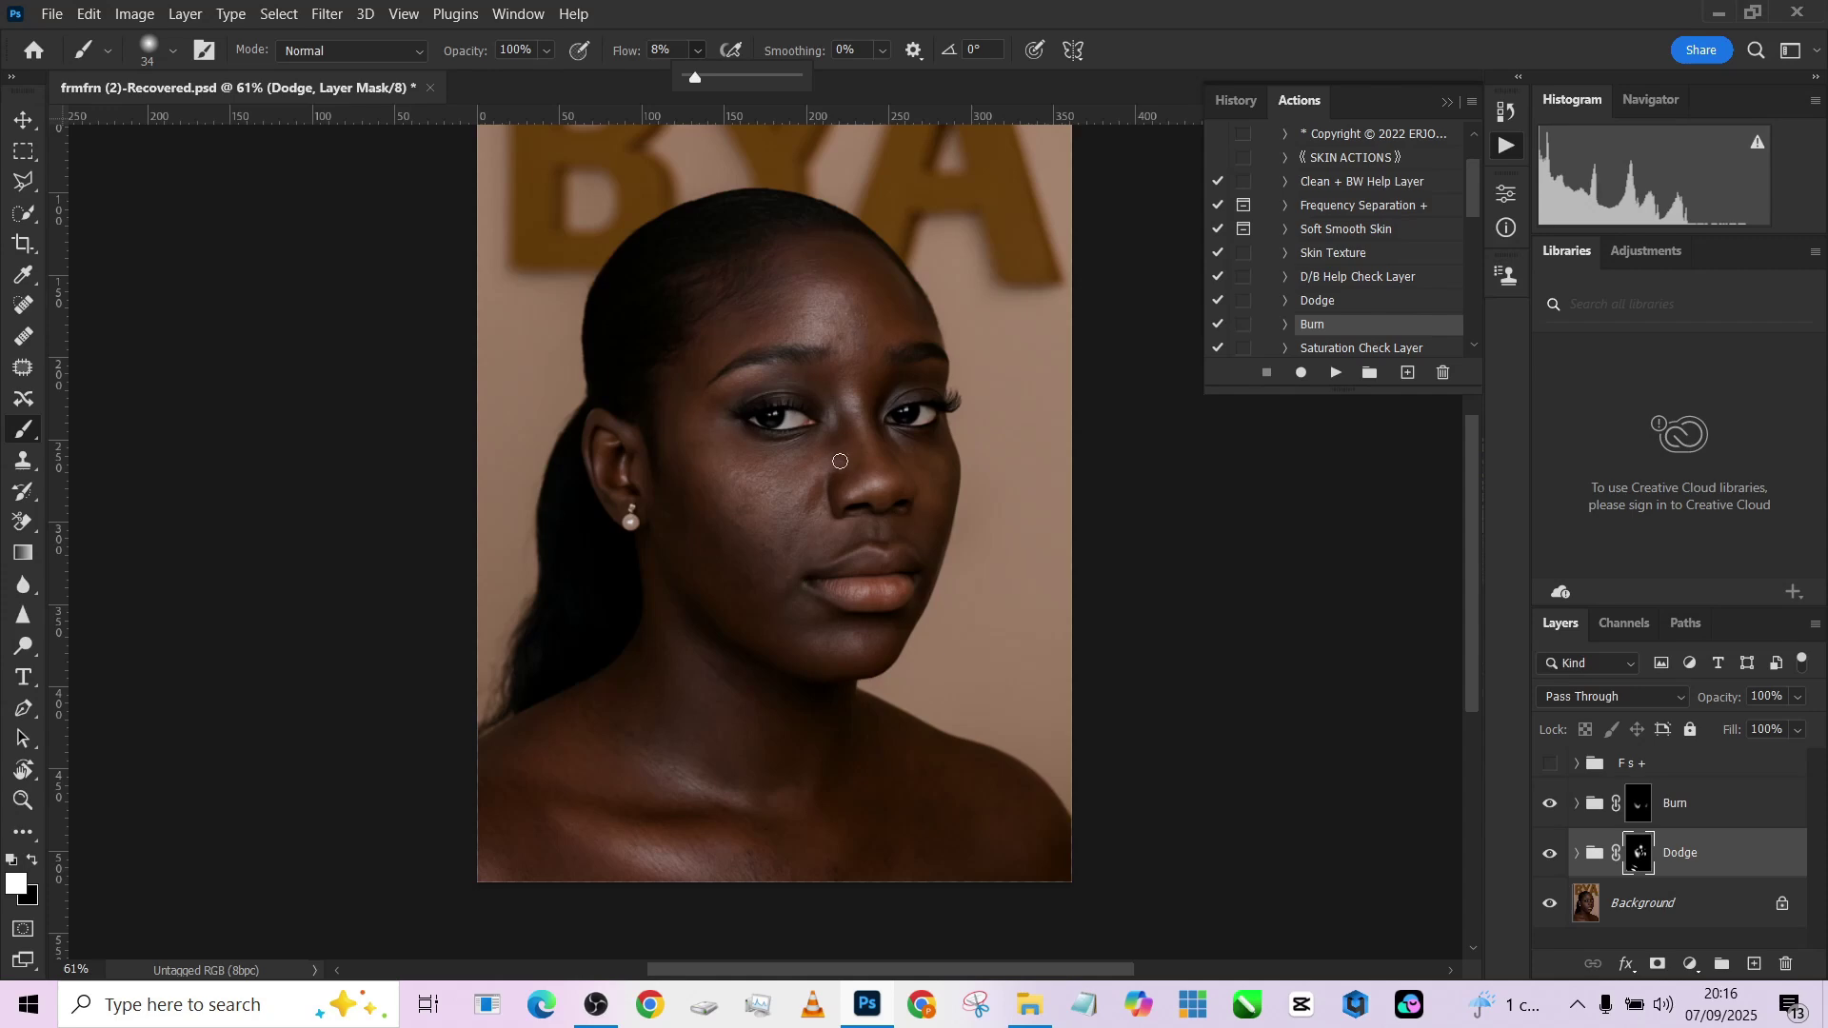
scroll(874, 592, "up", 3)
key("bracketleft")
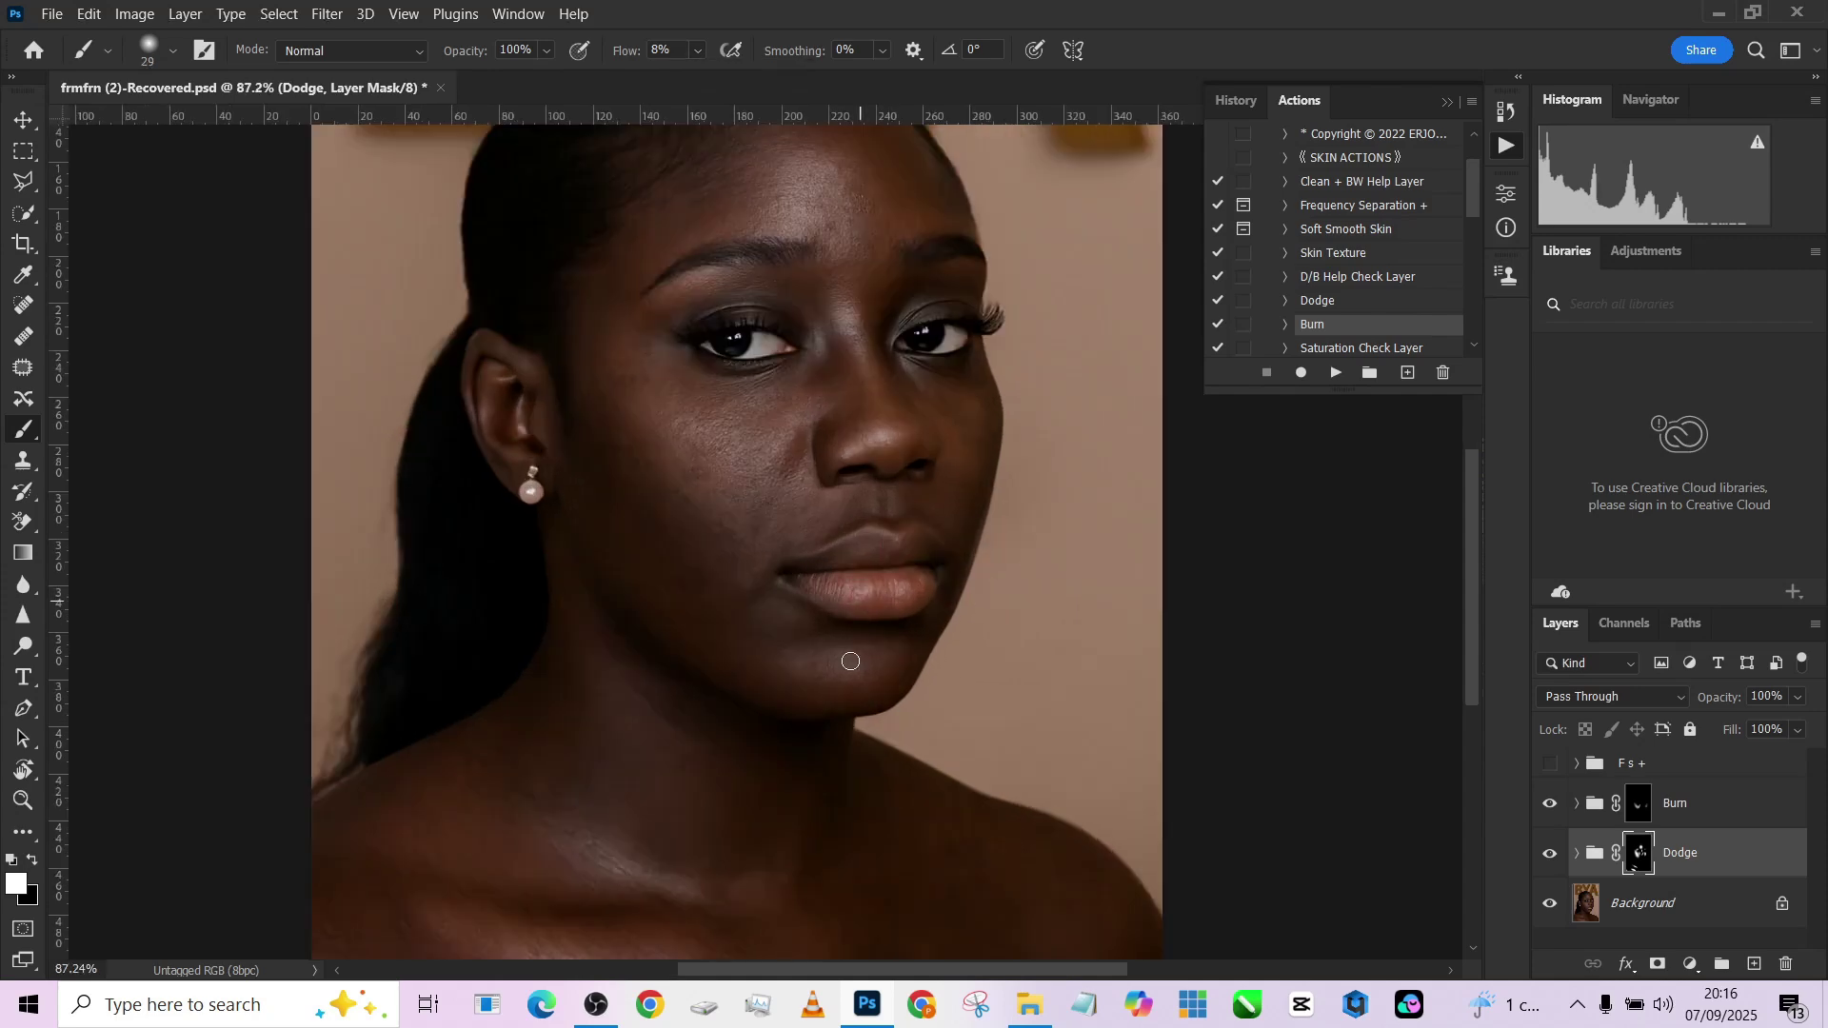
right_click(869, 673, "alt")
mouse_move(855, 665)
left_mouse_down()
mouse_move(900, 655)
mouse_move(788, 663)
mouse_move(891, 663)
mouse_move(806, 670)
mouse_move(886, 658)
mouse_move(808, 660)
left_mouse_up()
scroll(808, 660, "down", 2)
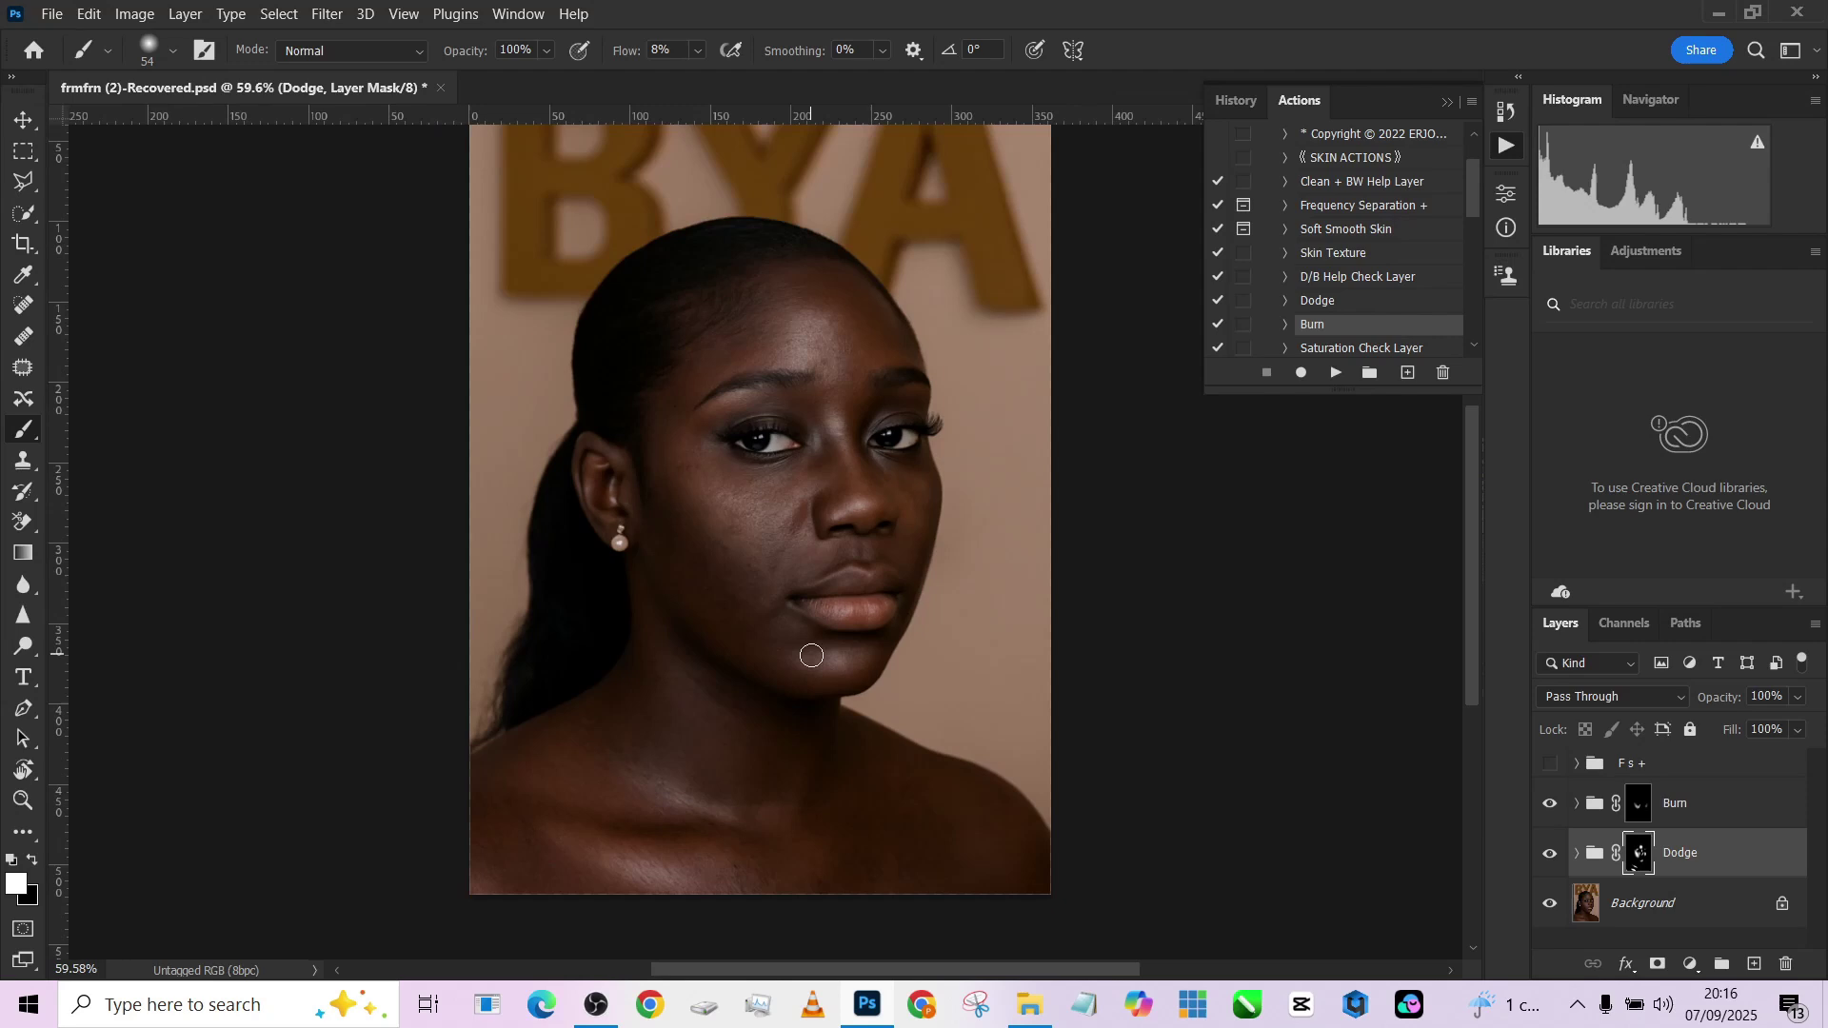
Burn the forehead edges, temple, jawline and nose side on the Burn mask, using a 135 px brush for the large areas.
left_click(1639, 804)
mouse_move(720, 341)
left_mouse_down()
mouse_move(800, 317)
mouse_move(797, 292)
mouse_move(814, 298)
mouse_move(797, 286)
mouse_move(876, 325)
mouse_move(870, 372)
mouse_move(867, 315)
left_mouse_up()
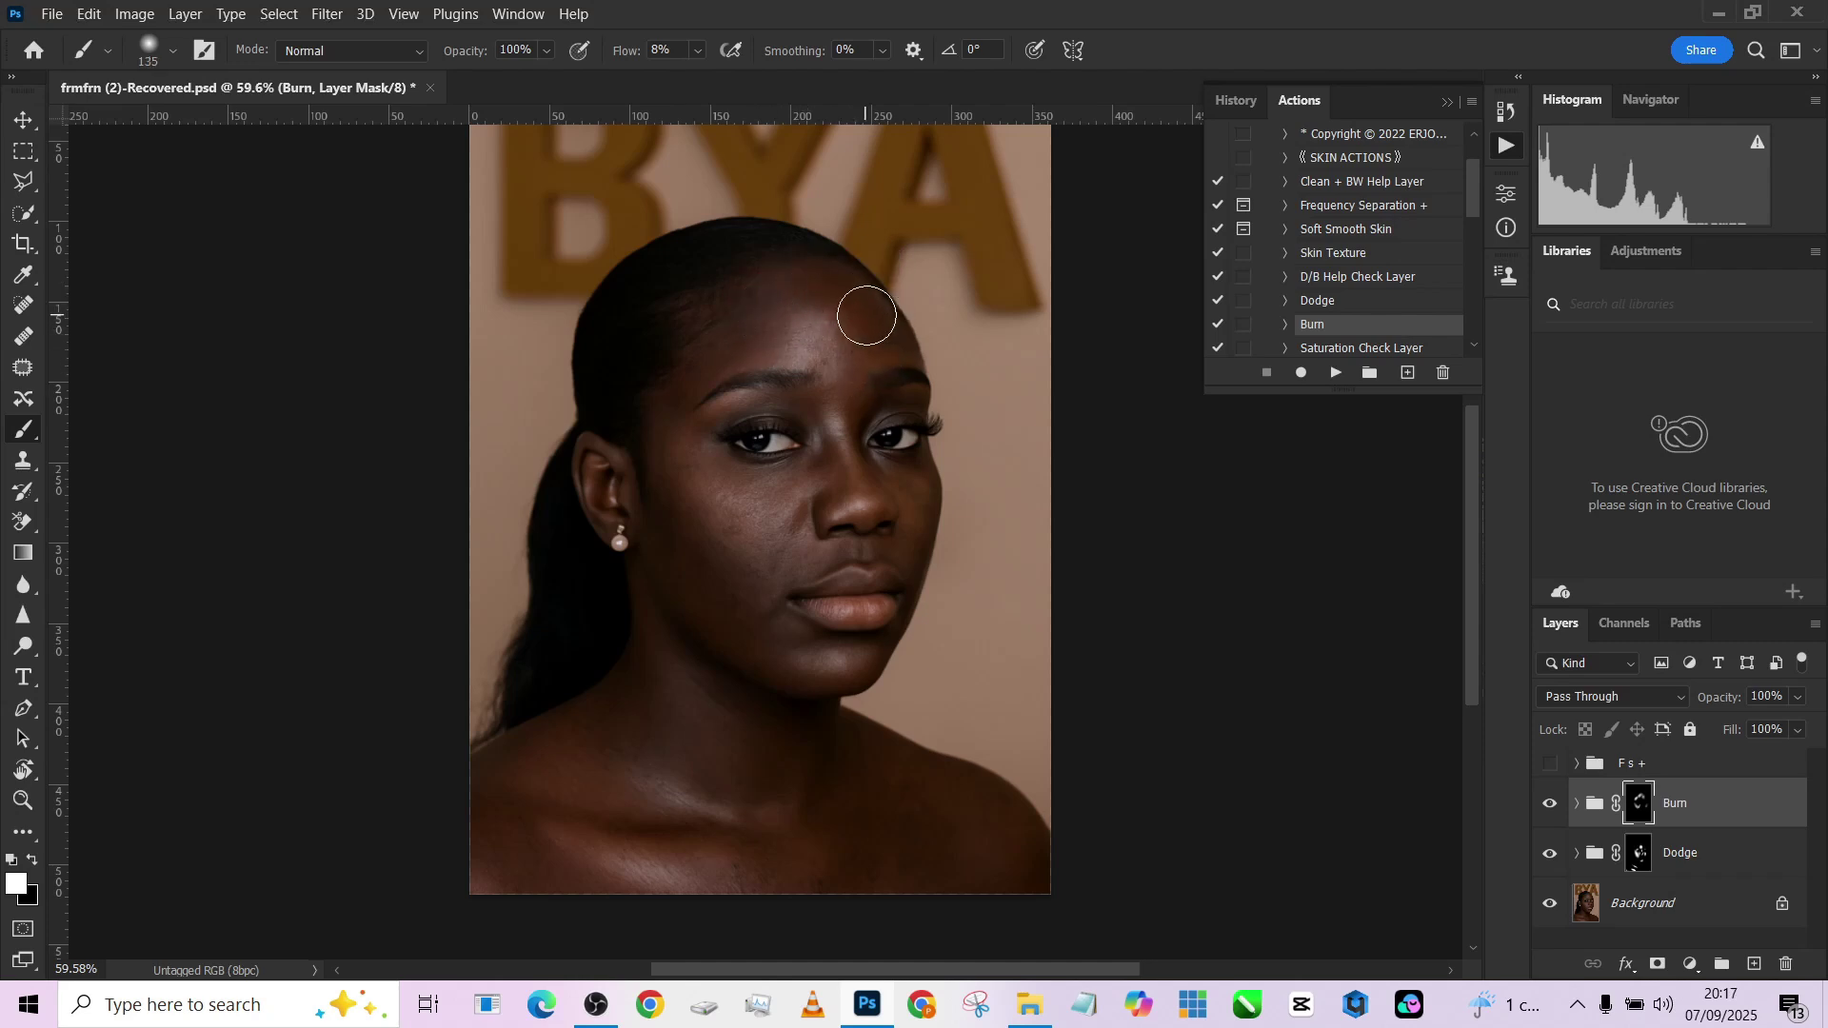
mouse_move(689, 376)
left_mouse_down()
mouse_move(668, 482)
mouse_move(730, 556)
mouse_move(726, 602)
mouse_move(655, 584)
mouse_move(830, 690)
left_mouse_up()
left_click_drag(802, 520, 774, 520)
left_click_drag(837, 466, 825, 439)
right_click(840, 431, "alt")
right_click(767, 406, "alt")
Set the brush flow to 100% and burn the upper lip and the lower lip's near edge with a 17 px brush.
scroll(883, 523, "up", 5)
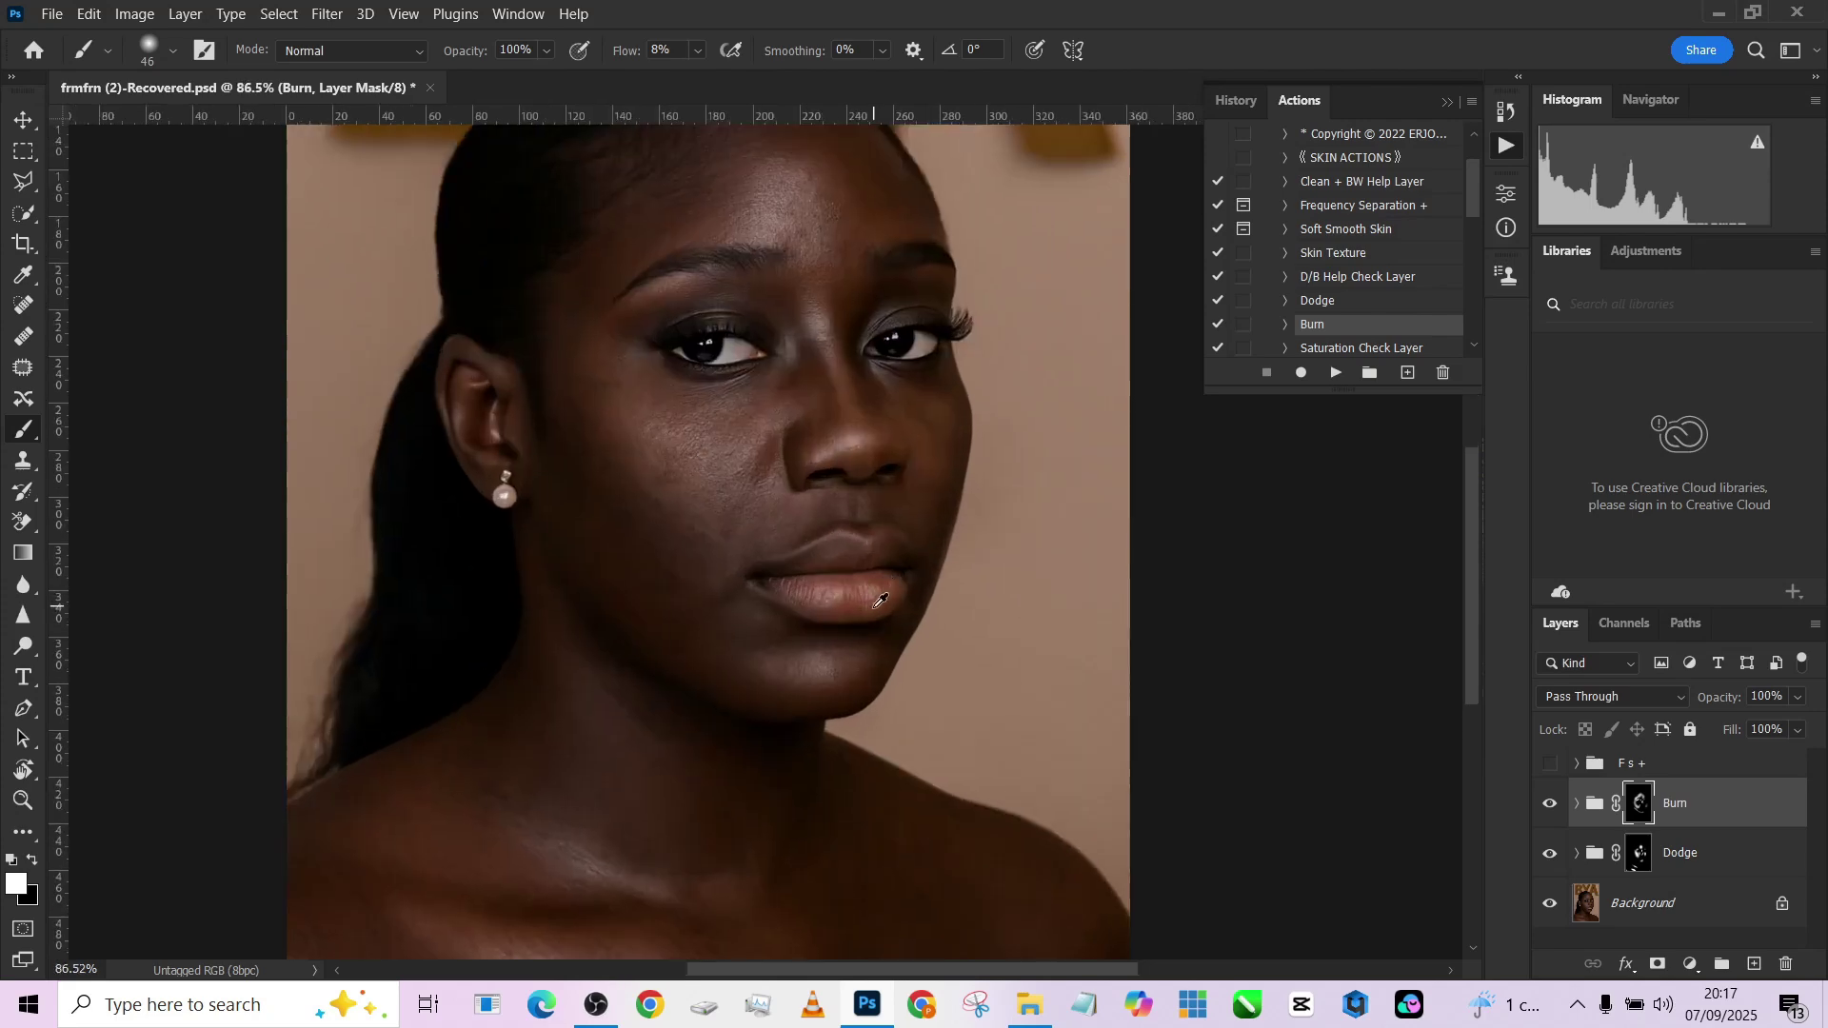
left_click_drag(615, 54, 721, 73)
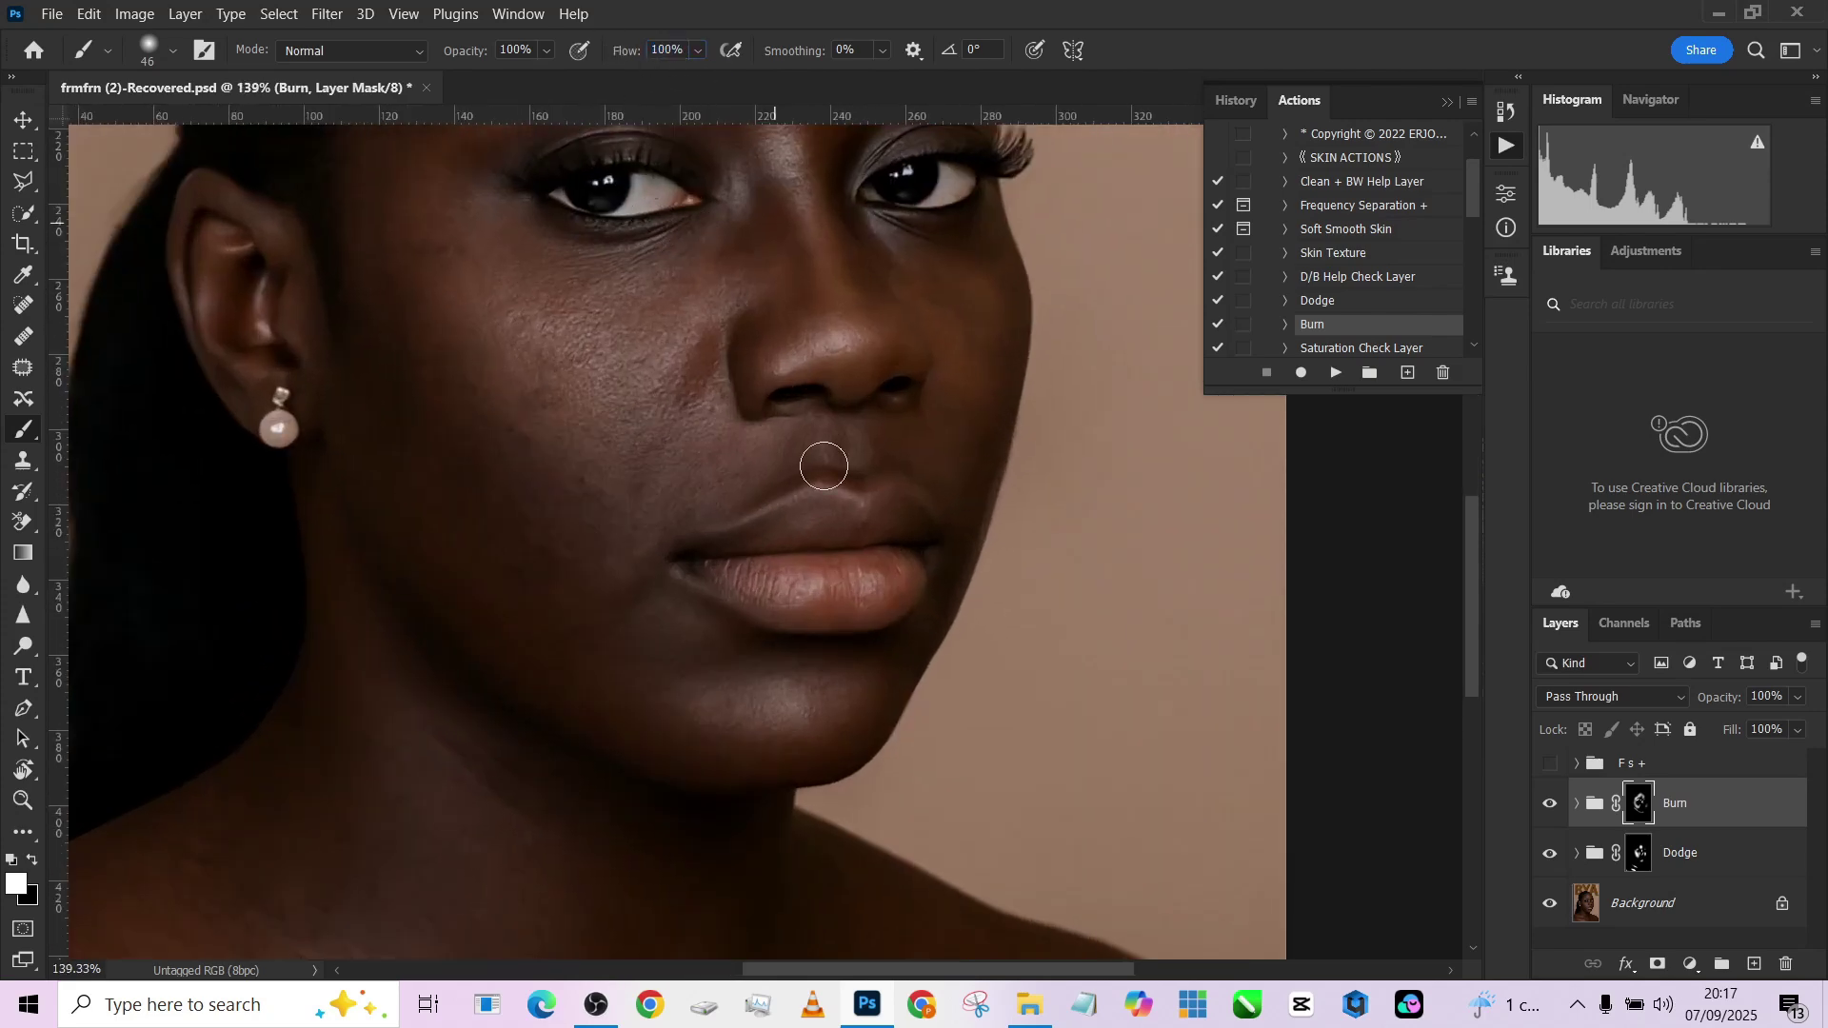
scroll(840, 571, "up", 4)
left_click_drag(805, 510, 770, 510)
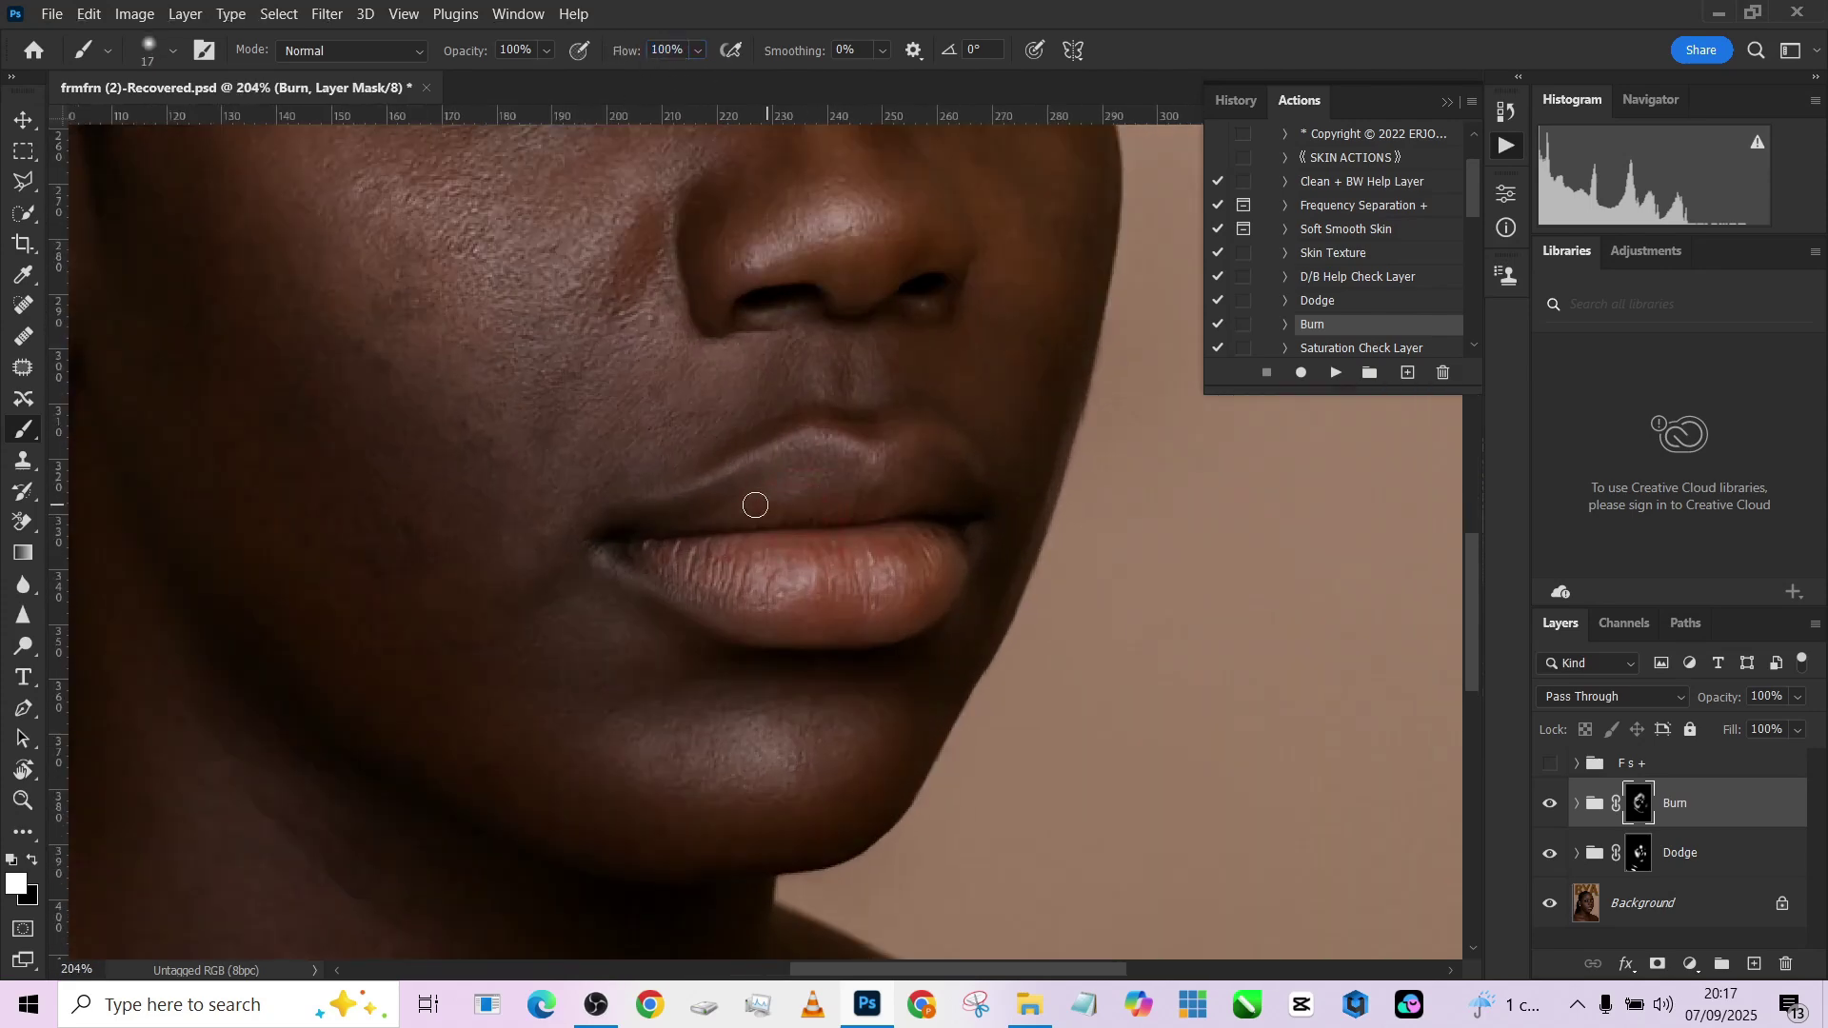
mouse_move(622, 527)
left_mouse_down()
mouse_move(785, 461)
mouse_move(948, 456)
mouse_move(983, 497)
left_mouse_up()
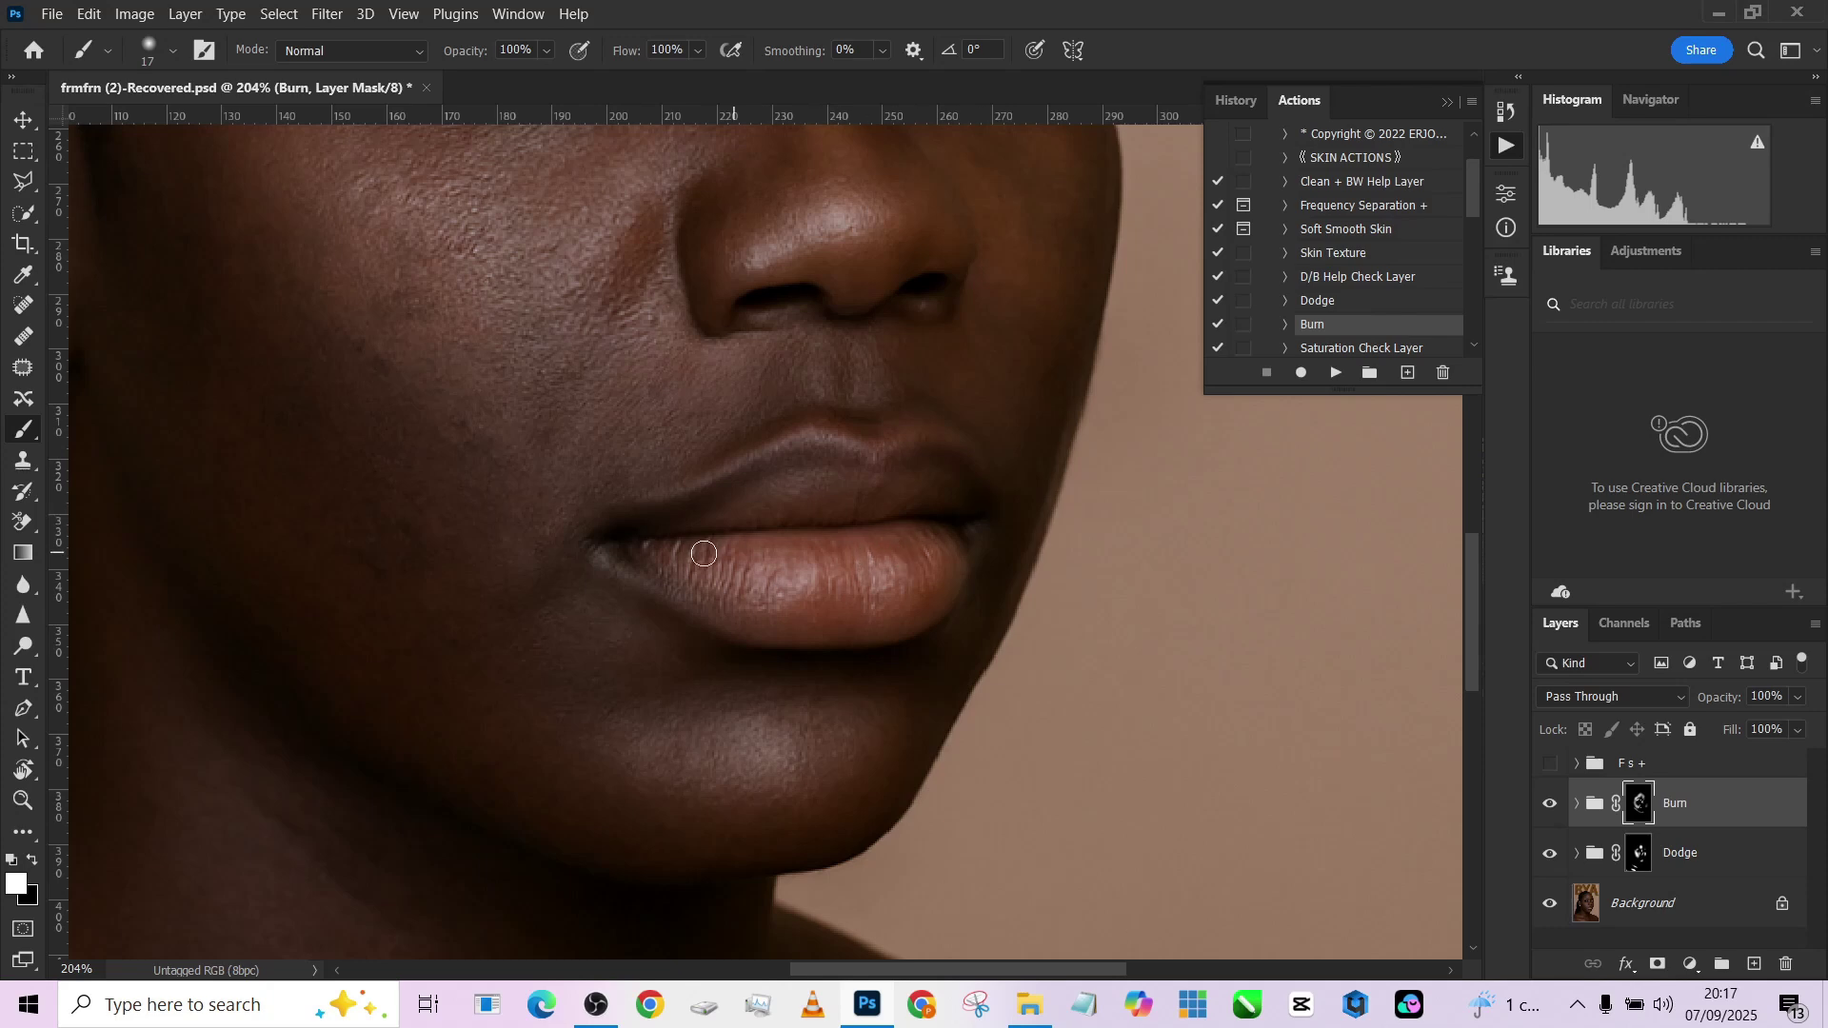
left_click_drag(632, 557, 732, 627)
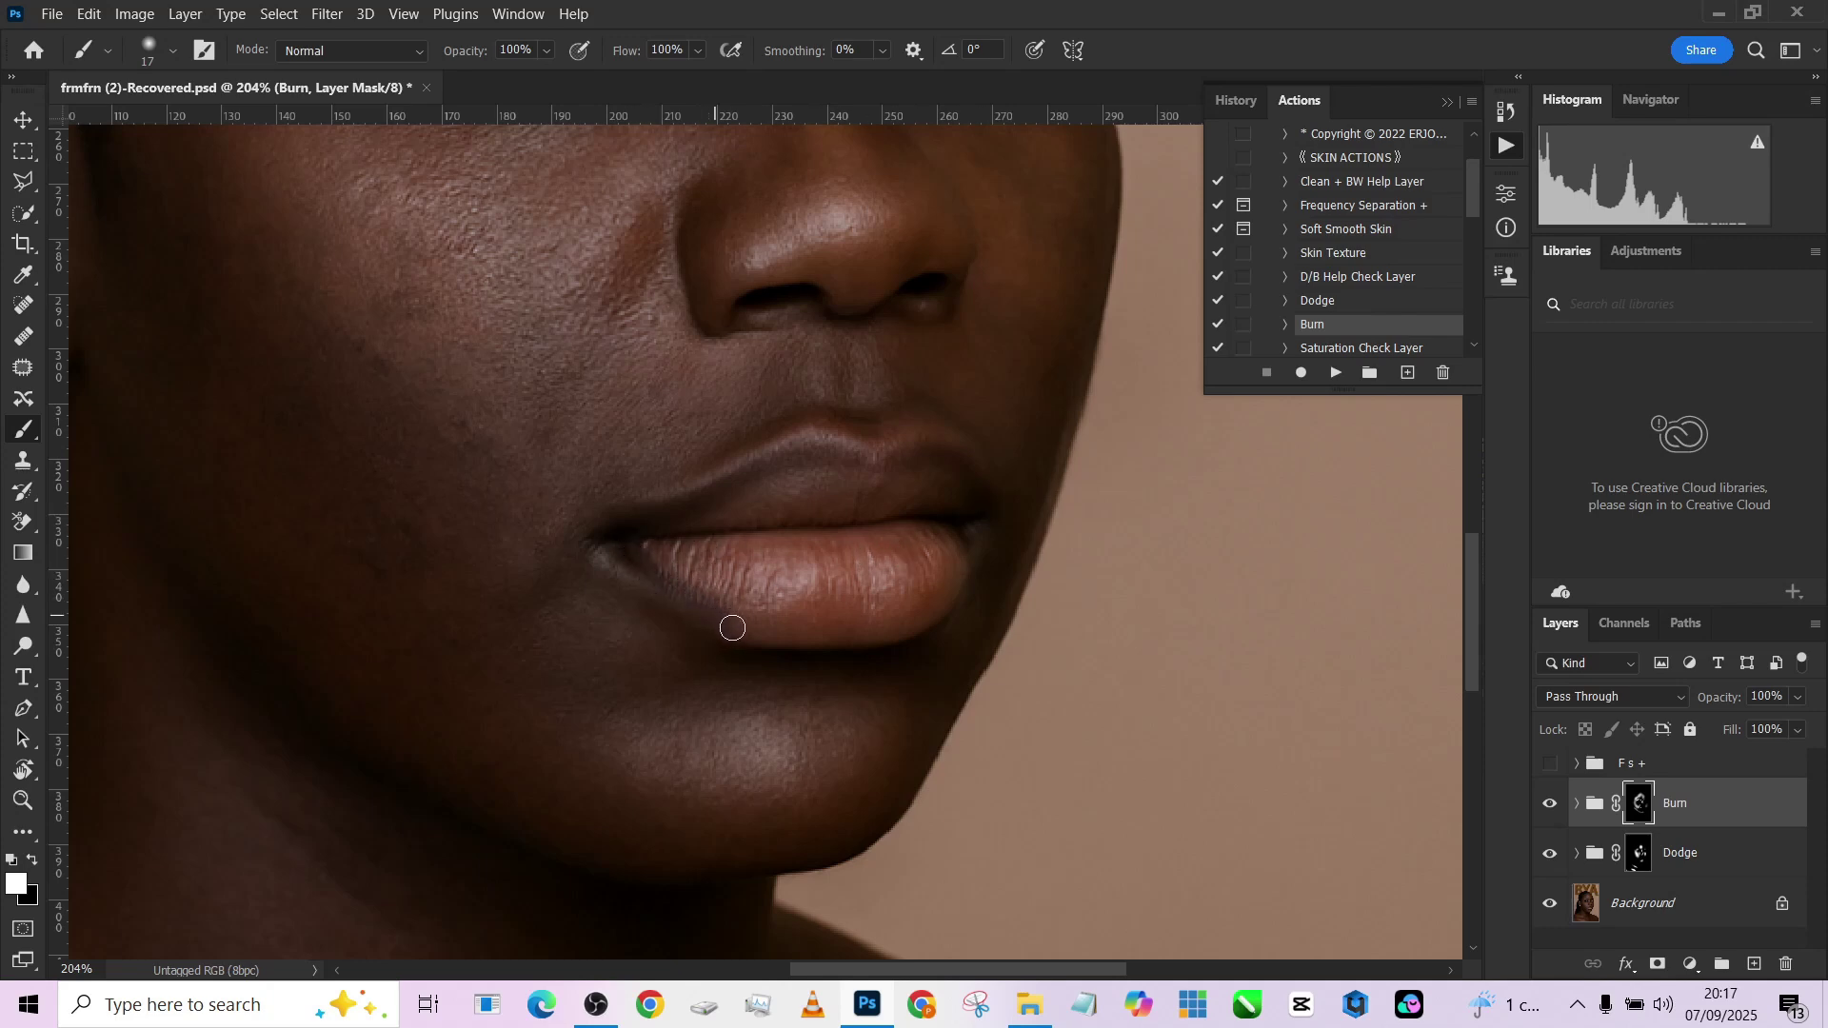
Lower the brush flow to 9% and dodge the lower lip and upper lip border on the Dodge mask with a 28 px brush.
left_click(1639, 851)
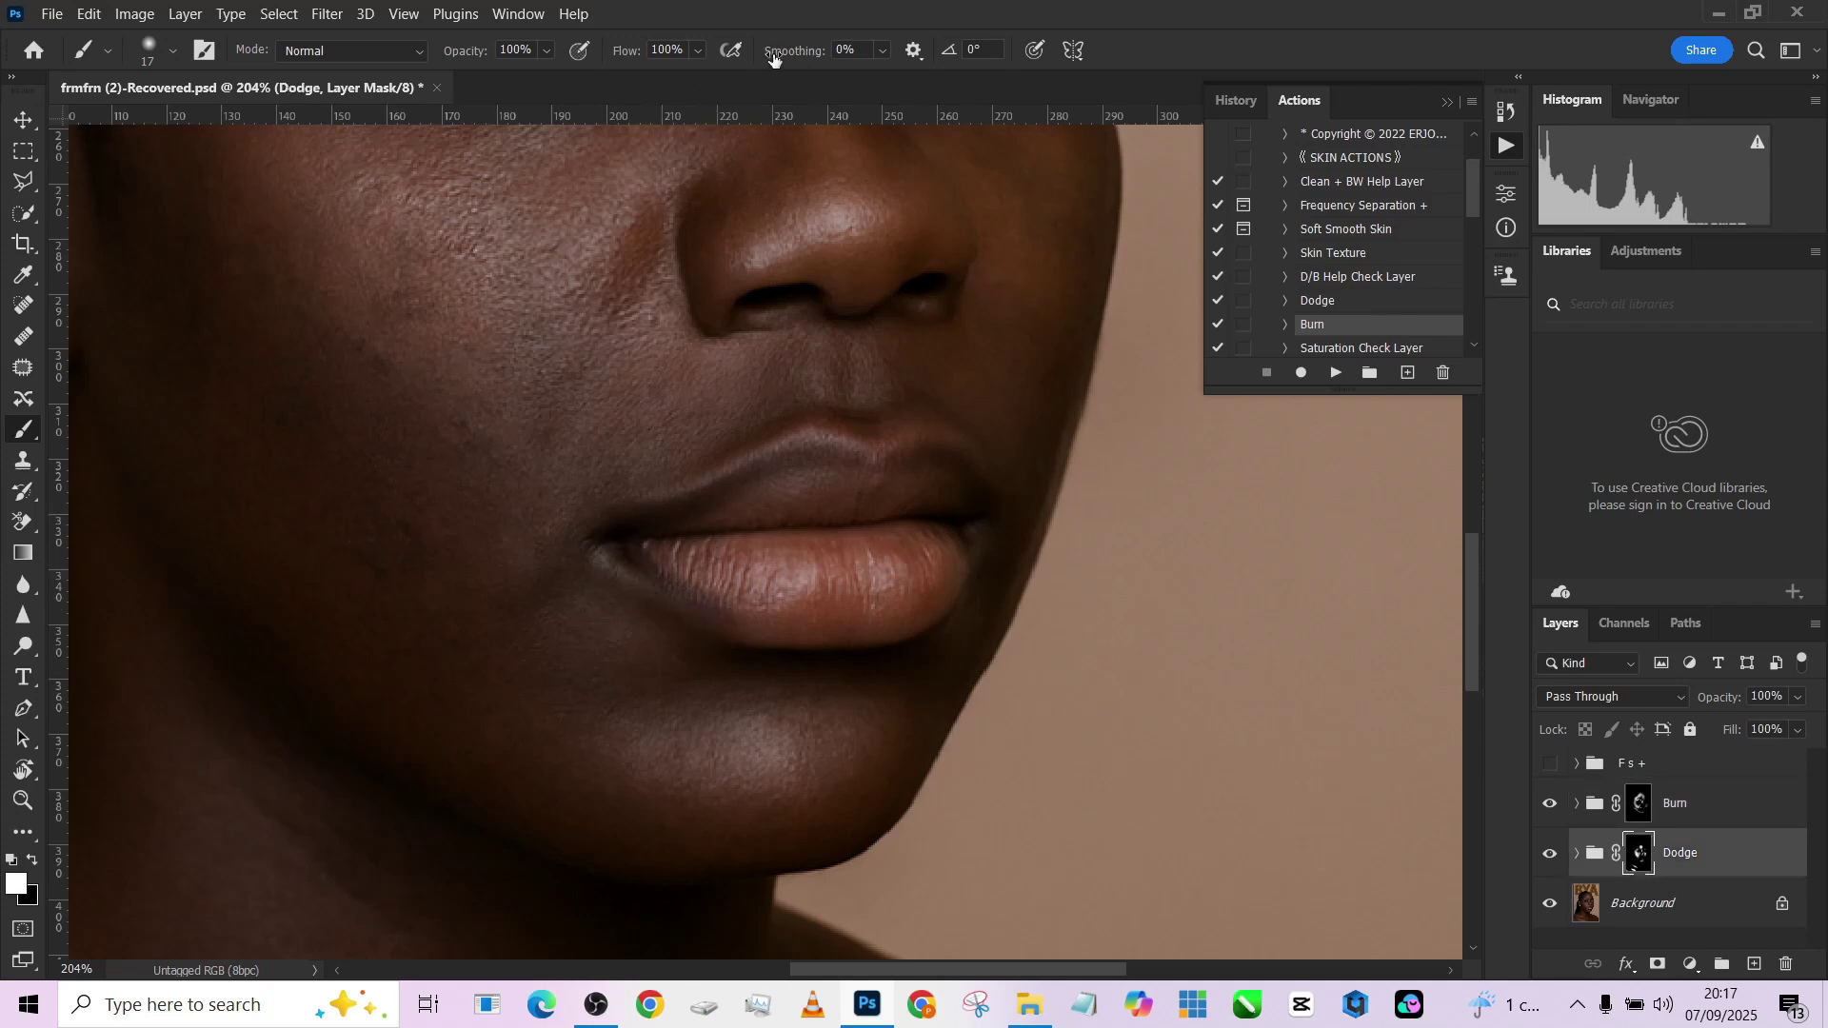
left_click(696, 51)
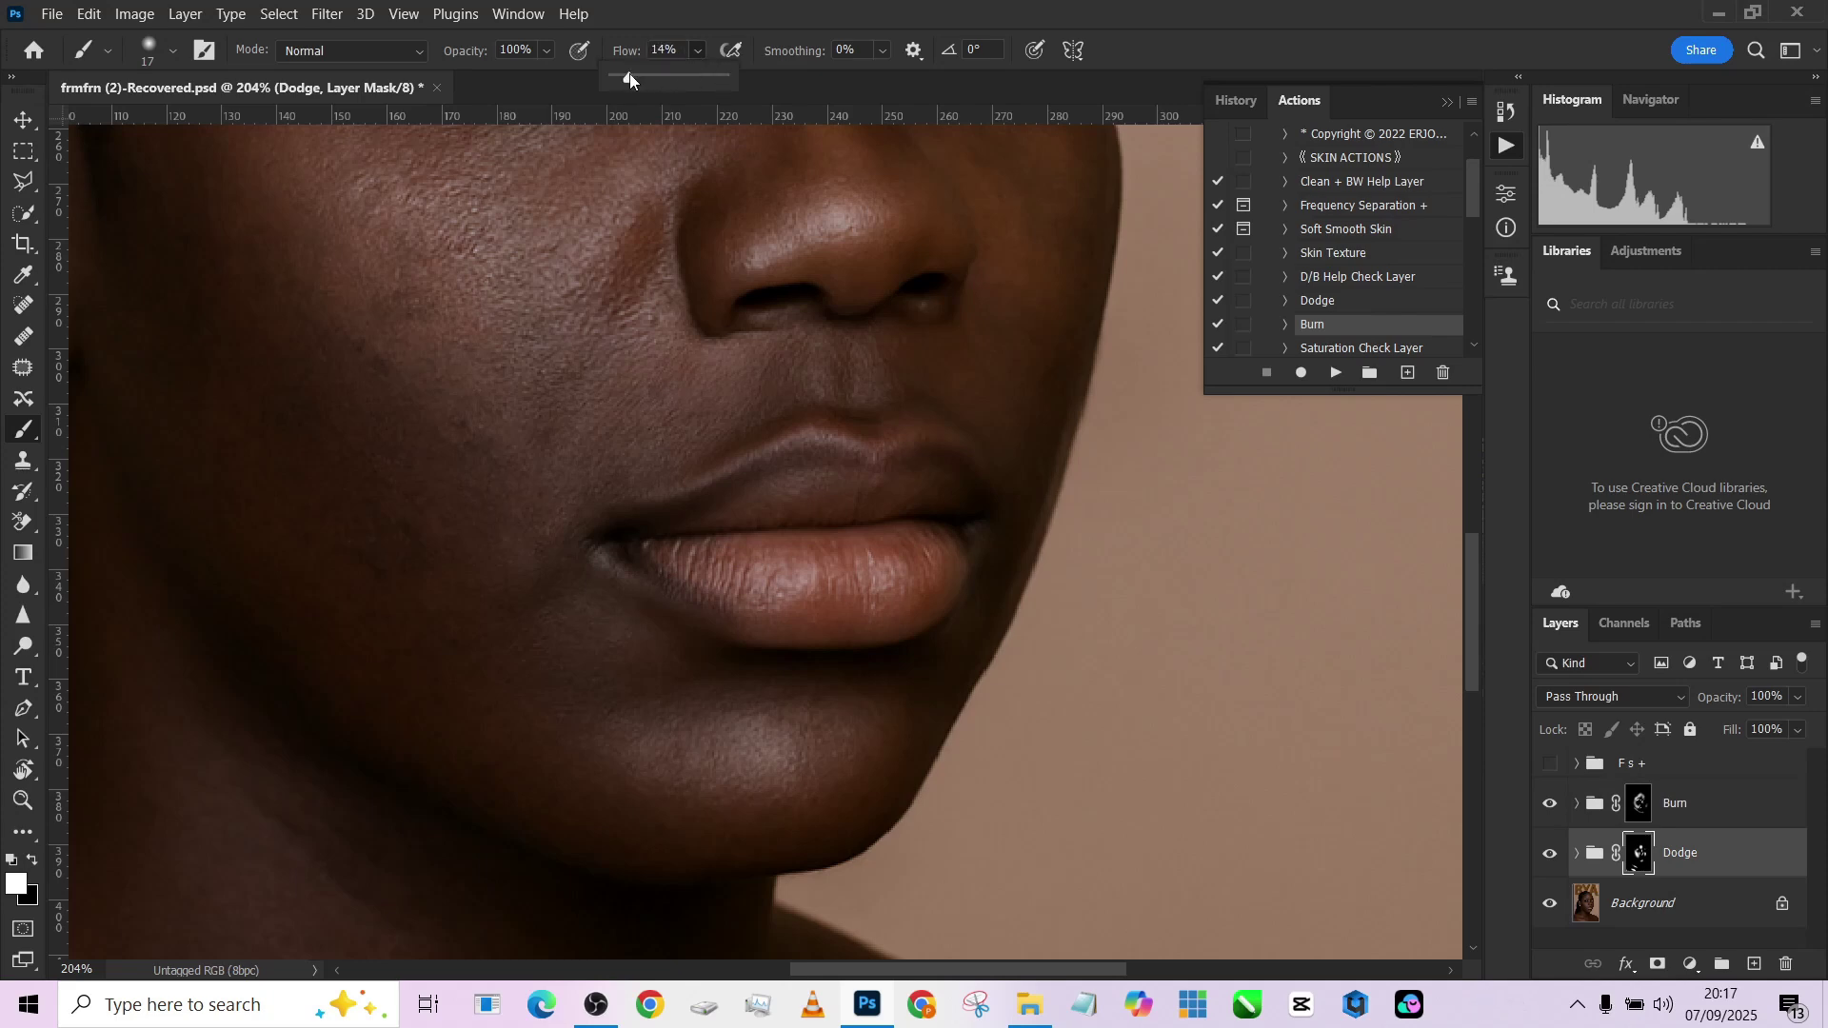
left_click_drag(631, 76, 625, 77)
left_click(883, 535)
key("]")
key("]")
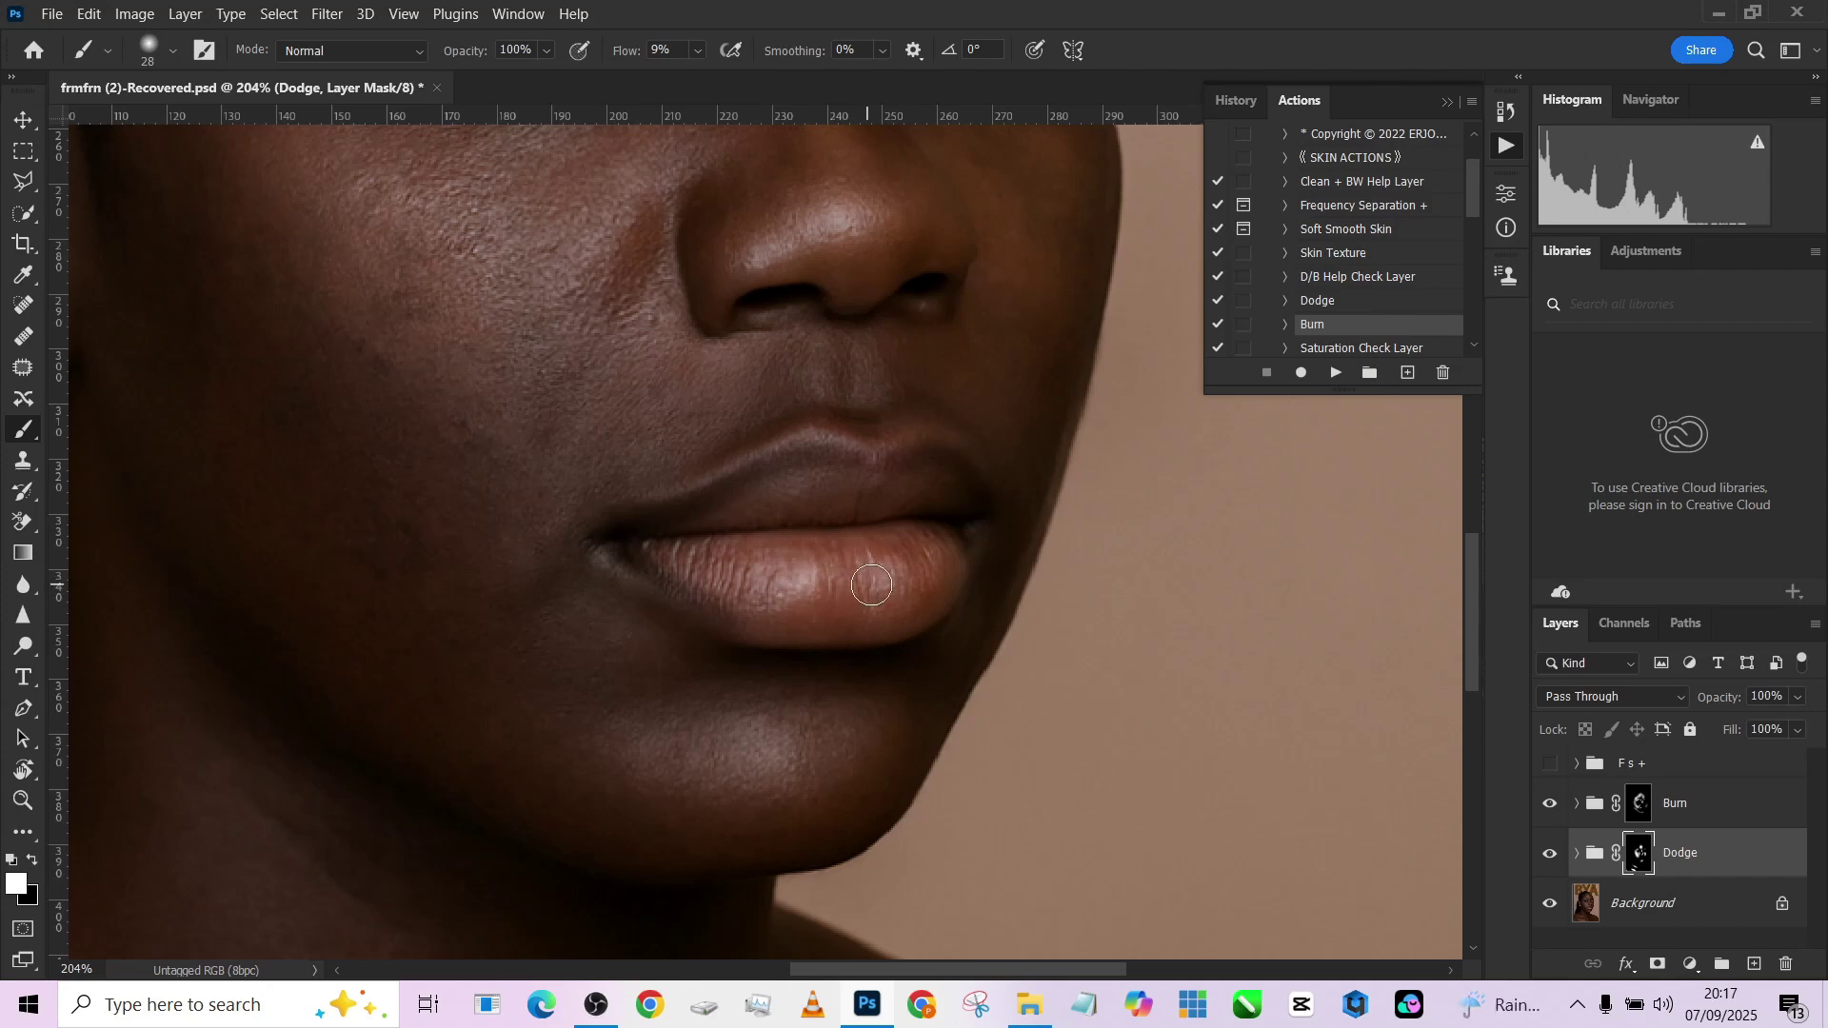
mouse_move(874, 587)
left_mouse_down()
mouse_move(901, 587)
mouse_move(908, 548)
left_mouse_up()
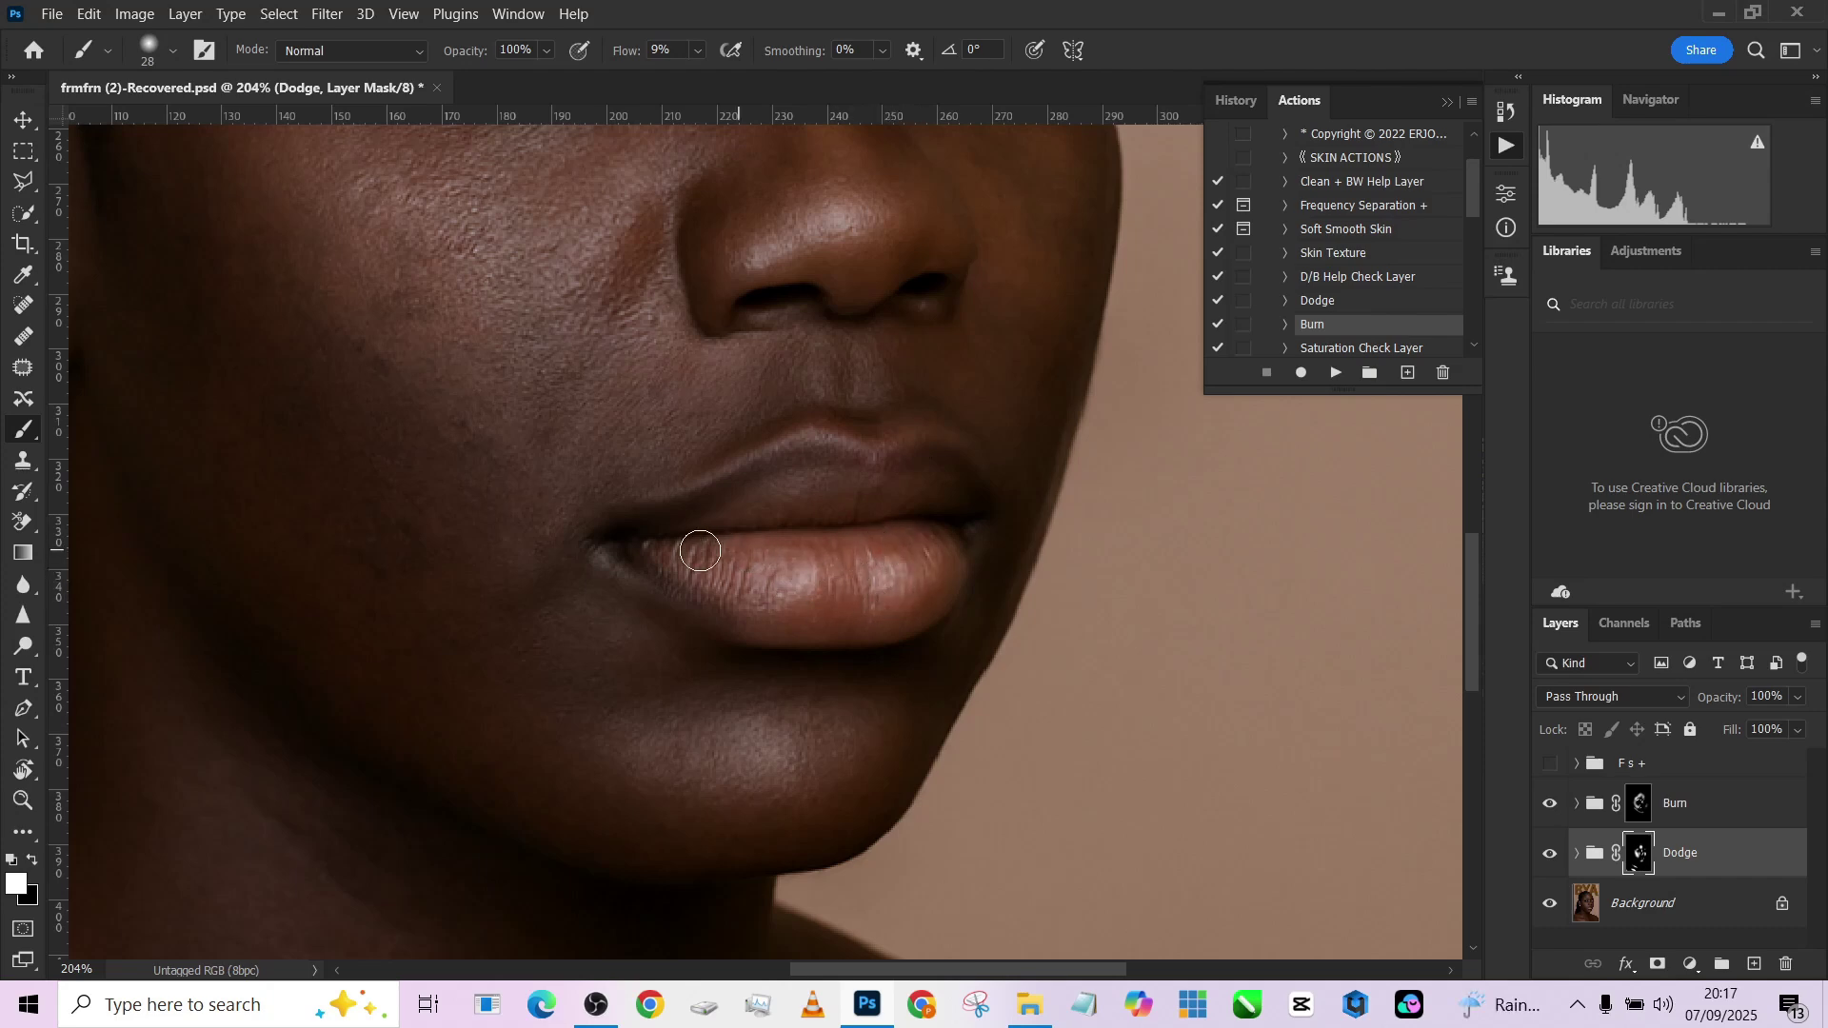
mouse_move(802, 445)
left_mouse_down()
mouse_move(903, 442)
mouse_move(836, 445)
left_mouse_up()
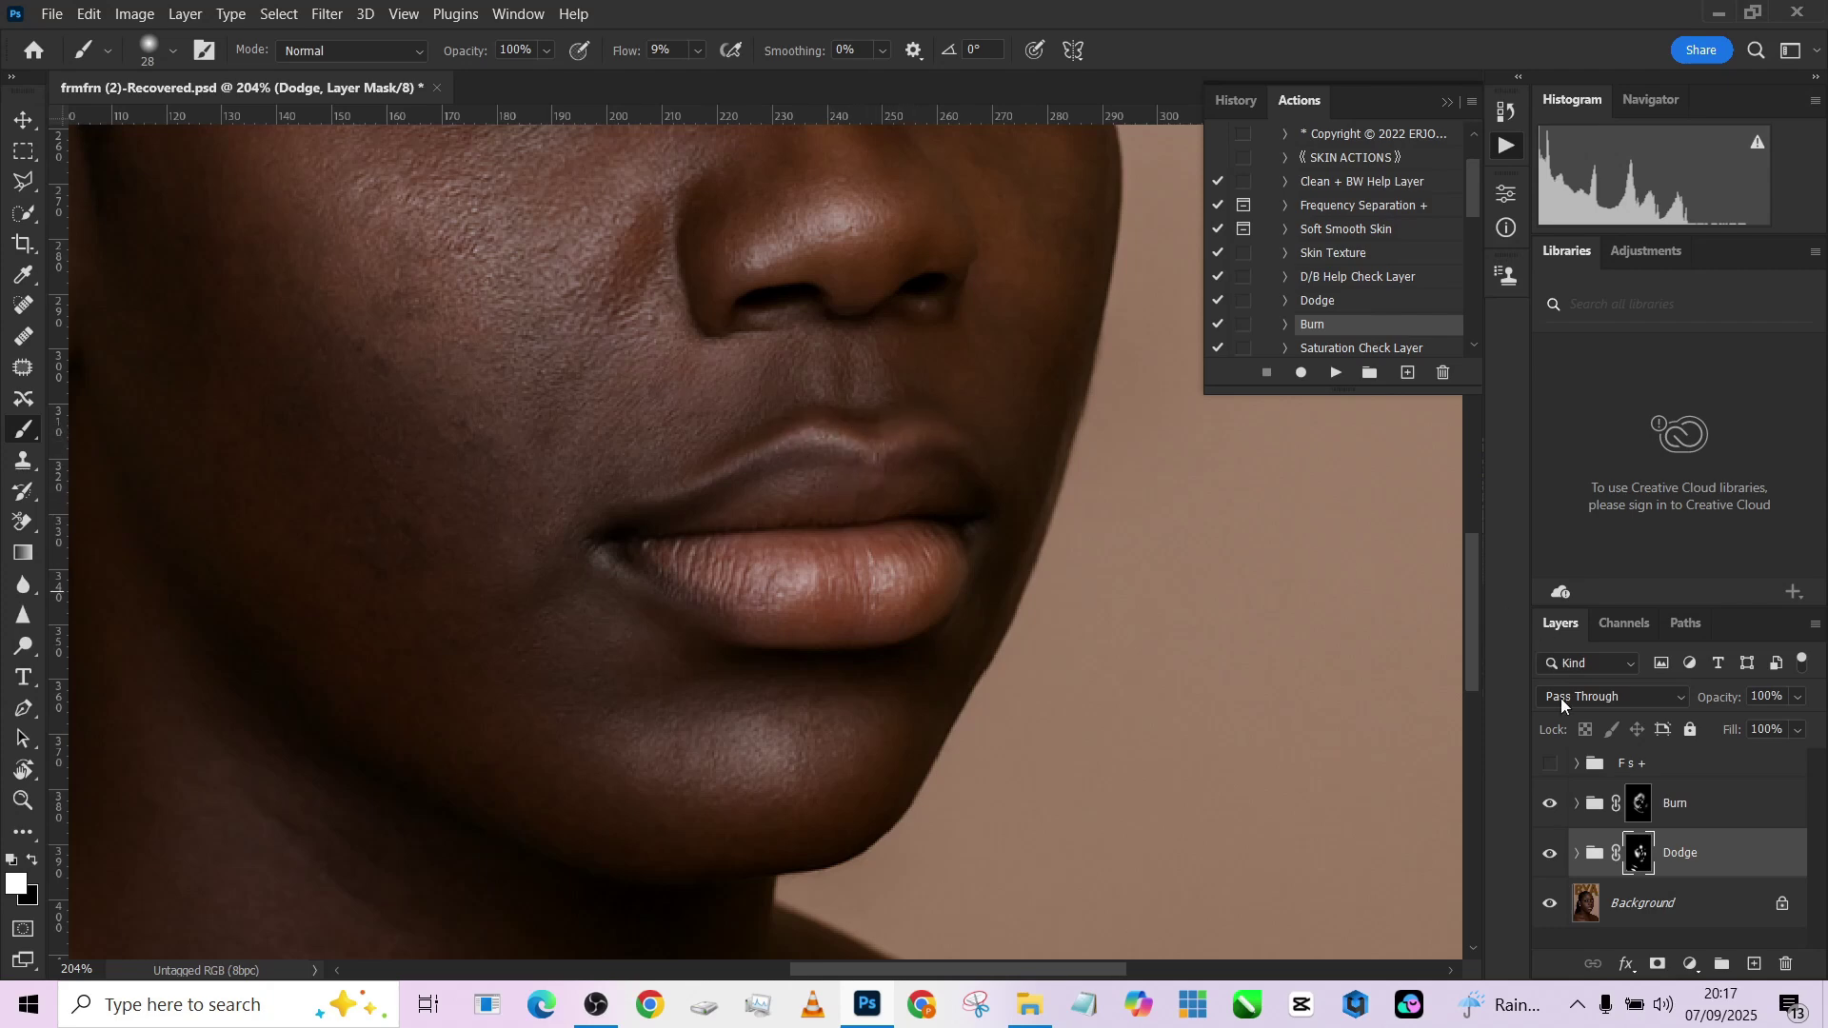
Refine the lips with a 46 px brush, burning them on the Burn mask and dodging them on the Dodge mask.
left_click(1638, 803)
mouse_move(835, 487)
left_mouse_down()
mouse_move(931, 498)
mouse_move(760, 507)
mouse_move(673, 544)
mouse_move(869, 568)
left_mouse_up()
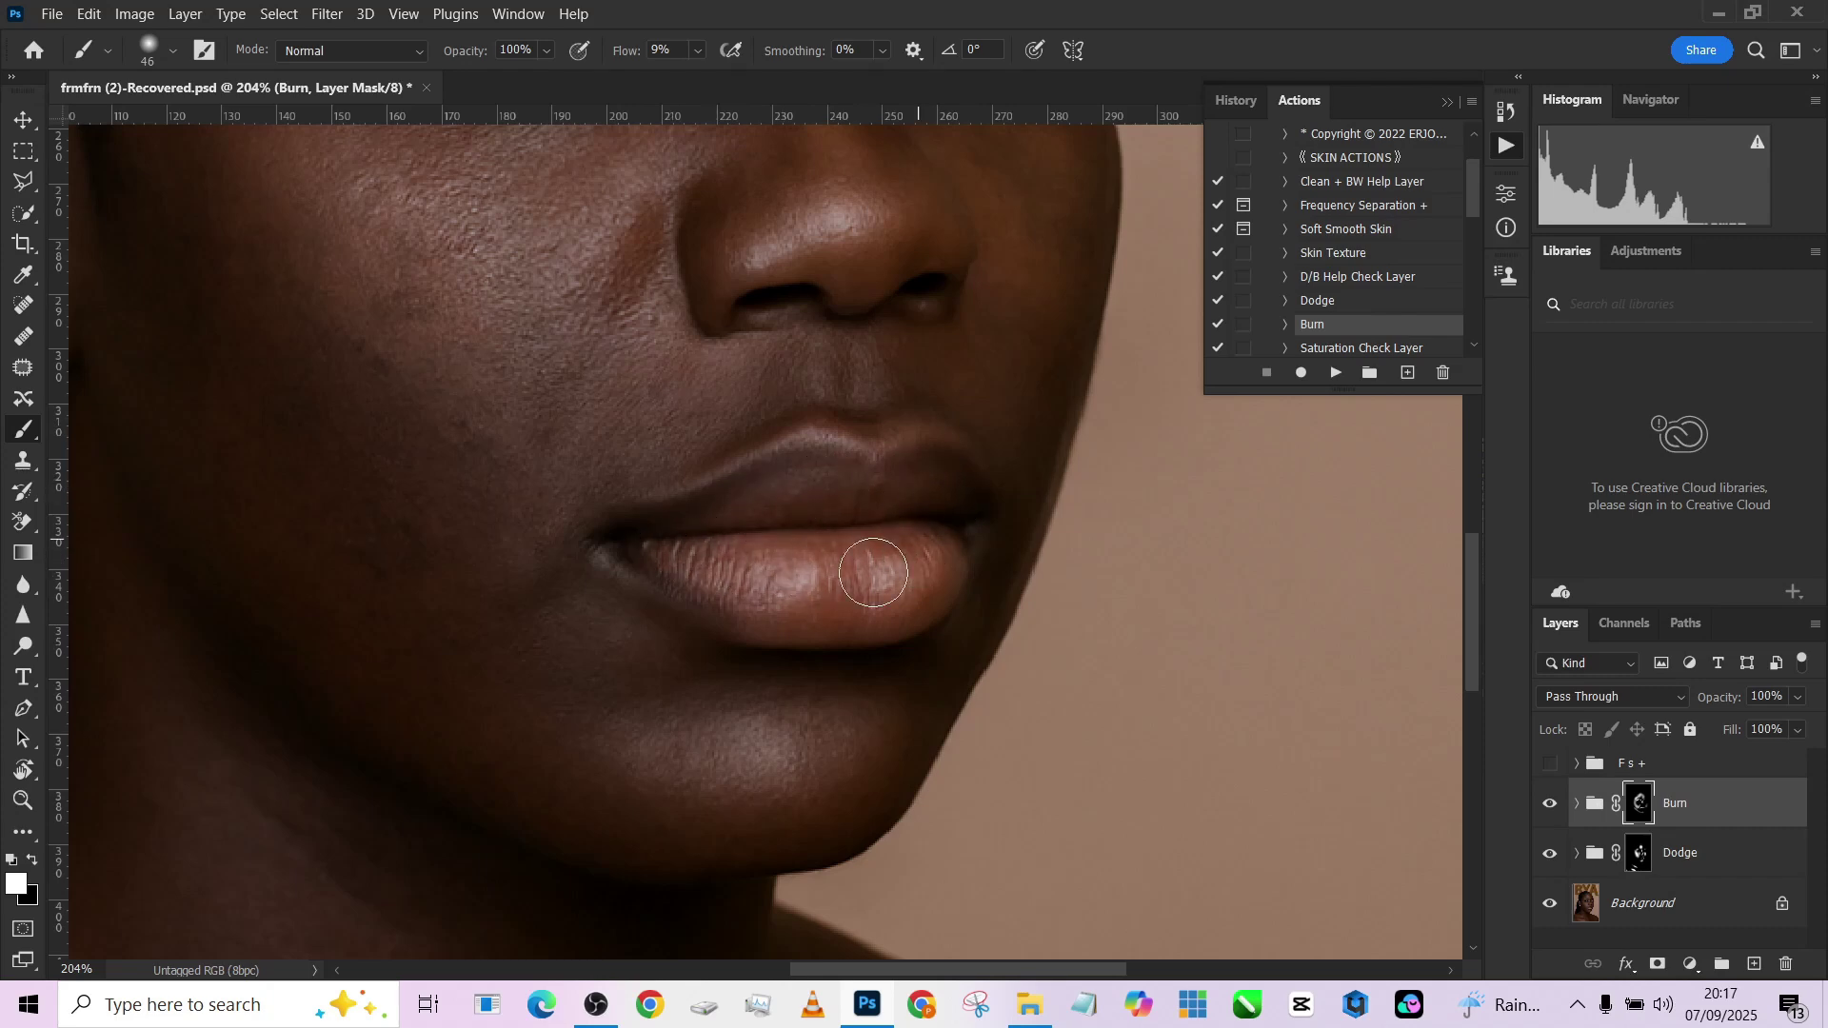
left_click(1647, 861)
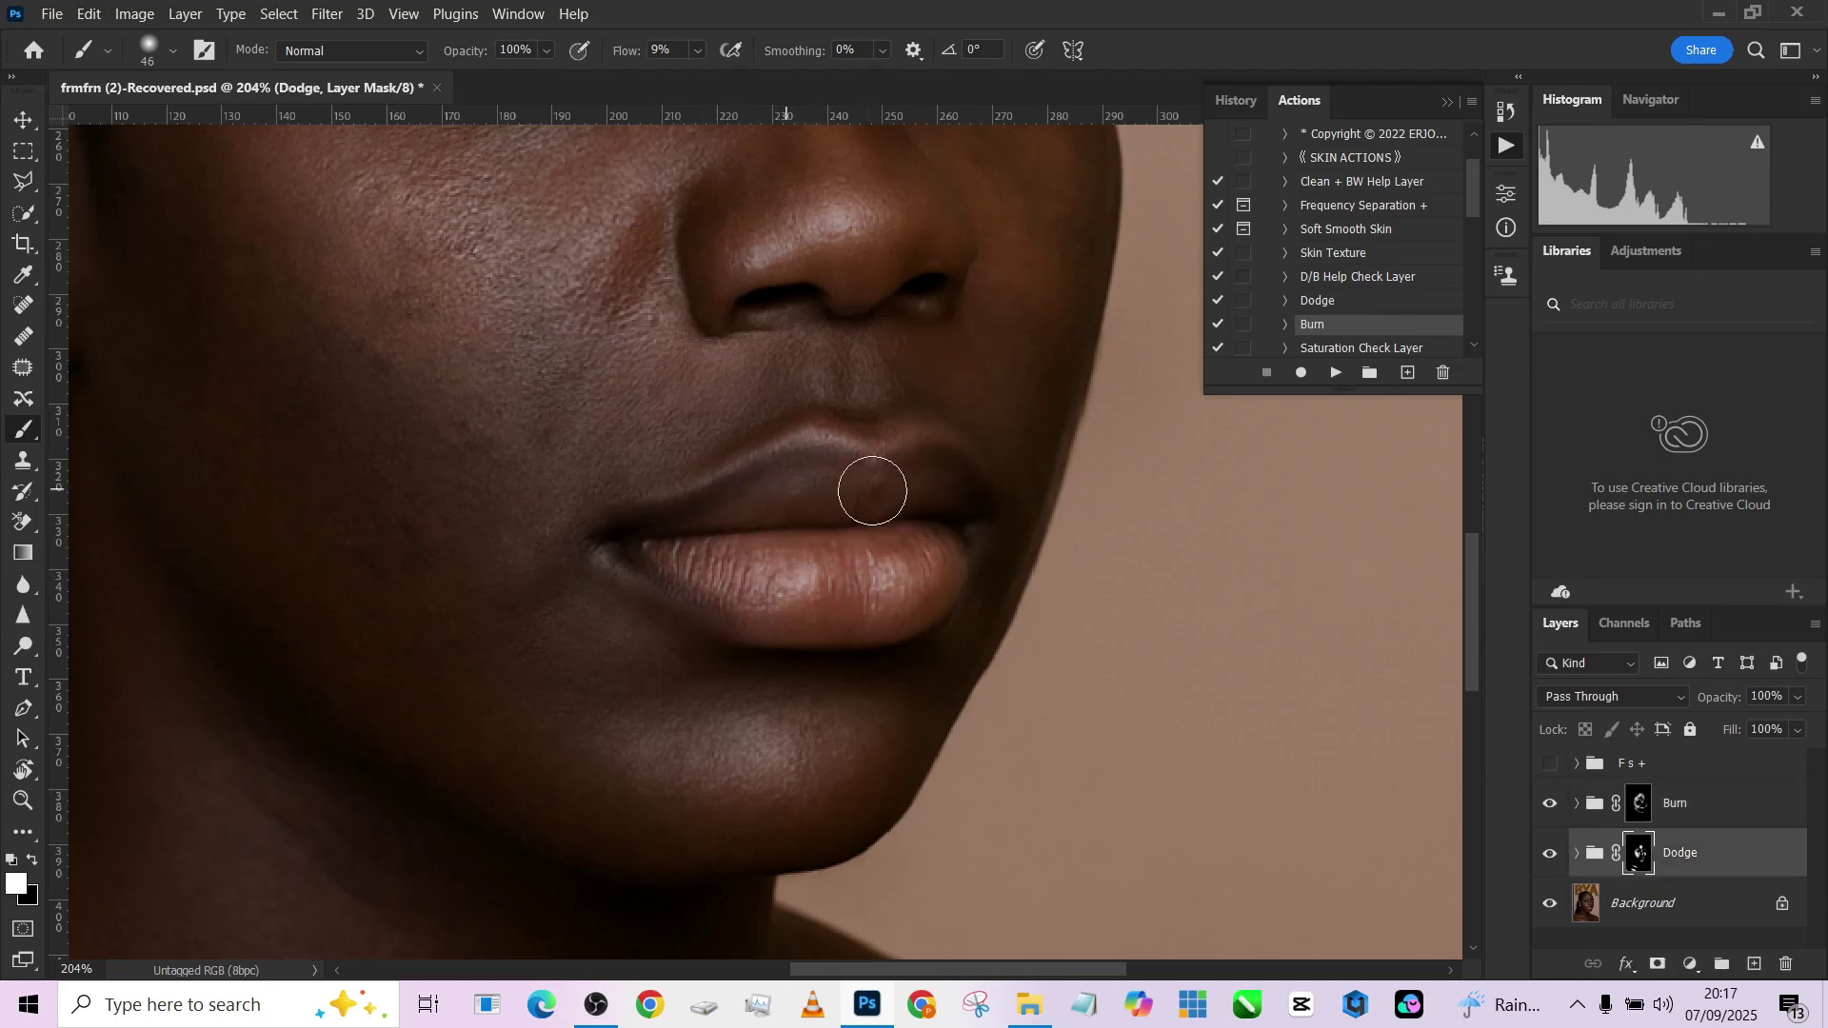
mouse_move(691, 505)
left_mouse_down()
mouse_move(642, 529)
mouse_move(703, 607)
mouse_move(825, 617)
mouse_move(885, 600)
mouse_move(950, 508)
mouse_move(923, 495)
mouse_move(942, 481)
mouse_move(693, 556)
left_mouse_up()
Show the F s + group and move the Burn and Dodge groups above it.
scroll(852, 530, "down", 1)
scroll(857, 522, "down", 5)
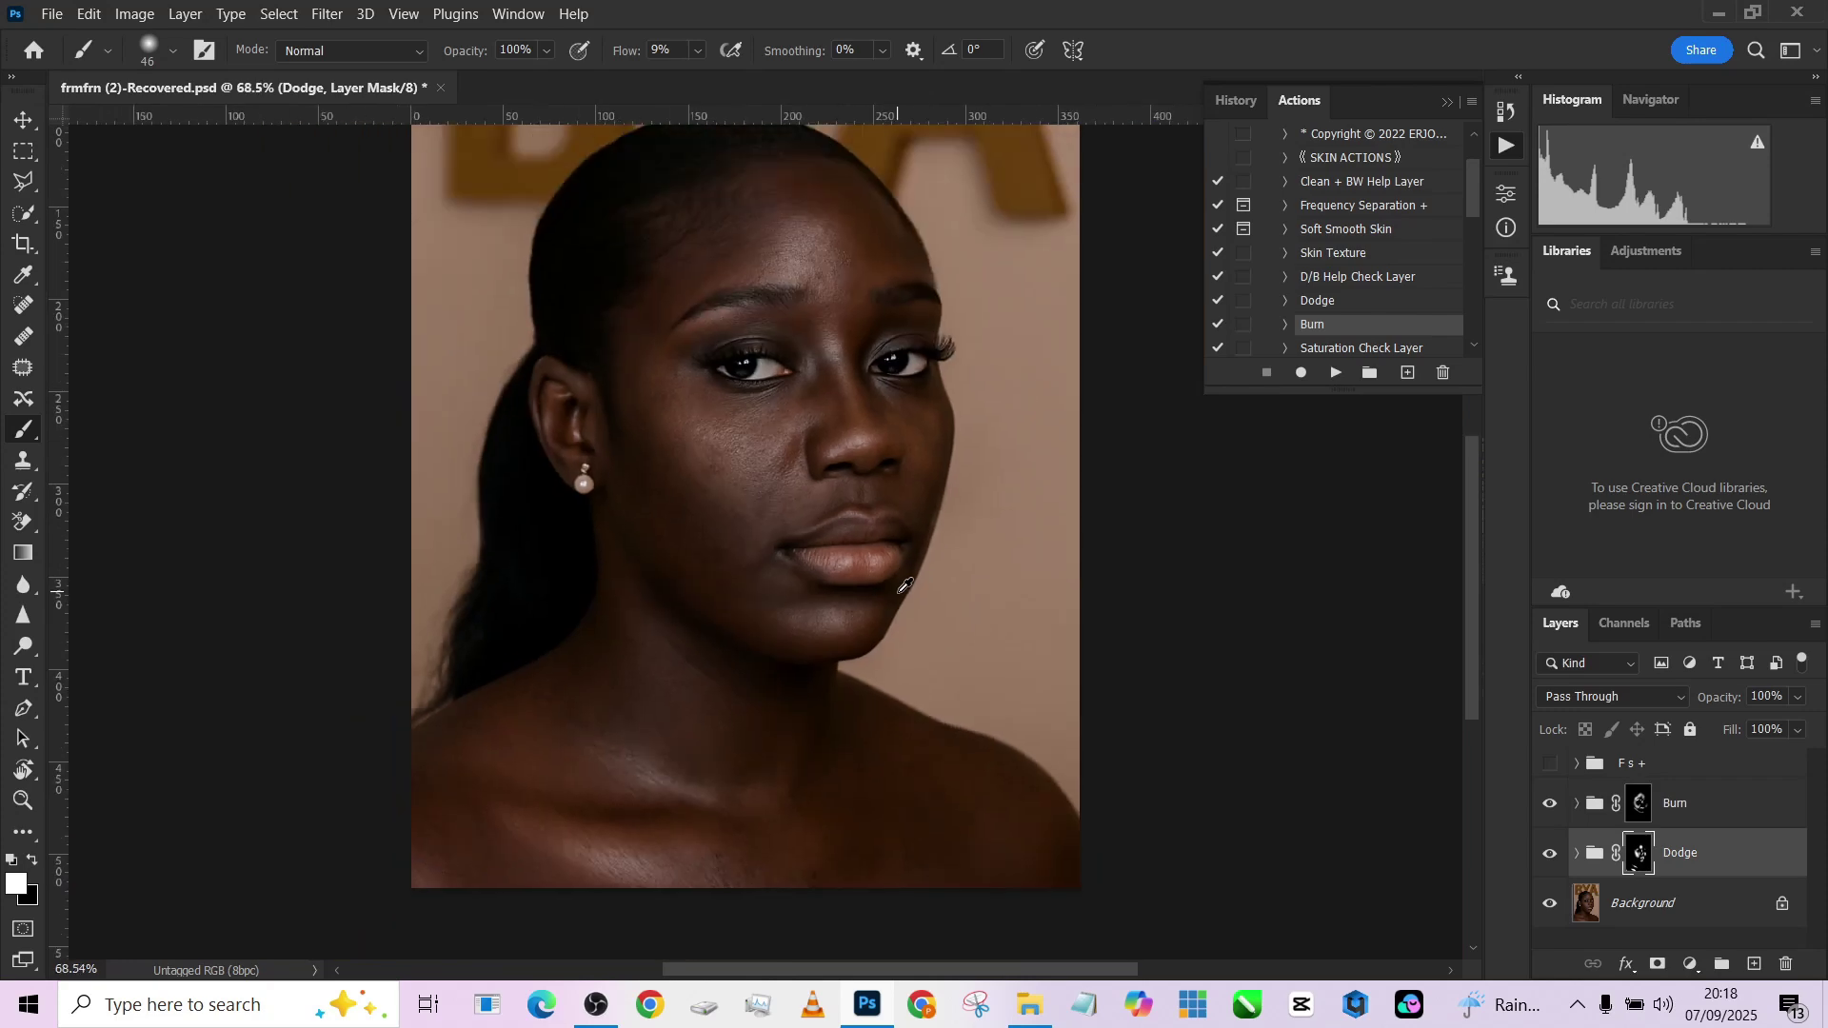
left_click_drag(792, 562, 803, 616)
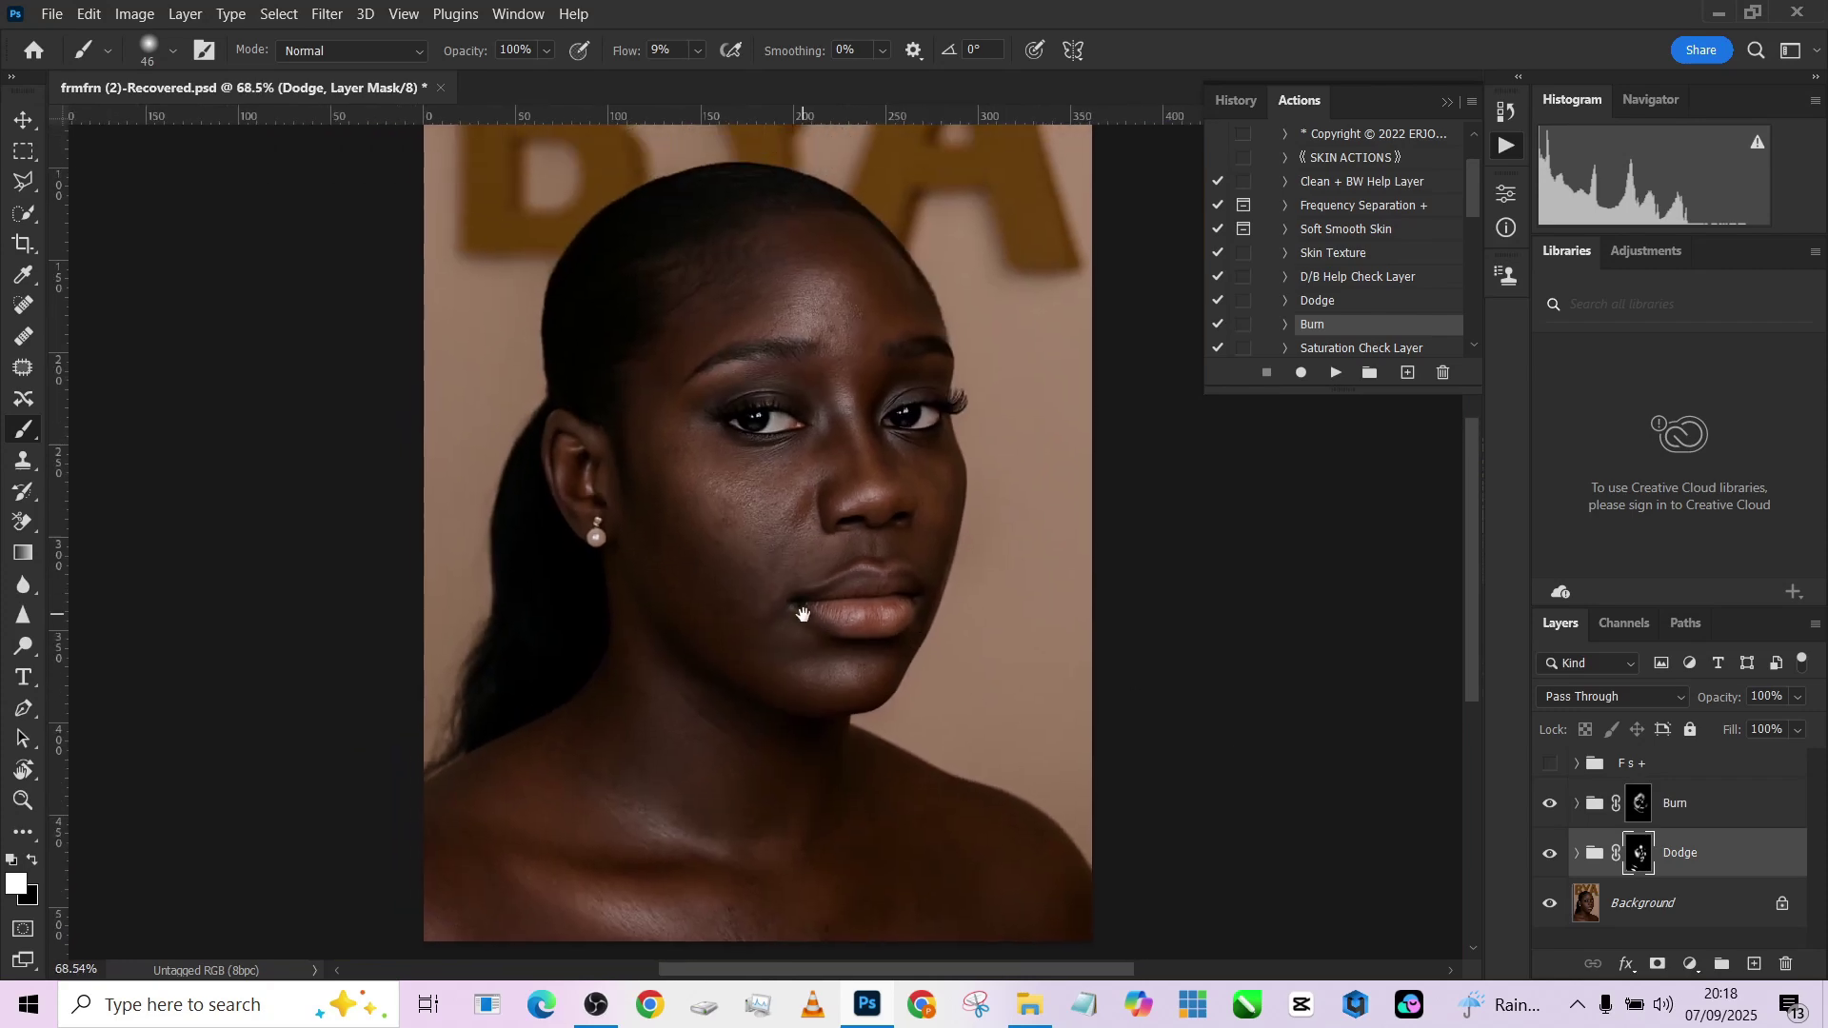
left_click(1548, 773)
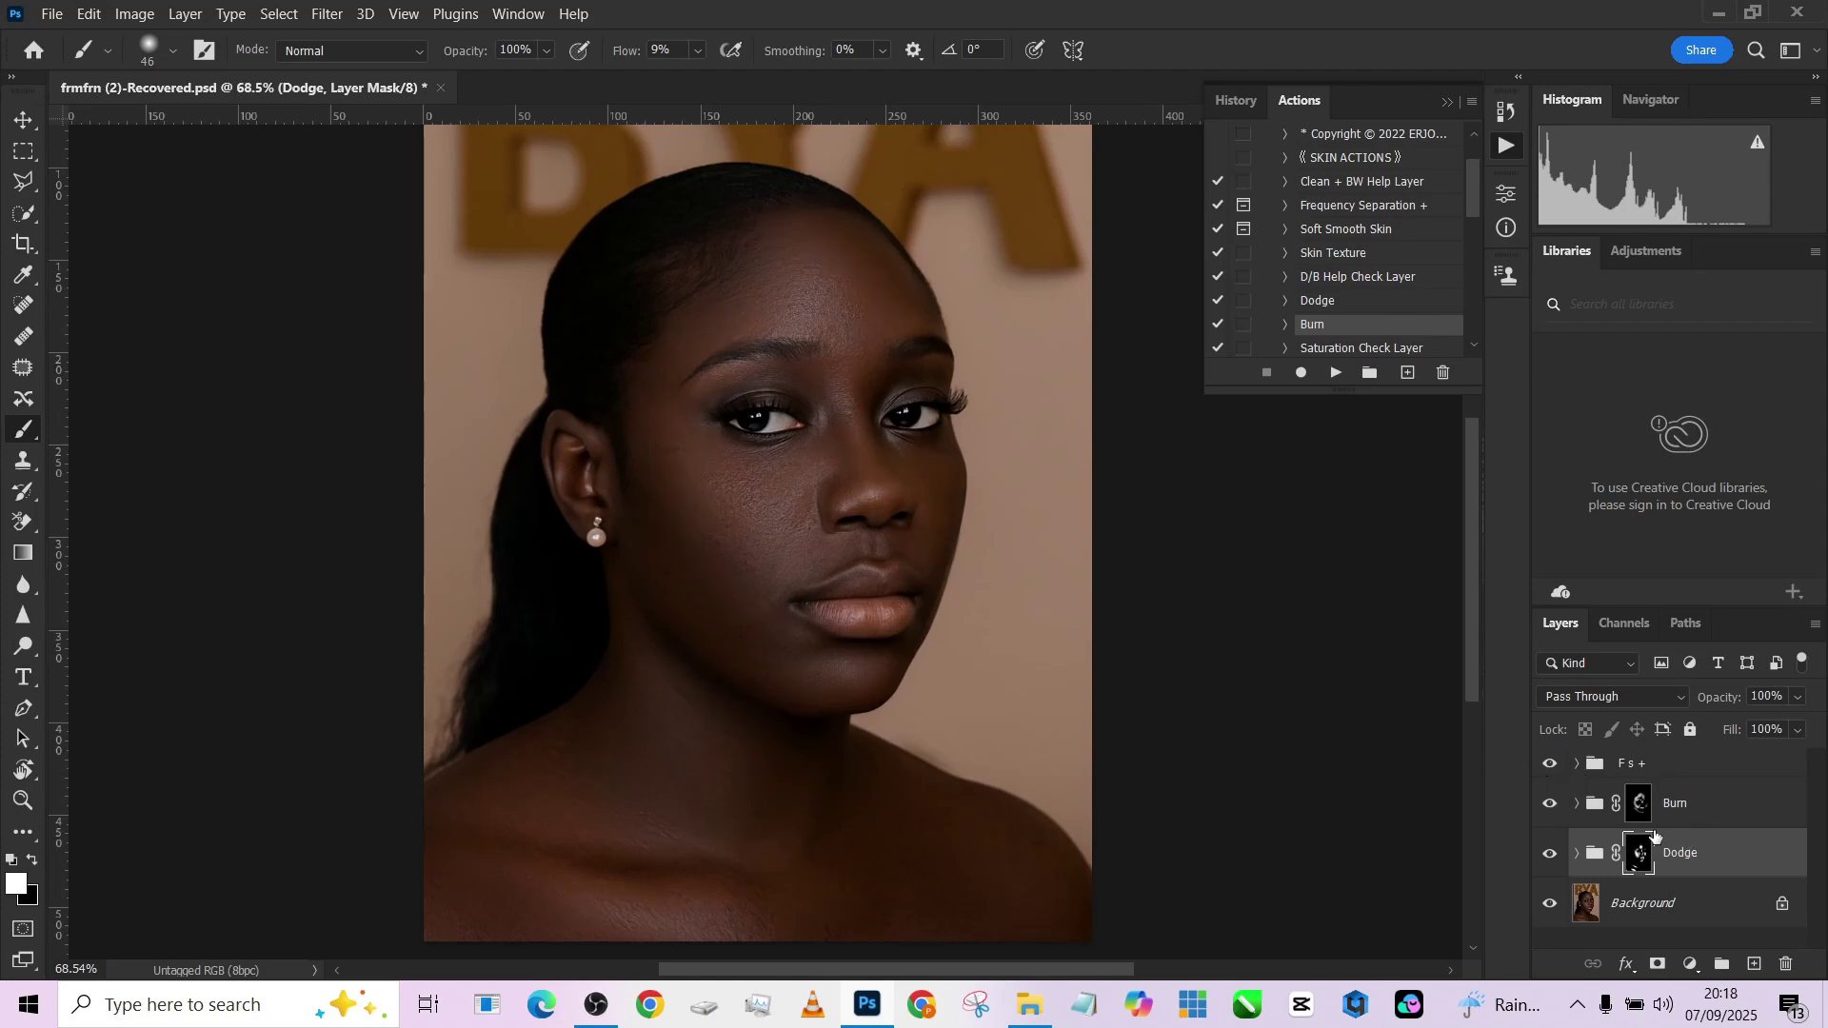
left_click(1720, 818, "shift")
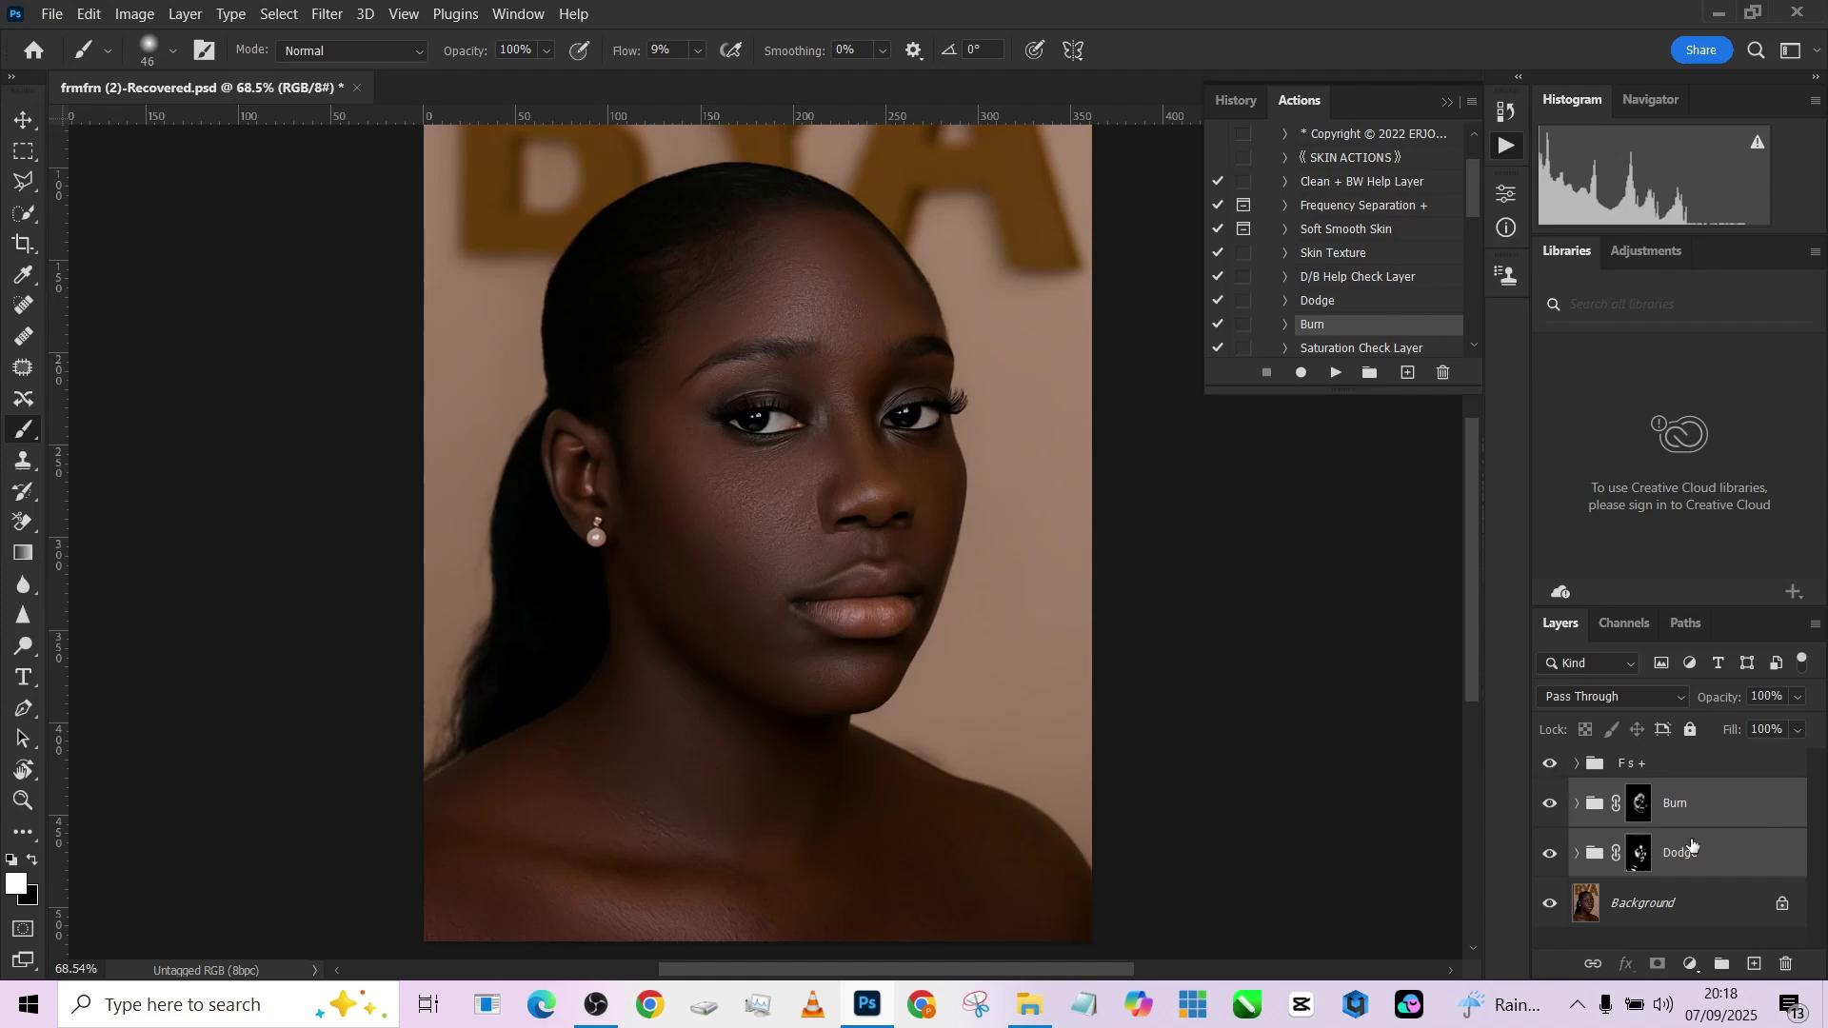
mouse_move(1694, 846)
left_mouse_down()
mouse_move(1727, 700)
mouse_move(1687, 756)
left_mouse_up()
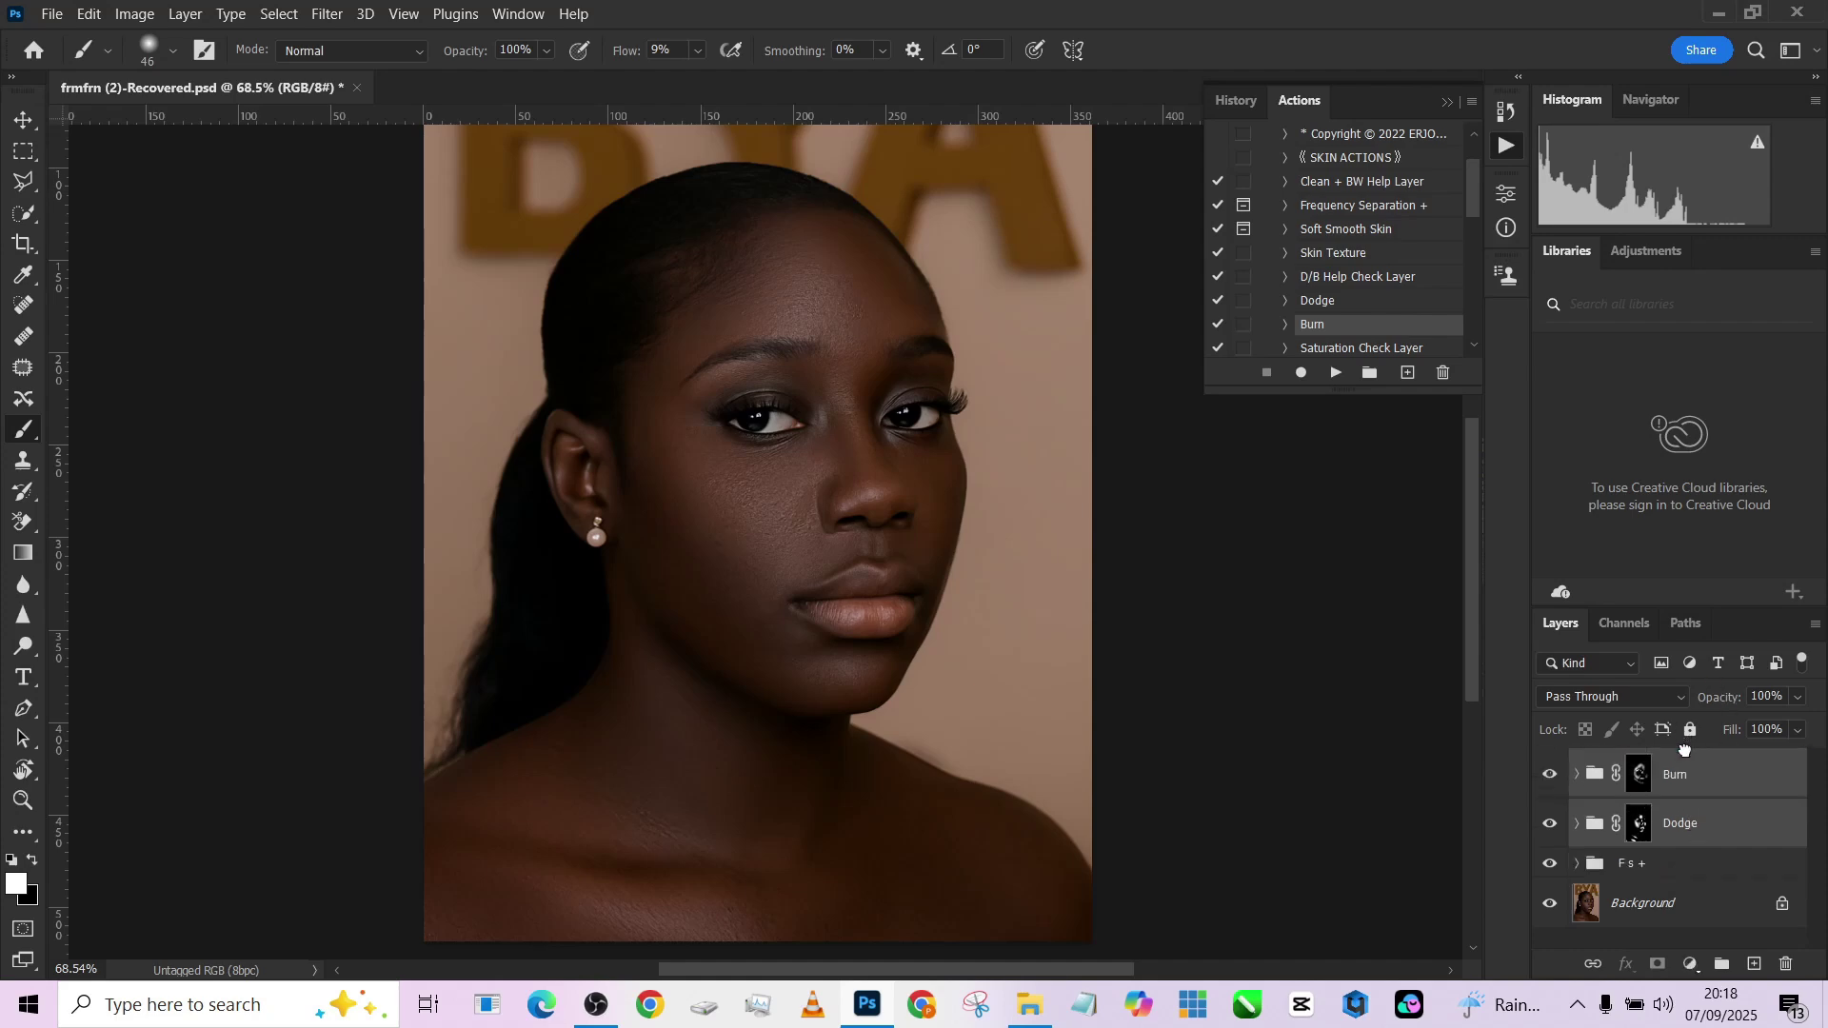
left_click(1670, 881)
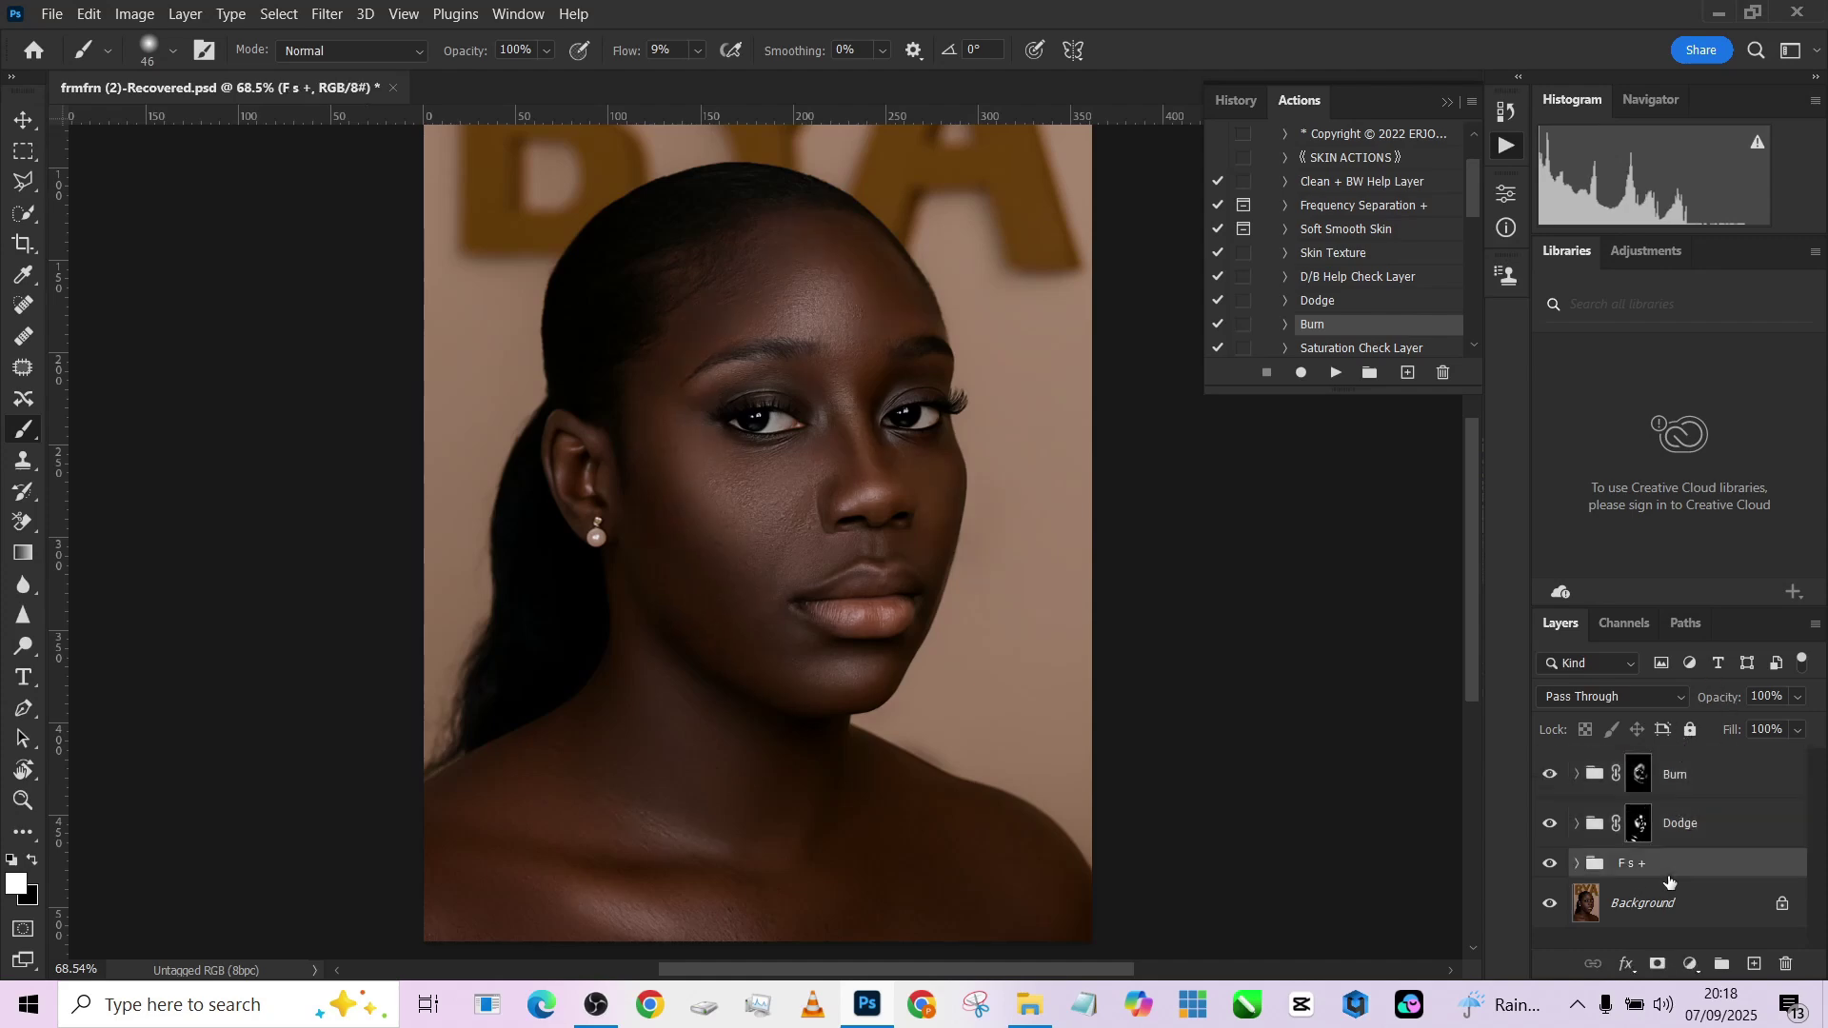
scroll(803, 467, "down", 2)
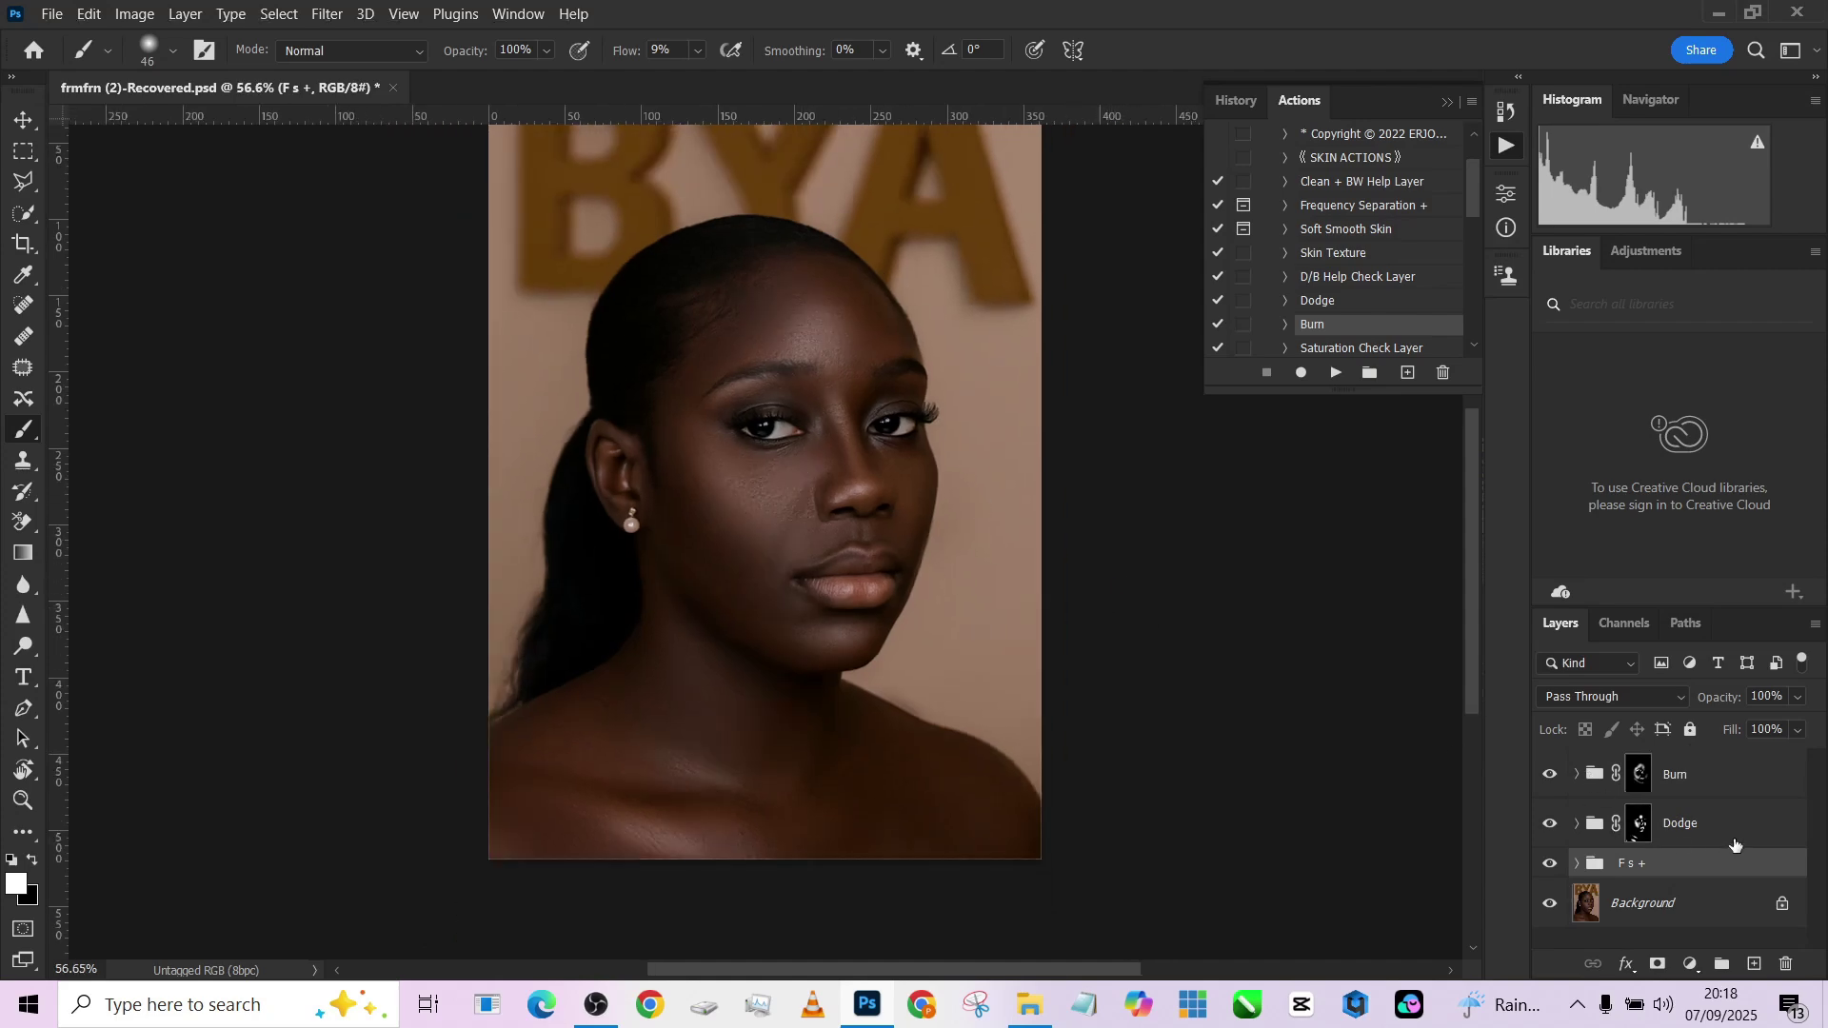
Compare the shading by switching the Burn group off and on.
left_click(1640, 825)
left_click(1542, 782)
left_click(1543, 783)
left_click(1543, 783)
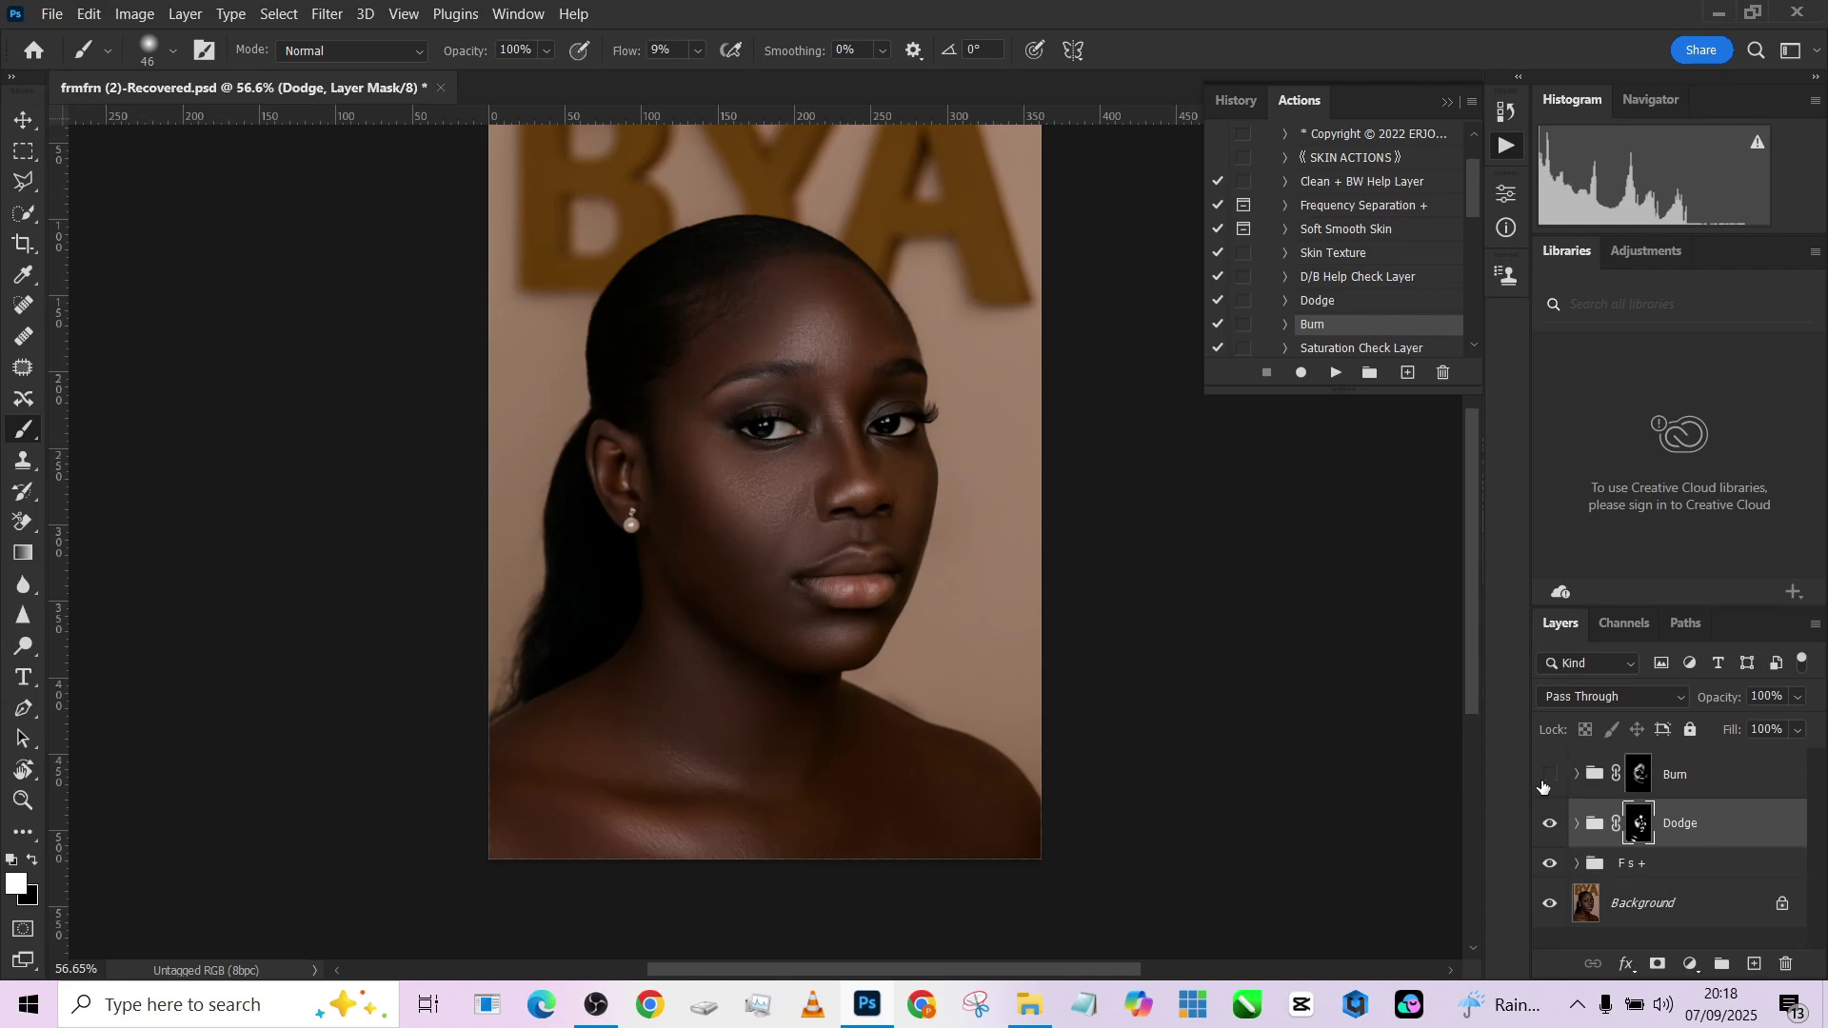
left_click(1543, 783)
left_click(1544, 780)
Set the brush flow to 4% and burn the far edge of the face on the Burn mask with a 116 px brush.
left_click(1637, 779)
left_click(697, 52)
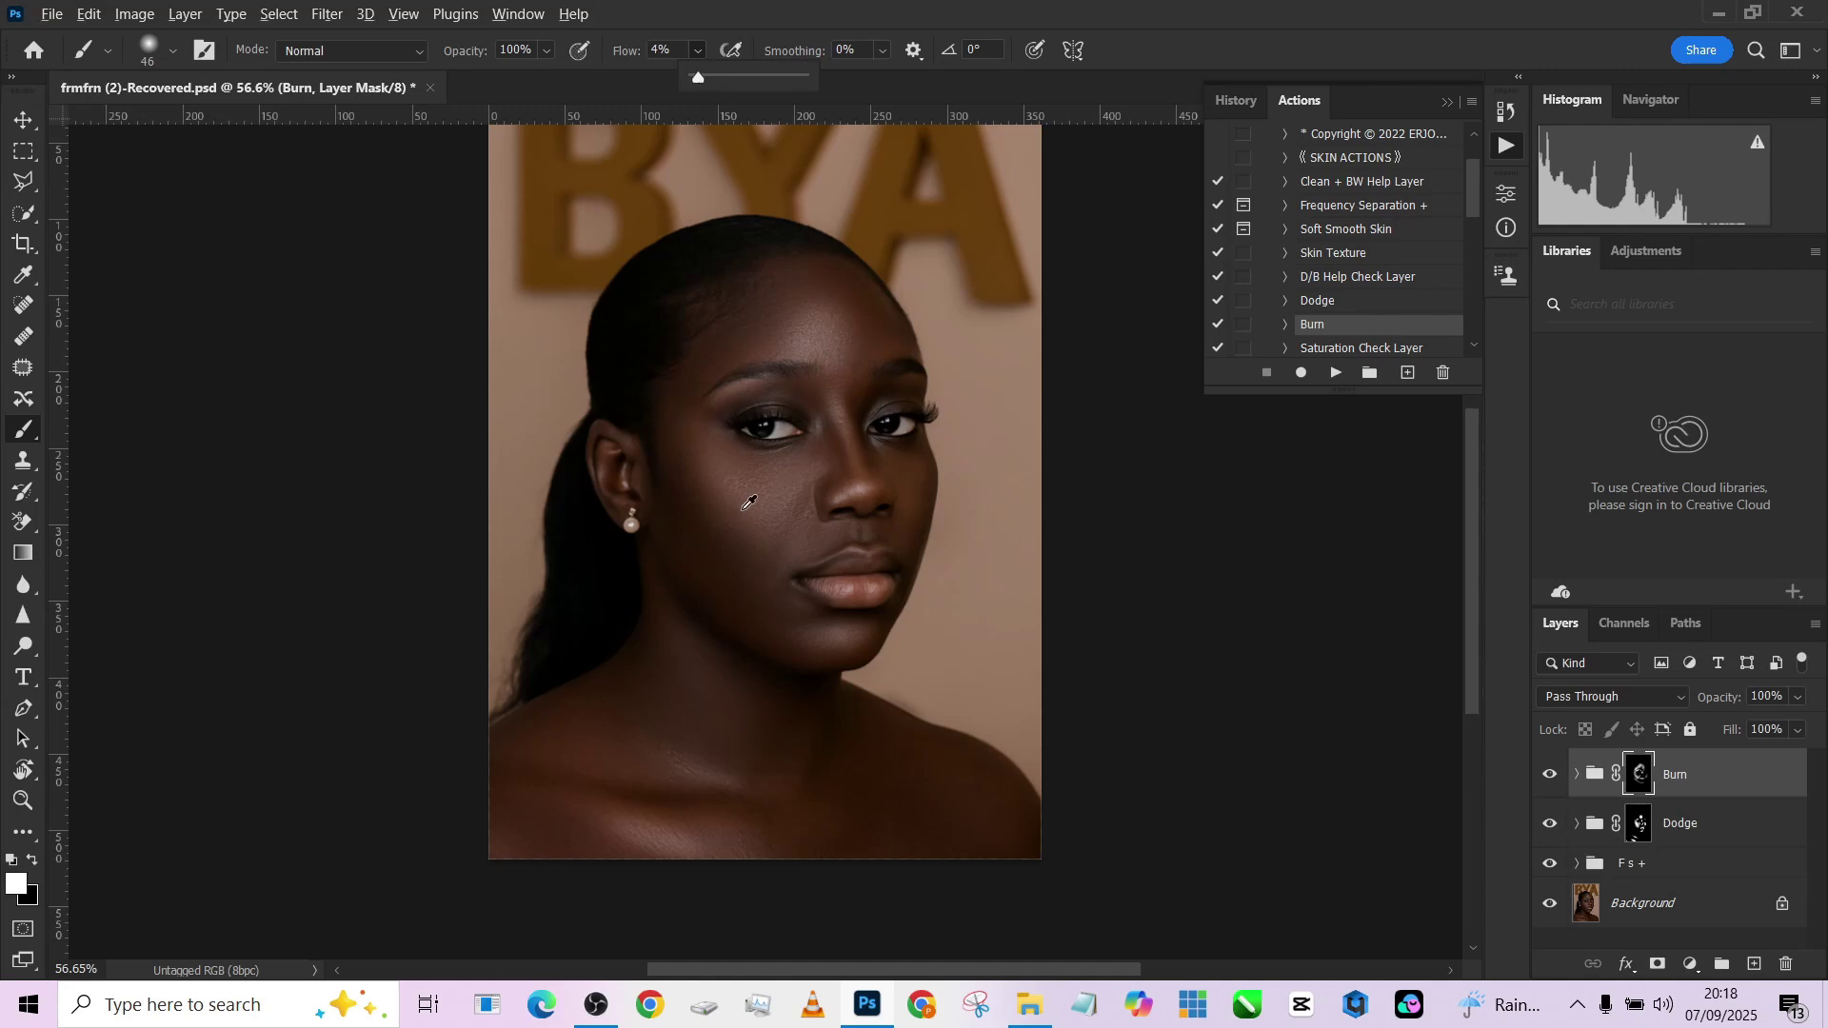
mouse_move(749, 498)
left_mouse_down()
mouse_move(753, 546)
mouse_move(788, 509)
mouse_move(758, 548)
mouse_move(797, 498)
mouse_move(755, 552)
mouse_move(693, 544)
mouse_move(711, 548)
mouse_move(683, 503)
mouse_move(727, 568)
left_mouse_up()
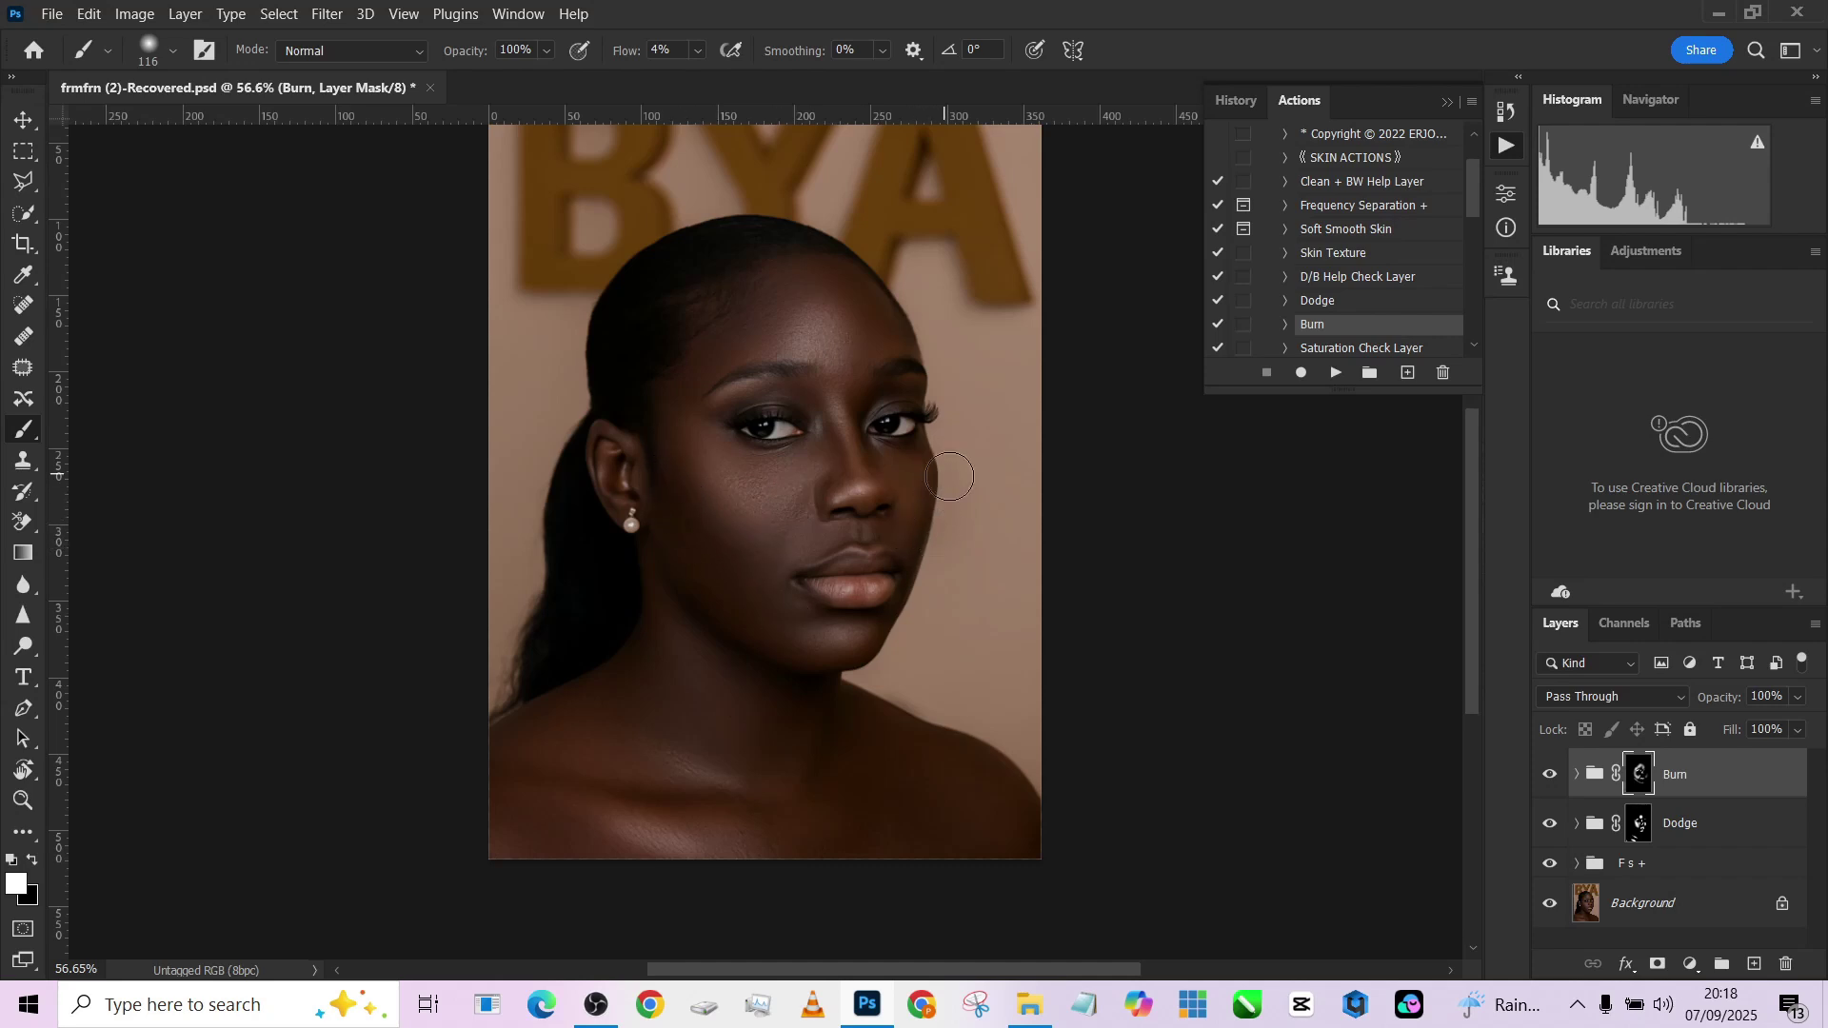
mouse_move(957, 477)
left_mouse_down()
mouse_move(930, 578)
mouse_move(880, 651)
mouse_move(763, 646)
mouse_move(714, 612)
mouse_move(659, 525)
mouse_move(658, 370)
mouse_move(731, 274)
mouse_move(848, 243)
mouse_move(839, 272)
mouse_move(929, 377)
left_mouse_up()
Dodge the near cheek on the Dodge mask with a 46 to 63 px brush.
left_click(1638, 825)
right_click(692, 507, "alt")
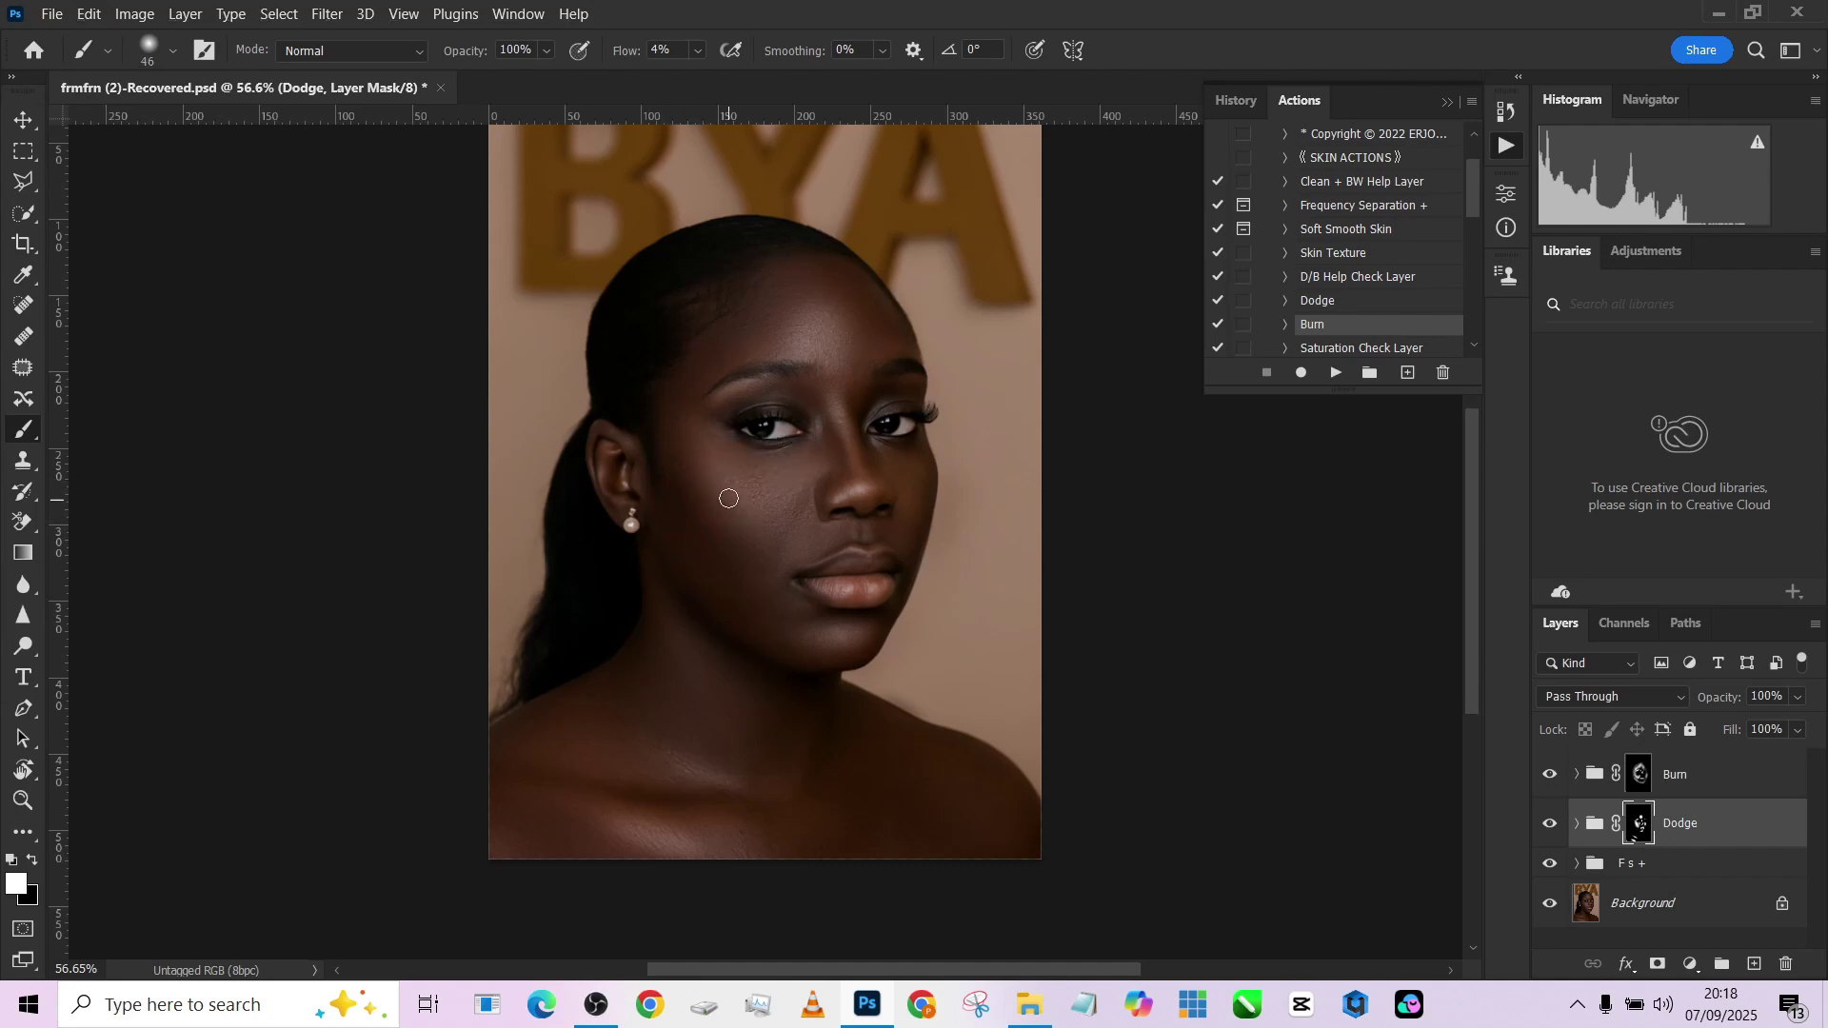
right_click(713, 488, "alt")
left_click(1743, 779)
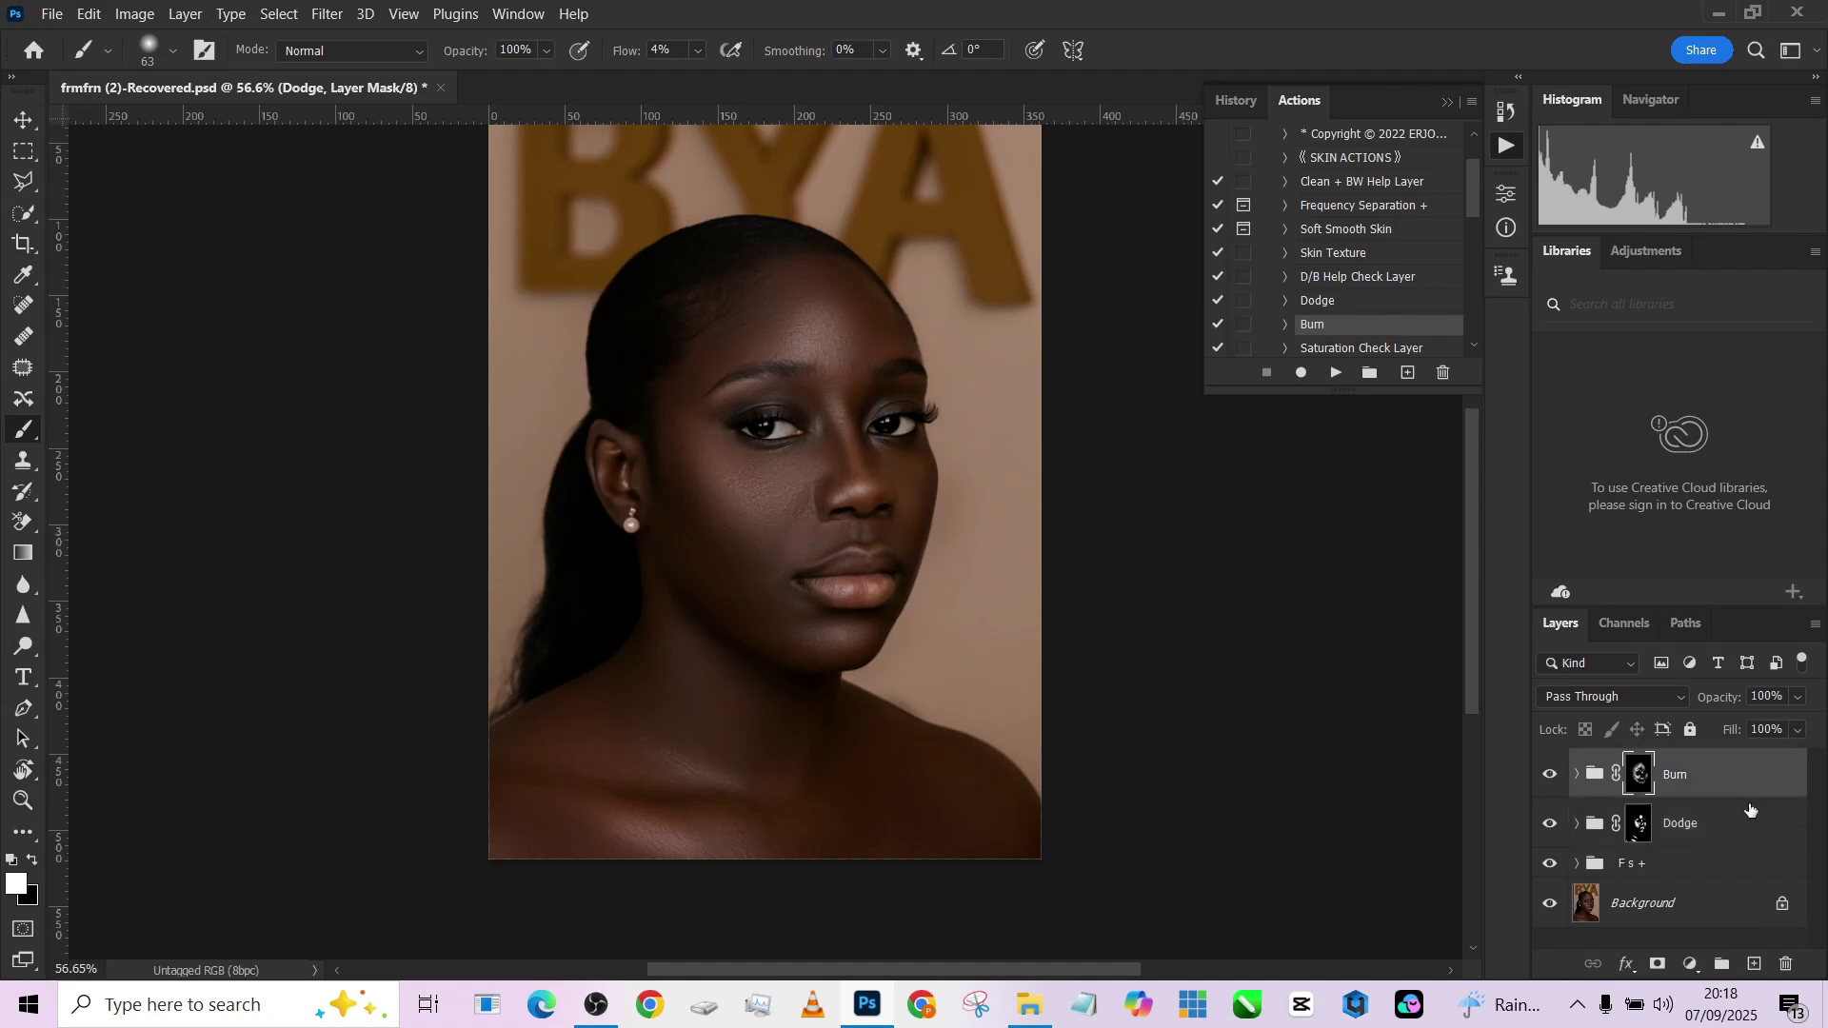
left_click(1755, 964)
key("ctrl+z")
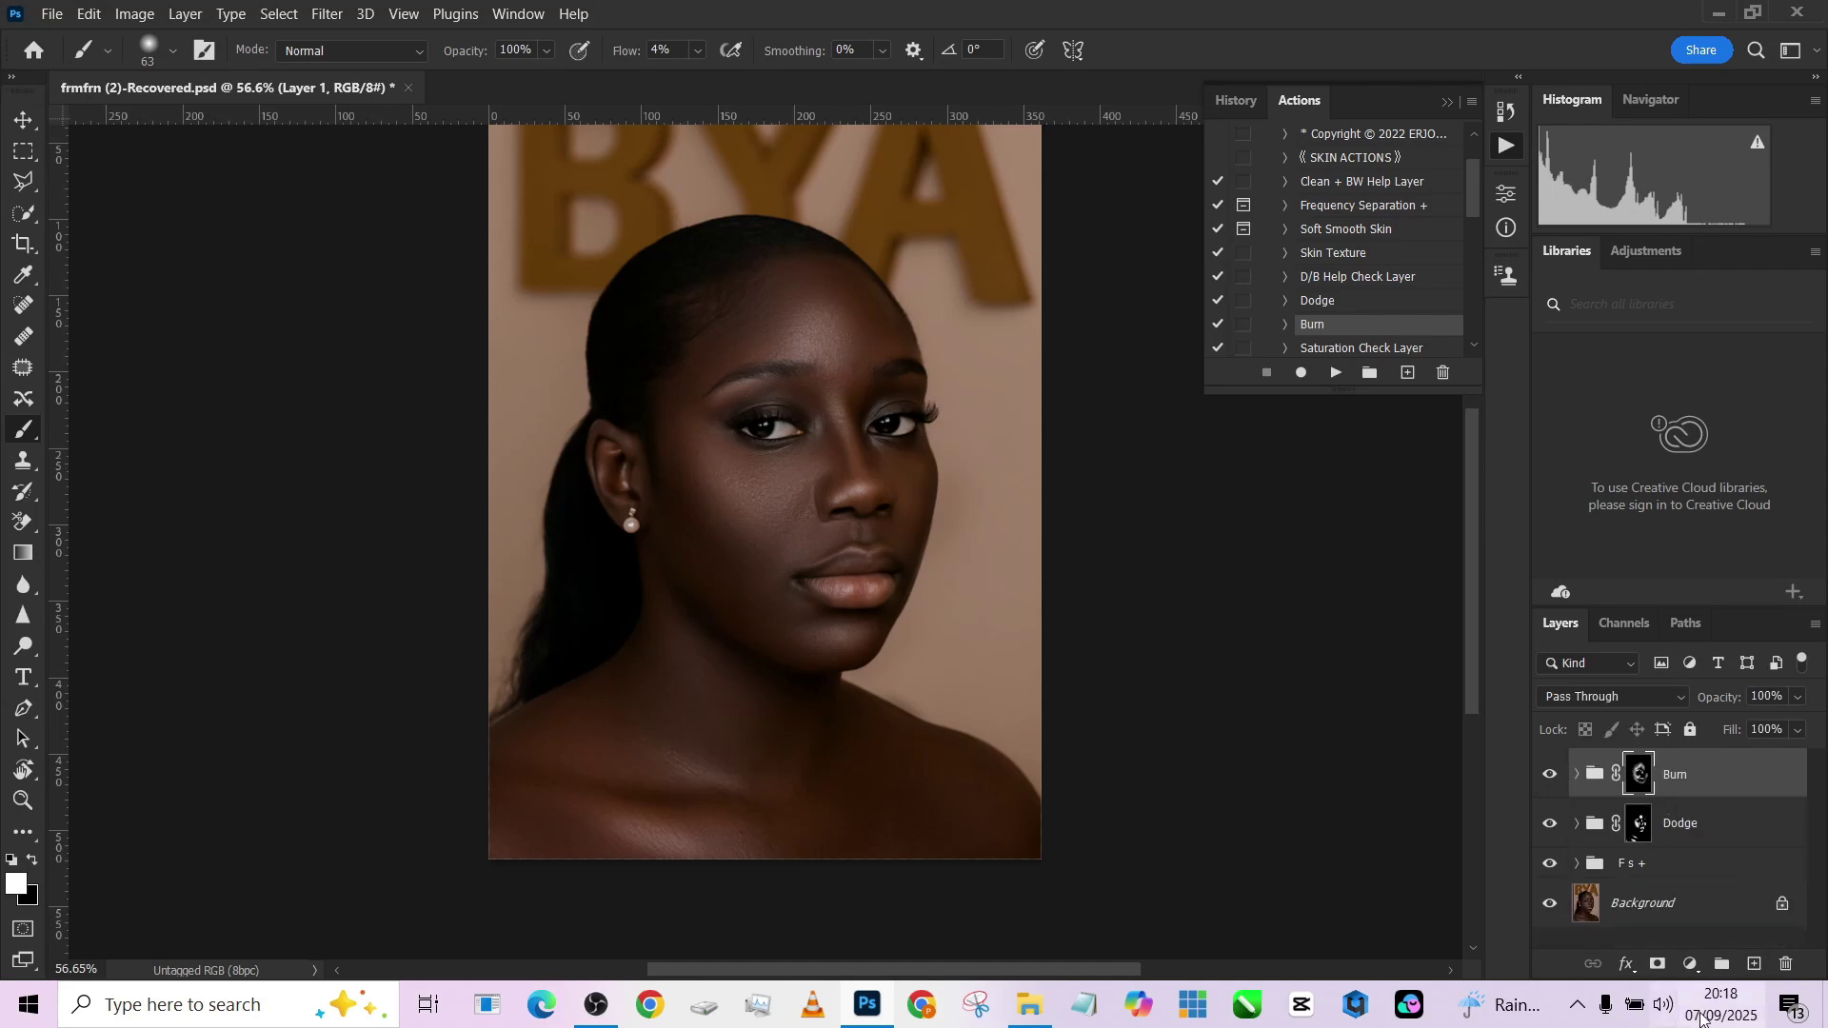
Add a Curves adjustment layer, brighten it with a point at input 68 and output 173, and invert its mask to black.
left_click(1692, 969)
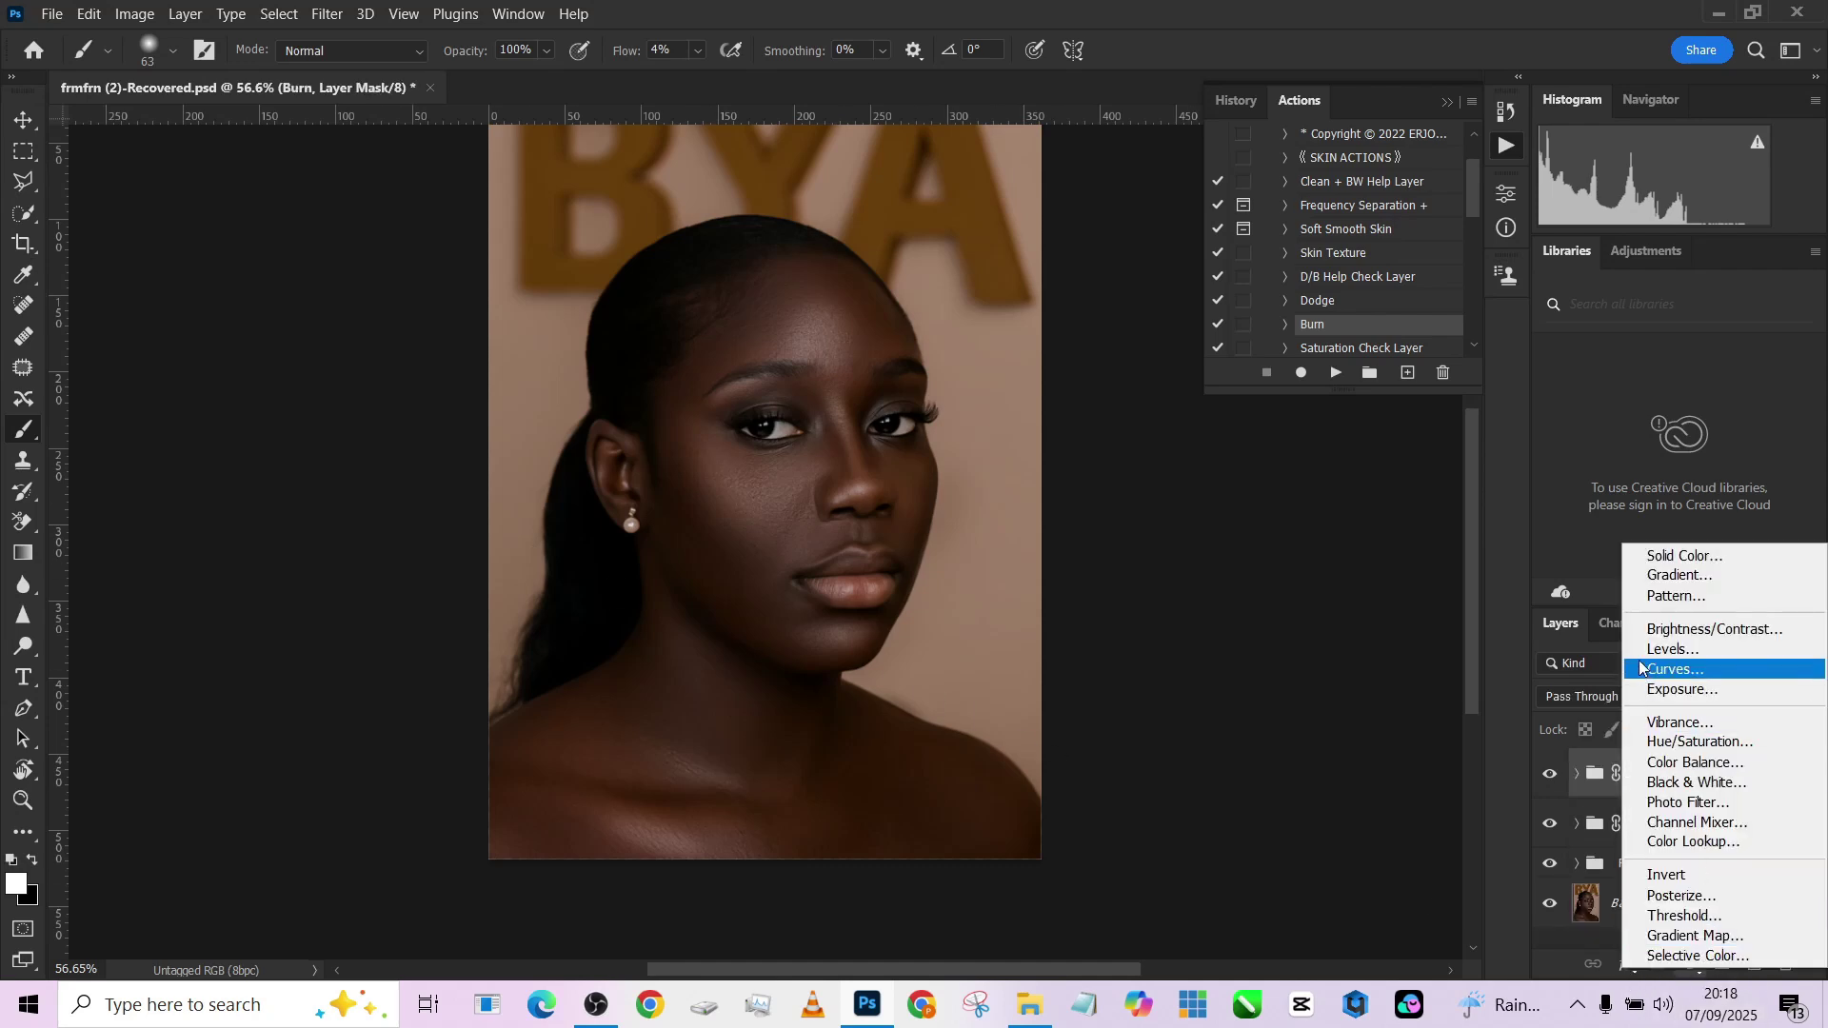
left_click(1676, 668)
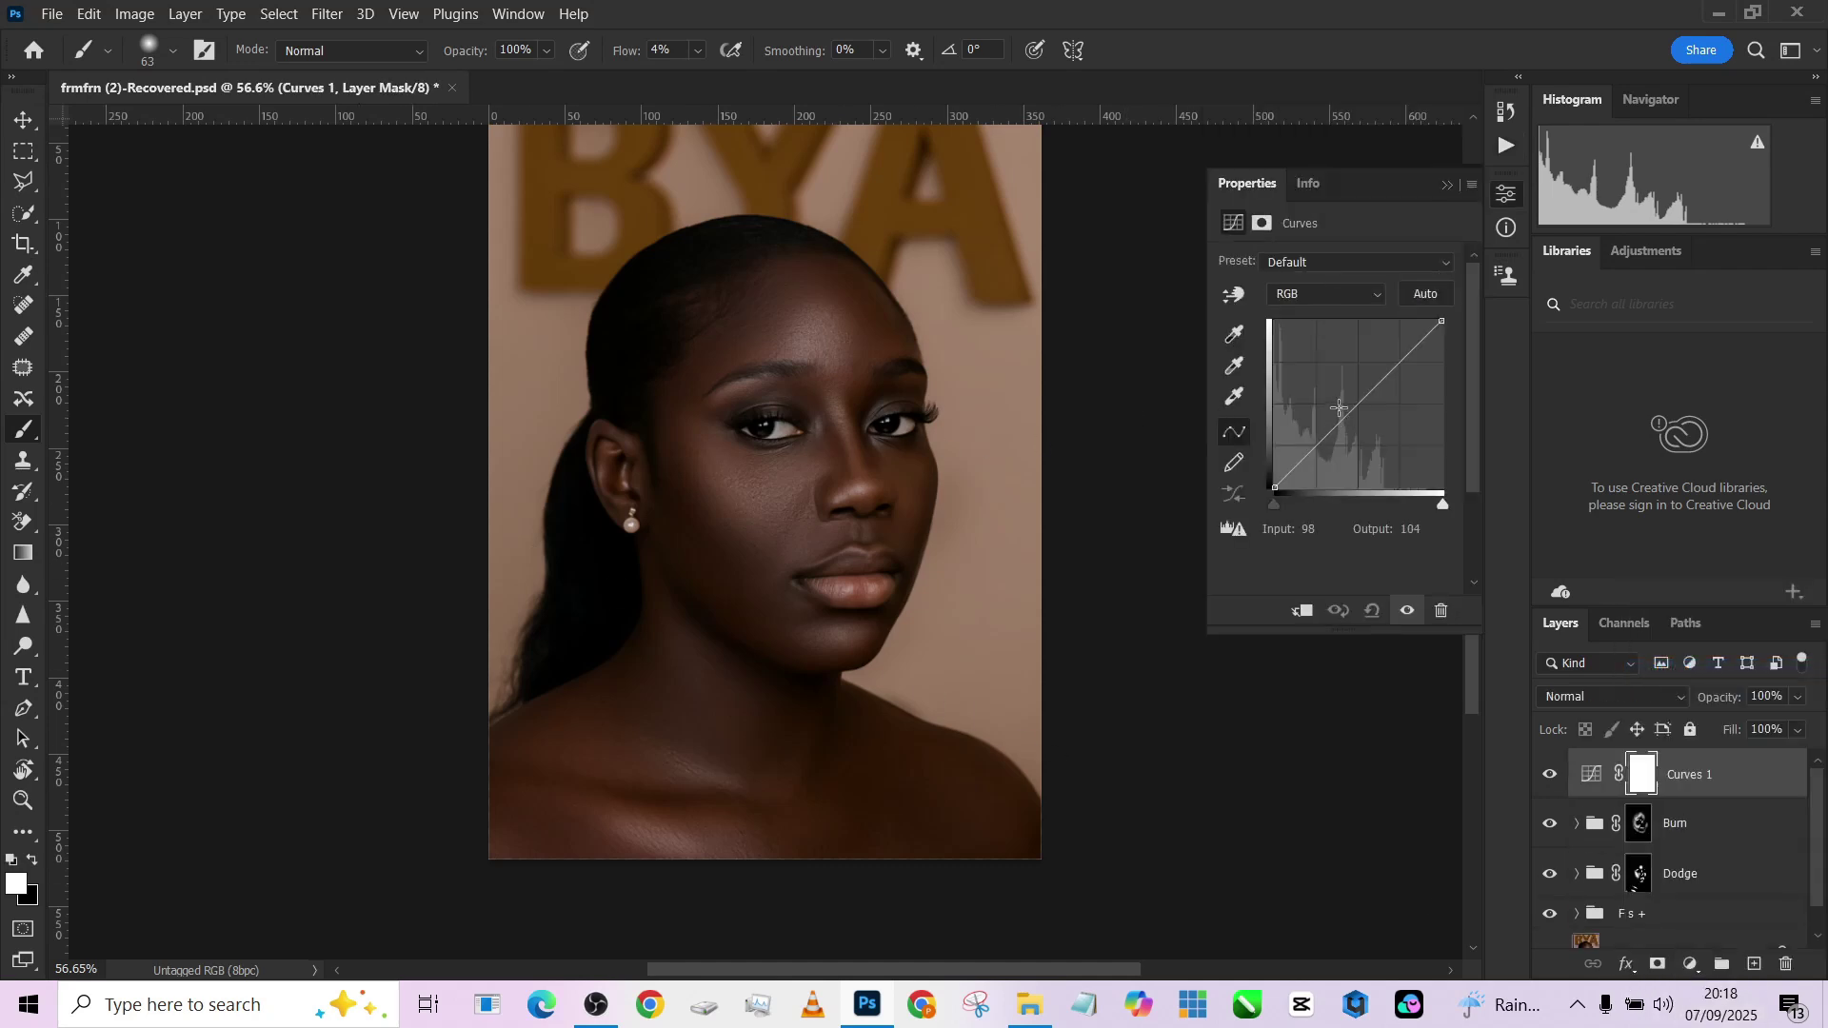
left_click_drag(1340, 408, 1320, 375)
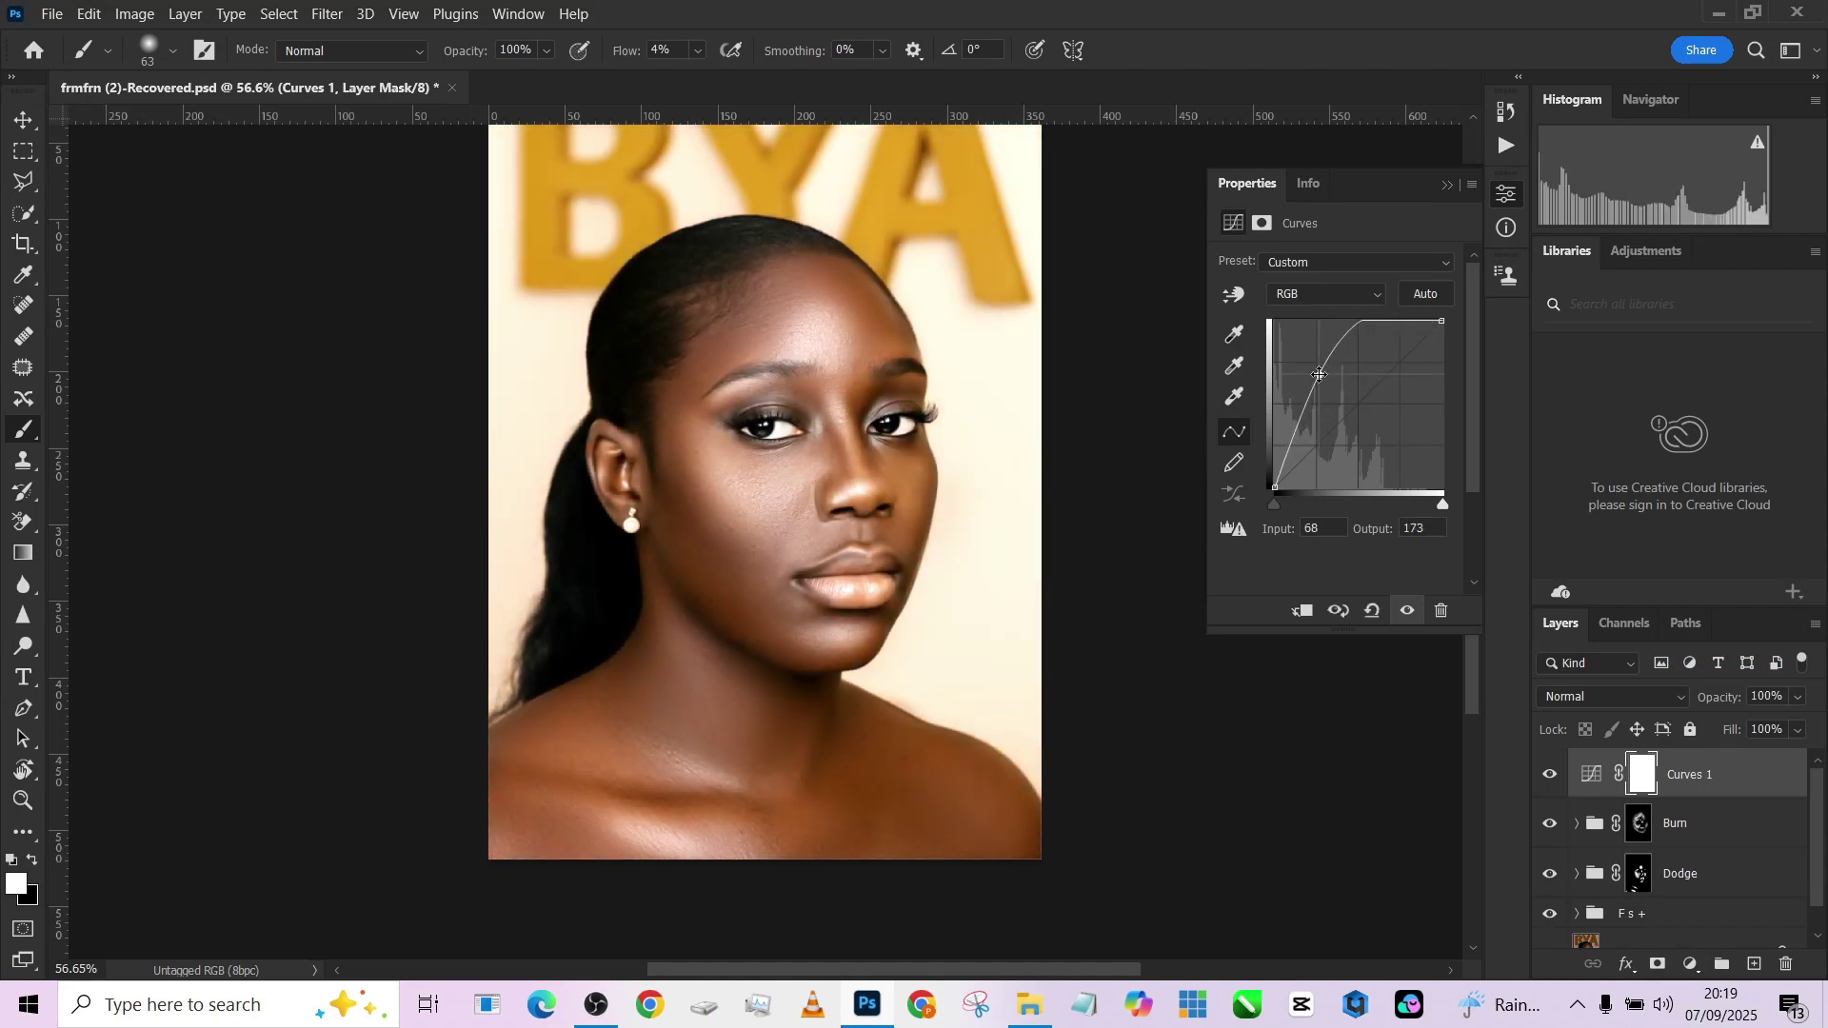
key("ctrl+i")
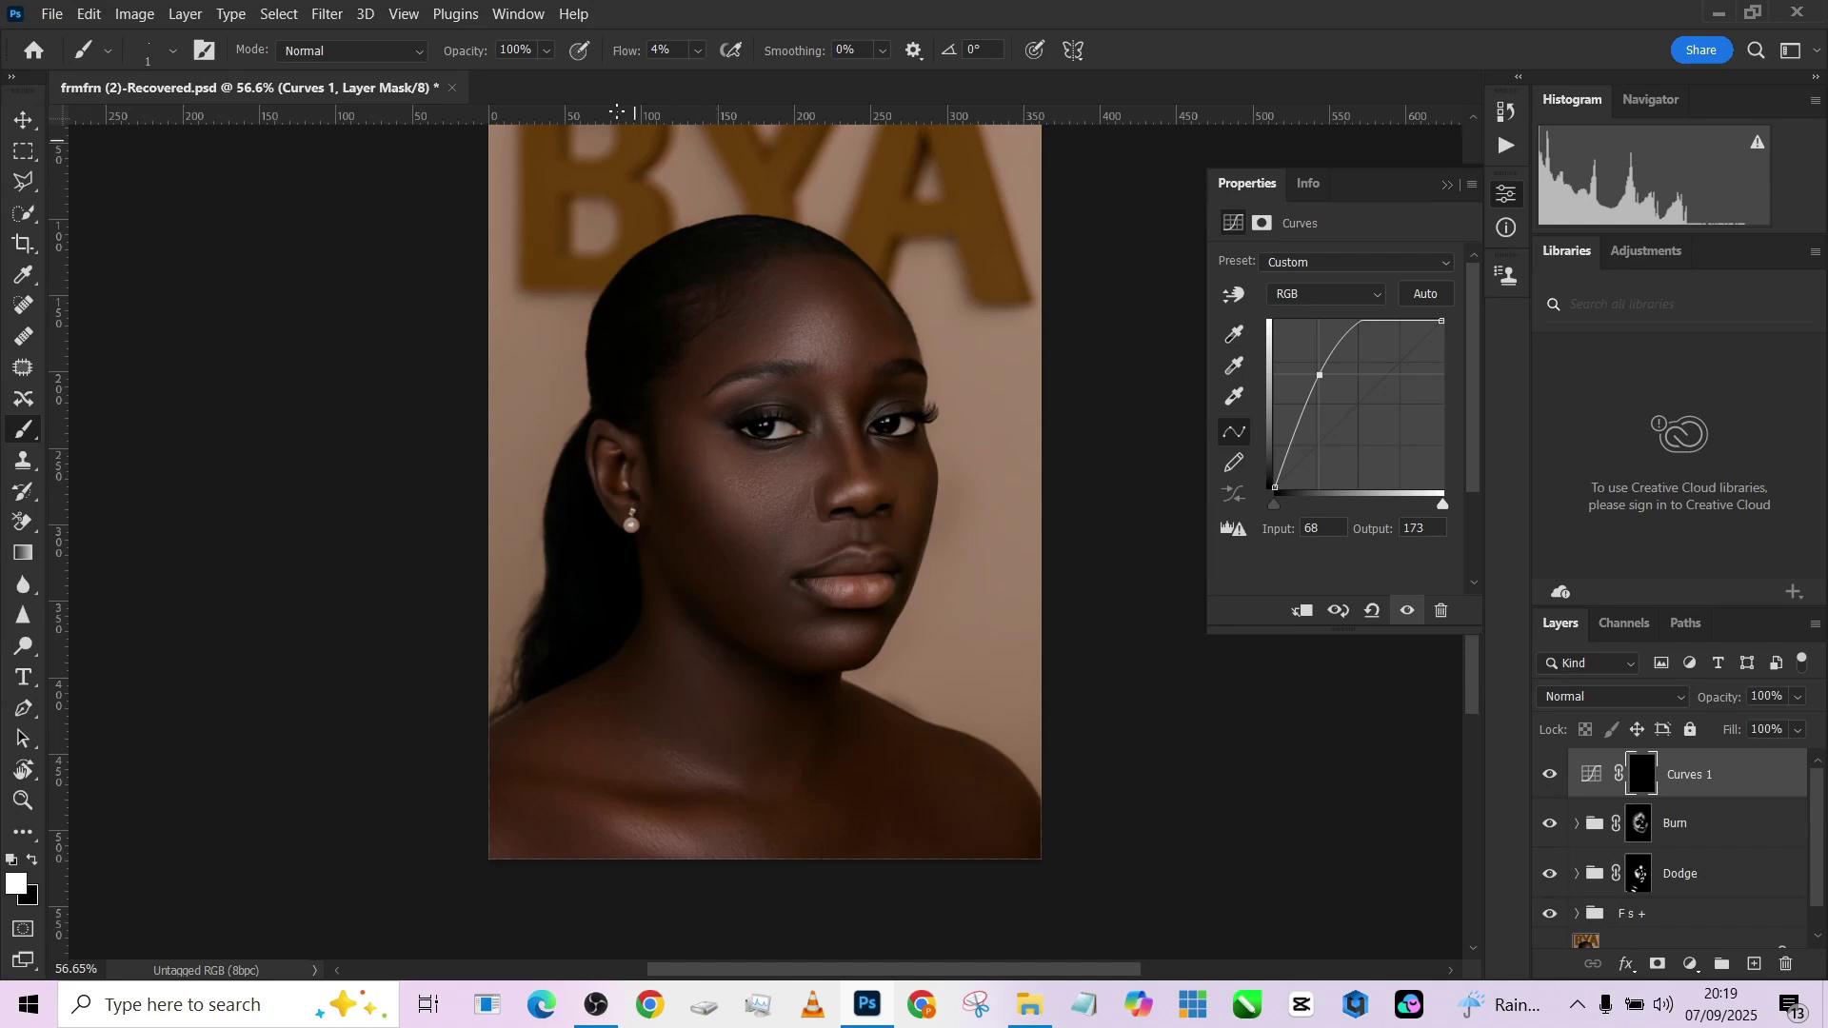
Set the brush flow to 100% and paint thin highlight lines on both cheeks on the Curves 1 mask with a 1 px brush.
left_click_drag(622, 55, 900, 115)
key("ctrl+z")
scroll(707, 514, "up", 2)
key("ctrl+z")
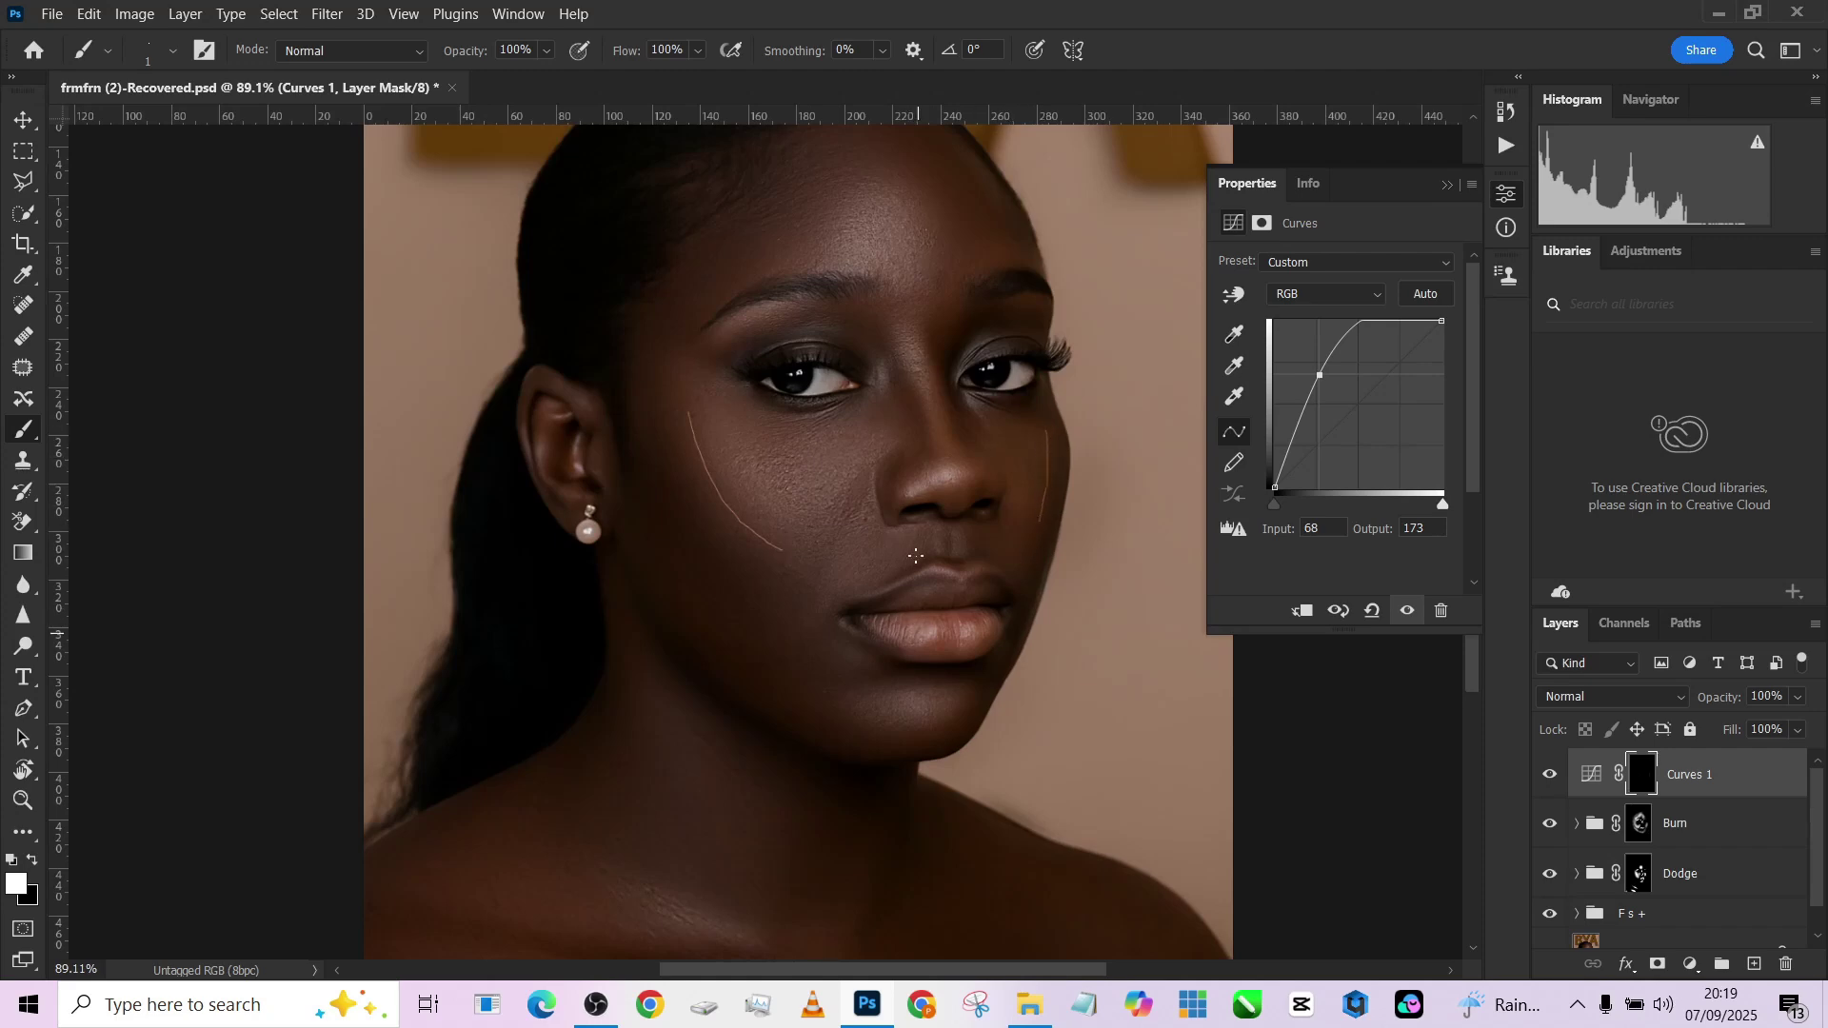
Feather the Curves 1 layer mask by 41.7 px to soften the cheek highlight lines.
left_click(1591, 773)
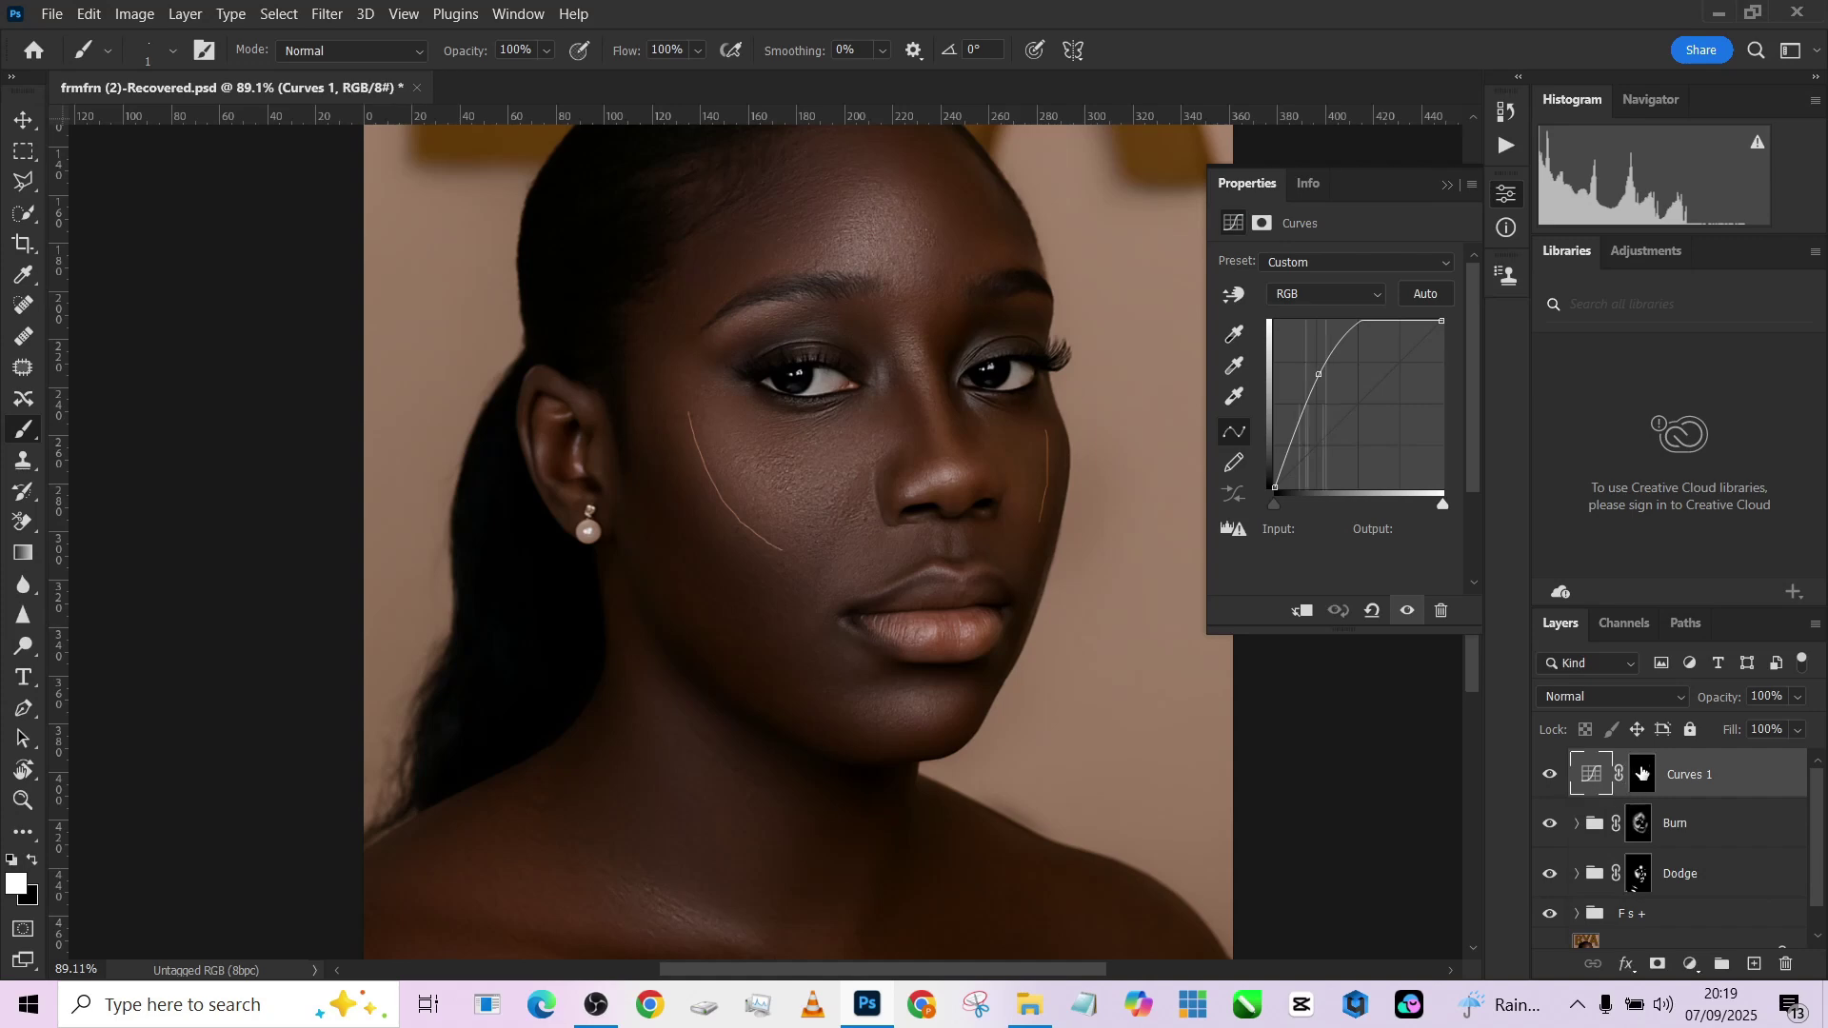
left_click(1642, 773)
left_click(1319, 421)
left_click_drag(1319, 423, 1340, 420)
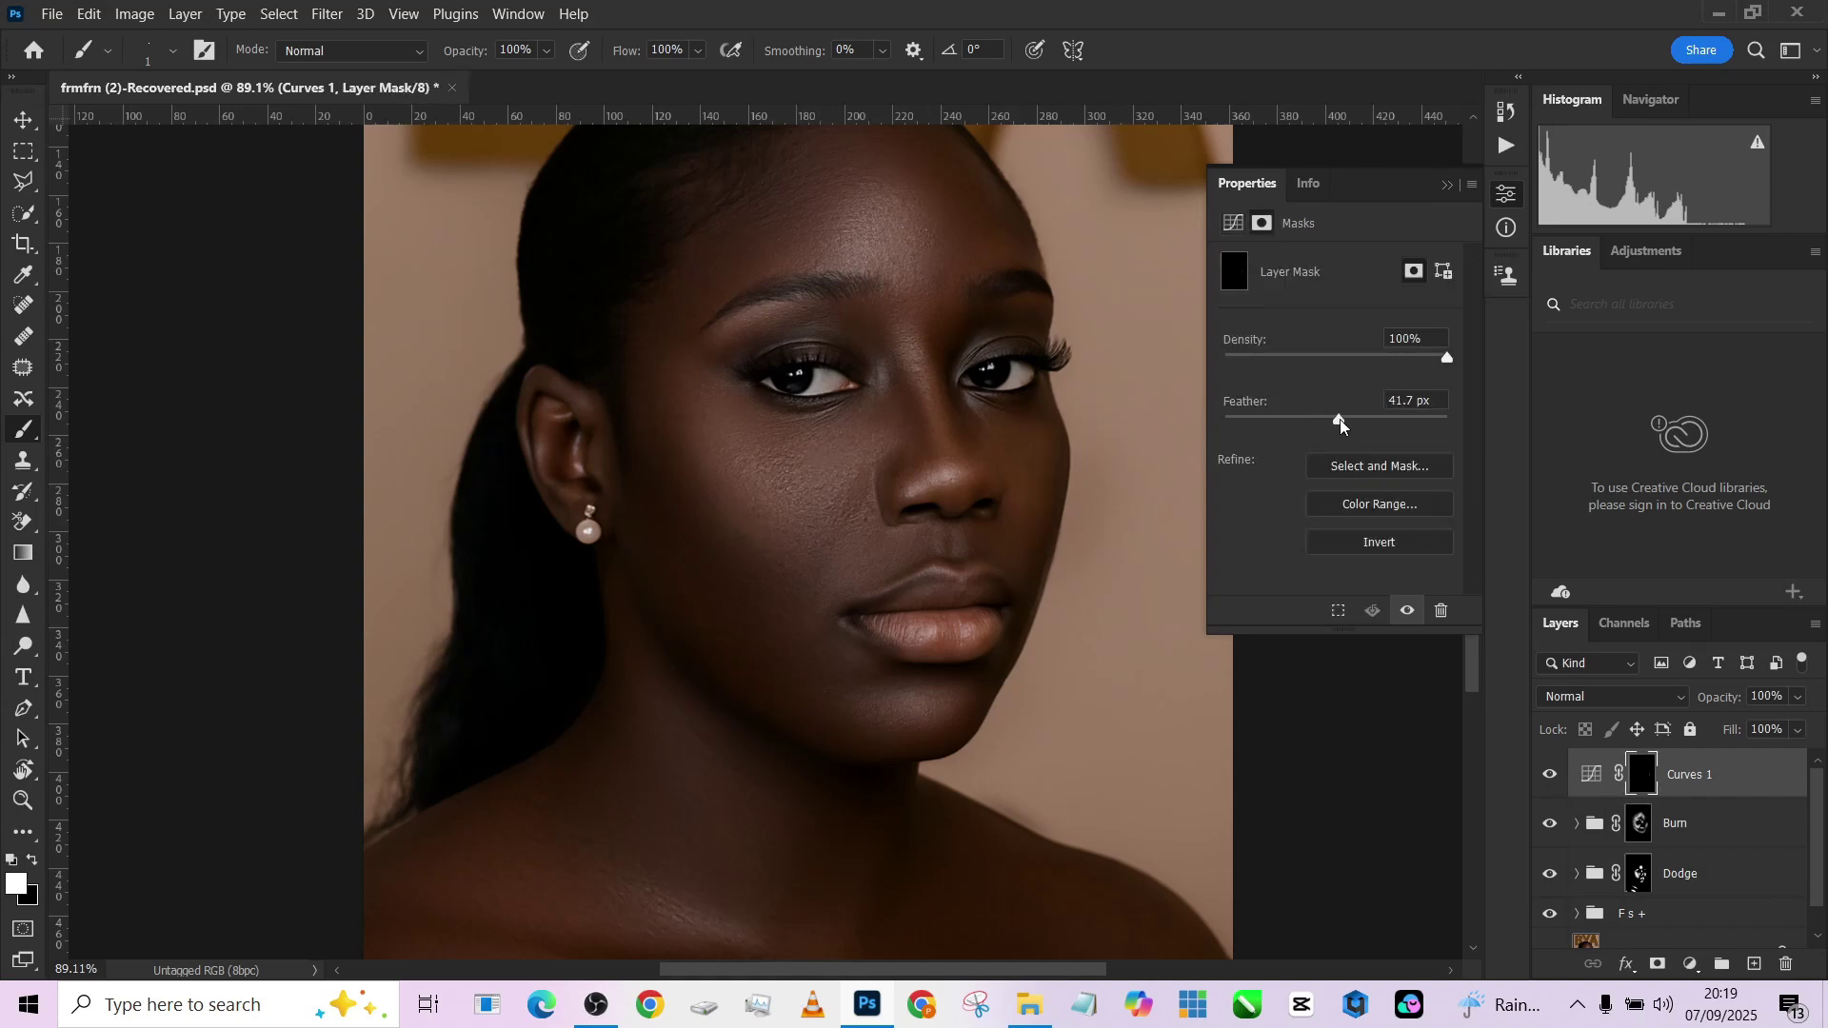
Paint extra highlight strokes on the near cheek on the Curves 1 mask with a brush of about 12 px.
mouse_move(760, 457)
left_mouse_down()
mouse_move(787, 465)
mouse_move(699, 429)
mouse_move(715, 470)
left_mouse_up()
right_click(721, 502, "alt")
scroll(767, 531, "down", 2)
right_click(738, 540, "alt")
left_click_drag(738, 540, 730, 536)
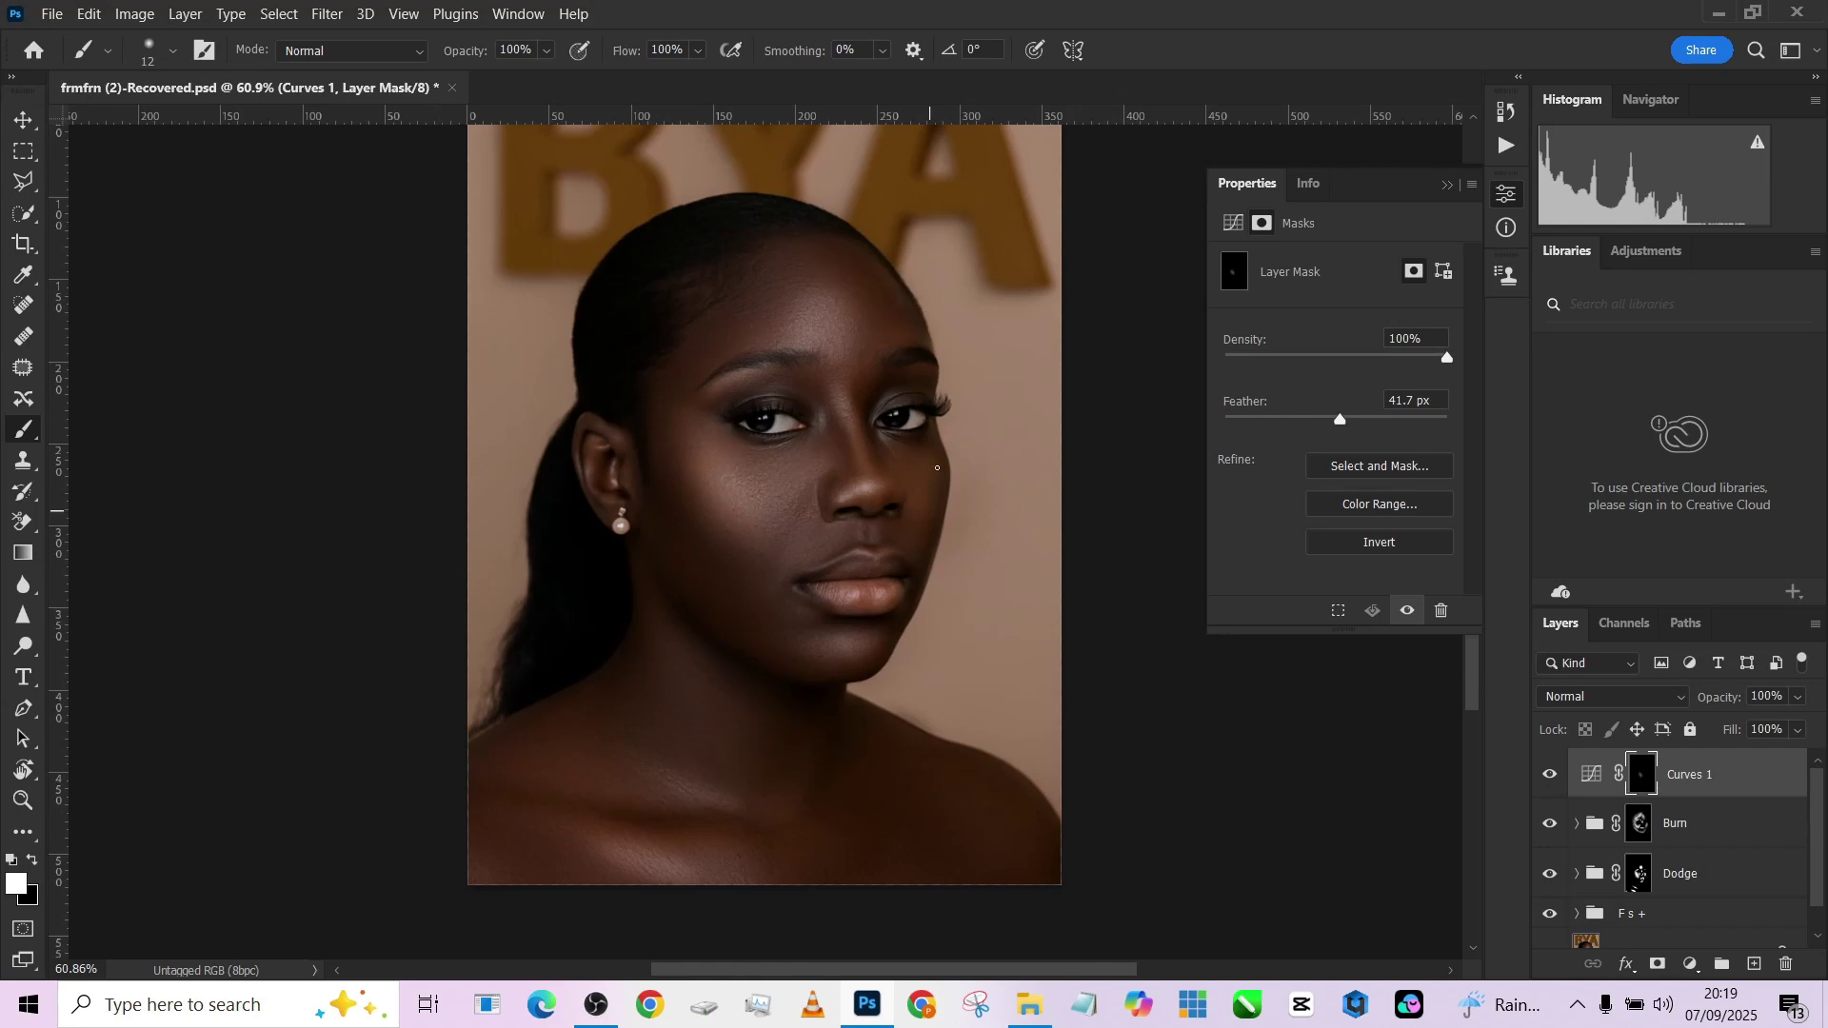
Transform the highlights on the Curves 1 mask, squeezing and skewing them to follow the cheekbones, and apply the transformation.
key("v")
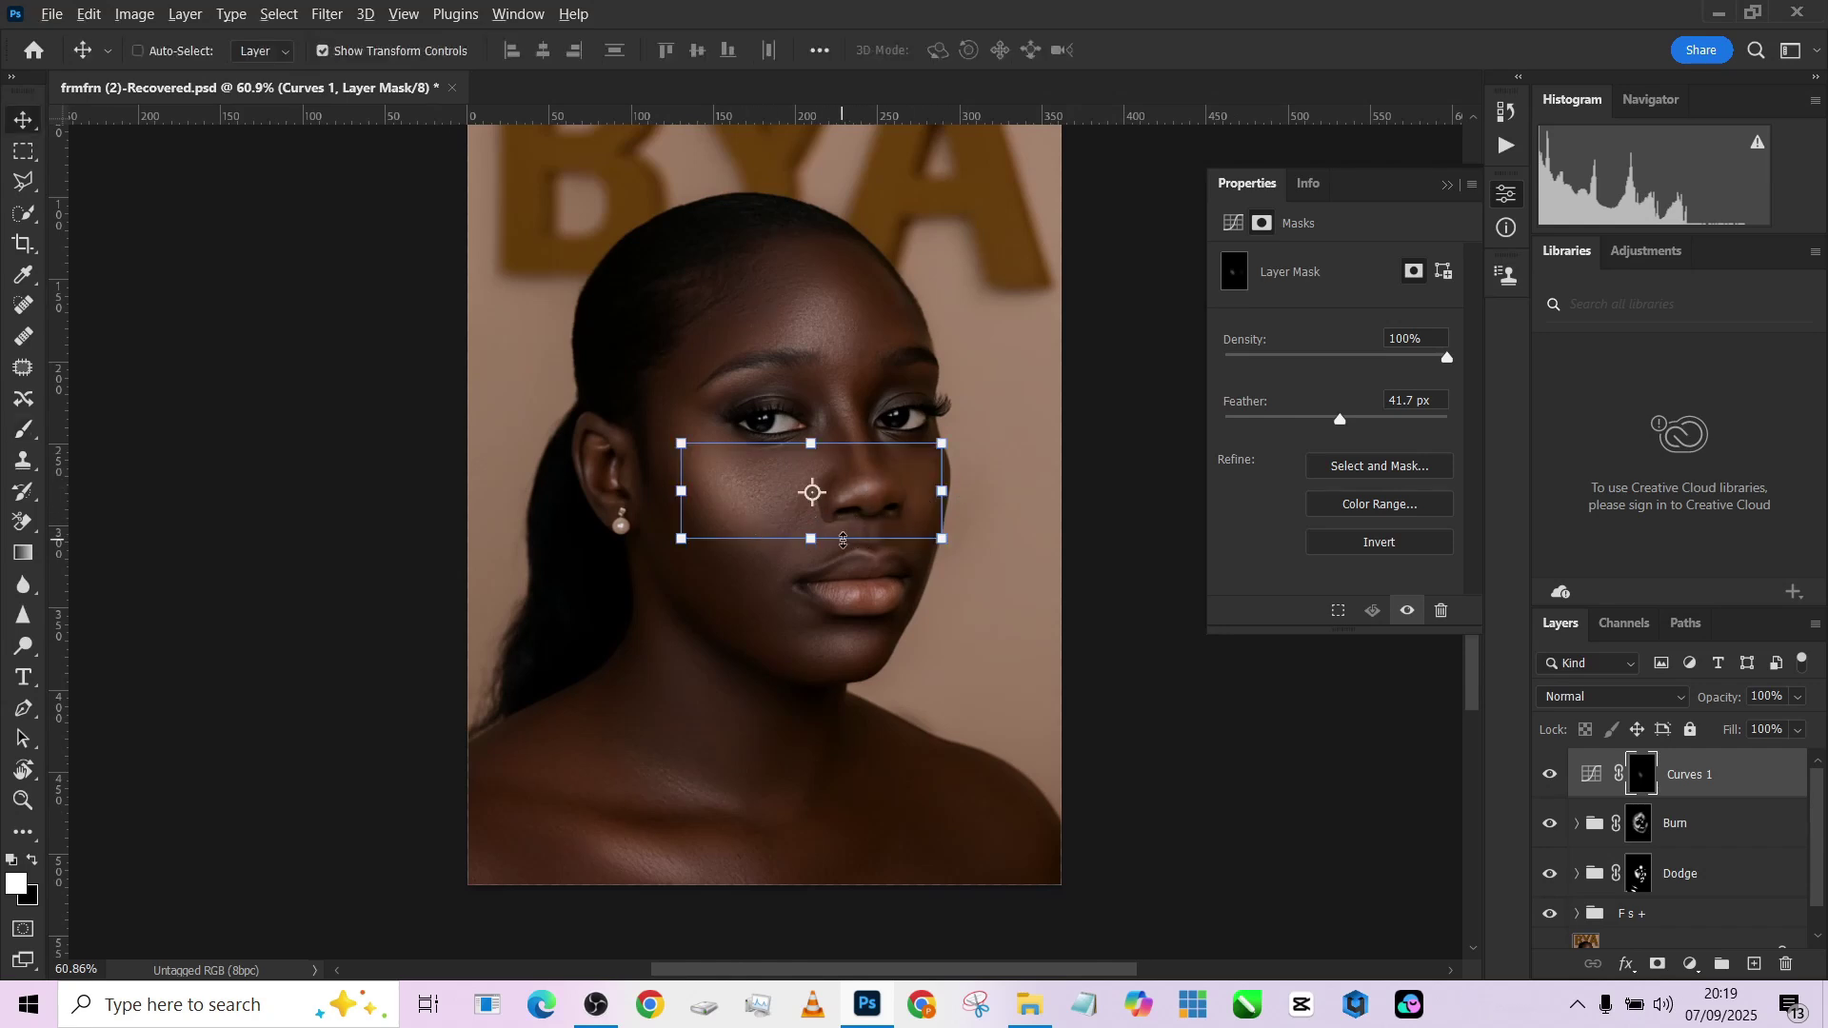
left_click_drag(812, 540, 811, 526)
left_click_drag(808, 445, 811, 452)
left_click_drag(682, 449, 653, 411)
left_click_drag(951, 457, 817, 505)
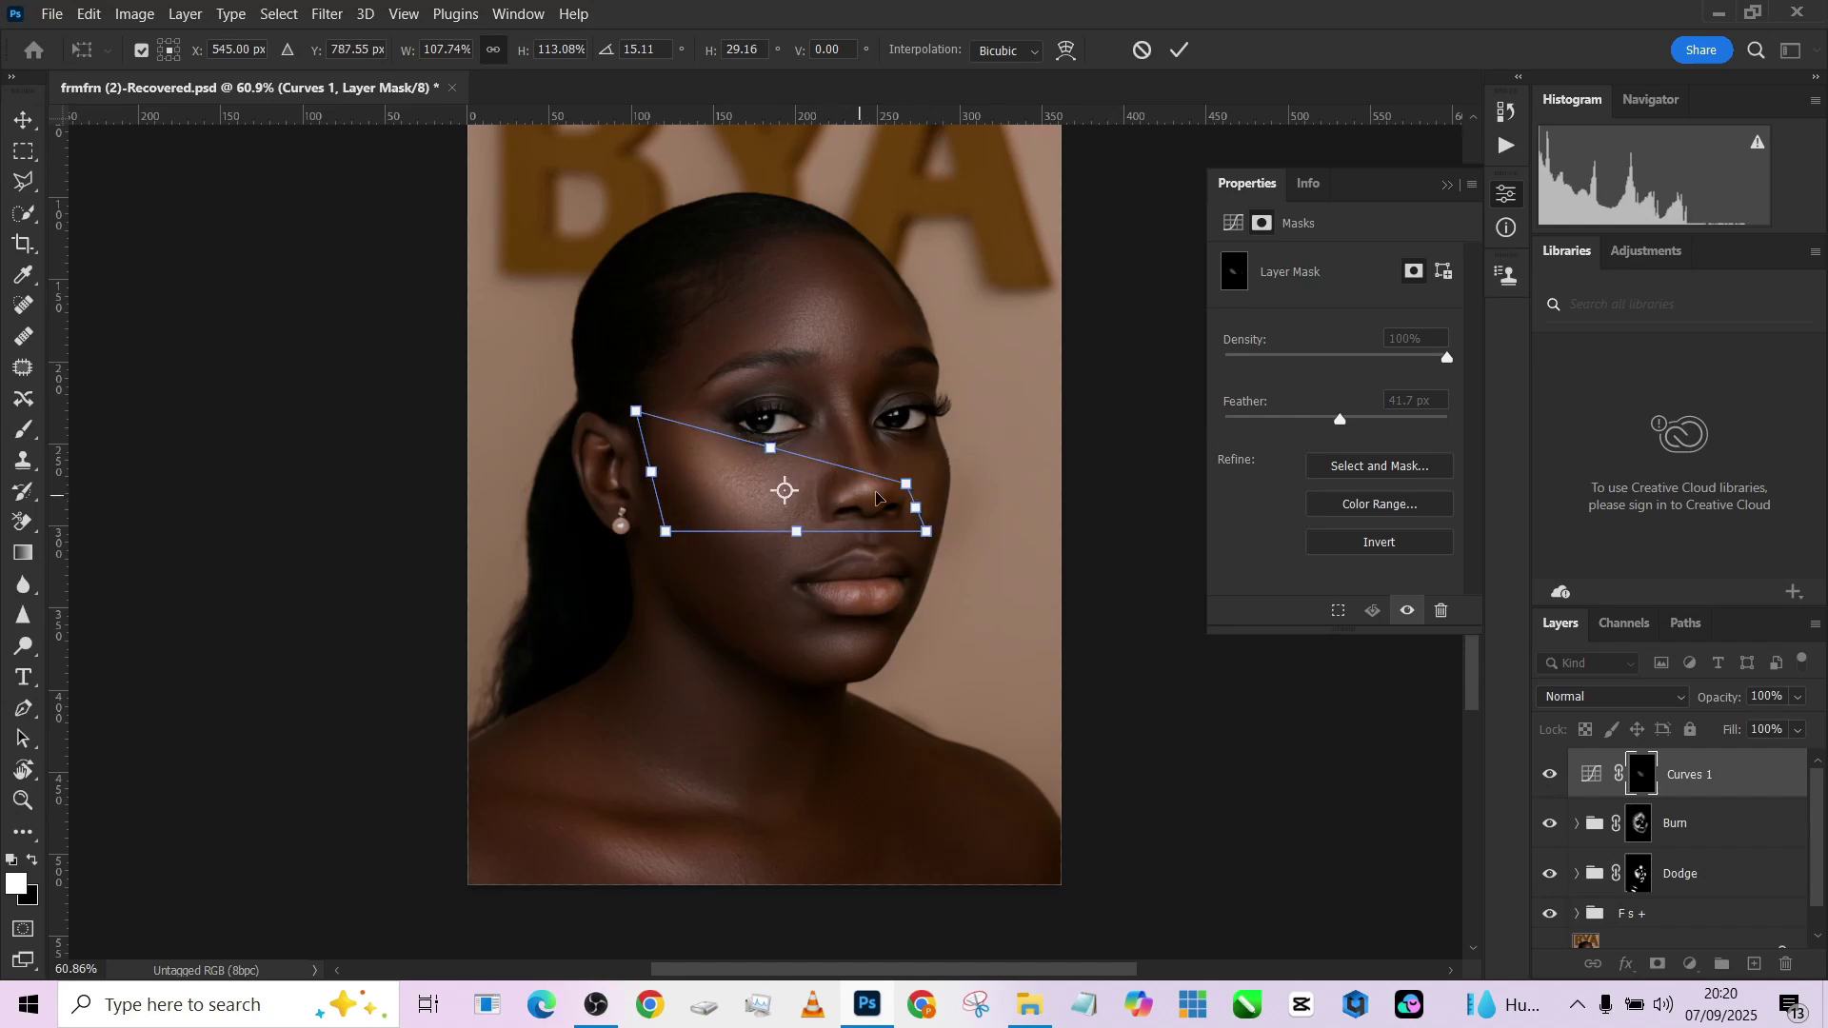
key("Return")
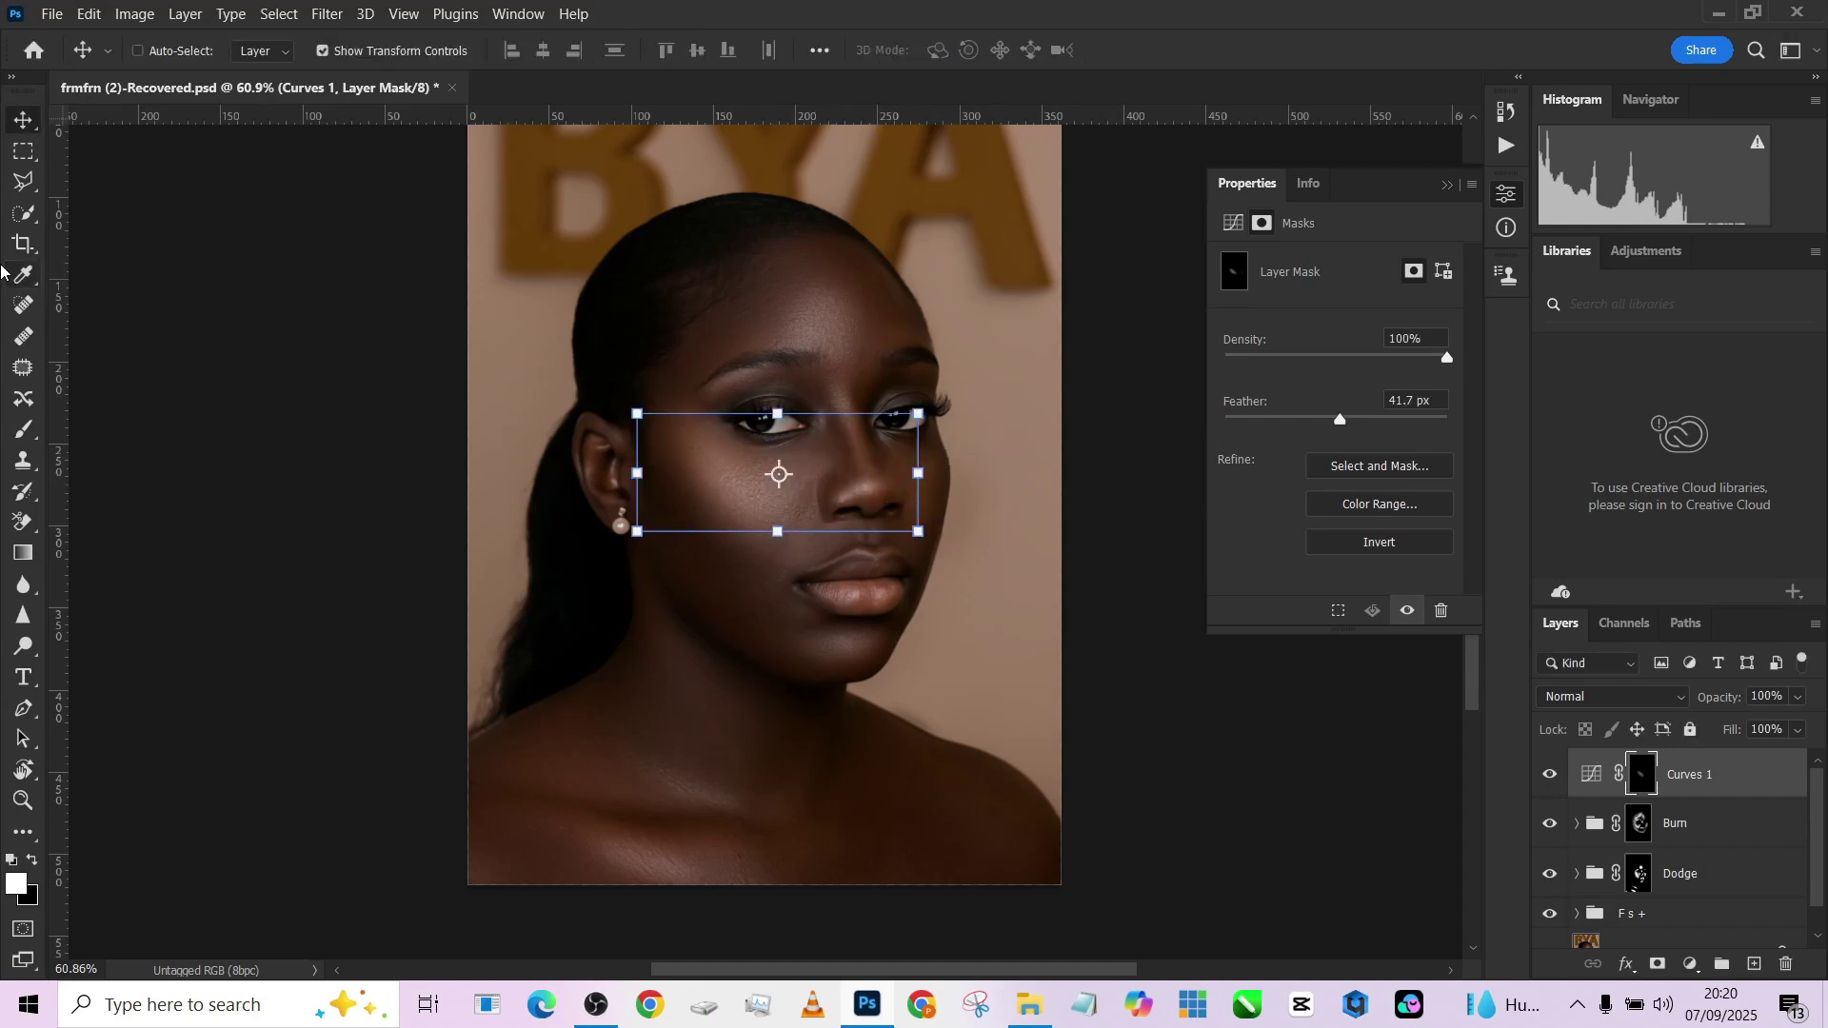
key("m")
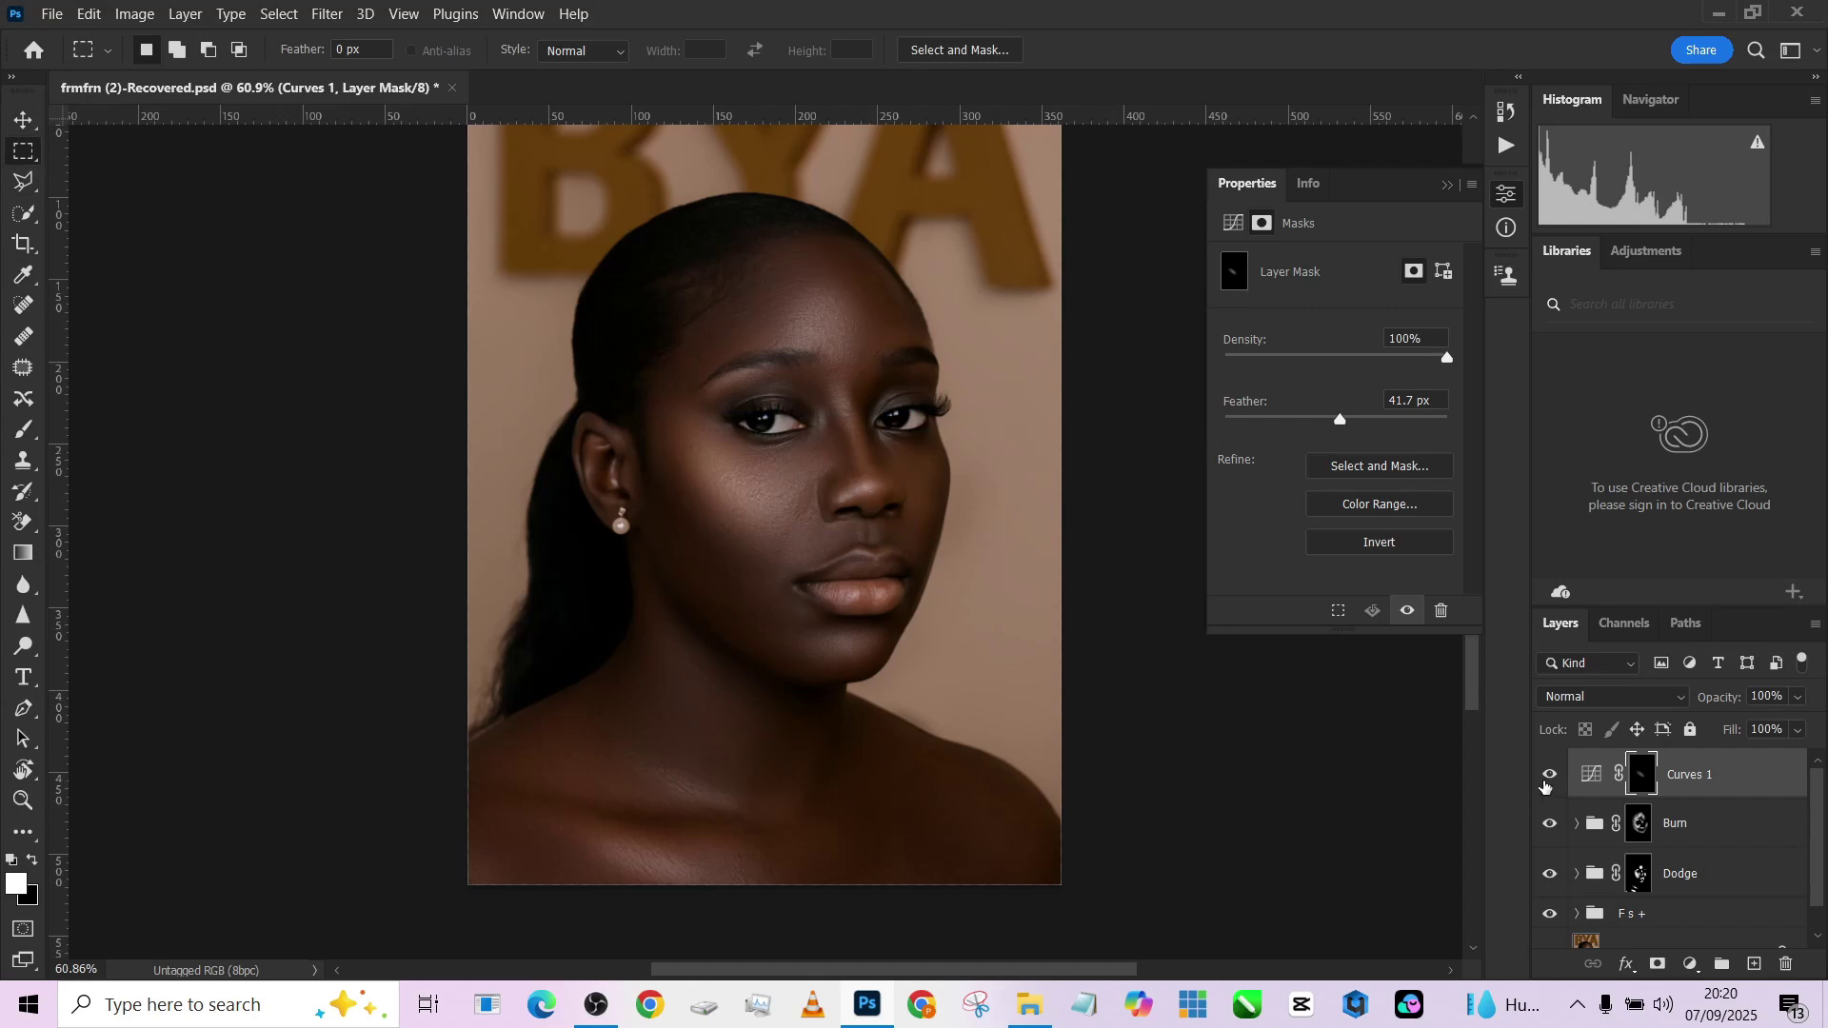
Compare the image with Curves 1 off and on, and trim the highlight around the eyes on its mask with a black 130 px brush.
left_click(1549, 776)
left_click(1548, 776)
key("b")
key("x")
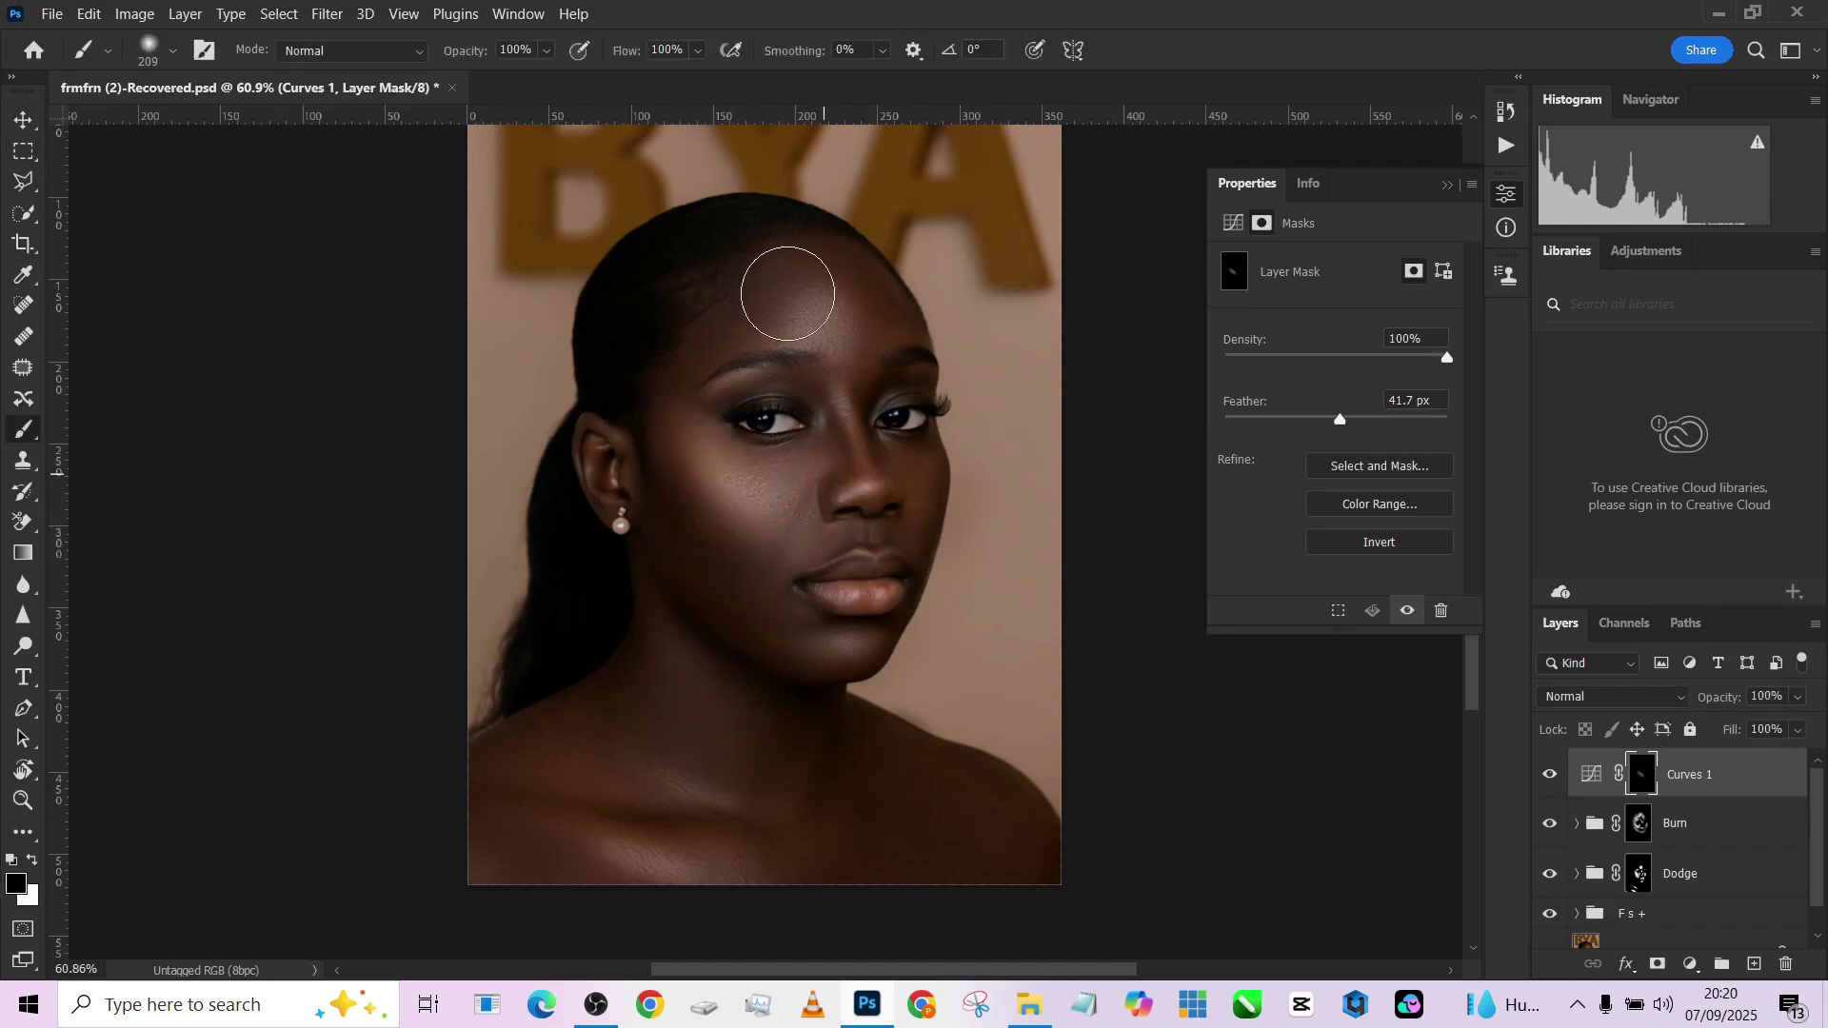
left_click_drag(888, 422, 850, 425)
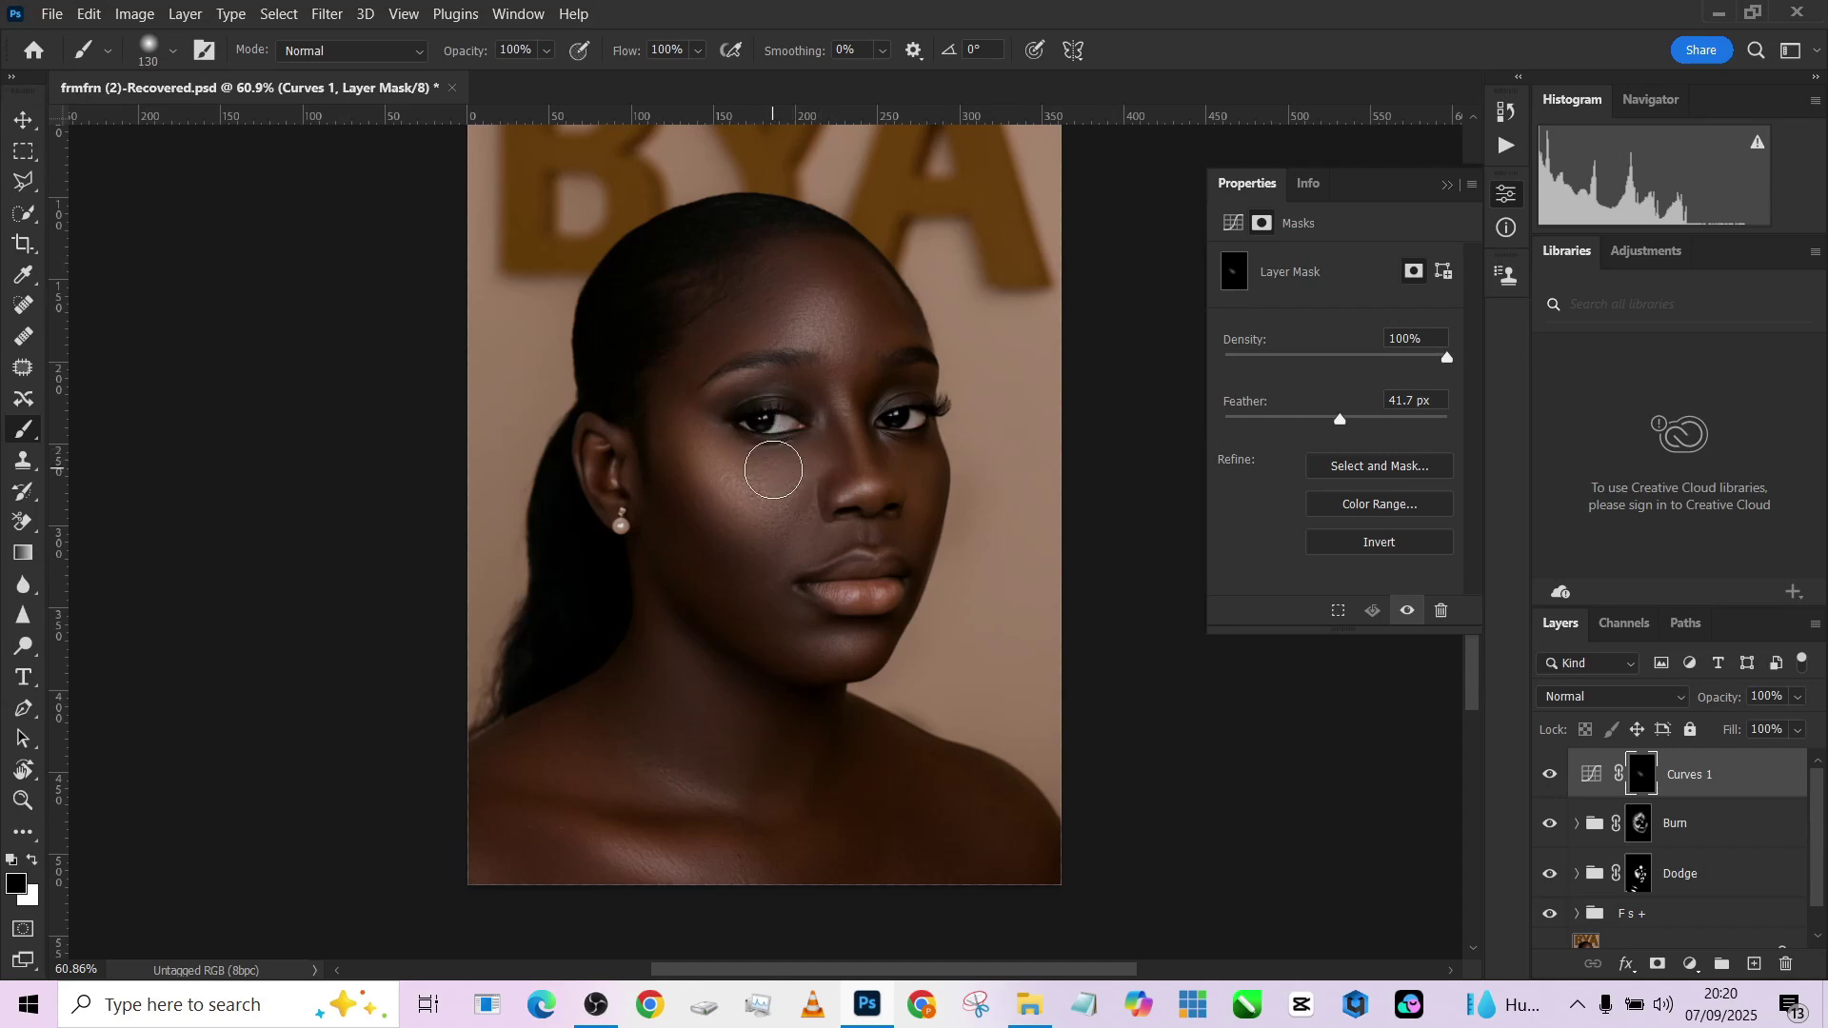
Set the Curves 1 layer to 55% opacity, 63% fill and the Luminosity blend mode.
scroll(801, 587, "down", 2)
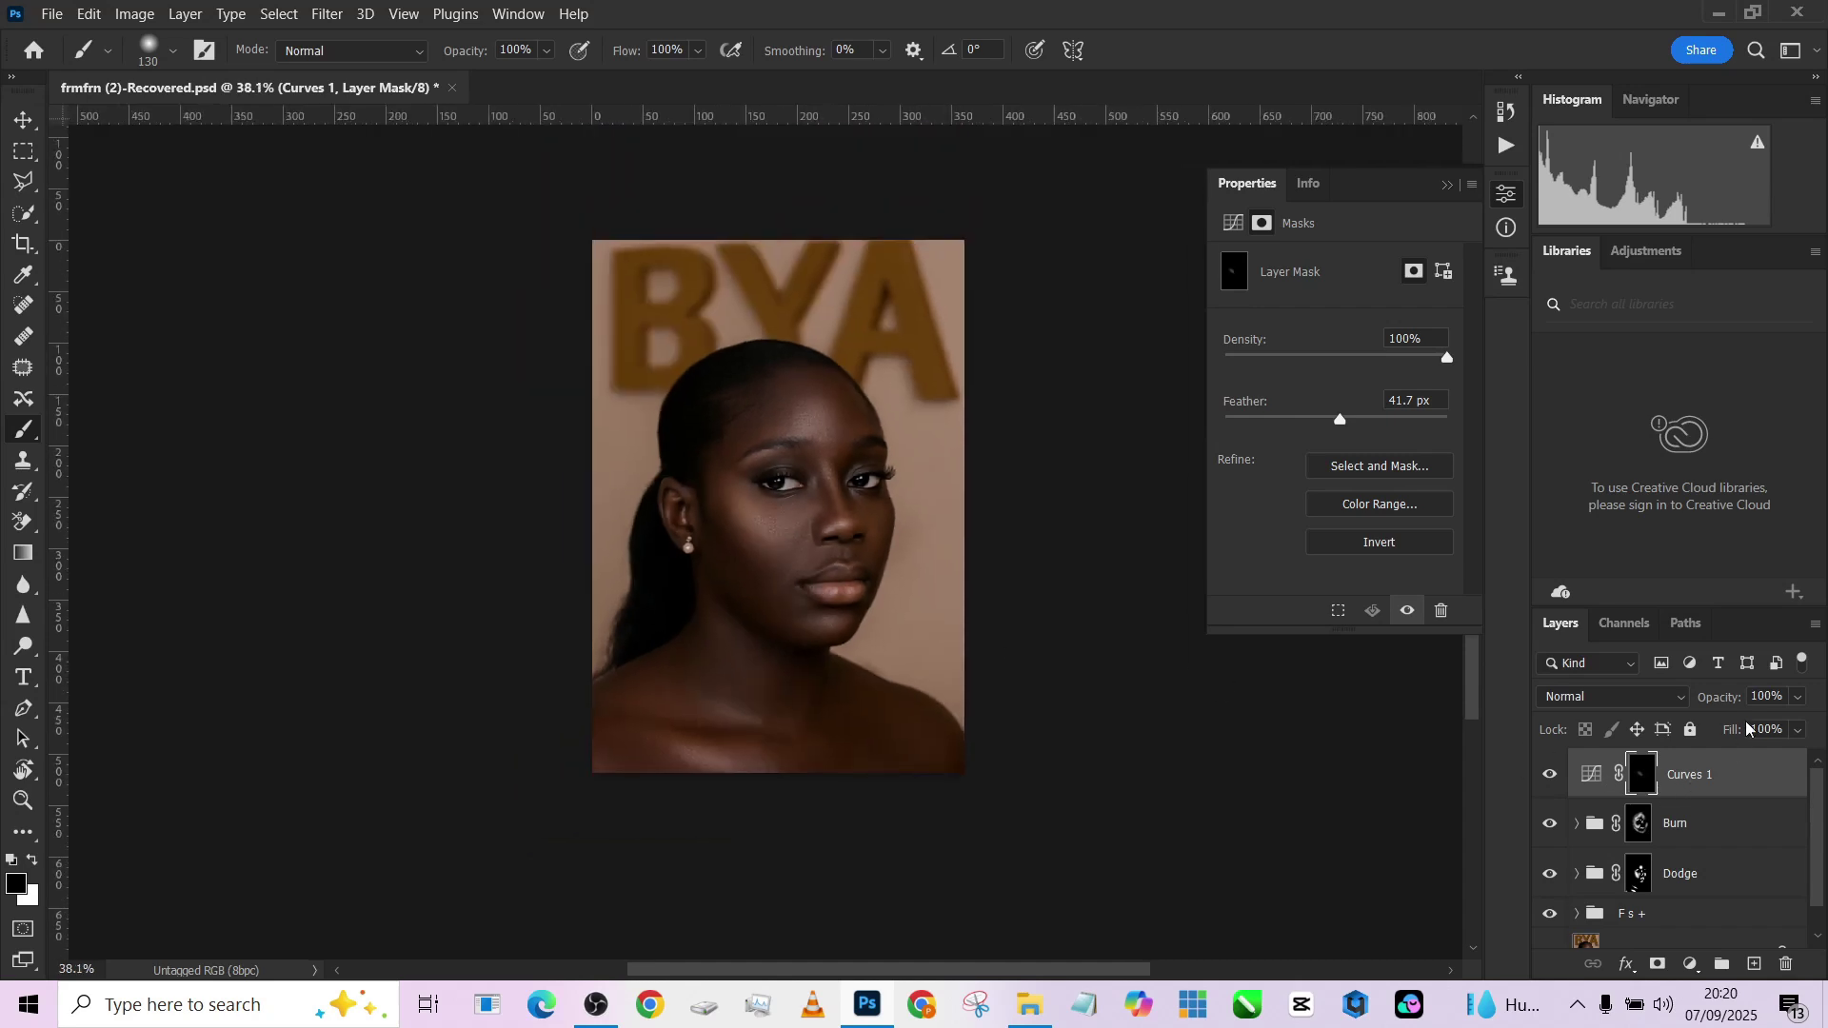
left_click_drag(1797, 697, 1763, 733)
left_click(1799, 730)
left_click_drag(1778, 769, 1773, 767)
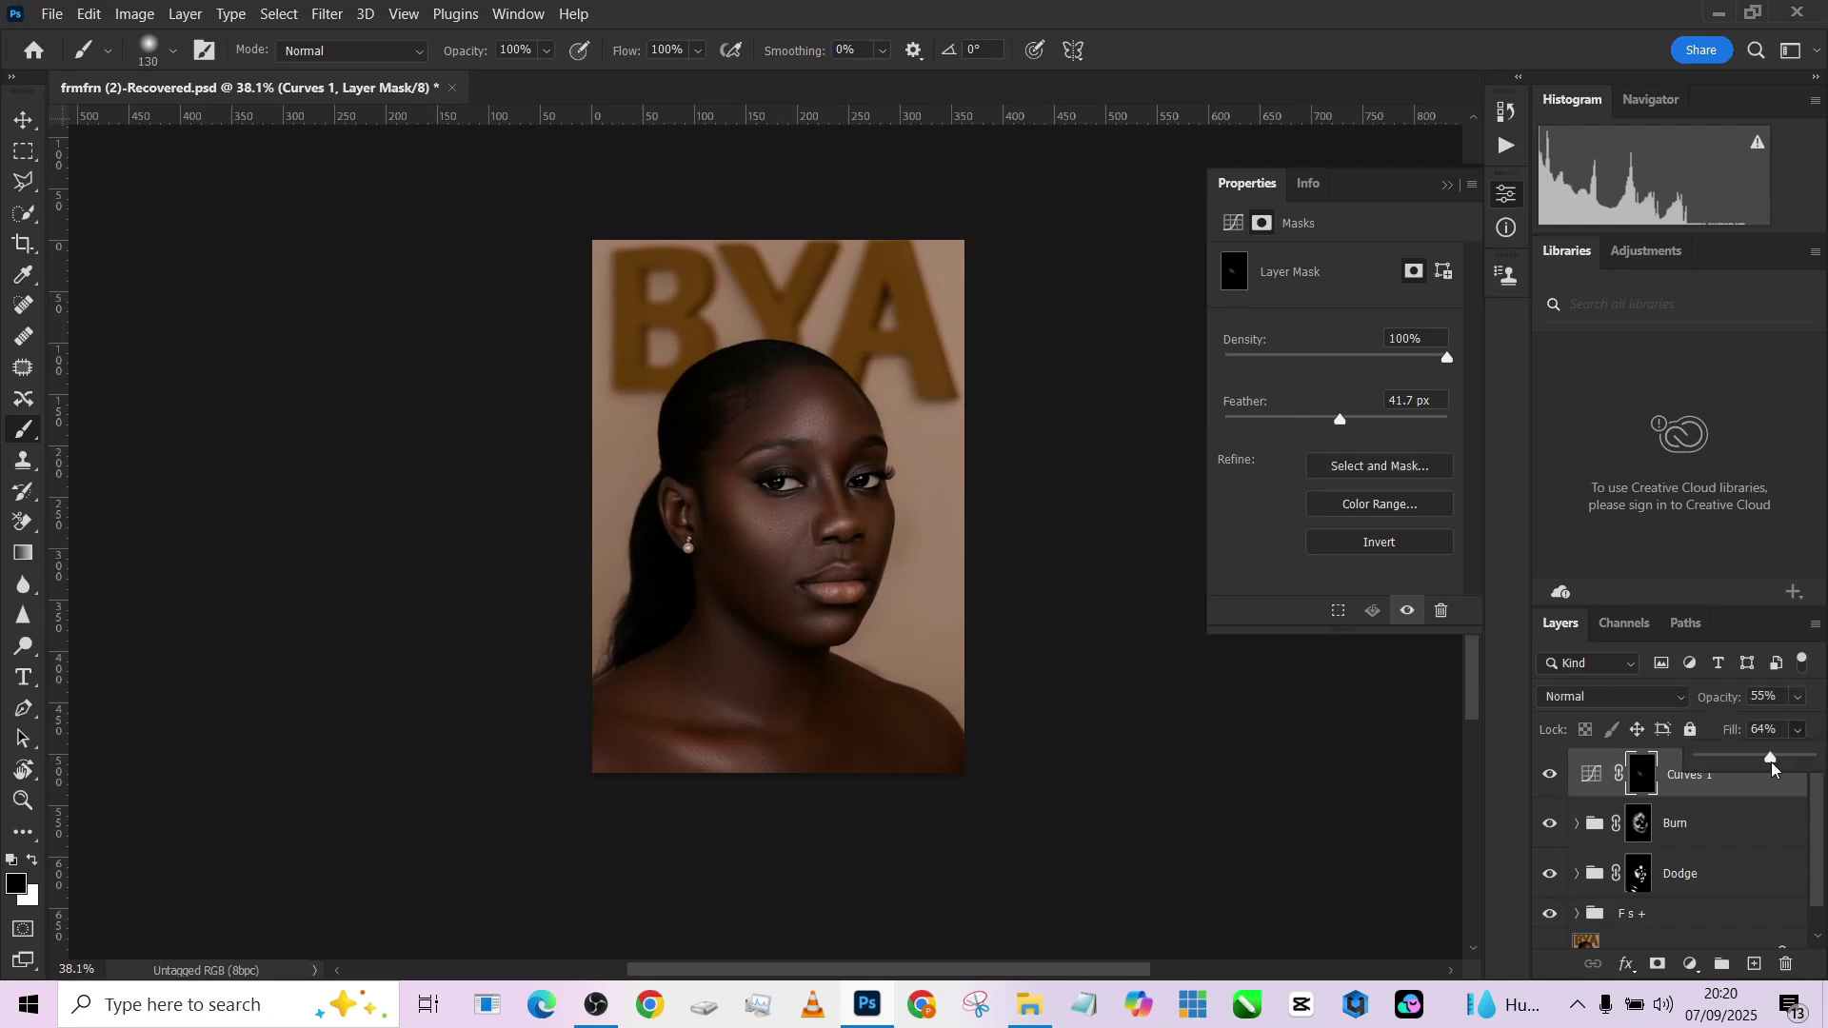
scroll(968, 590, "up", 1)
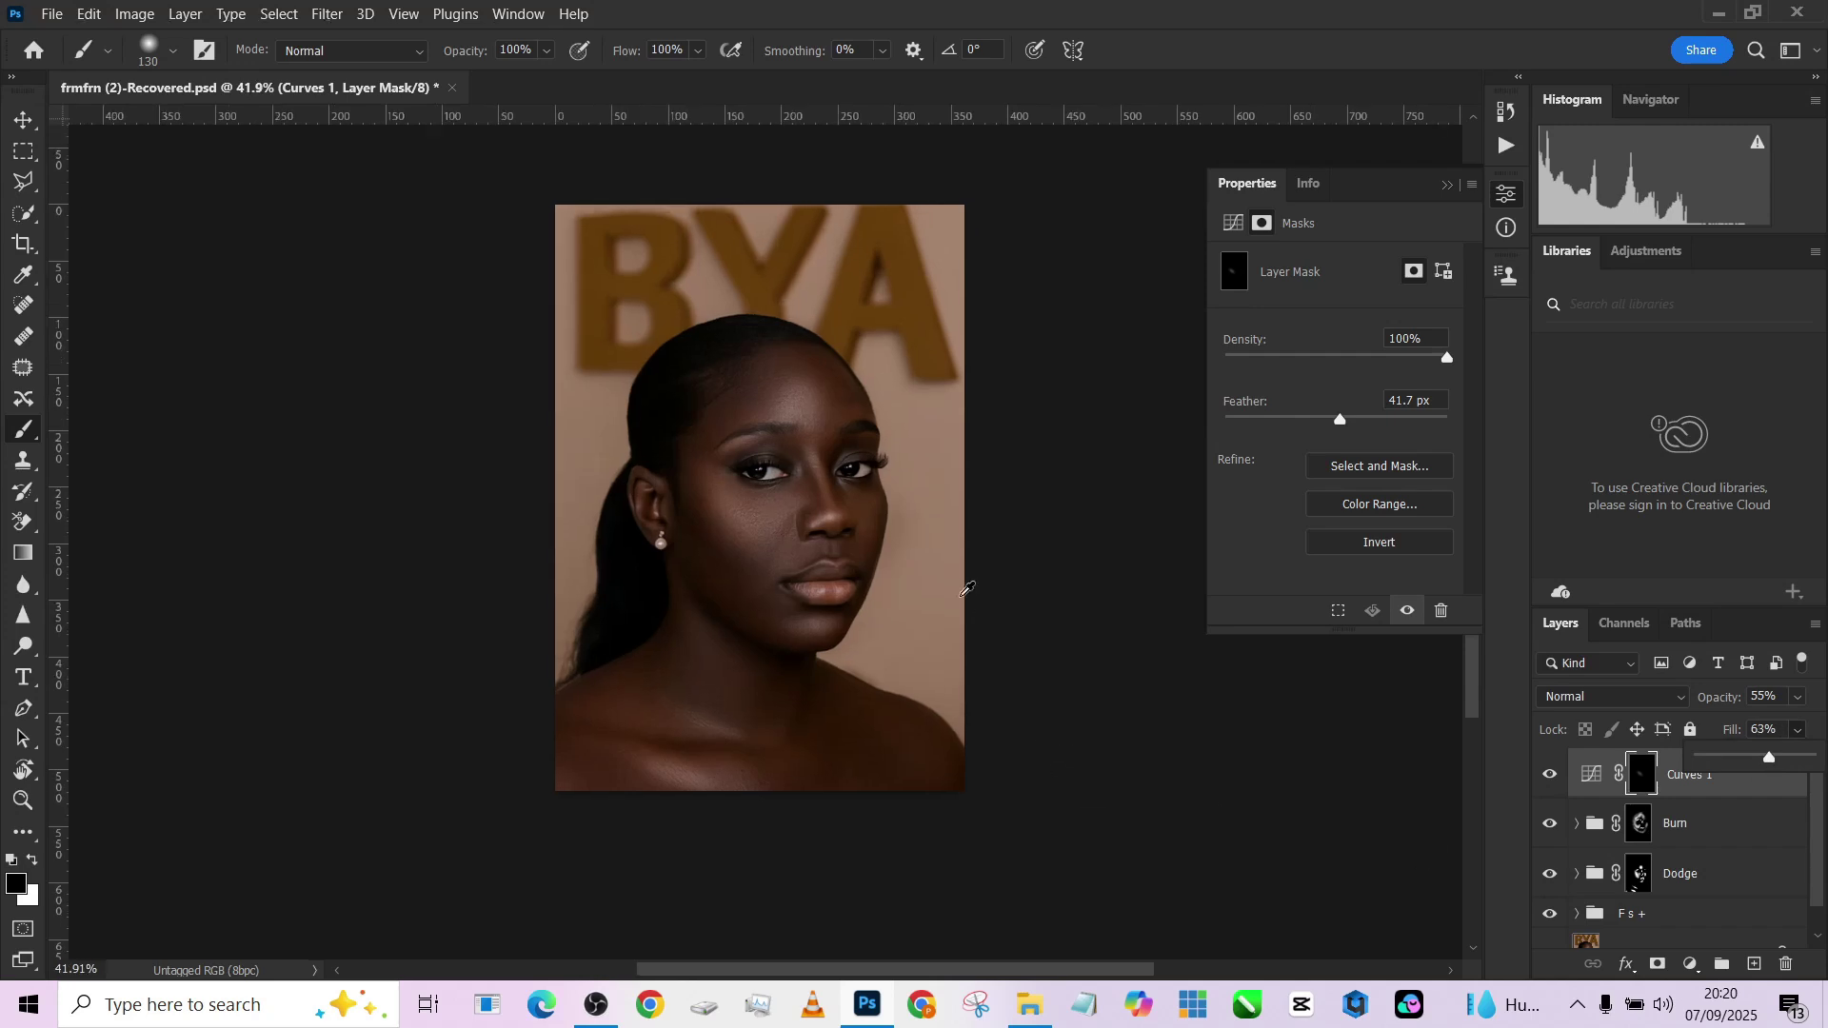
left_click(1620, 712)
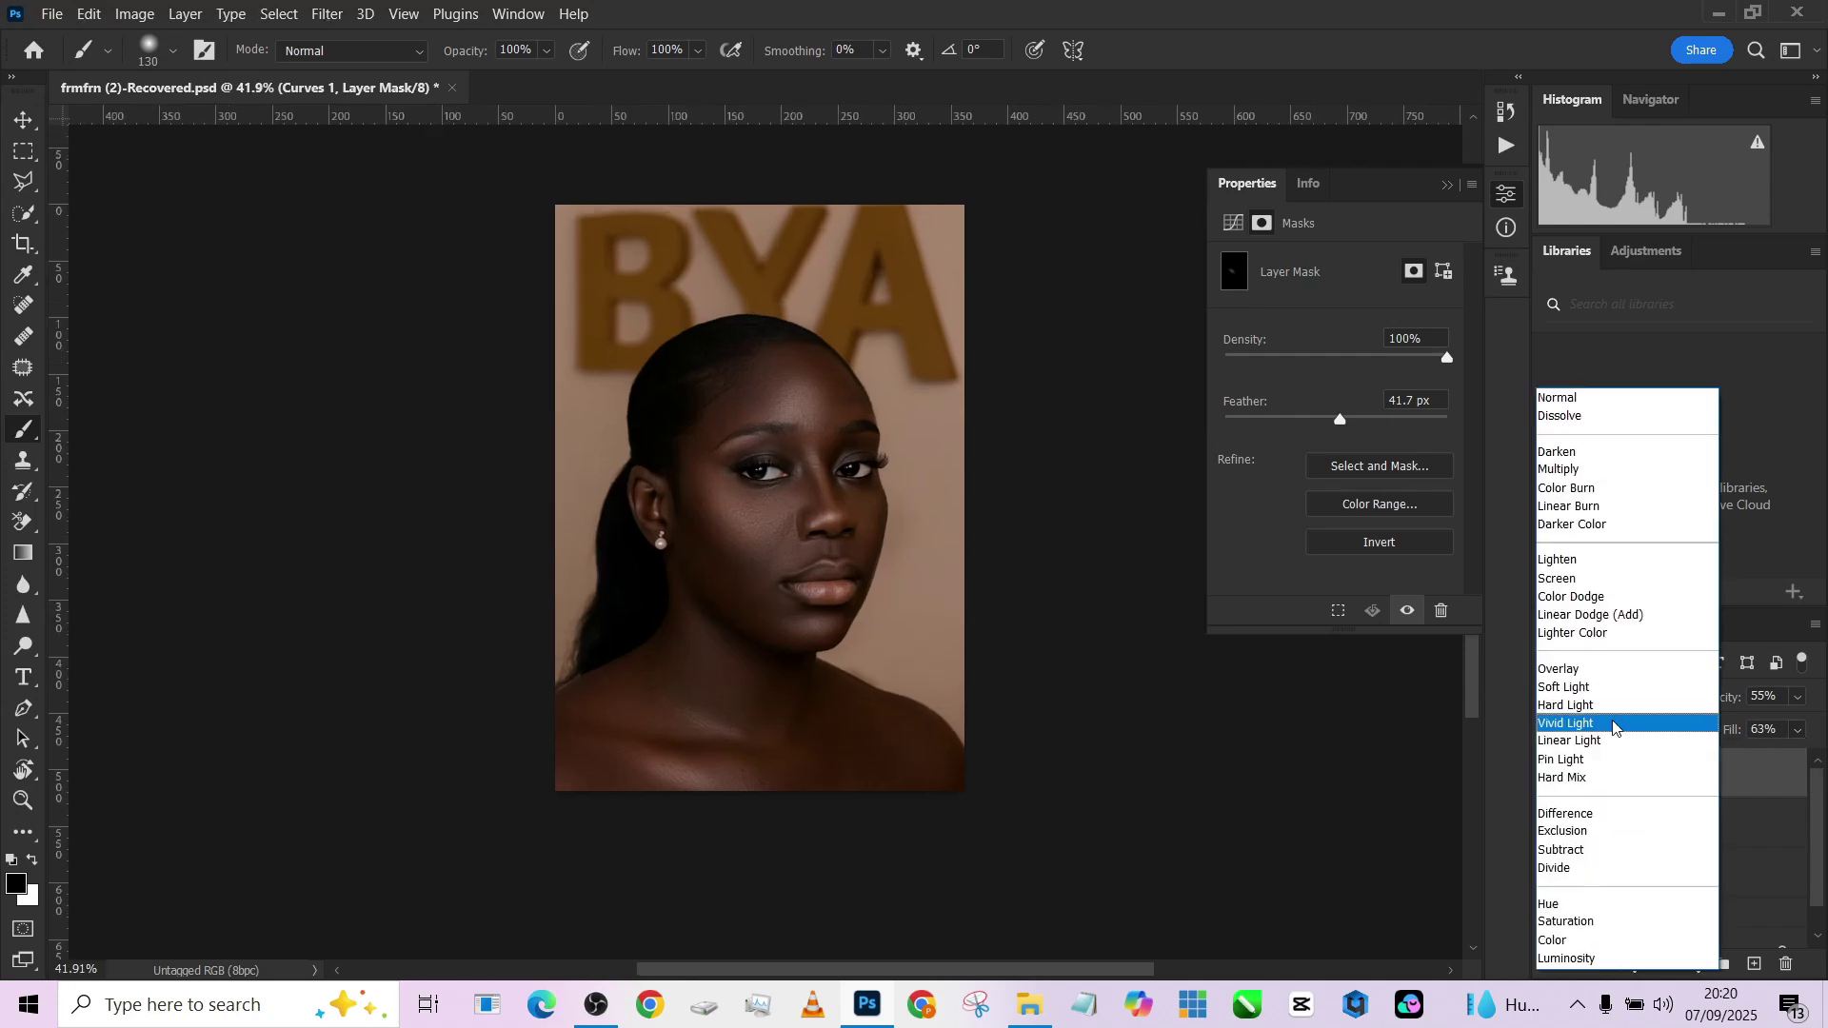
left_click(1582, 964)
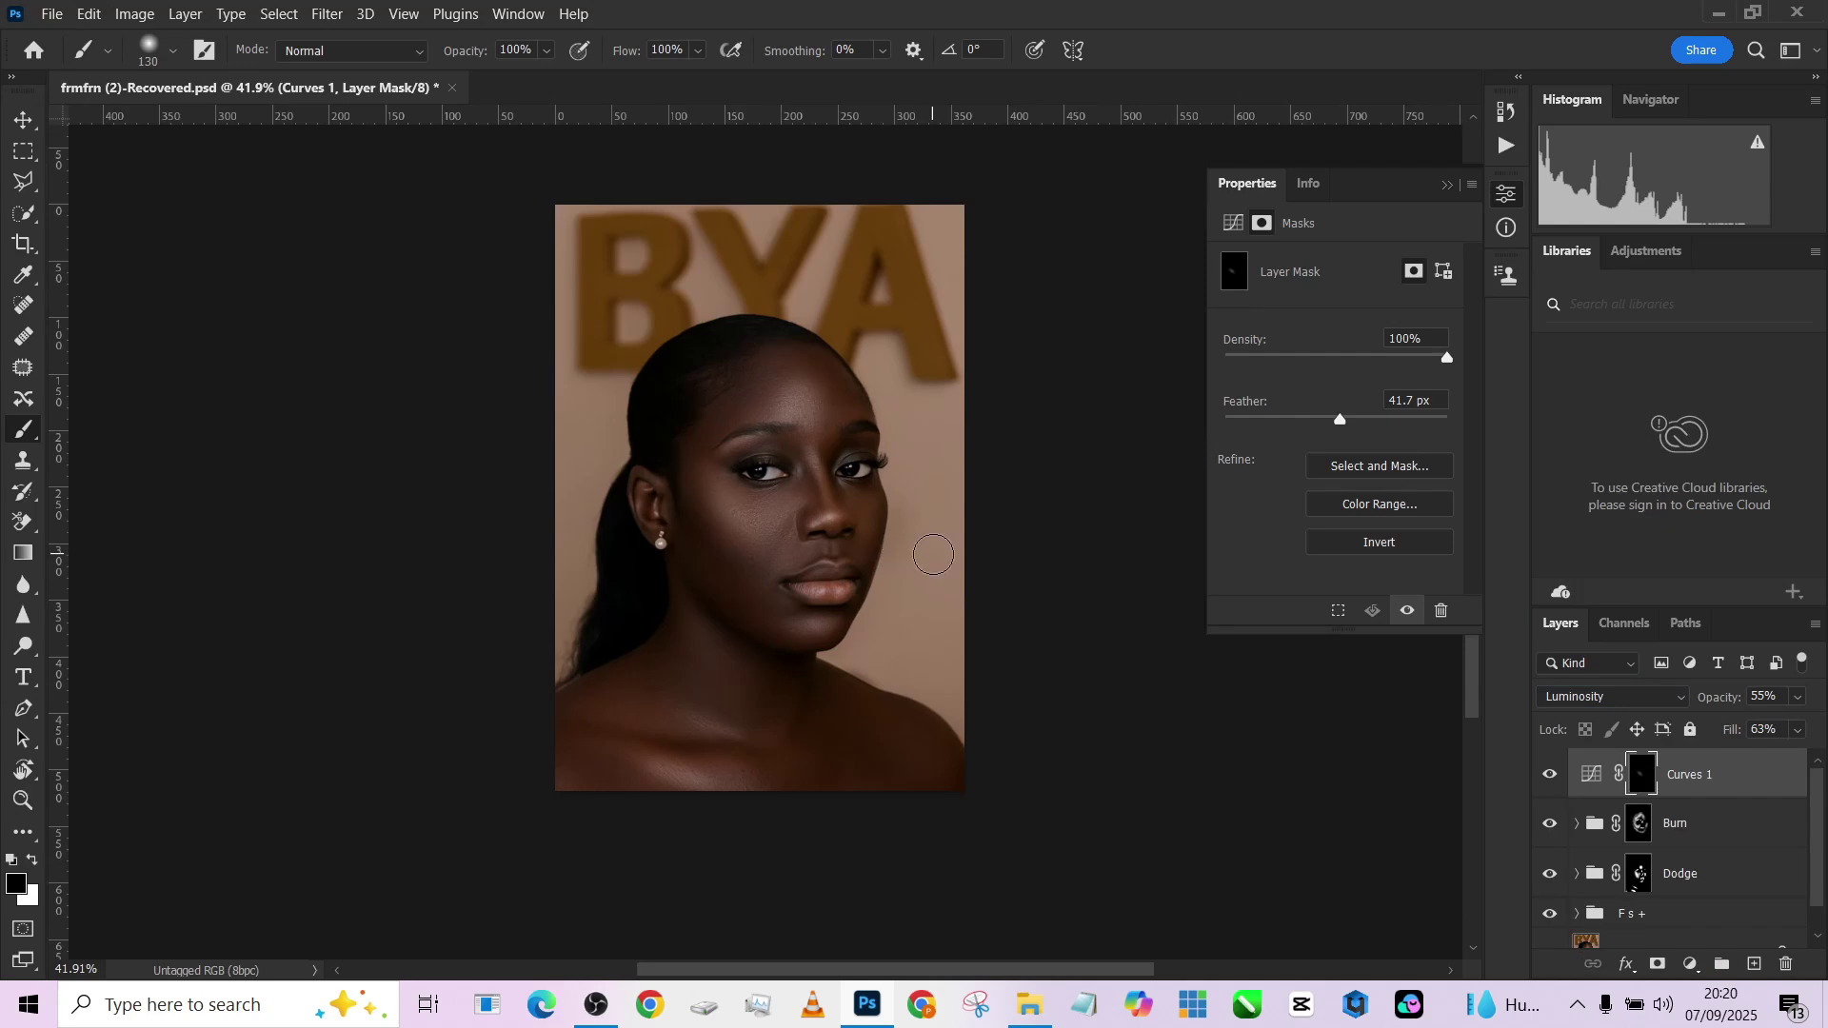
Add a second Curves adjustment layer and slightly brighten the whole portrait with a point at input 87 and output 102.
scroll(810, 470, "up", 3)
scroll(1178, 749, "up", 5)
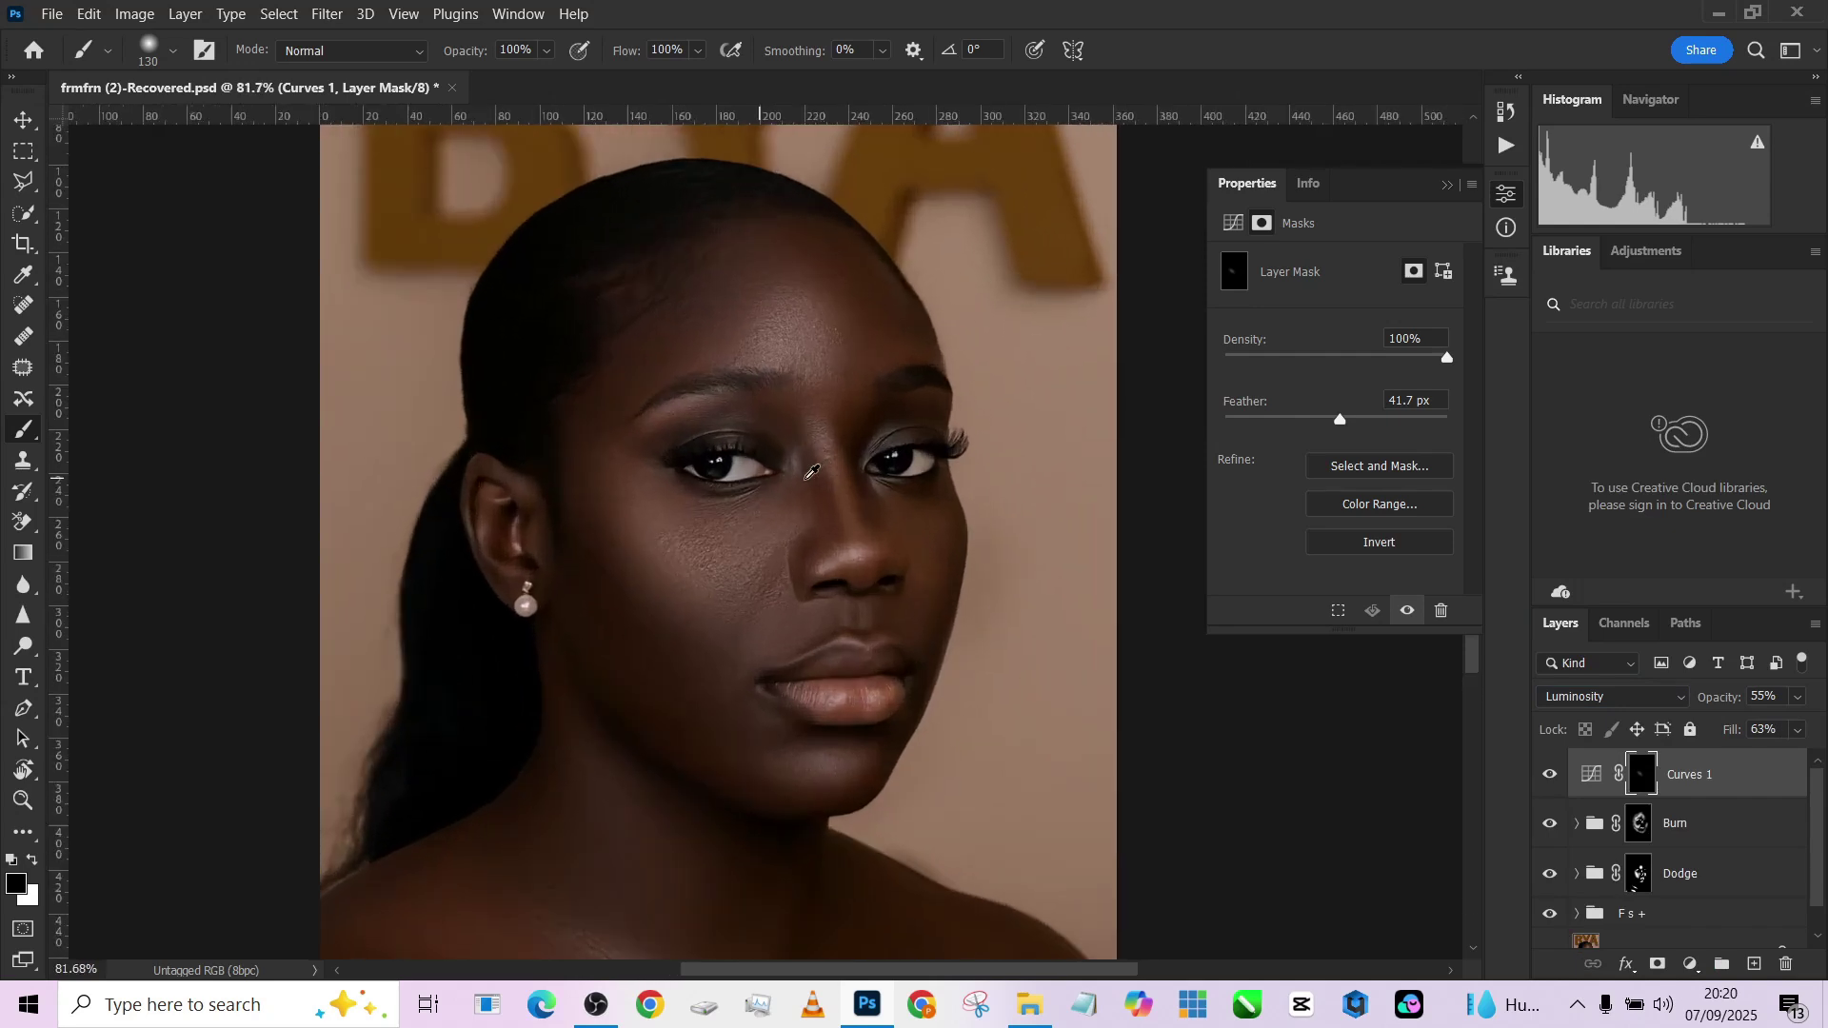
scroll(1178, 749, "down", 7)
scroll(1178, 750, "up", 2)
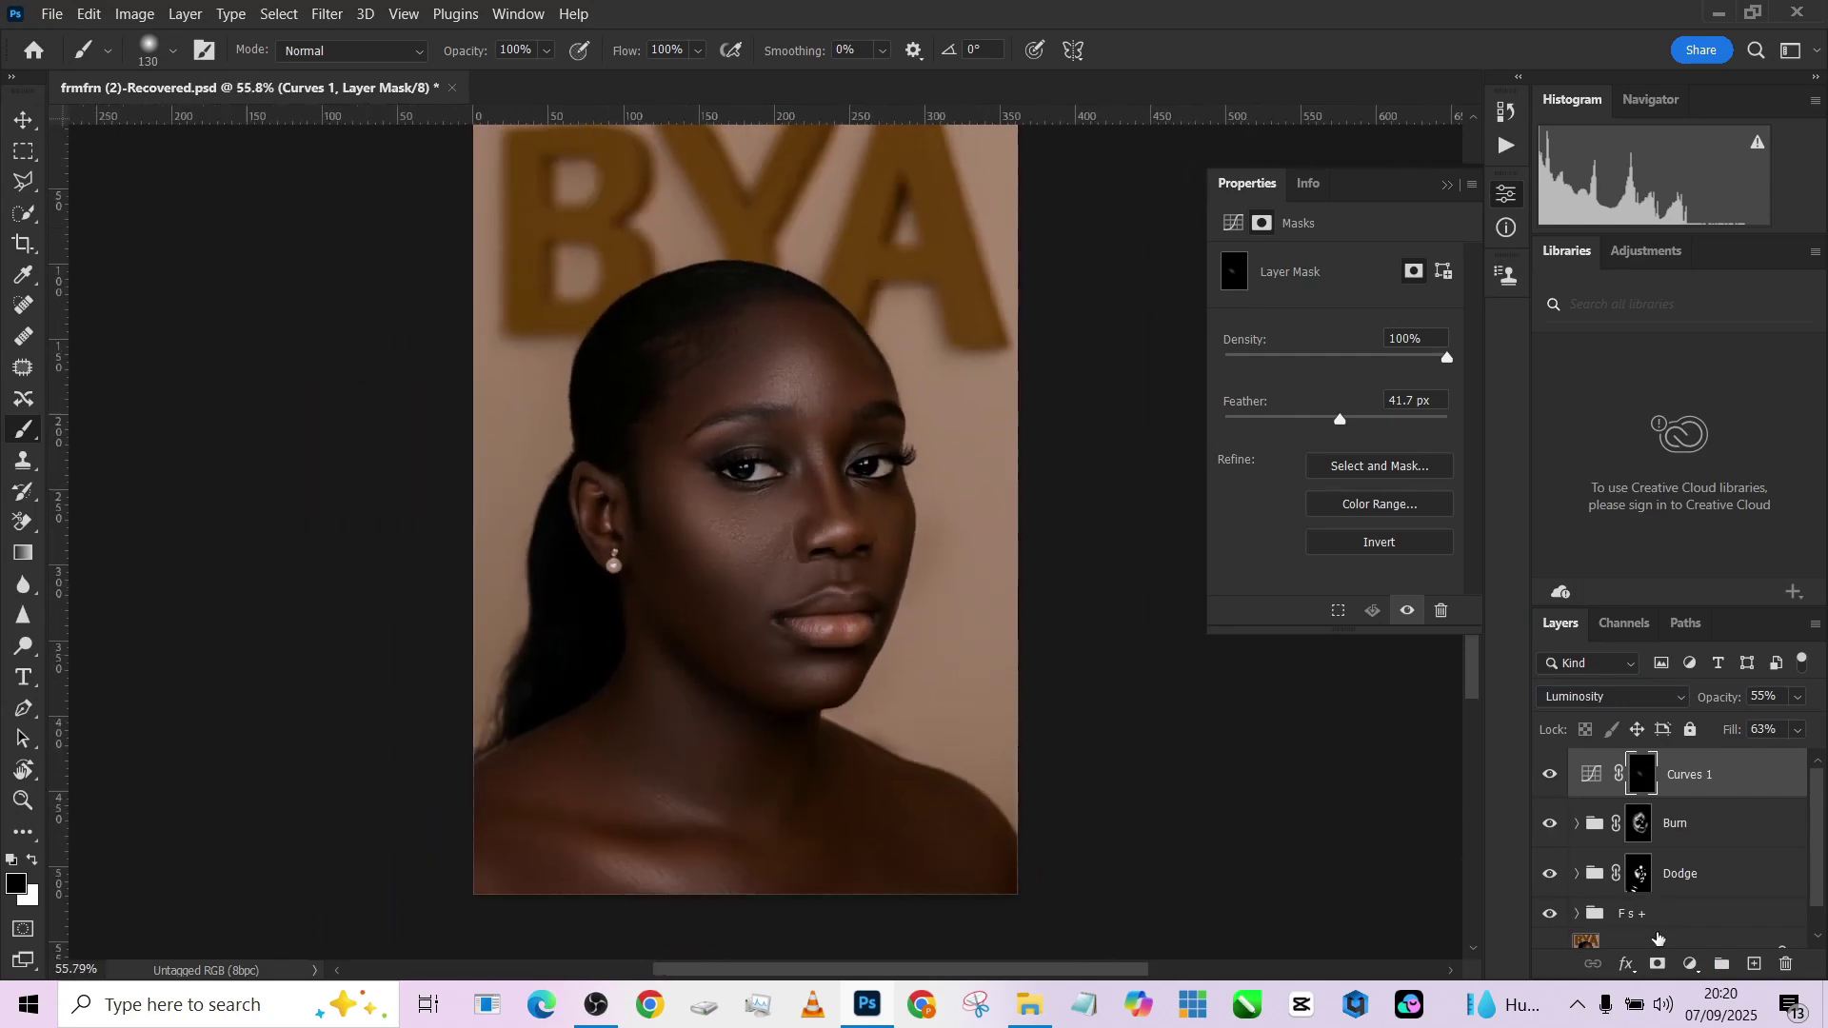
left_click(1691, 965)
left_click(1671, 678)
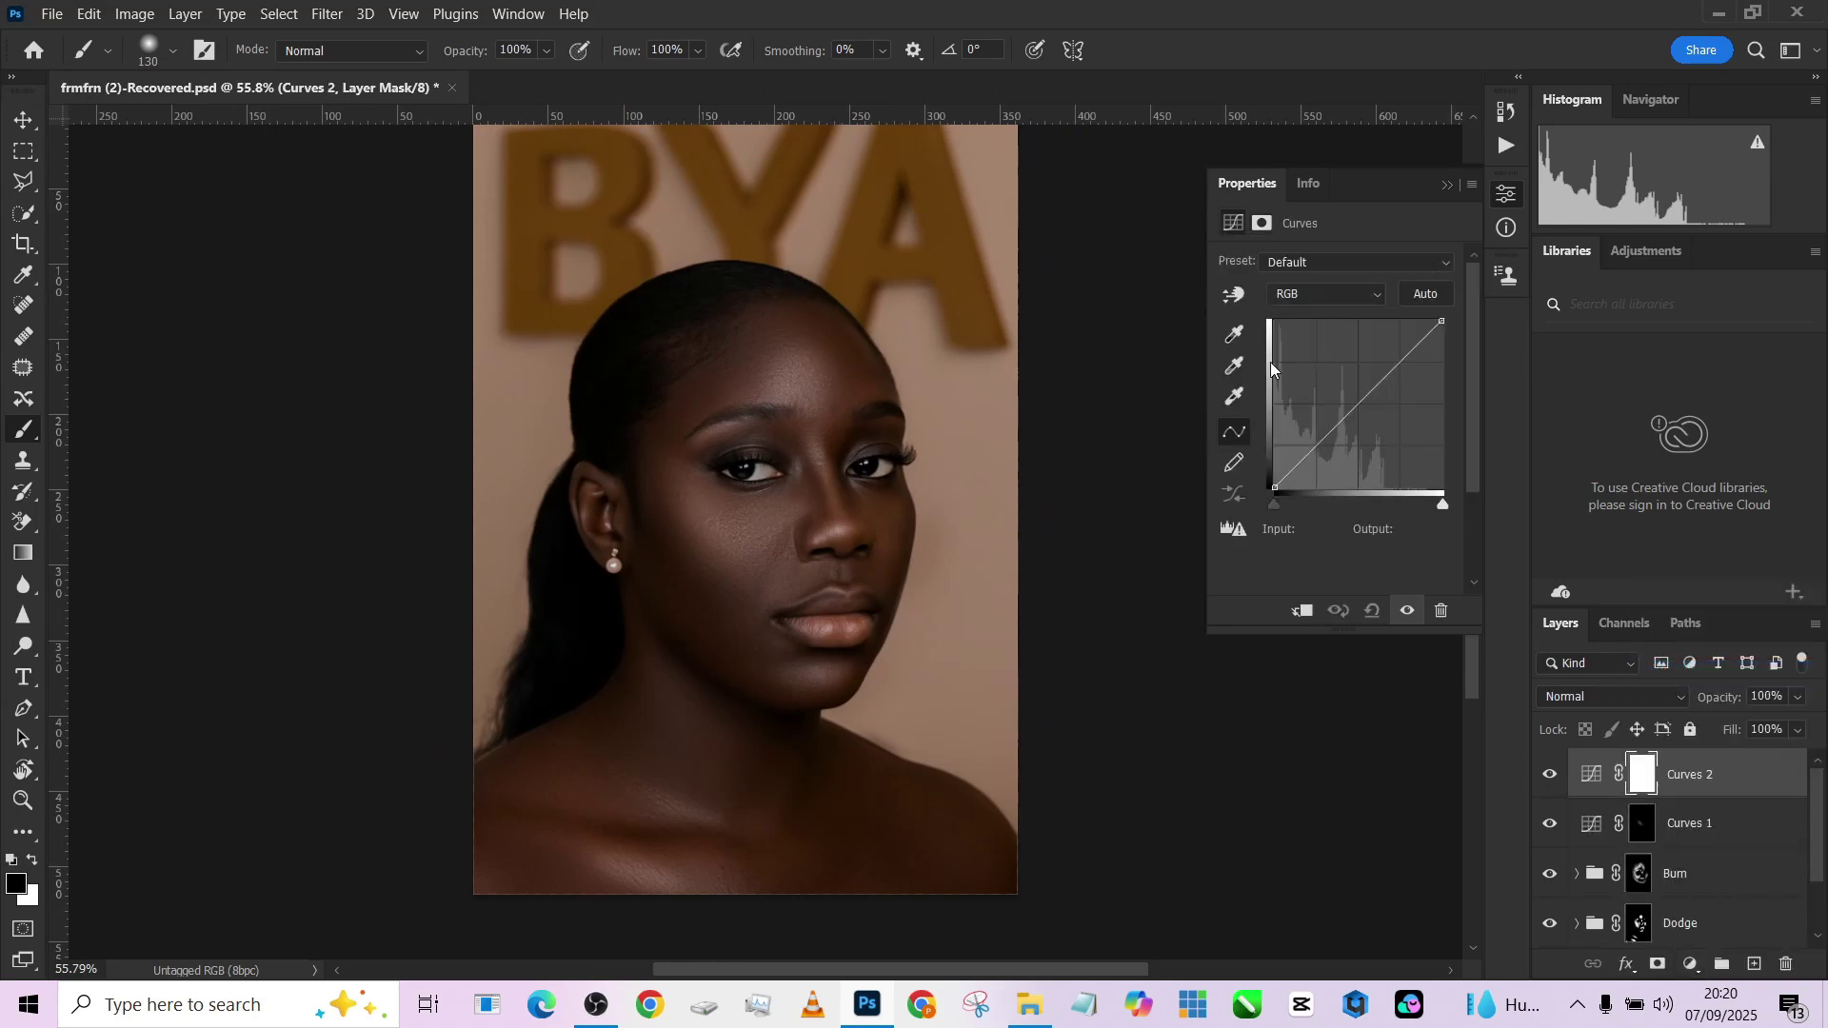
left_click_drag(1336, 422, 1331, 421)
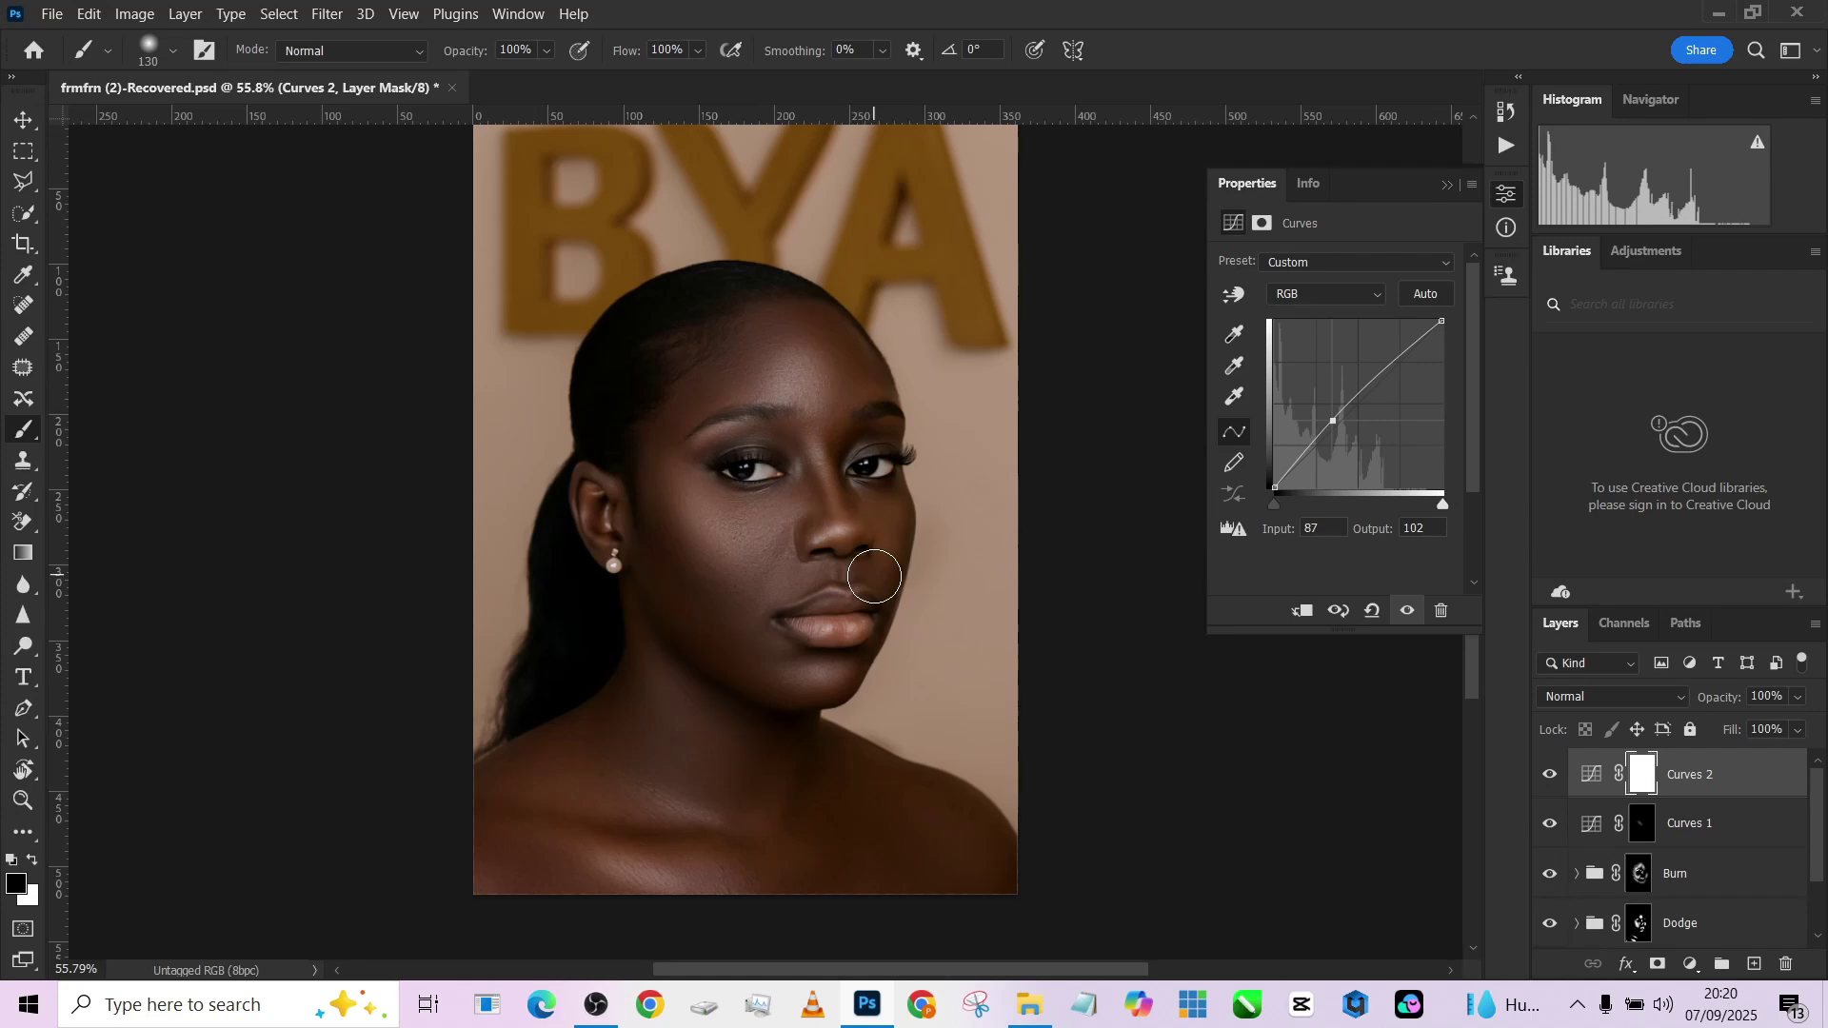
scroll(844, 496, "up", 7)
scroll(753, 474, "down", 4)
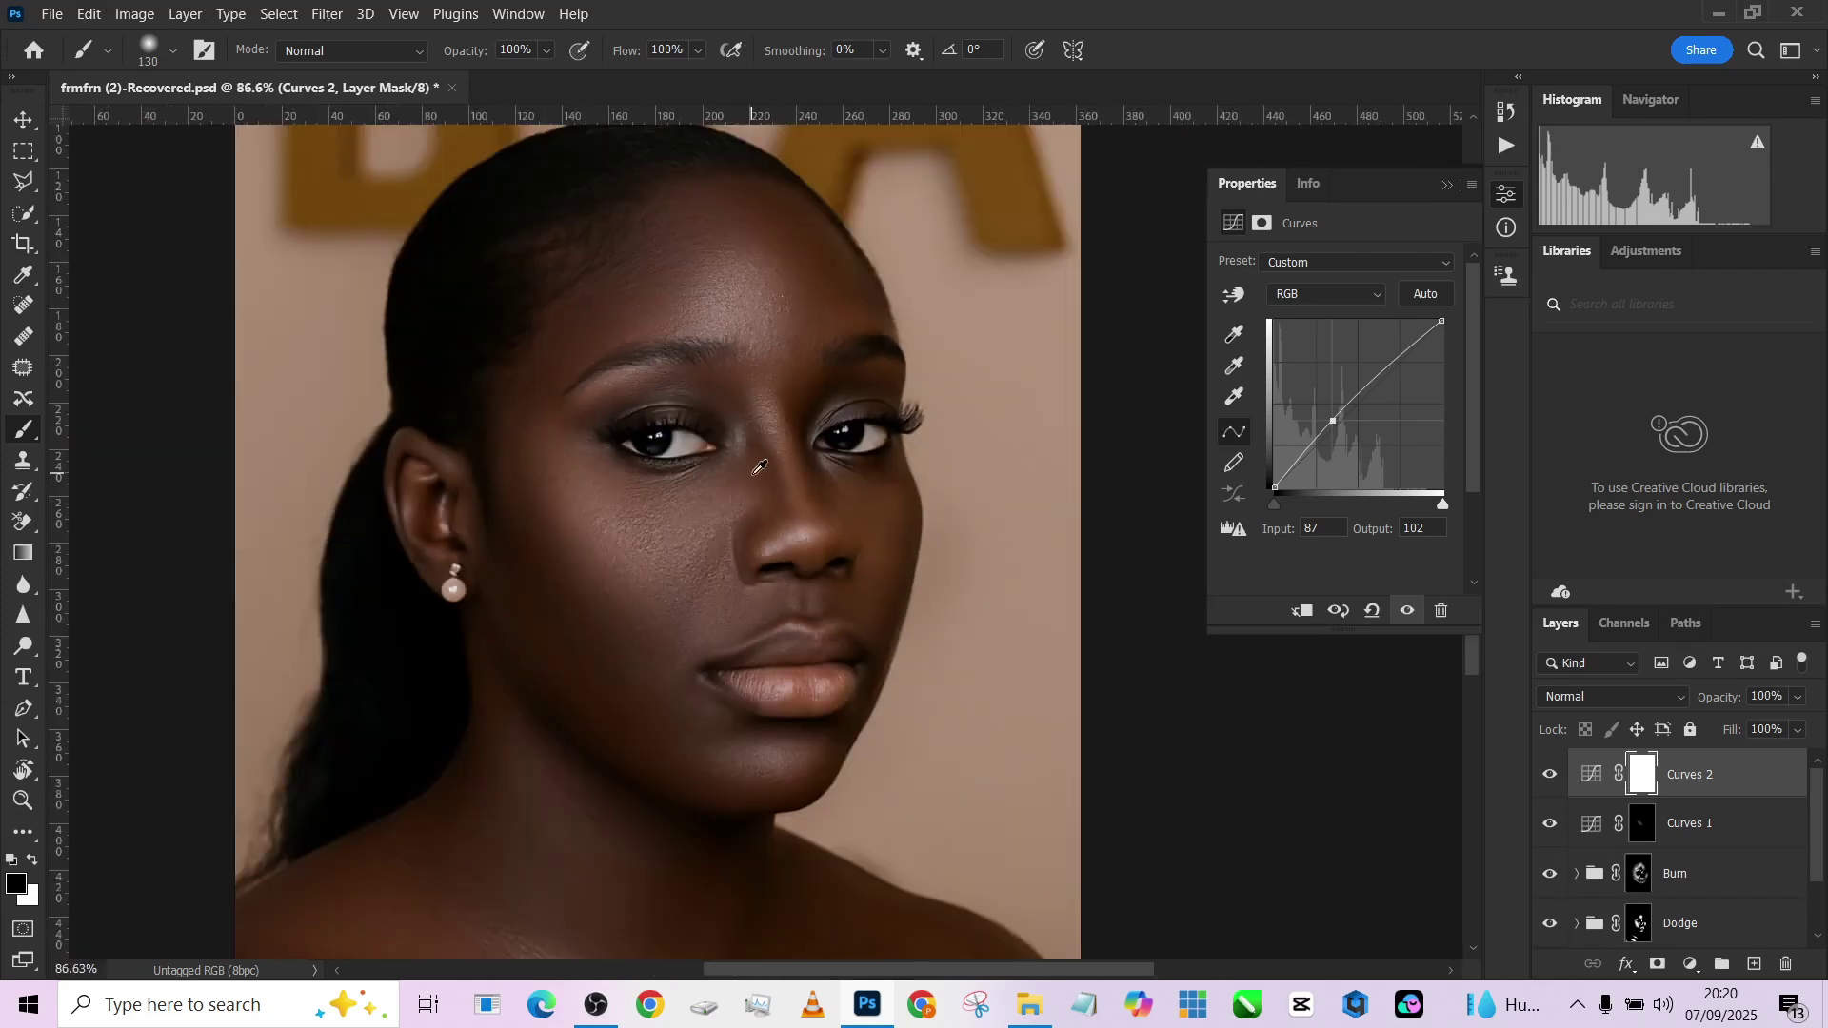
scroll(759, 466, "down", 2)
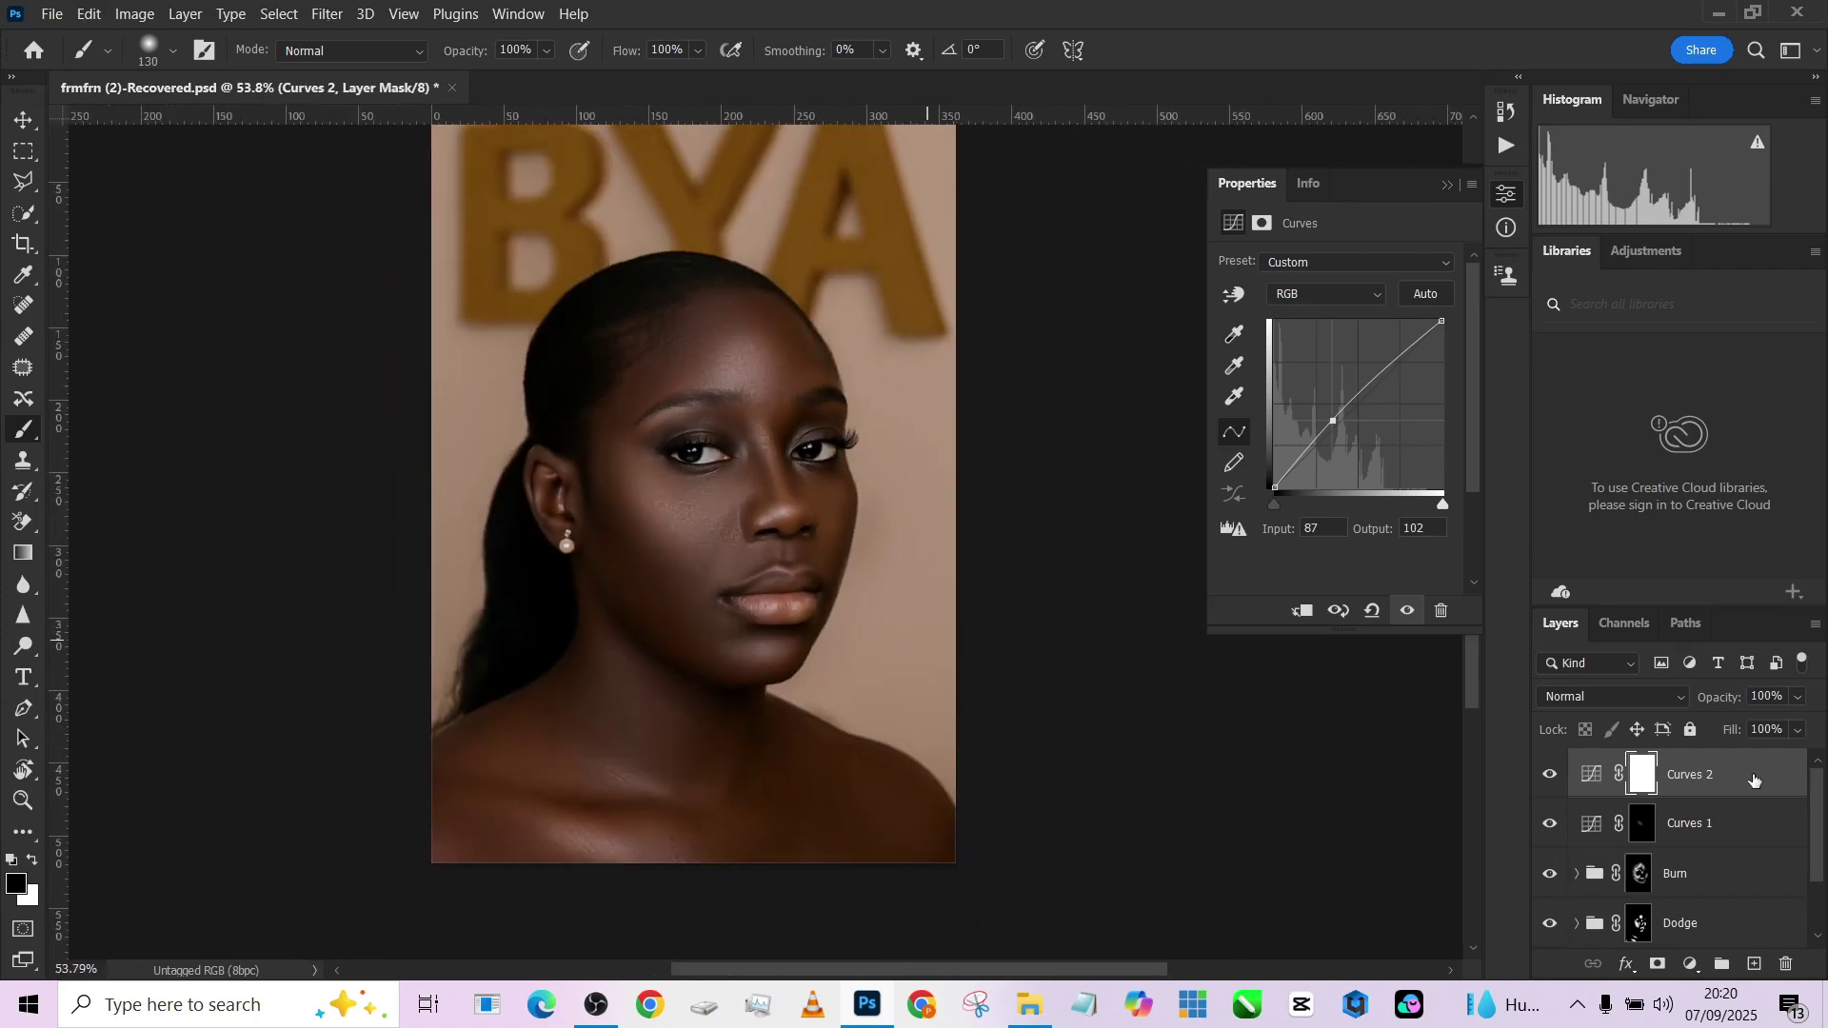
Save the document and open the Beauty Retouch v3 extension.
left_click(520, 14)
left_click(1031, 254)
key("ctrl+s")
left_click(520, 13)
mouse_move(667, 112)
left_click(862, 111)
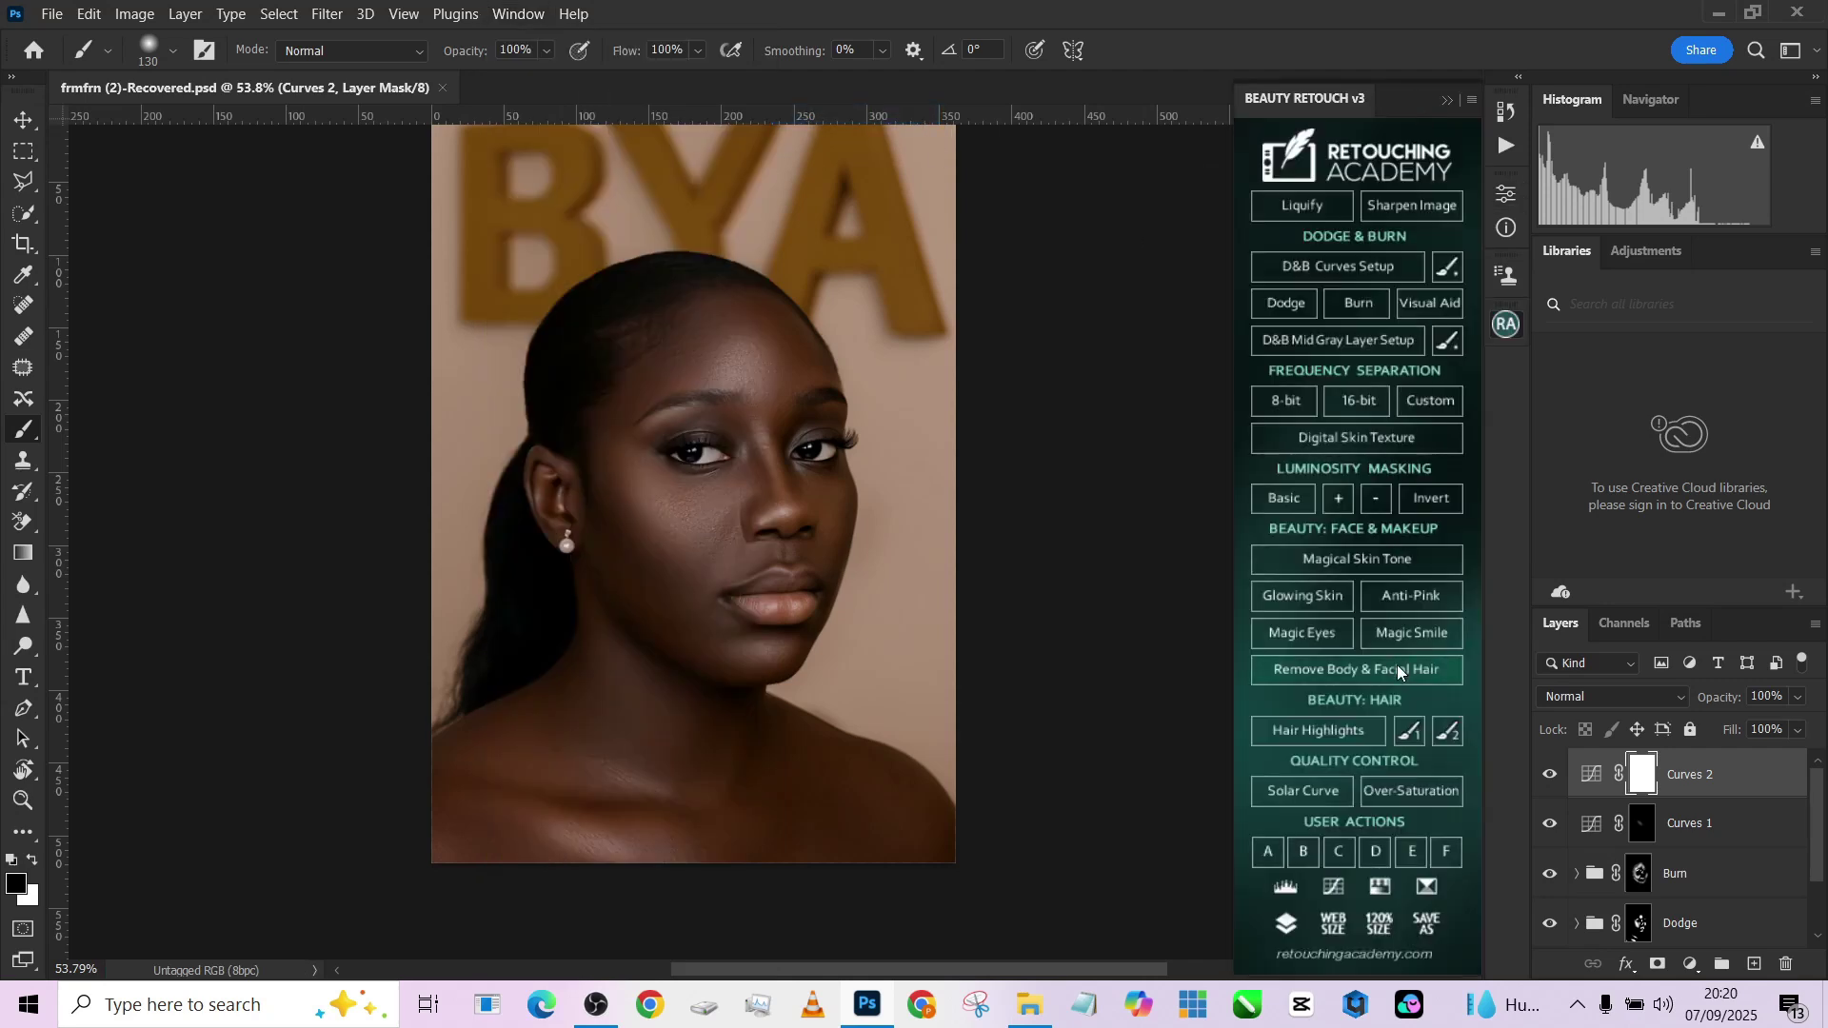
Run Remove Body & Facial Hair with High Pass radius 2, Gaussian Blur radius 7, and Dust & Scratches radius 3 and threshold 14.
left_click(1397, 665)
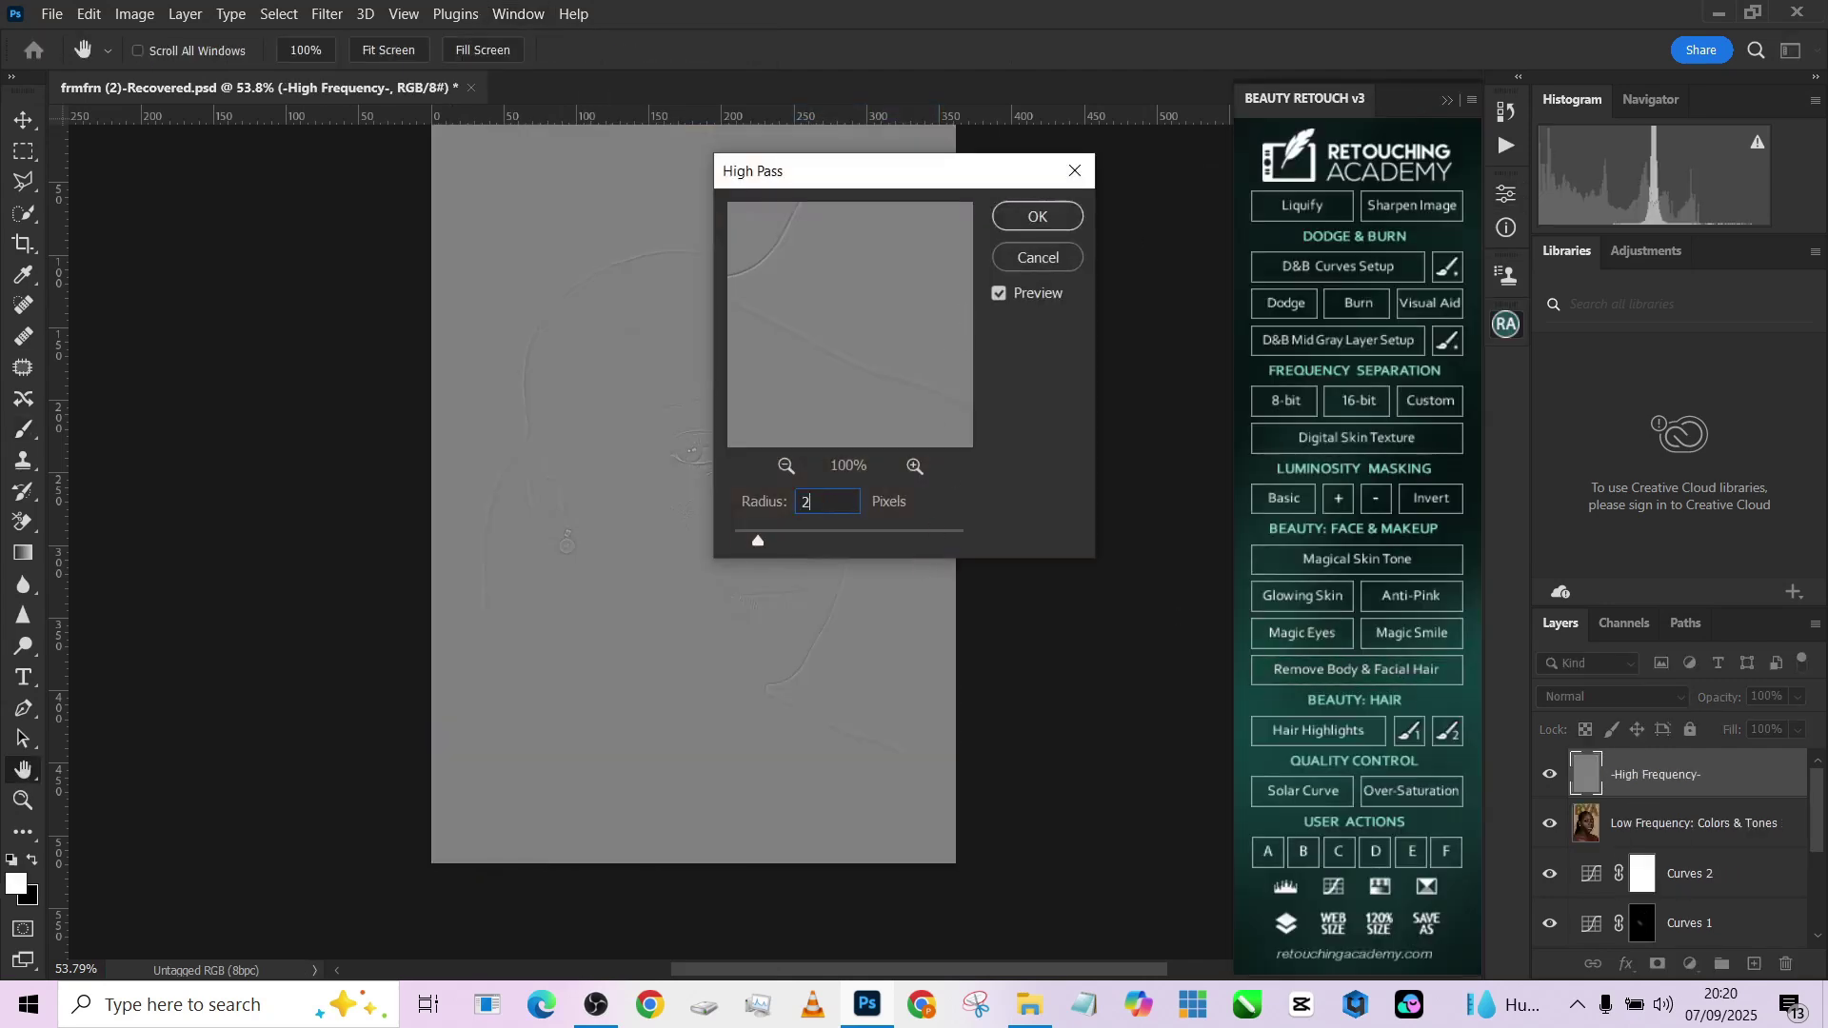
left_click(1035, 219)
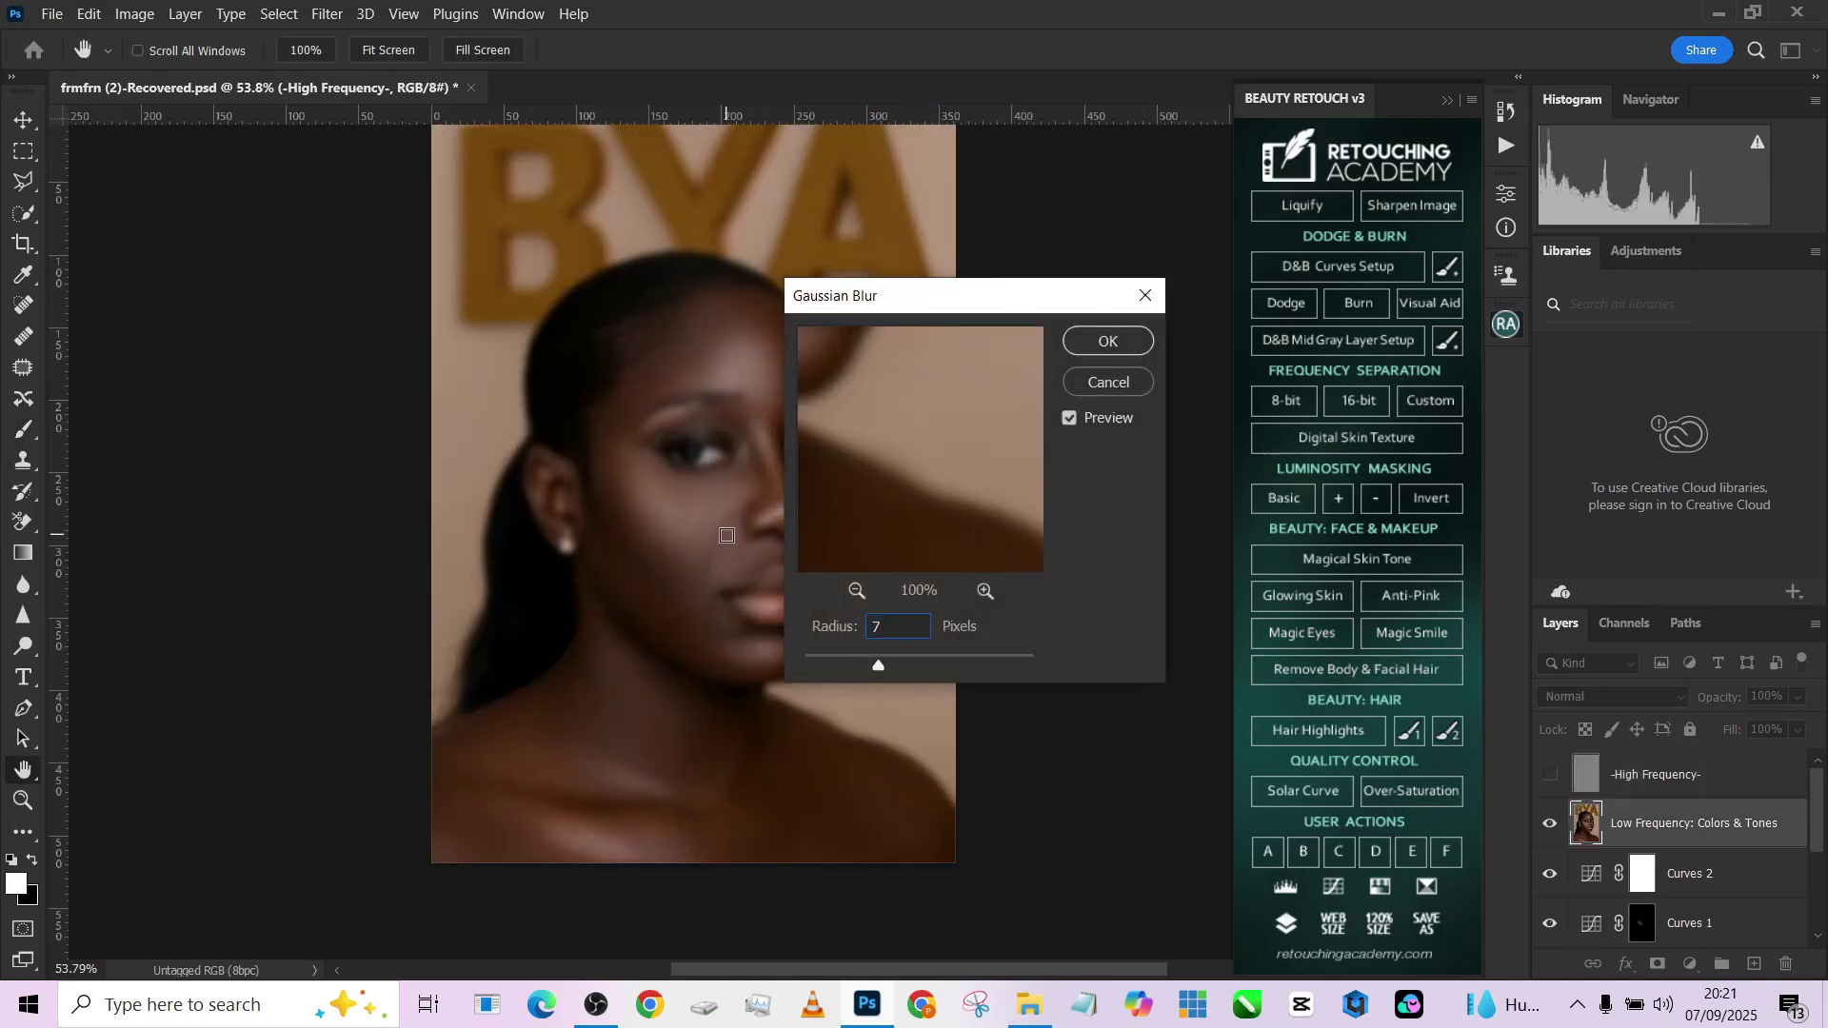
scroll(727, 535, "up", 3)
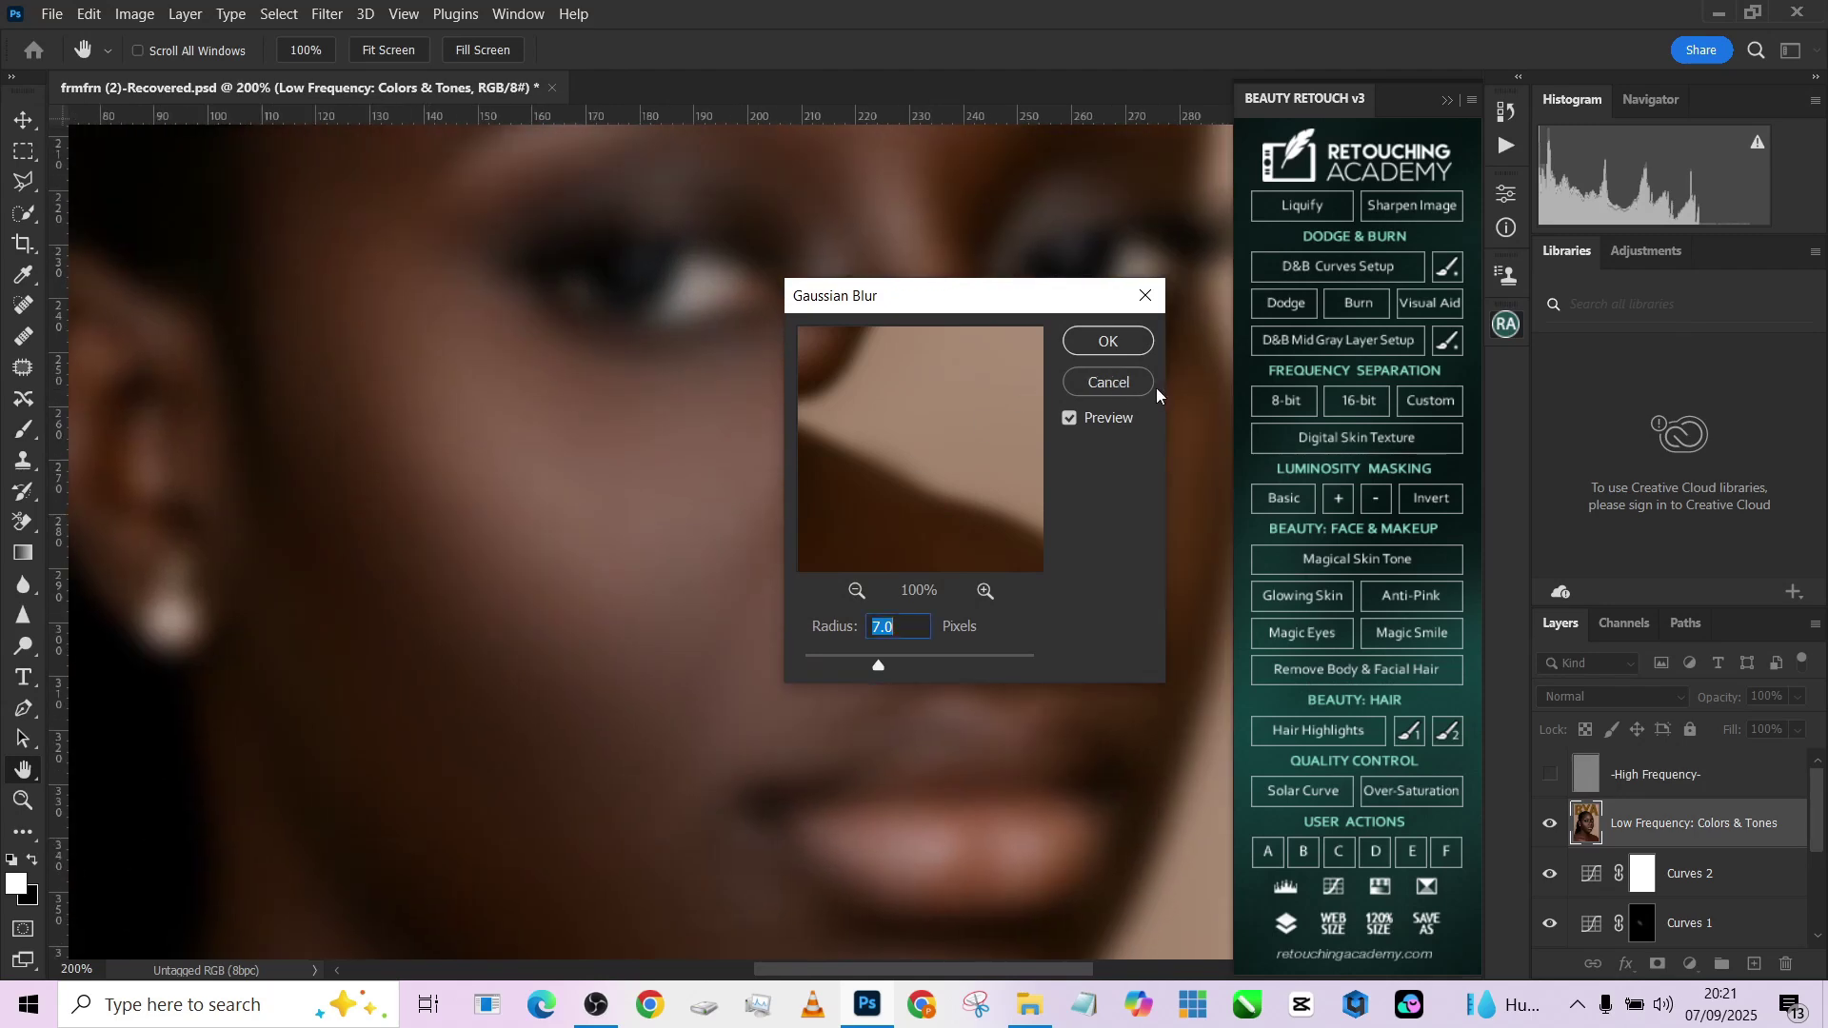
left_click(1105, 343)
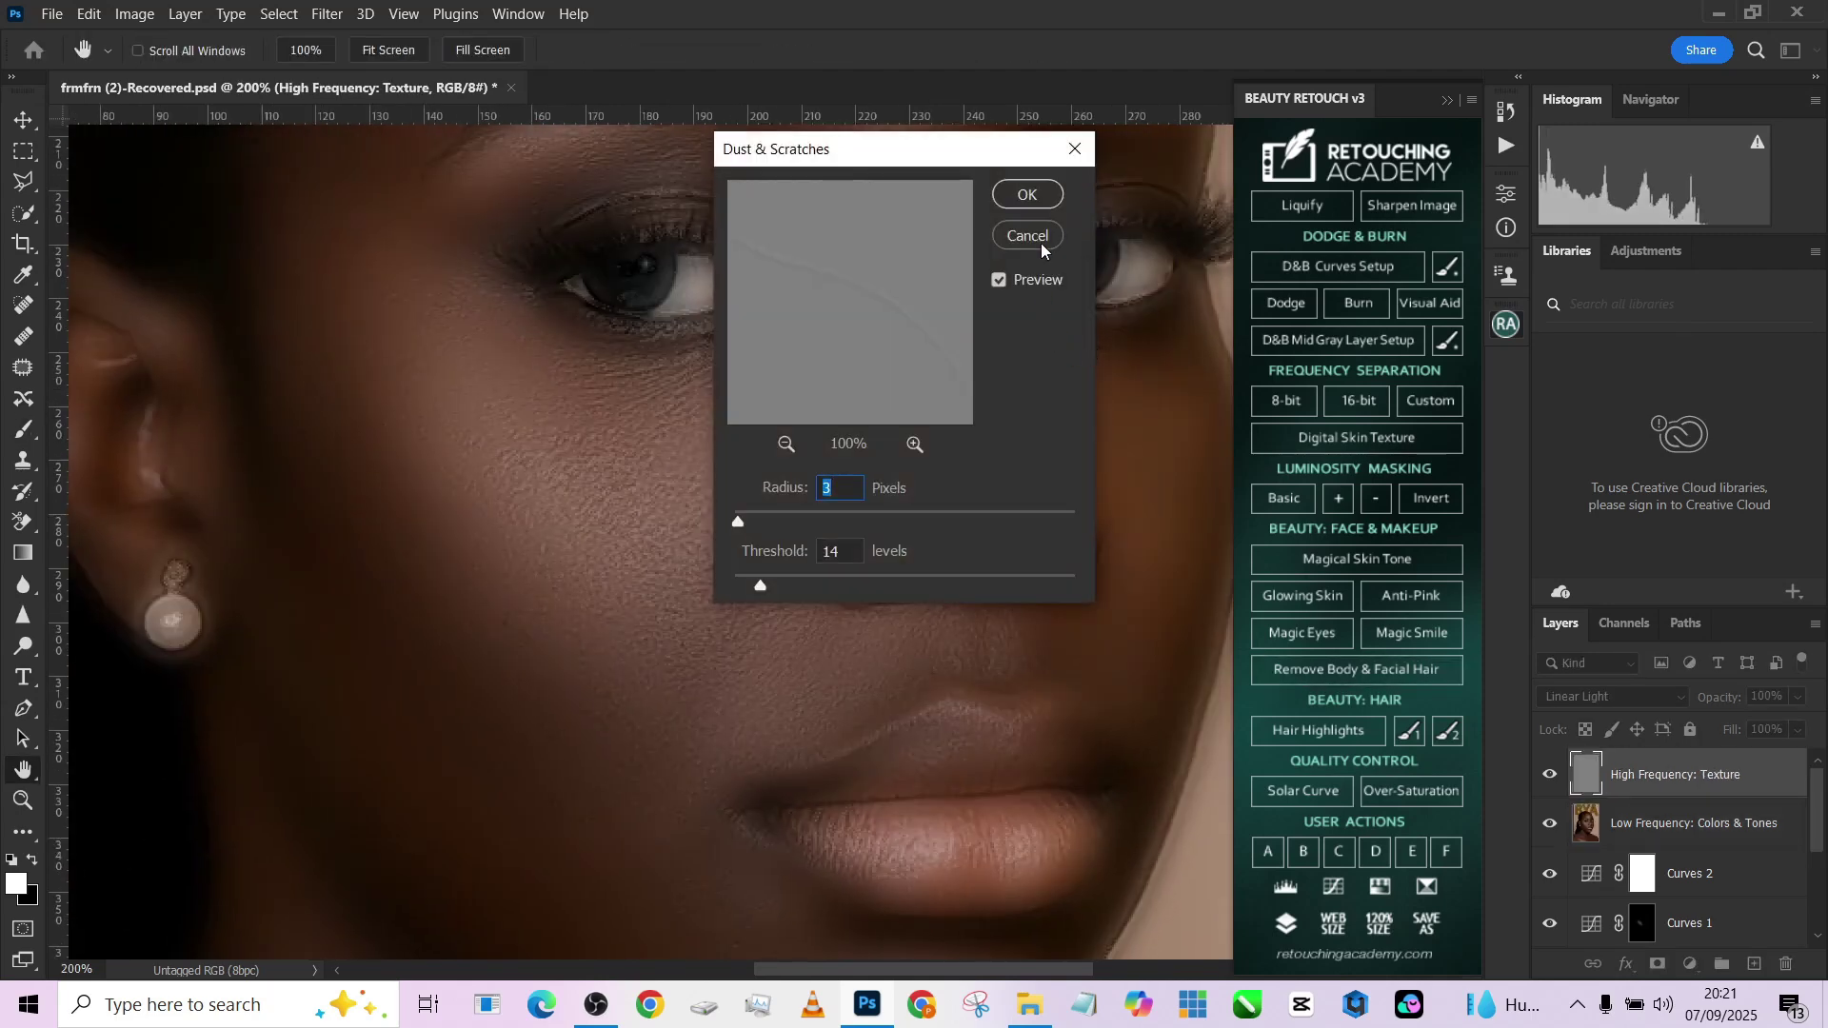
left_click(1039, 208)
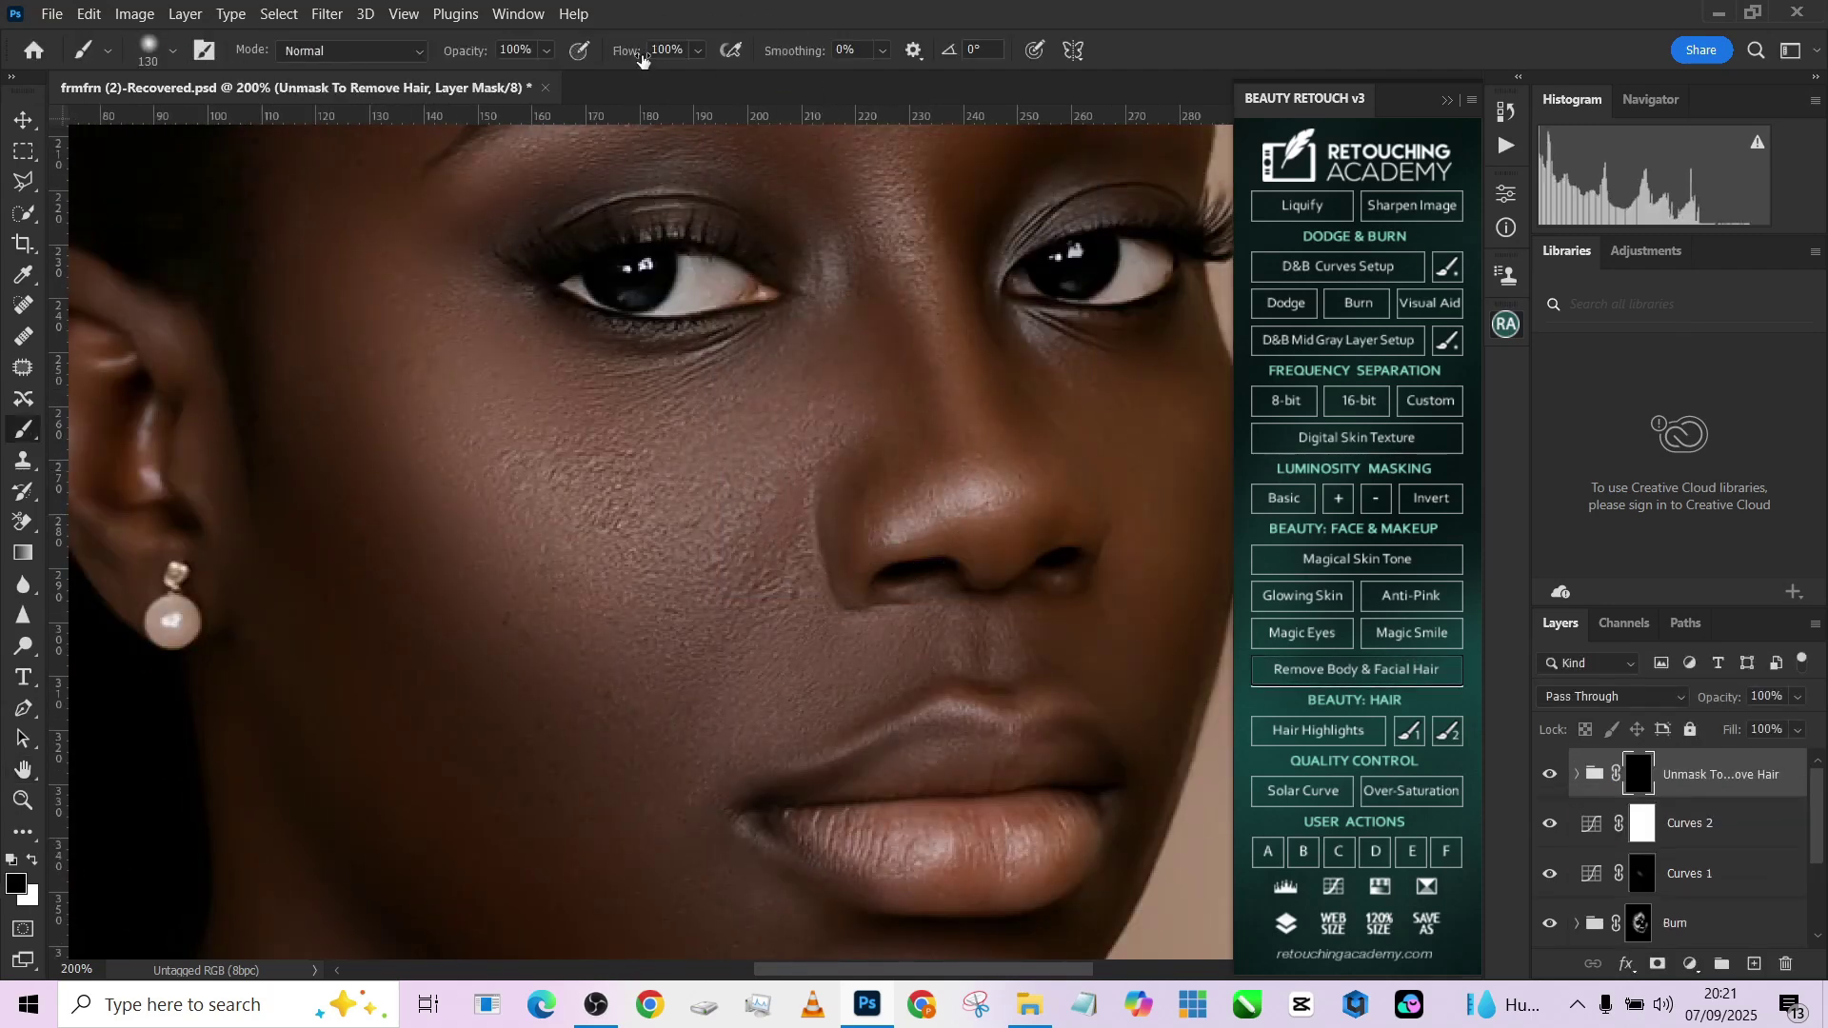
Smooth the near cheek by painting white on the Unmask To Remove Hair group mask with a 104 px brush.
key("ctrl+0")
key("x")
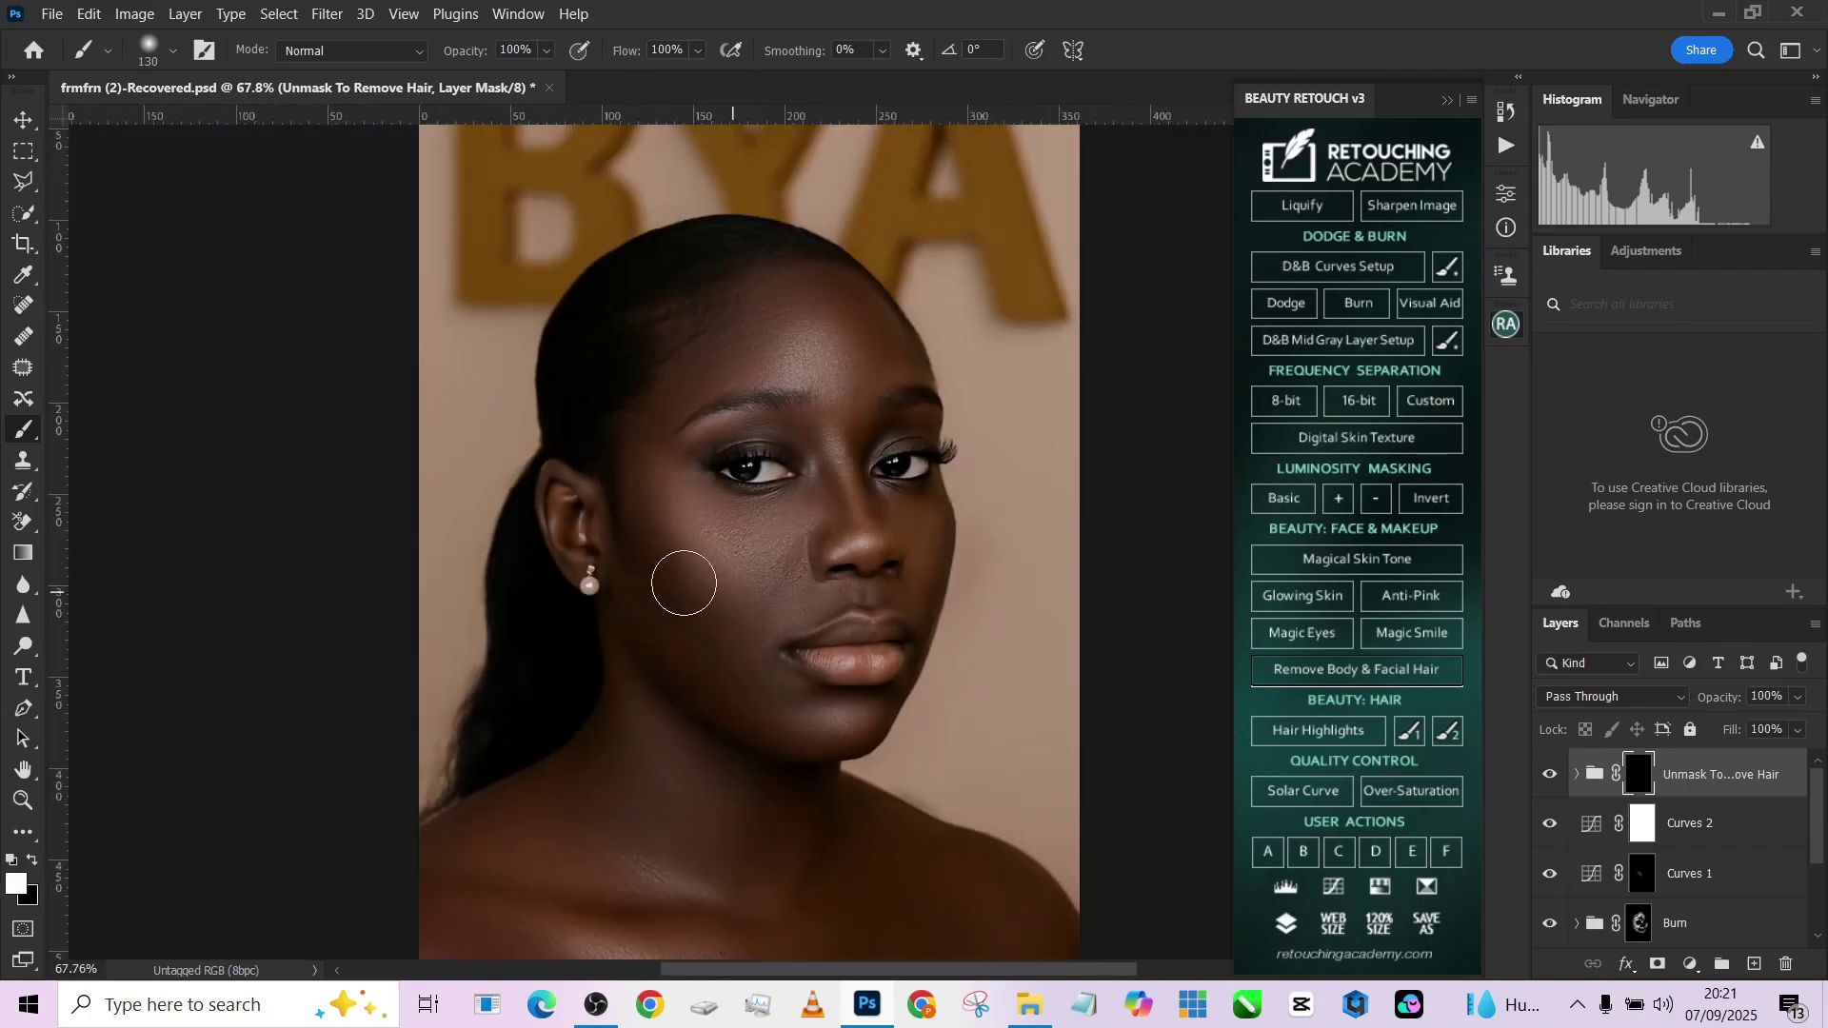
scroll(695, 591, "up", 3)
left_click_drag(695, 592, 671, 593, "alt")
left_click_drag(666, 559, 755, 692)
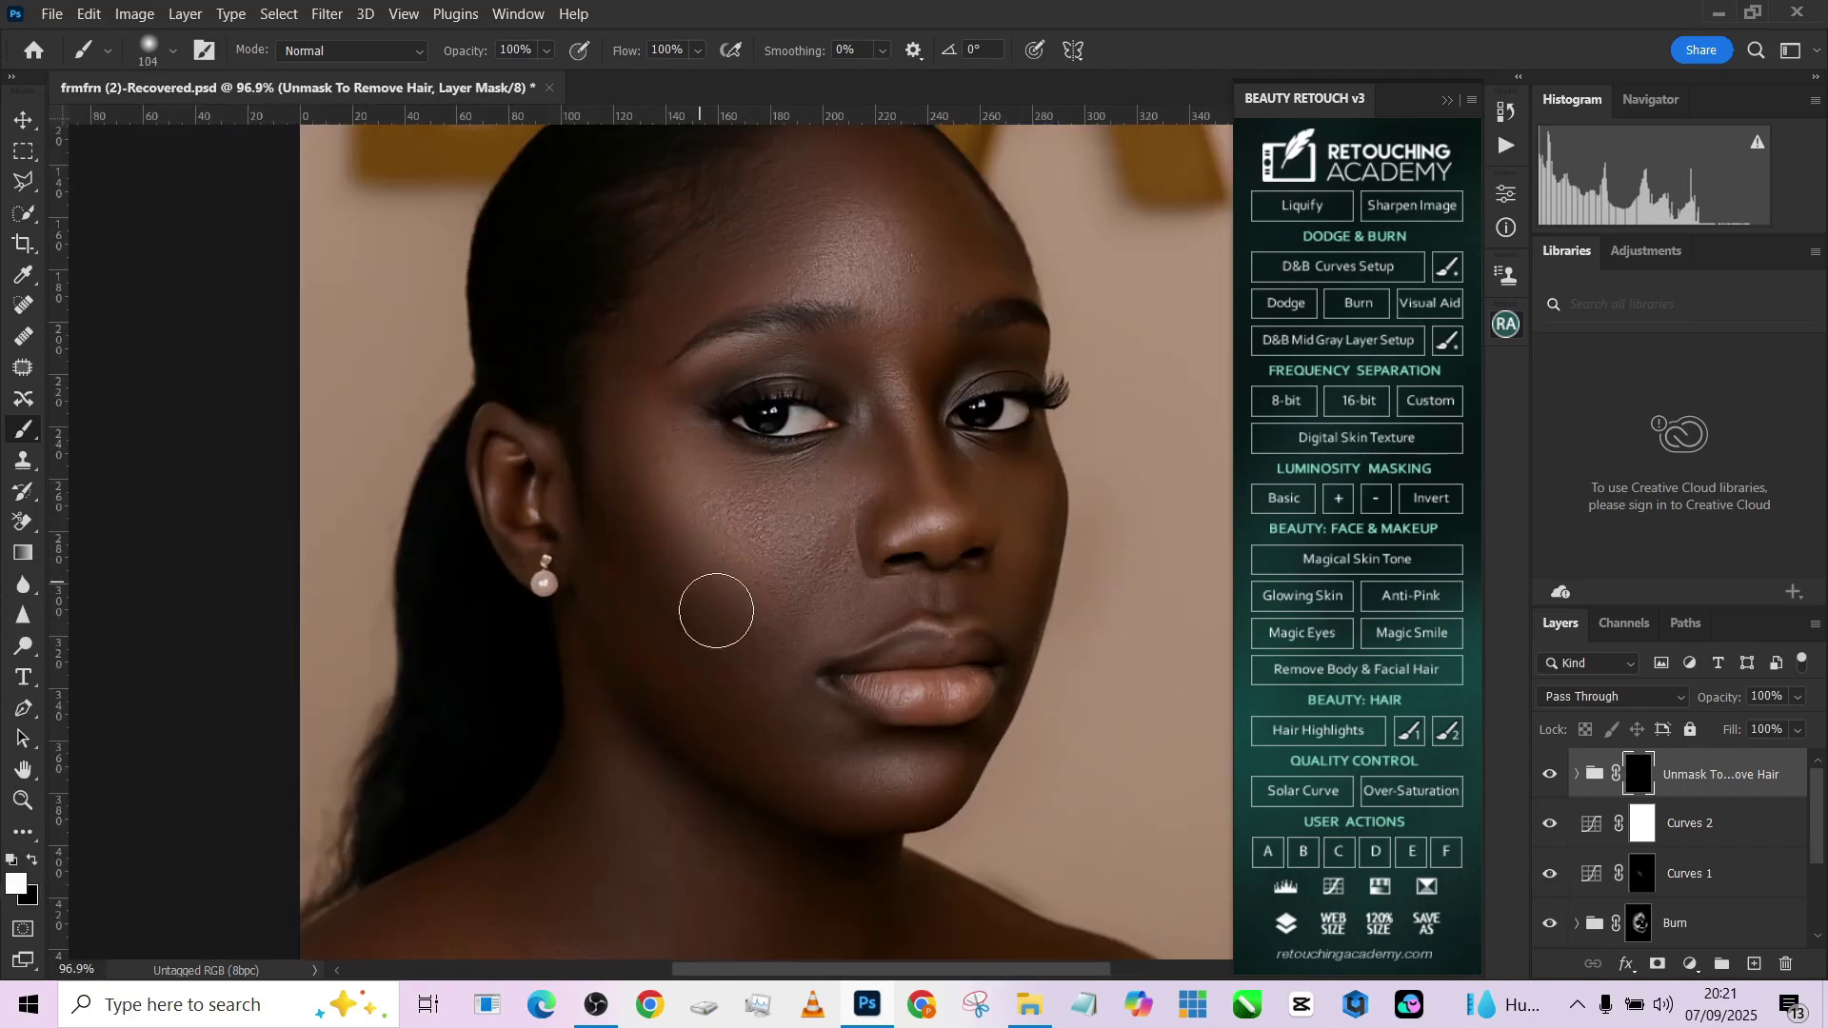
mouse_move(692, 490)
left_mouse_down()
mouse_move(667, 449)
mouse_move(710, 495)
mouse_move(801, 530)
mouse_move(821, 500)
mouse_move(807, 602)
mouse_move(813, 553)
mouse_move(794, 619)
mouse_move(734, 623)
left_mouse_up()
Paint white on the Unmask To Remove Hair mask over the cheek, nose, forehead, eye area and chin, resizing the brush between 49 and 111 px.
left_click_drag(730, 578, 728, 578, "alt")
mouse_move(851, 501)
left_mouse_down()
mouse_move(746, 755)
mouse_move(738, 731)
left_mouse_up()
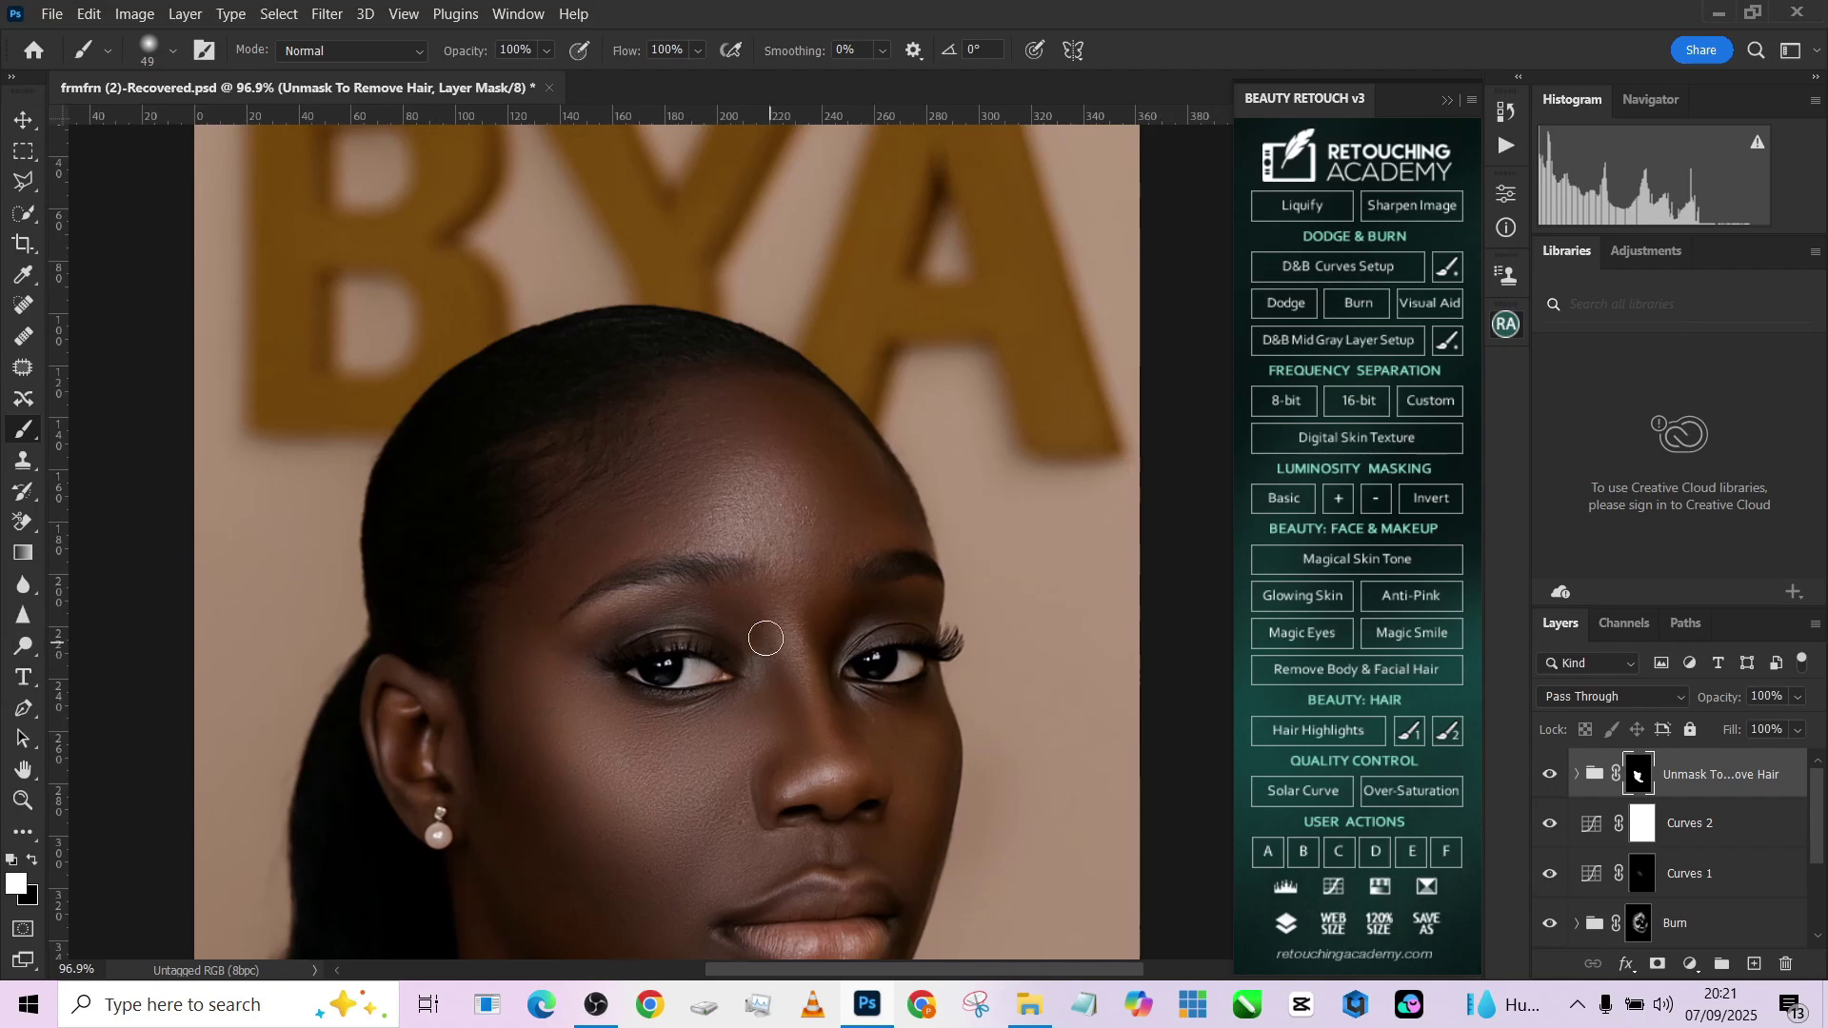
mouse_move(639, 471)
left_mouse_down("alt")
mouse_move(678, 487)
mouse_move(644, 483)
mouse_move(691, 472)
mouse_move(766, 523)
mouse_move(777, 487)
mouse_move(751, 435)
mouse_move(792, 445)
mouse_move(815, 504)
mouse_move(842, 496)
mouse_move(809, 524)
left_mouse_up("alt")
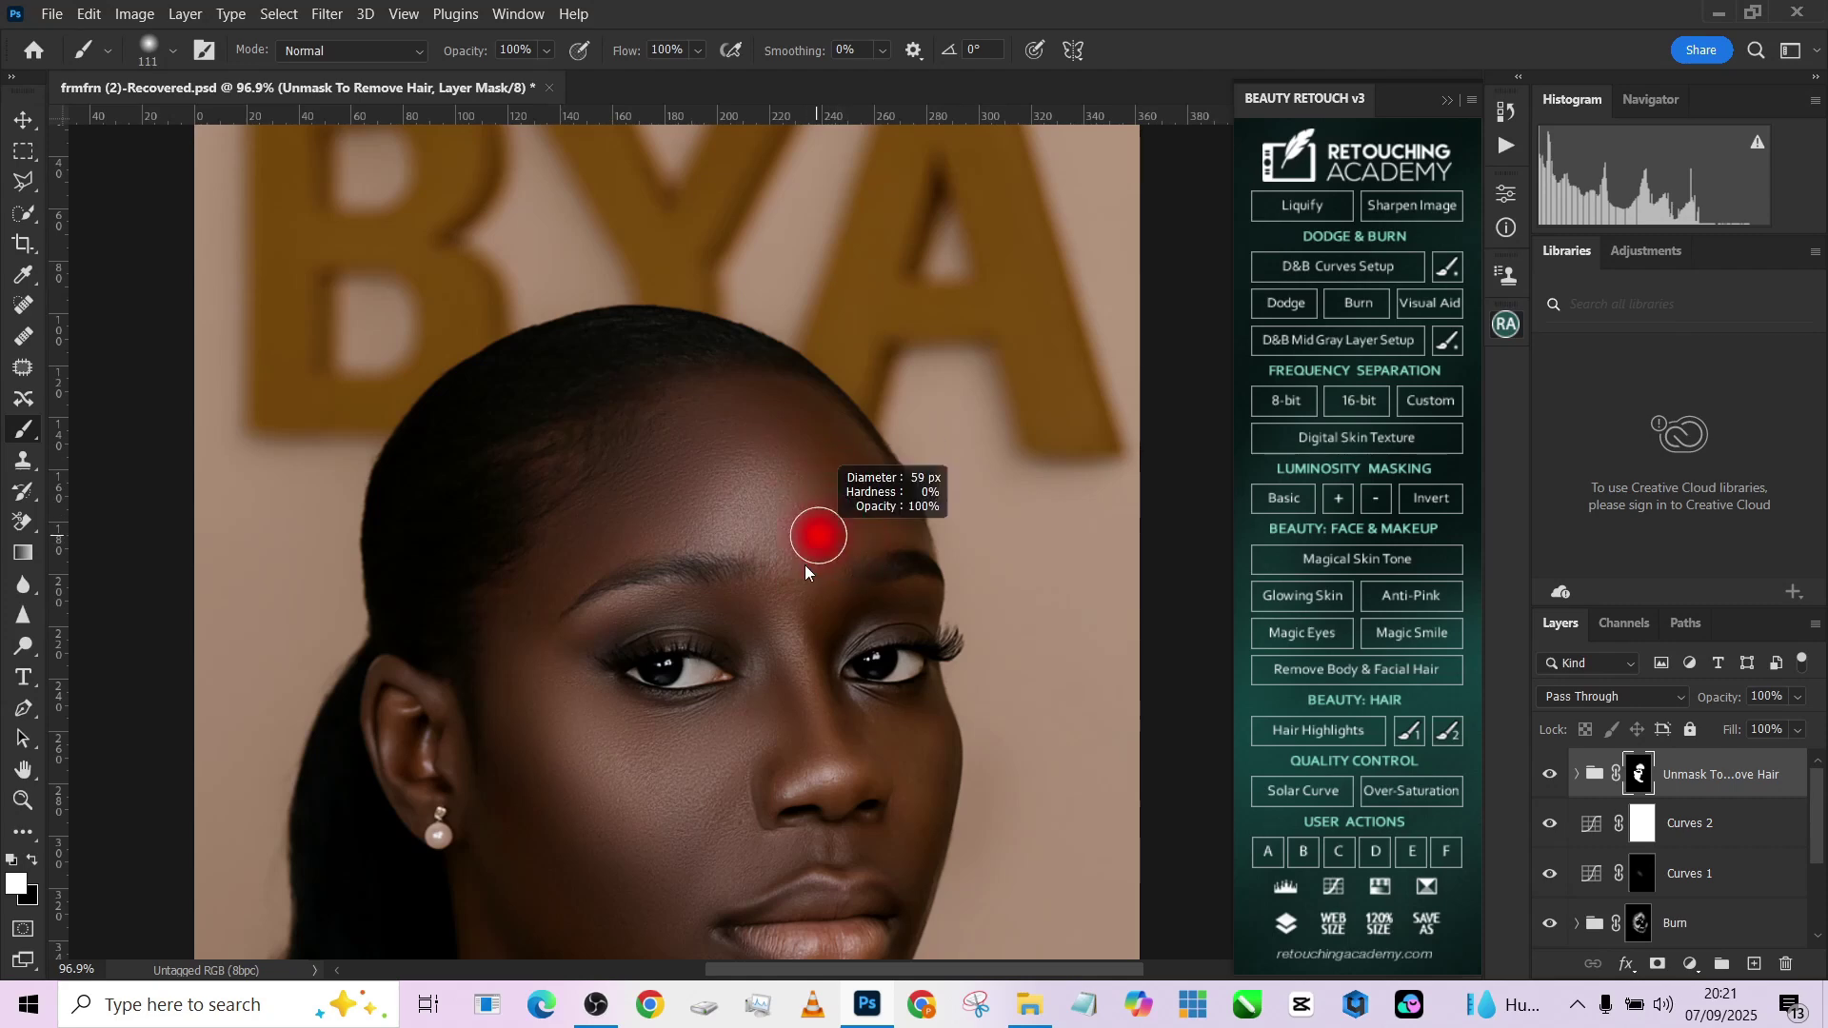
left_click_drag(838, 589, 751, 365)
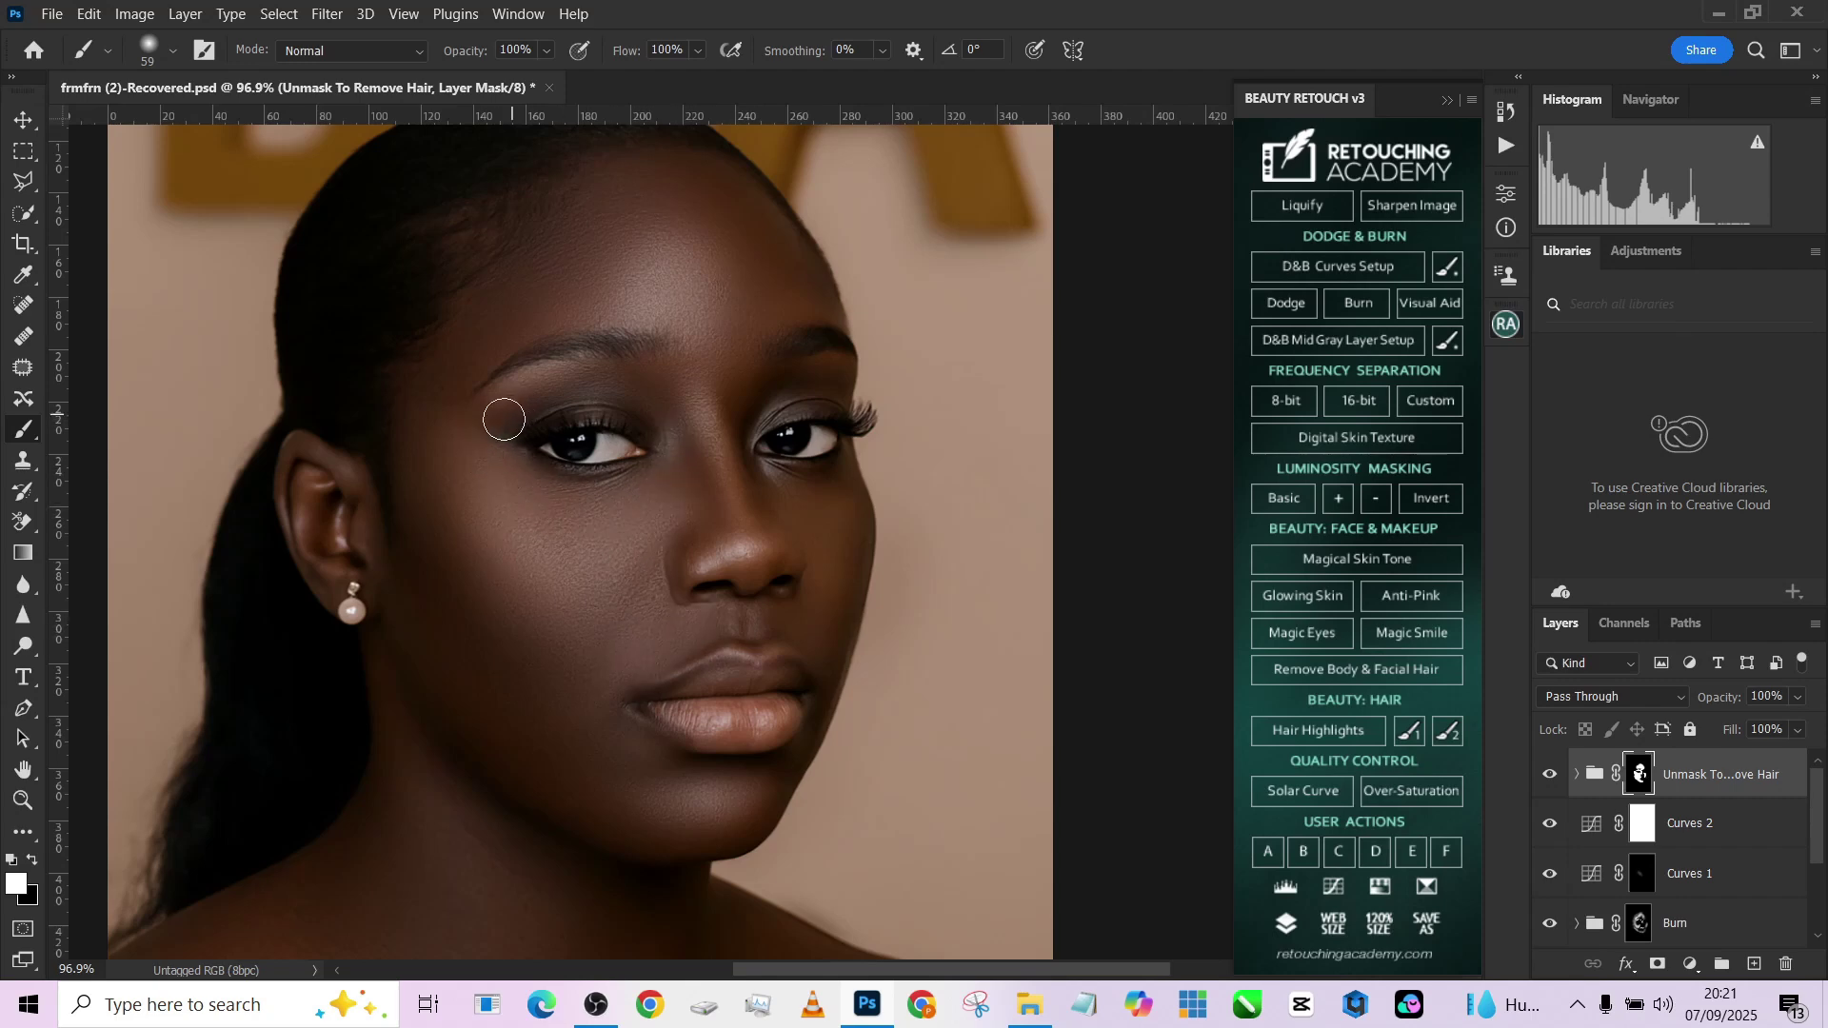
left_click_drag(519, 650, 602, 512)
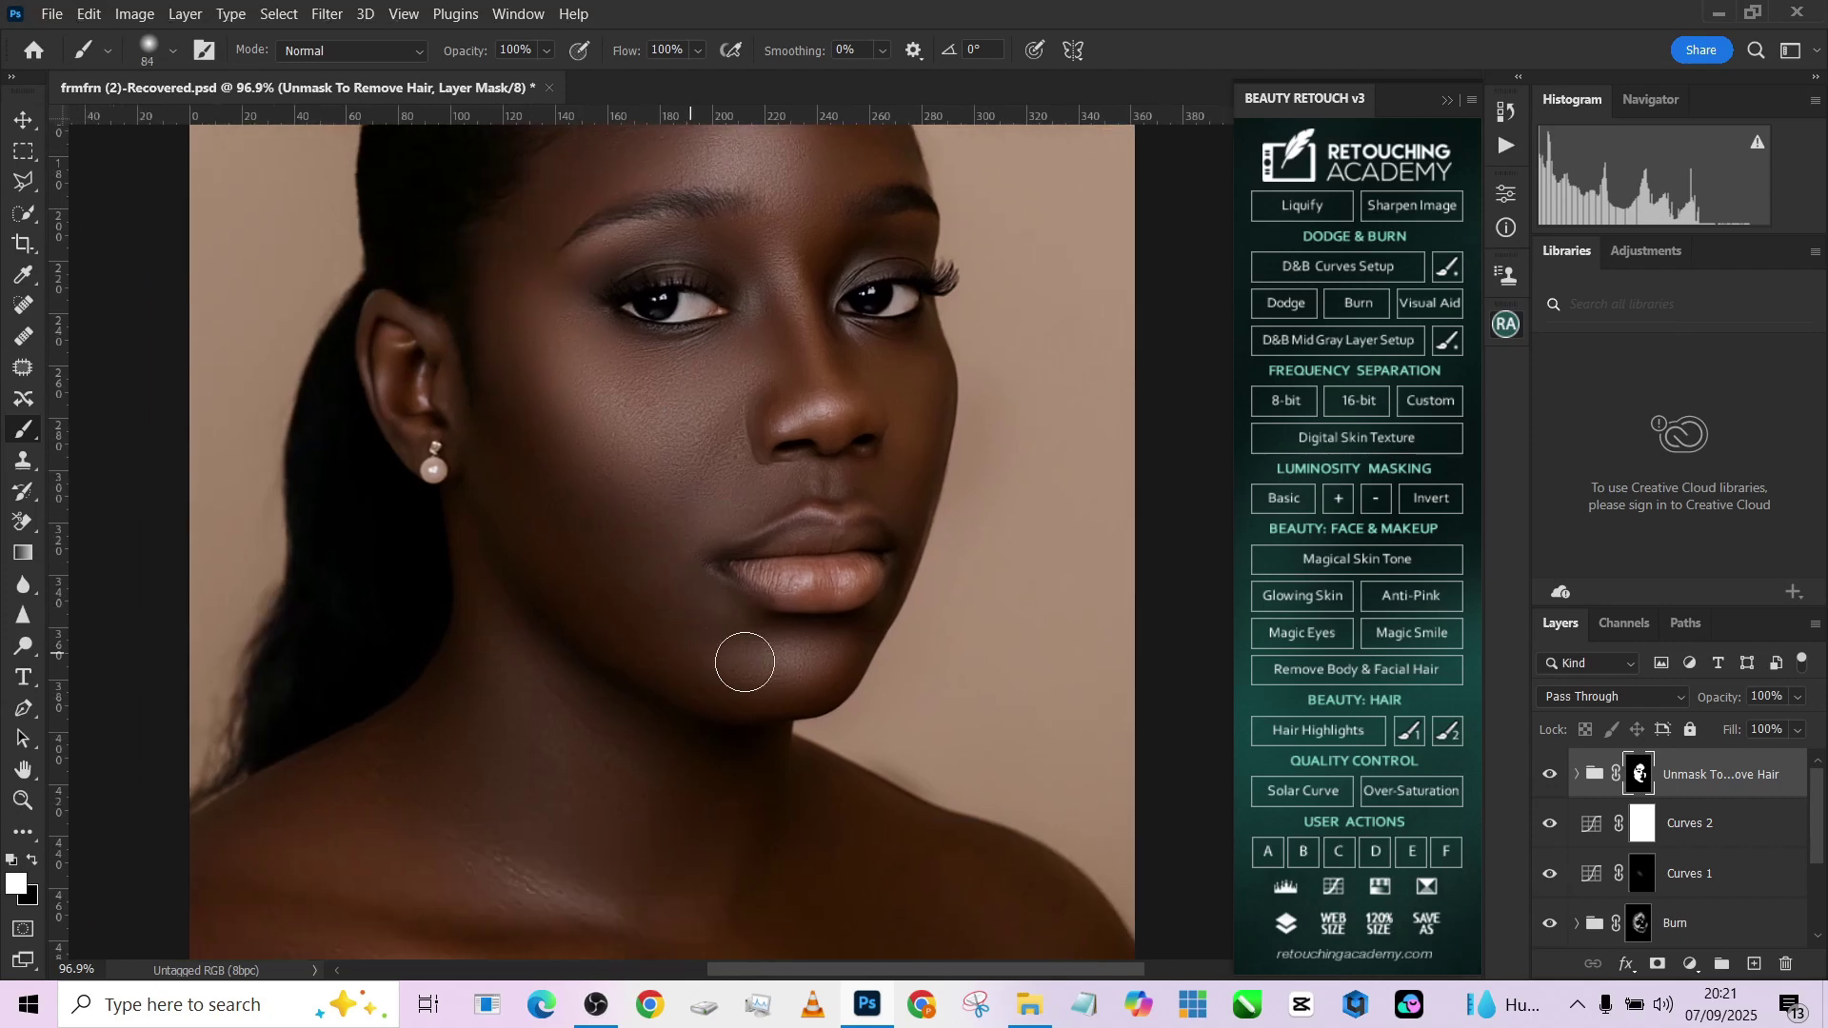
left_click_drag(743, 492, 755, 482)
Extend the white mask painting over the neck, shoulders and chest, with brush sizes from 71 to 123 px.
scroll(629, 495, "down", 3, "alt")
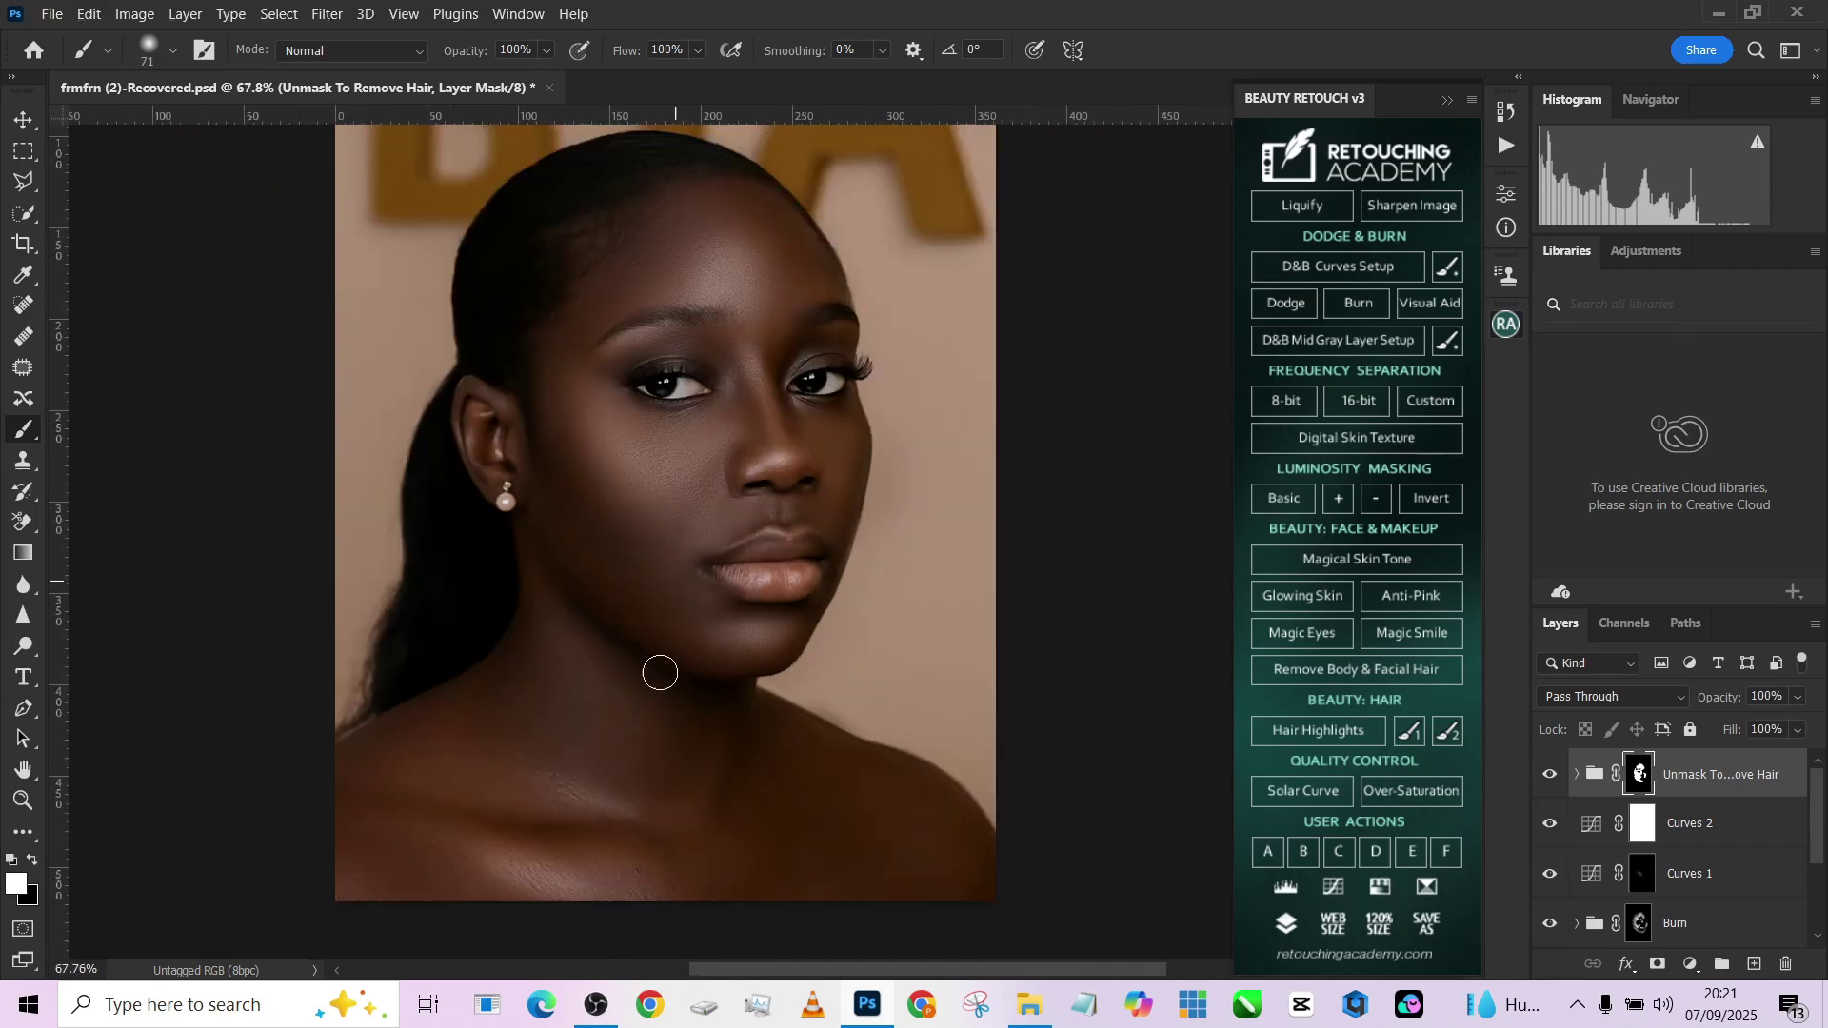
left_click_drag(657, 665, 709, 521)
mouse_move(534, 689)
left_mouse_down()
mouse_move(553, 678)
mouse_move(584, 718)
left_mouse_up()
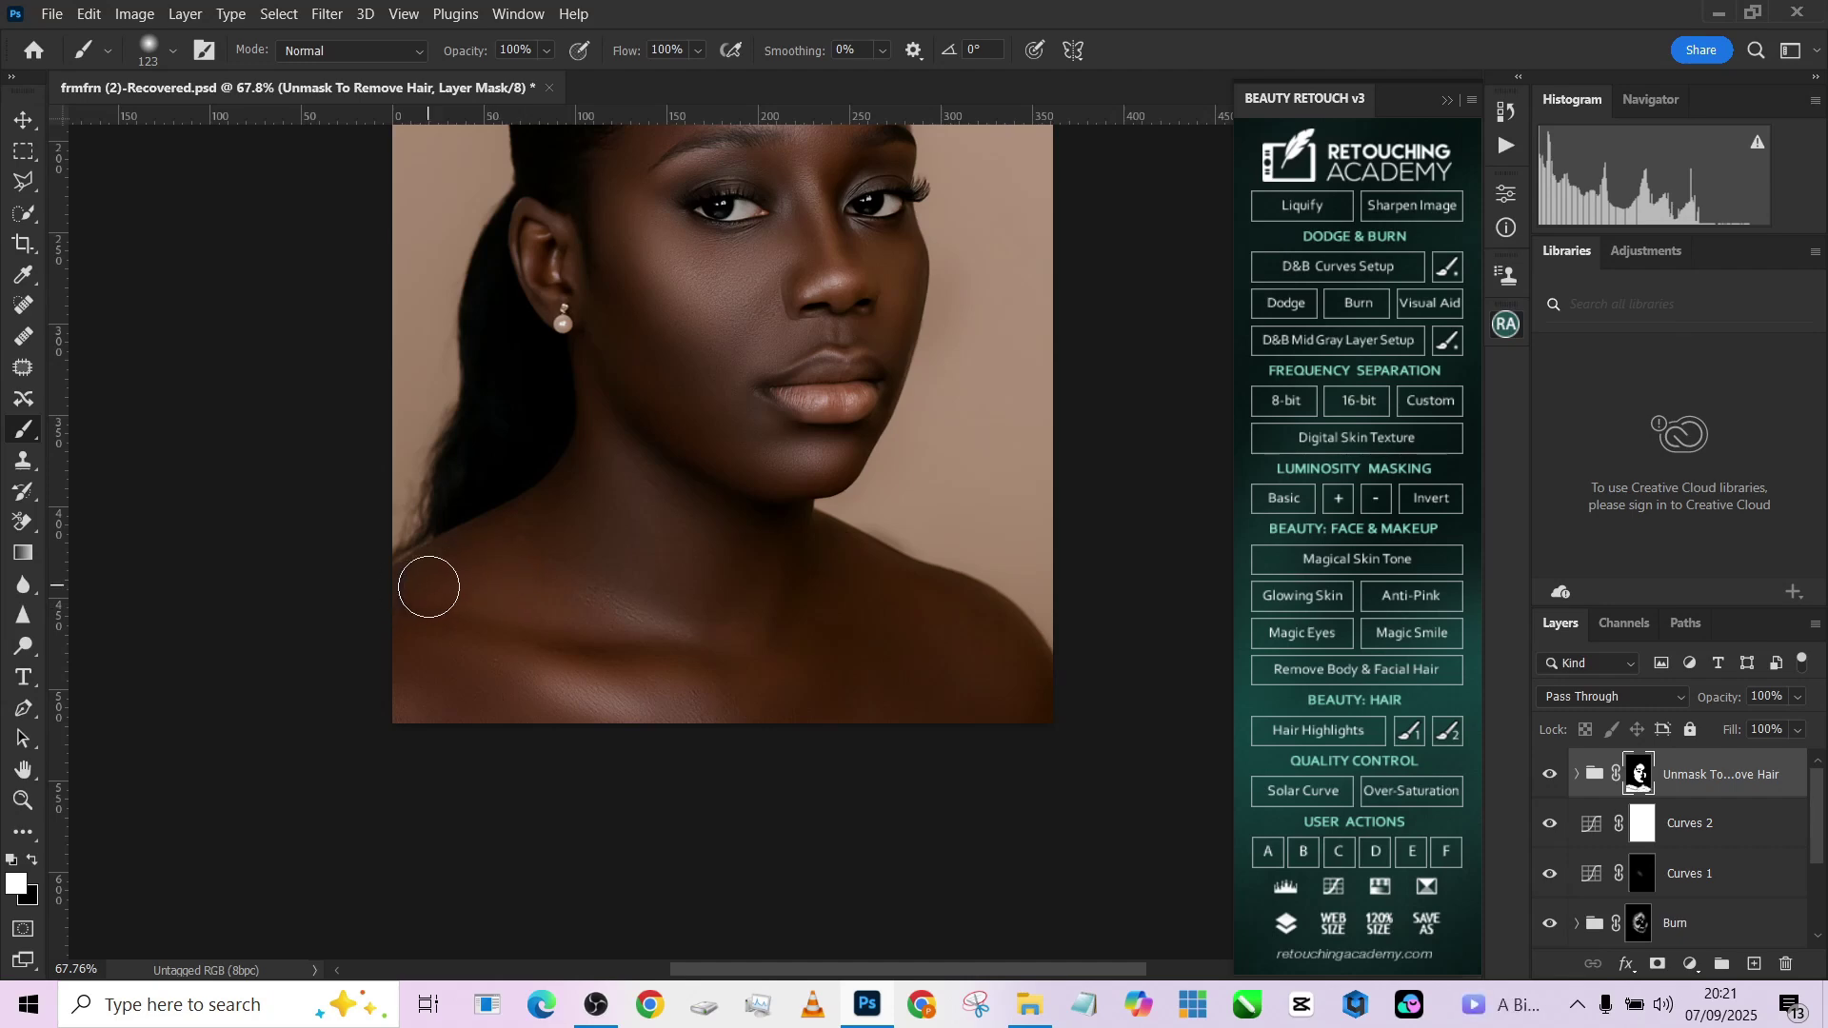
scroll(769, 496, "down", 1)
scroll(770, 496, "down", 1)
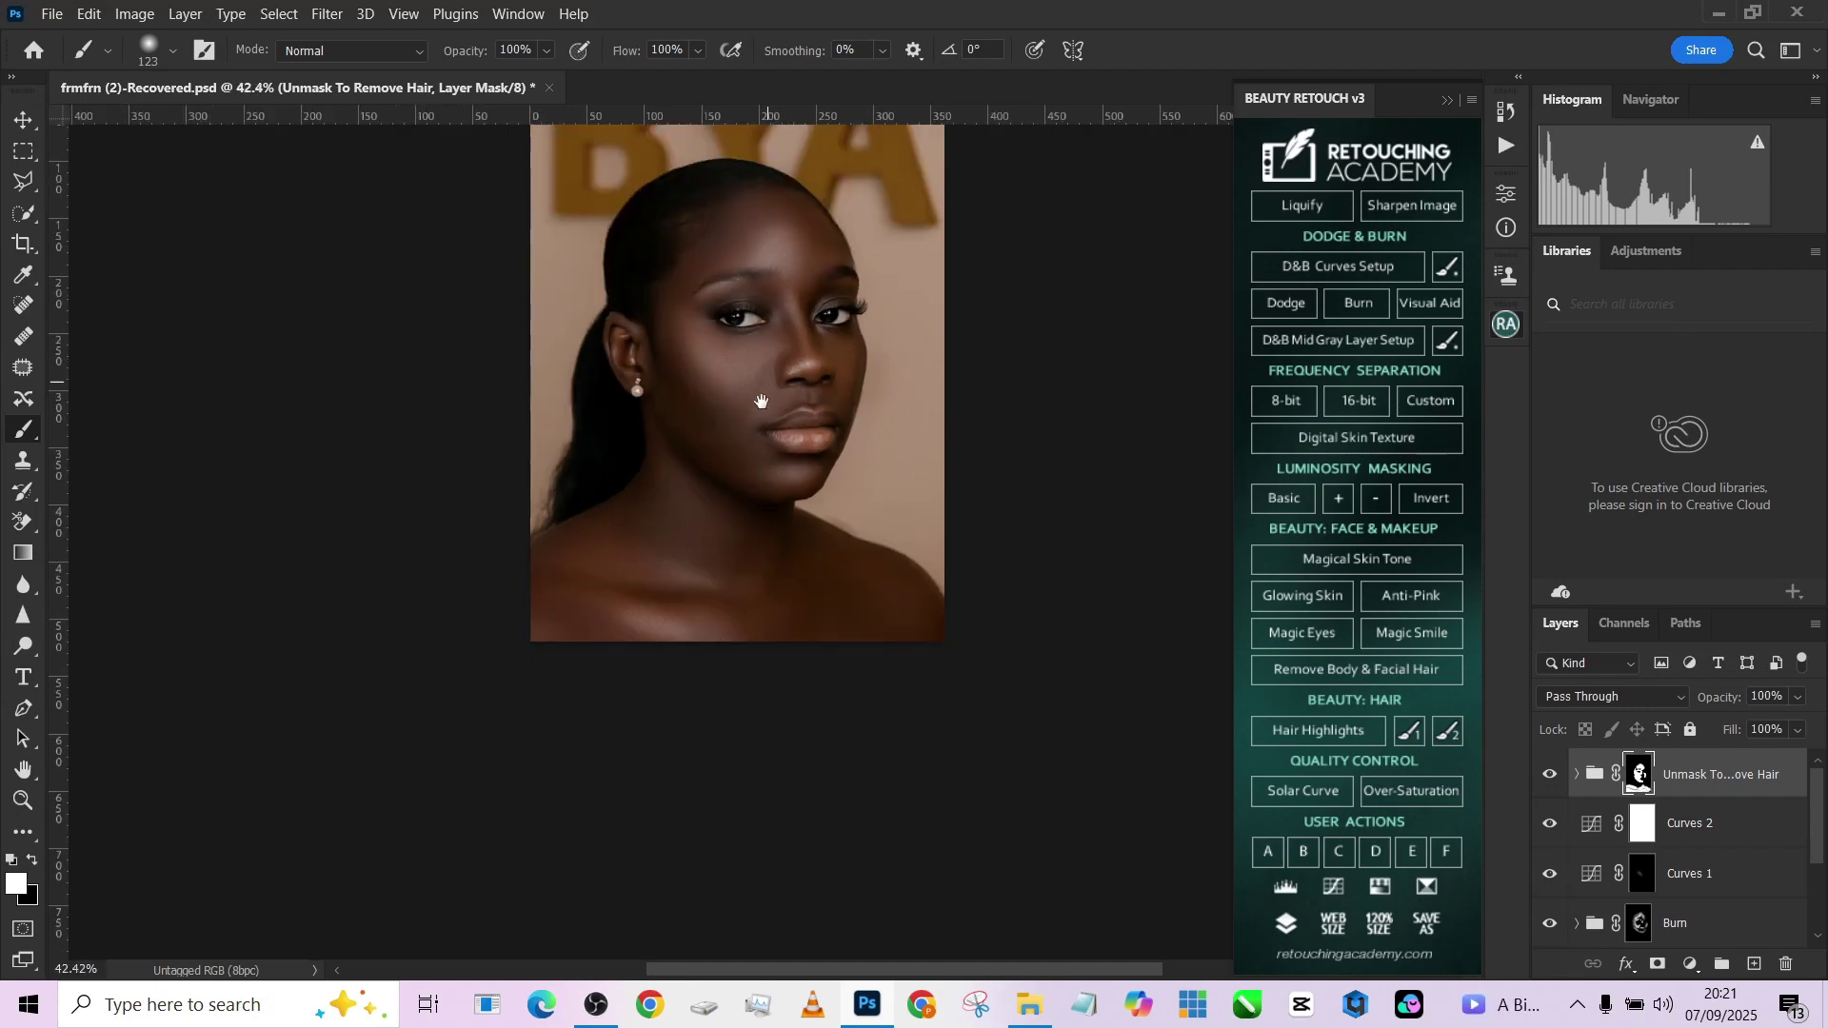
Touch up the hair-removal mask beside the nose and above the upper lip, and make black the foreground colour.
scroll(753, 476, "up", 4)
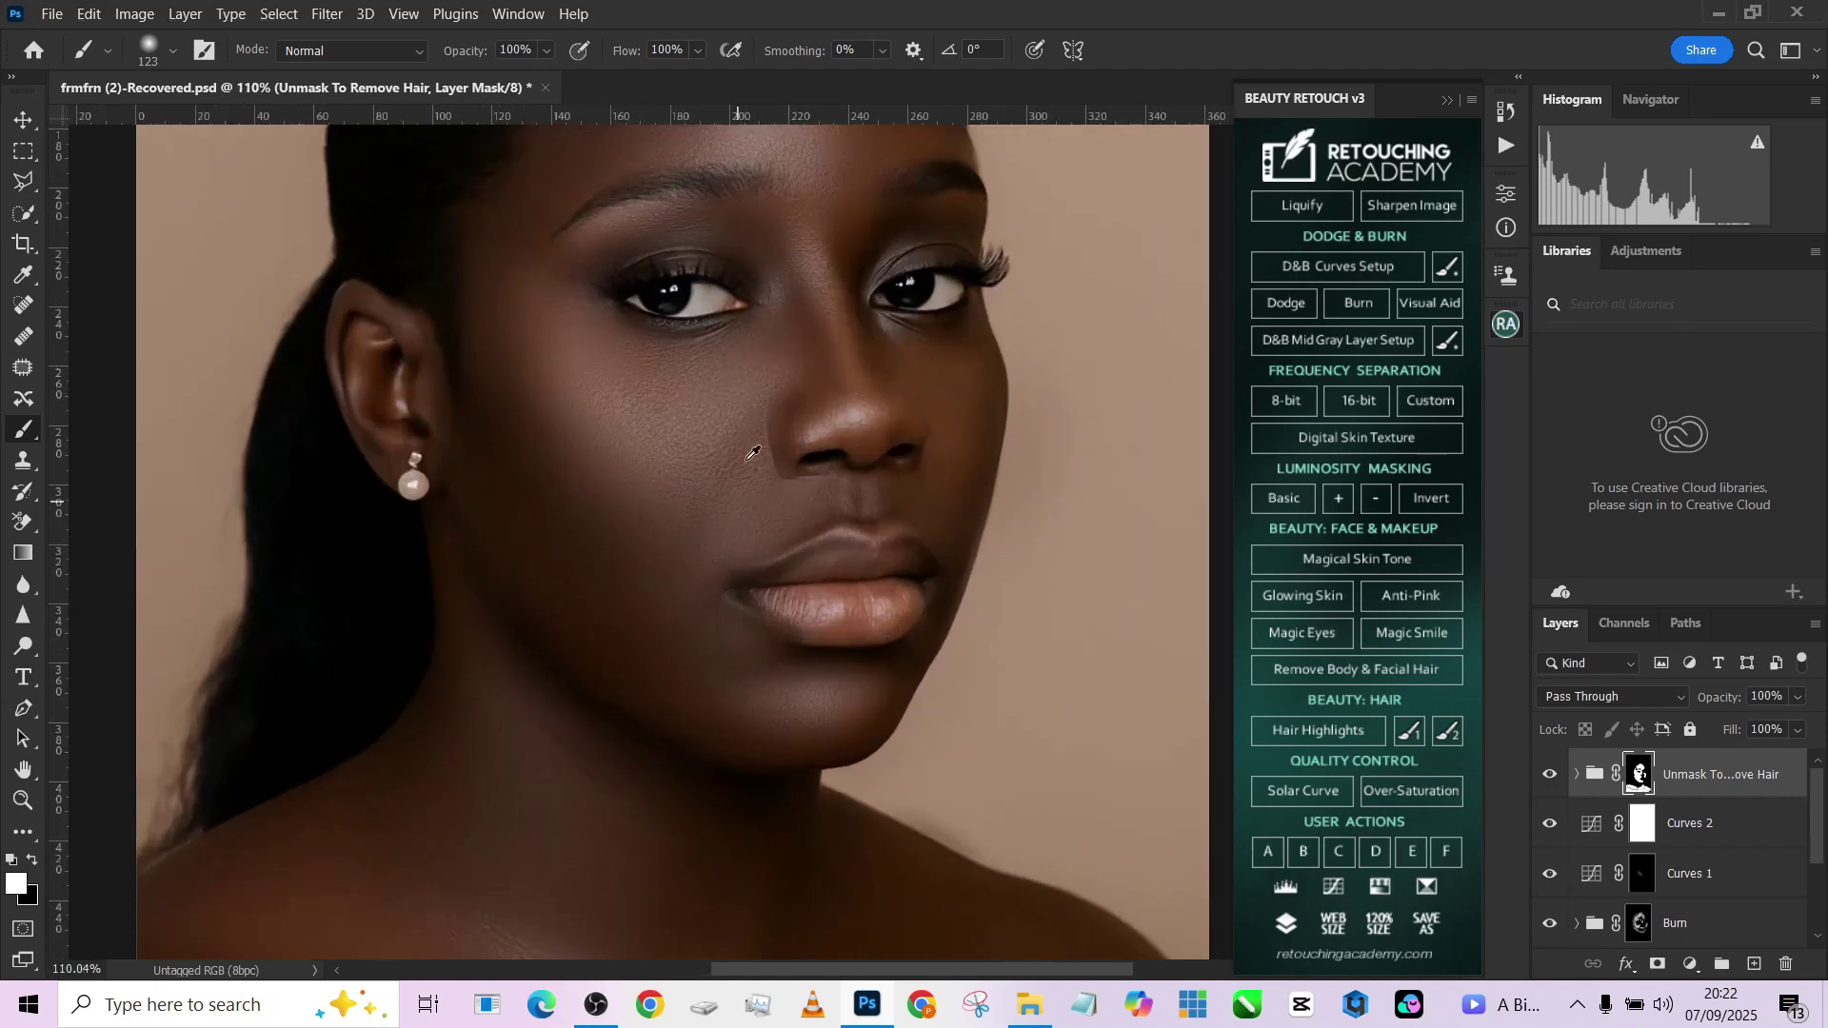
left_click_drag(747, 459, 723, 457)
left_click_drag(827, 512, 825, 496)
key("x")
Lower the Unmask To Remove Hair group's opacity to 82%.
scroll(995, 540, "down", 3)
scroll(791, 743, "down", 2)
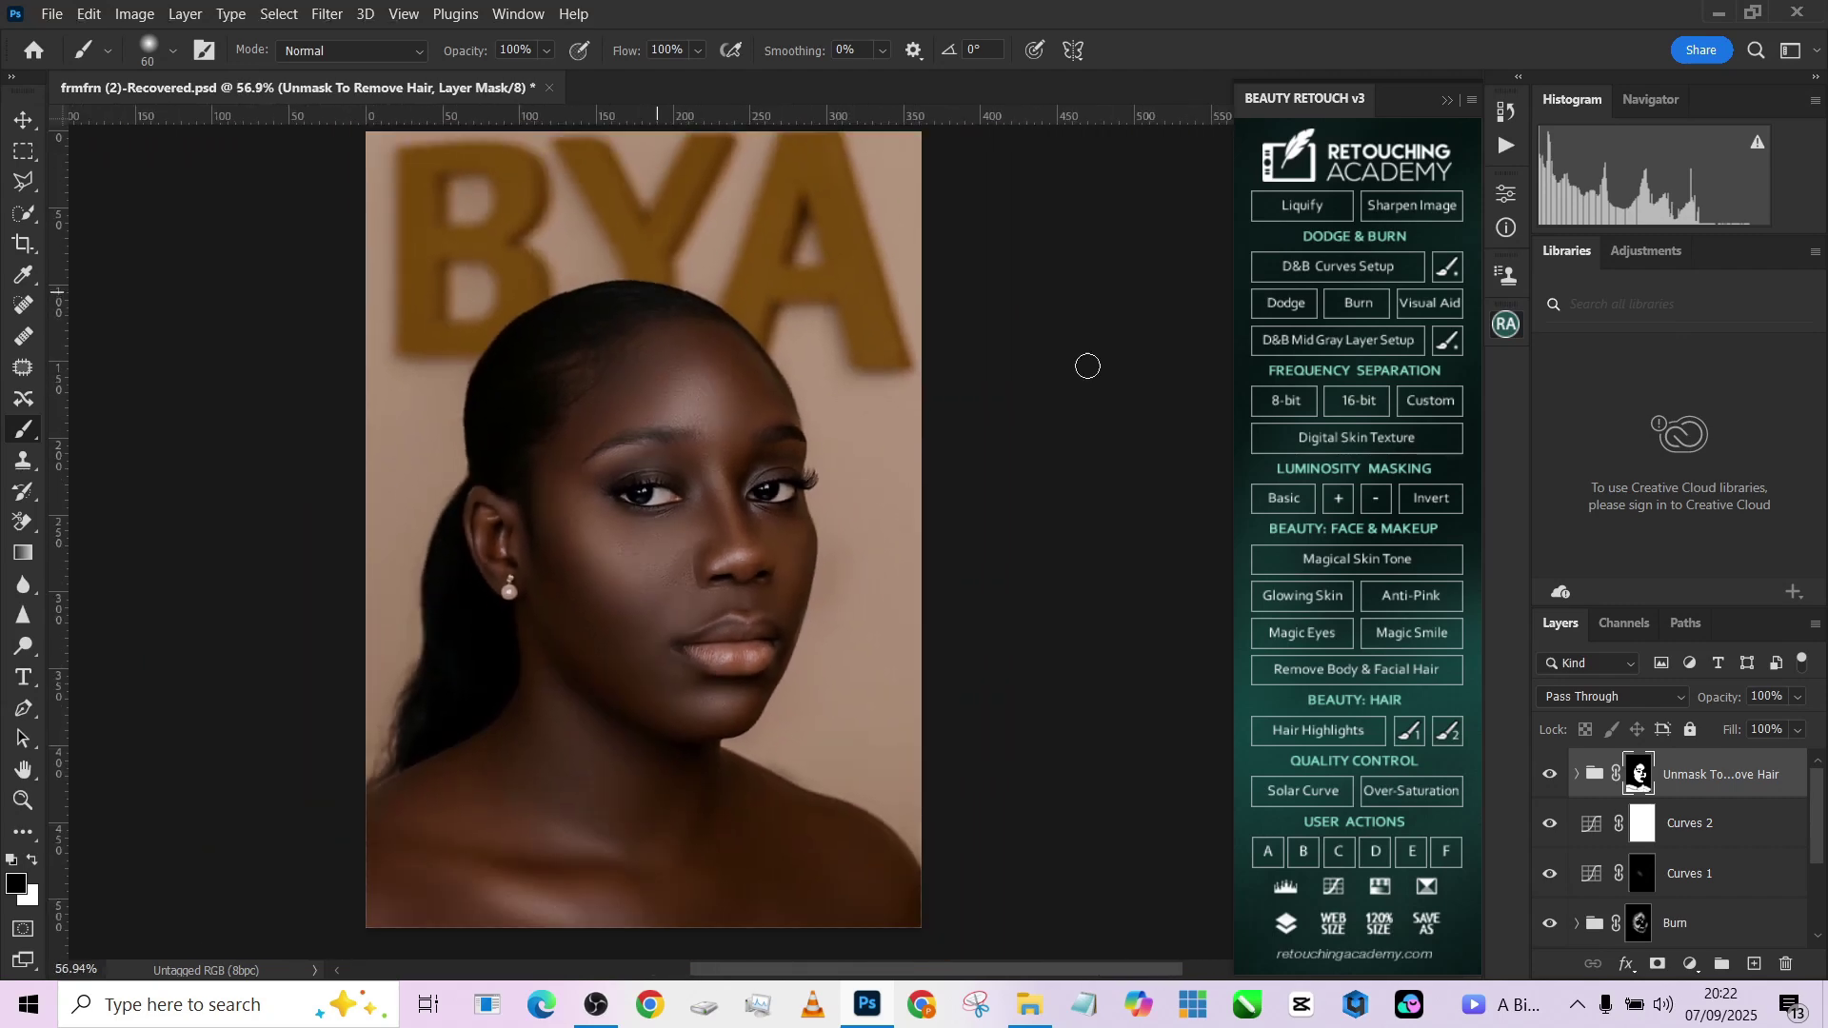
left_click(1796, 698)
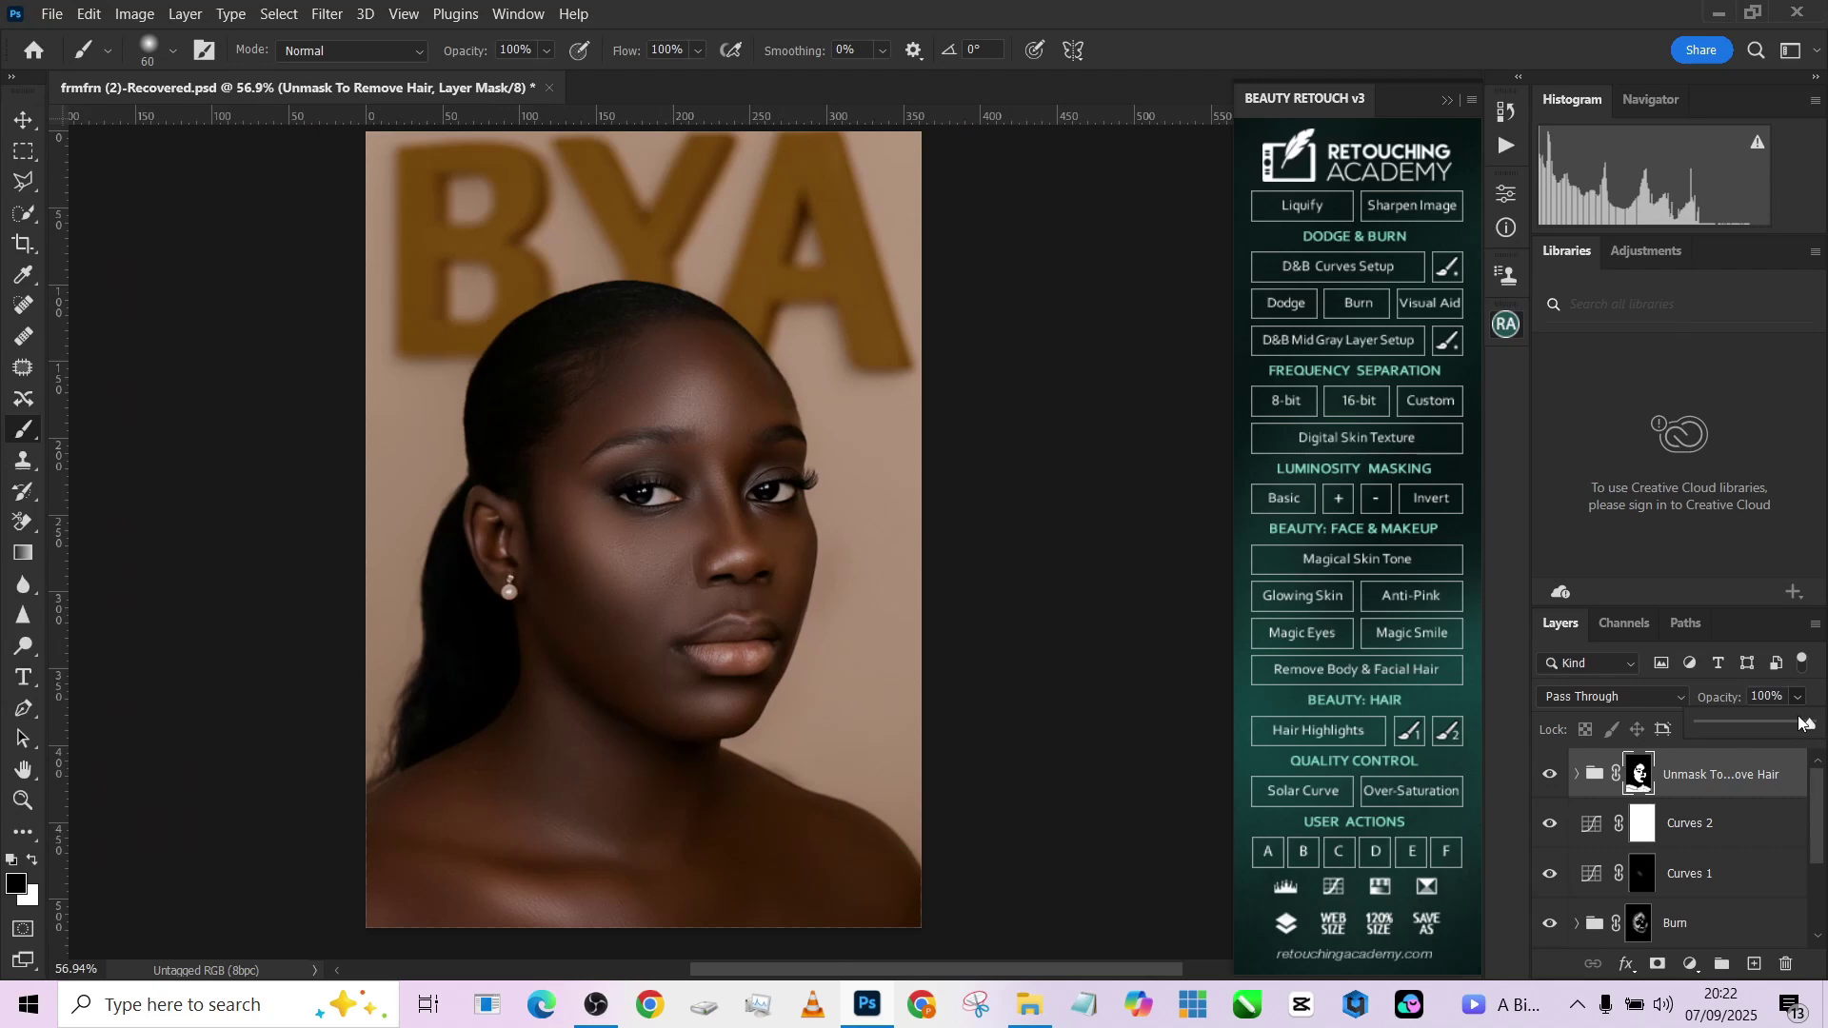
scroll(721, 419, "down", 1)
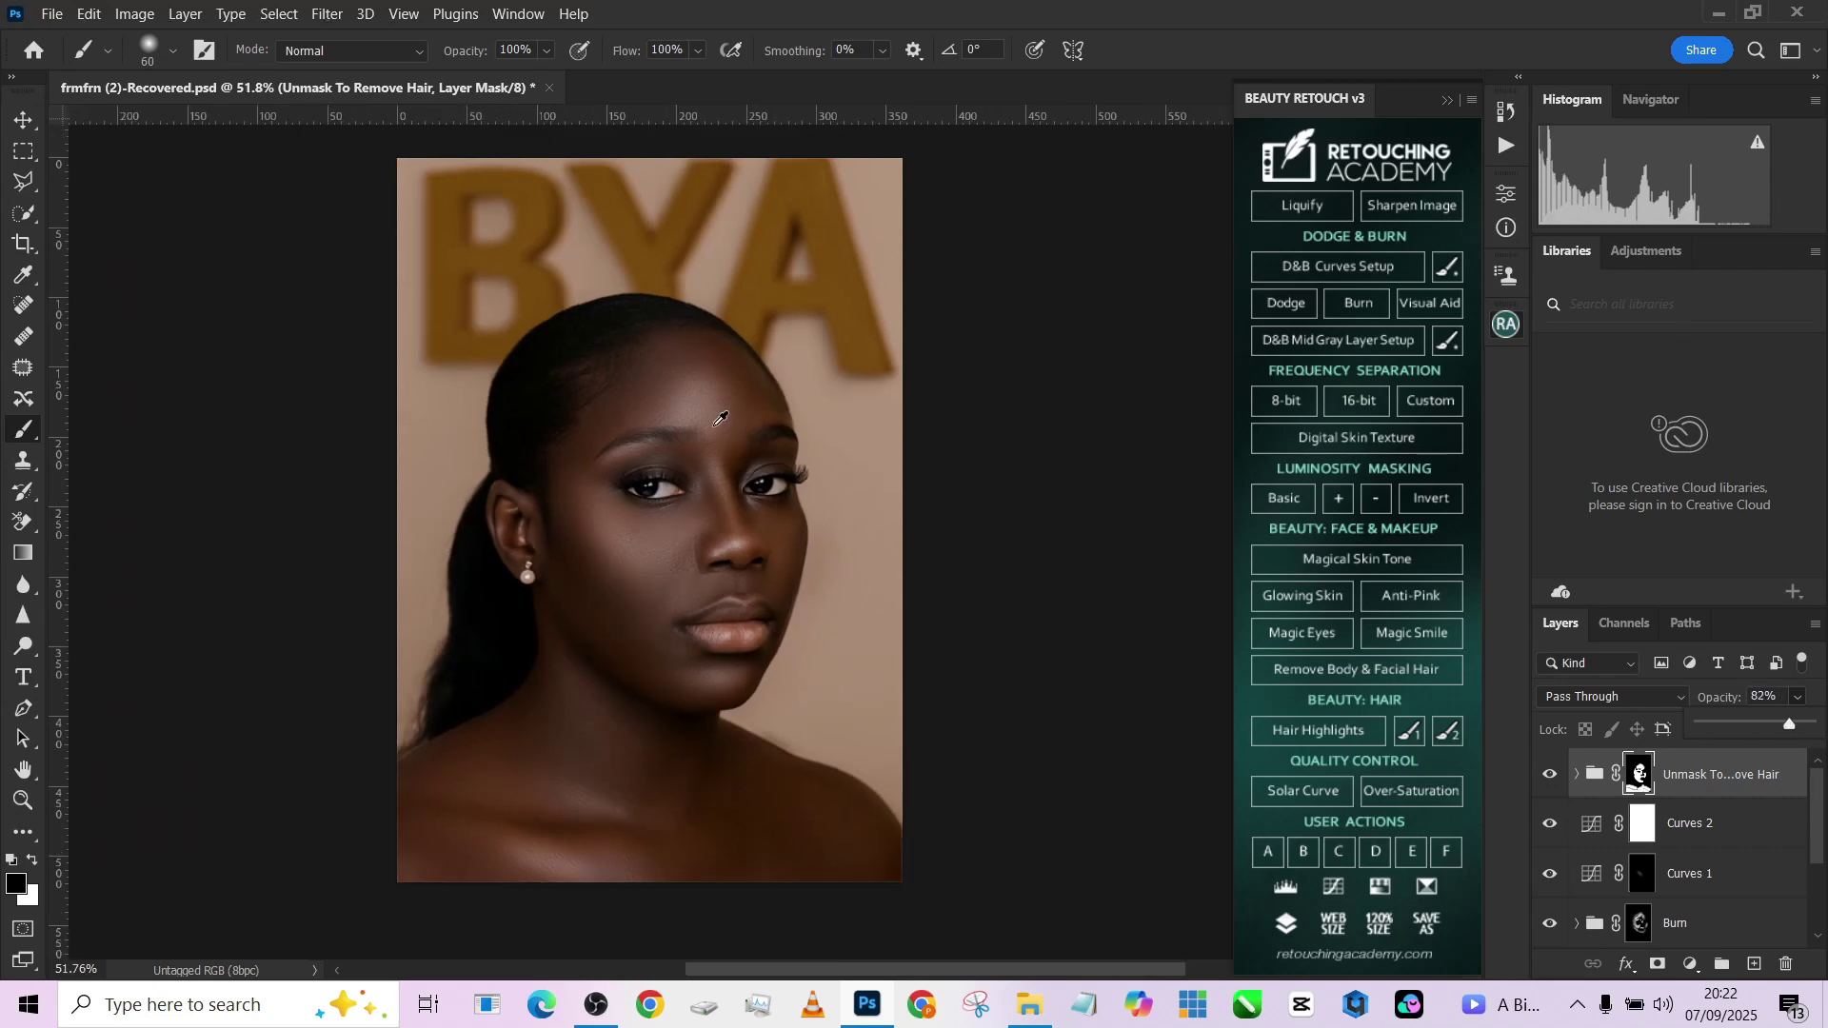
Add a Selective Color adjustment layer and, in Reds, reduce cyan and set magenta to -10% and yellow to -7%.
left_click(1688, 964)
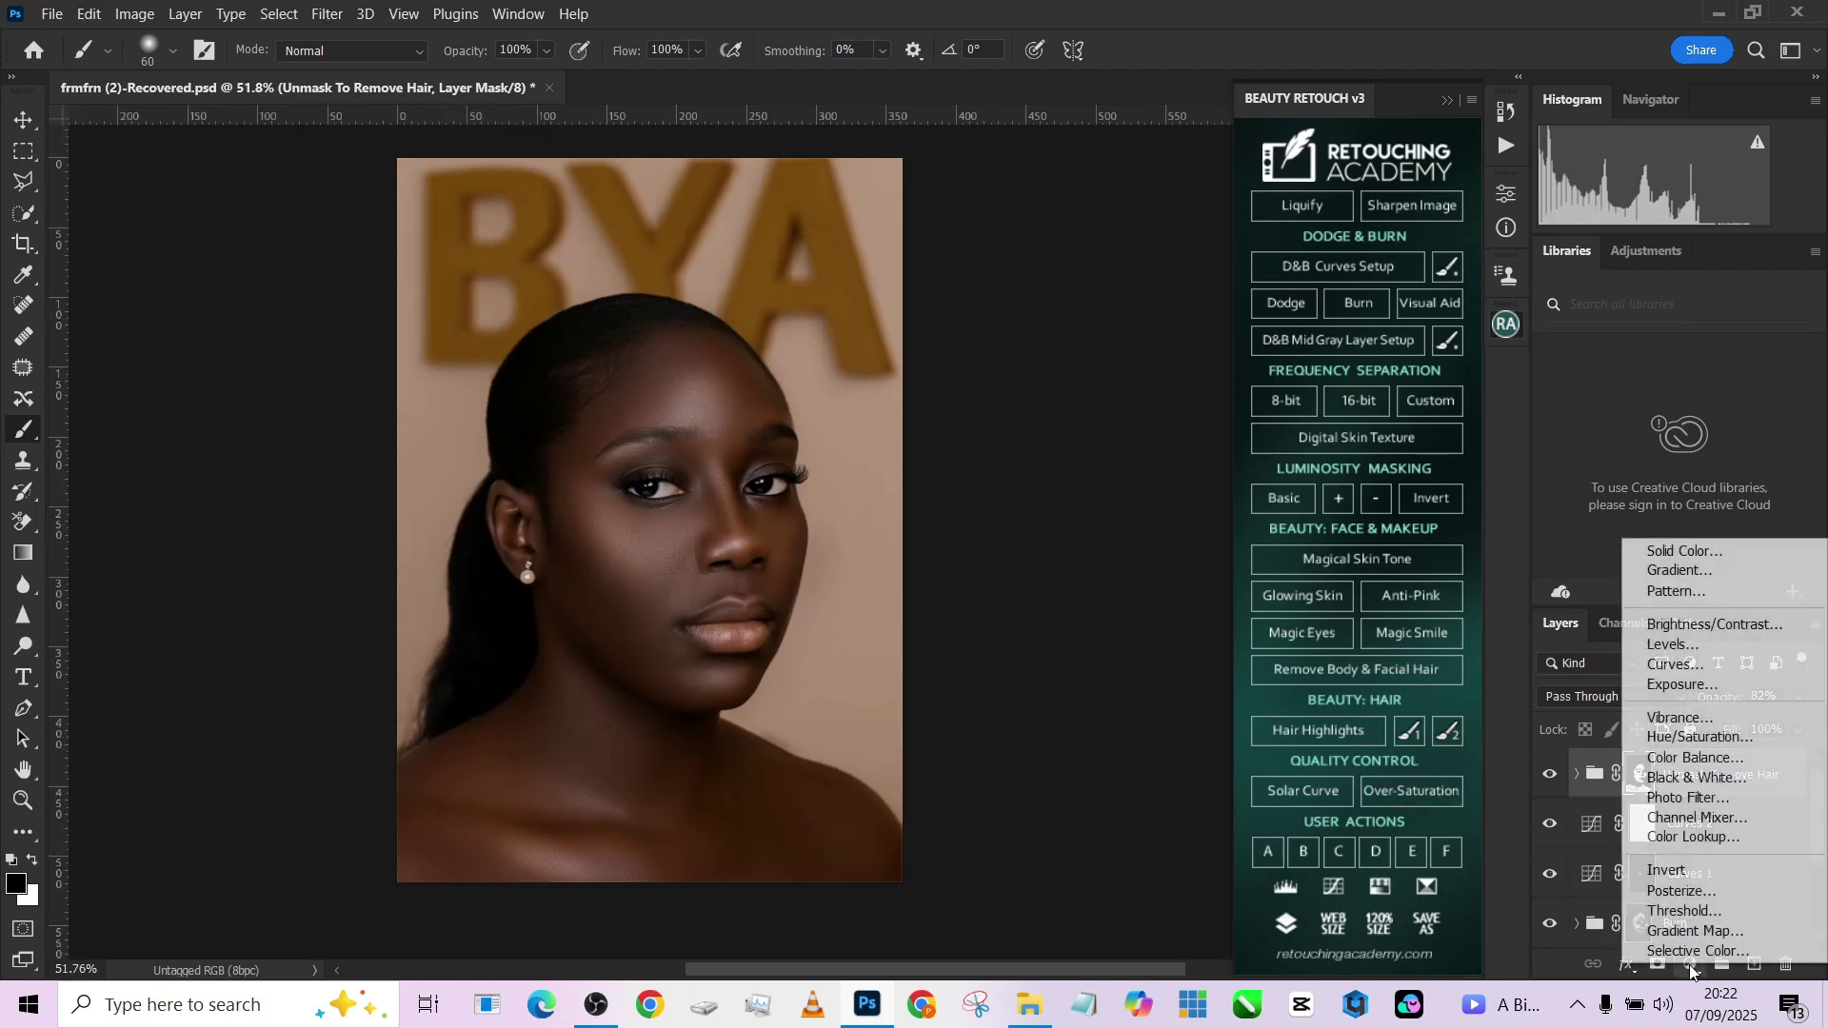
left_click(1700, 955)
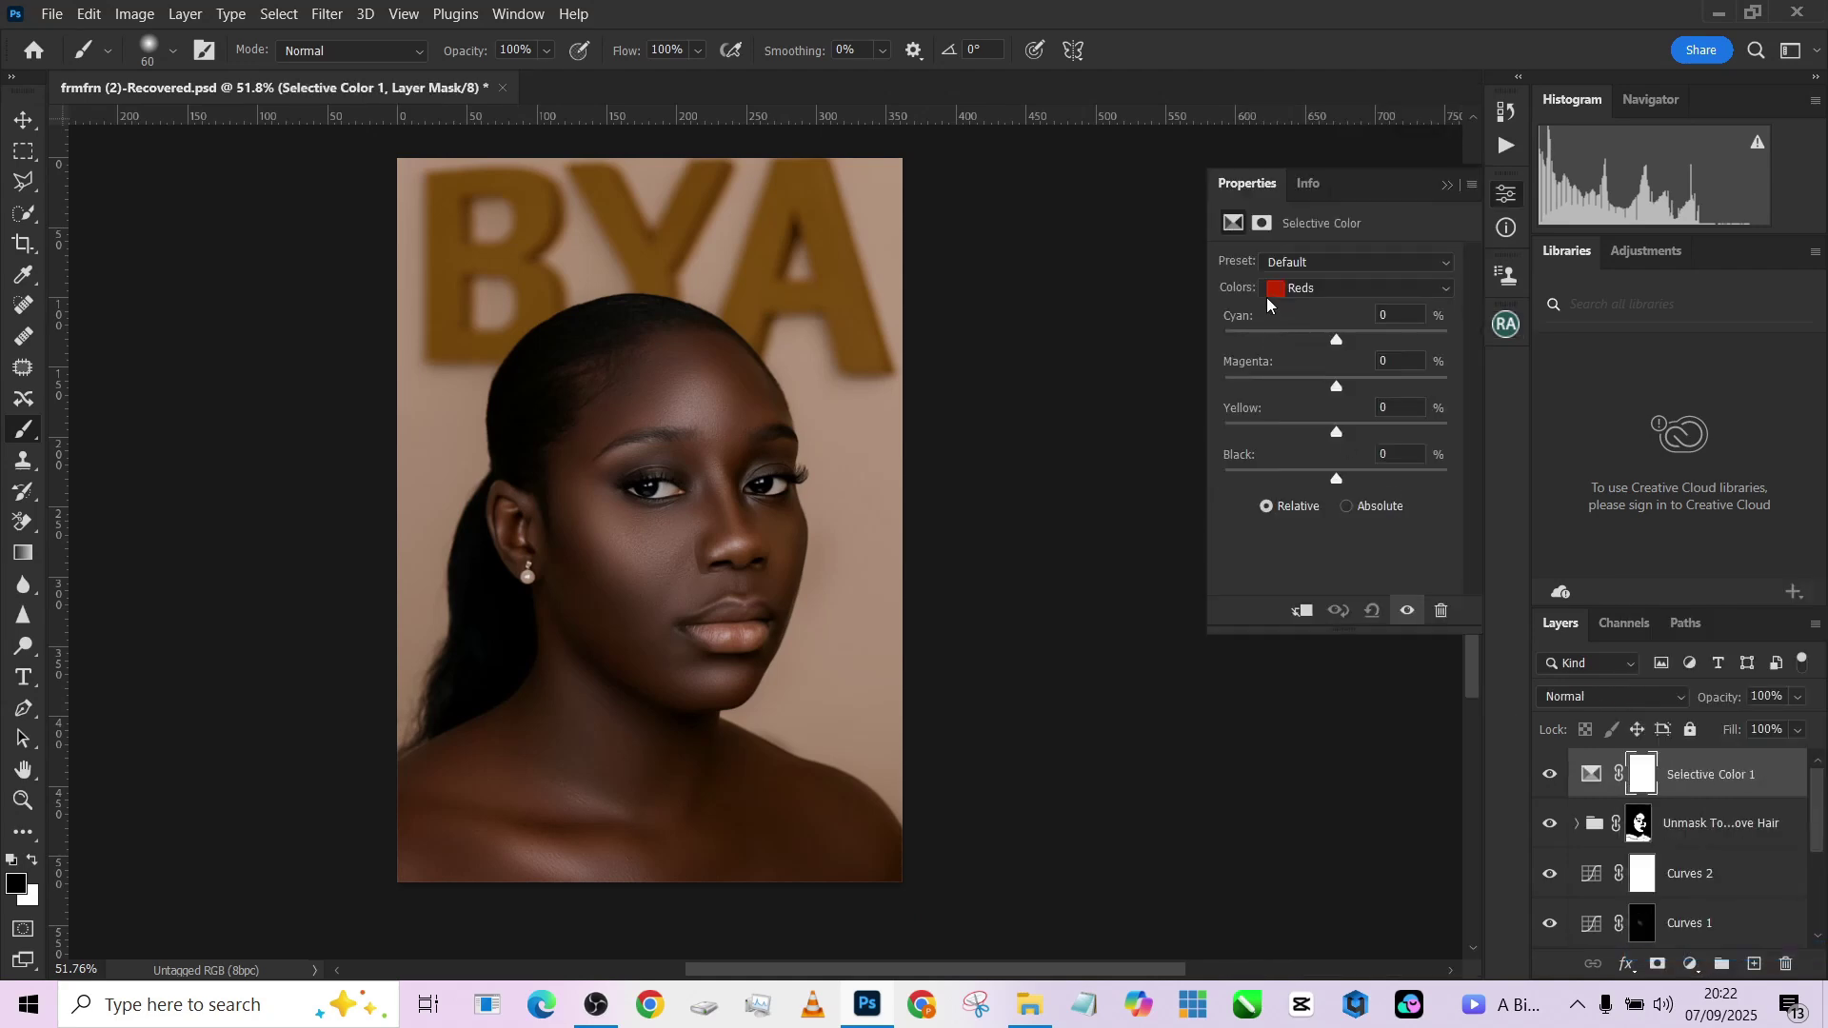
left_click_drag(1347, 343, 1148, 461)
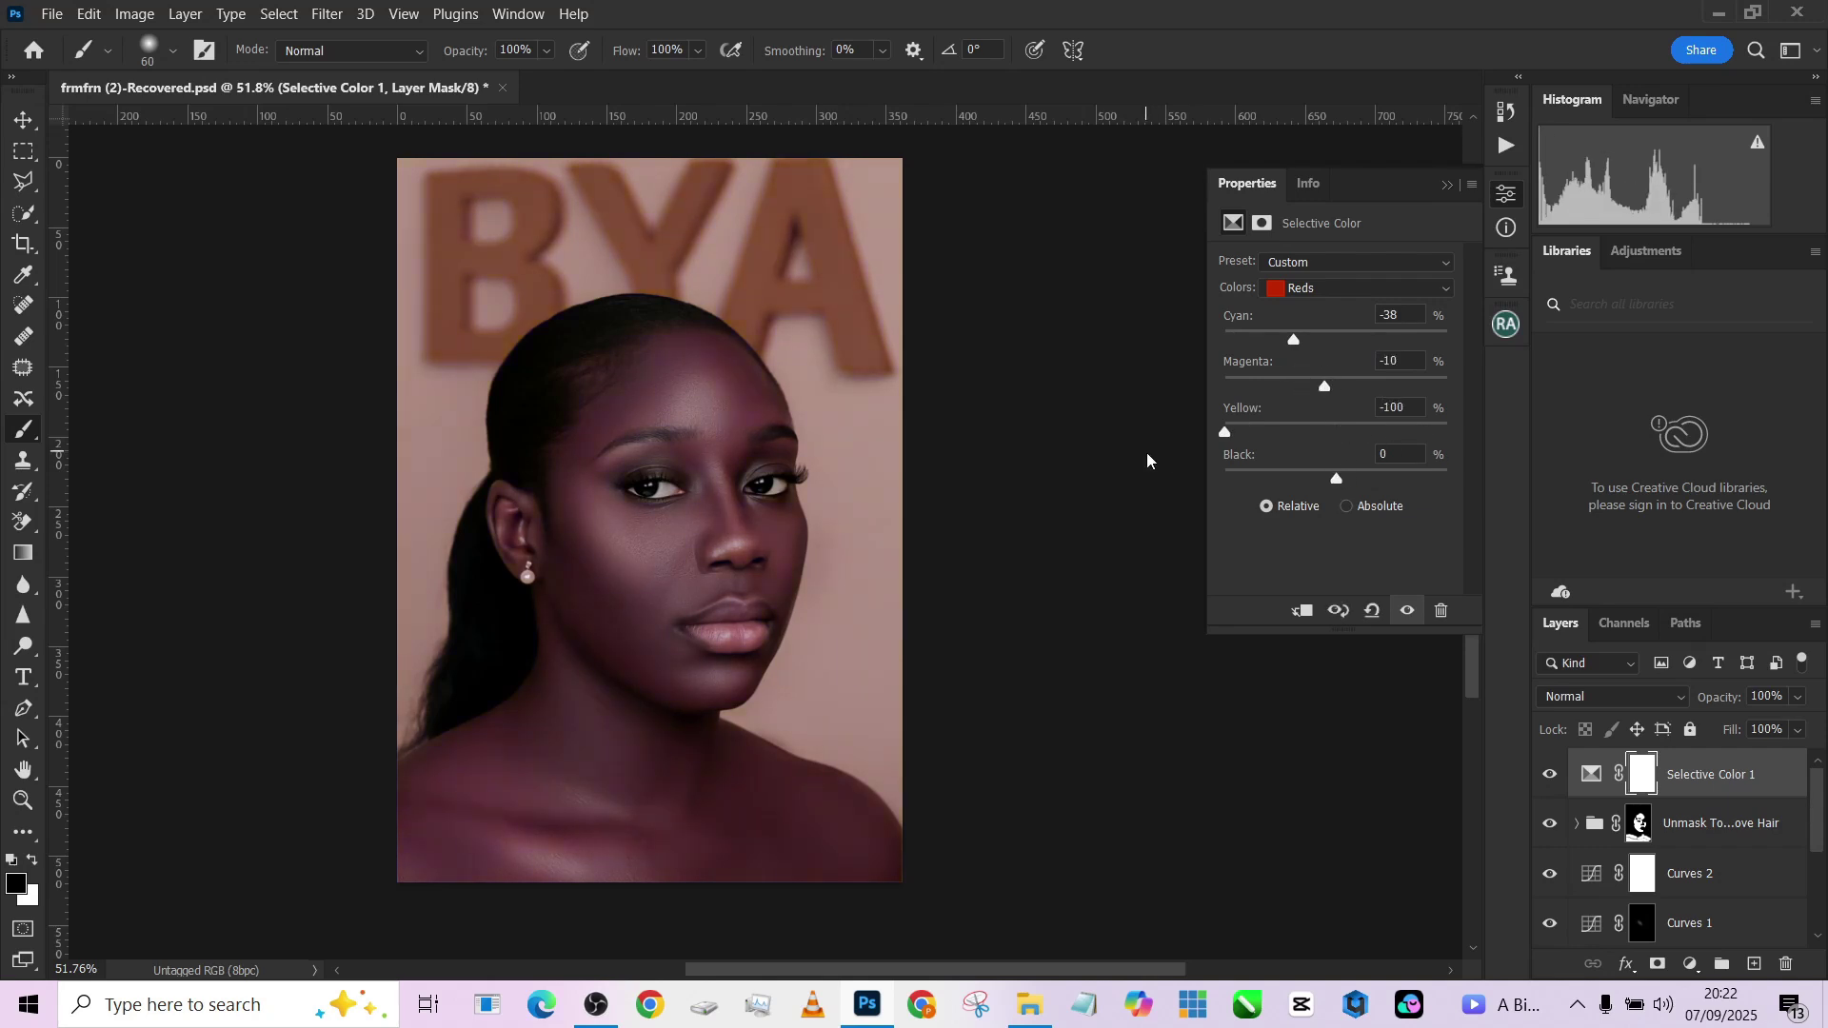
left_click_drag(1343, 453, 1329, 456)
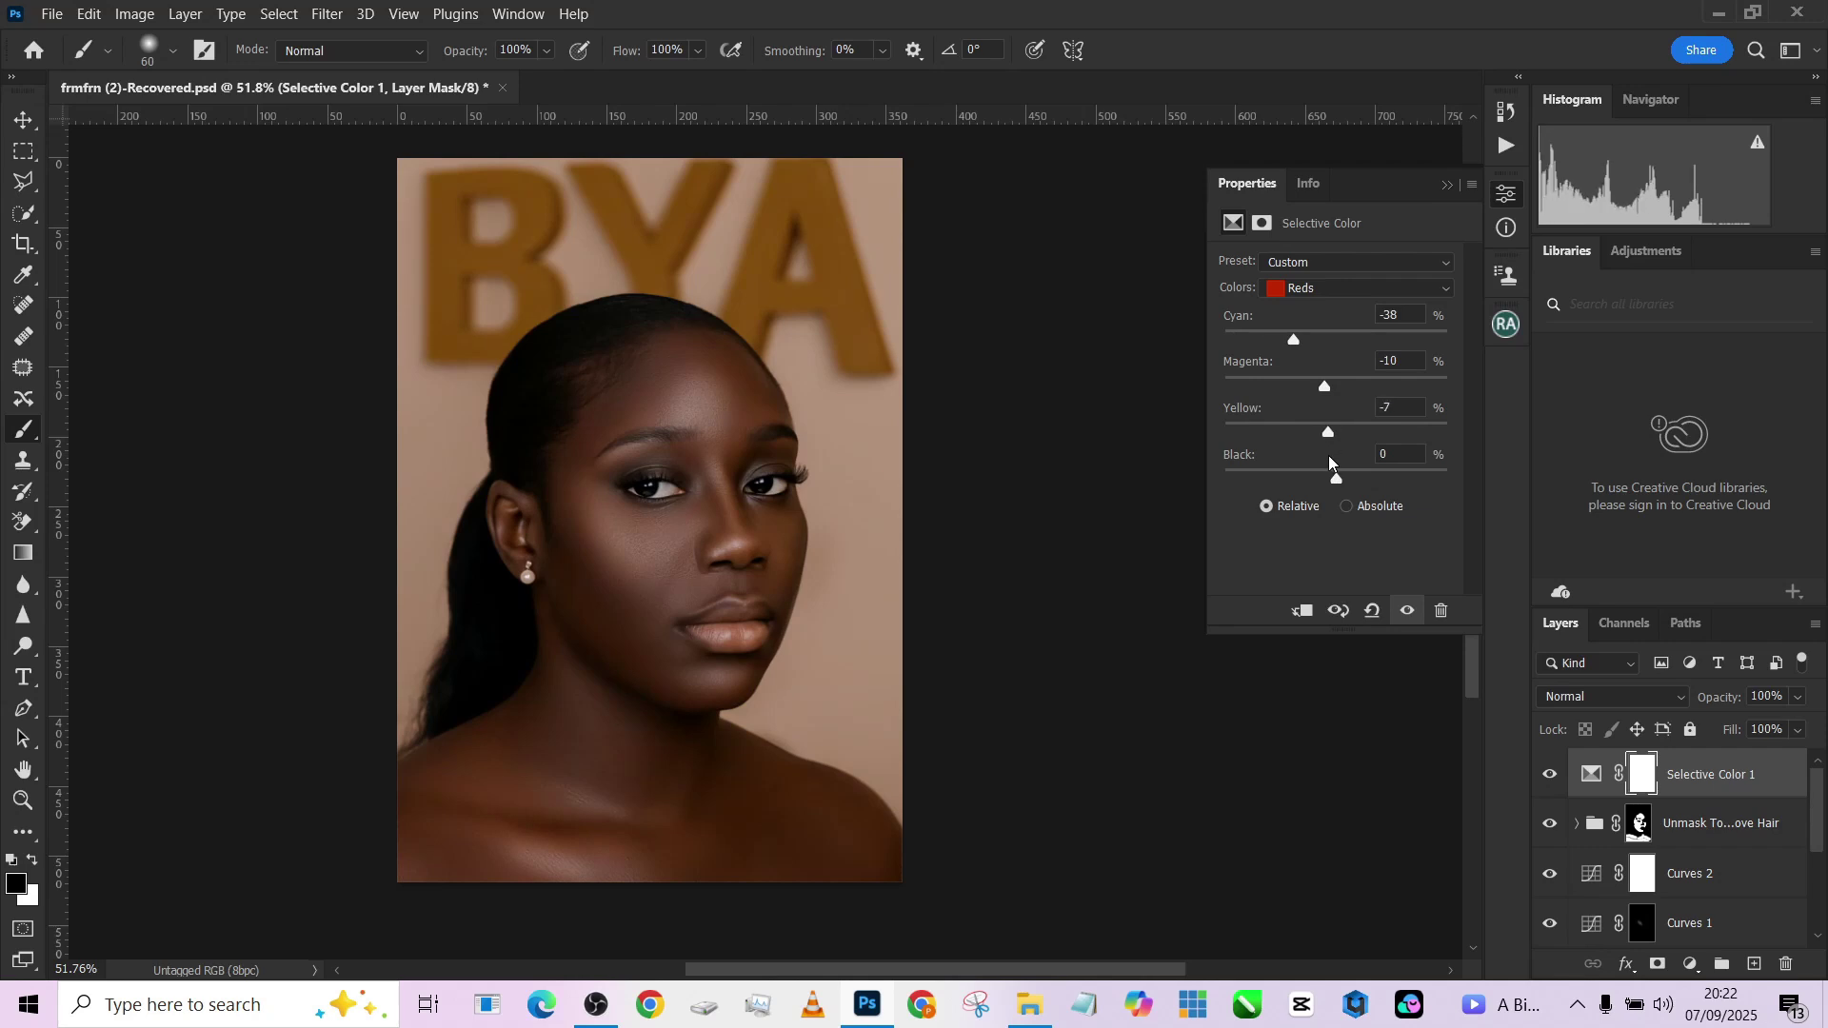
left_click_drag(1299, 341, 1302, 335)
In the Selective Color adjustment's Yellows, set cyan to +5% and yellow to +6%.
left_click(1320, 290)
left_click(1322, 322)
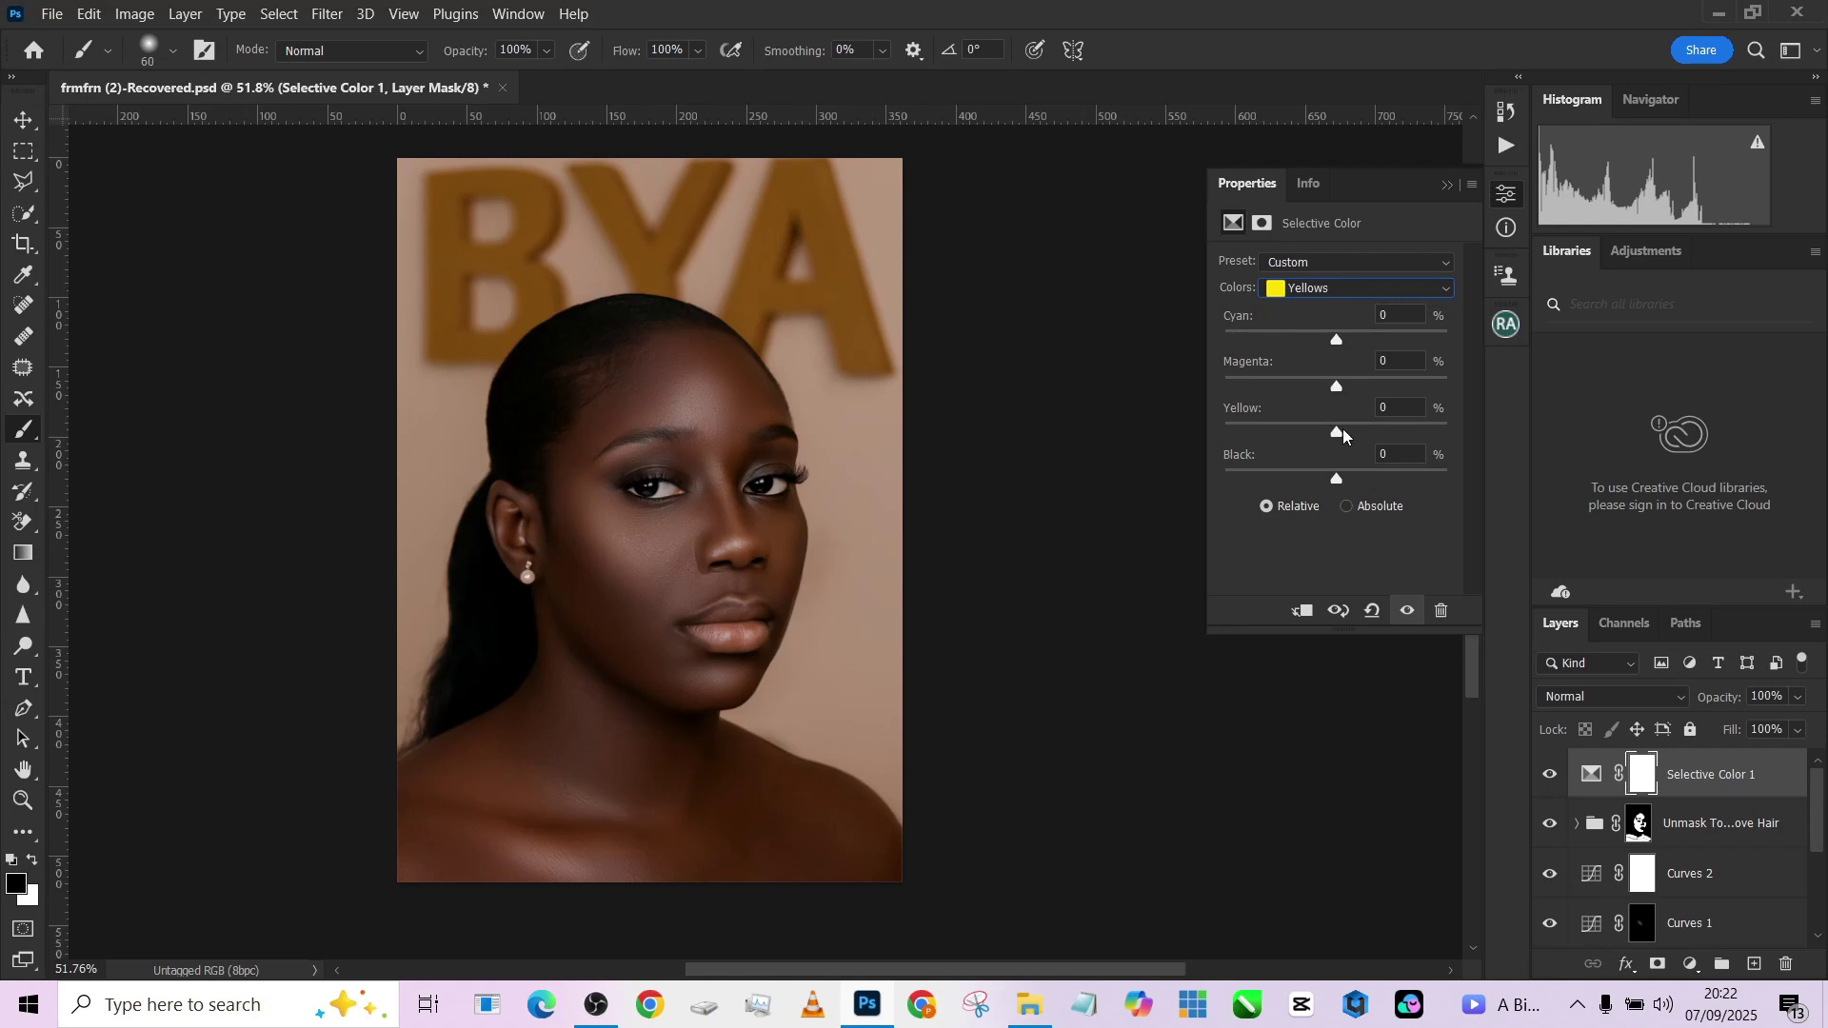
mouse_move(1344, 435)
left_mouse_down()
mouse_move(1429, 463)
mouse_move(1305, 466)
mouse_move(1356, 468)
left_mouse_up()
mouse_move(1339, 345)
left_mouse_down()
mouse_move(1318, 345)
mouse_move(1363, 346)
mouse_move(1344, 351)
left_mouse_up()
Add a Hue/Saturation adjustment layer and set the Reds to saturation -20 and lightness +16.
left_click(1692, 963)
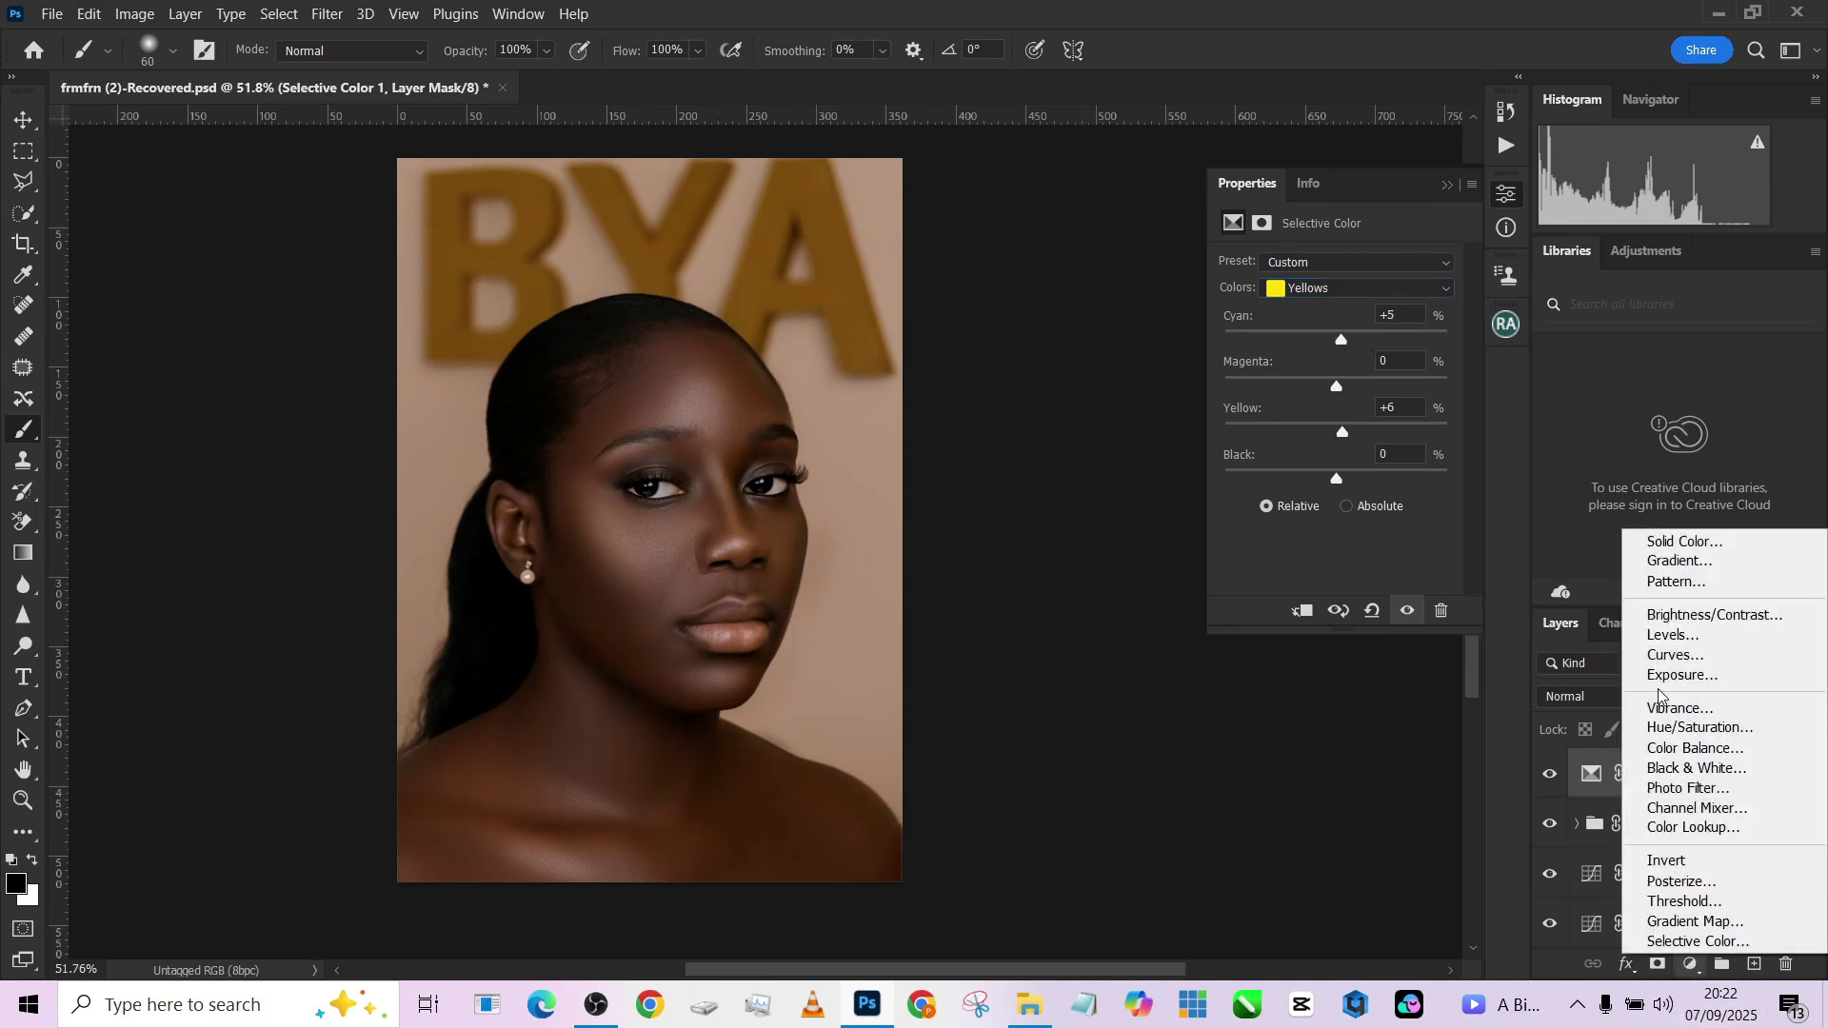
left_click(1699, 728)
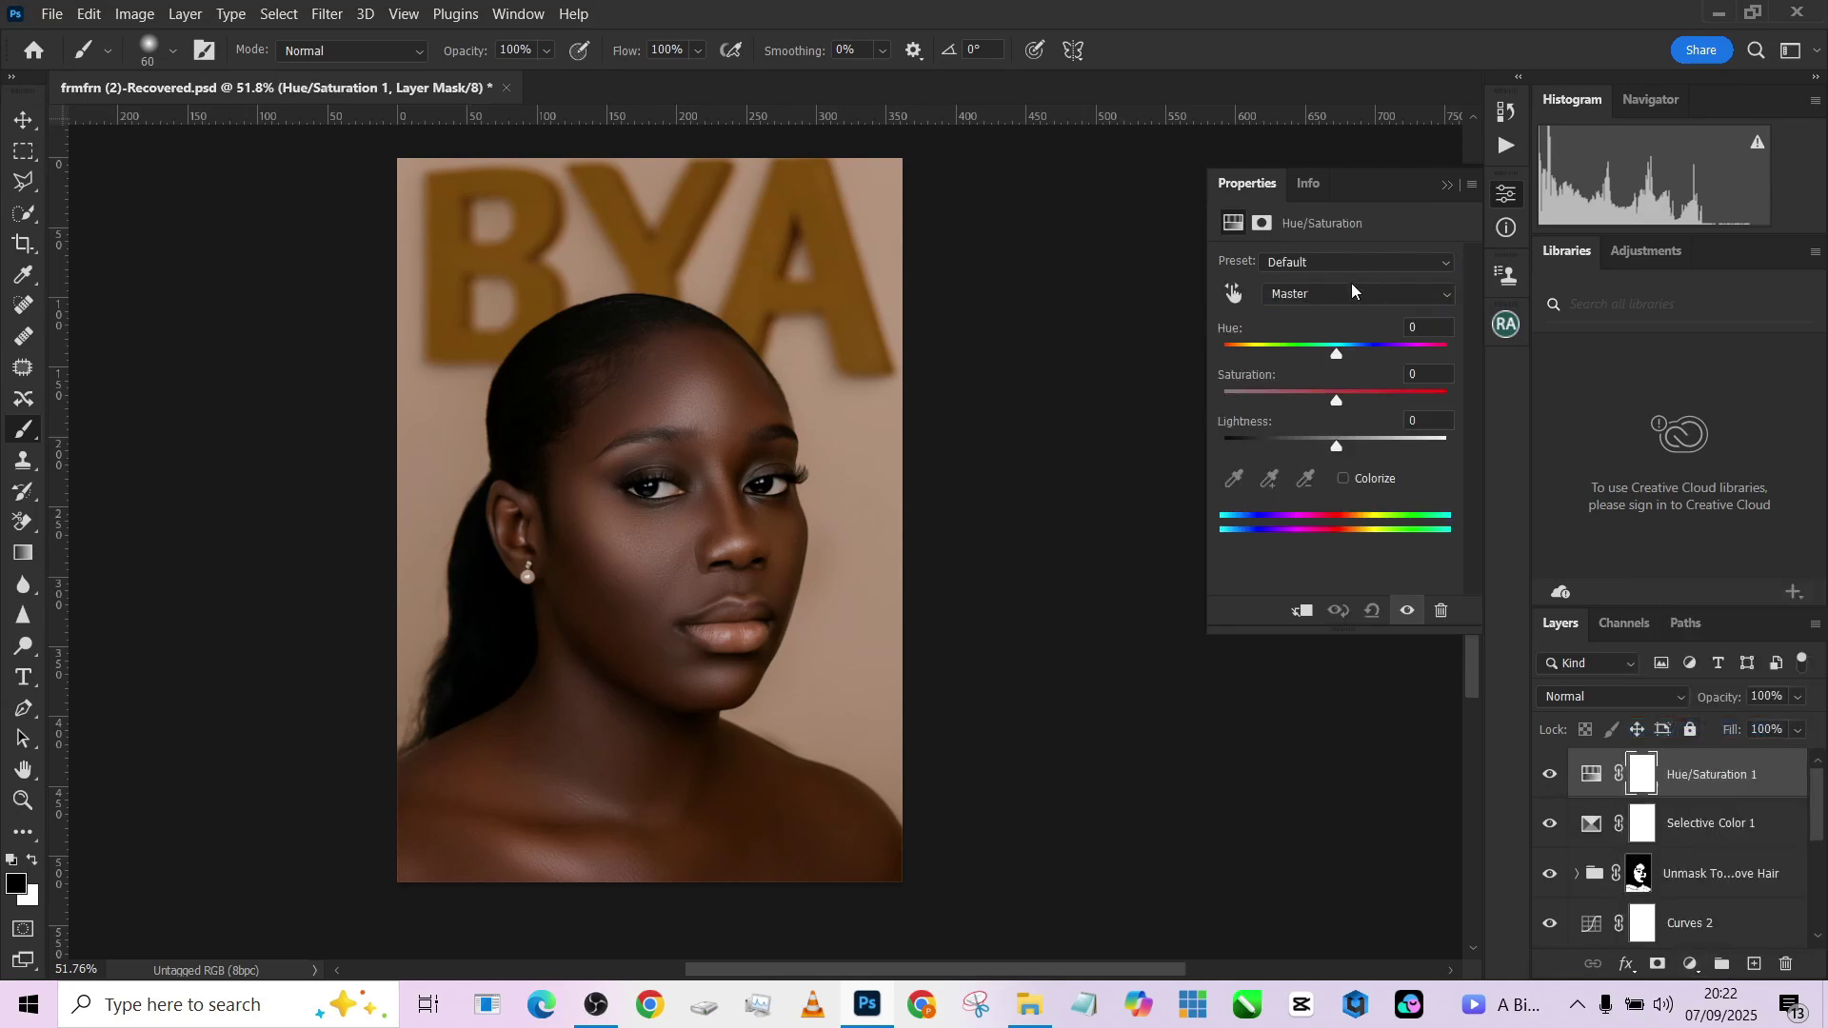
left_click(1353, 289)
left_click(1348, 320)
left_click_drag(1331, 400, 1354, 452)
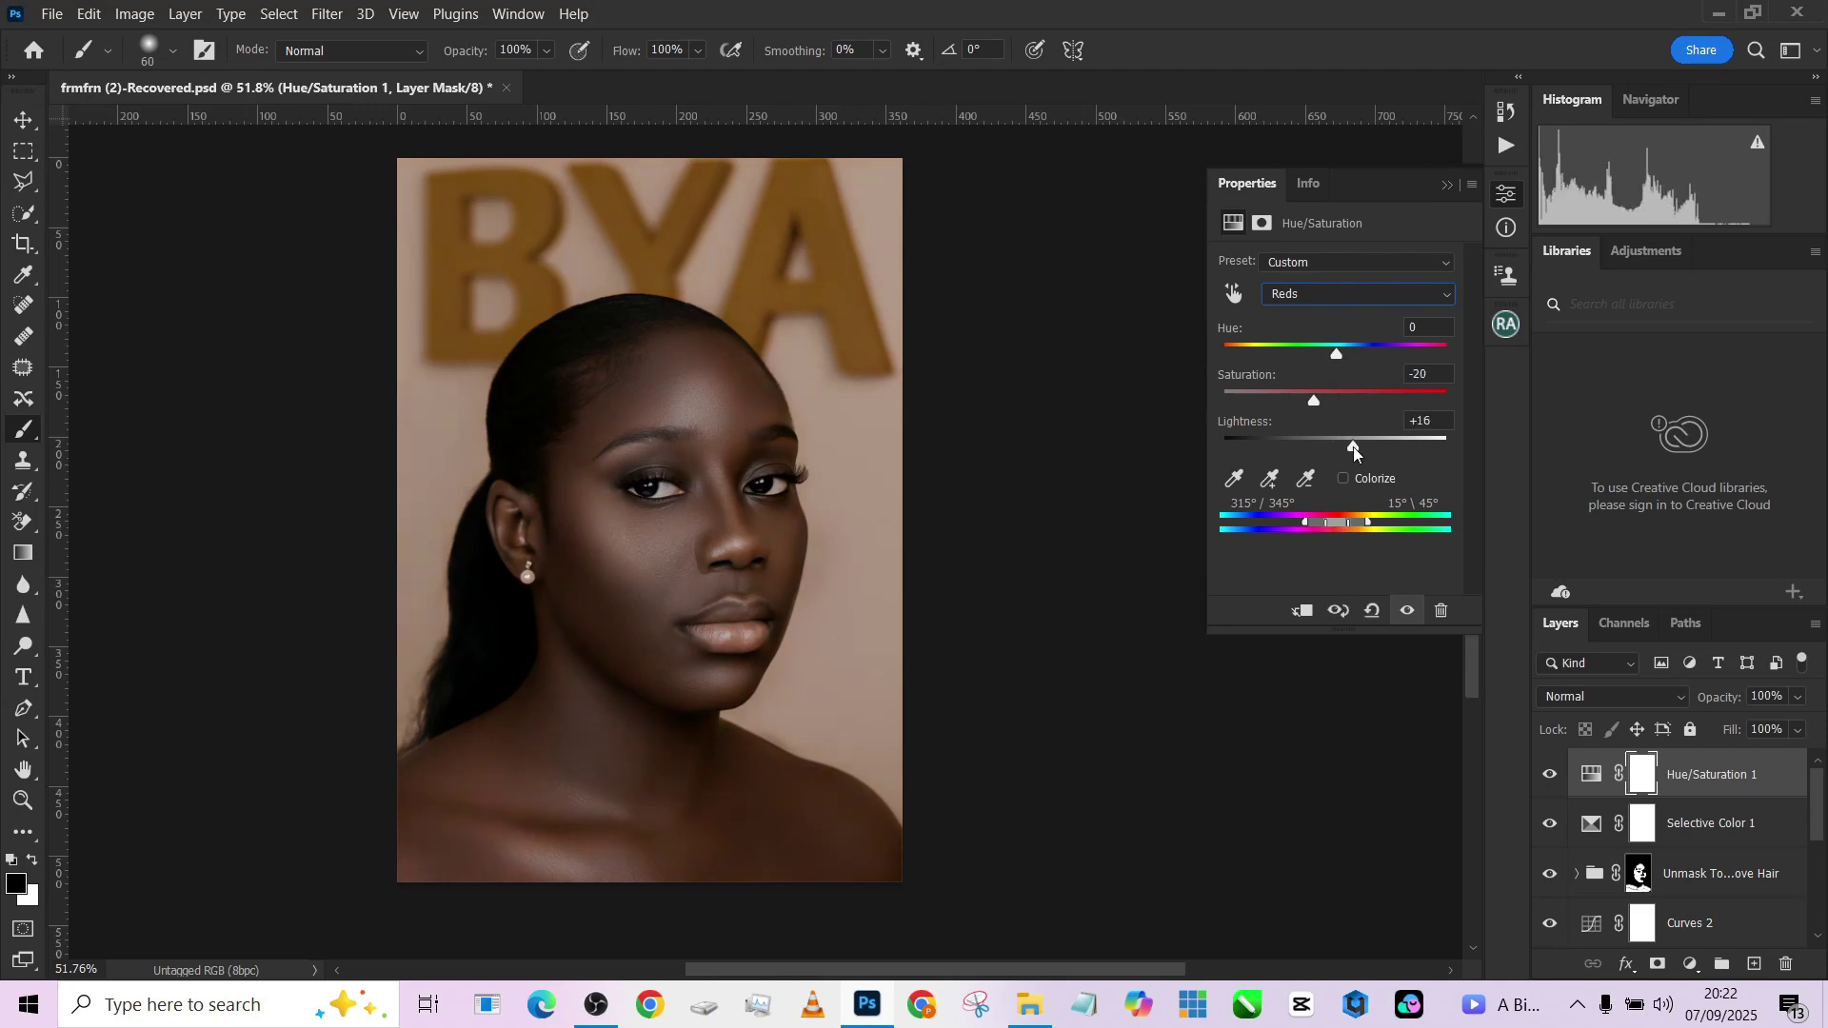
Add a Photo Filter adjustment layer using Warming Filter (85) at 31% density.
left_click(1702, 962)
left_click(1685, 807)
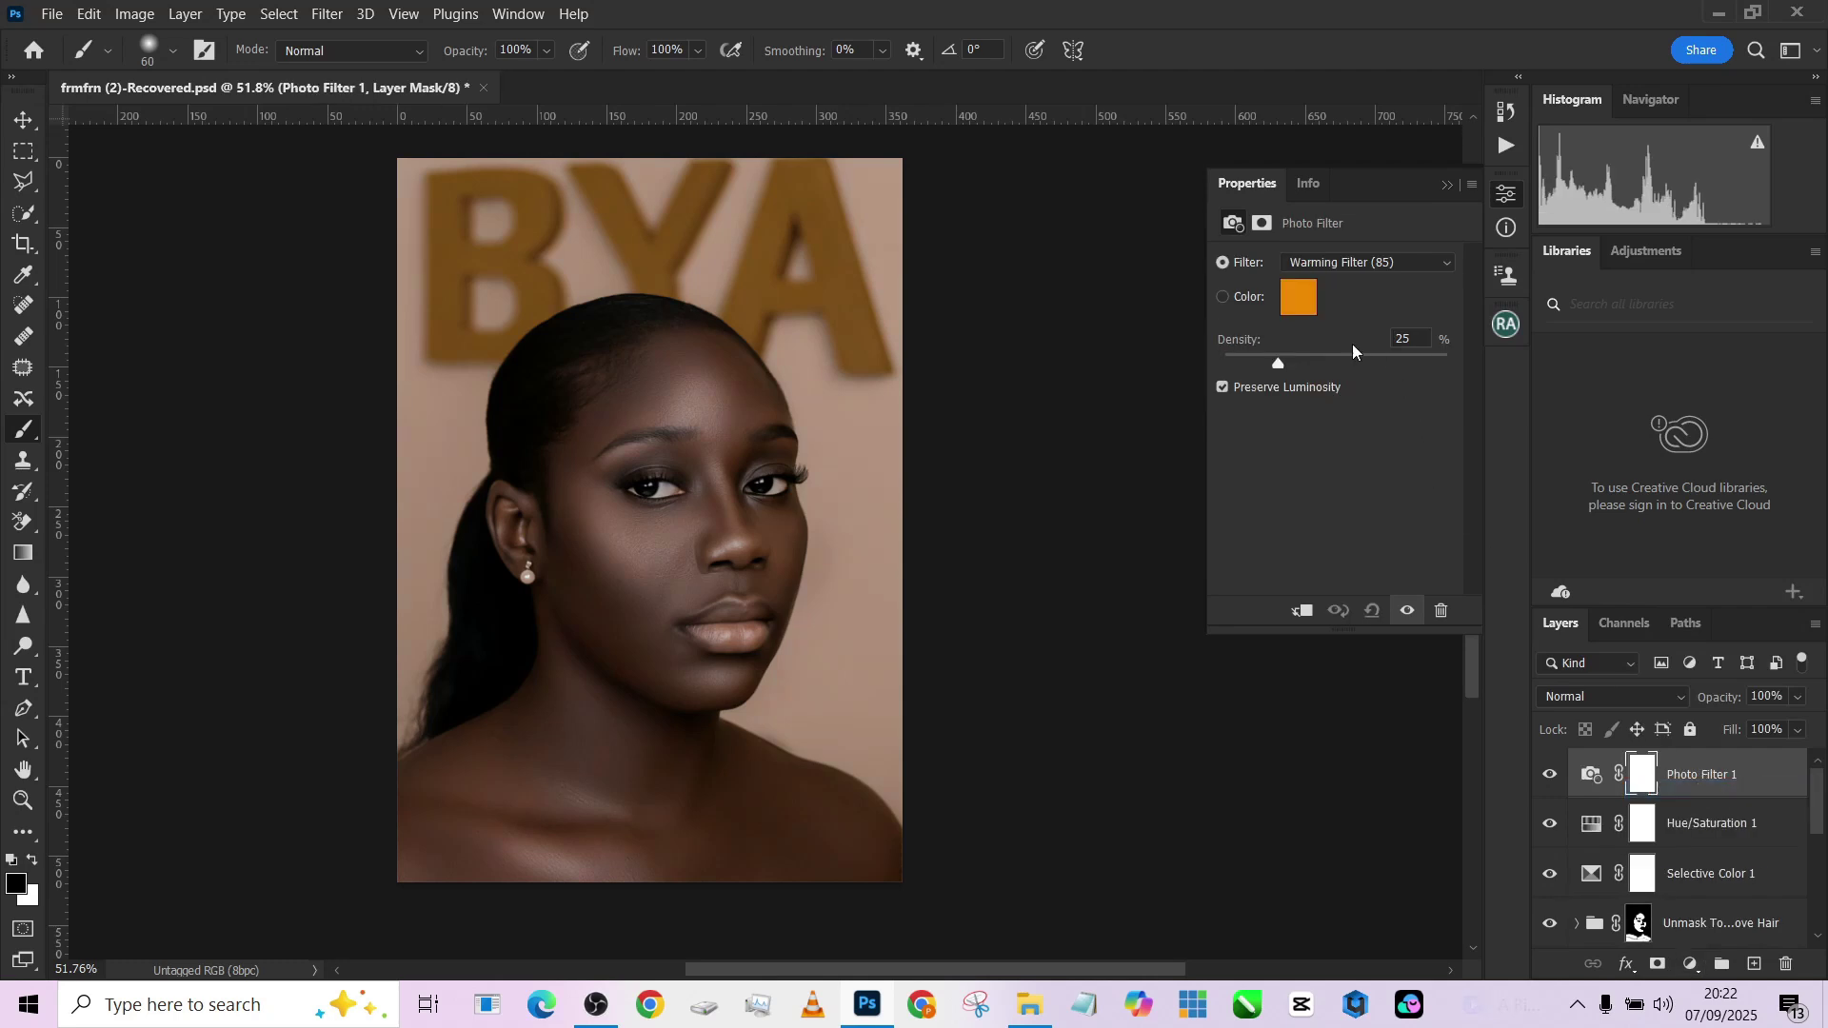
mouse_move(1293, 369)
left_mouse_down()
mouse_move(1333, 362)
mouse_move(1291, 370)
left_mouse_up()
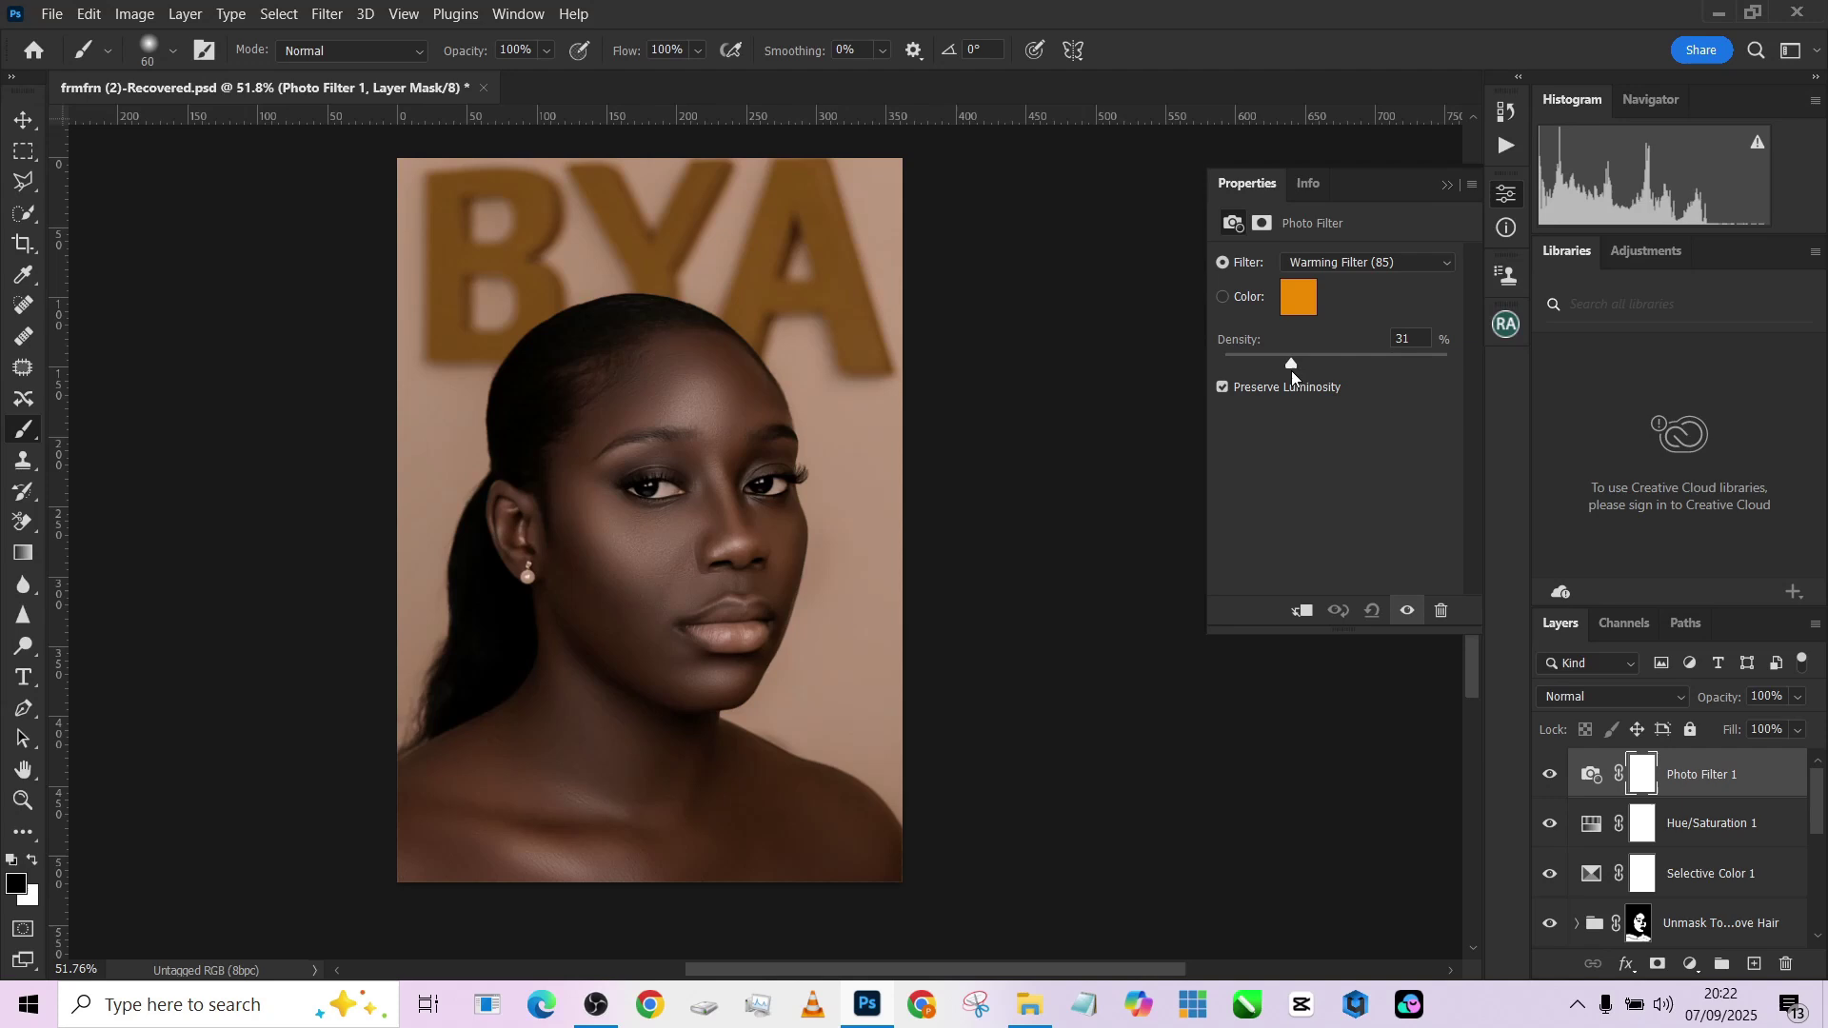
Compare the image with and without the Hue/Saturation layer and lower that layer's opacity to 48%.
left_click(1719, 827)
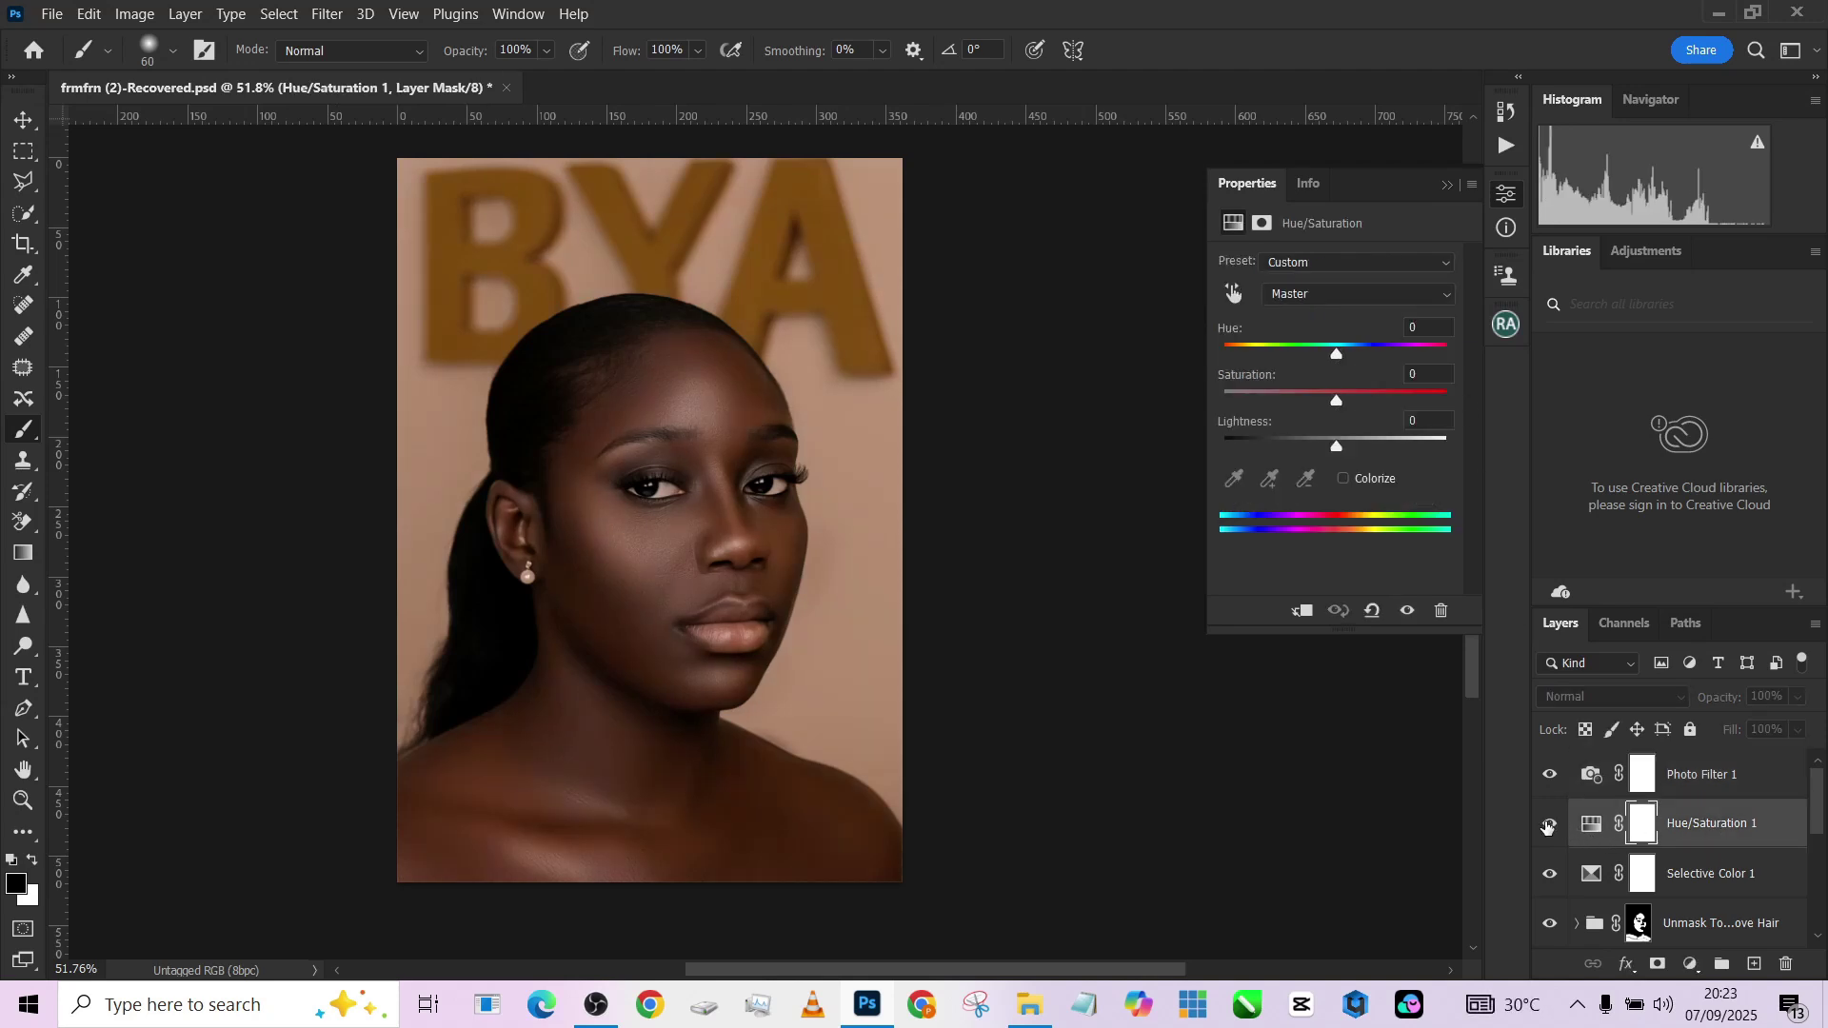
left_click(1549, 827)
left_click_drag(1800, 704, 1756, 734)
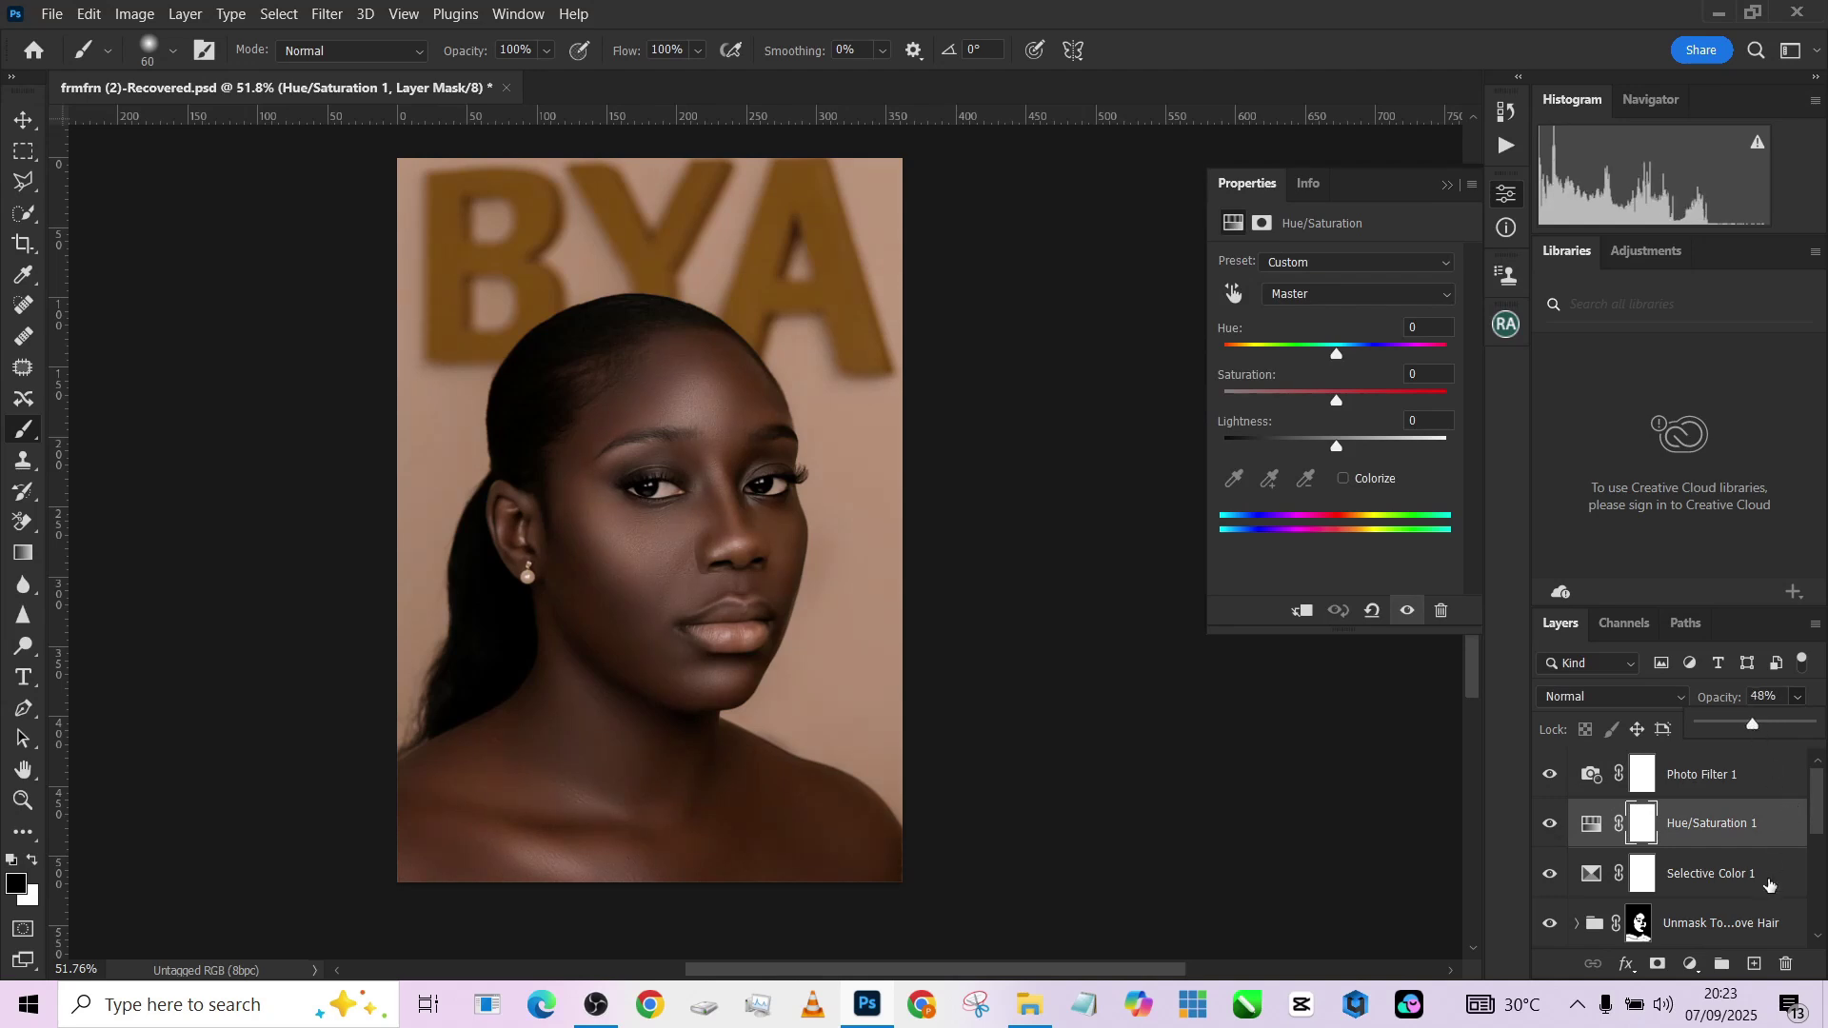
Group the Selective Color, Hue/Saturation and Photo Filter layers and check the group's effect on the portrait.
left_click(1769, 883)
left_click(1726, 773, "shift")
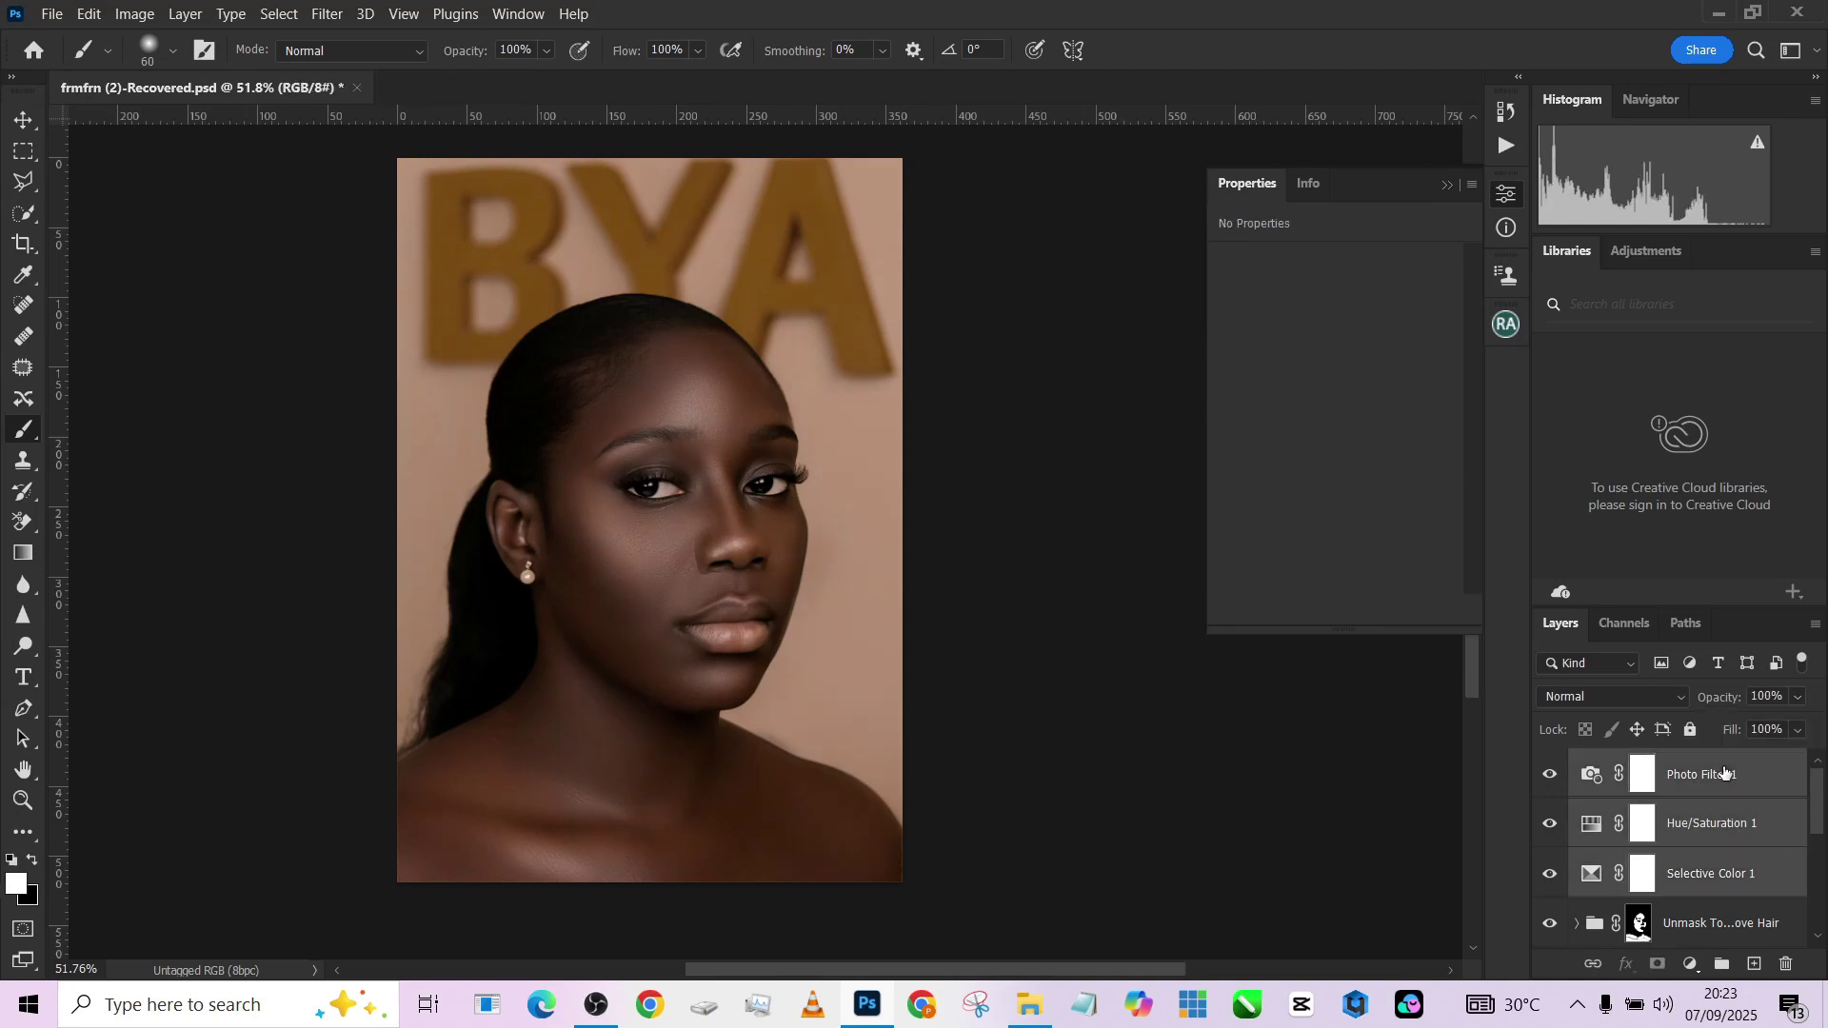
key("ctrl+g")
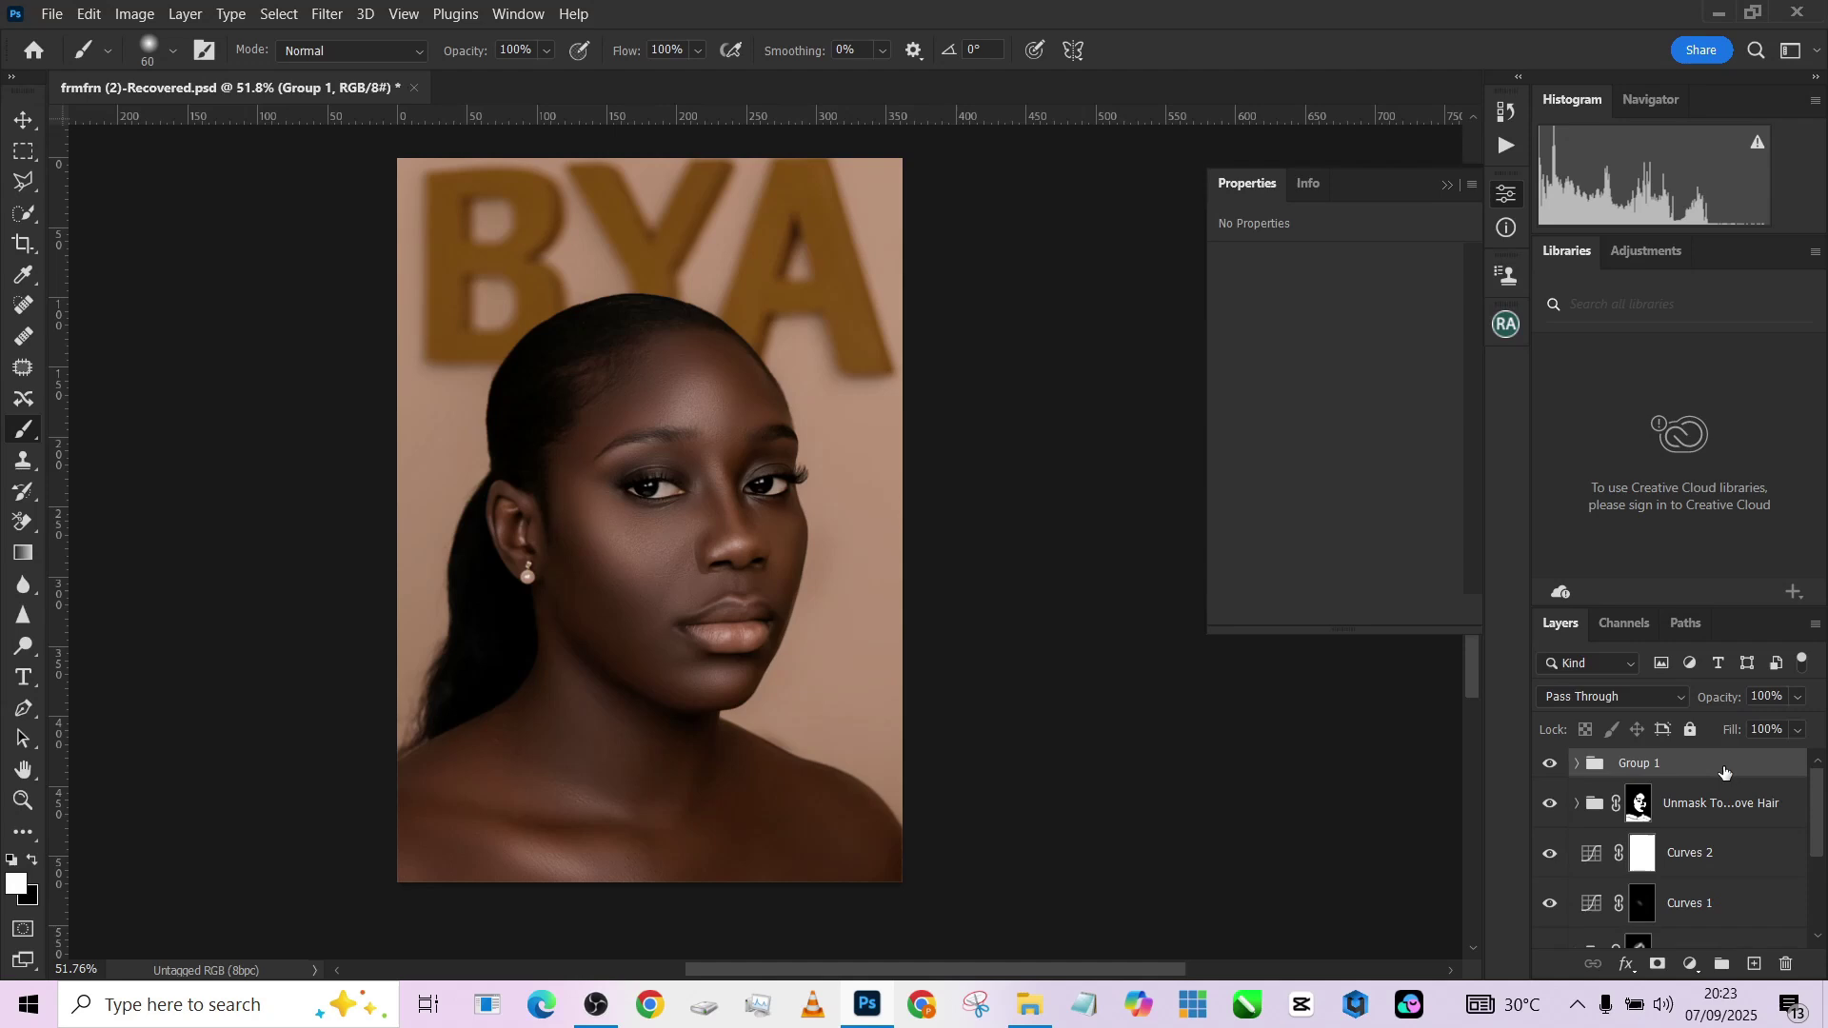
left_click(1552, 766)
Stamp all visible layers into a new merged layer and add a white Solid Color fill layer above it.
key("ctrl+shift+alt+e")
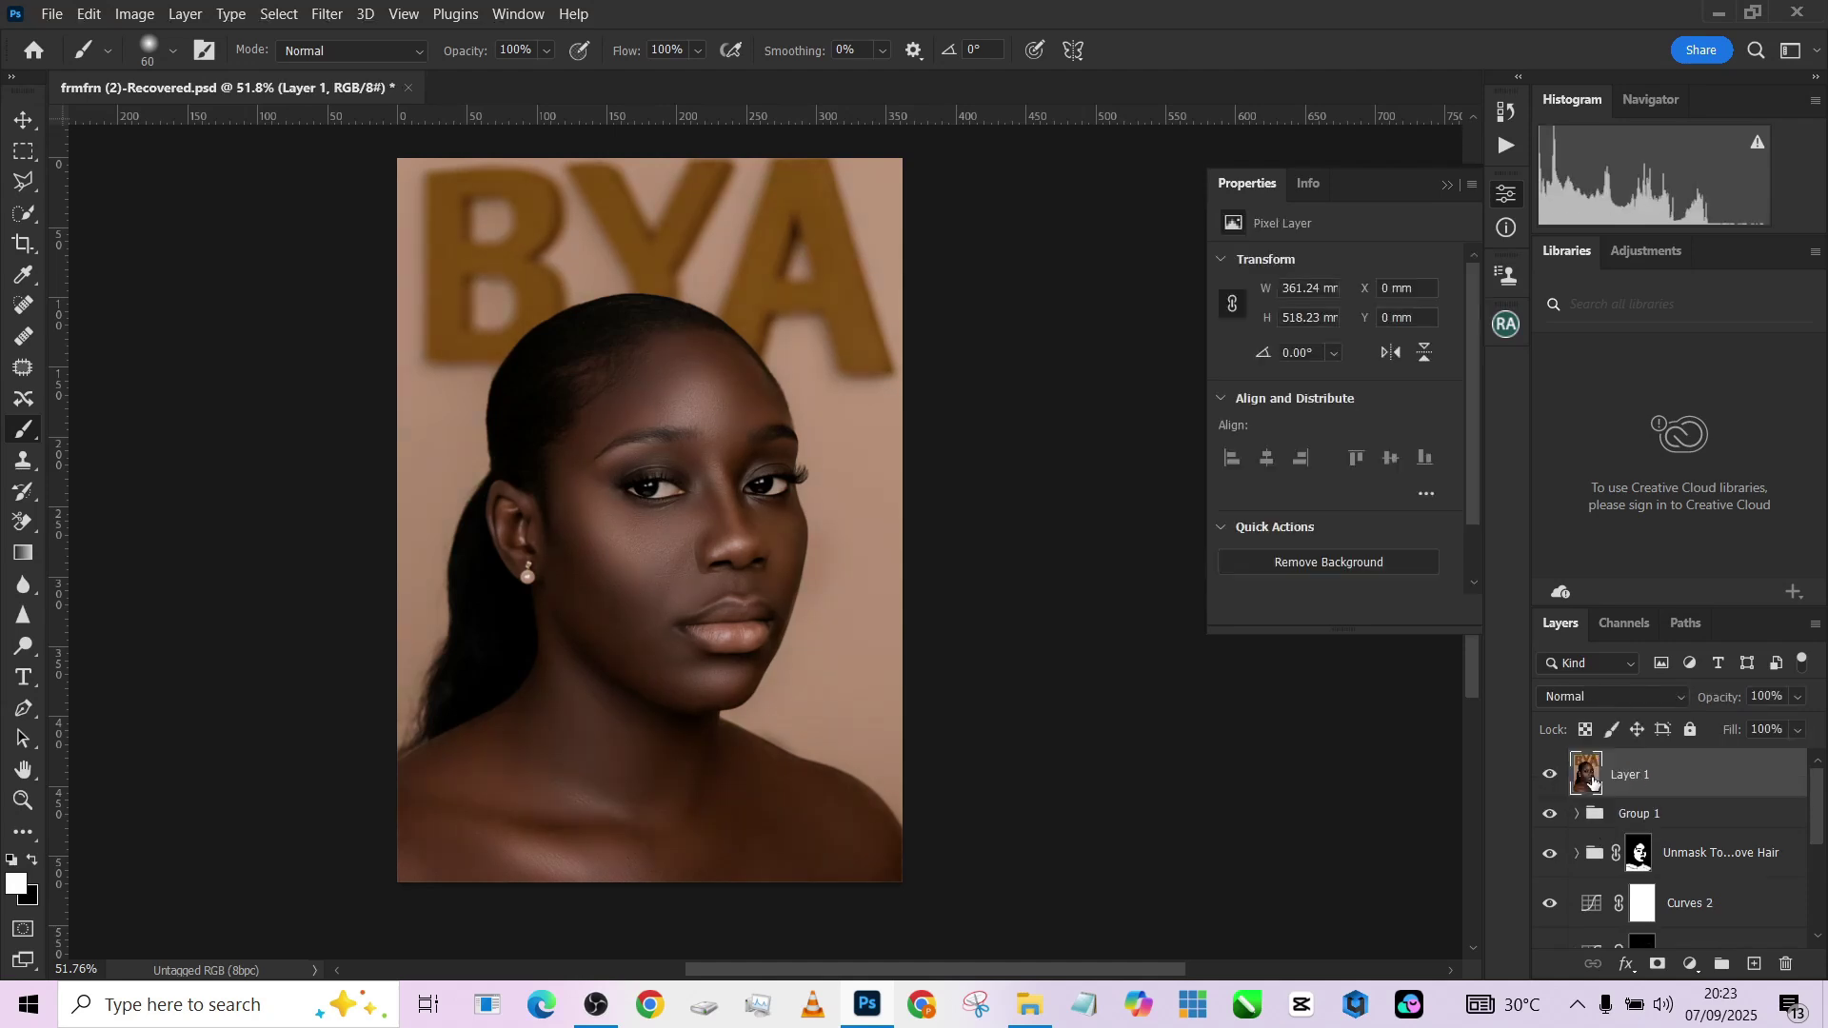
left_click(1692, 965)
left_click(1712, 547)
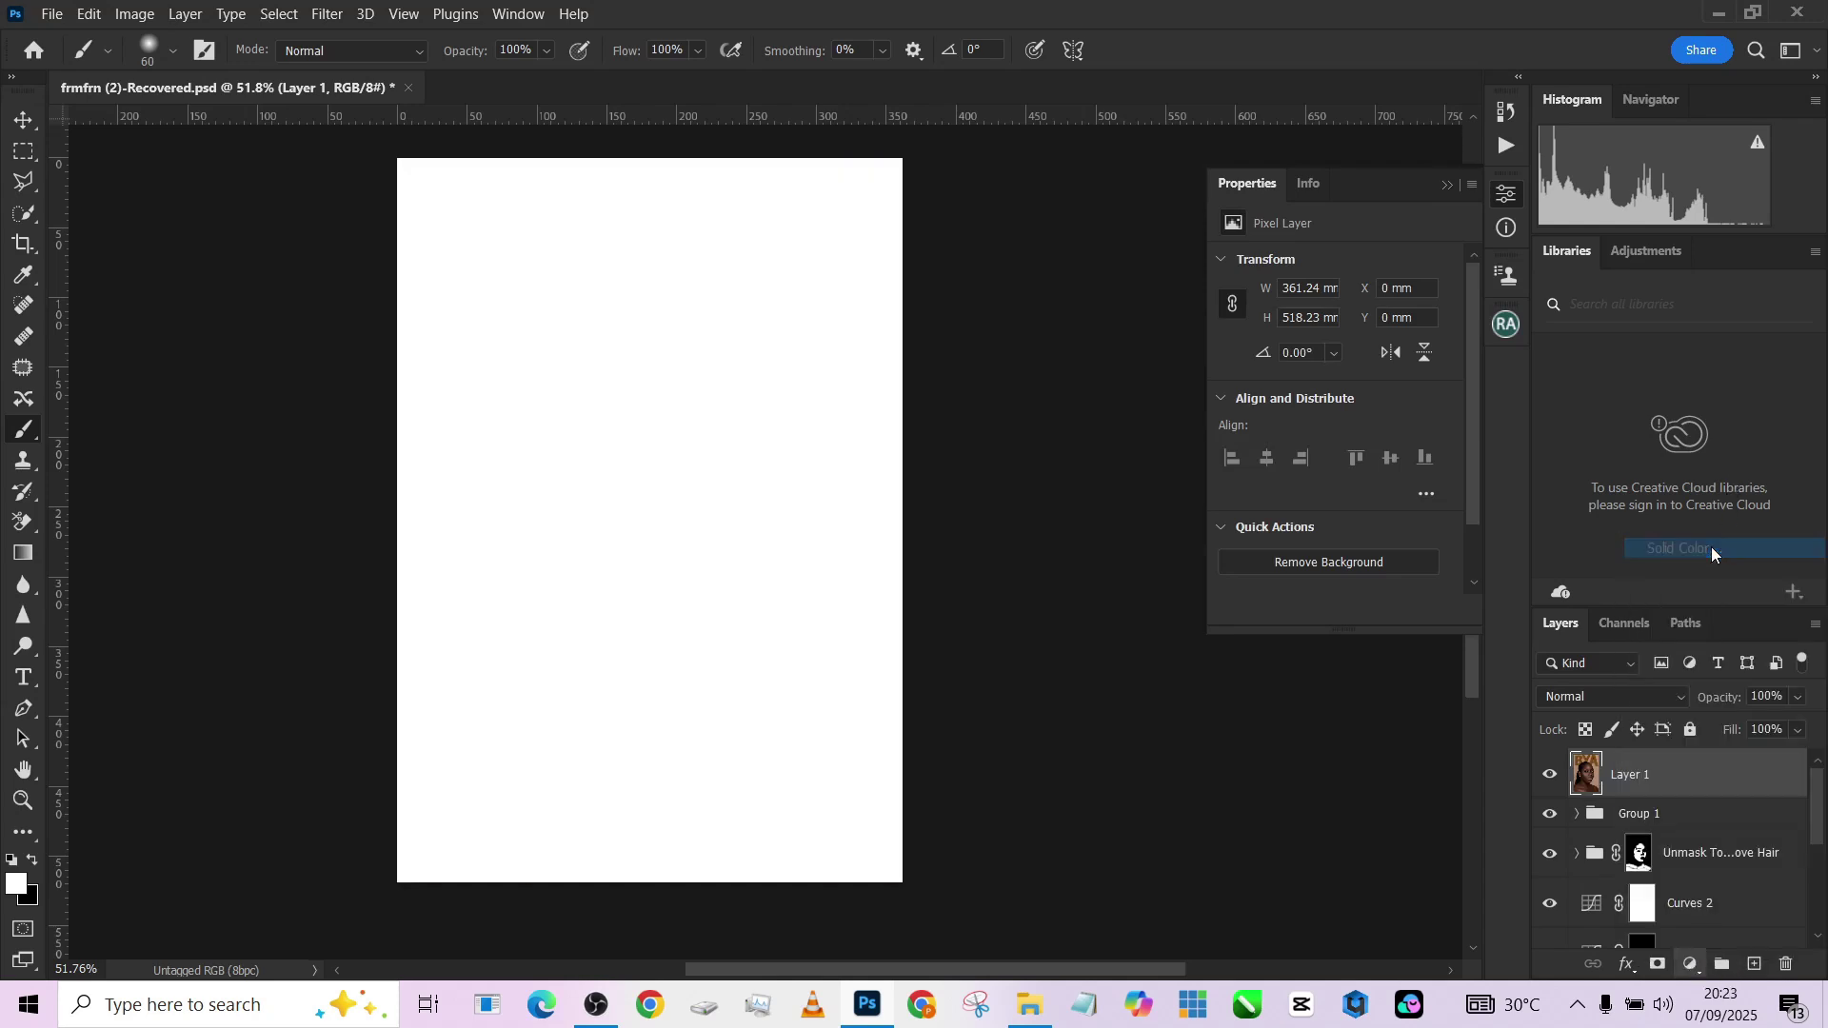
left_click(1596, 213)
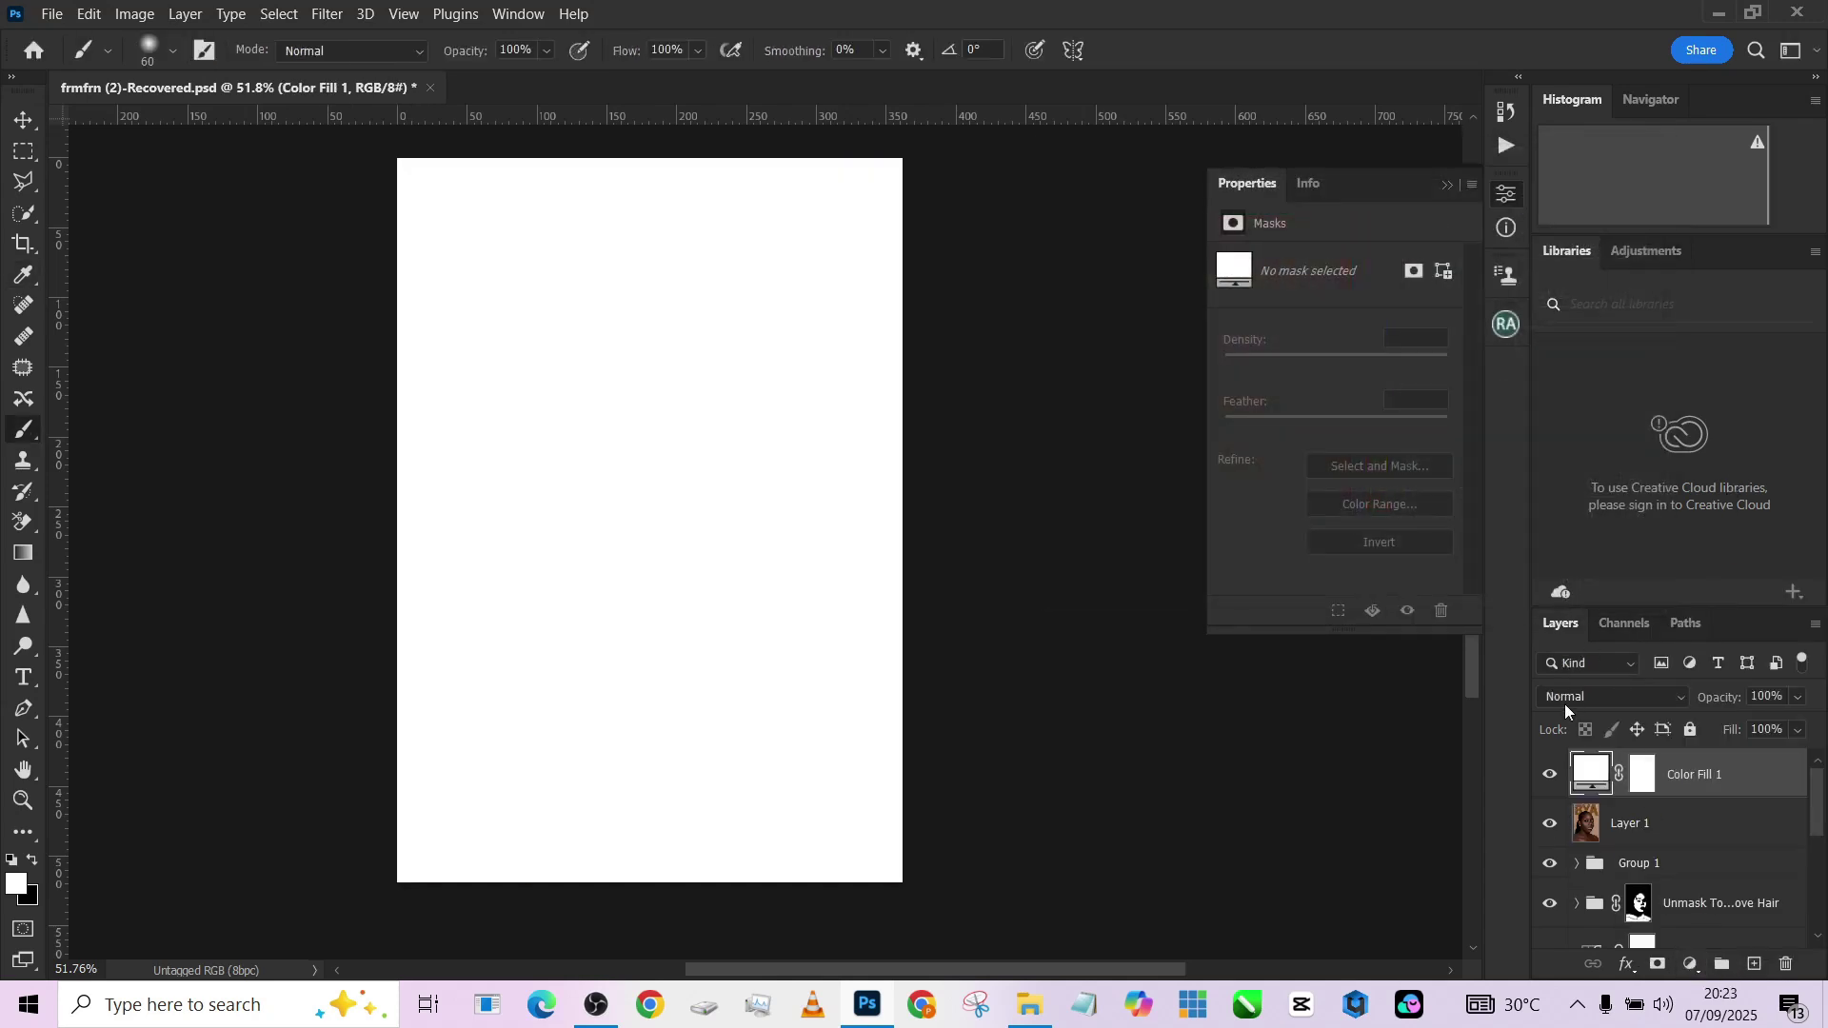
Hide the colour fill layer and set its colour to the brown skin tone #603926 sampled from the upper chest.
left_click(1551, 776)
double_click(1581, 774)
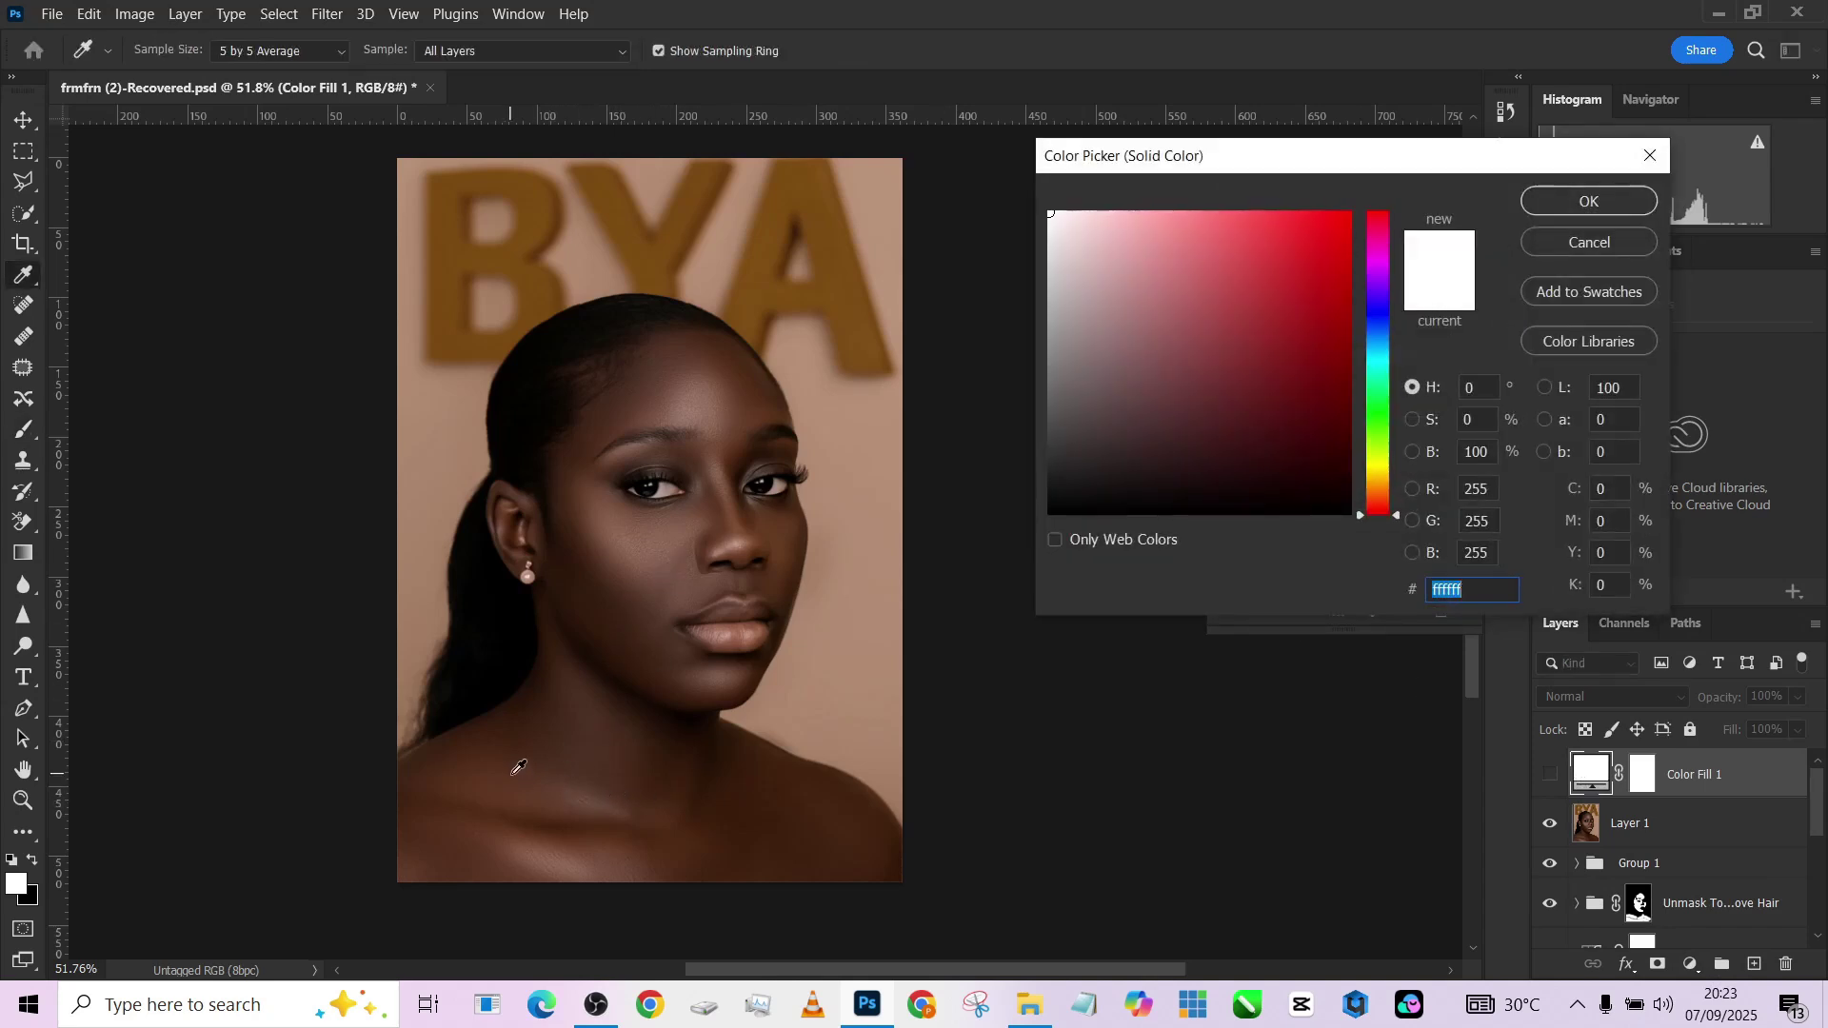
left_click(731, 783)
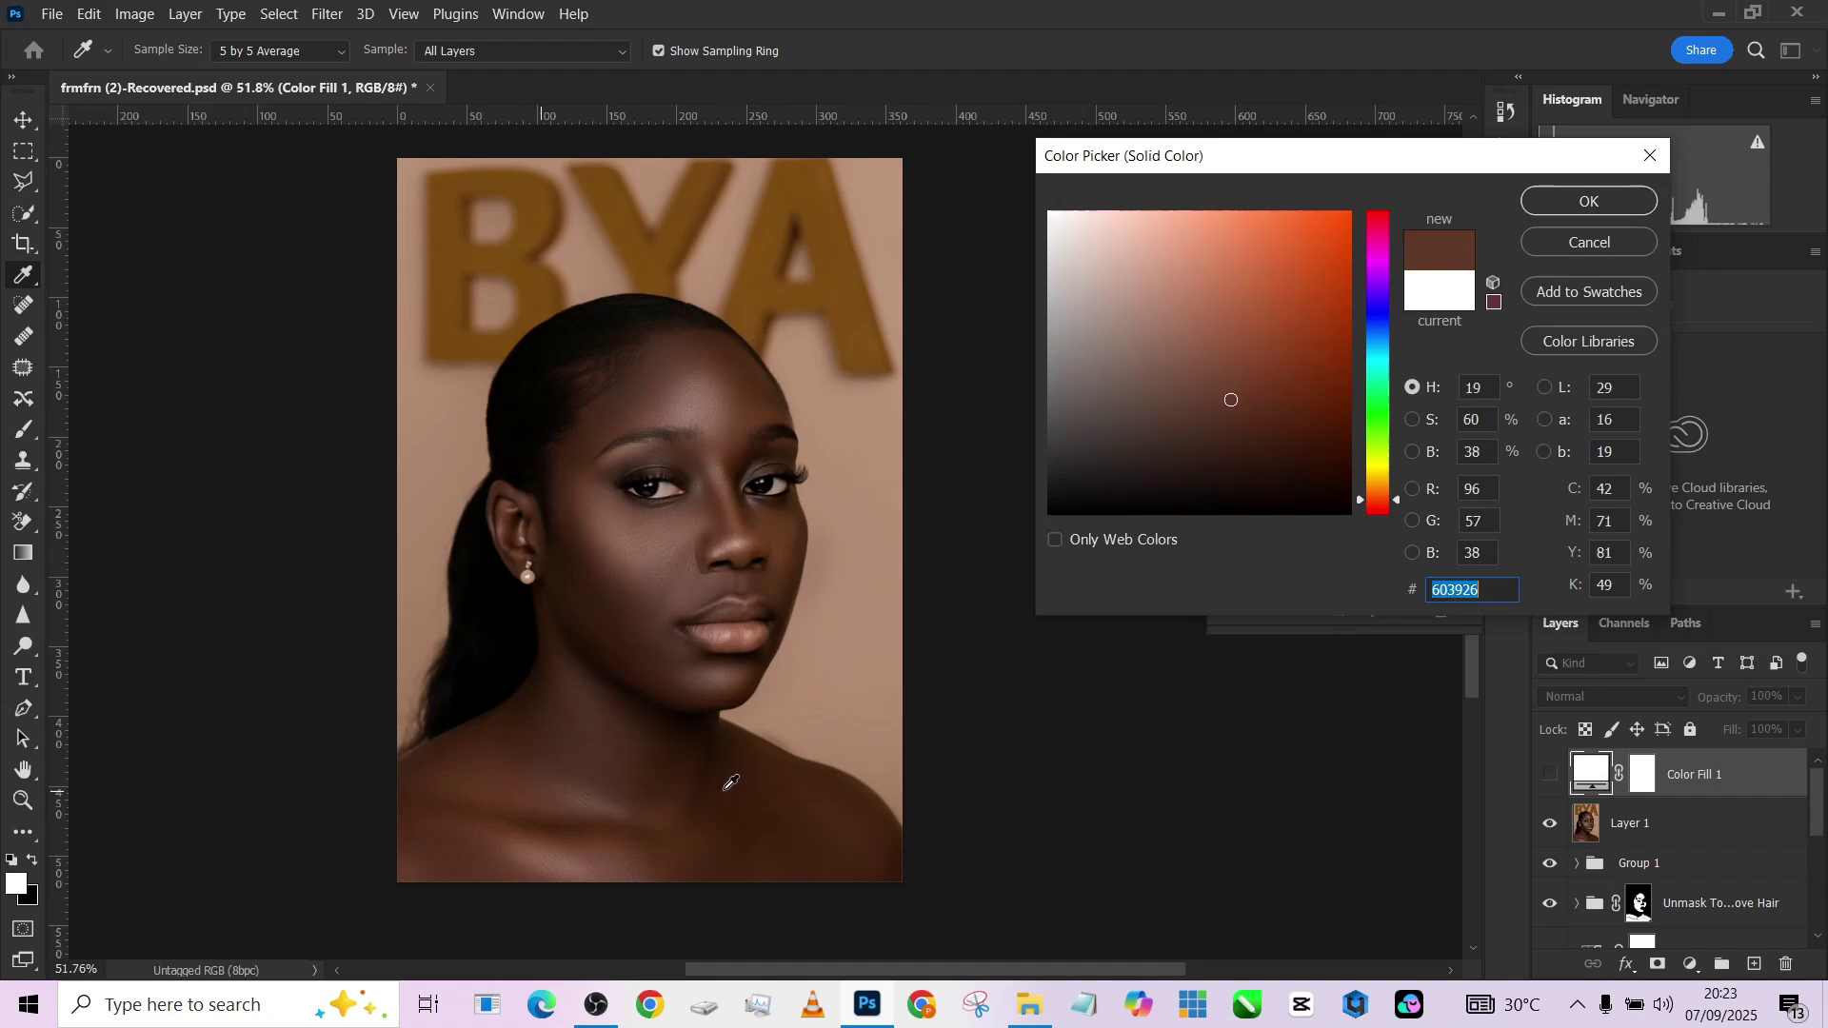
left_click(1563, 205)
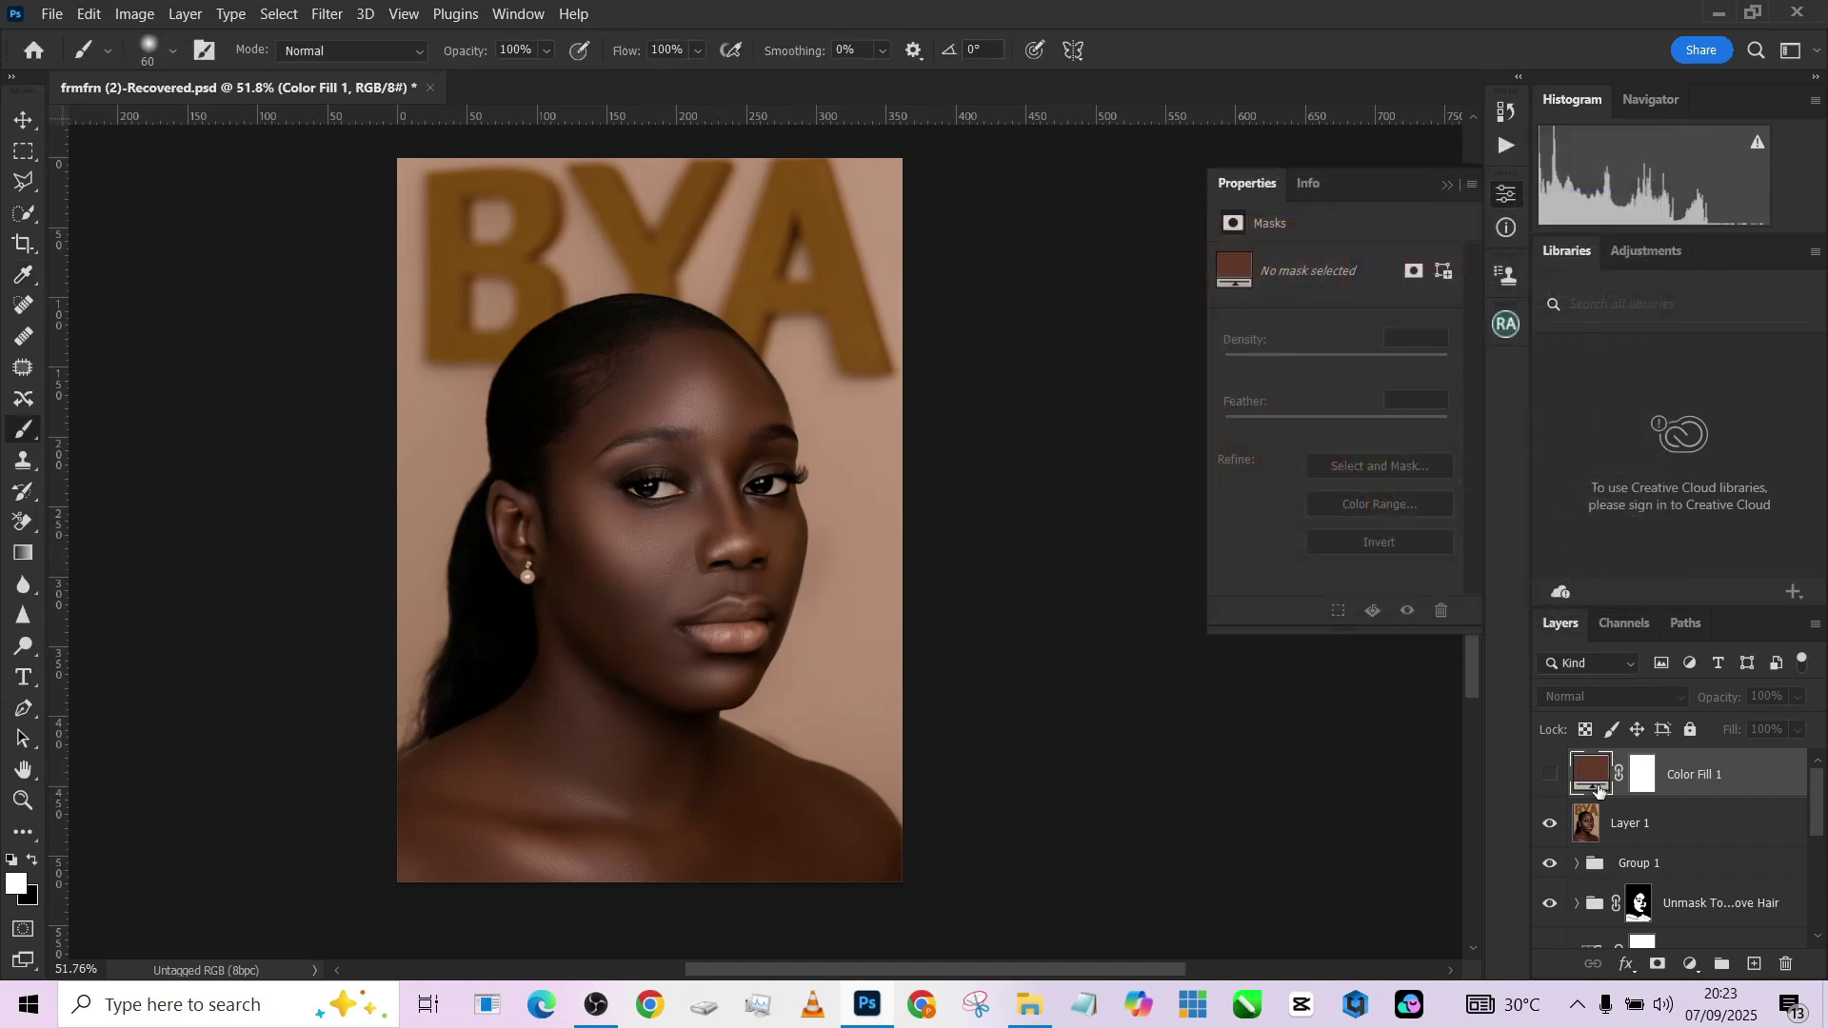
Select the woman on the merged Layer 1 with the Quick Selection tool.
left_click(1650, 832)
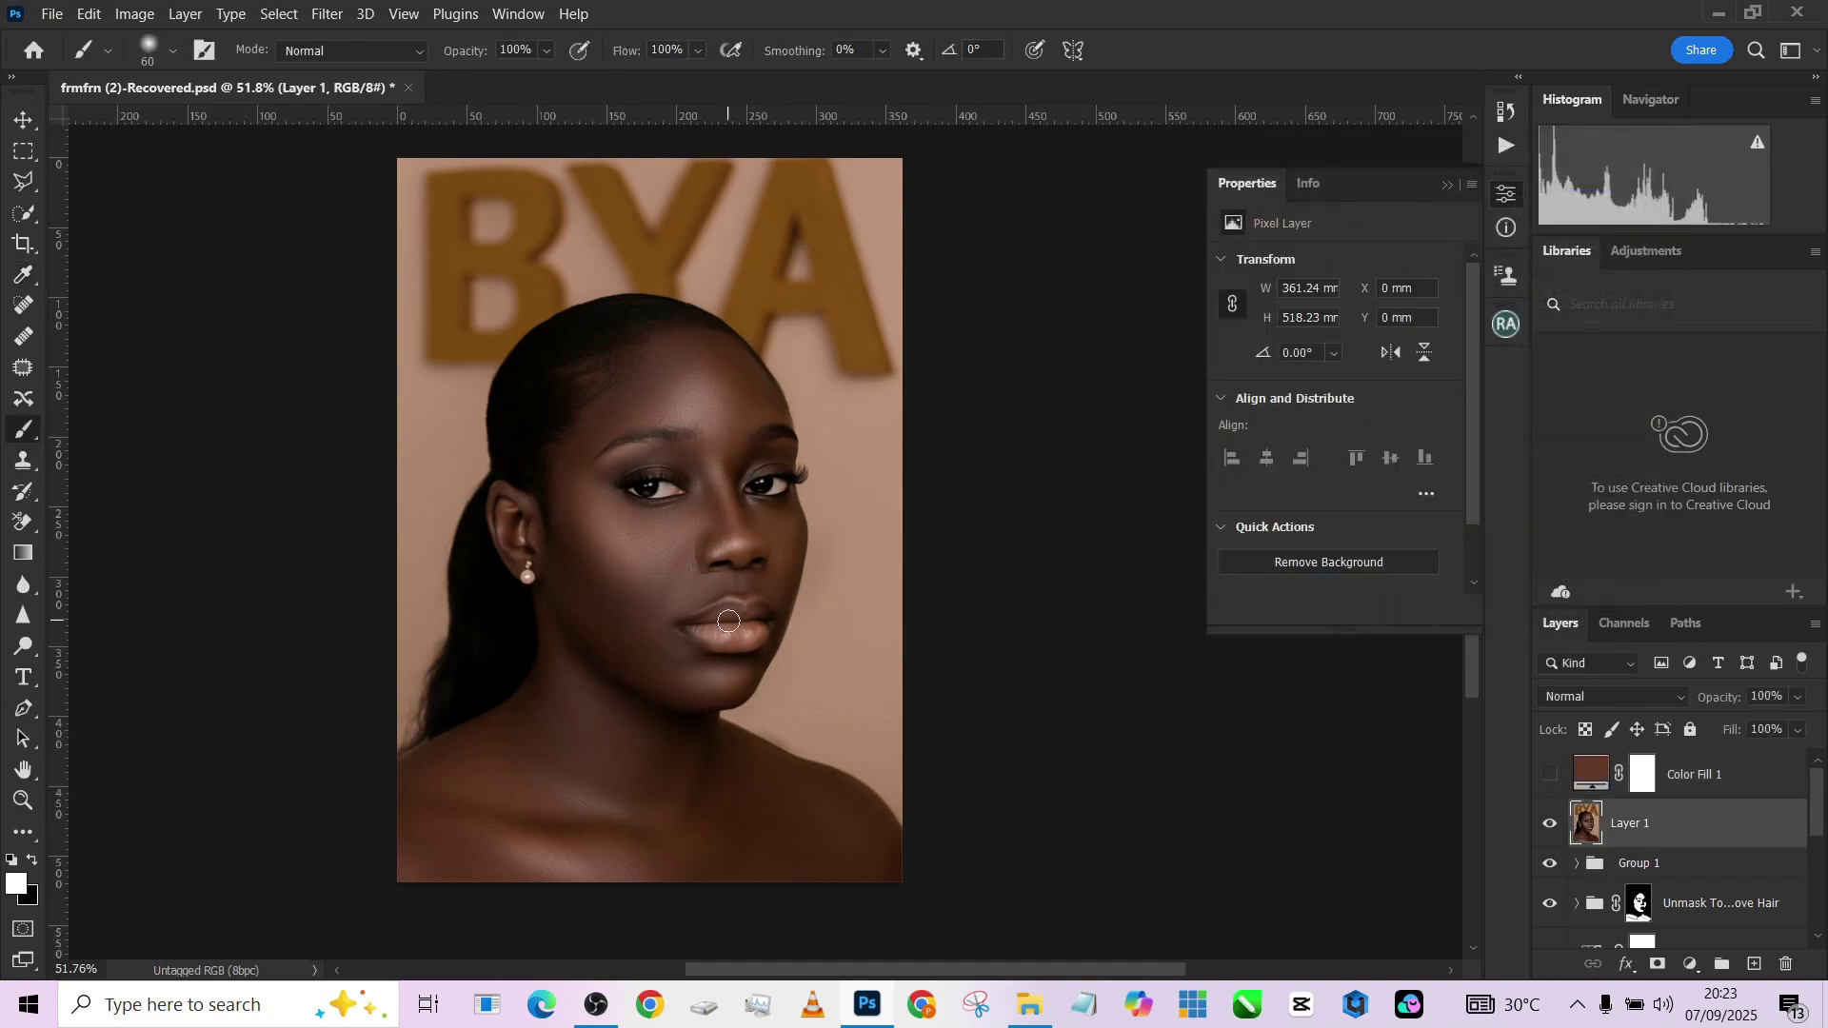
left_click(26, 215)
left_click(665, 51)
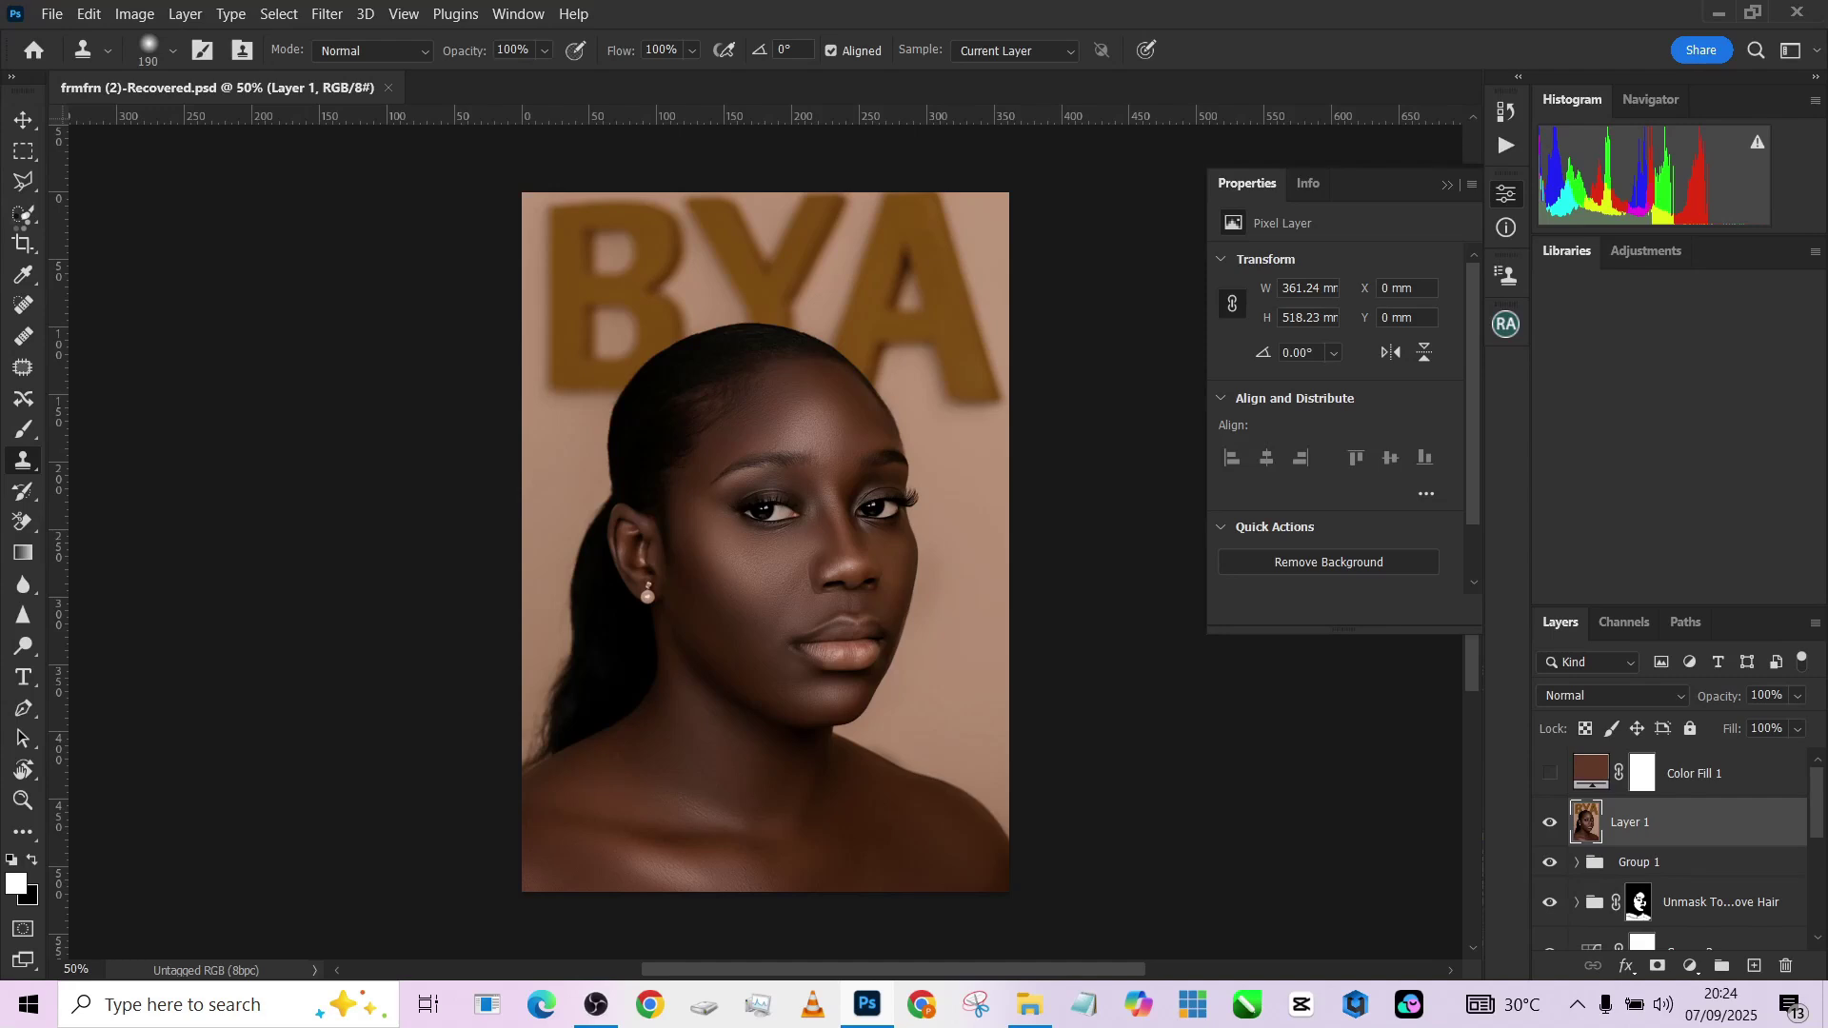
right_click(26, 215)
left_click(124, 233)
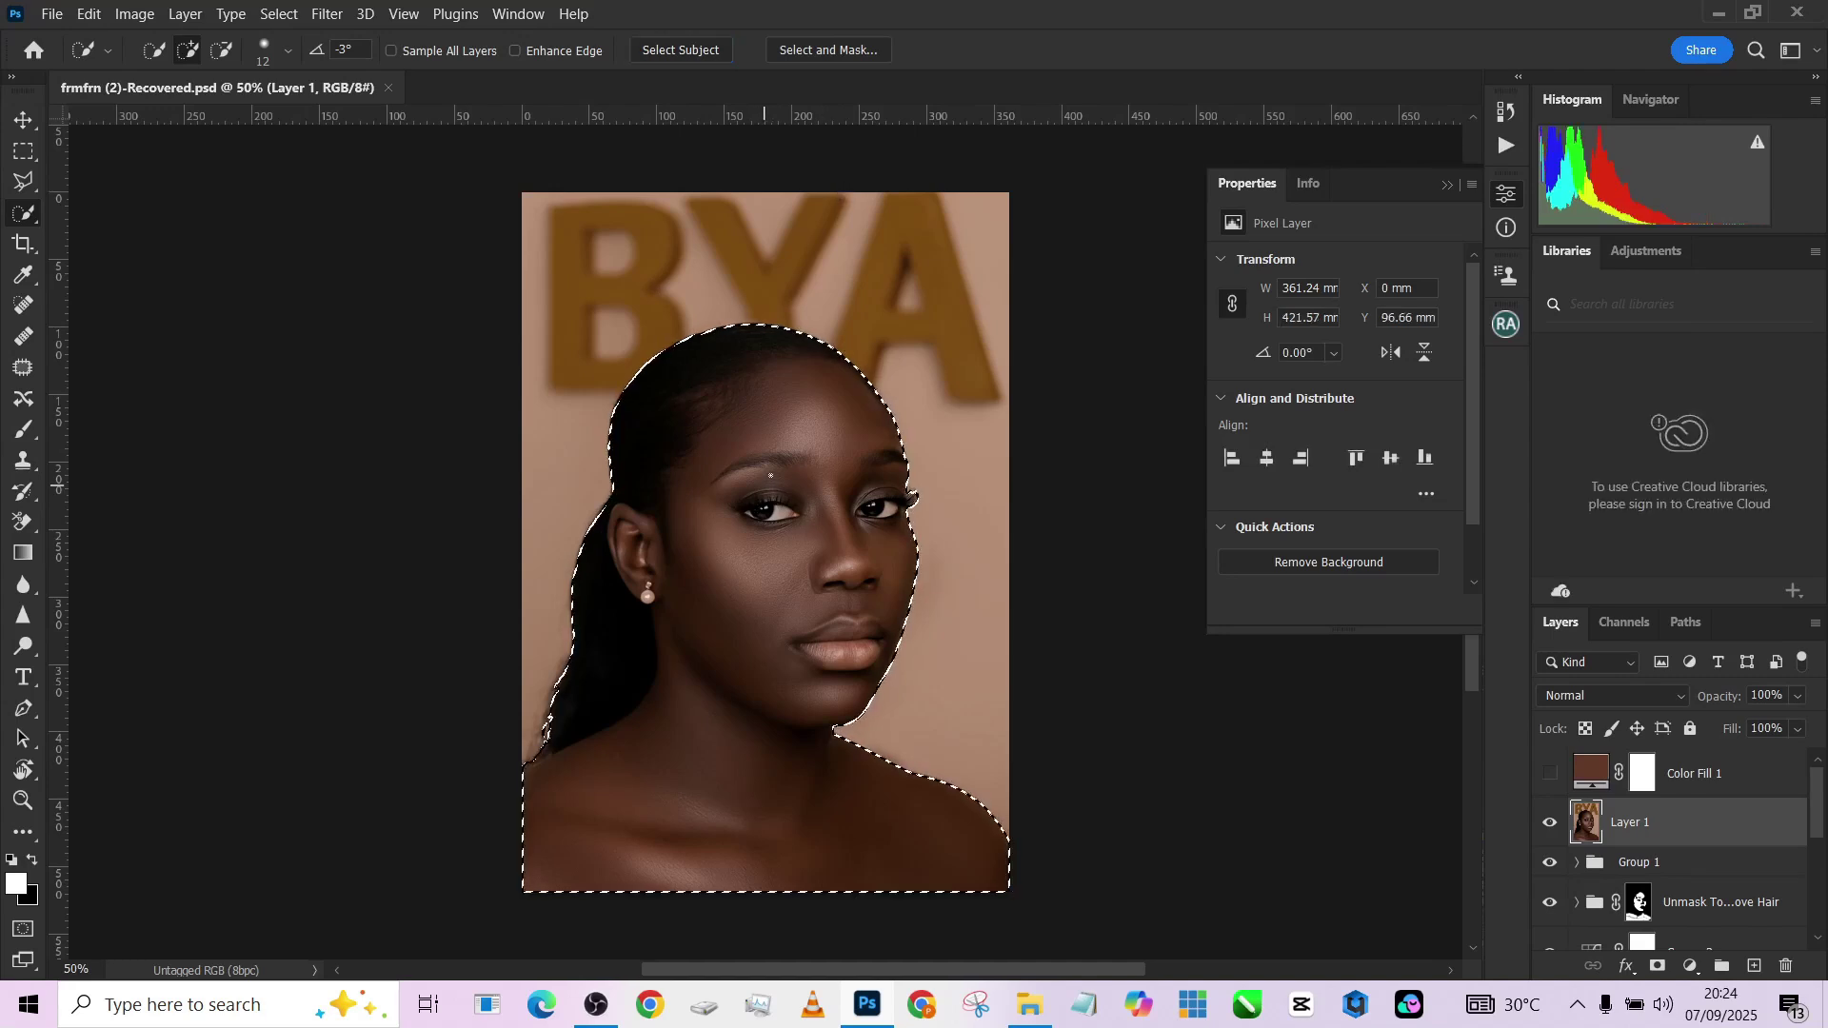
right_click(810, 136)
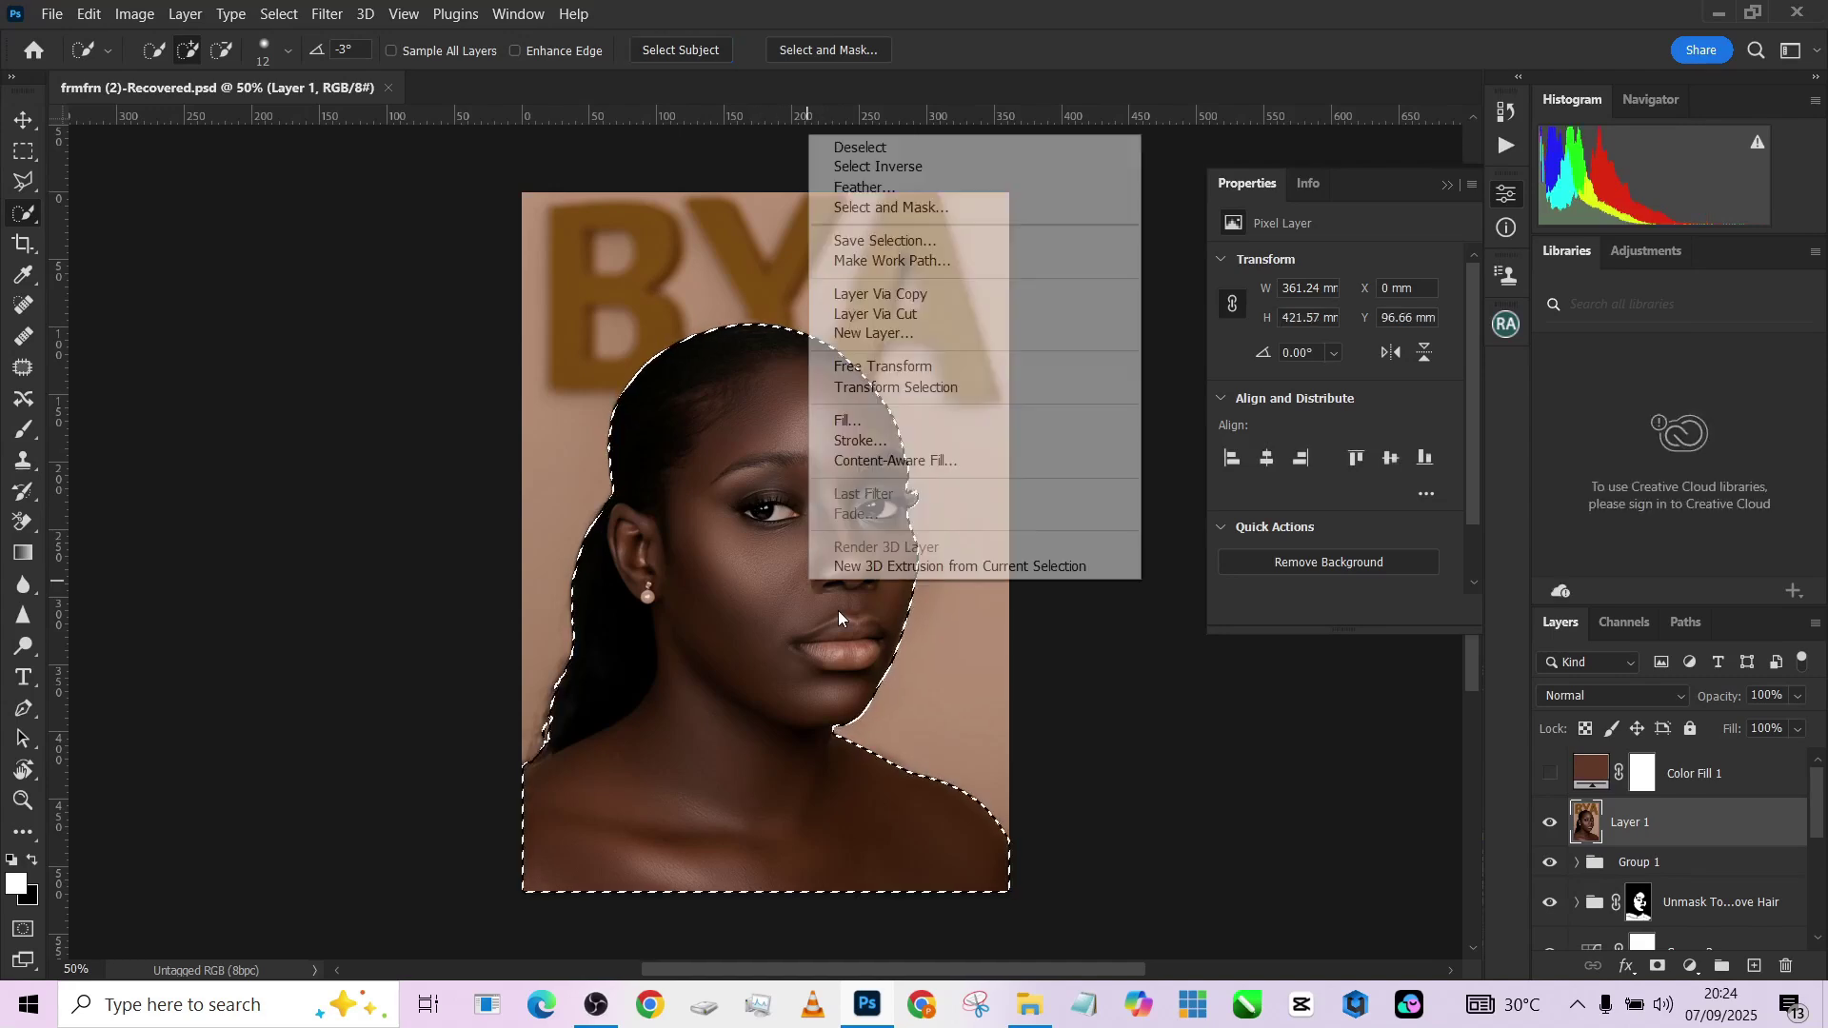
left_click(934, 166)
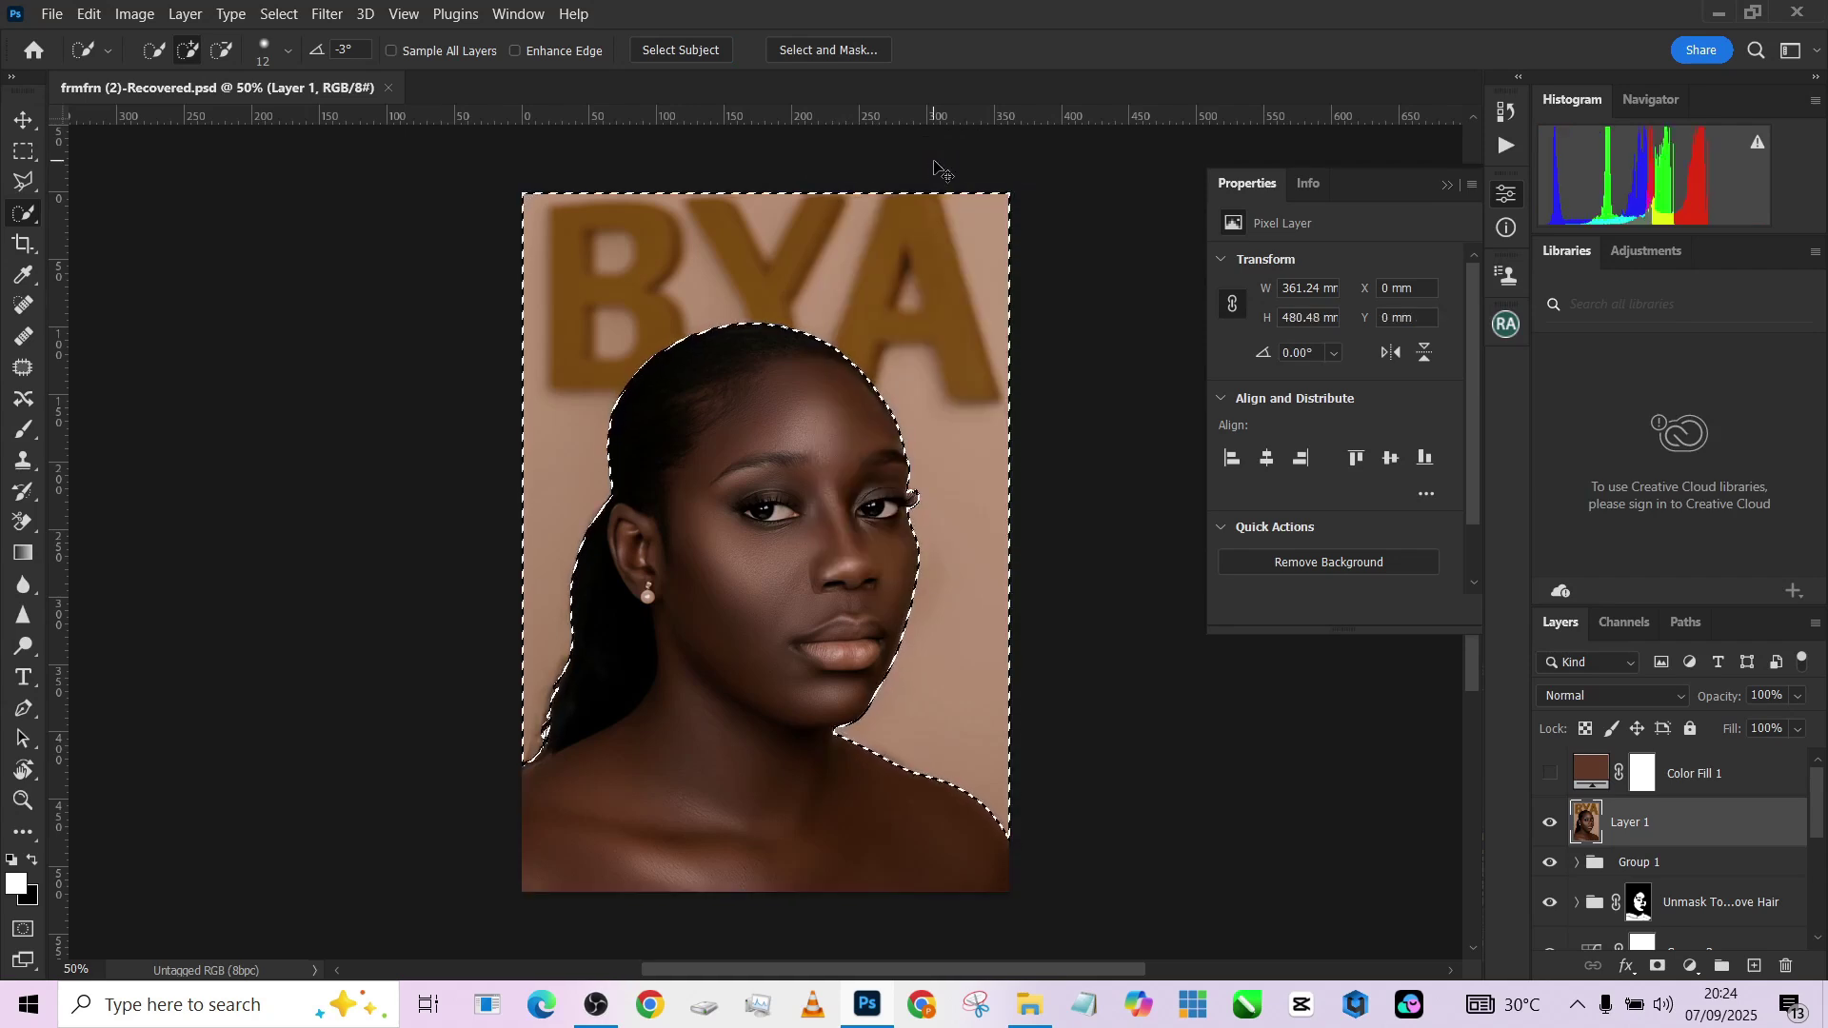
key("ctrl+j")
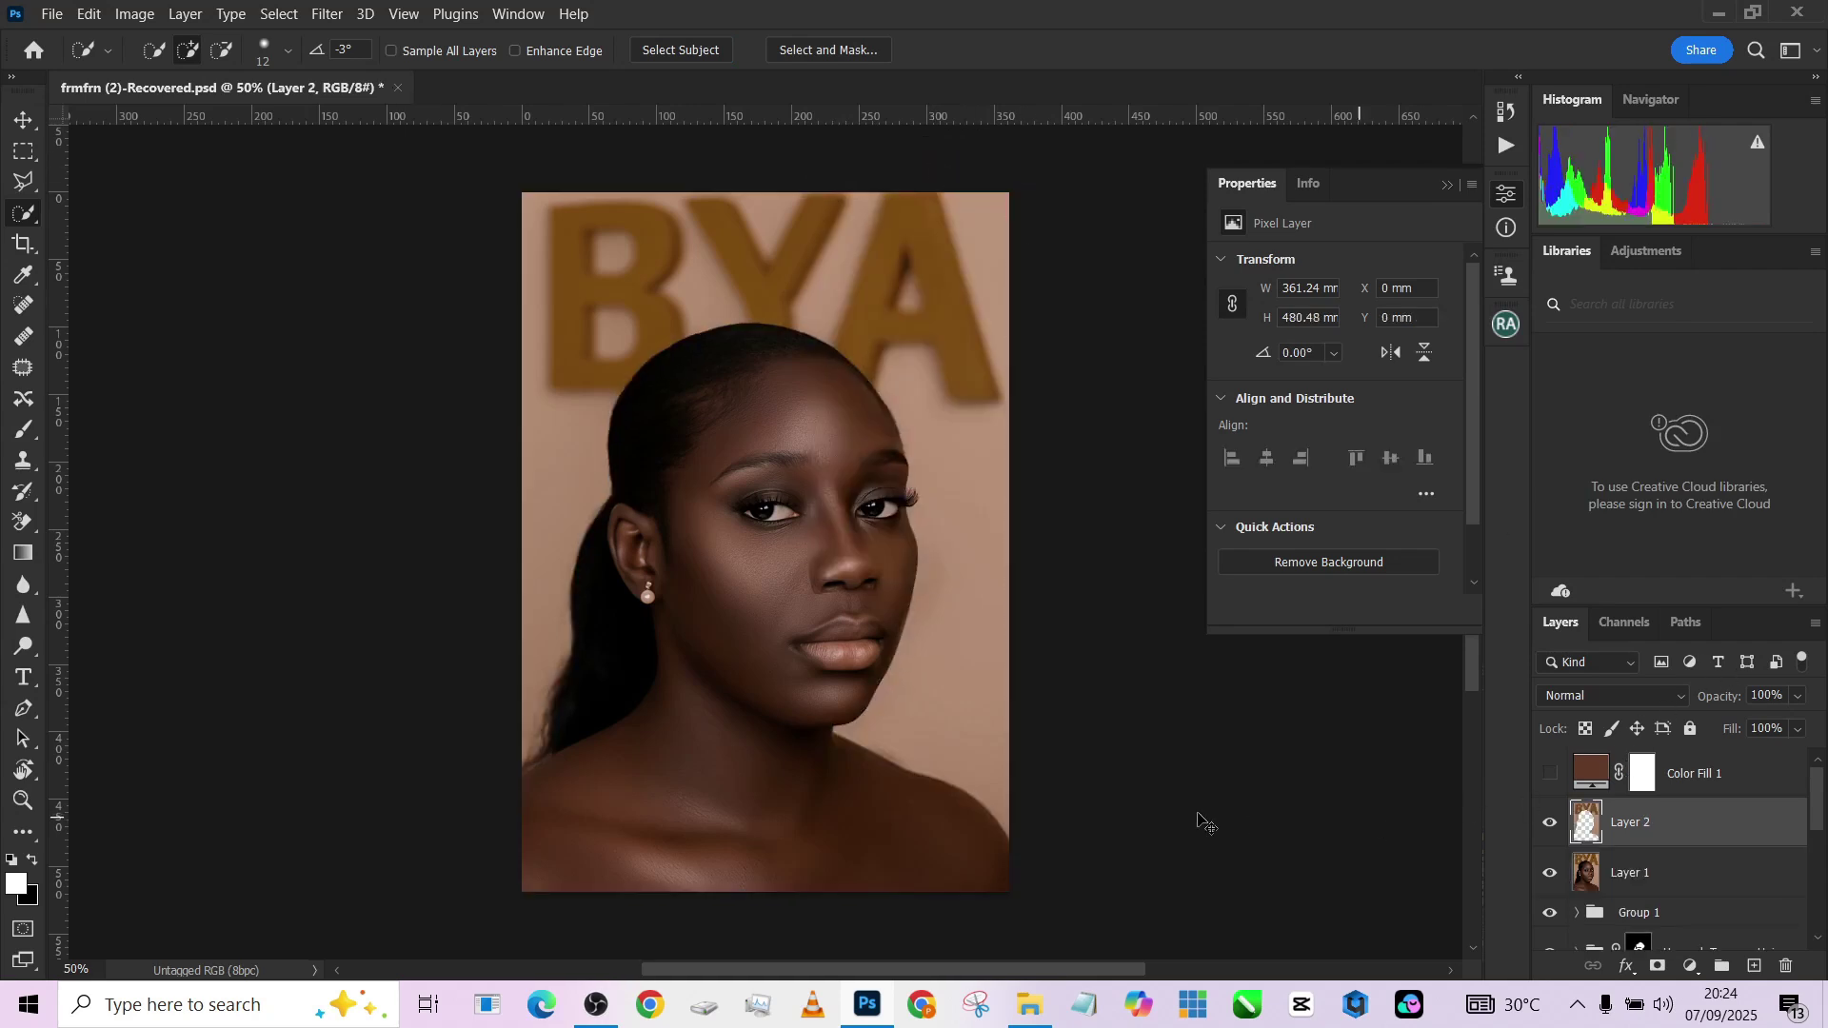
key("ctrl+z")
right_click(909, 631)
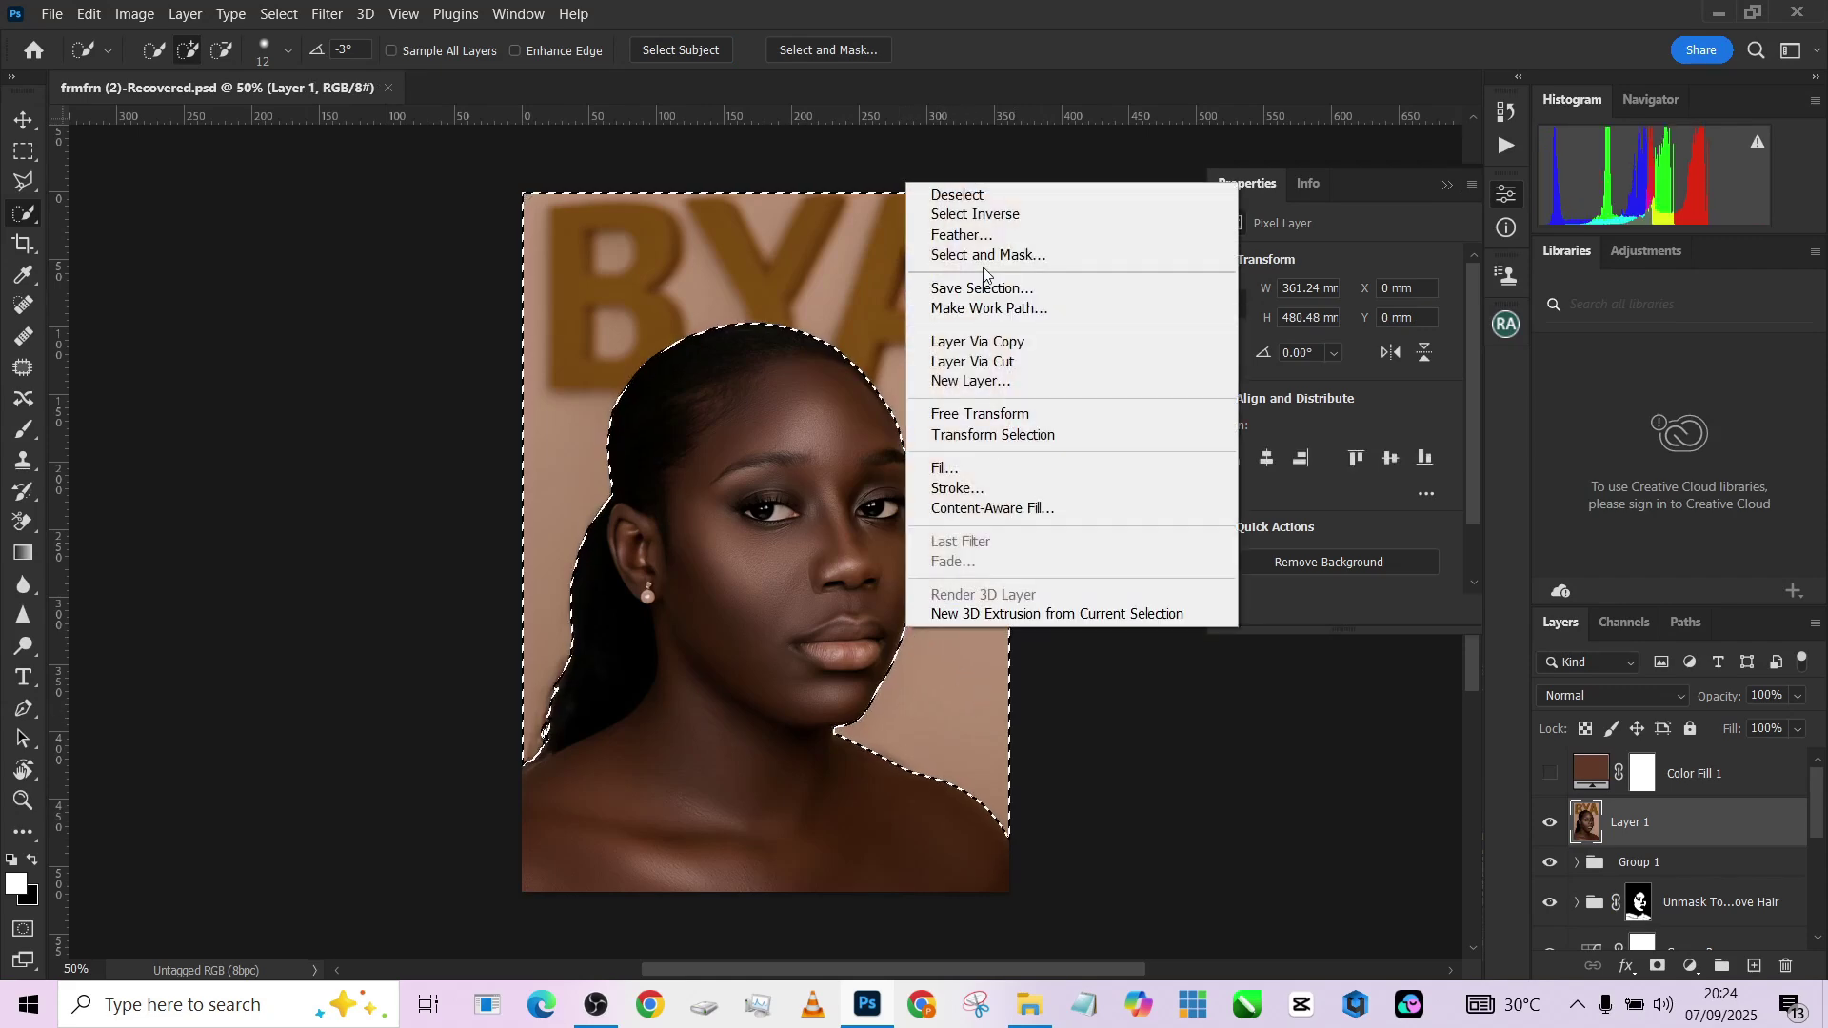
left_click(977, 213)
Copy the selected woman onto a new layer and add a white layer mask to it.
key("ctrl+j")
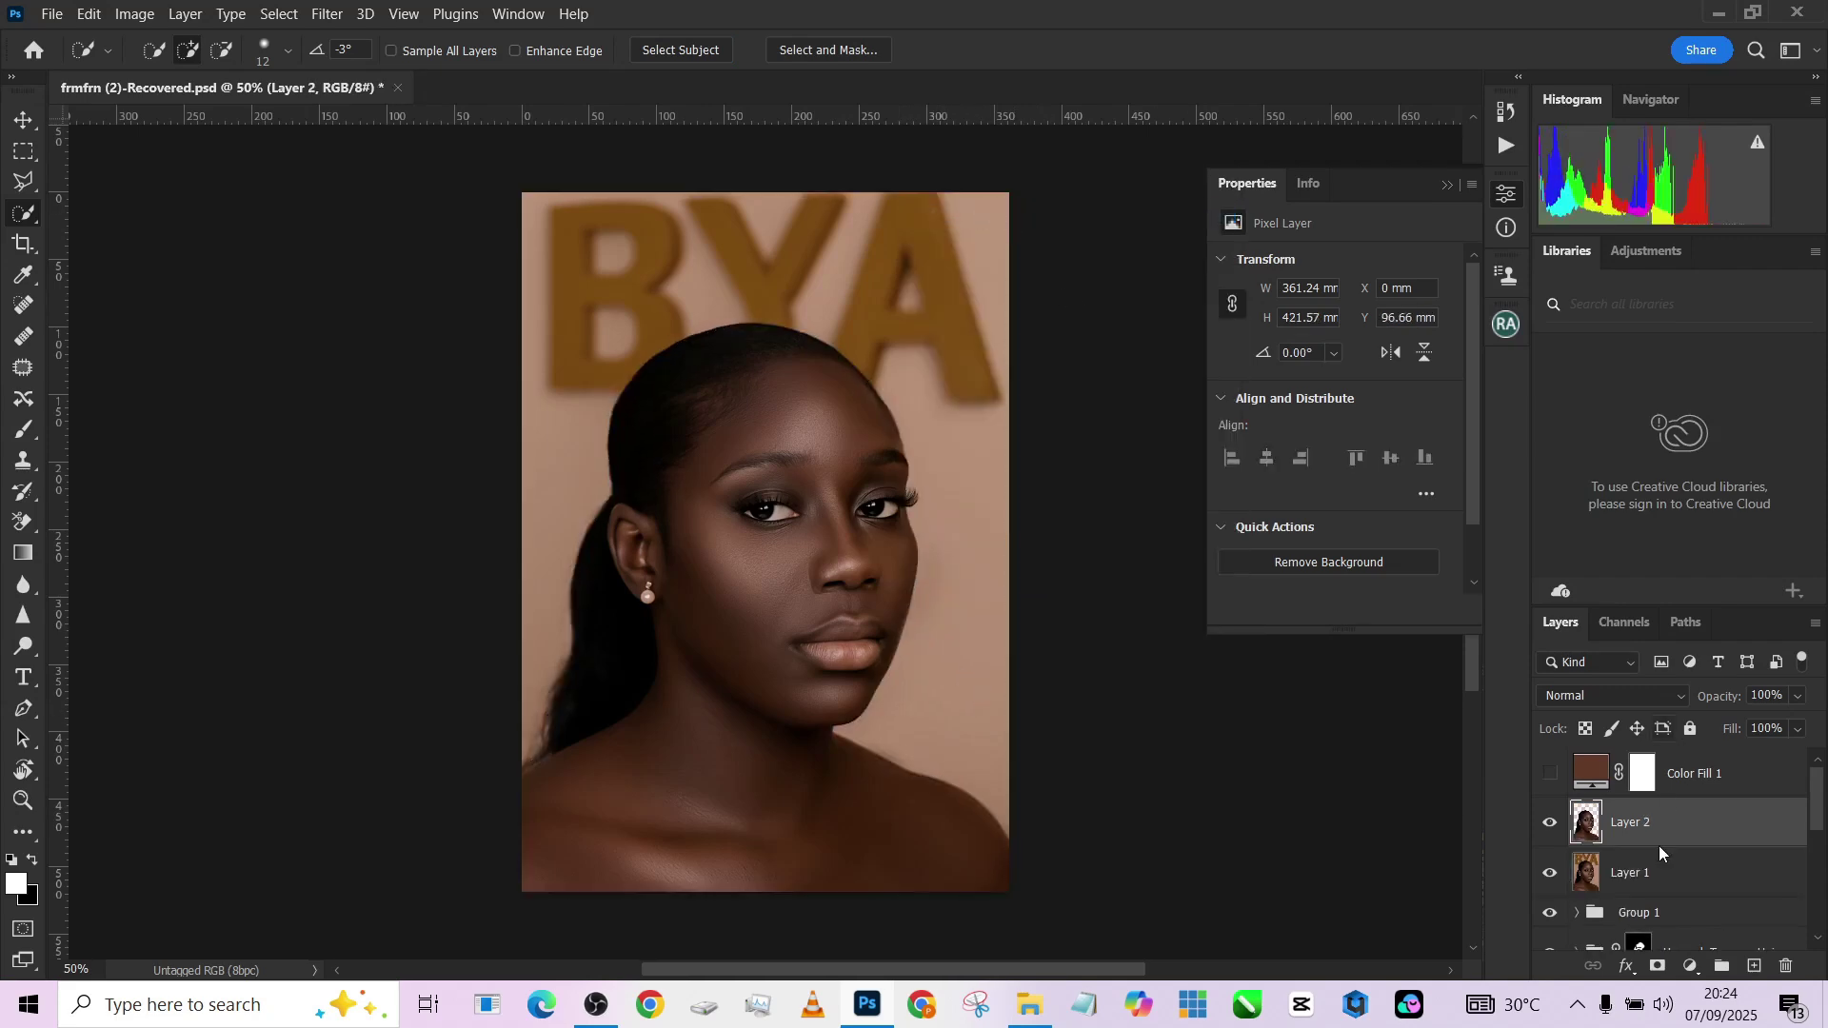
left_click(1659, 967)
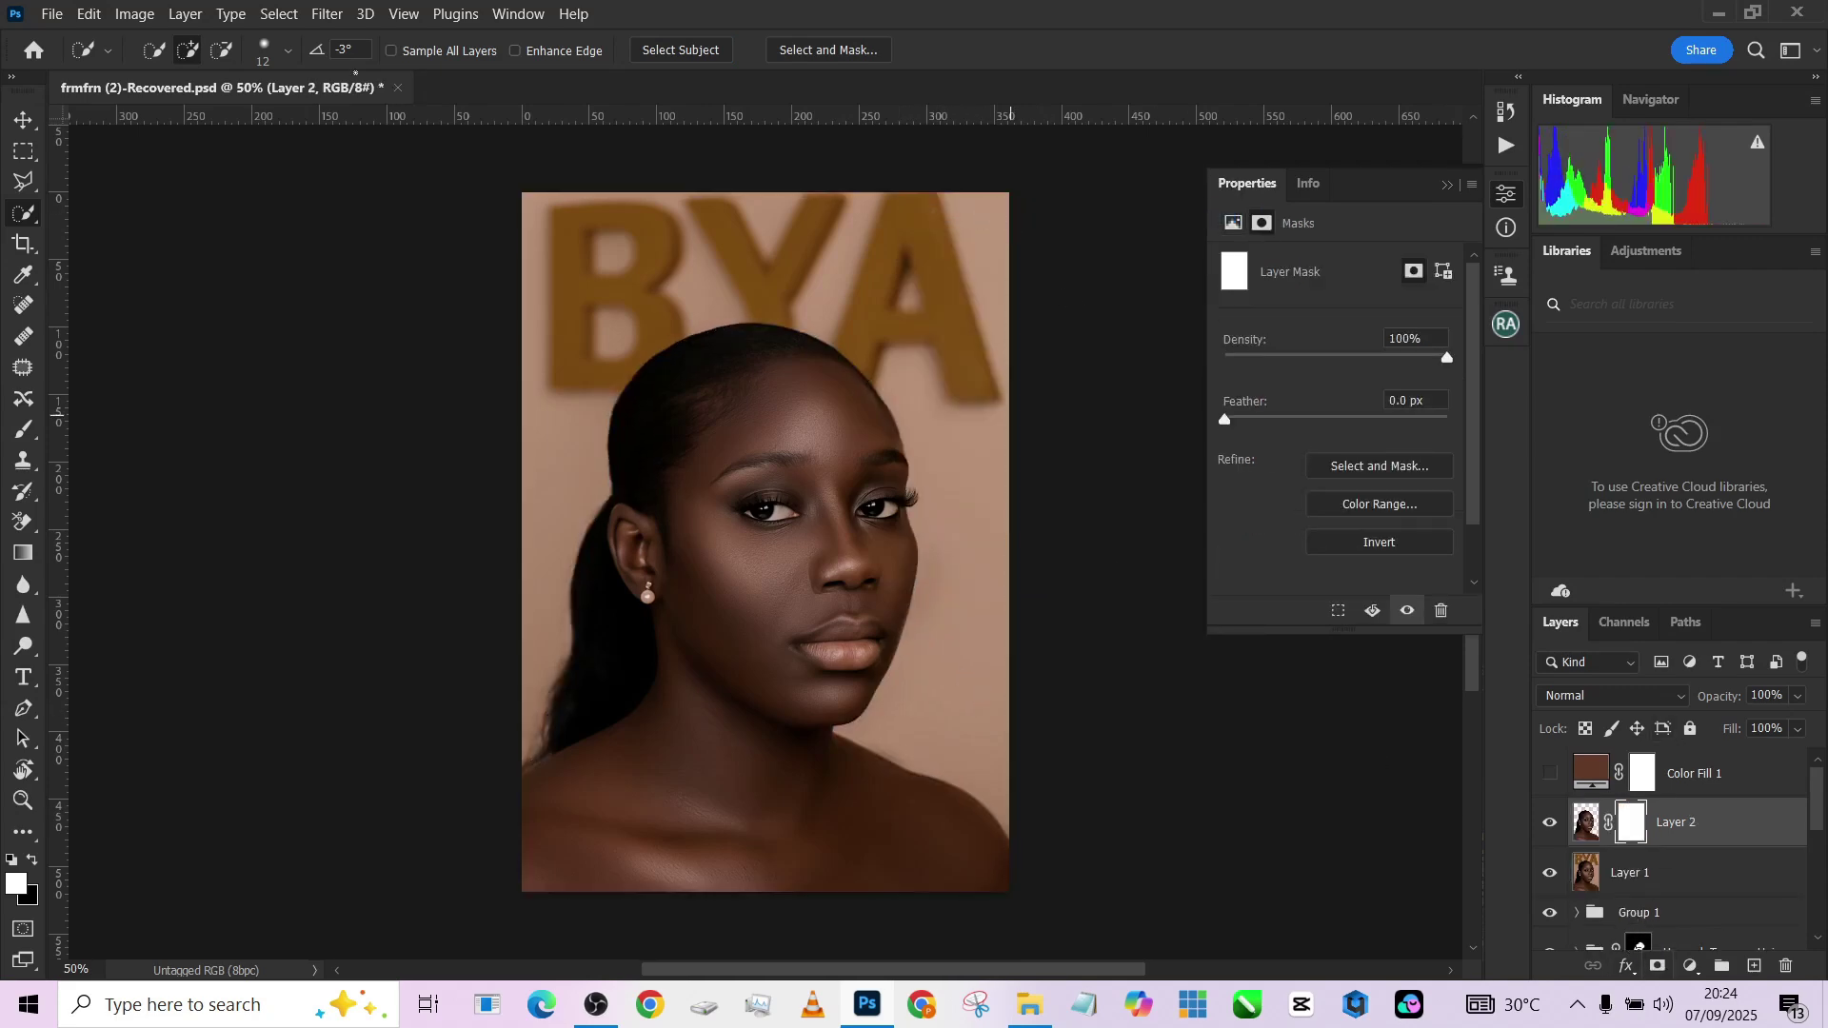
left_click(271, 14)
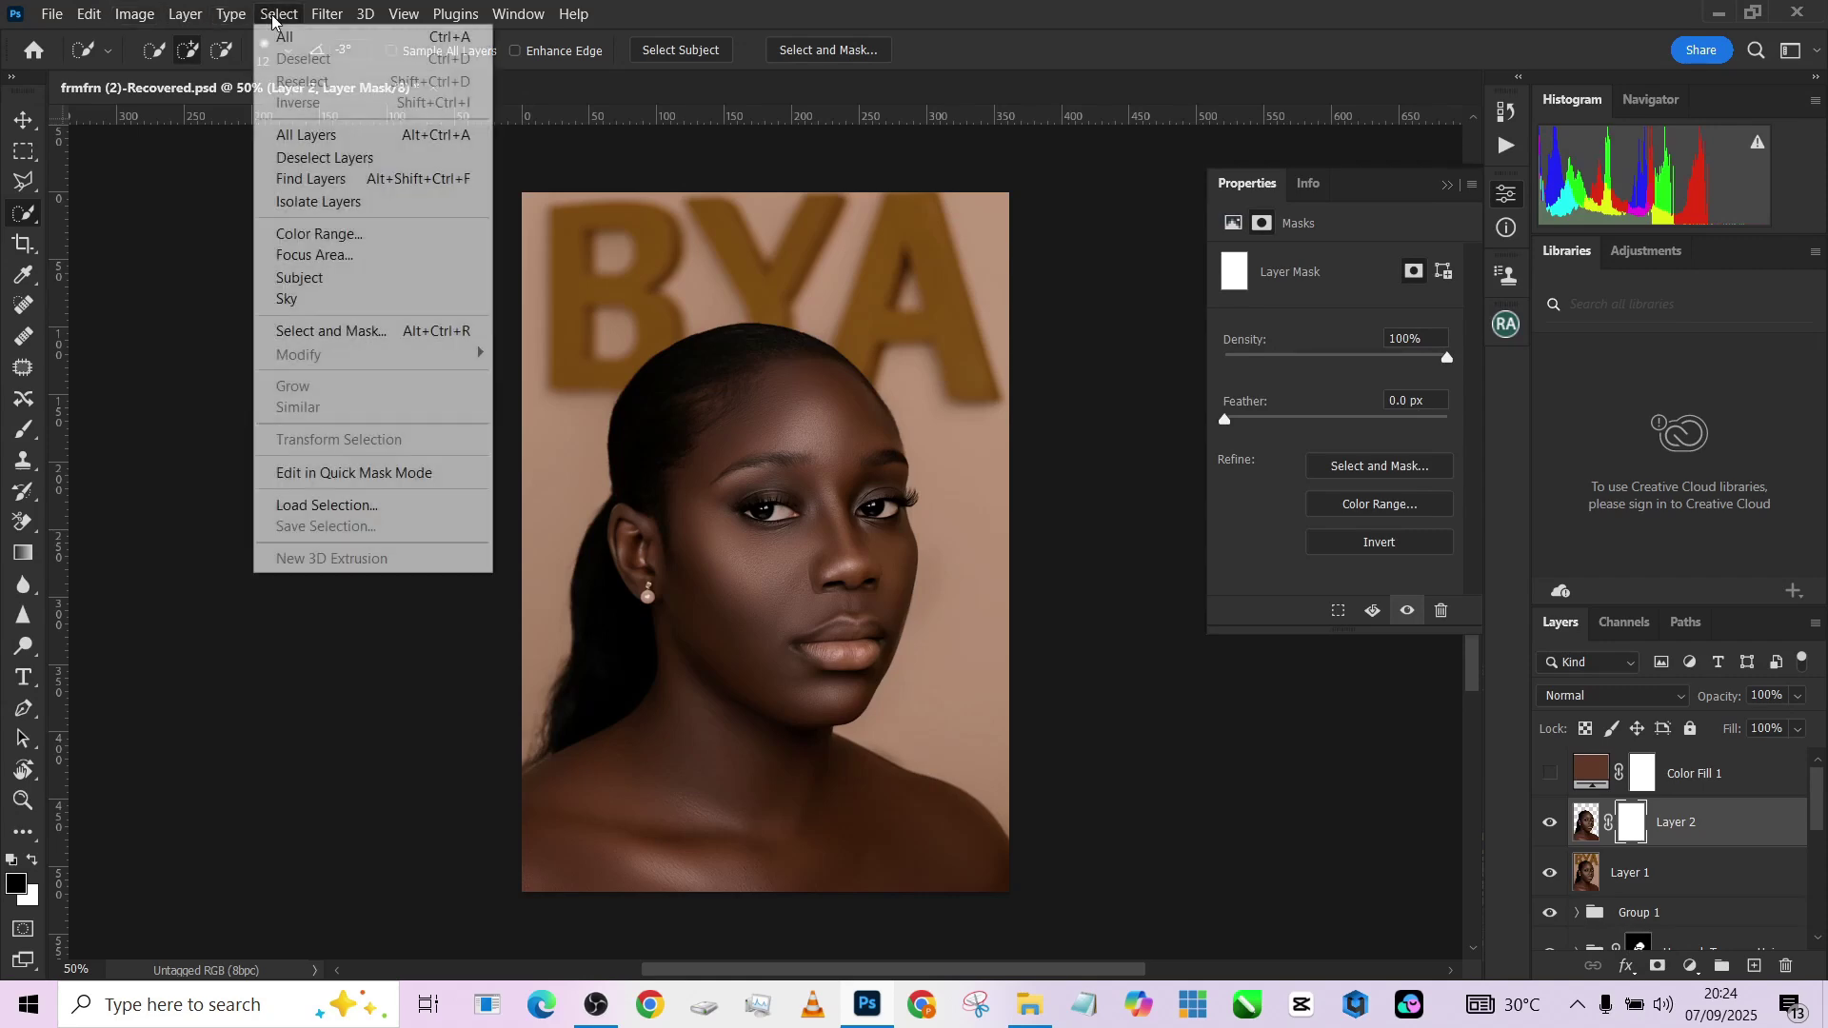
left_click(334, 236)
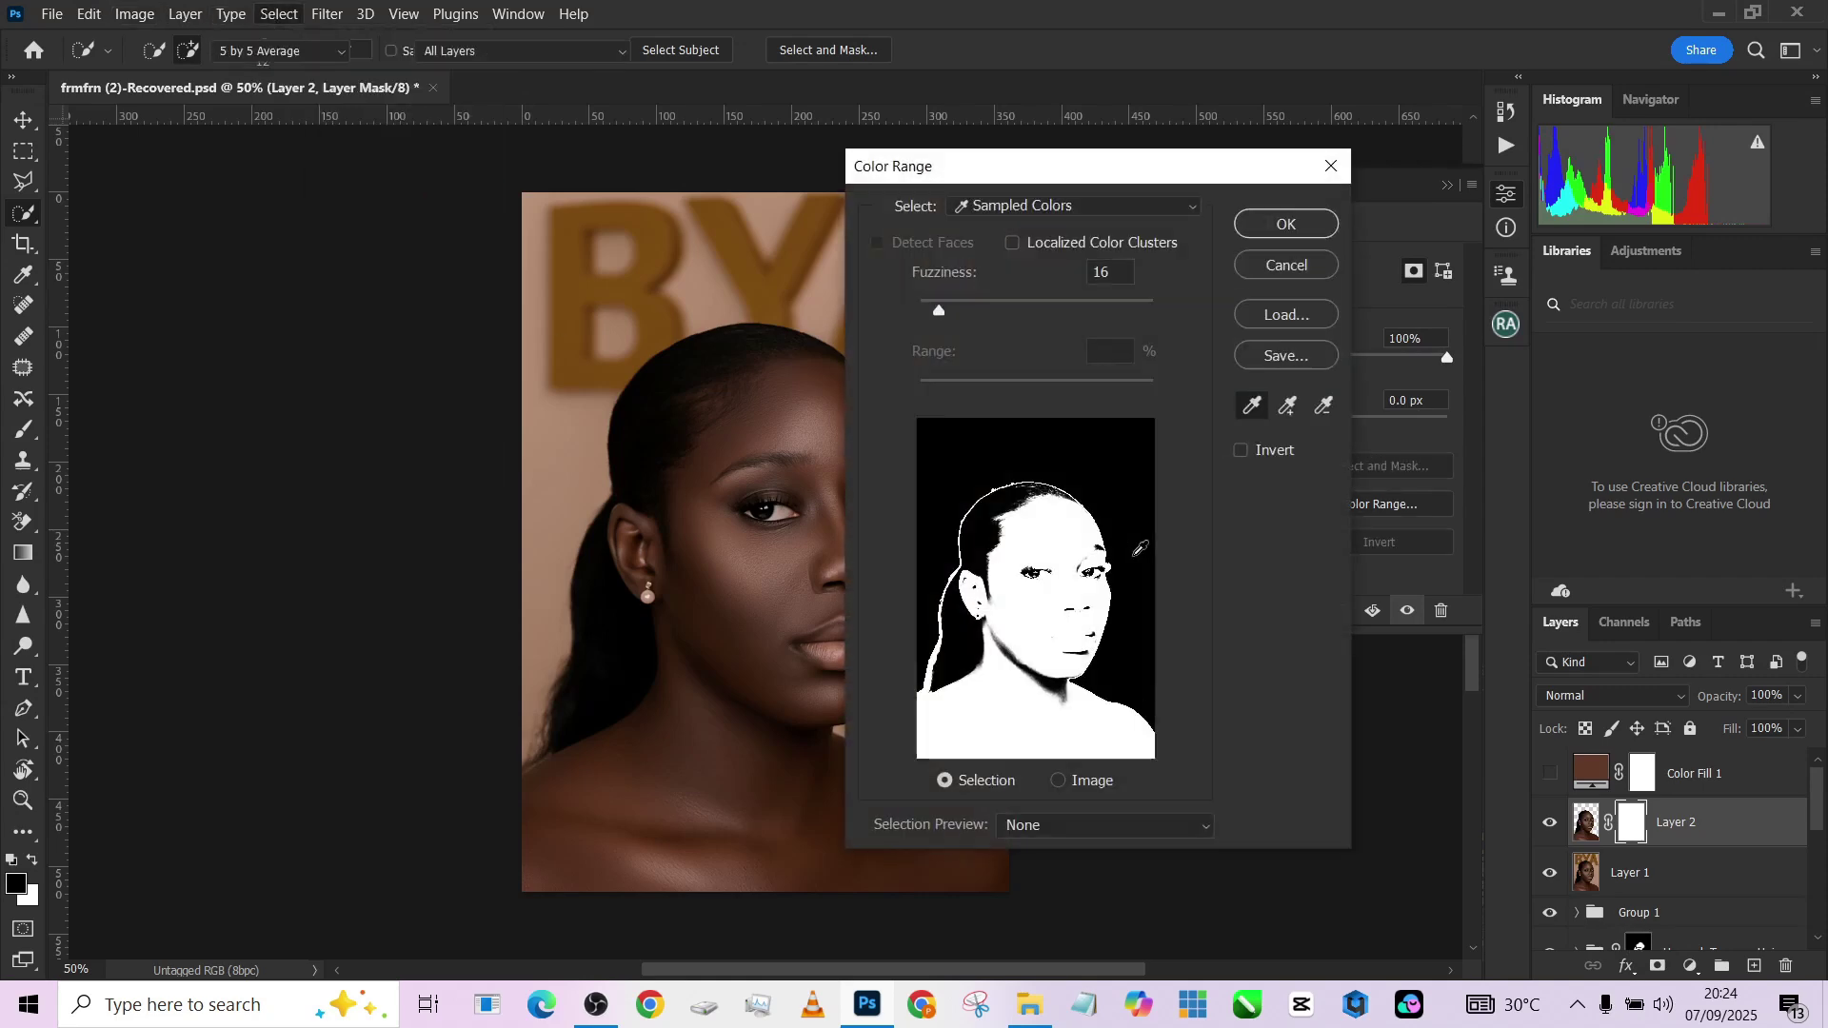
left_click(1320, 408)
left_click(962, 519)
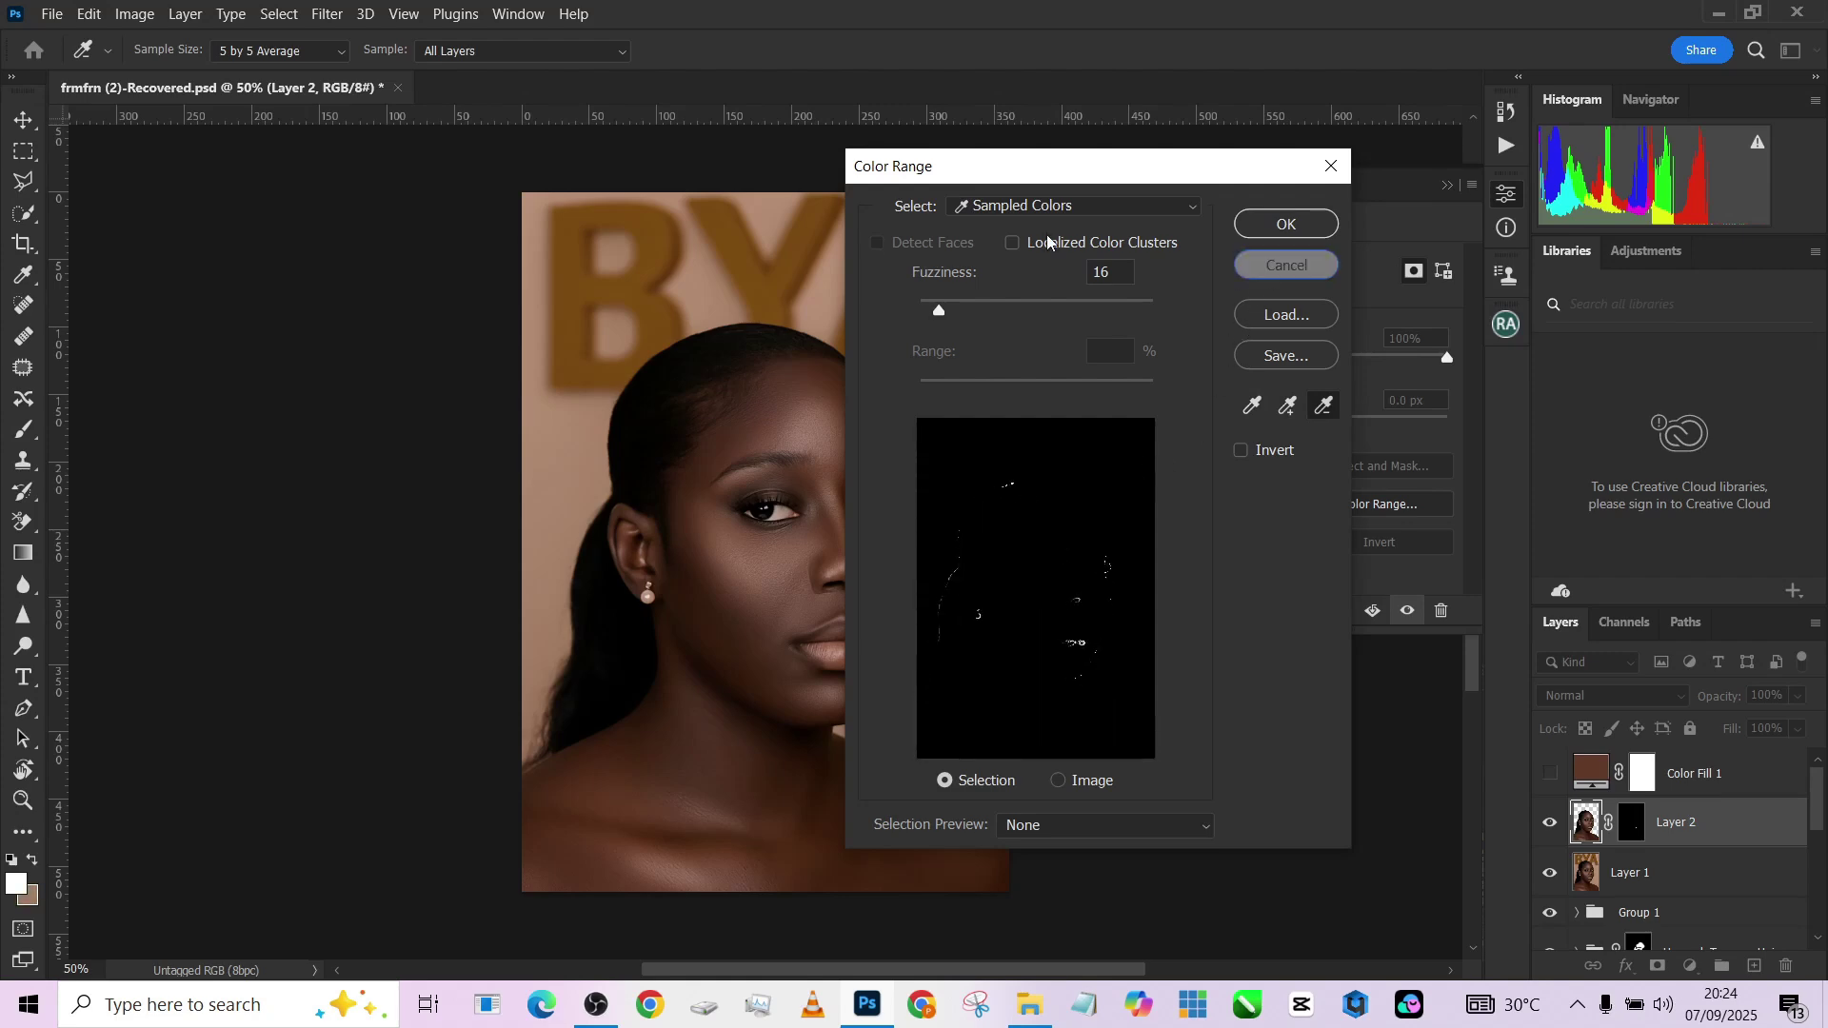
left_click(1286, 265)
Mask the cut-out layer to the skin tones with Color Range at fuzziness 16, adding the neck shadow below the chin.
left_click(327, 13)
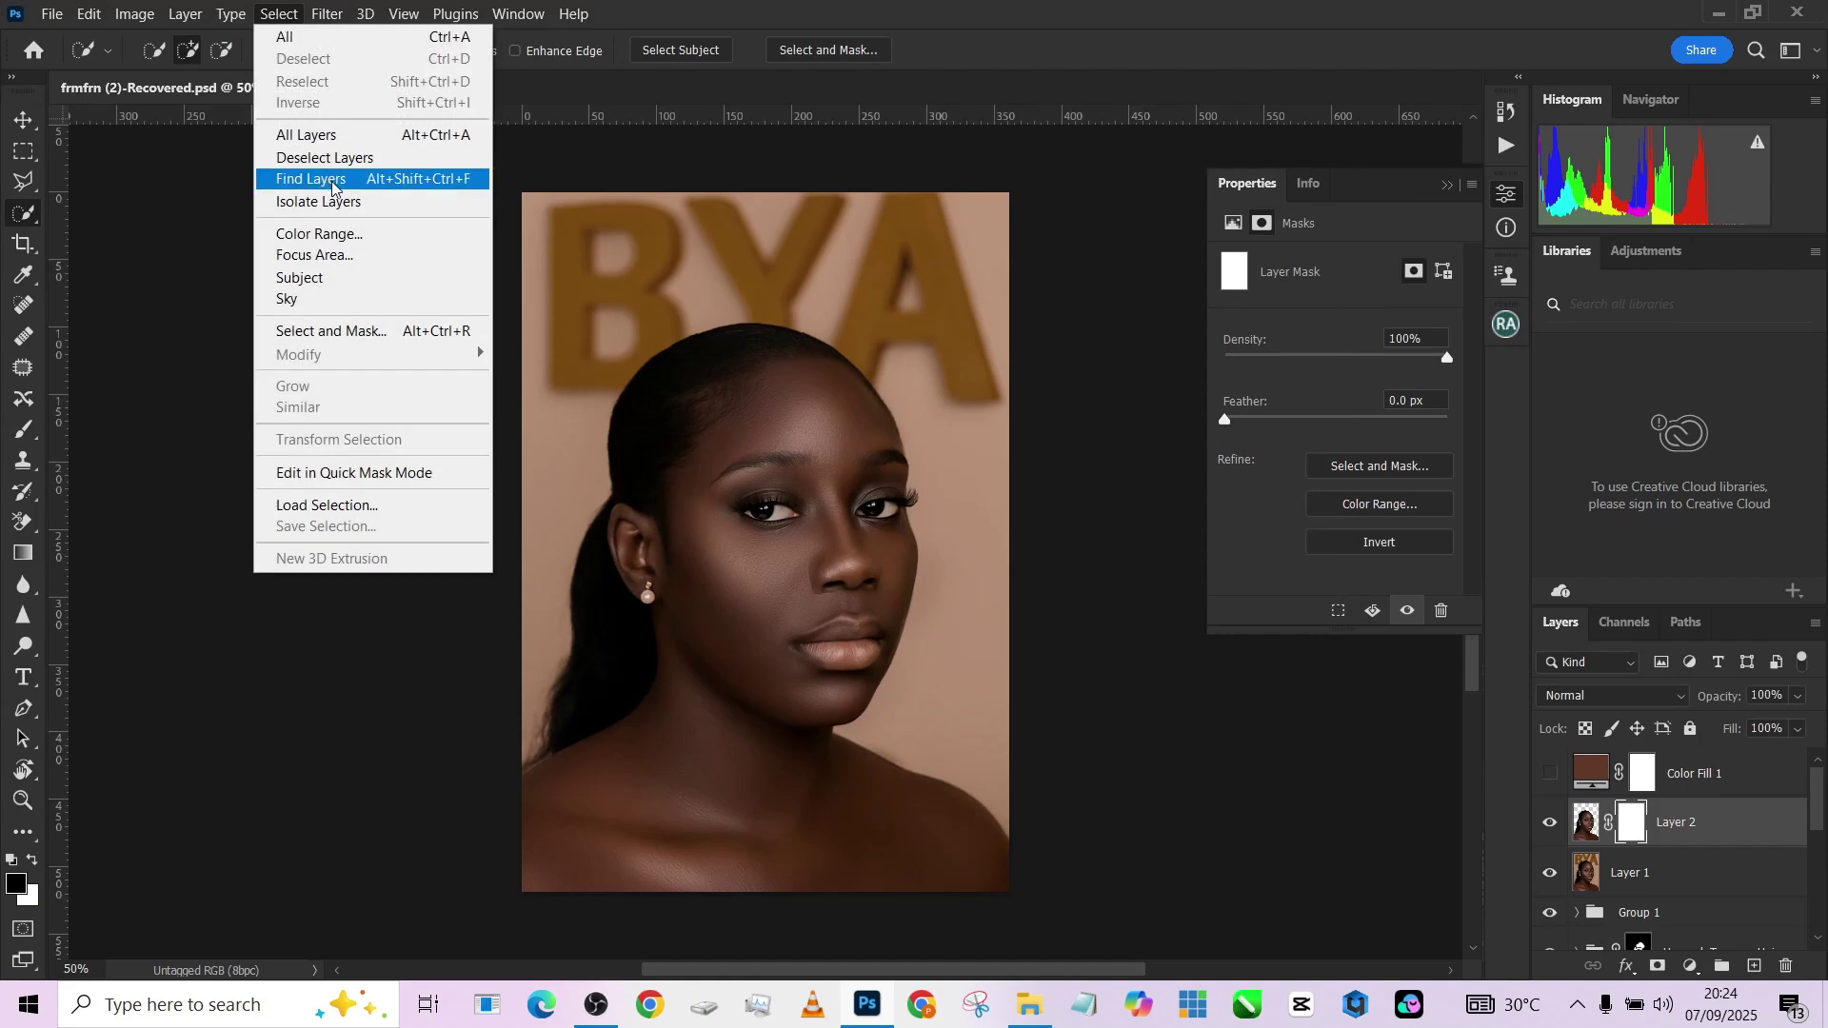
left_click(355, 235)
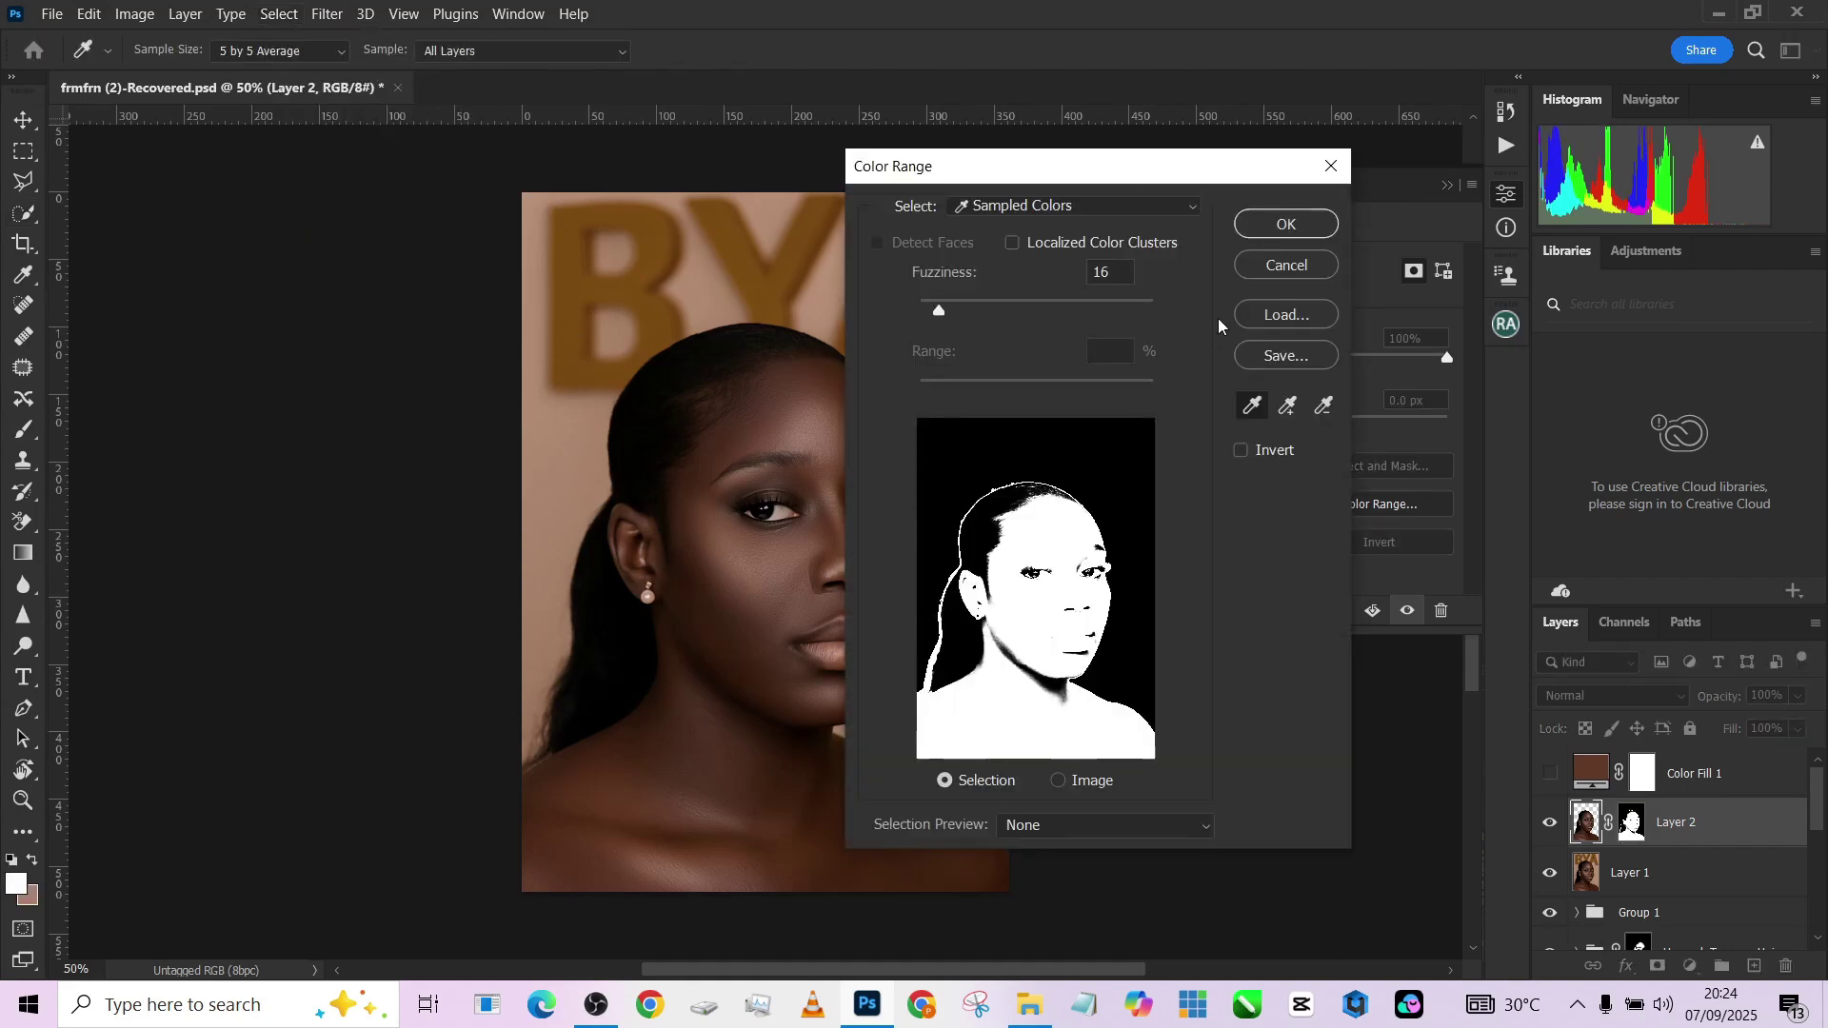
left_click(1060, 691)
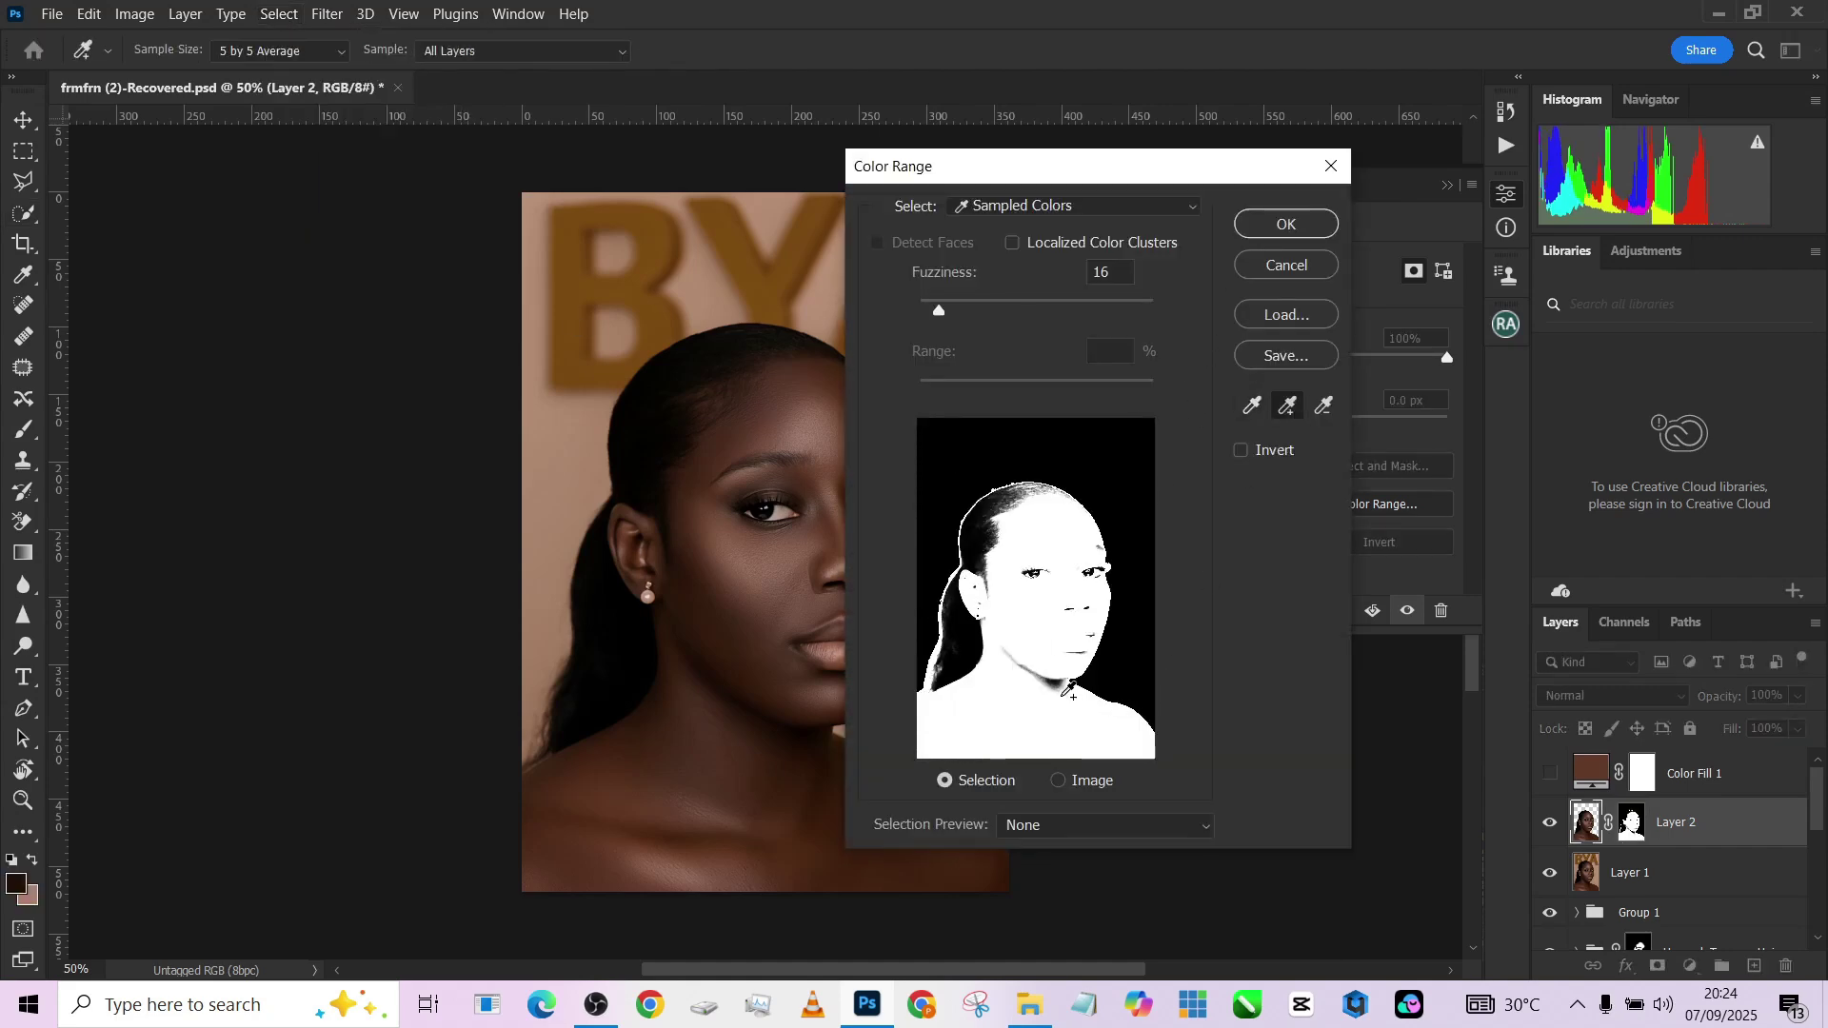
left_click(1286, 224)
Transfer the skin mask to the colour fill layer, discard the cut-out layer and show the fill.
left_click_drag(1632, 822, 1786, 965)
left_click(1551, 774)
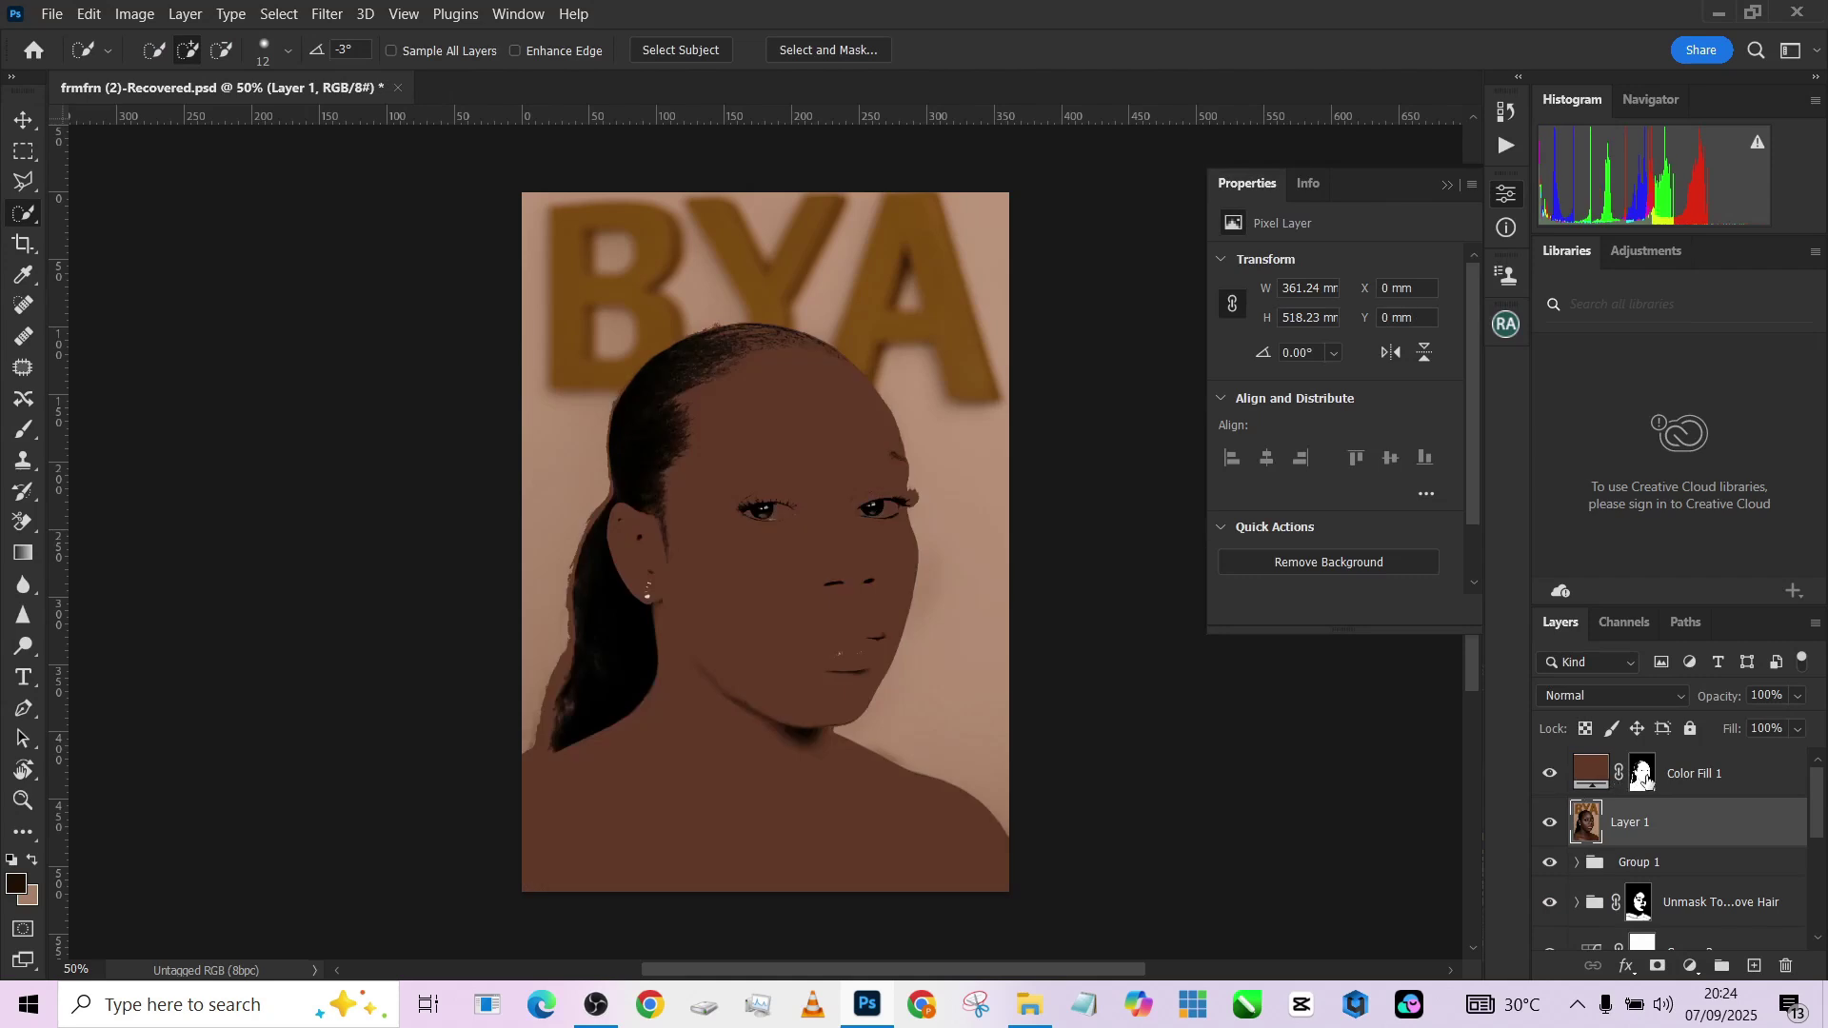
Paint black on the colour fill layer's mask to remove the brown fringe along the outer edge of the hair.
left_click(1642, 773)
key("b")
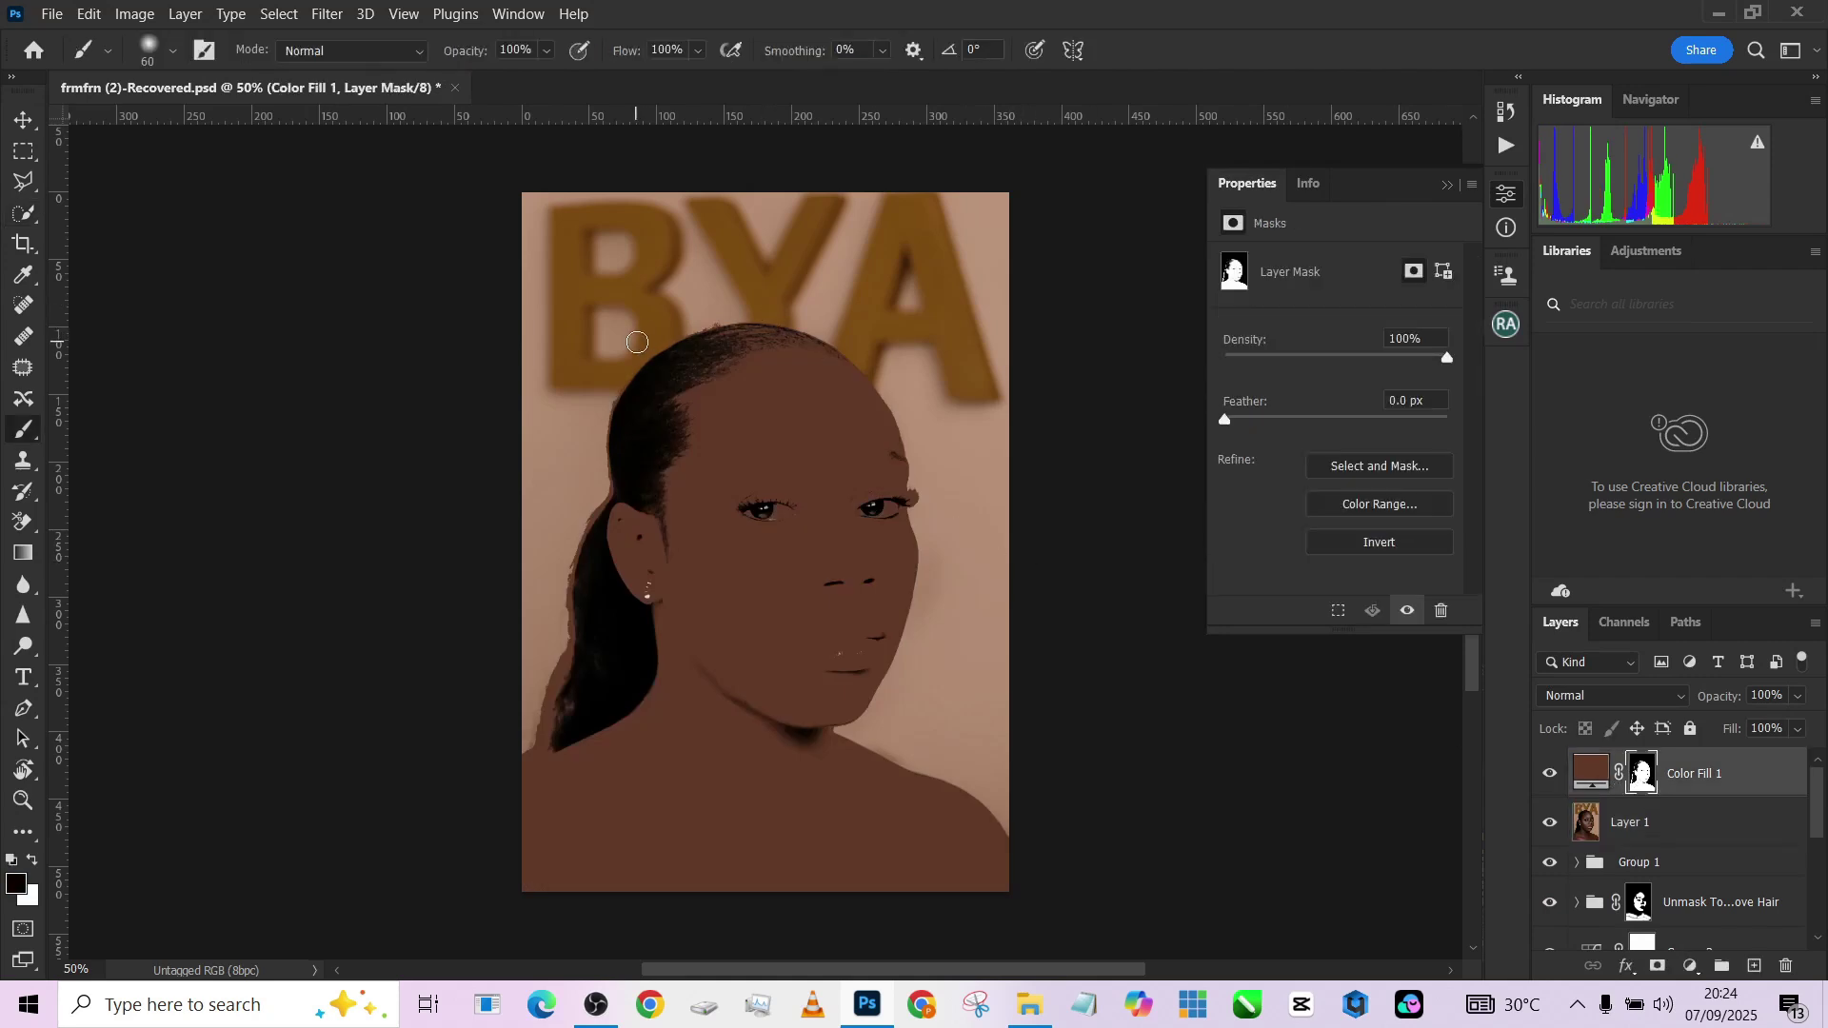
mouse_move(652, 357)
left_mouse_down()
mouse_move(675, 317)
mouse_move(633, 349)
mouse_move(595, 443)
mouse_move(551, 719)
mouse_move(510, 752)
mouse_move(563, 690)
mouse_move(597, 476)
mouse_move(662, 347)
mouse_move(737, 316)
mouse_move(881, 334)
left_mouse_up()
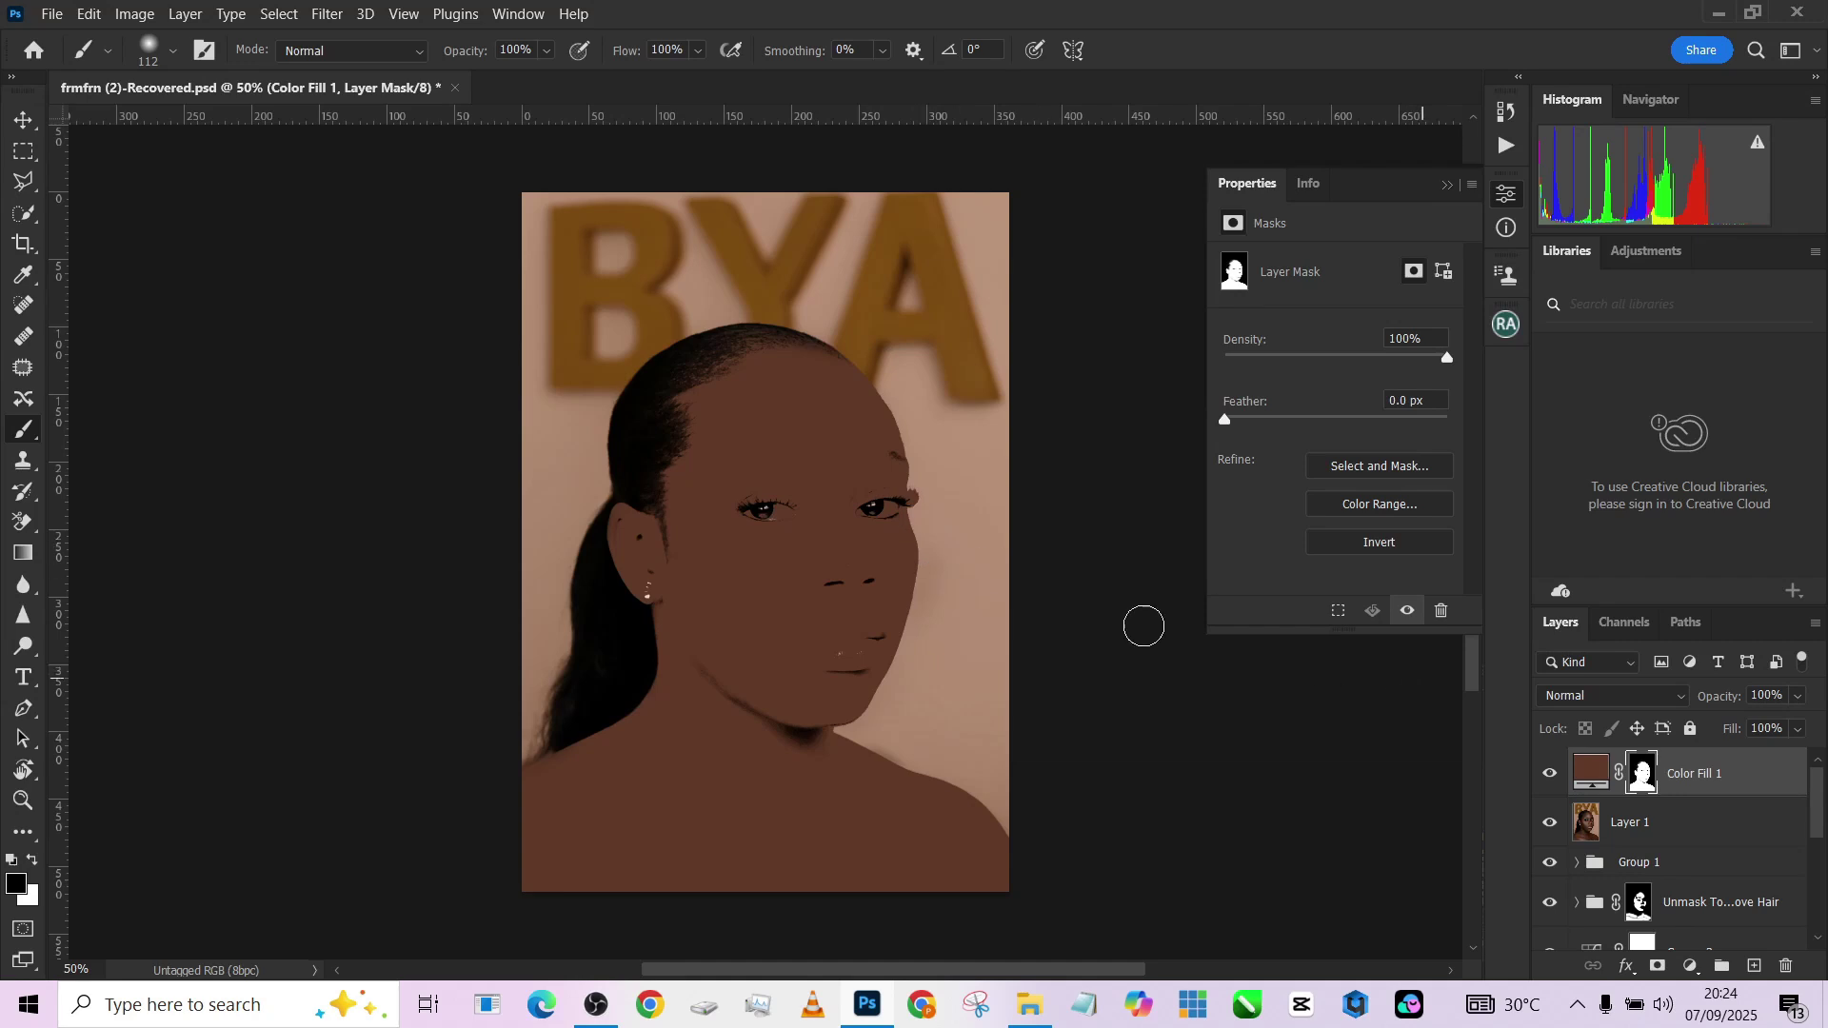
Paint the brown fill off both eyes on the colour fill layer's mask with a smaller brush.
scroll(728, 481, "up", 5)
right_click(831, 555, "alt")
mouse_move(831, 554)
left_mouse_down()
mouse_move(778, 556)
mouse_move(916, 567)
left_mouse_up()
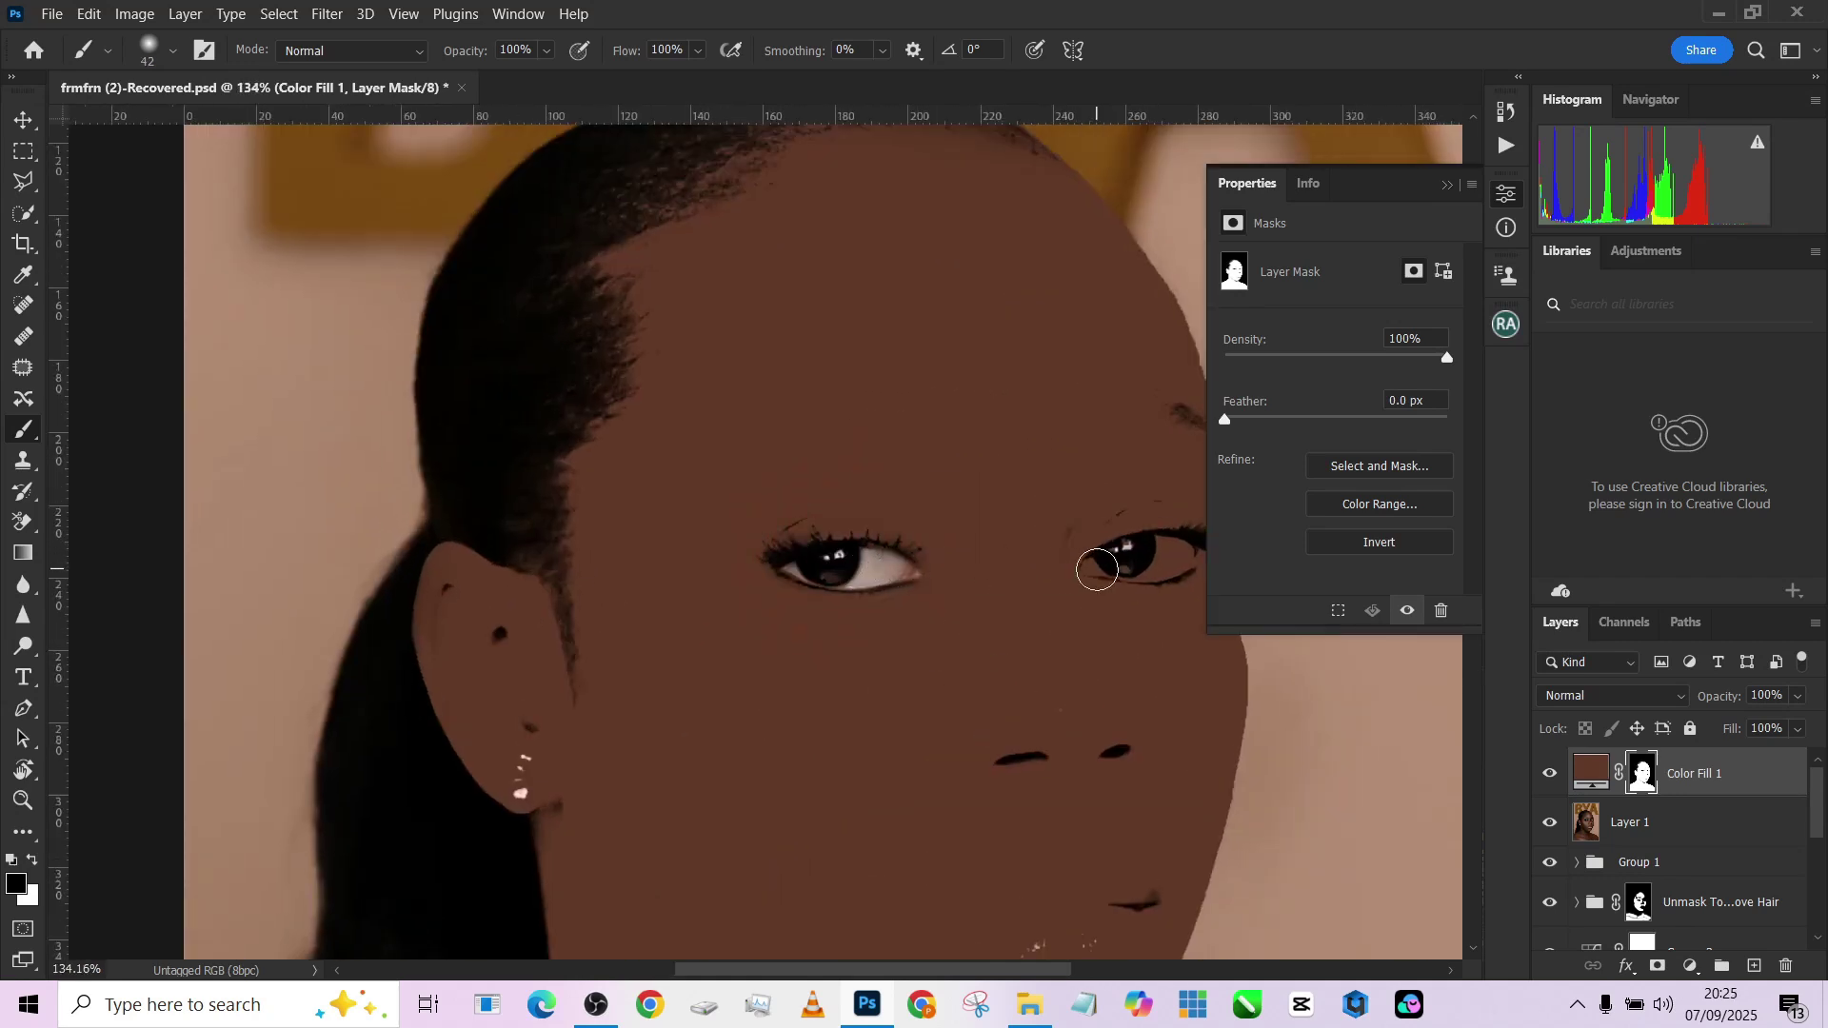
mouse_move(1095, 560)
left_mouse_down()
mouse_move(1185, 559)
mouse_move(1167, 553)
left_mouse_up()
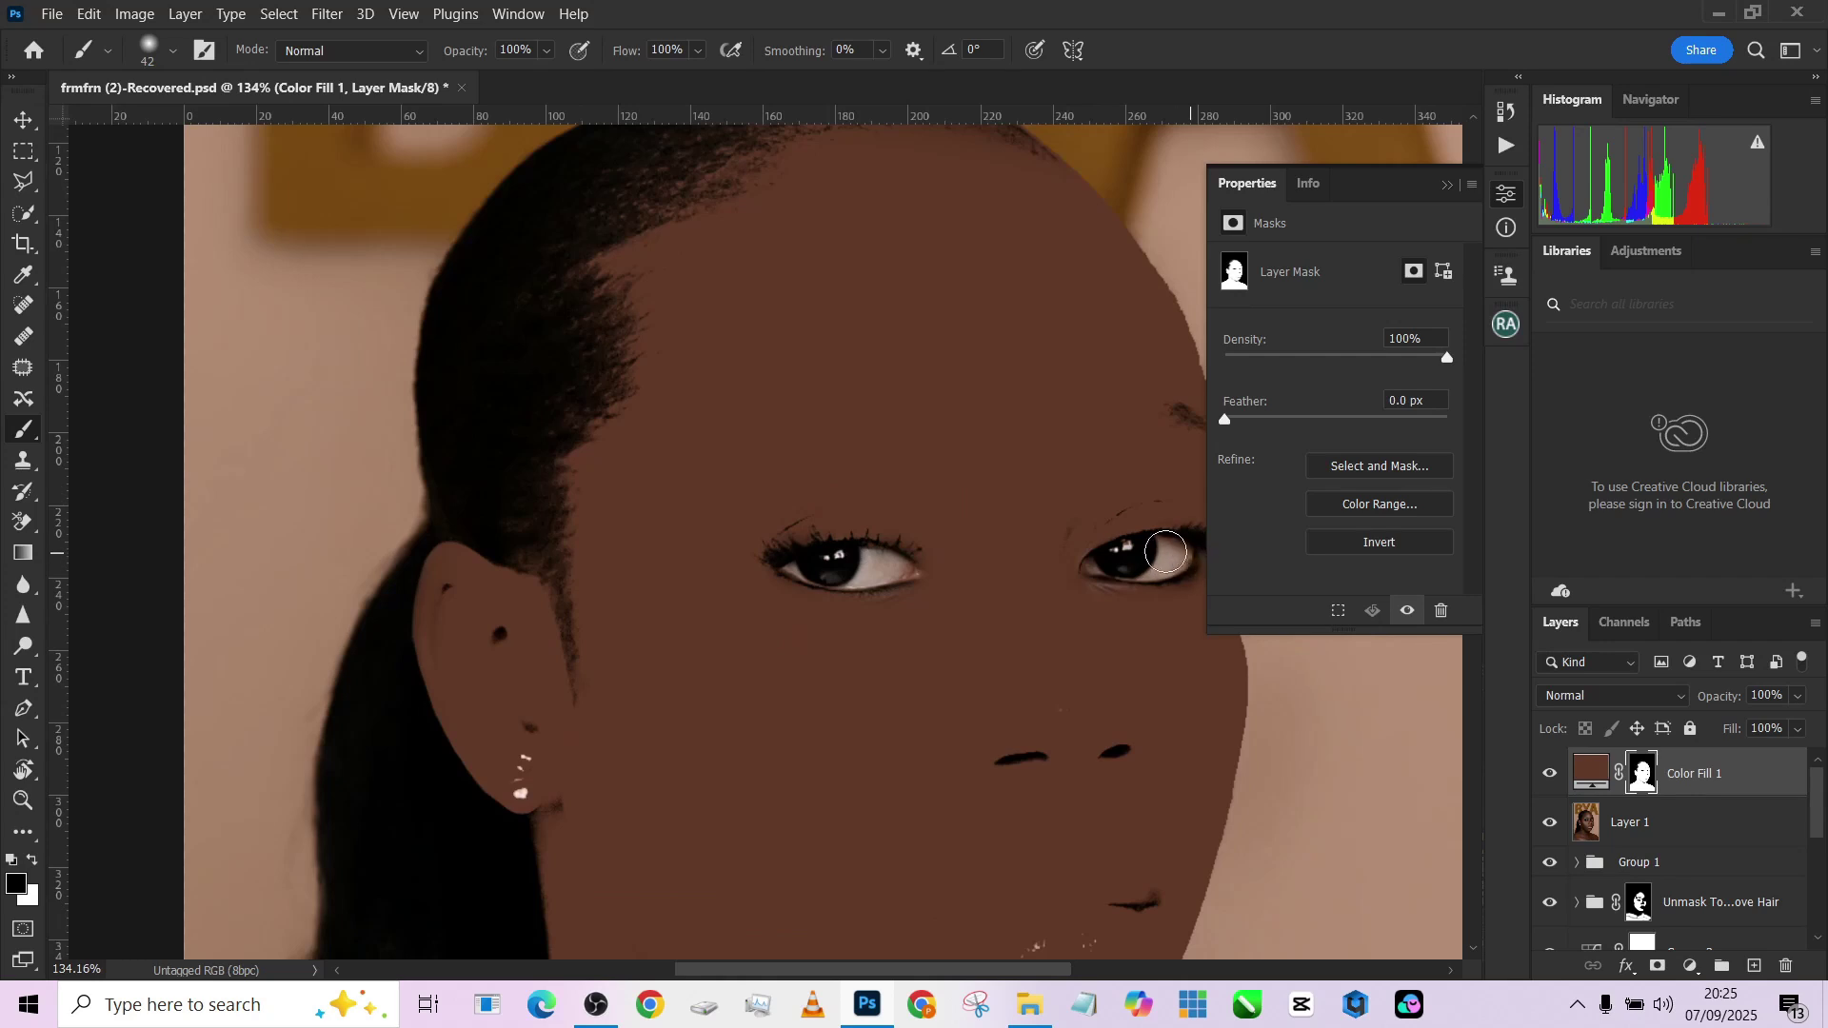
Try the Soft Light blend mode on the colour fill layer and check the whole portrait.
left_click(1652, 703)
left_click(1571, 696)
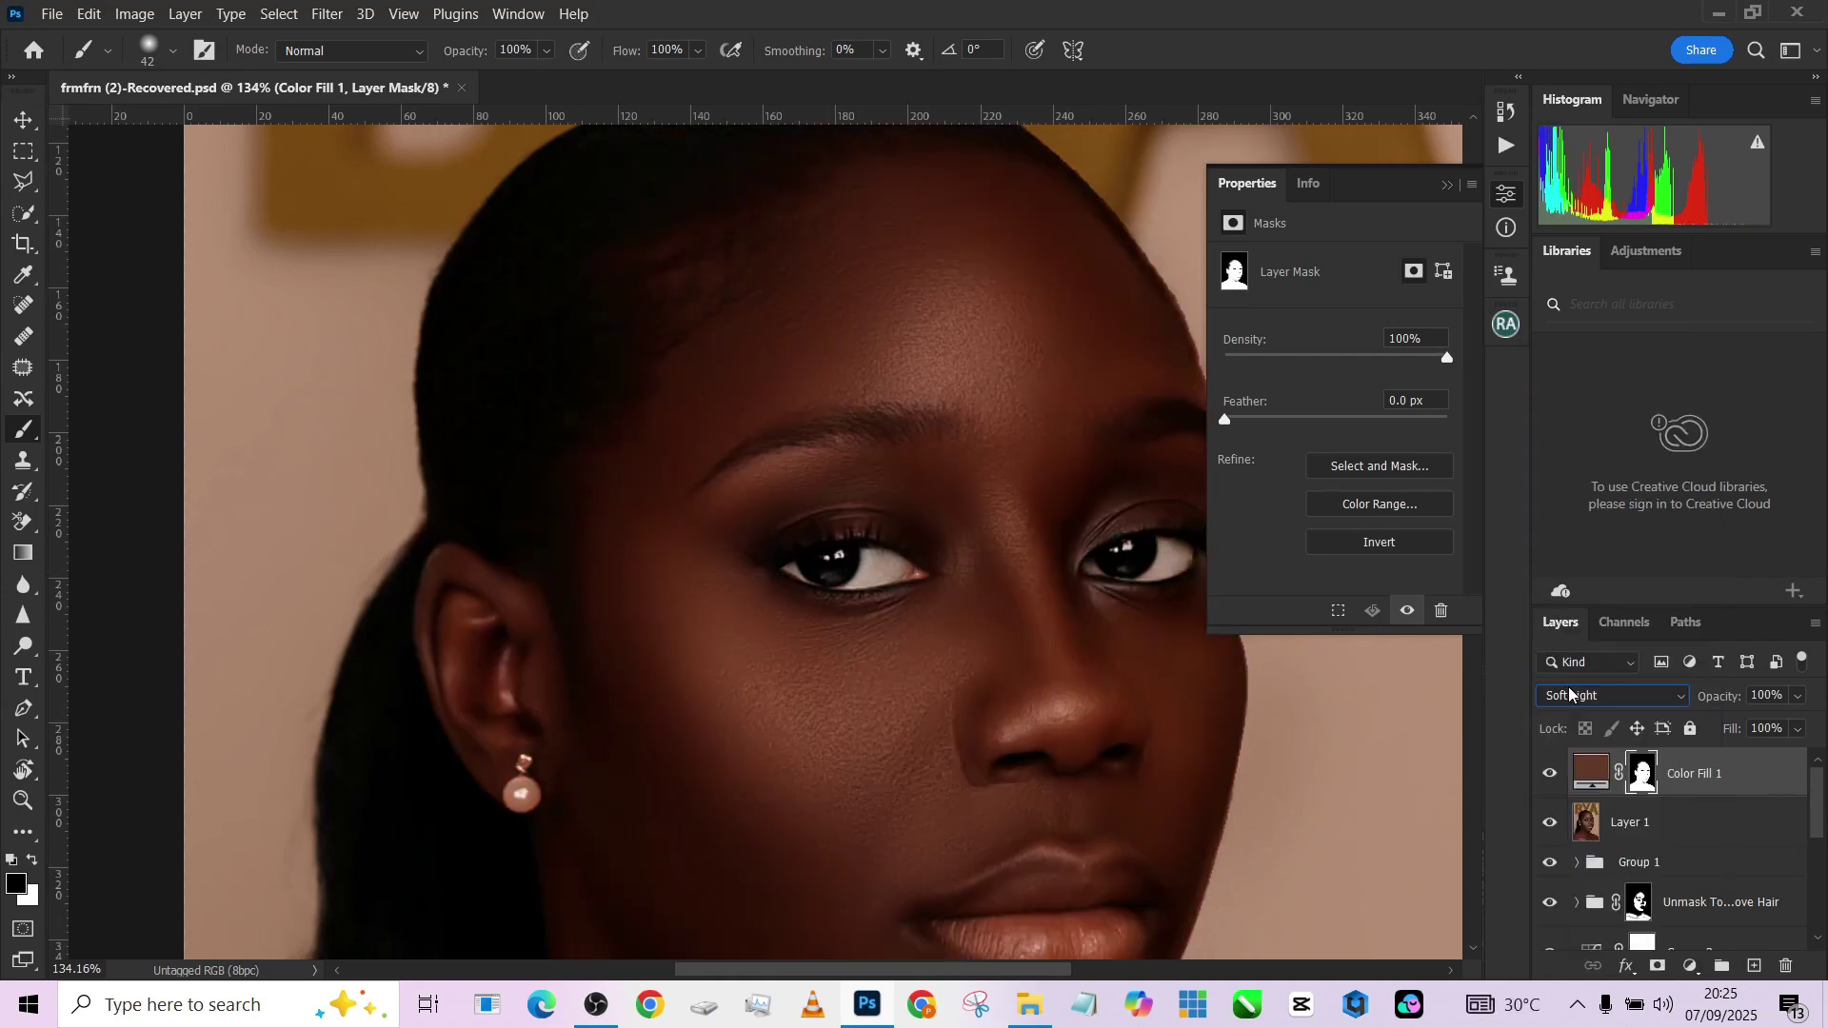
scroll(583, 566, "down", 3)
scroll(583, 566, "down", 2)
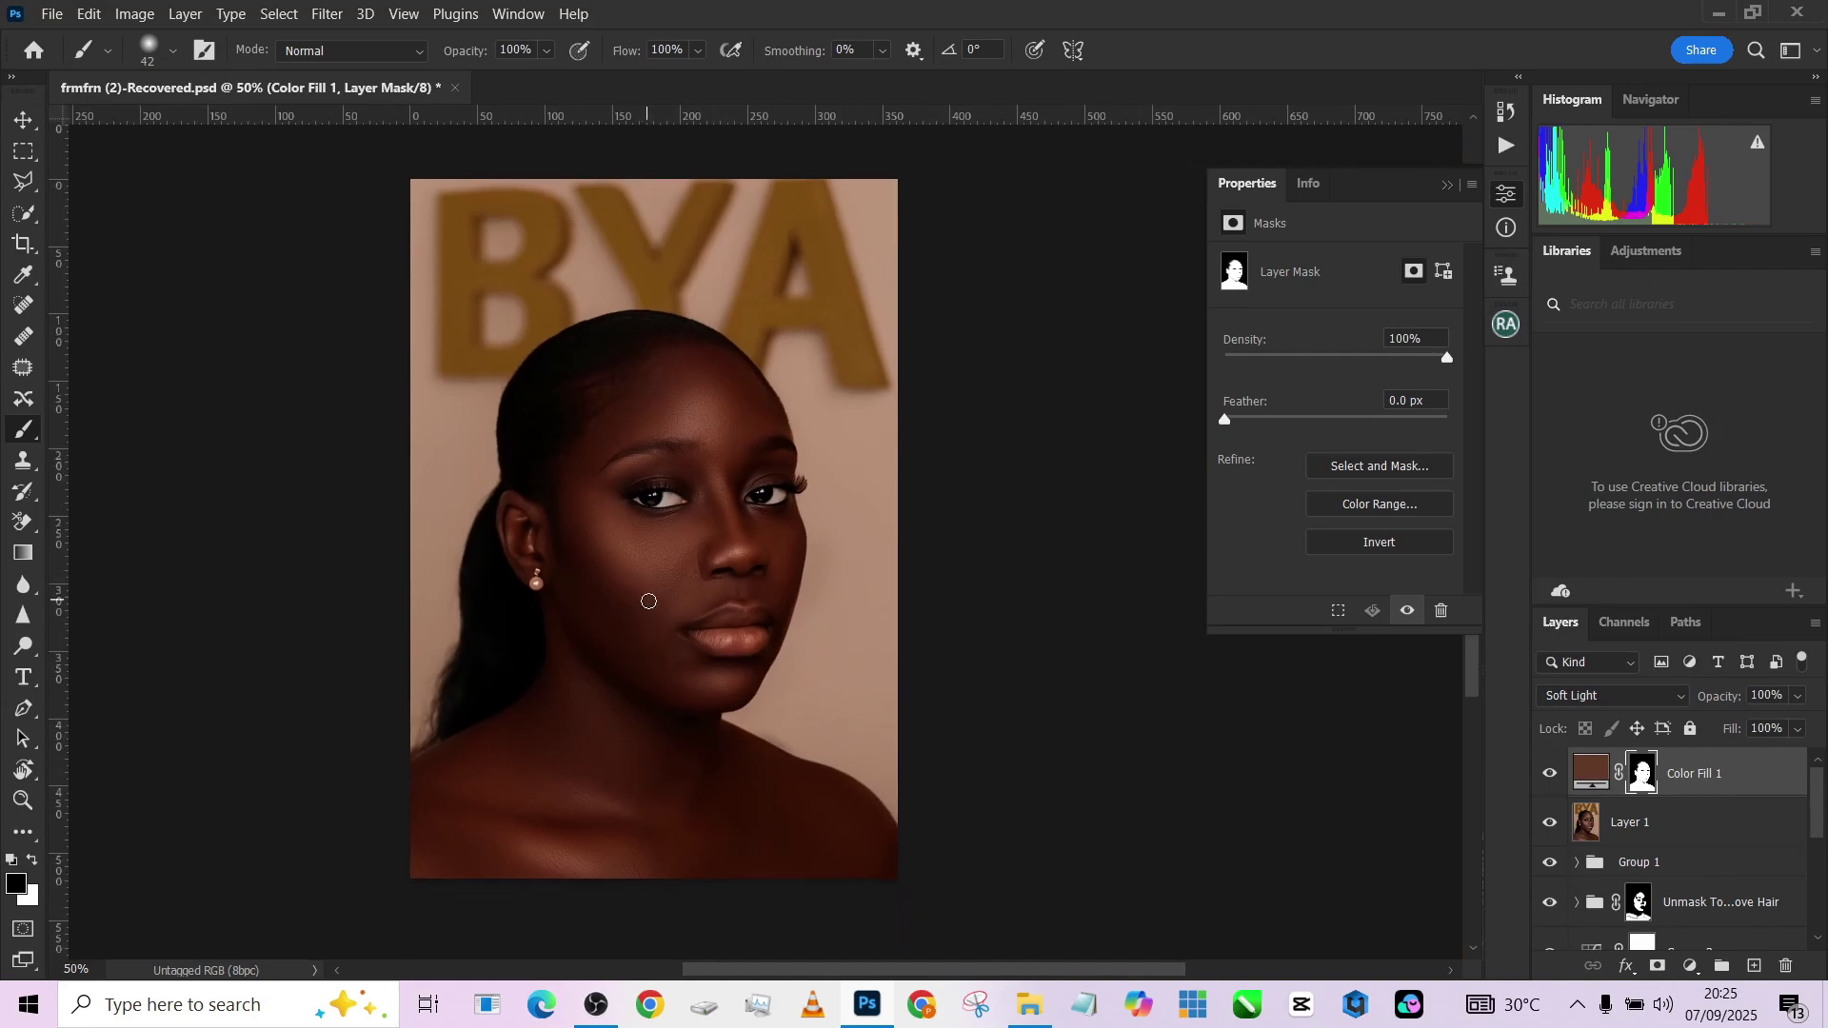
Set the colour fill layer's blend mode to Color and its fill to 53%, and compare the portrait with and without it.
left_click(1642, 696)
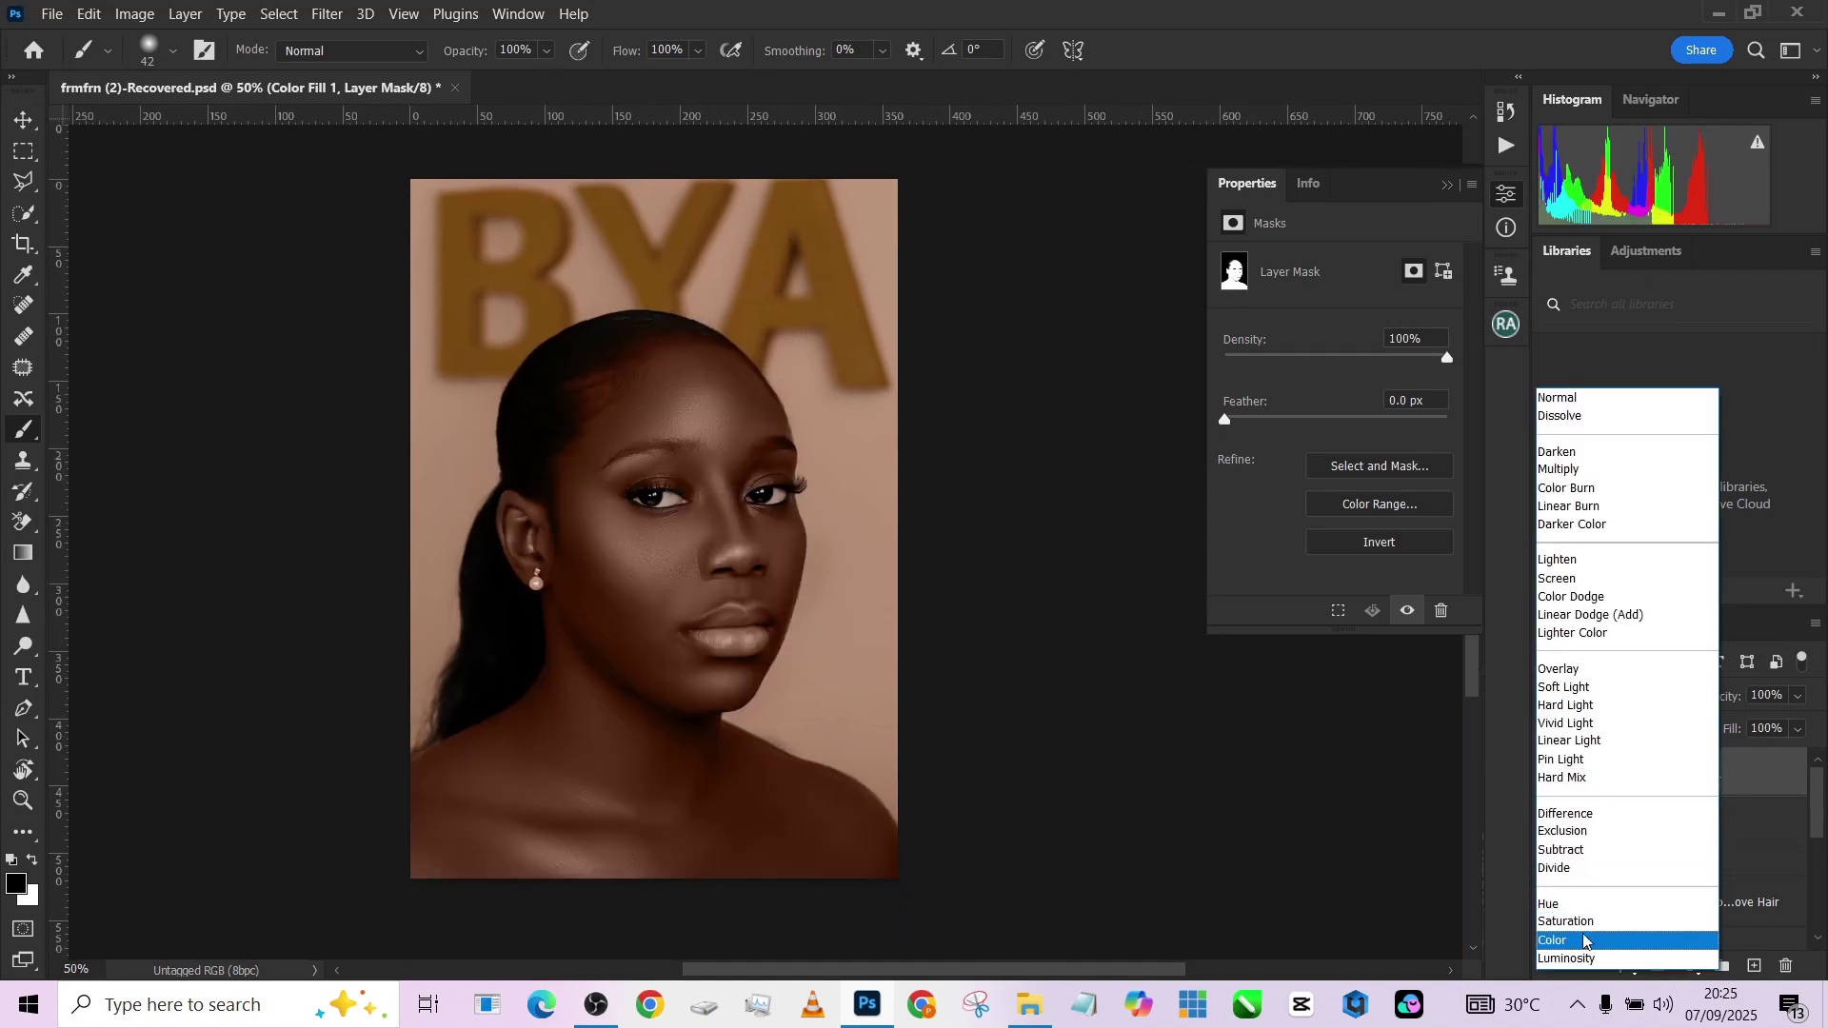
left_click(1585, 942)
left_click(1808, 731)
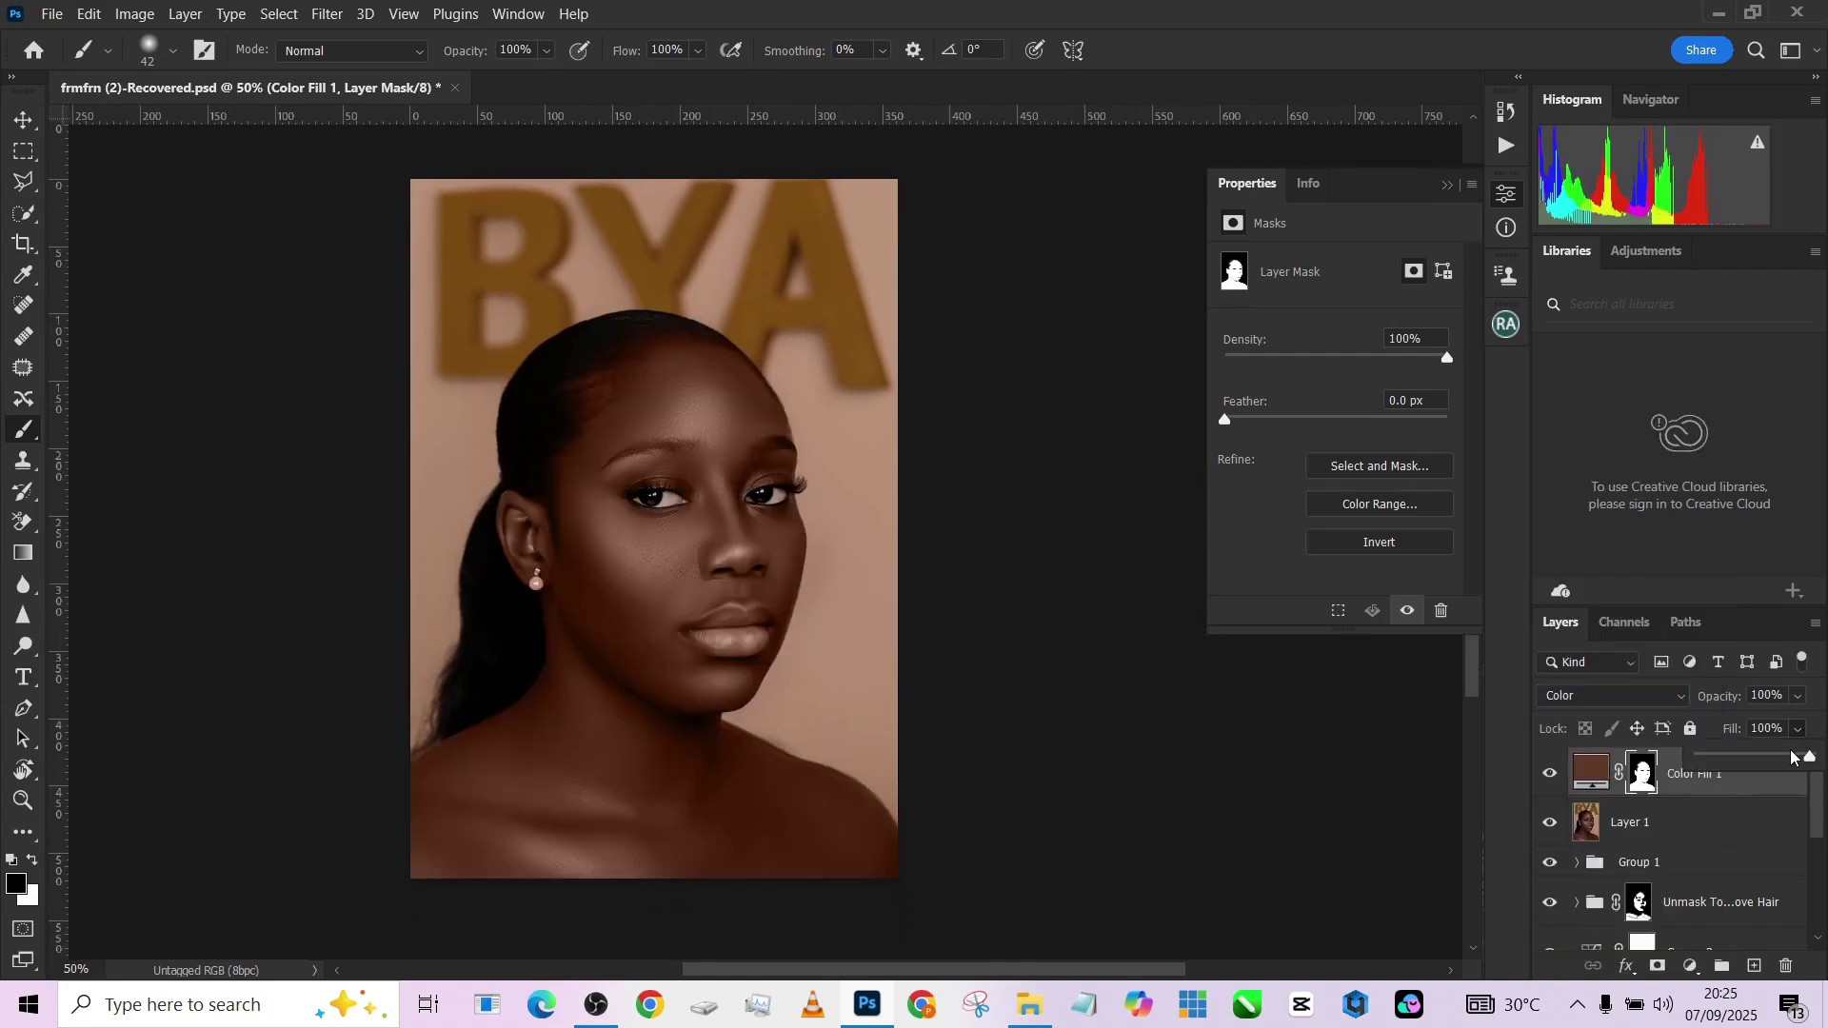
left_click_drag(1814, 757, 1765, 761)
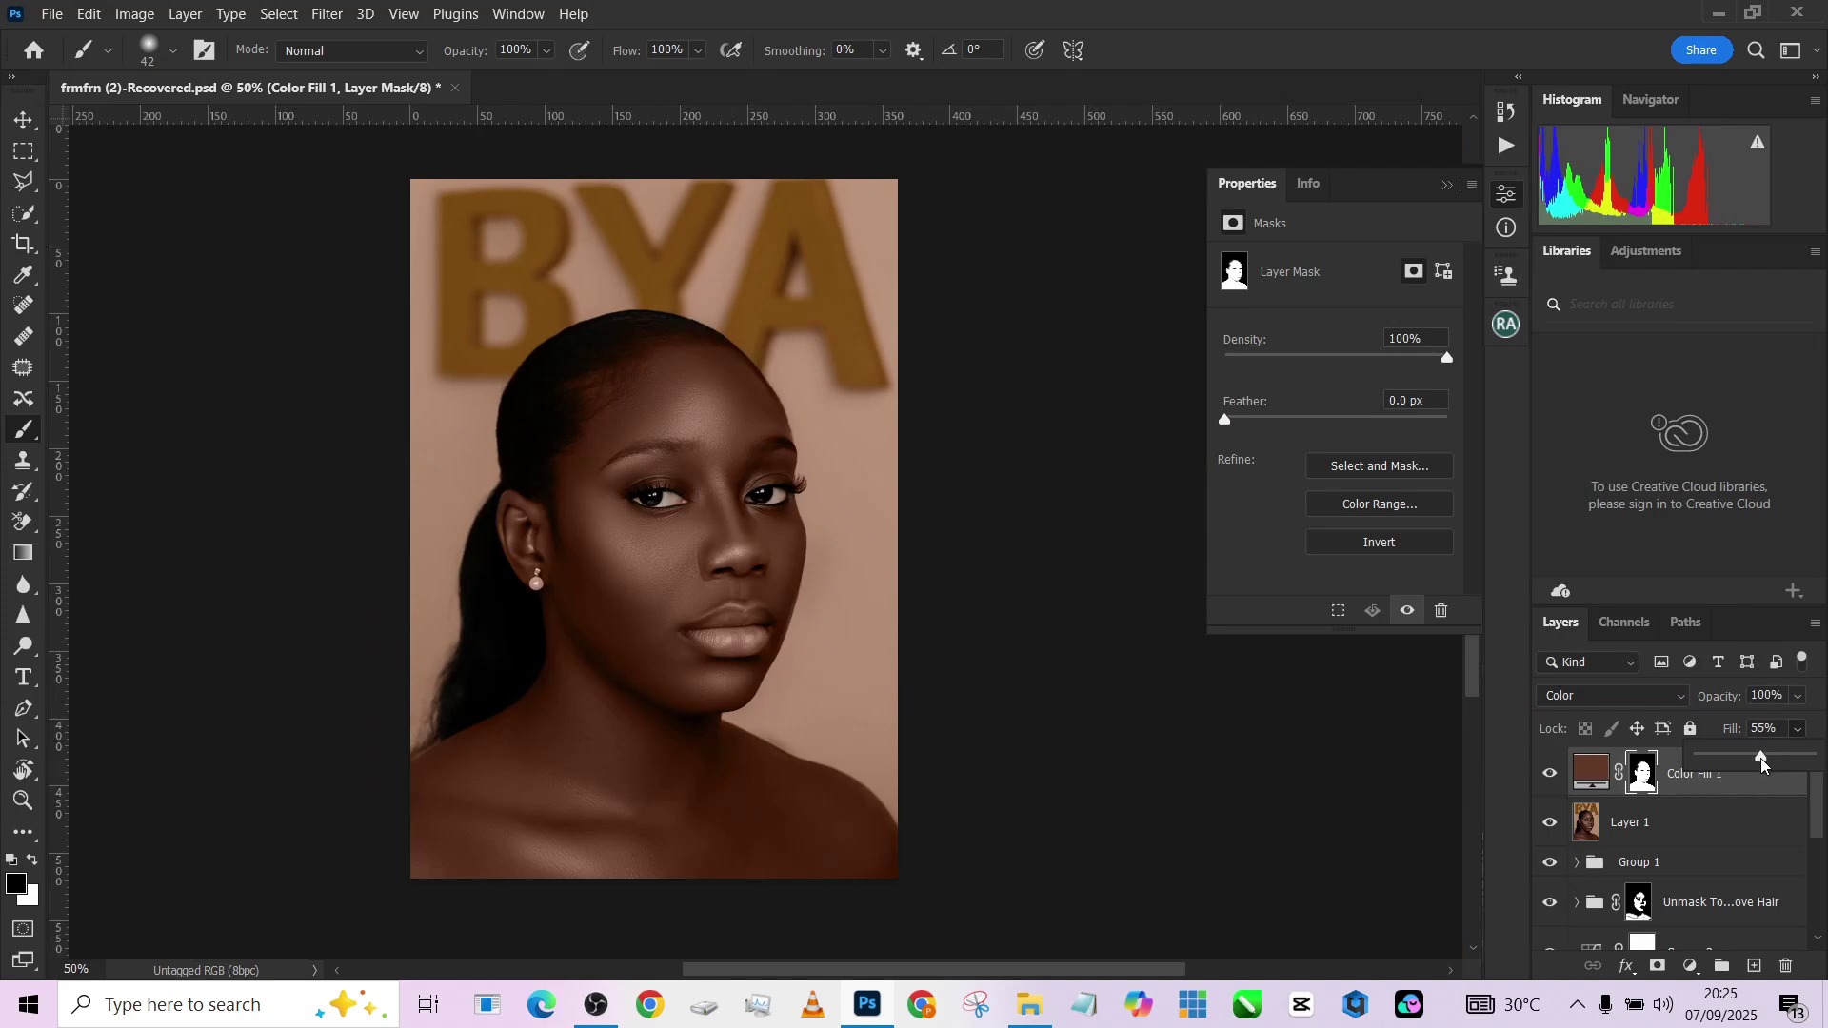
left_click_drag(857, 586, 894, 653)
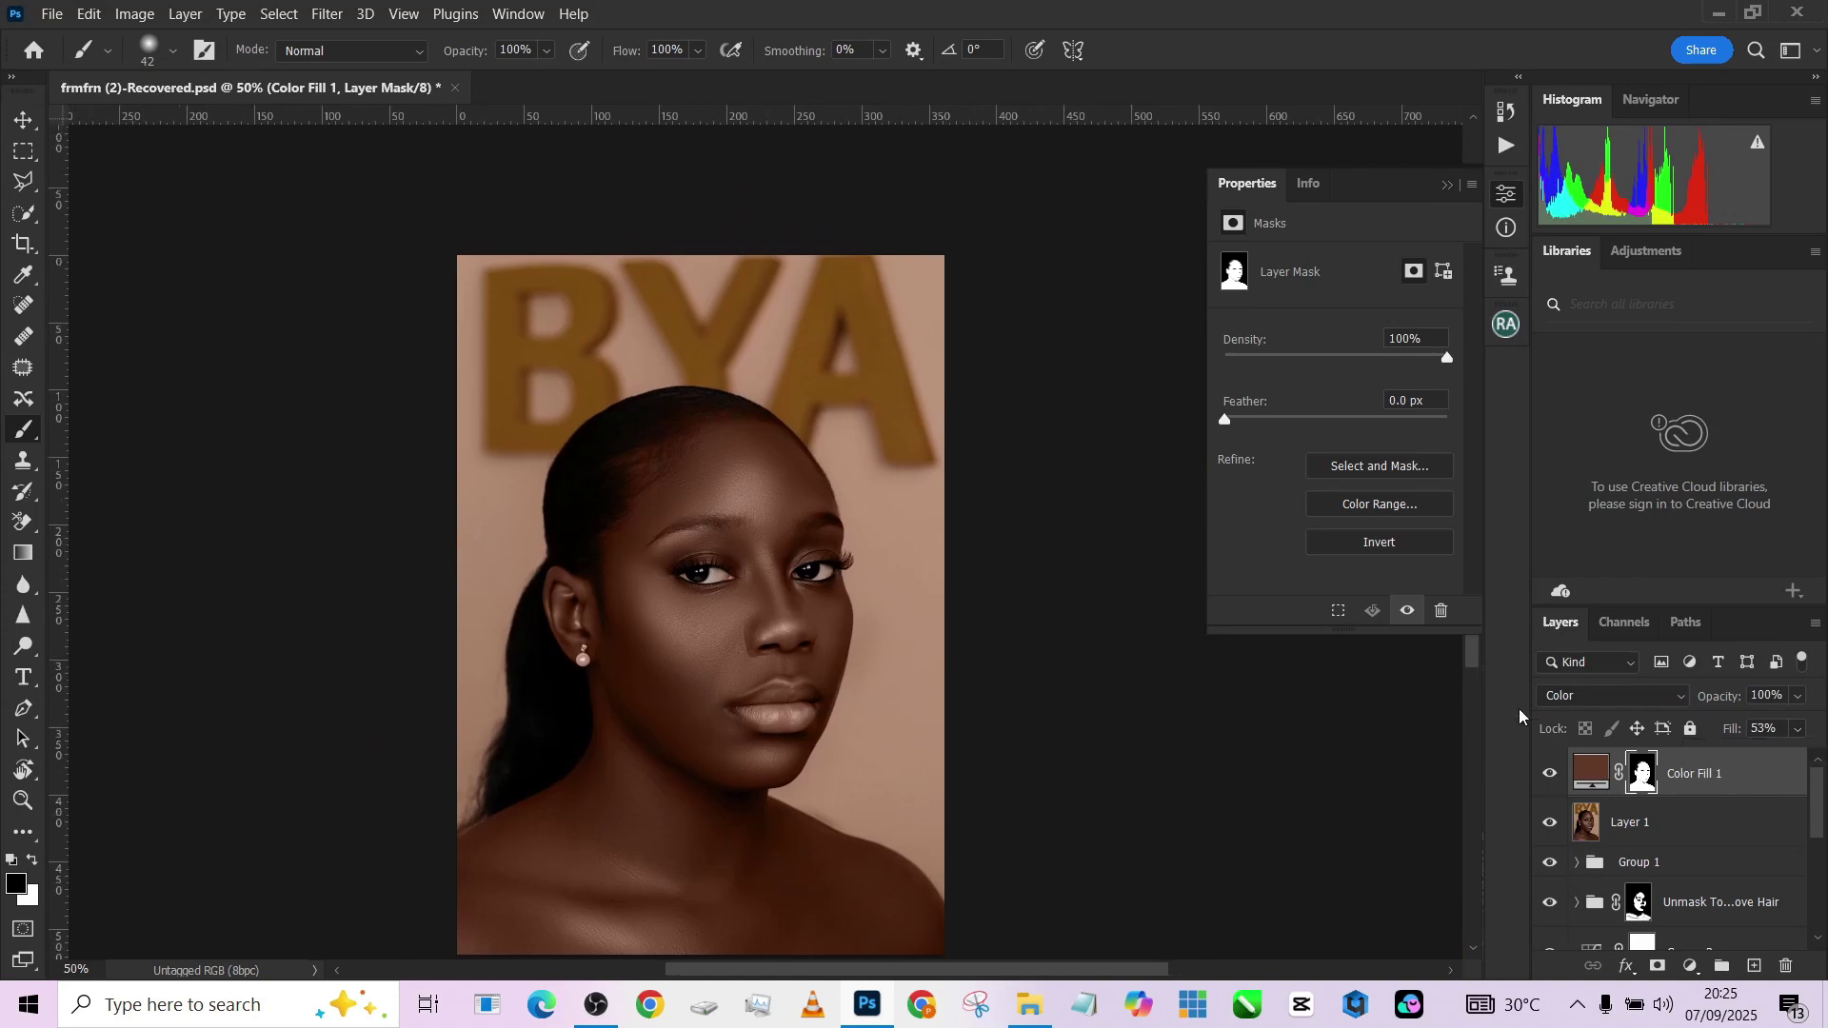
left_click(1553, 779)
left_click(1553, 779)
Paint the colour fill off the lips on its mask and lower the layer's opacity to 73%.
scroll(732, 739, "up", 4)
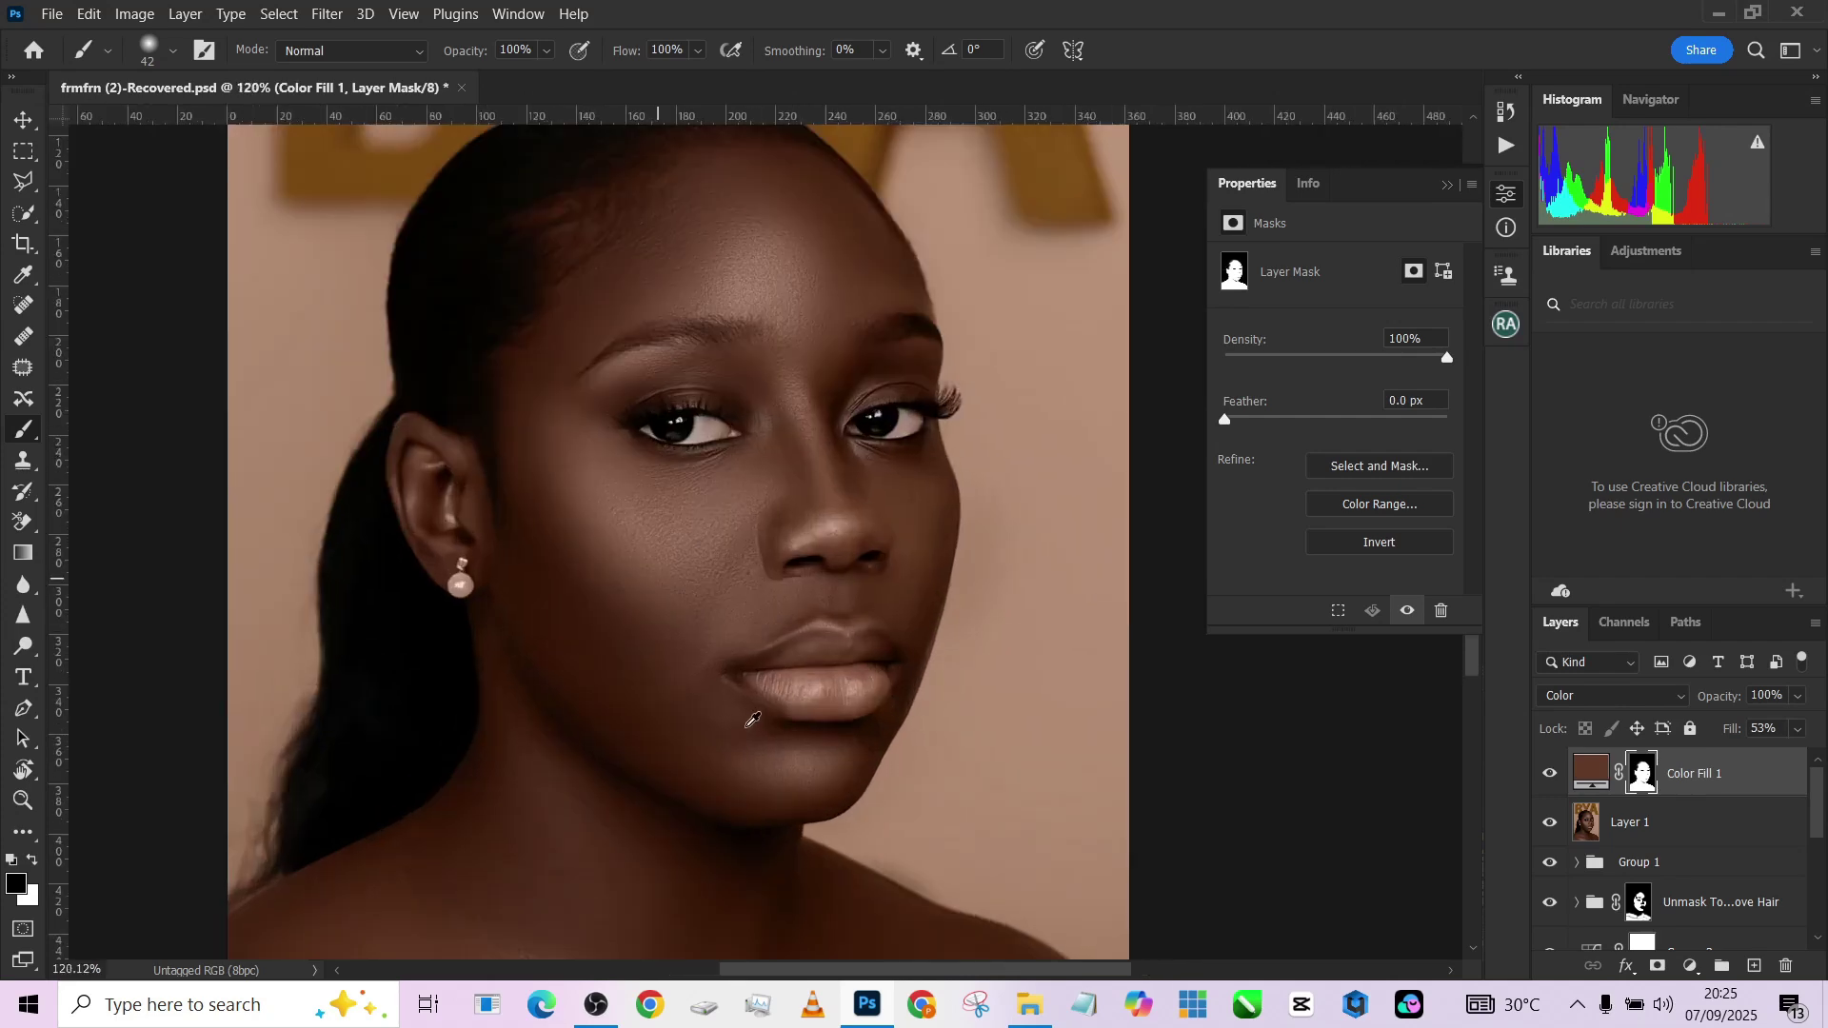
left_click_drag(816, 599, 841, 604)
key("x")
key("x")
left_click_drag(825, 686, 816, 683)
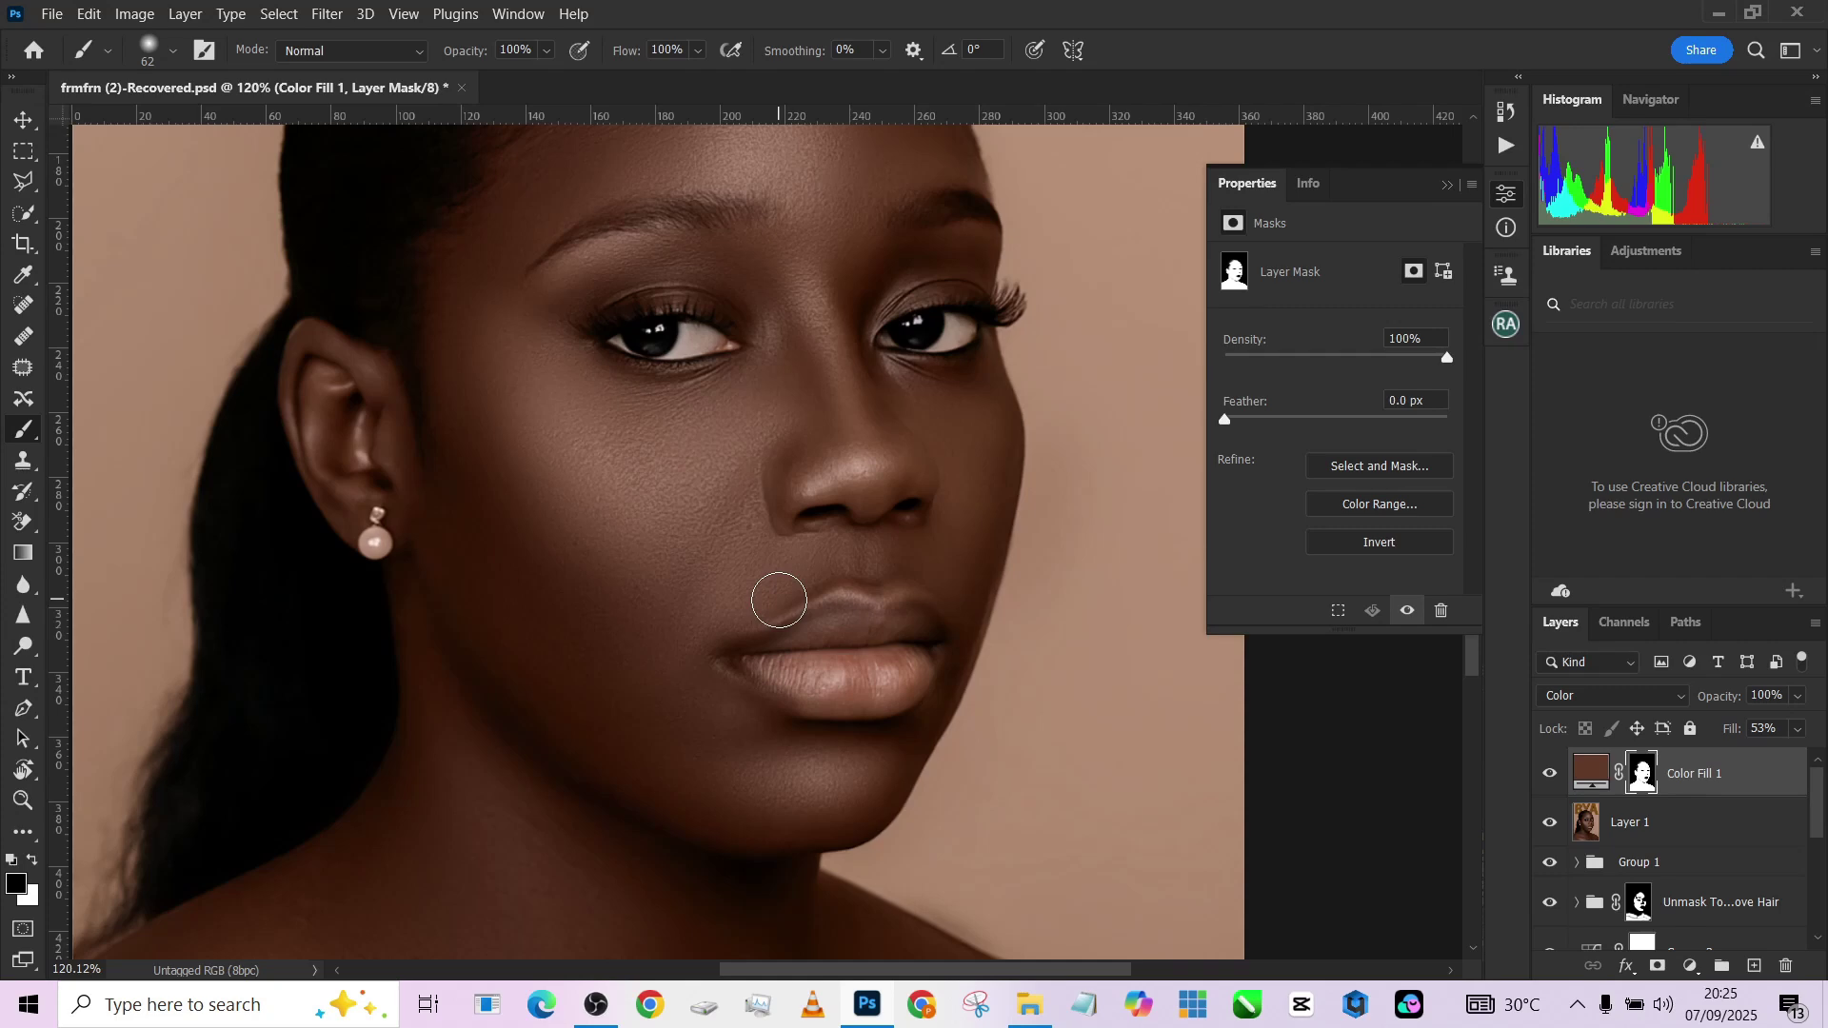
mouse_move(786, 665)
left_mouse_down()
mouse_move(872, 668)
mouse_move(910, 642)
left_mouse_up()
key("ctrl+0")
left_click_drag(1798, 695, 1782, 731)
Duplicate the colour fill layer, set the copy to Soft Light and compare the portrait with and without it.
key("ctrl+j")
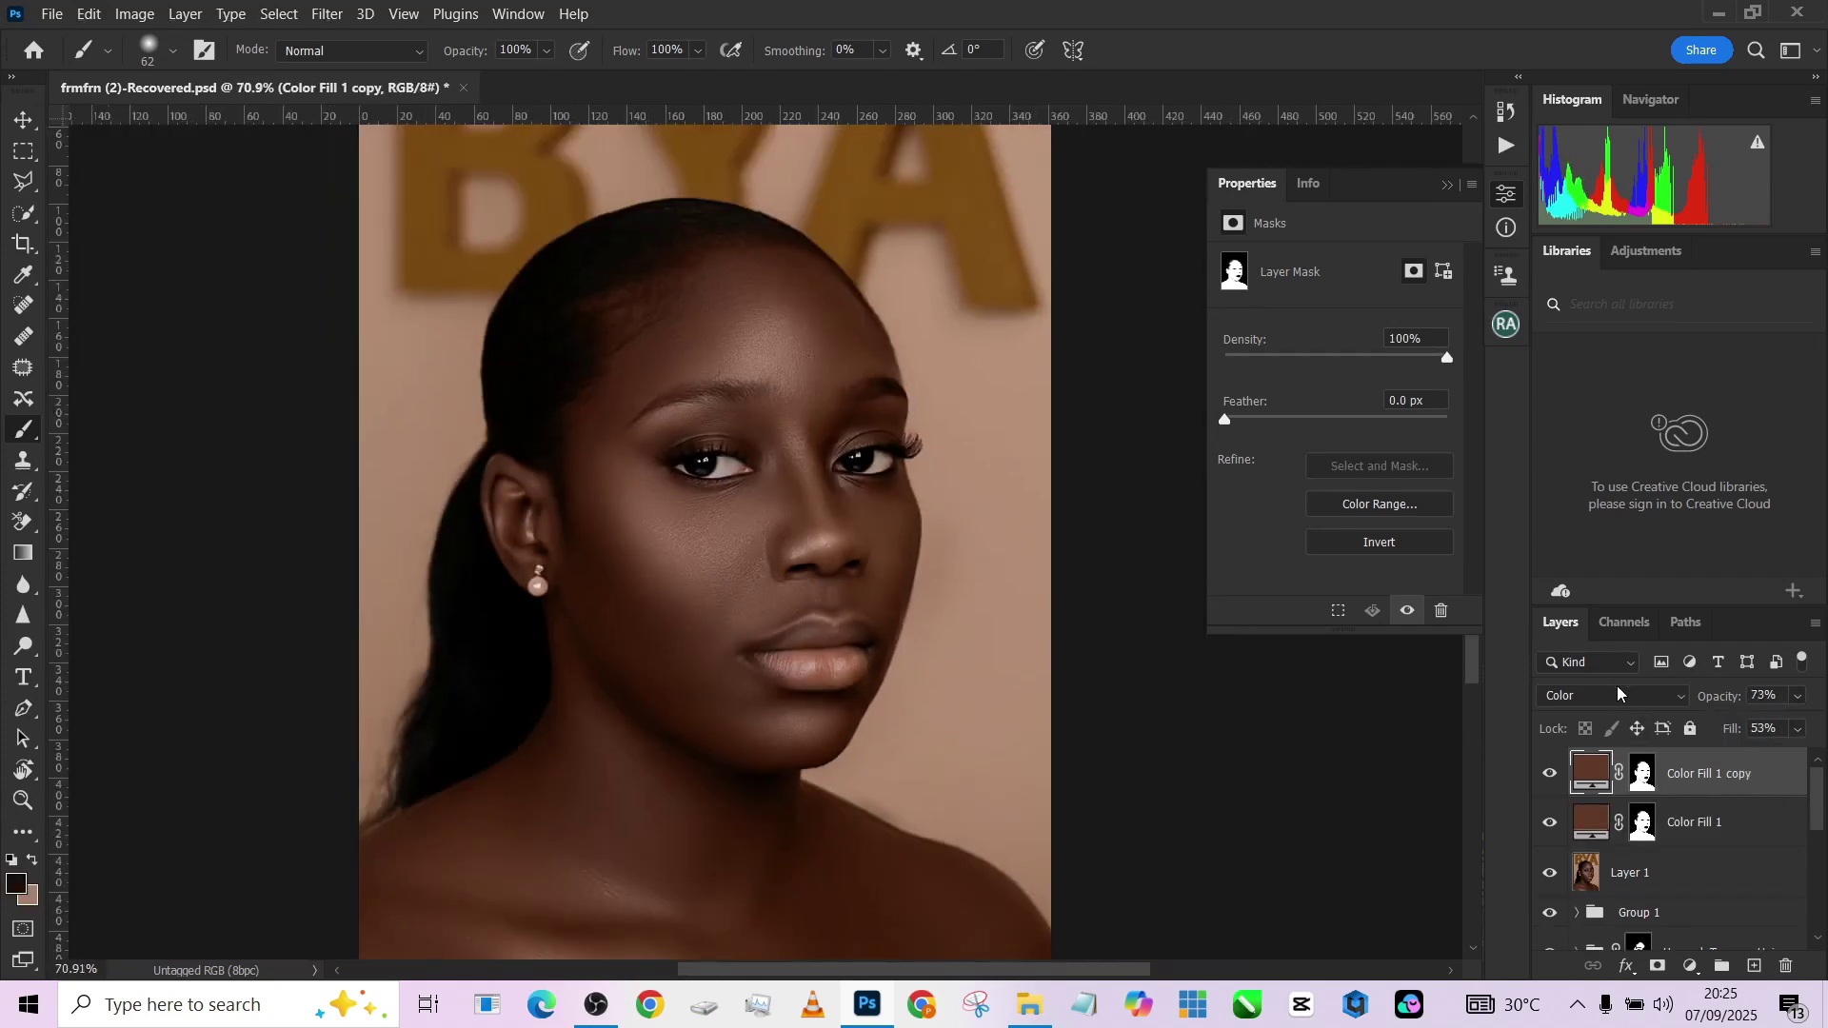
left_click(1619, 693)
left_click(1592, 700)
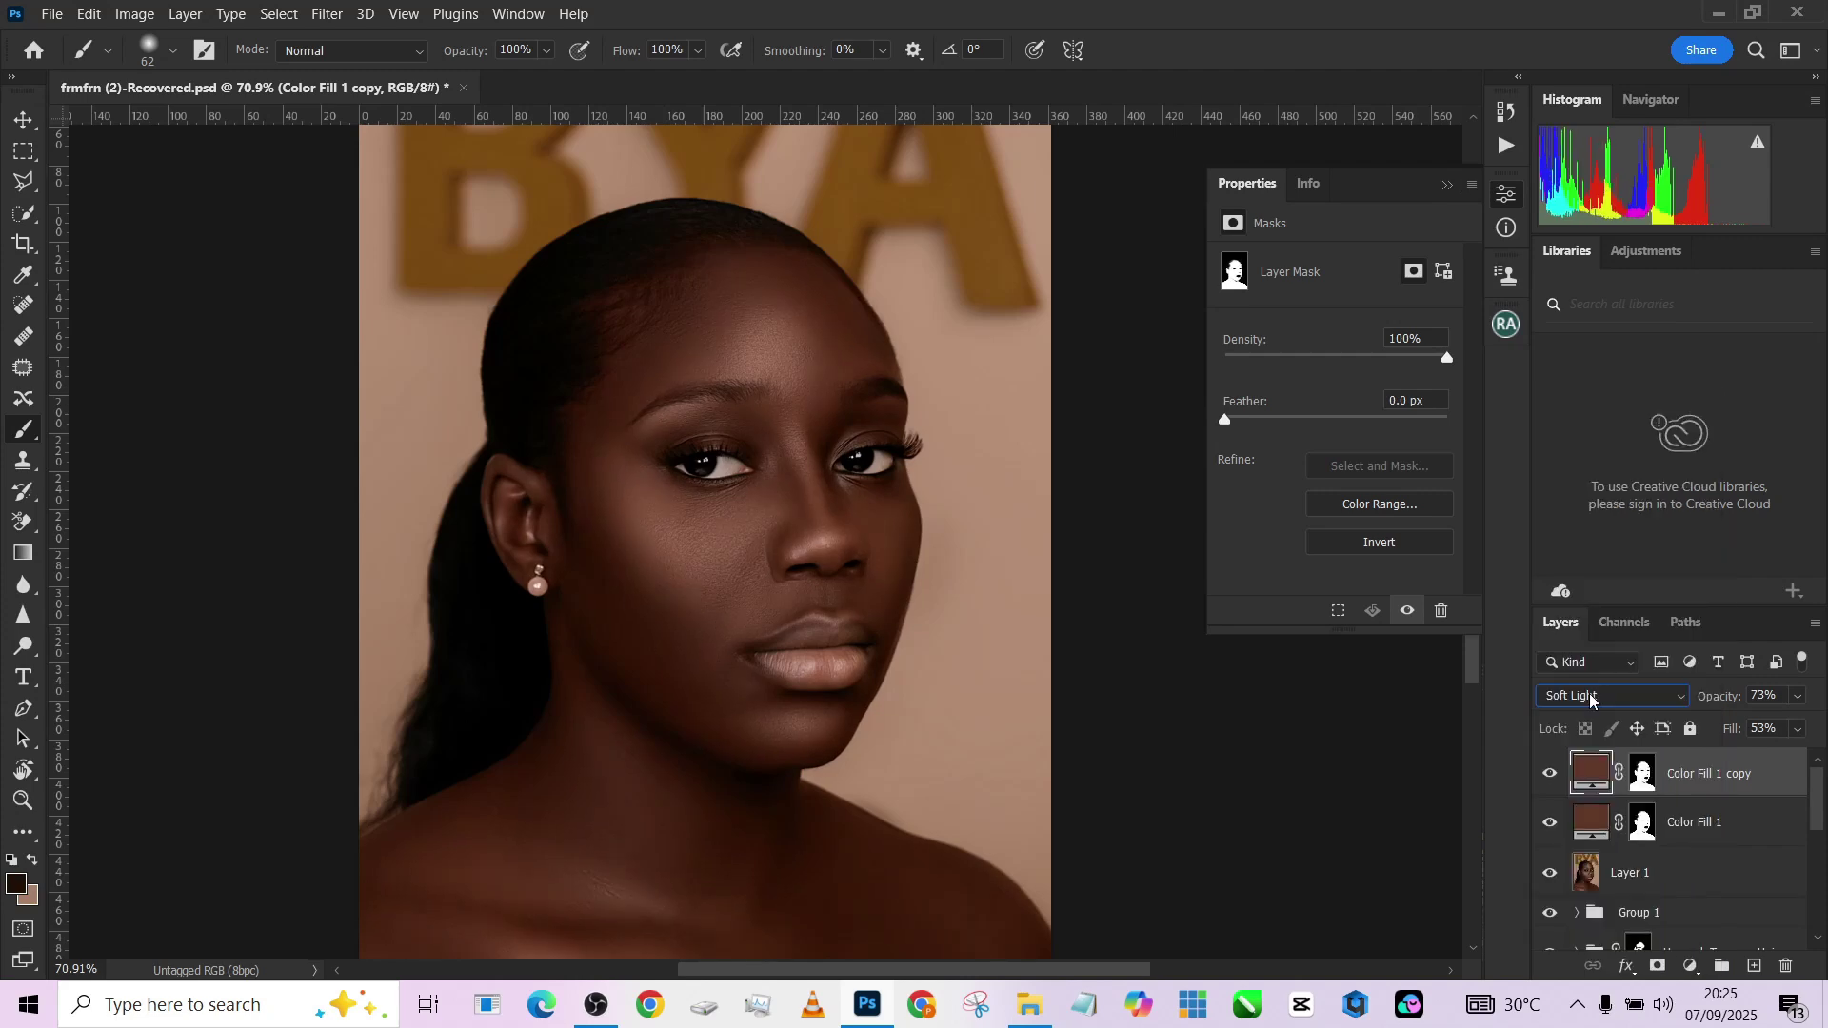
scroll(898, 571, "down", 3)
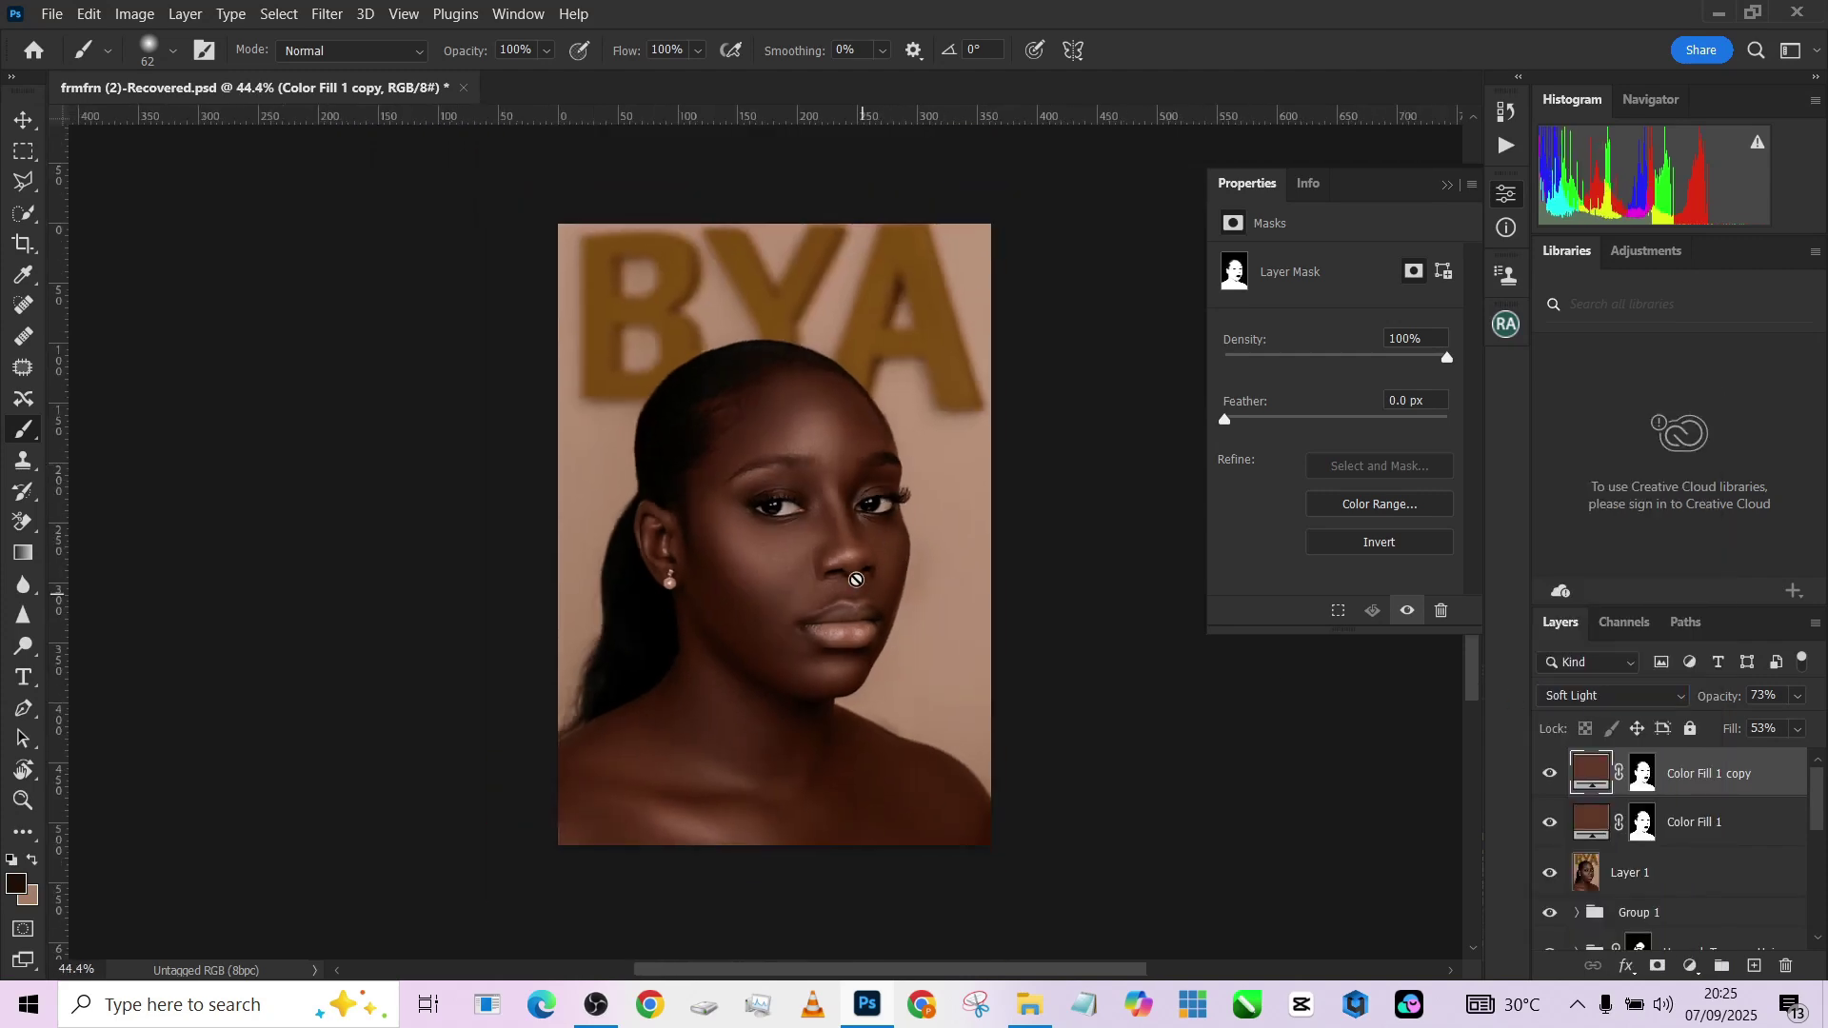
scroll(852, 574, "up", 2)
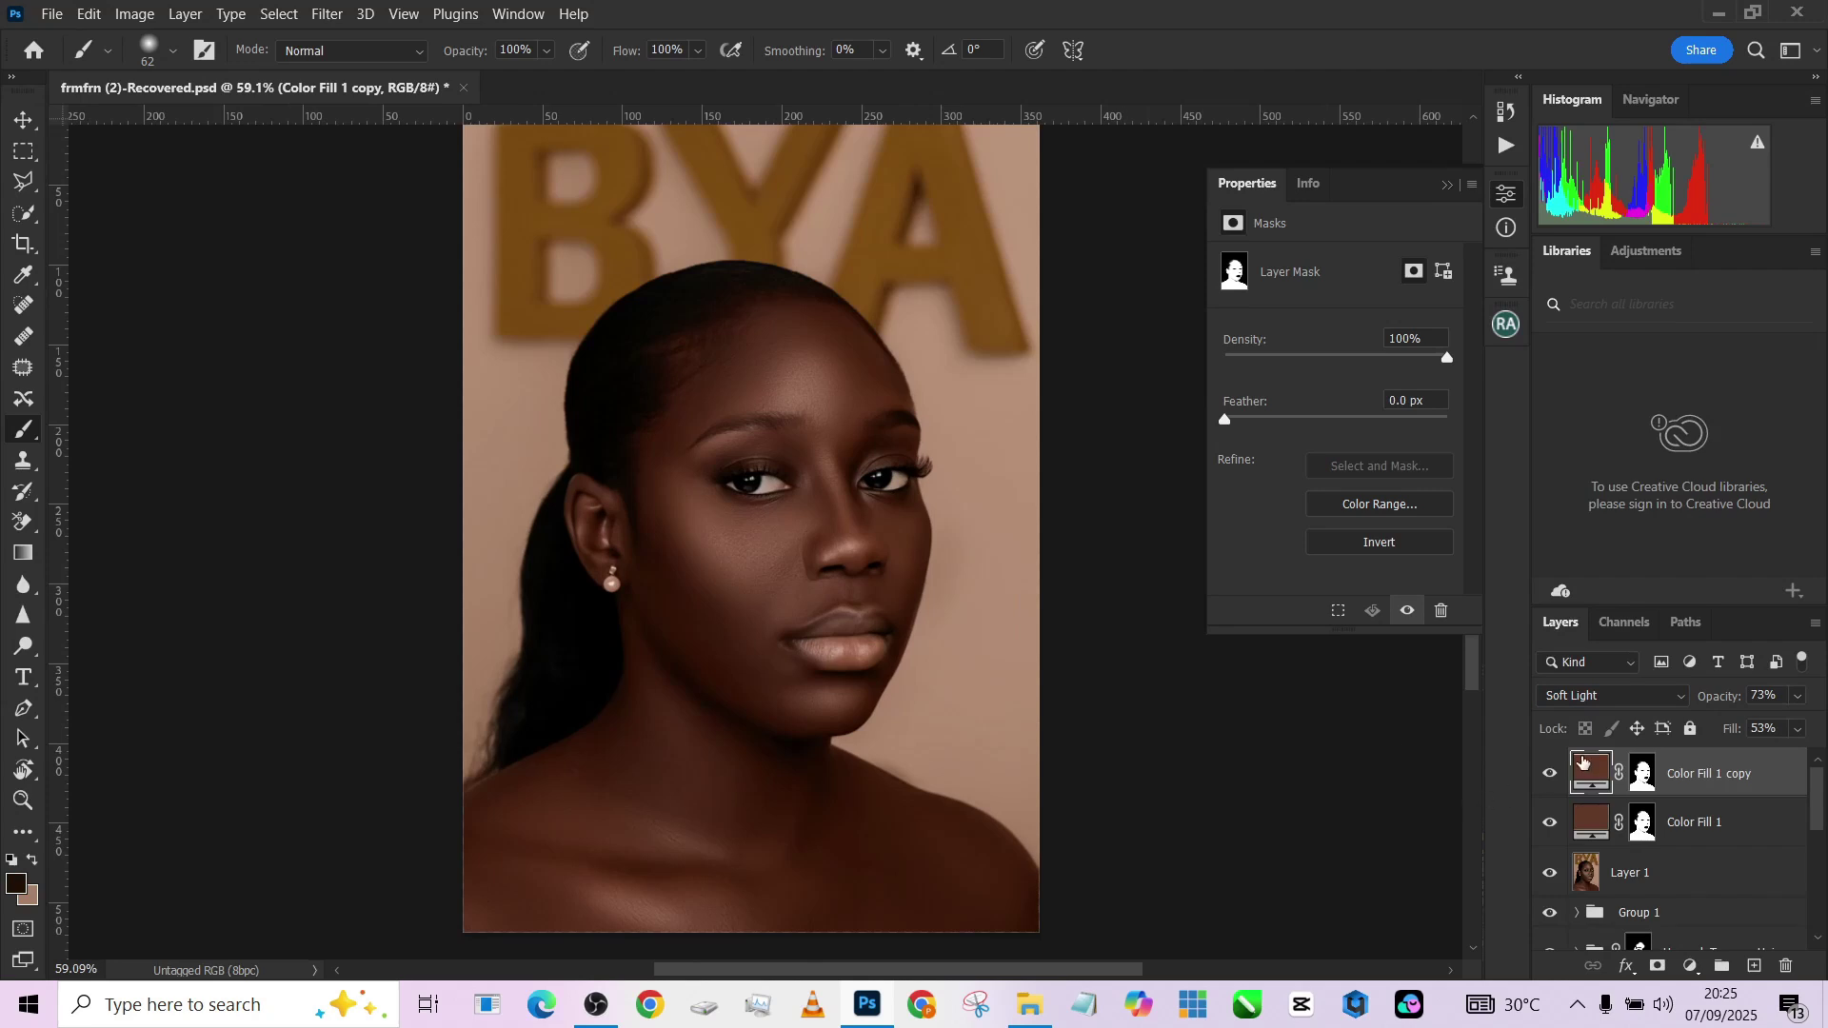
left_click(1547, 775)
left_click(1547, 775)
Stamp all visible layers into a new merged layer above the duplicated colour fill.
left_click(1766, 843)
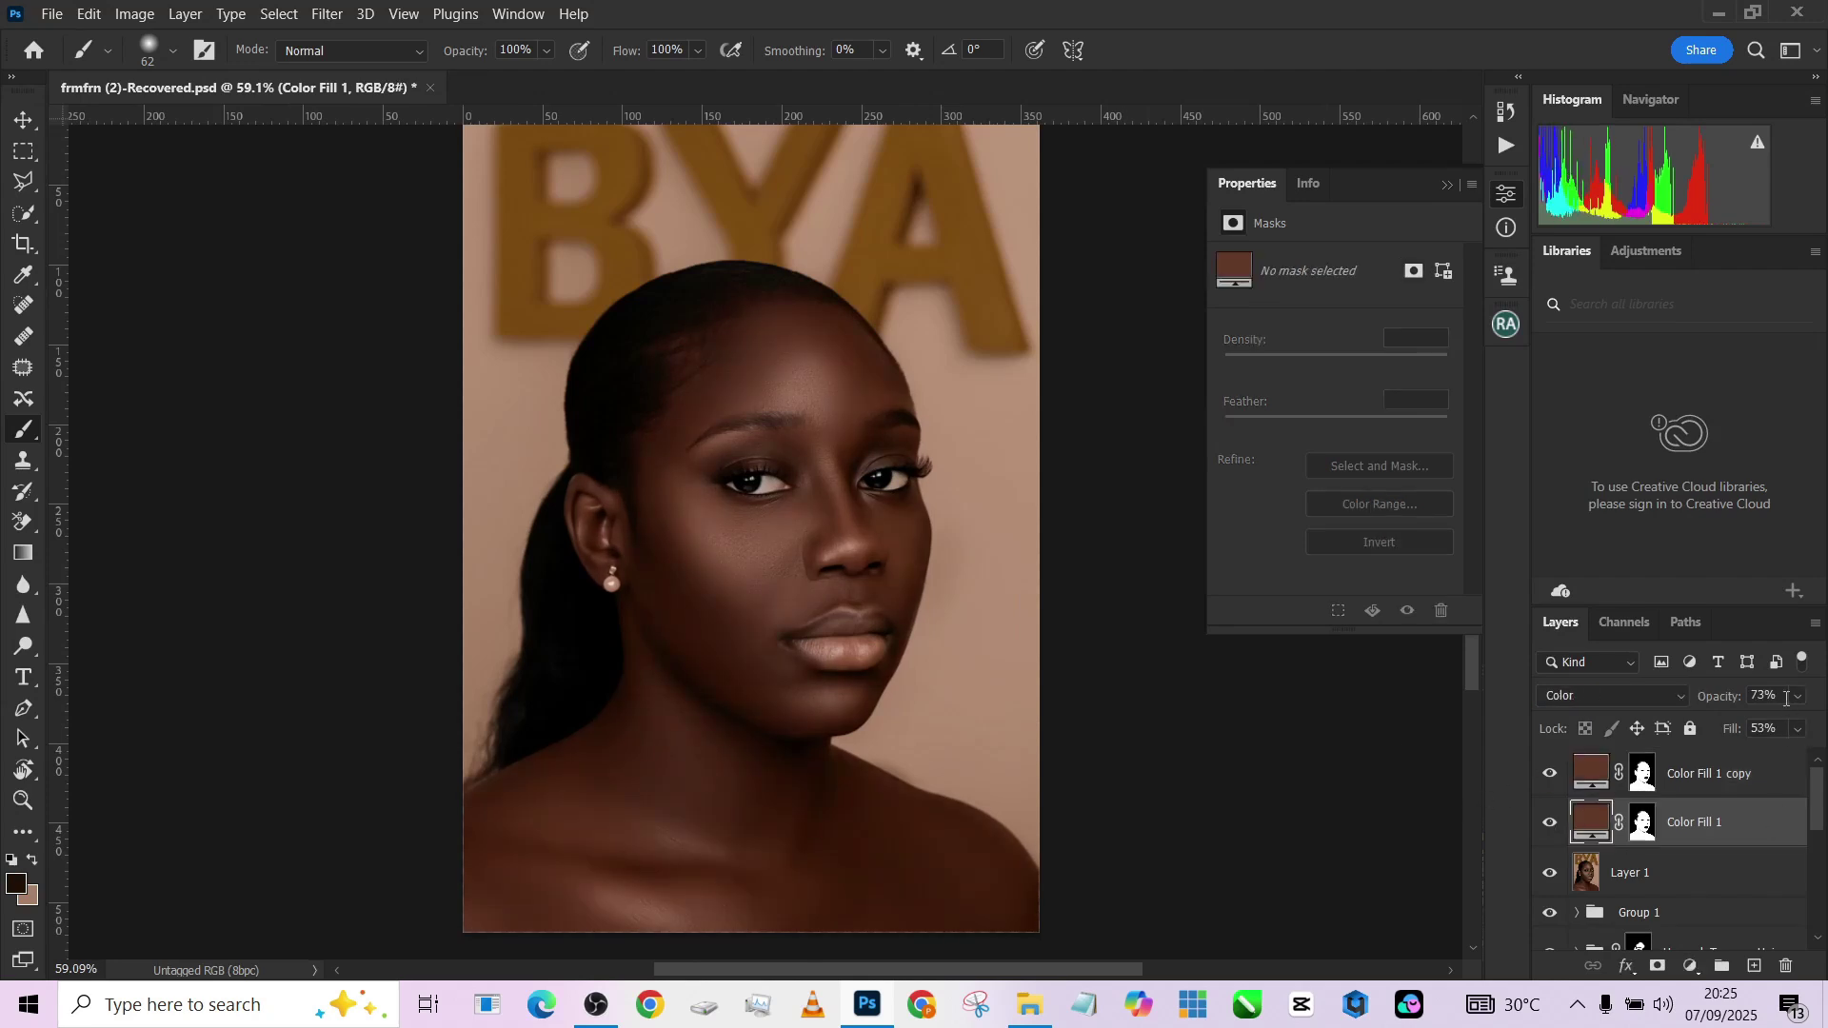
left_click(1799, 697)
left_click(1761, 787)
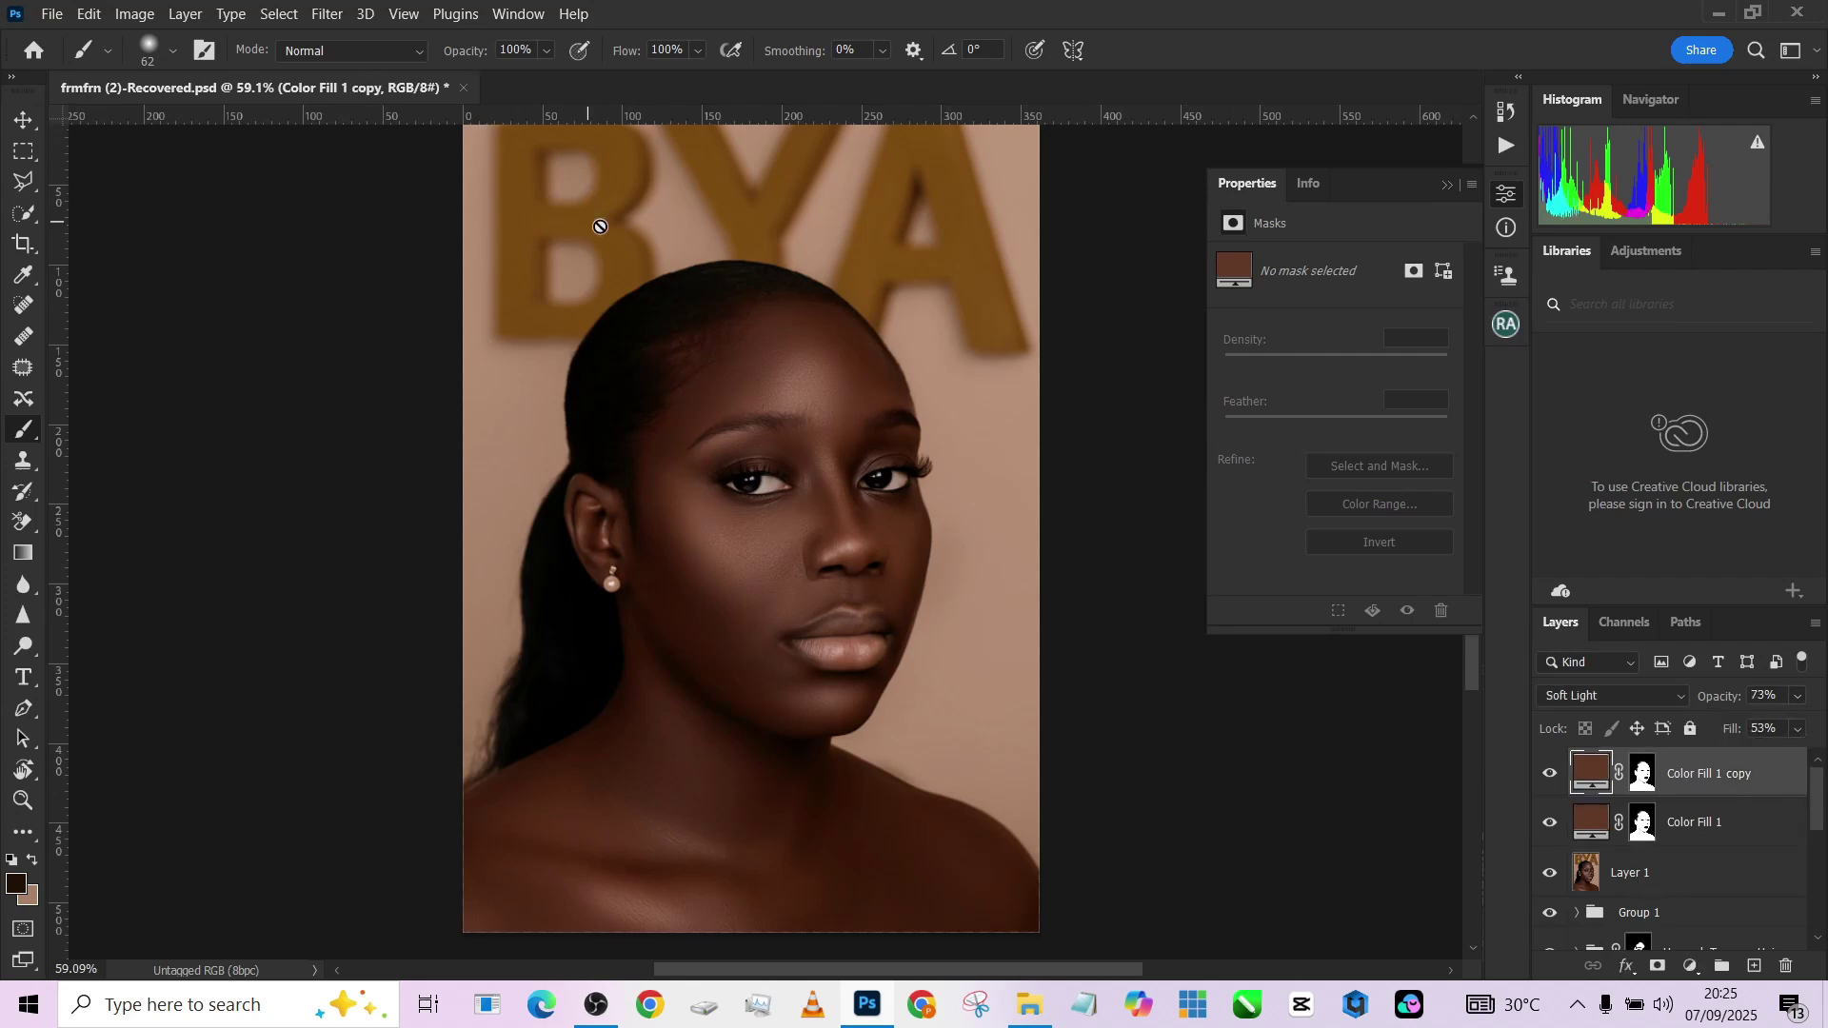
key("ctrl+shift+alt+e")
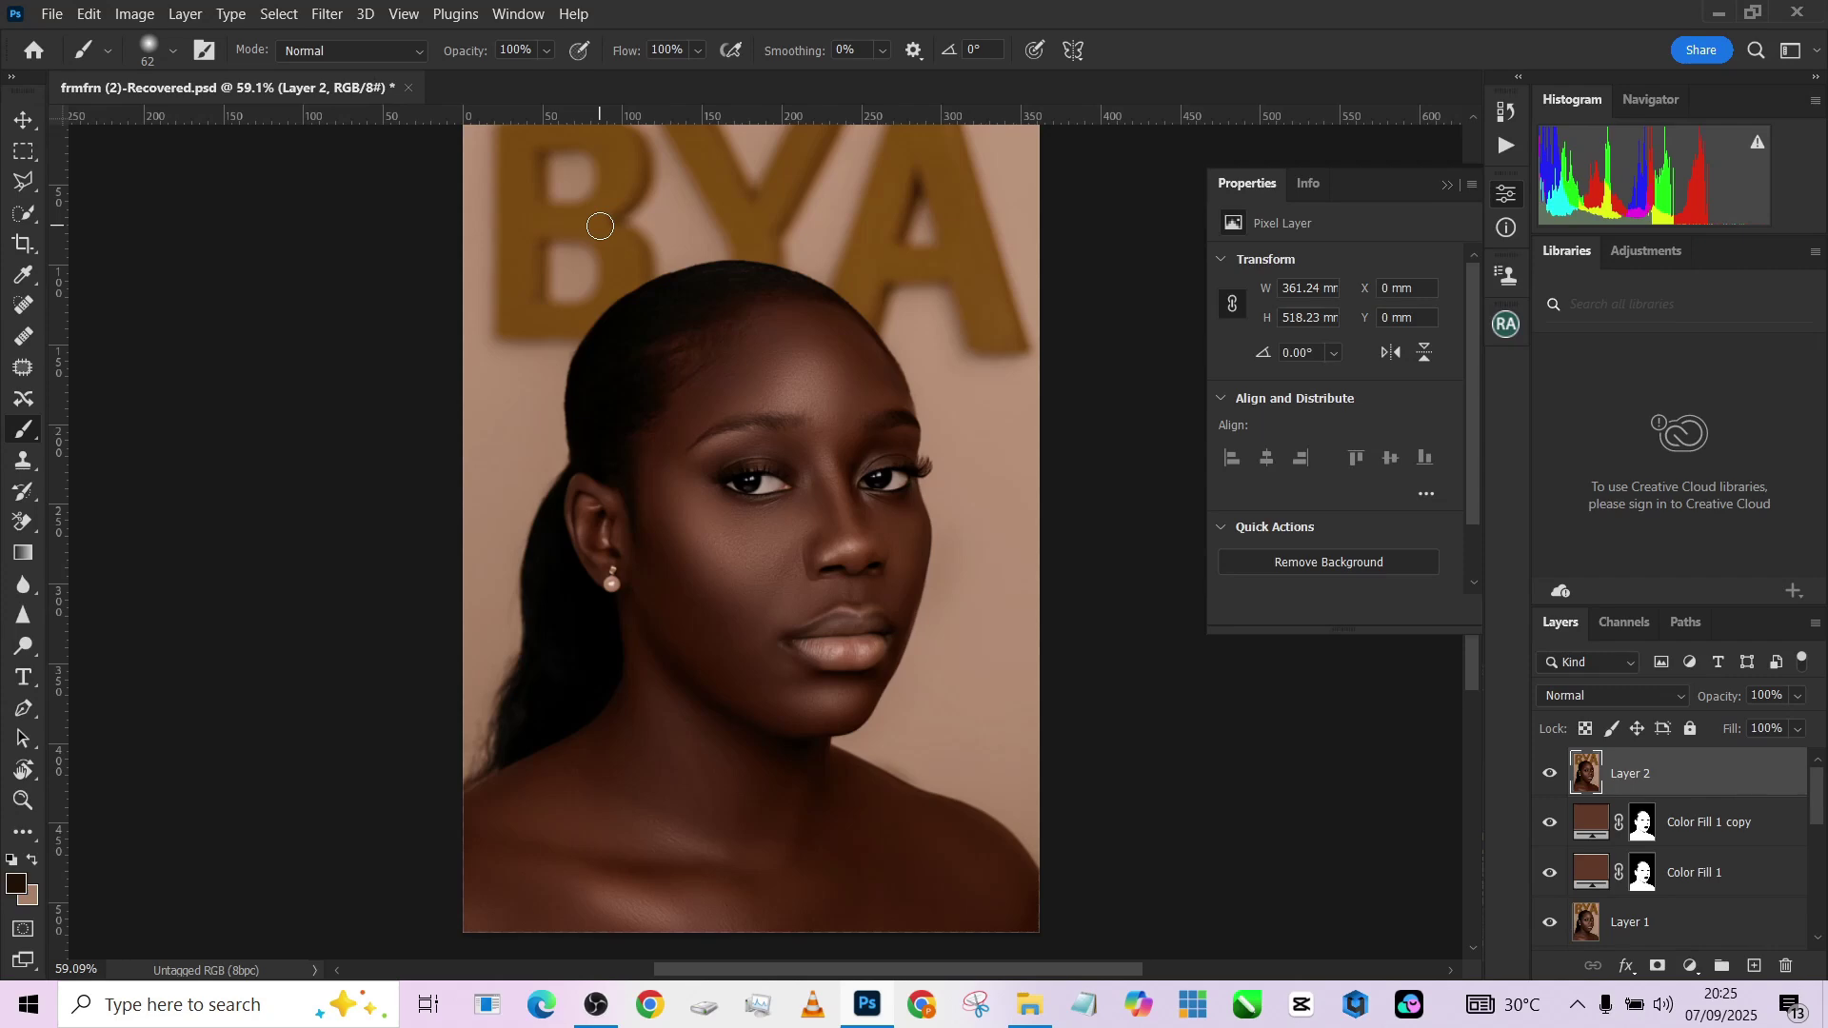
Open the merged layer in the Camera Raw Filter and raise its exposure slightly.
left_click(326, 13)
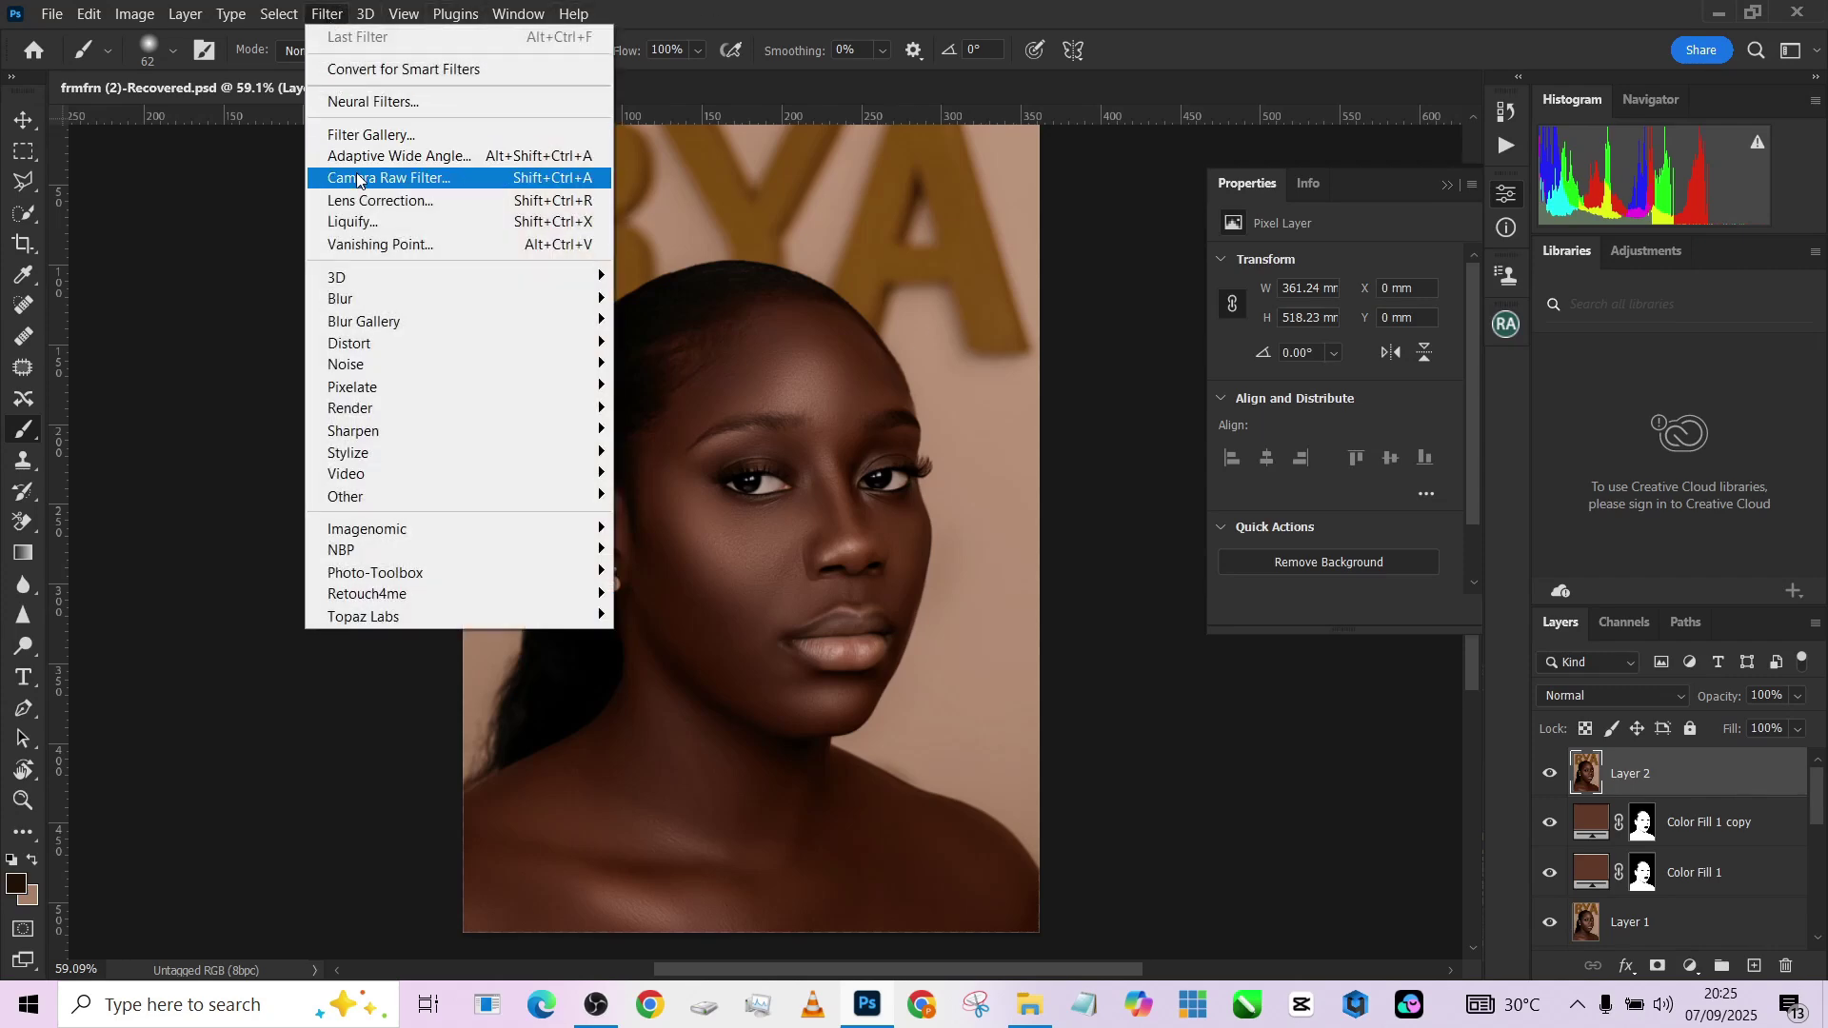
left_click(358, 178)
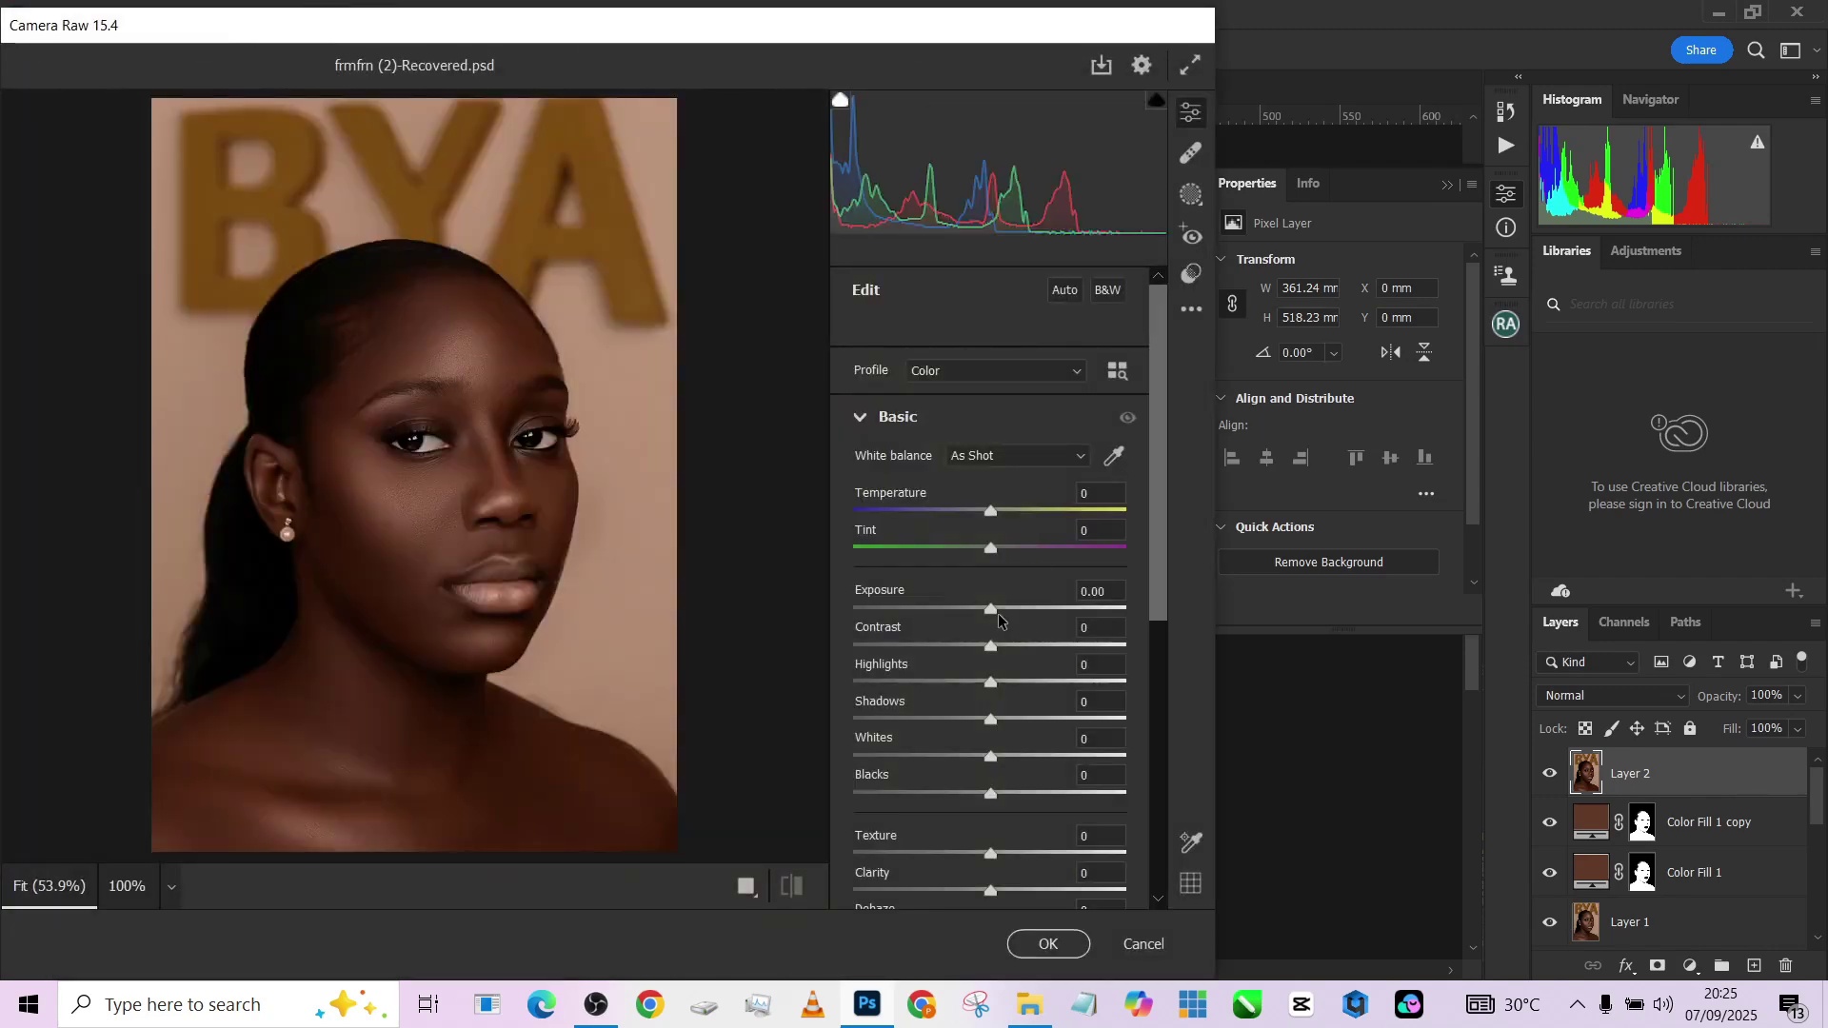
left_click_drag(998, 615, 1005, 611)
Lift the midtones slightly on the combined RGB point curve in Camera Raw.
scroll(835, 705, "down", 5)
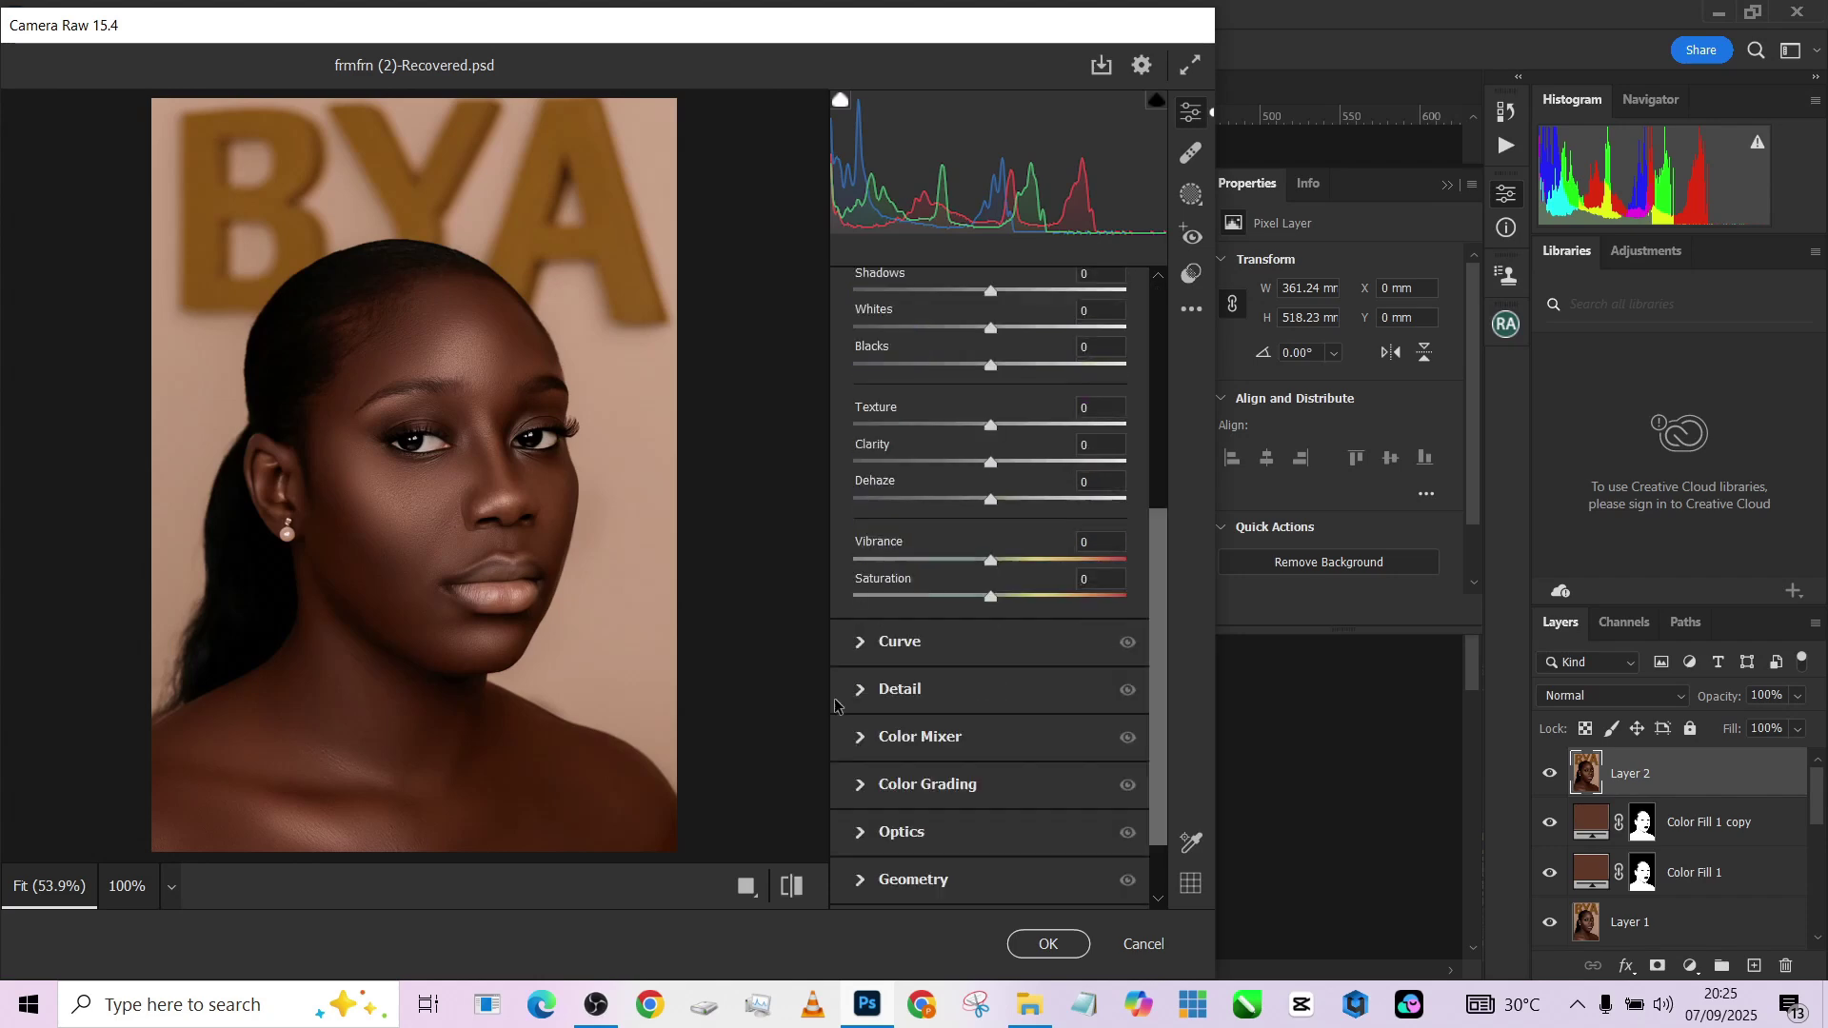
left_click(956, 659)
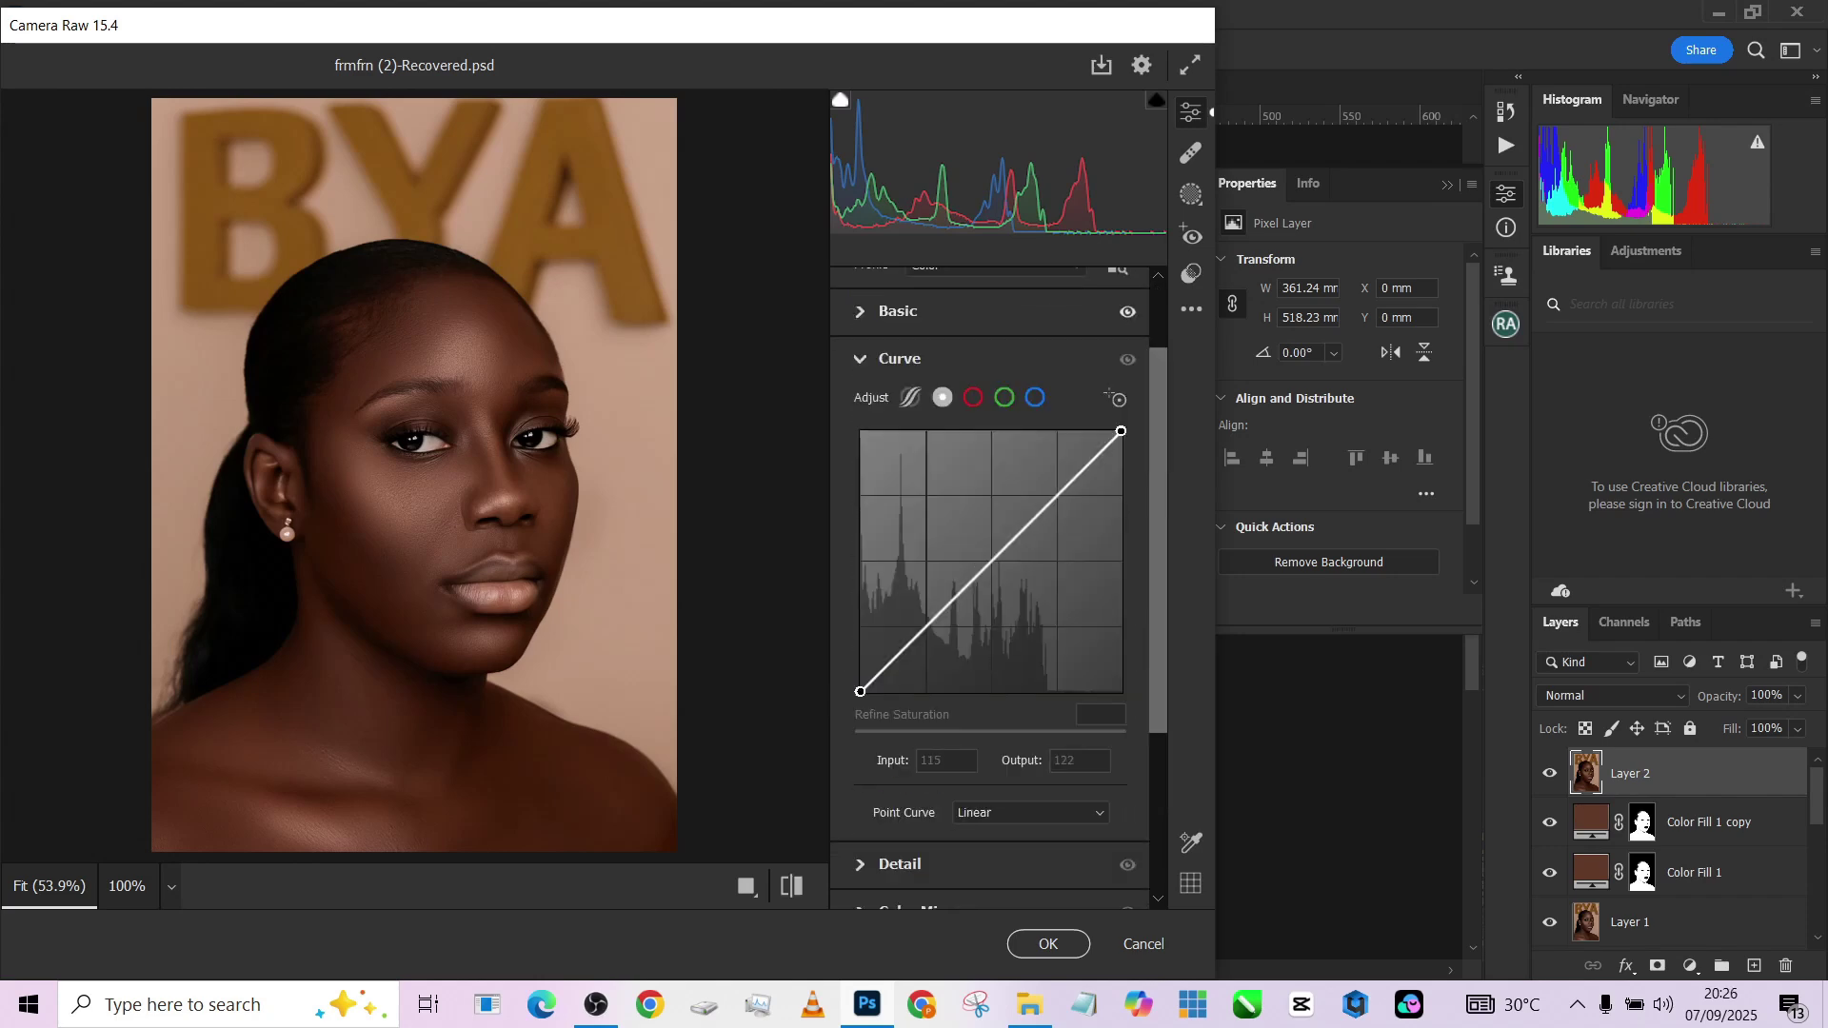
left_click_drag(977, 577, 985, 567)
Add a midtone point to the red channel's curve, nudge it slightly and keep the black point at input 0, output 0.
left_click(974, 398)
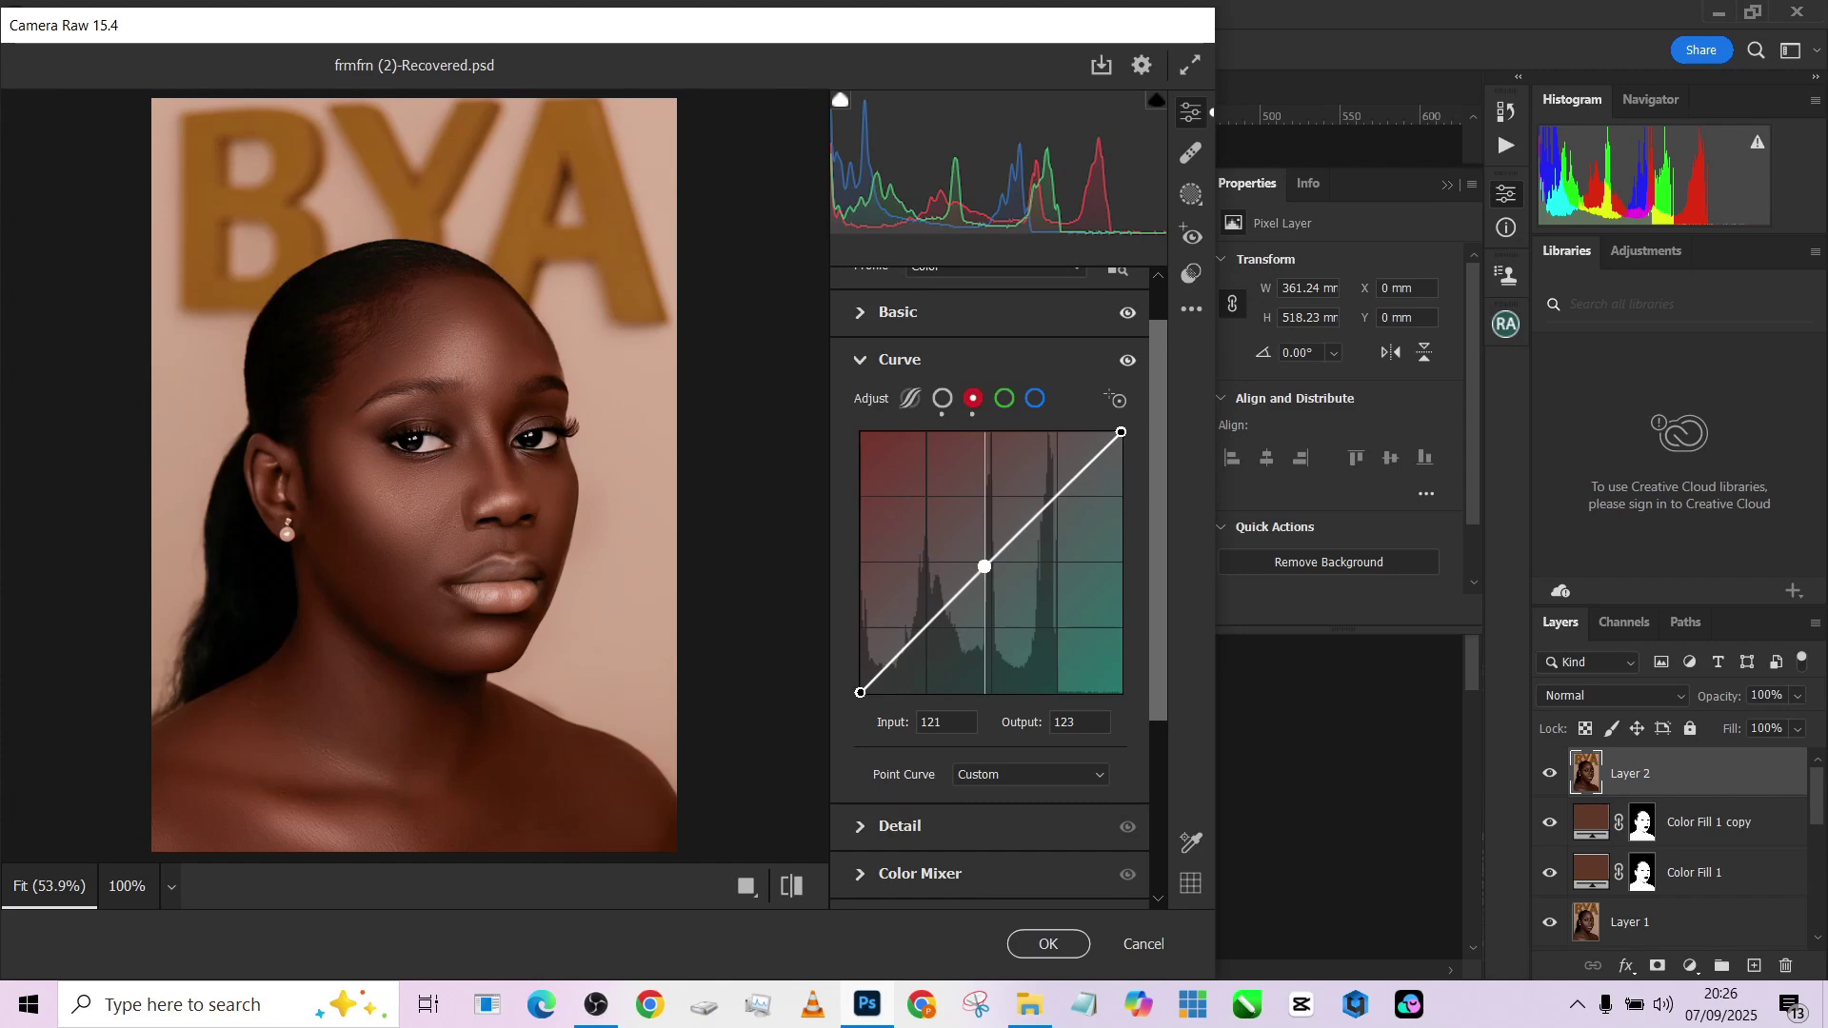
left_click_drag(861, 693, 863, 692)
left_click_drag(985, 566, 988, 566)
left_click_drag(865, 692, 861, 693)
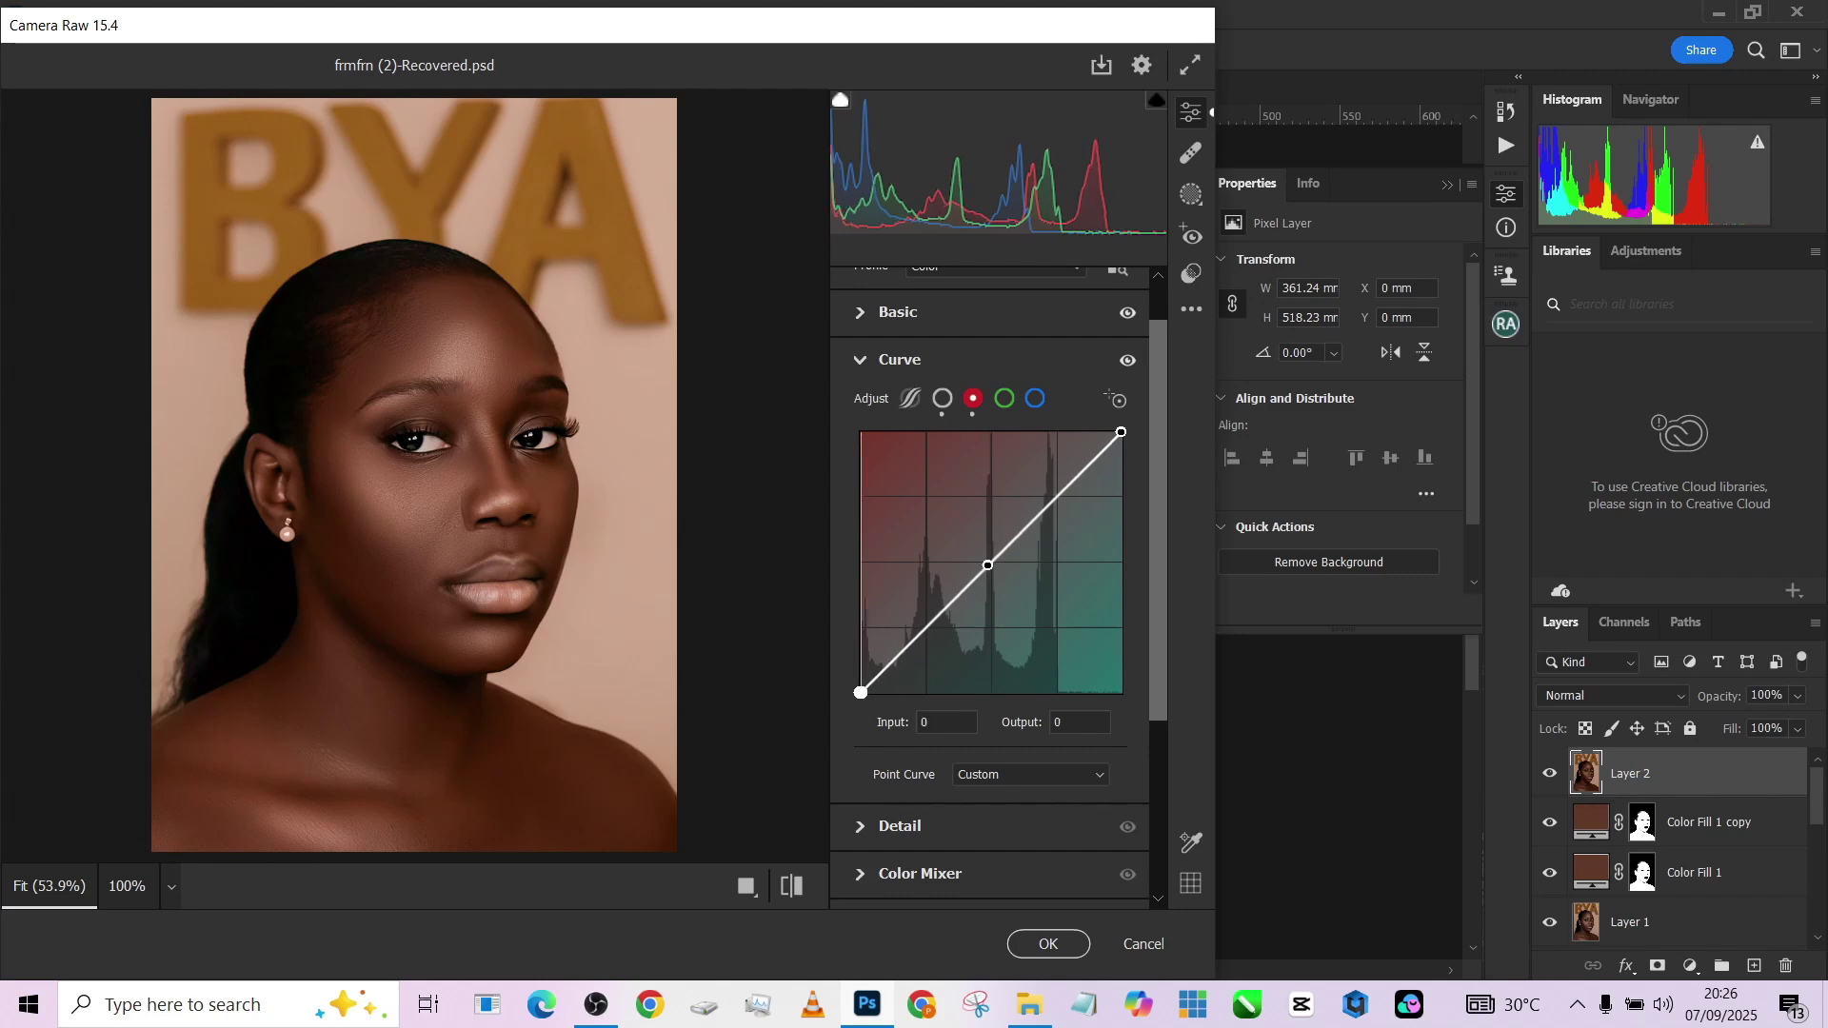
Set the green curve's midpoint to input 130, output 132, and the blue curve's midpoint to input 122, output 125.
left_click(1004, 398)
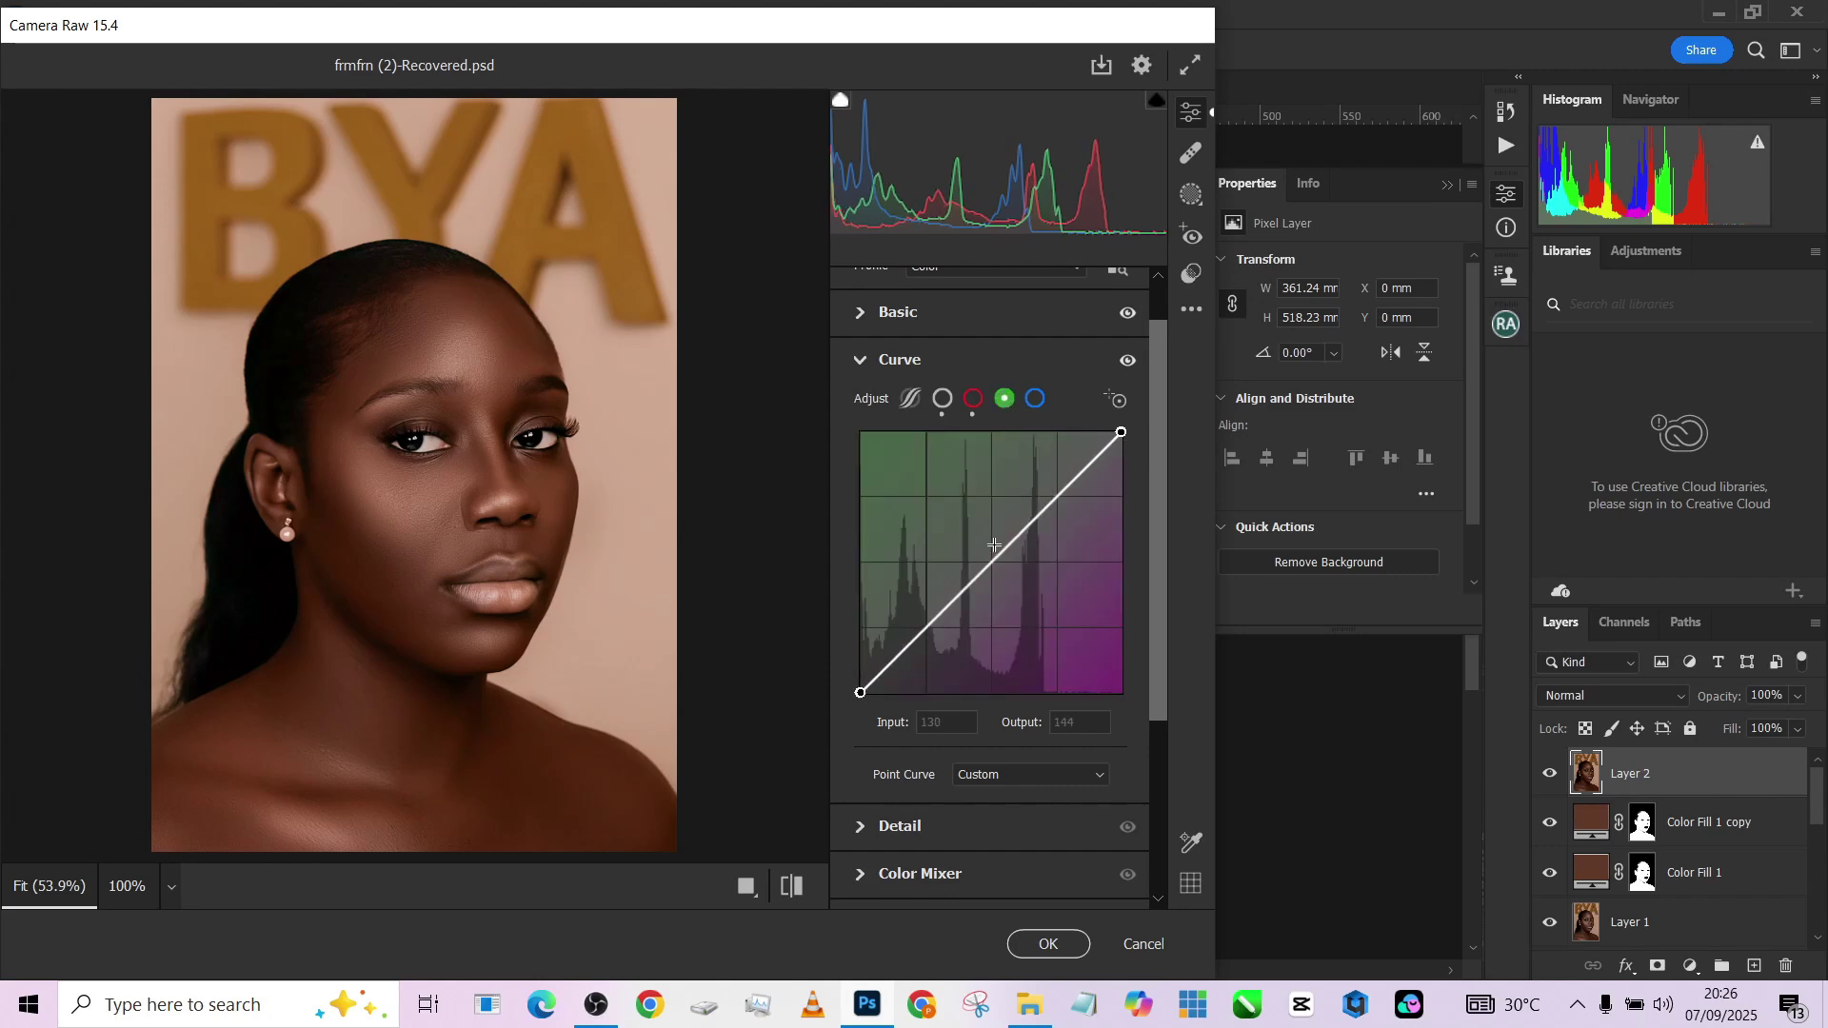
left_click(997, 559)
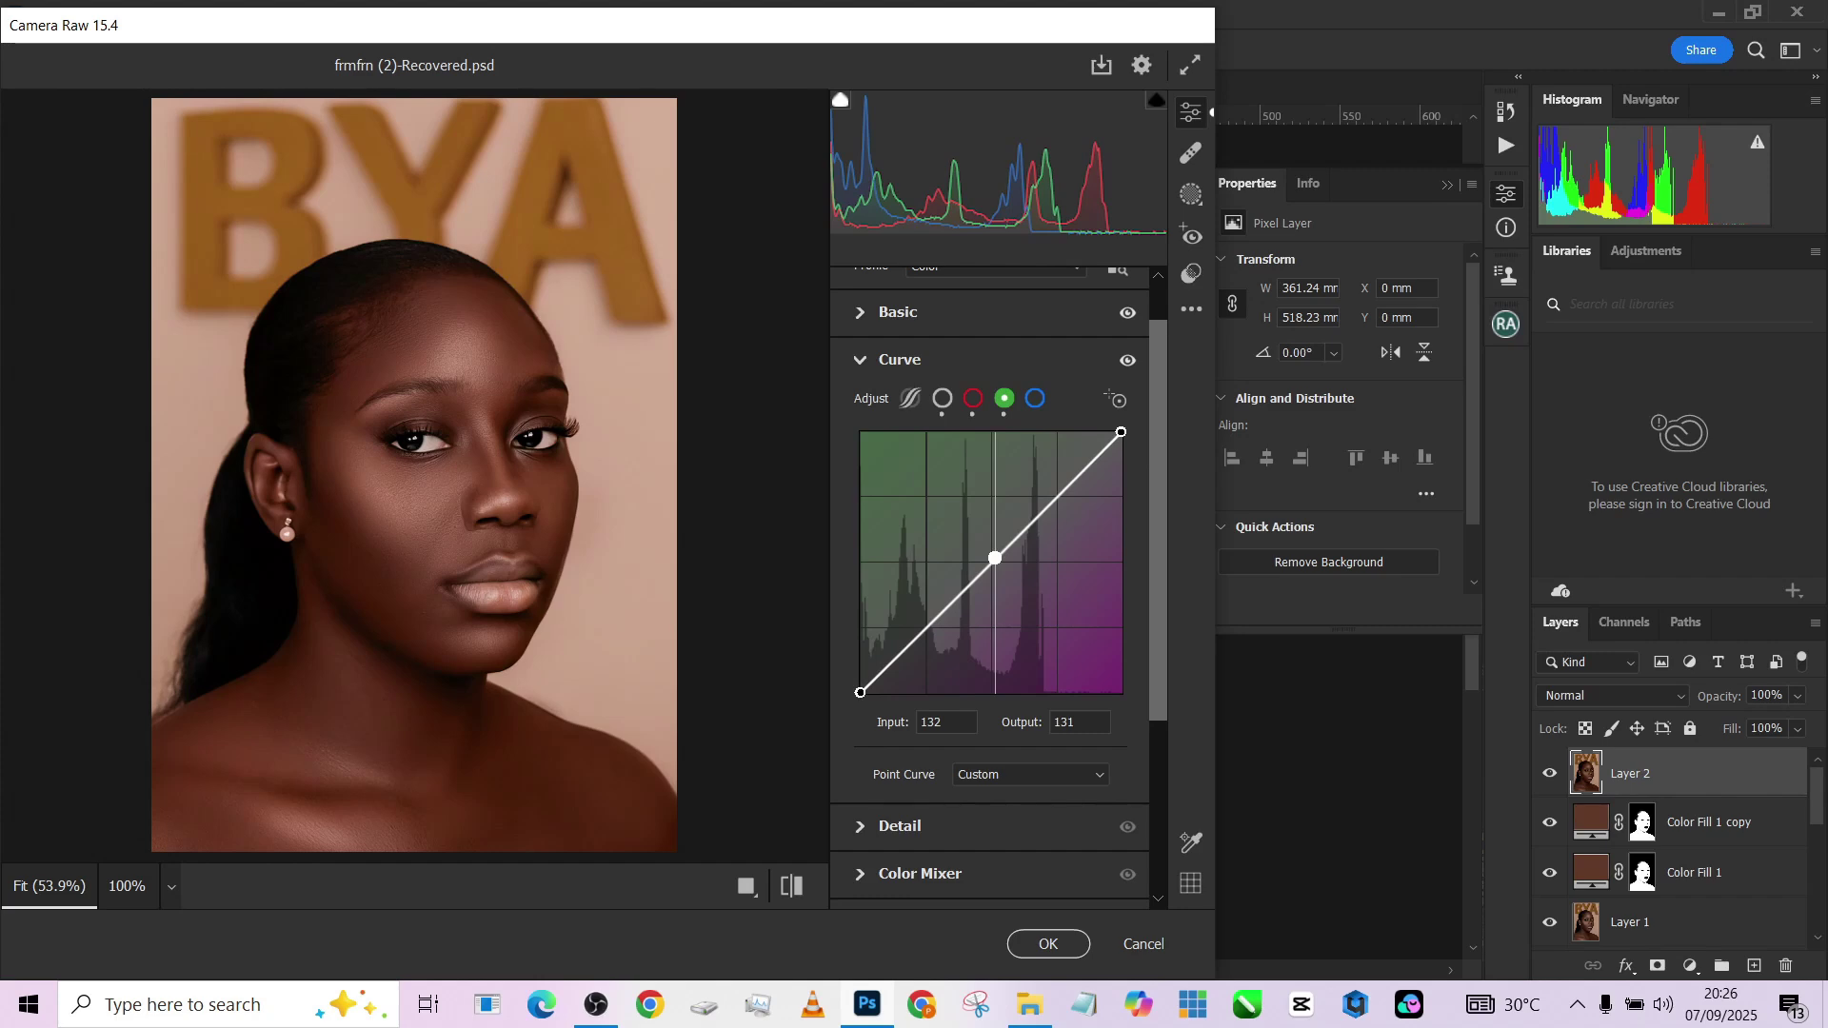
left_click_drag(995, 558, 994, 557)
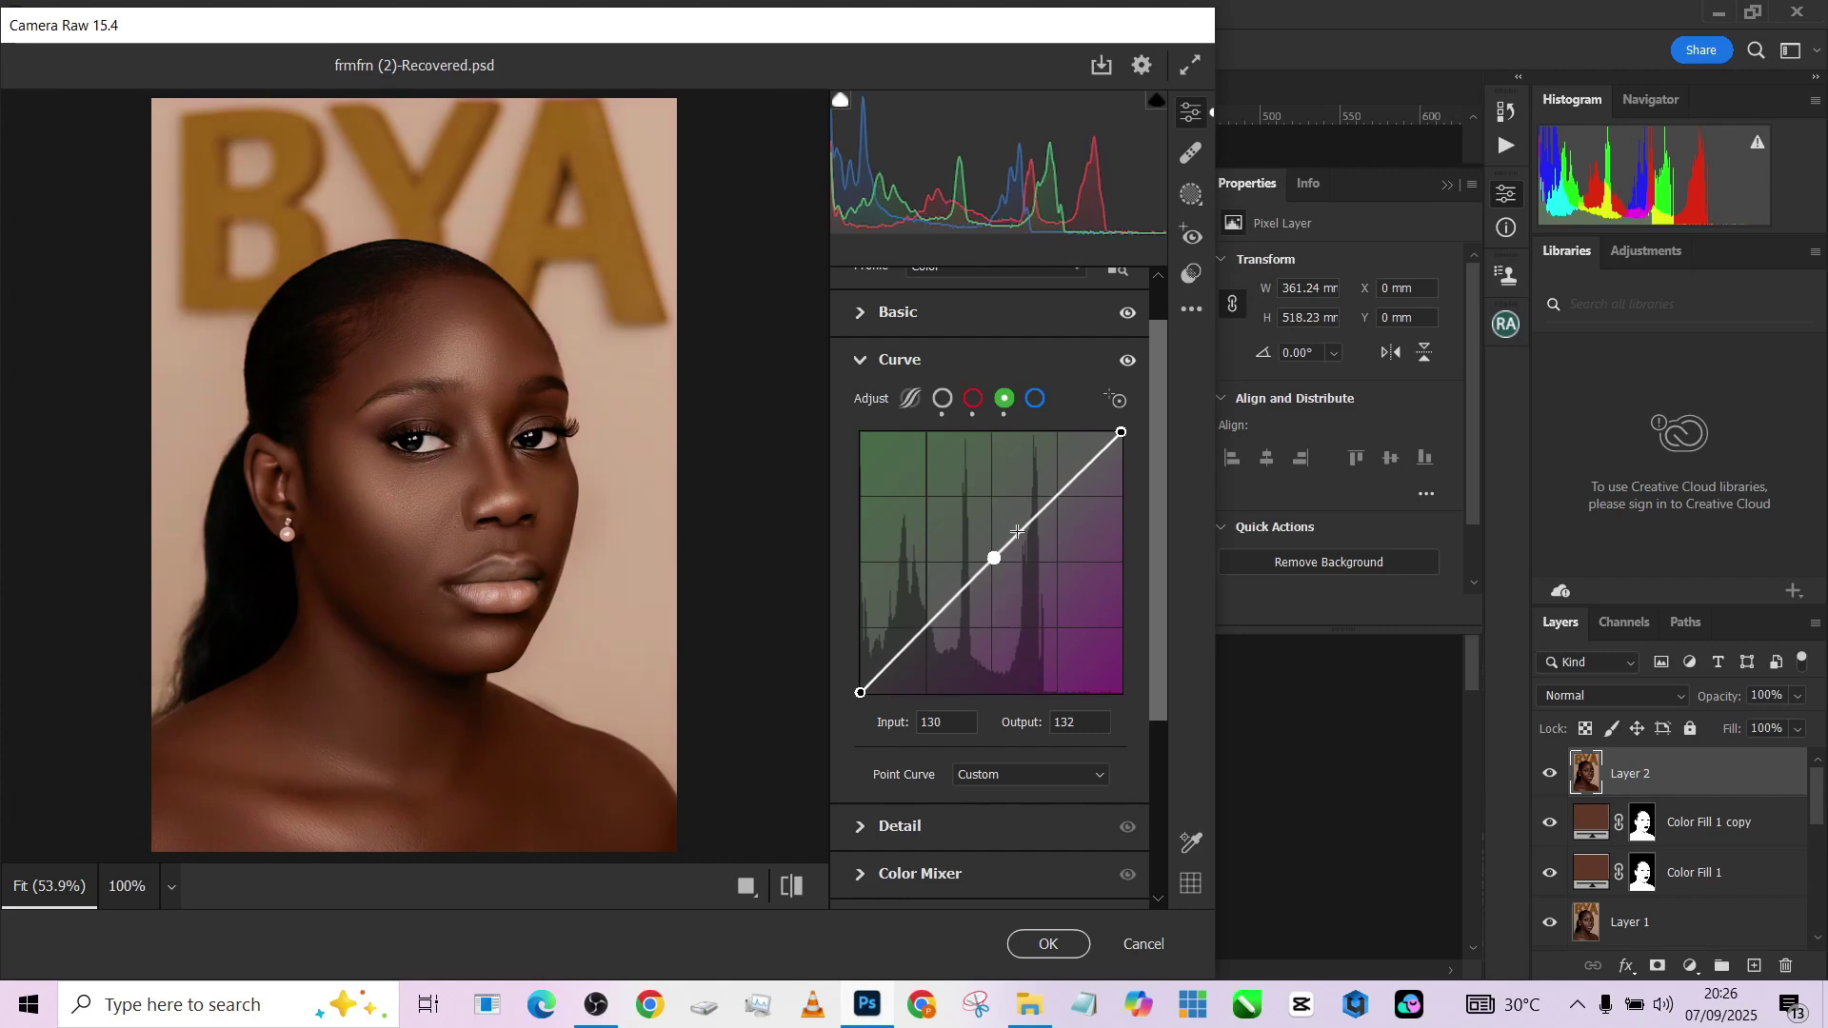
left_click(1035, 398)
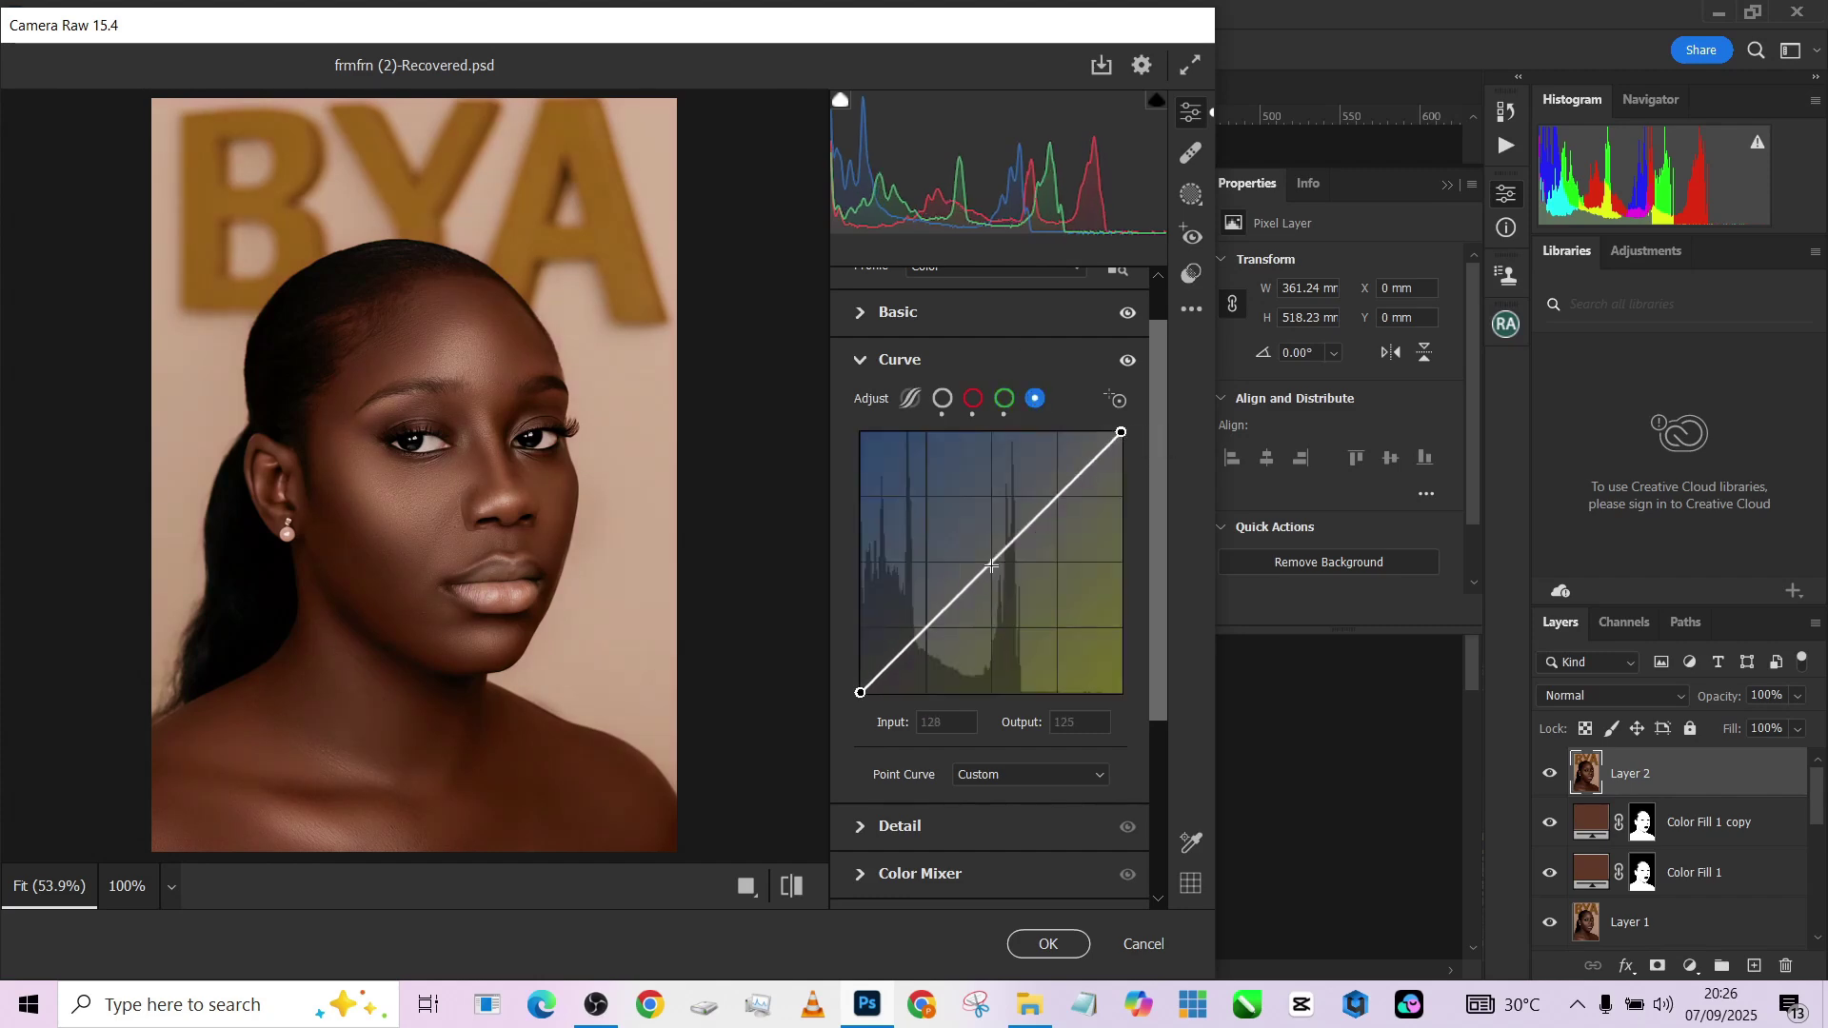
left_click_drag(992, 566, 985, 565)
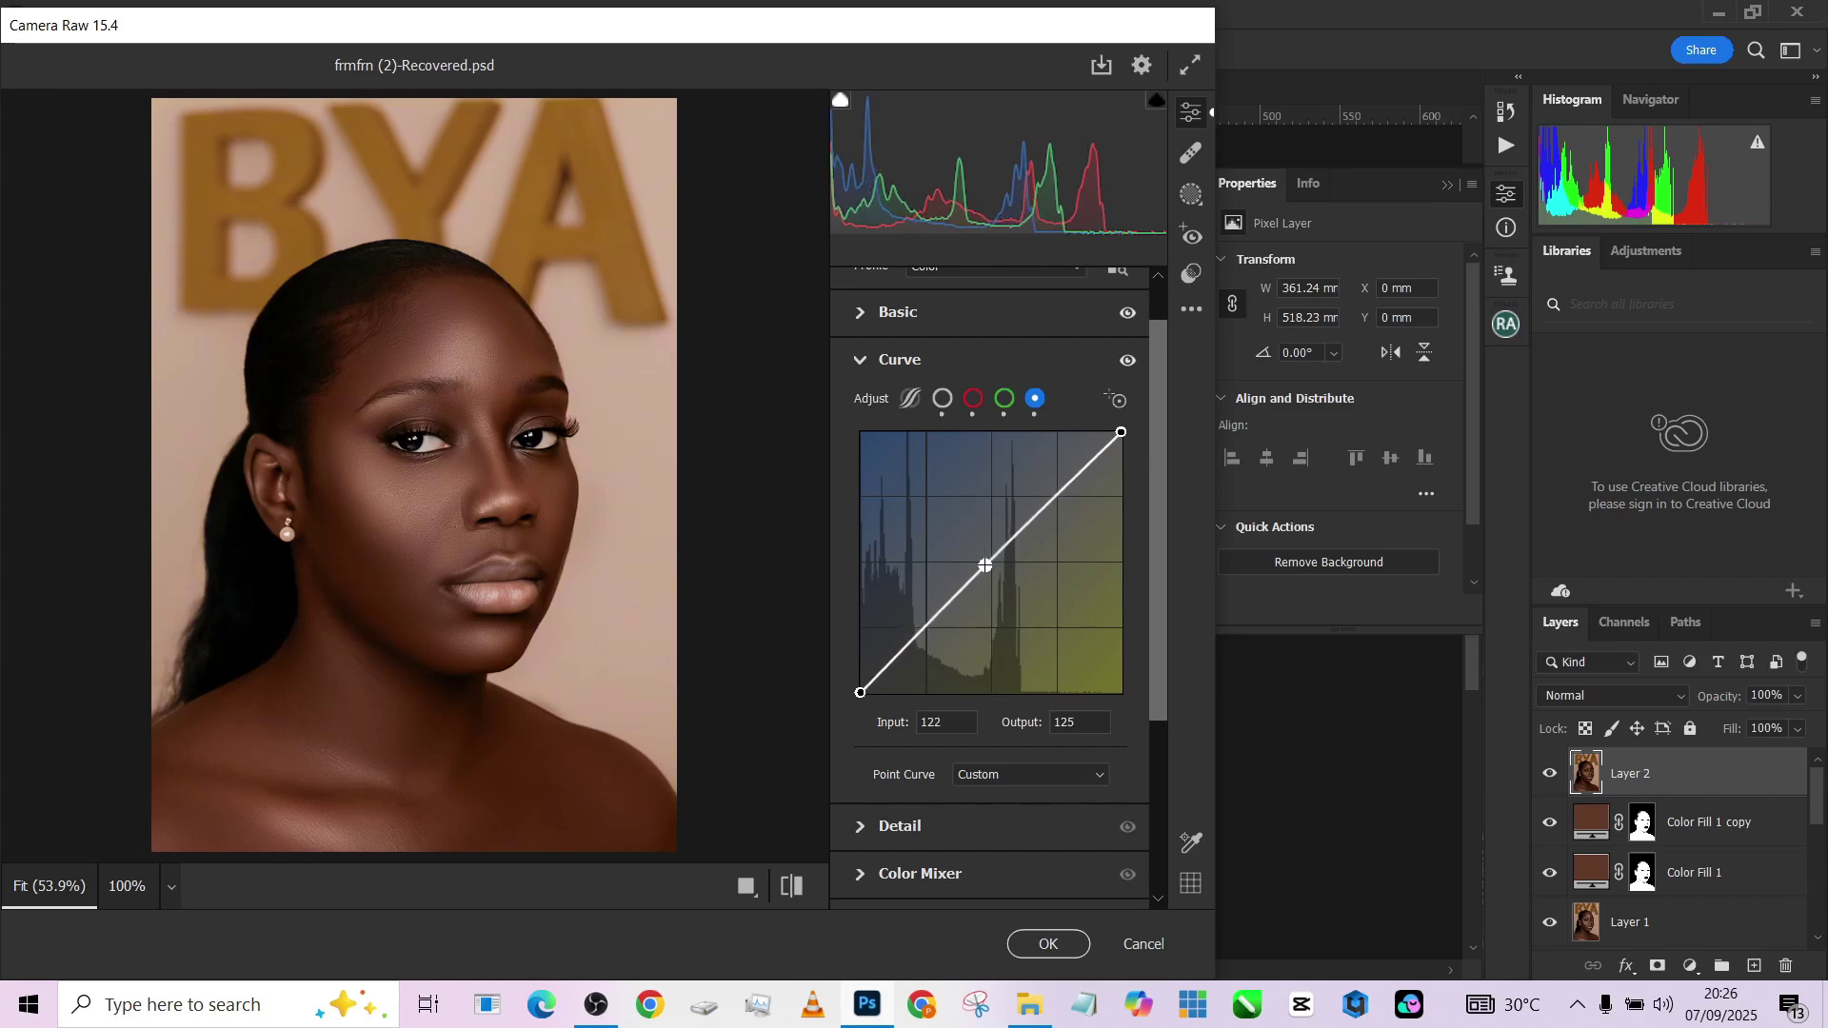
Compare the portrait before and after the Camera Raw edits and apply the filter.
key("backslash")
left_click(795, 885)
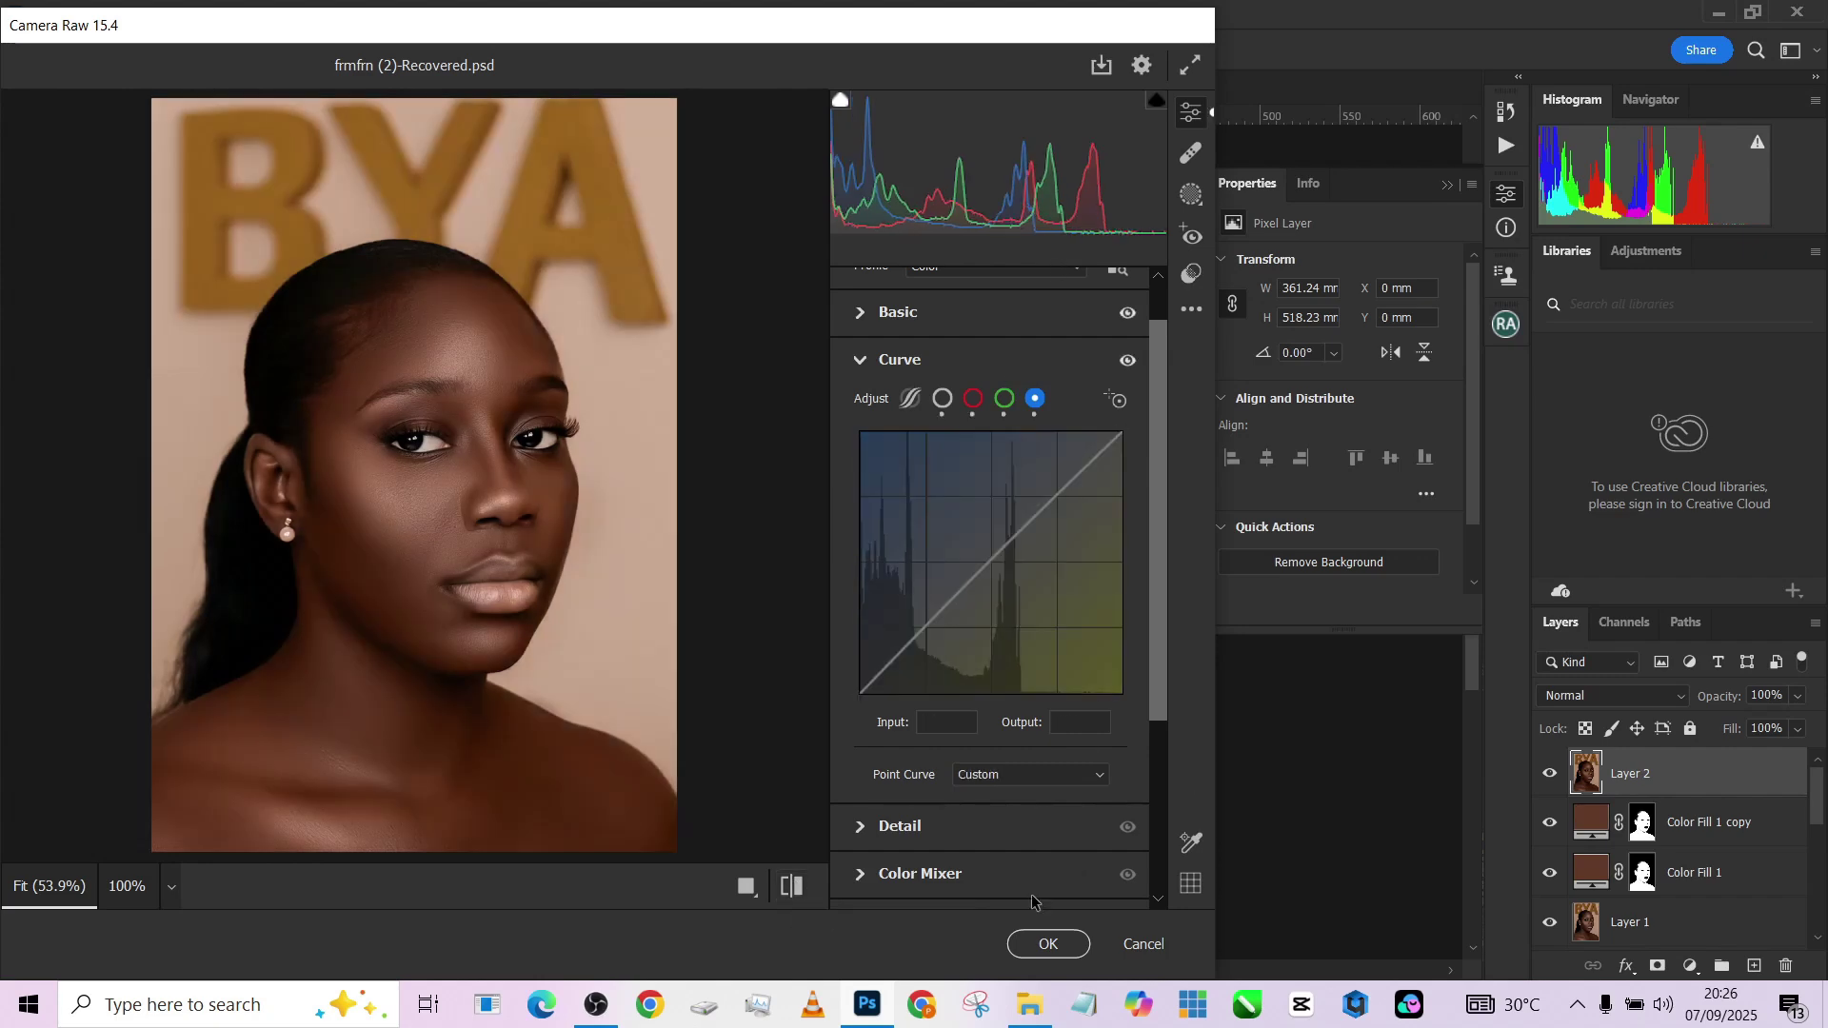
left_click(1048, 943)
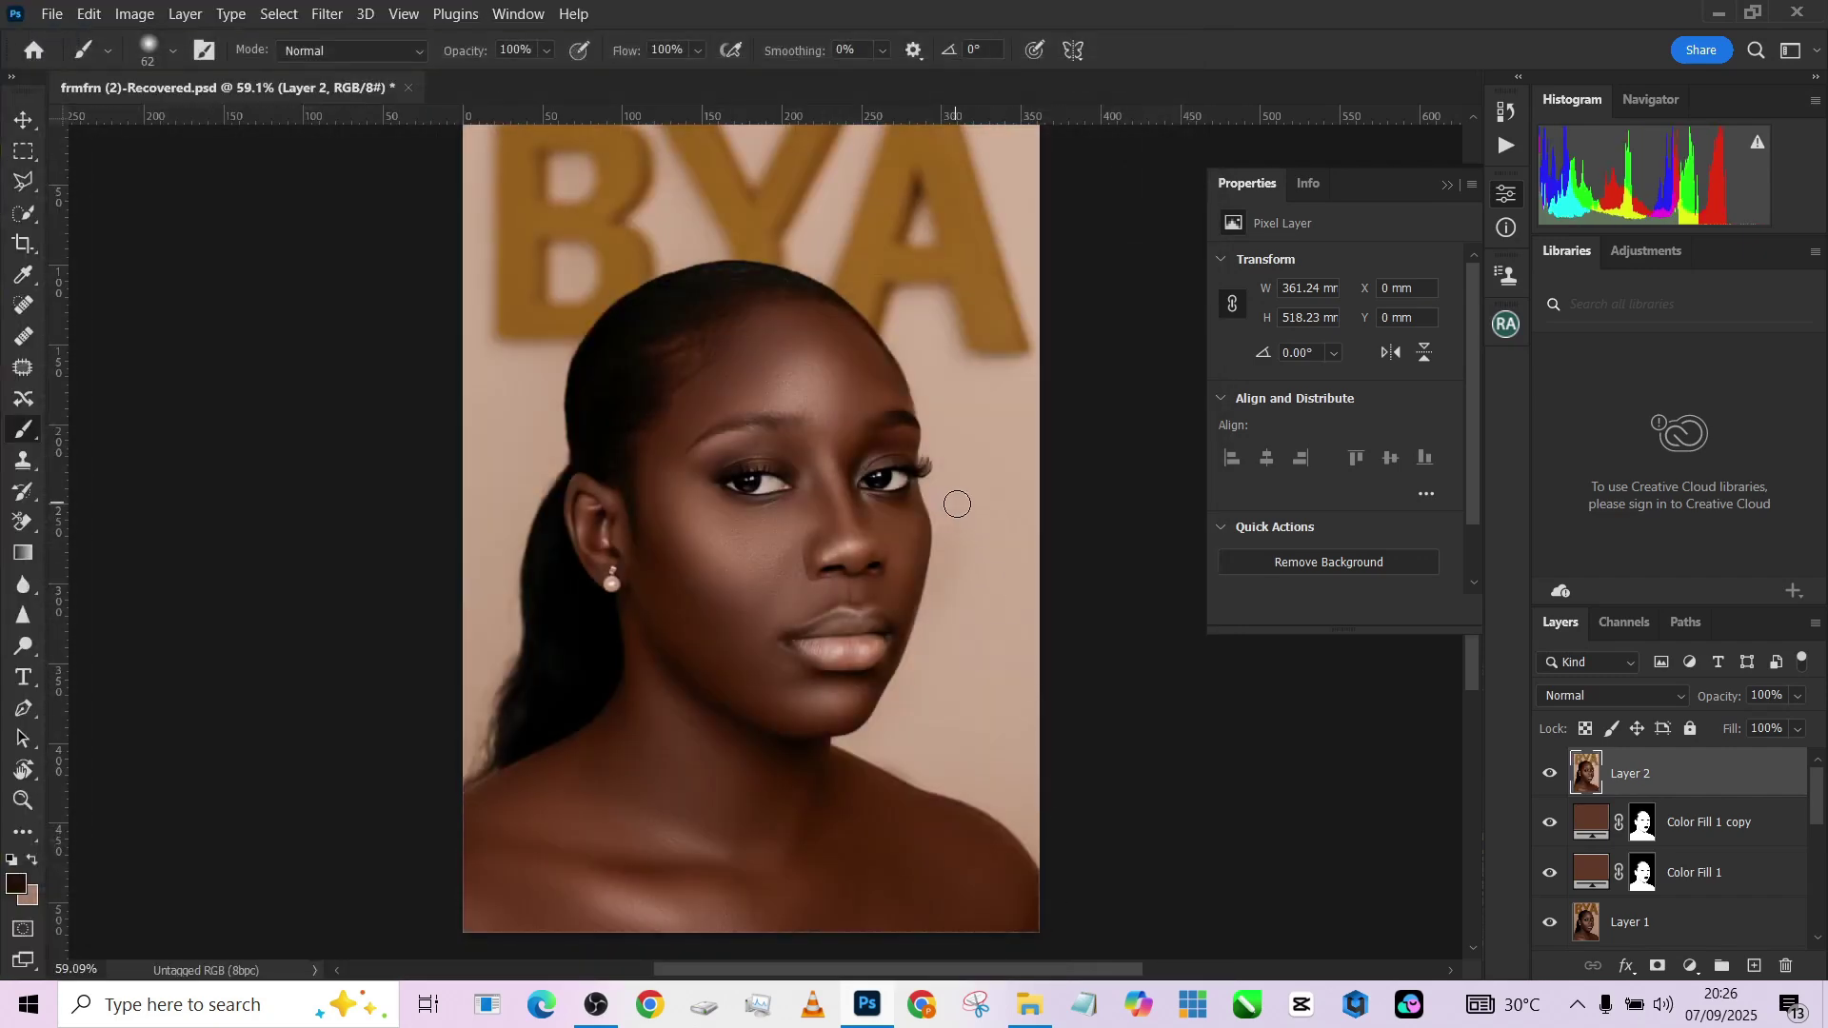
Flatten all layers of the portrait into the background and save the document.
scroll(913, 544, "down", 3)
scroll(895, 534, "up", 2)
scroll(1656, 924, "down", 5)
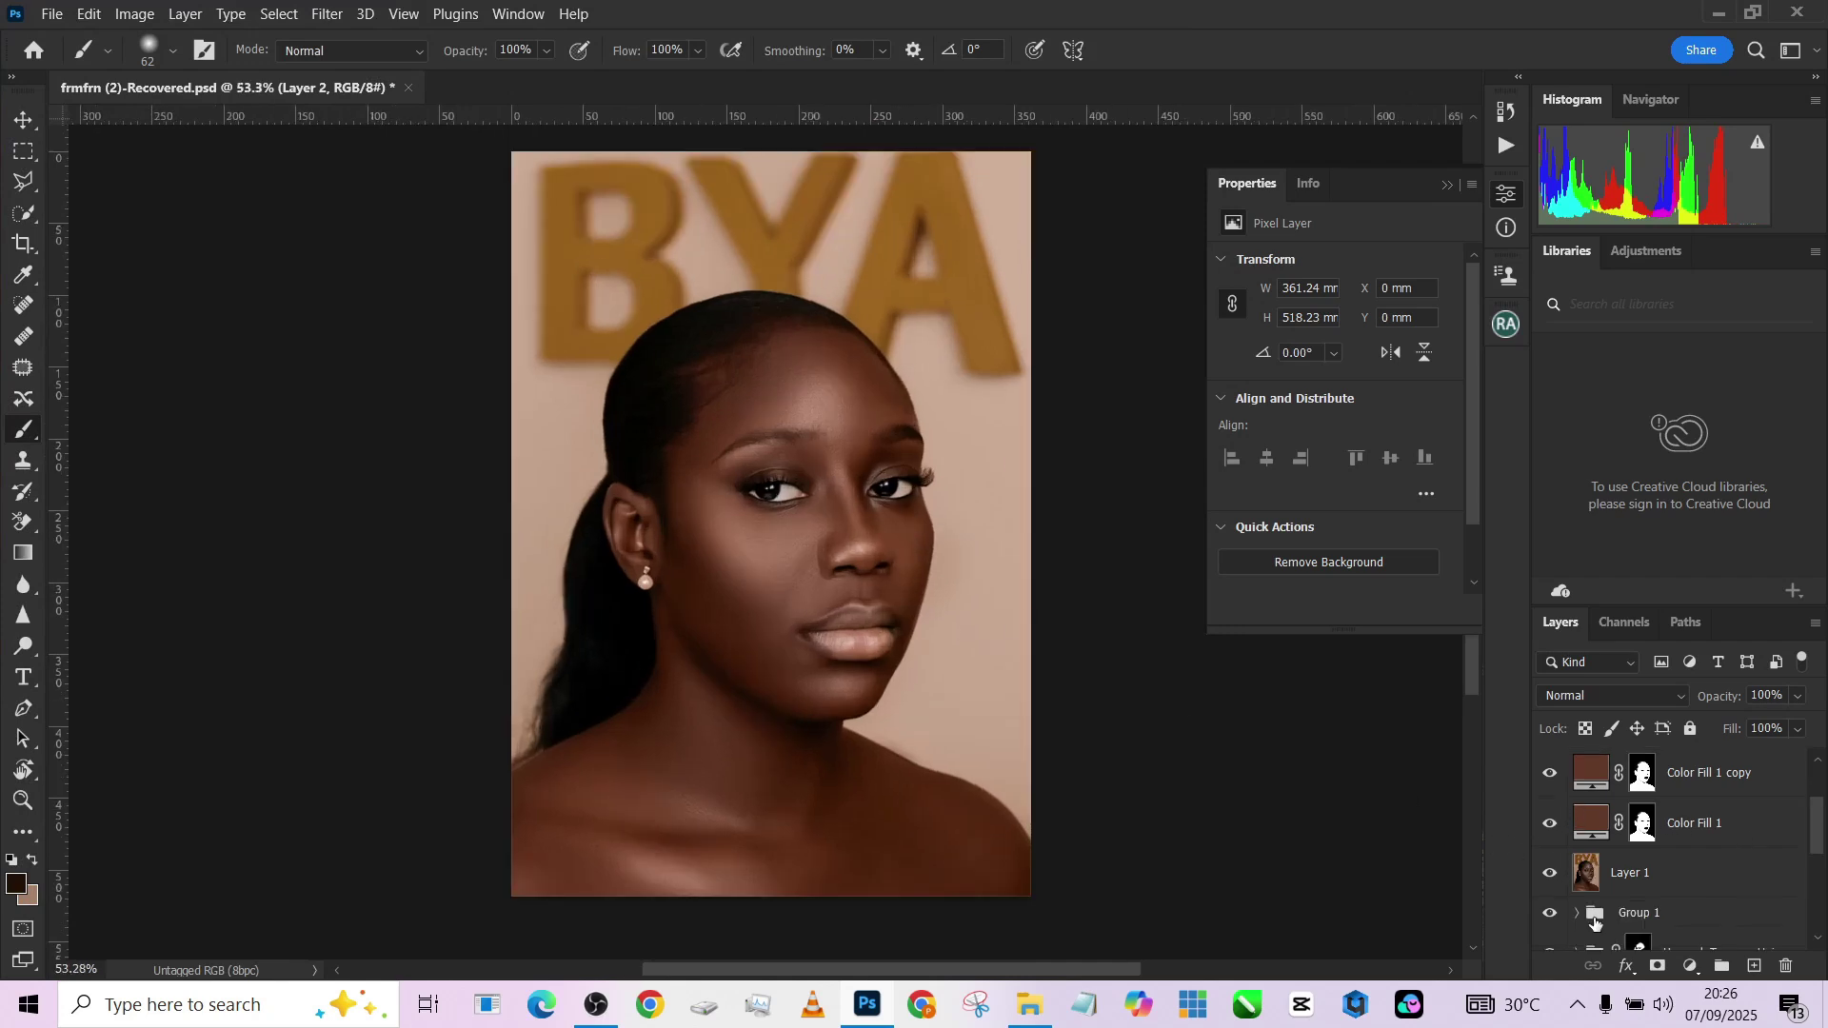
right_click(1654, 946)
left_click(1662, 982)
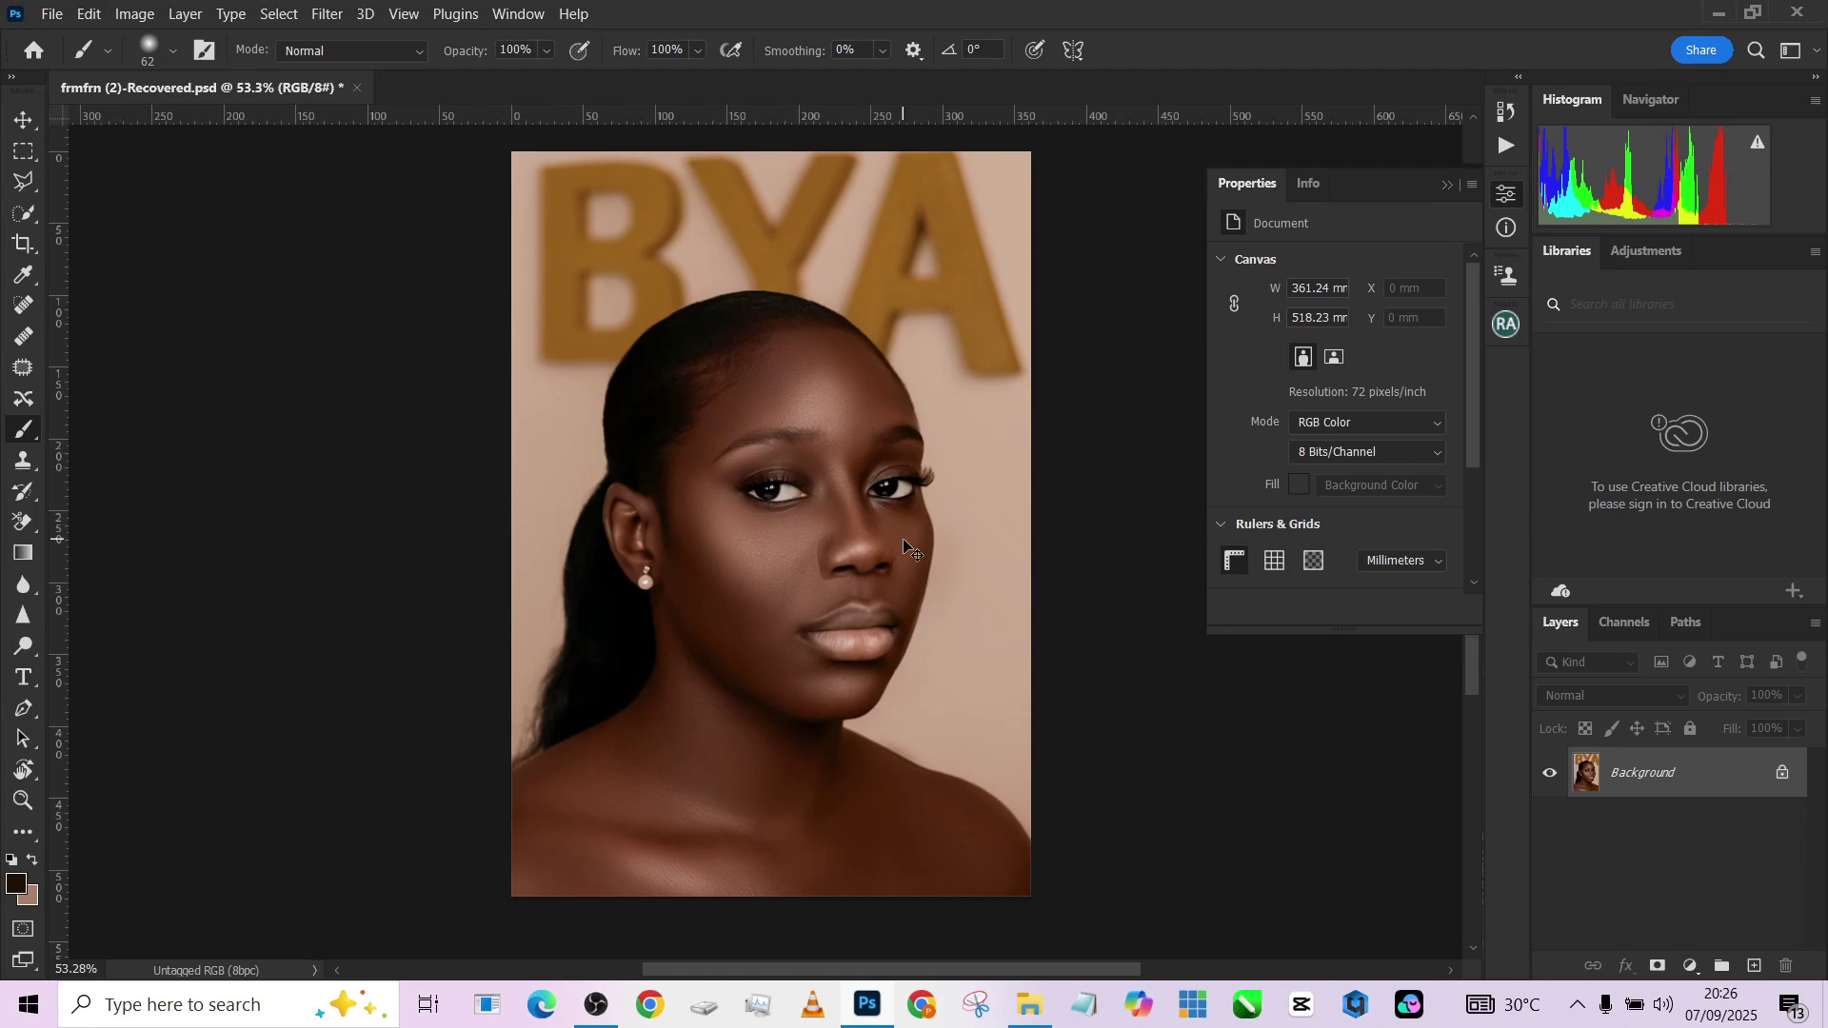
key("ctrl+s")
Run the Done4U Retouch action on the flattened portrait with a Gaussian Blur radius of 3 pixels.
left_click(1508, 142)
left_click(1266, 182)
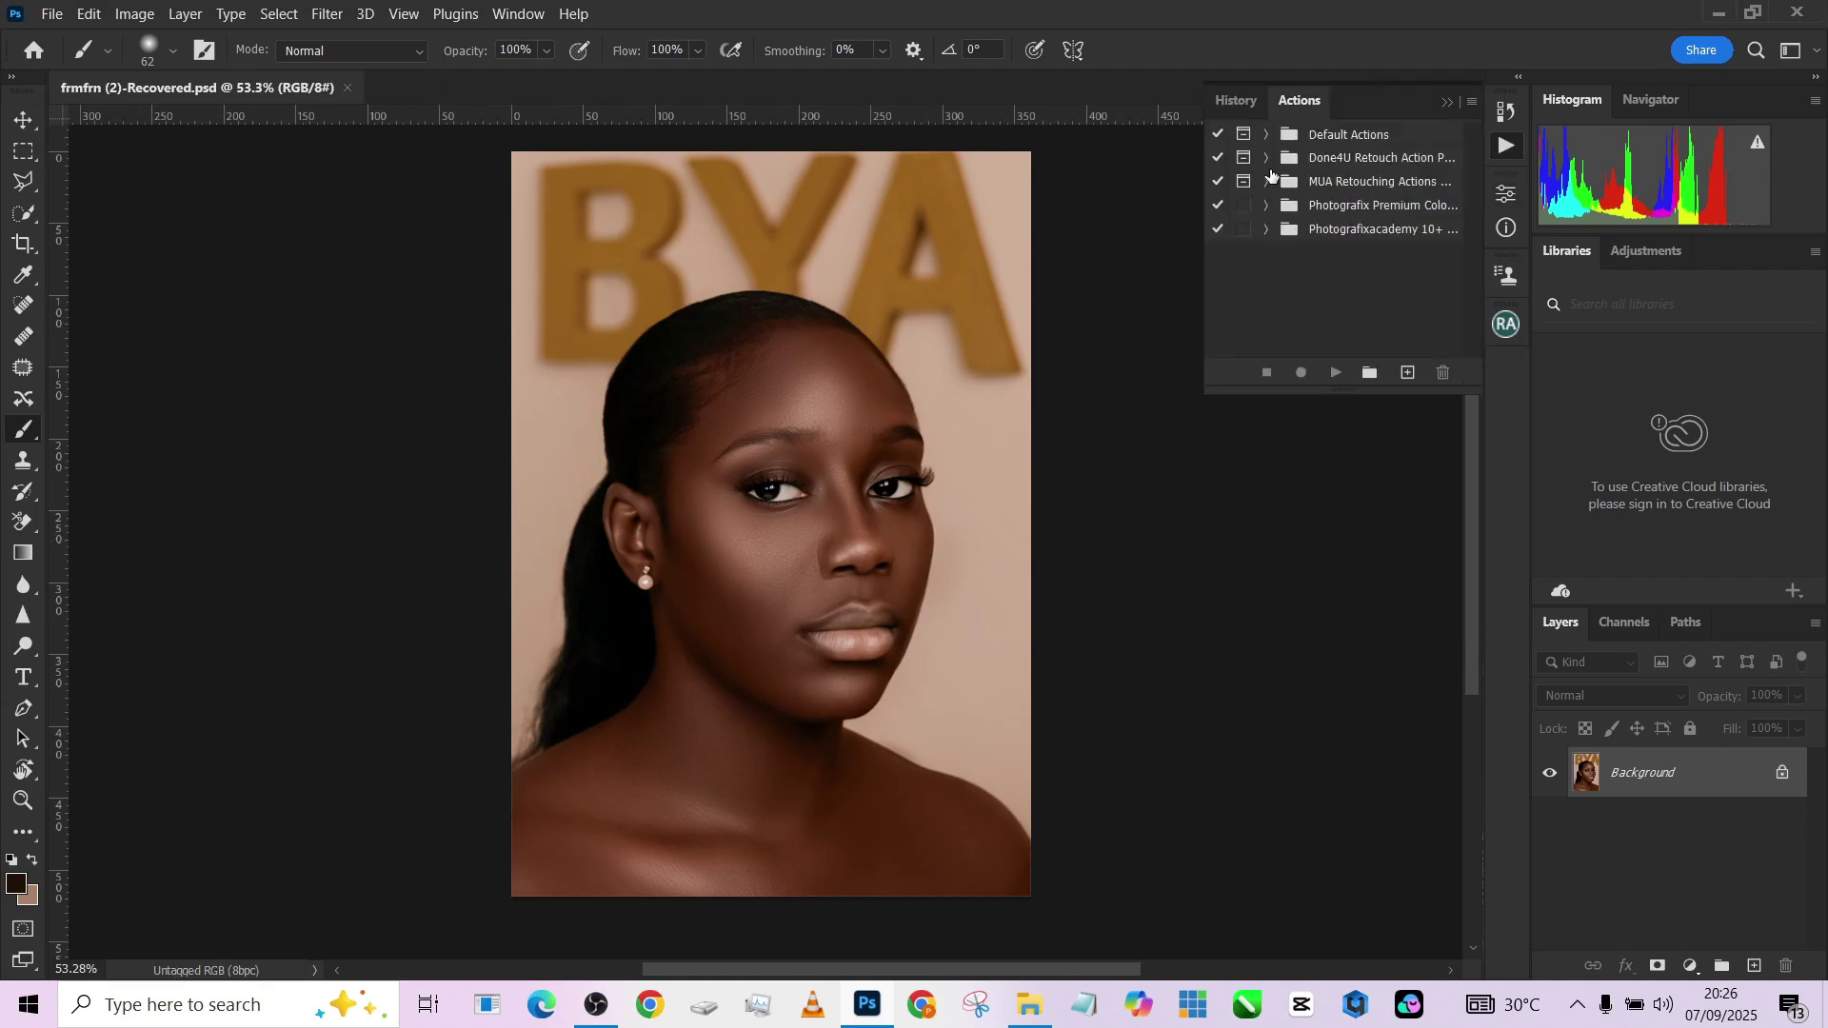
left_click(1267, 158)
left_click(1320, 183)
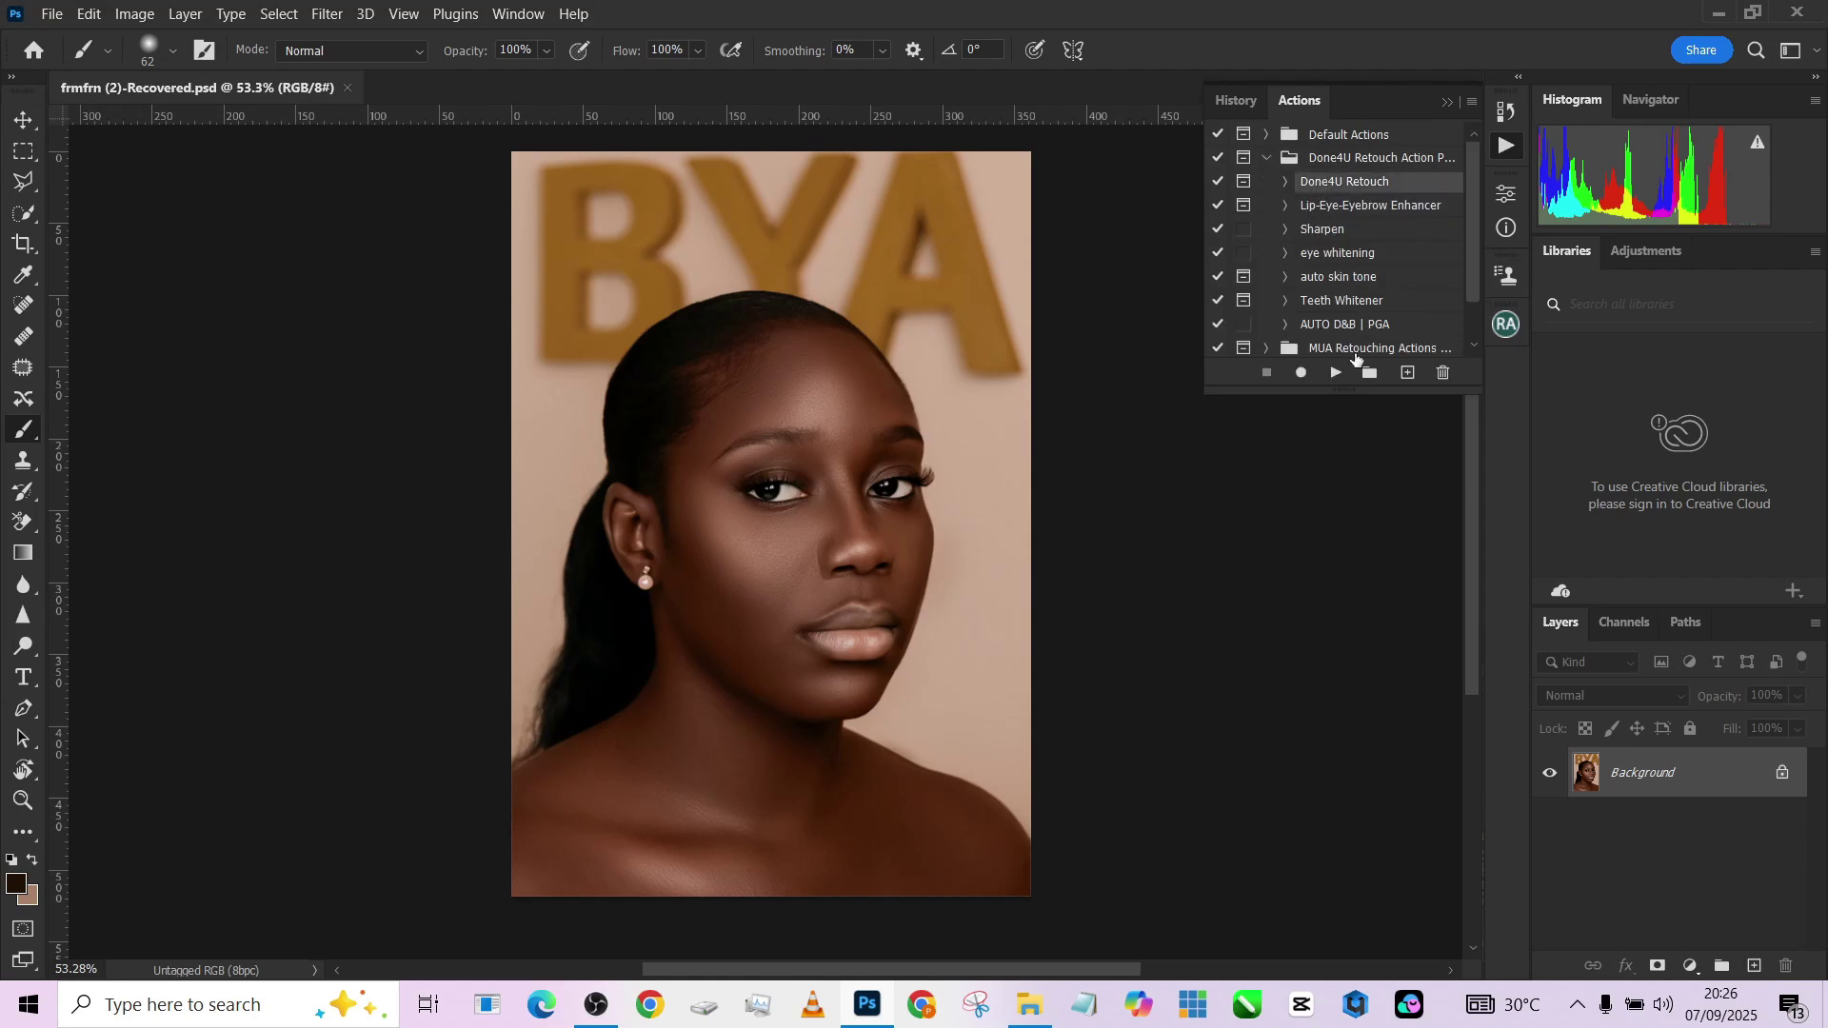
left_click(1331, 373)
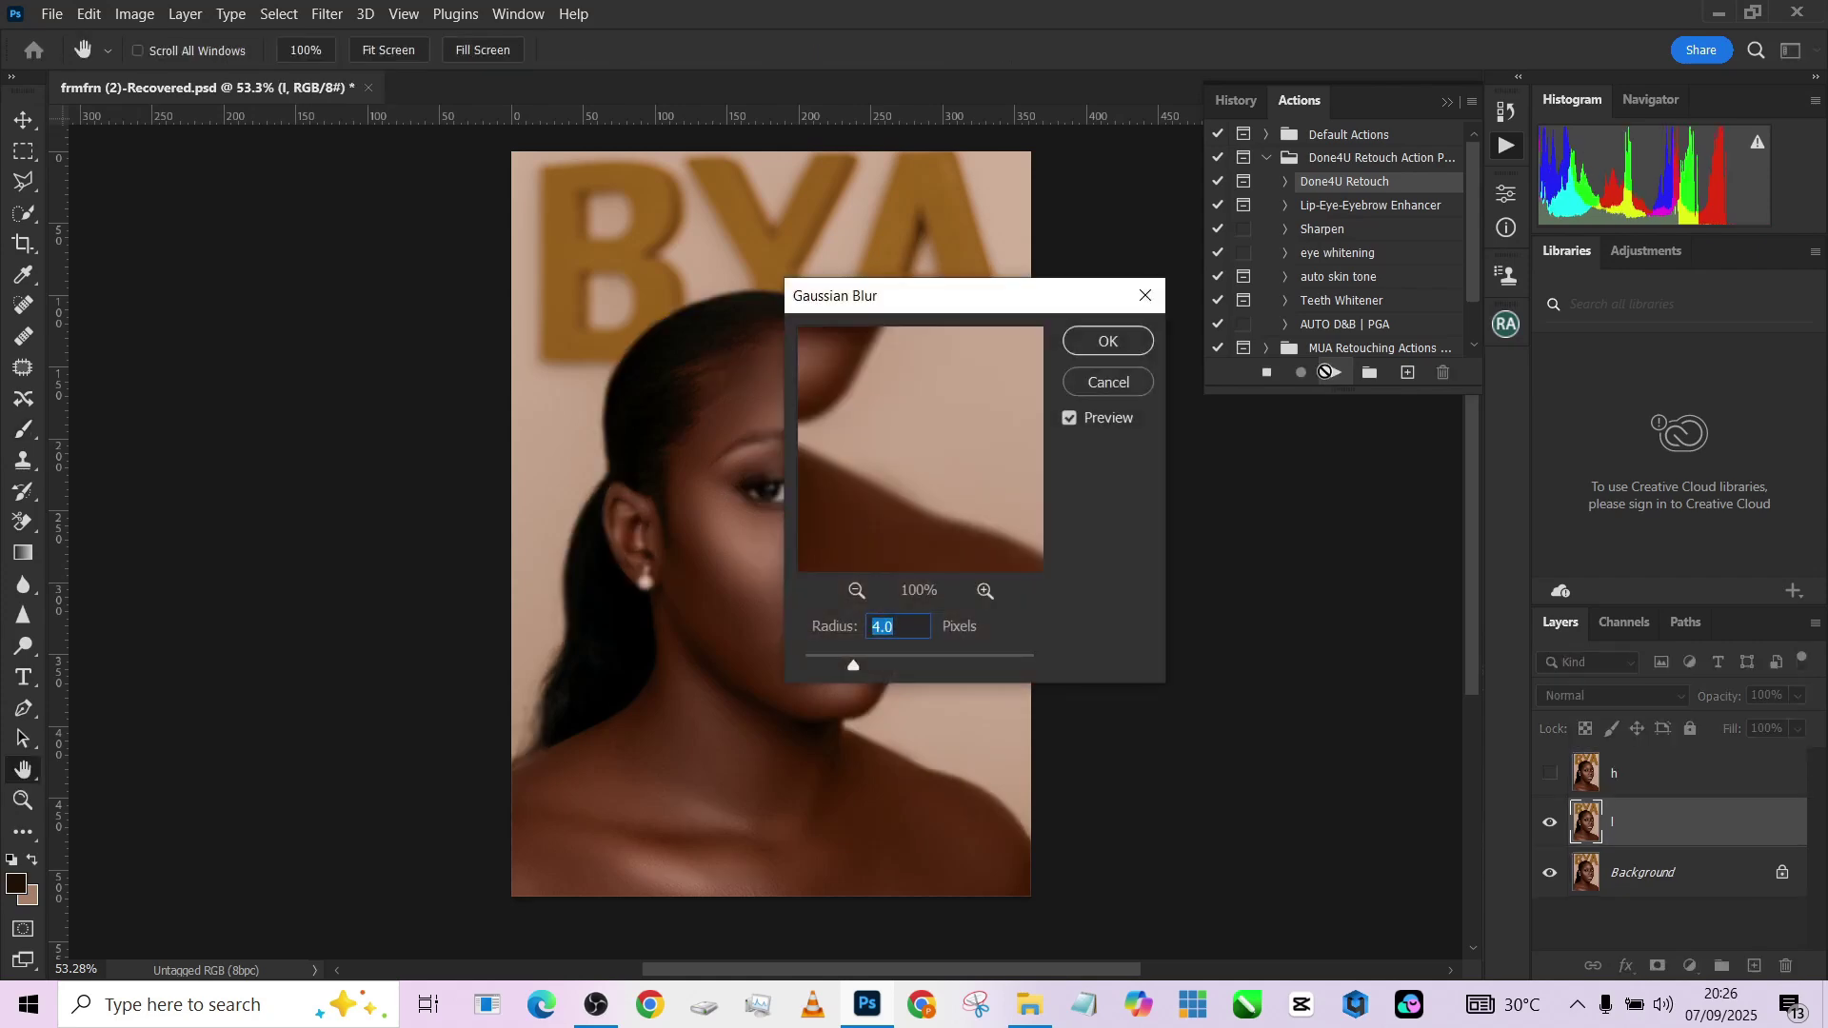
type("3")
key("Return")
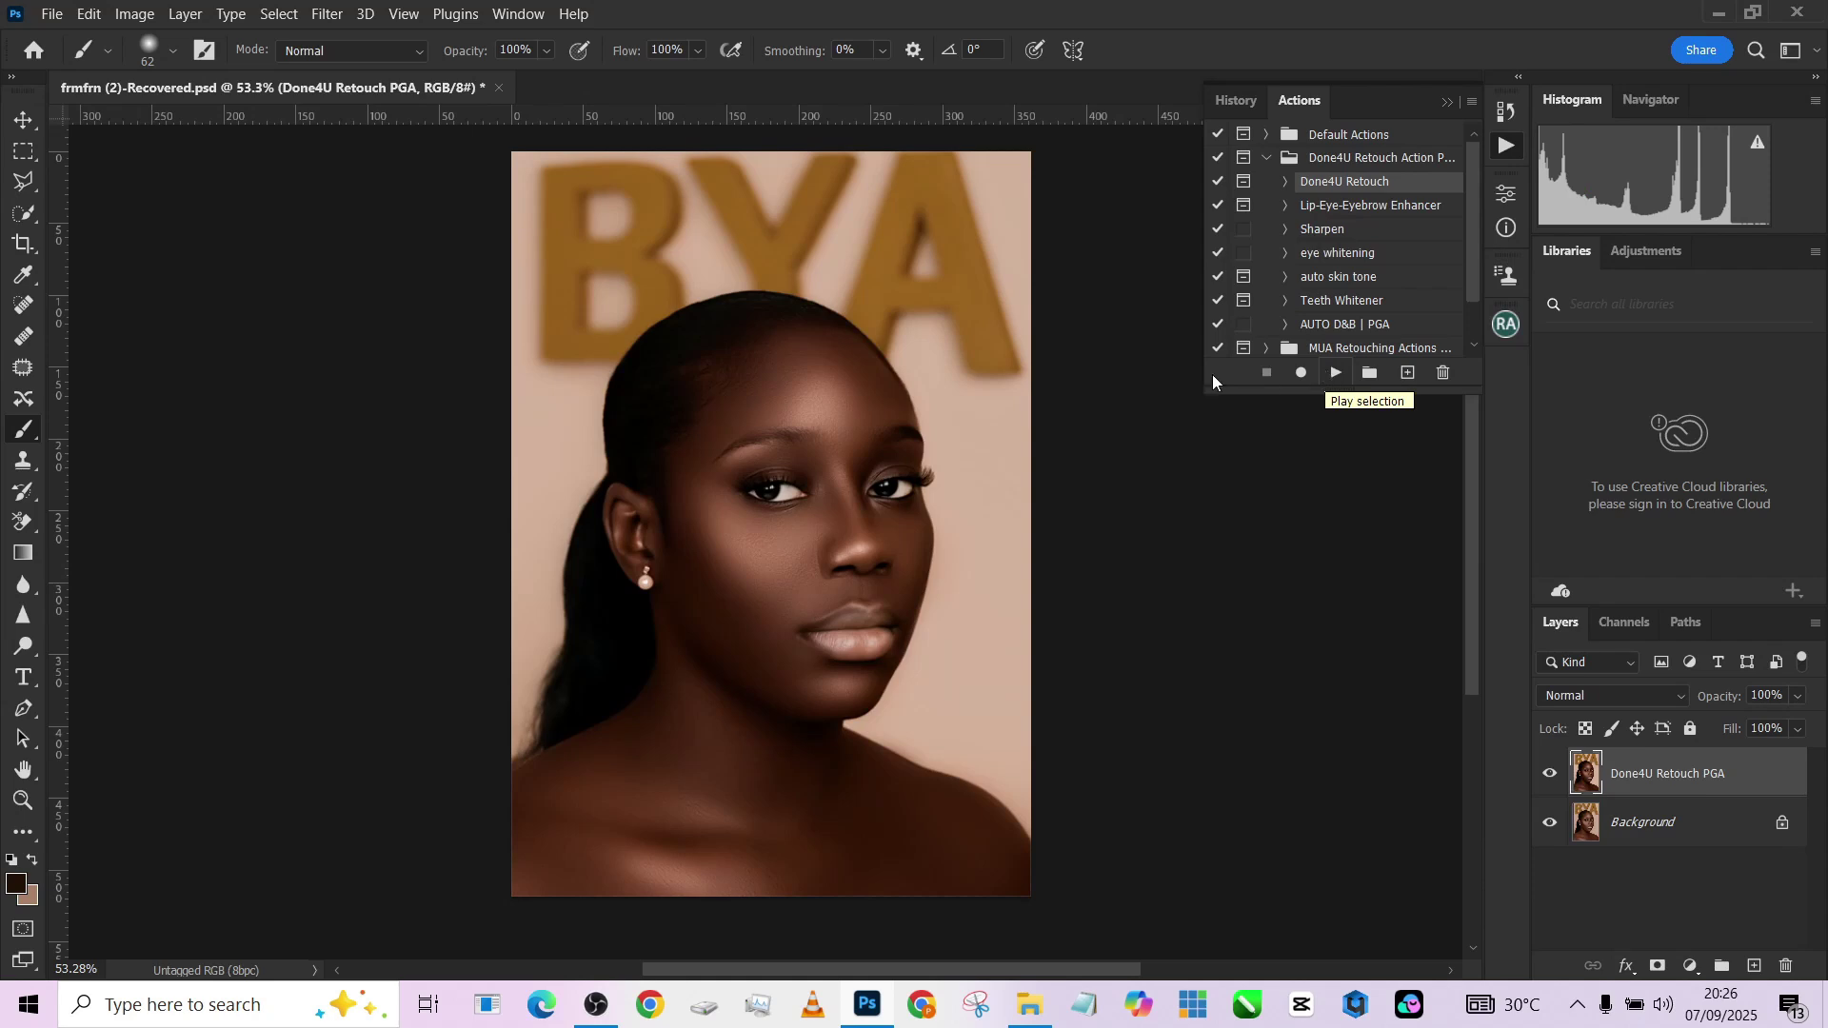
Compare the portrait with and without the Done4U Retouch PGA layer and lower that layer's opacity to 73%.
scroll(819, 472, "up", 1)
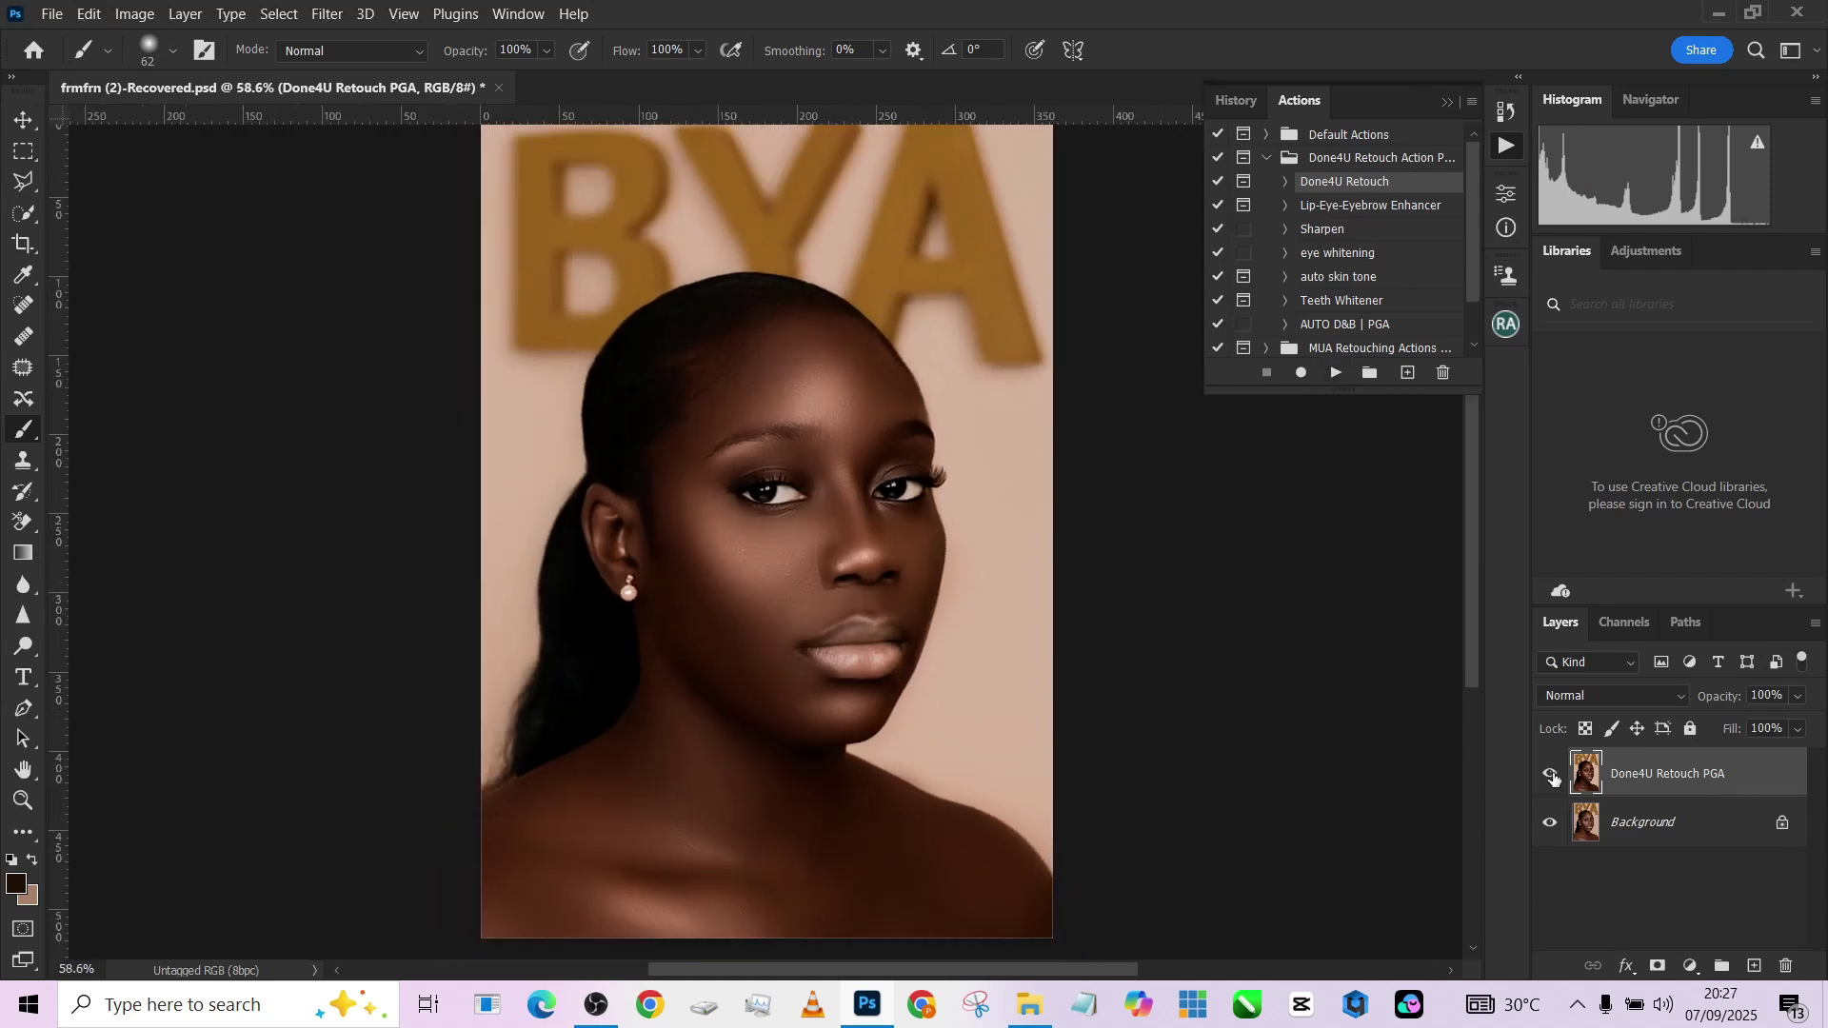
left_click(1553, 776)
left_click(1553, 776)
left_click(1799, 697)
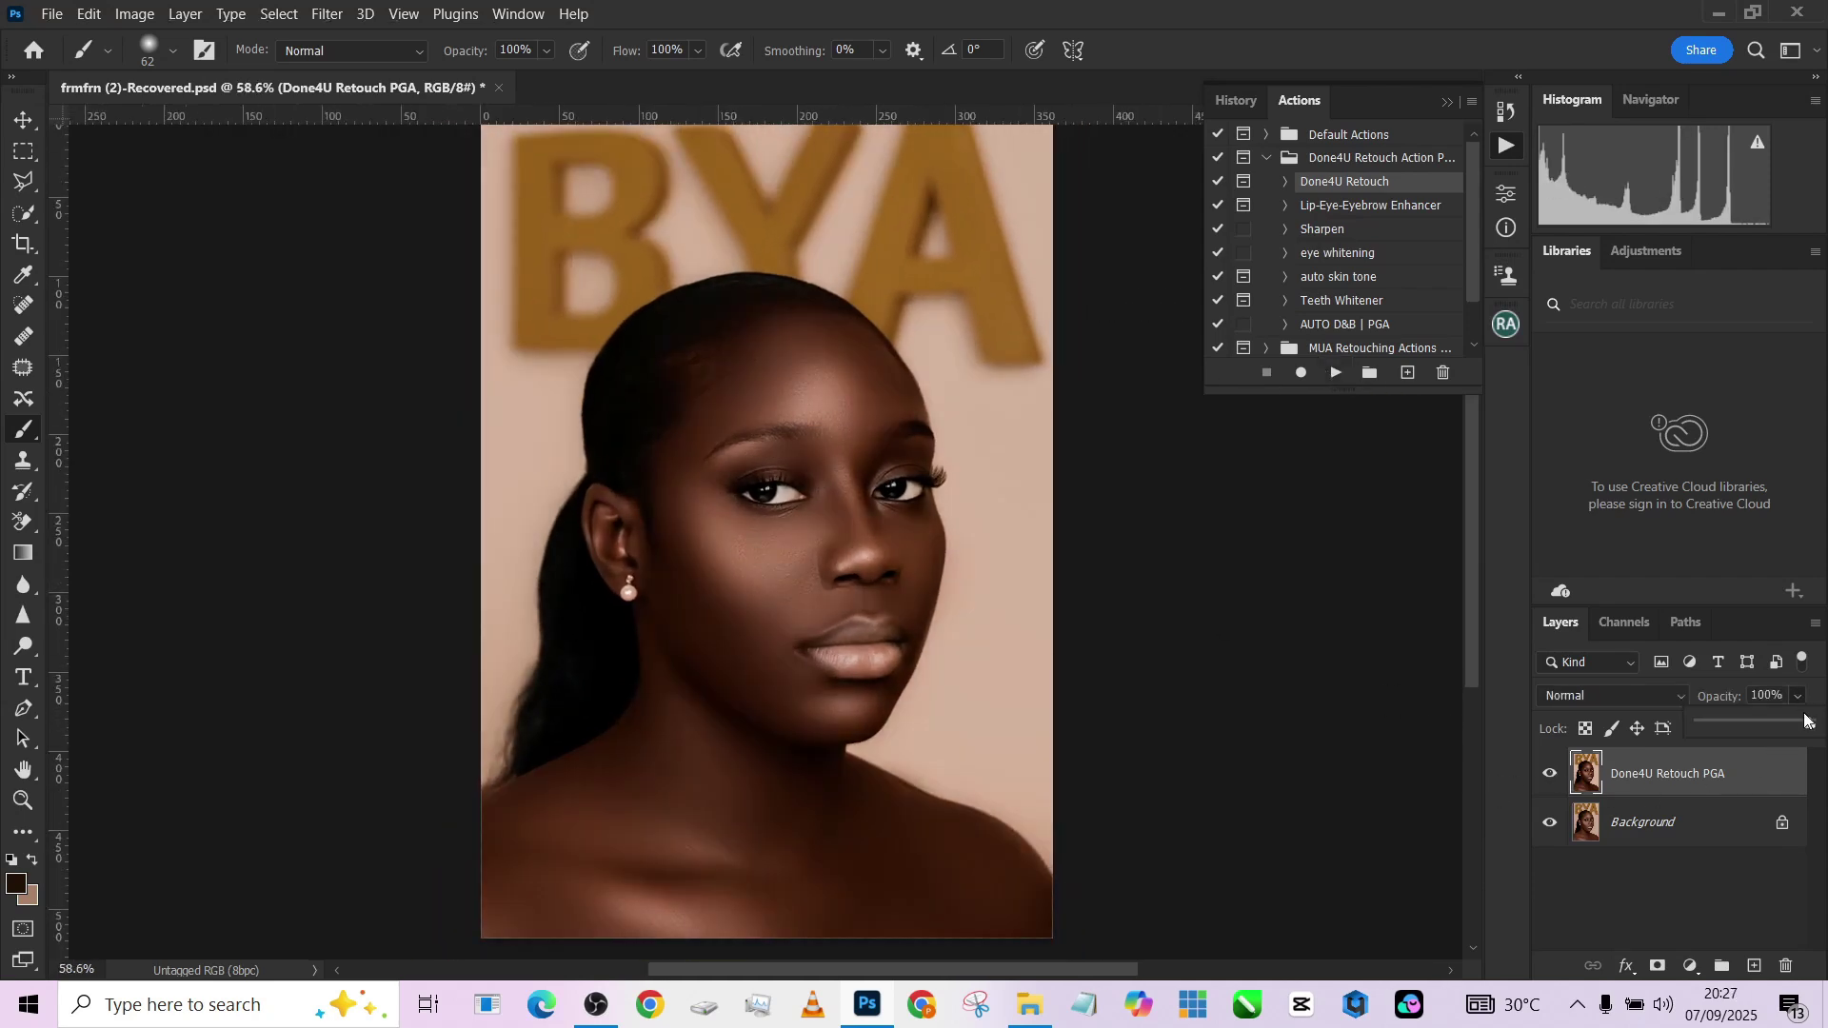
left_click_drag(1814, 723, 1783, 727)
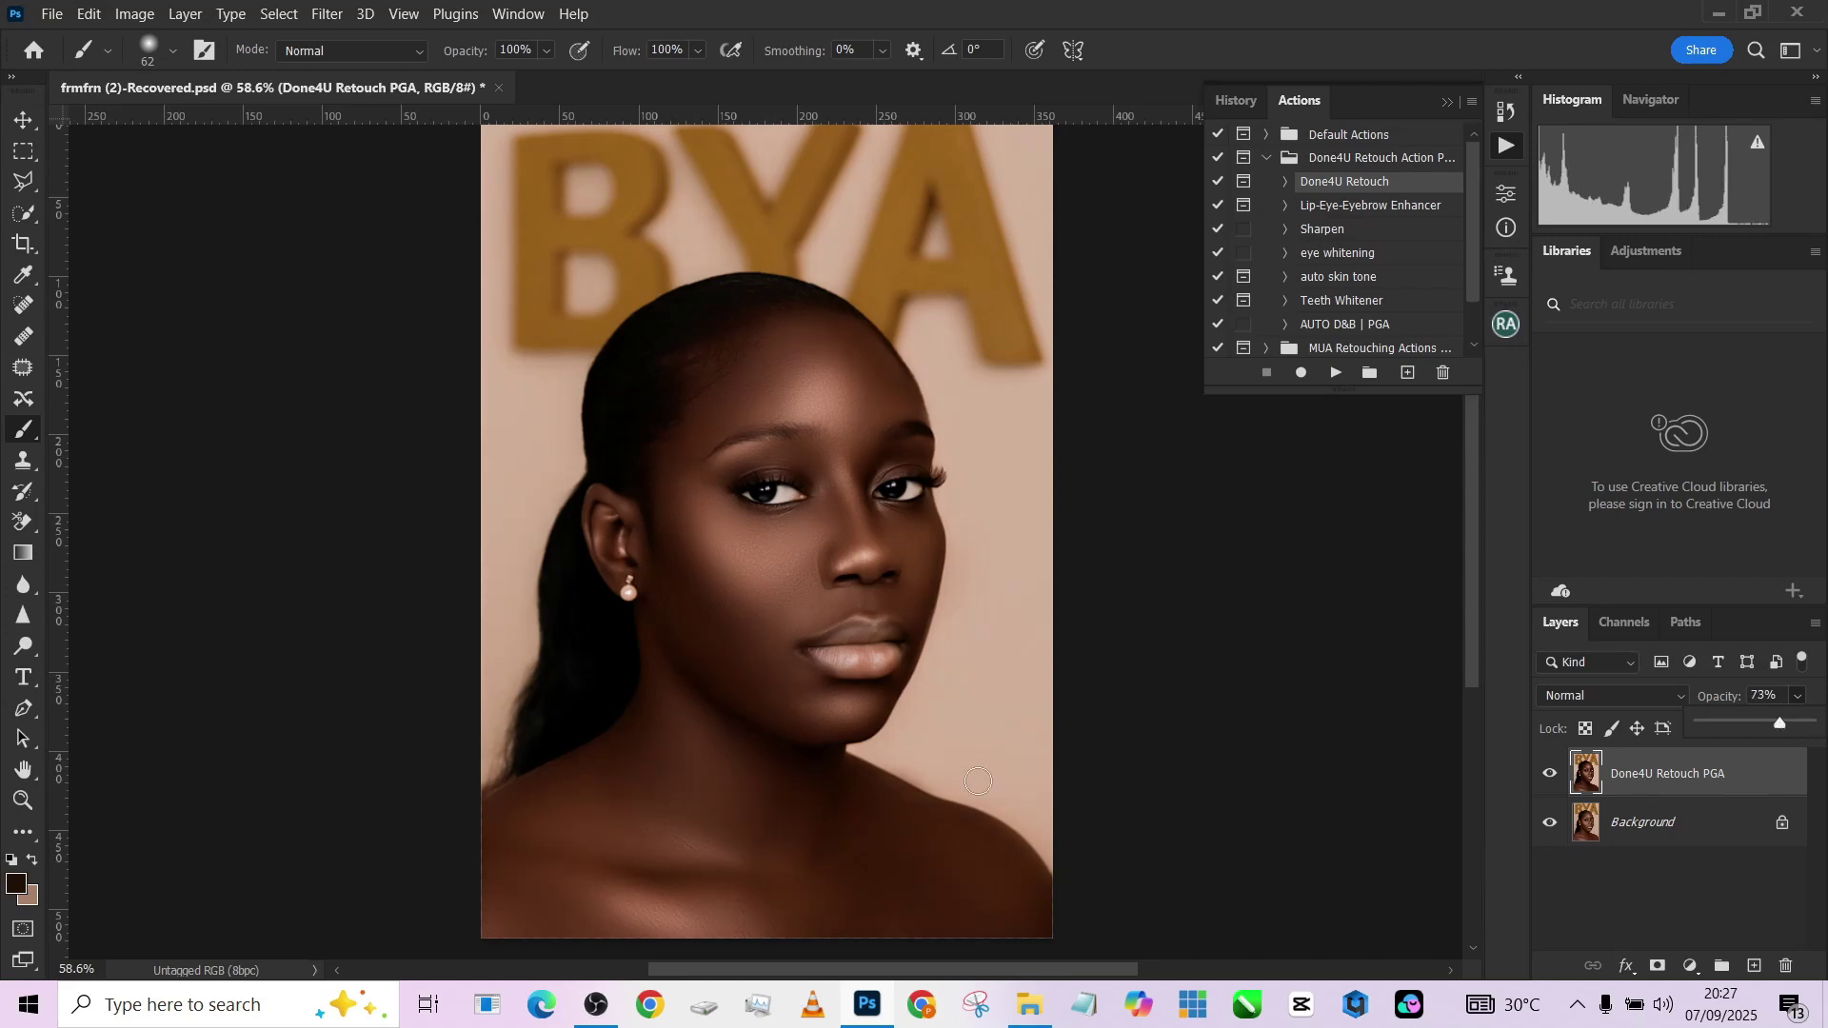
Add a darkening Curves adjustment layer with its midpoint at input 129, output 105, and invert its mask to black.
left_click(1692, 966)
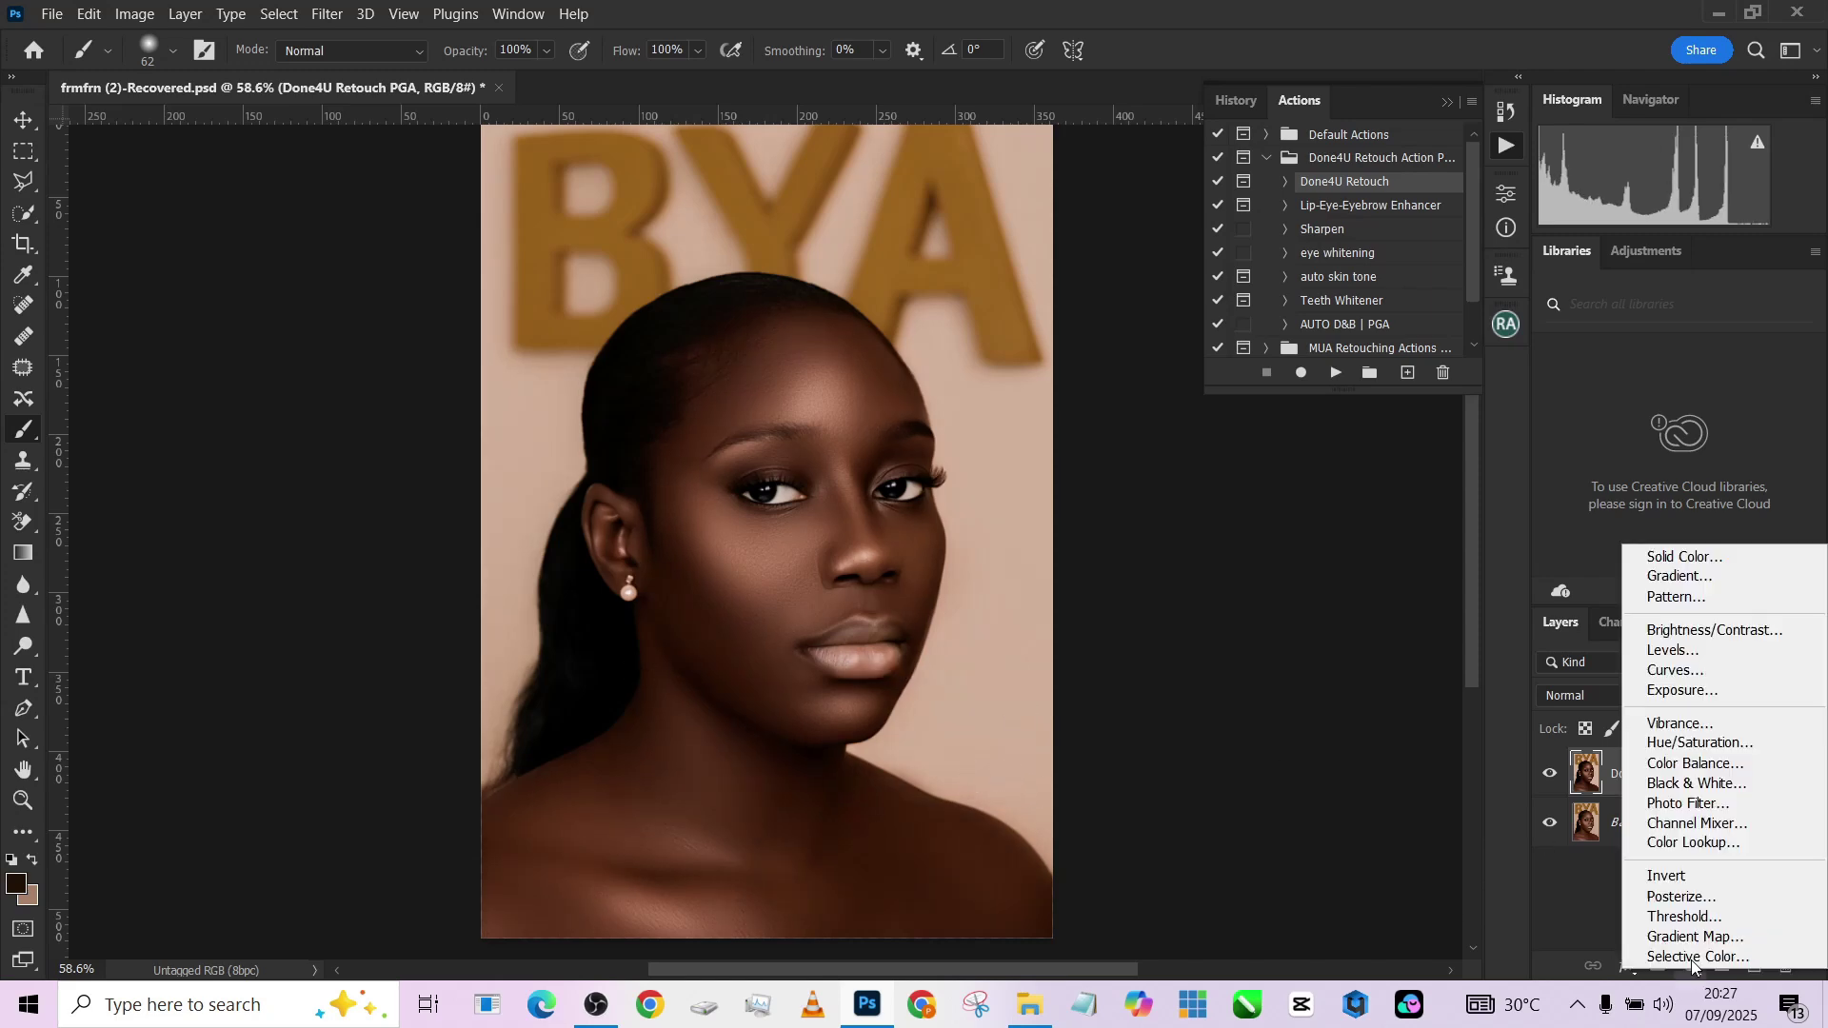
left_click(1678, 666)
left_click_drag(1371, 421, 1362, 419)
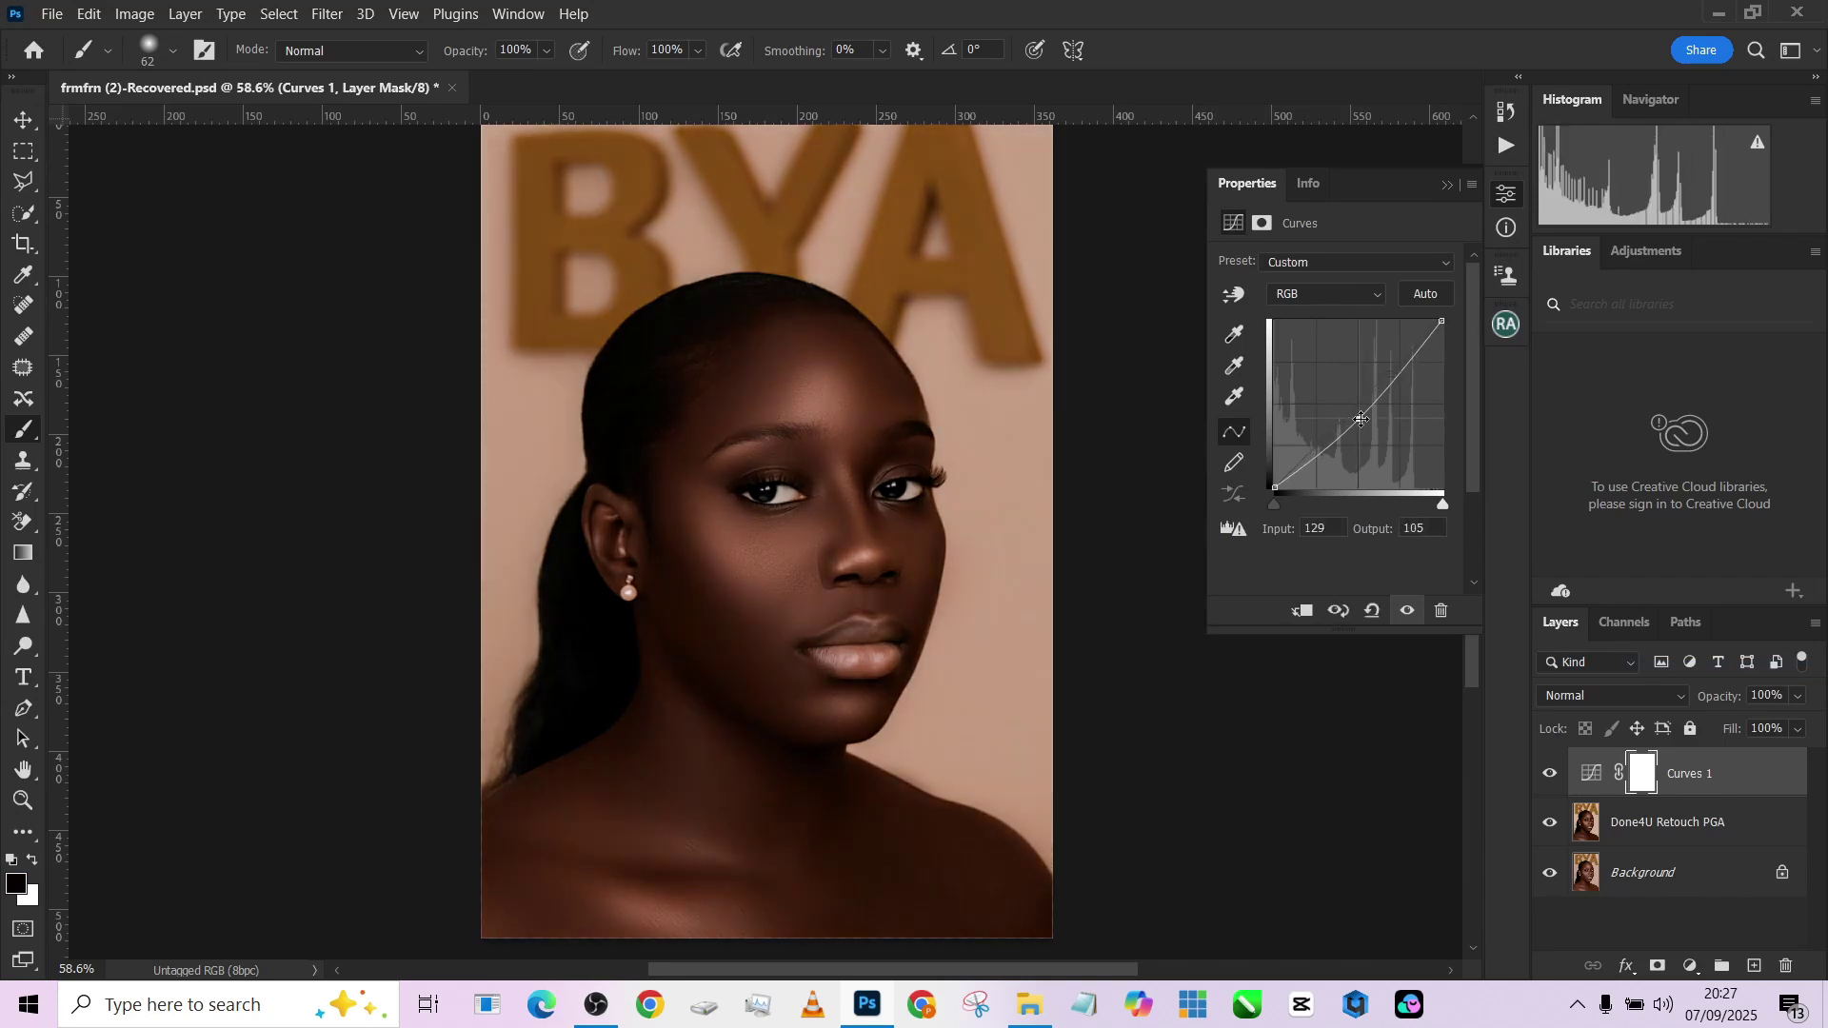
key("ctrl+i")
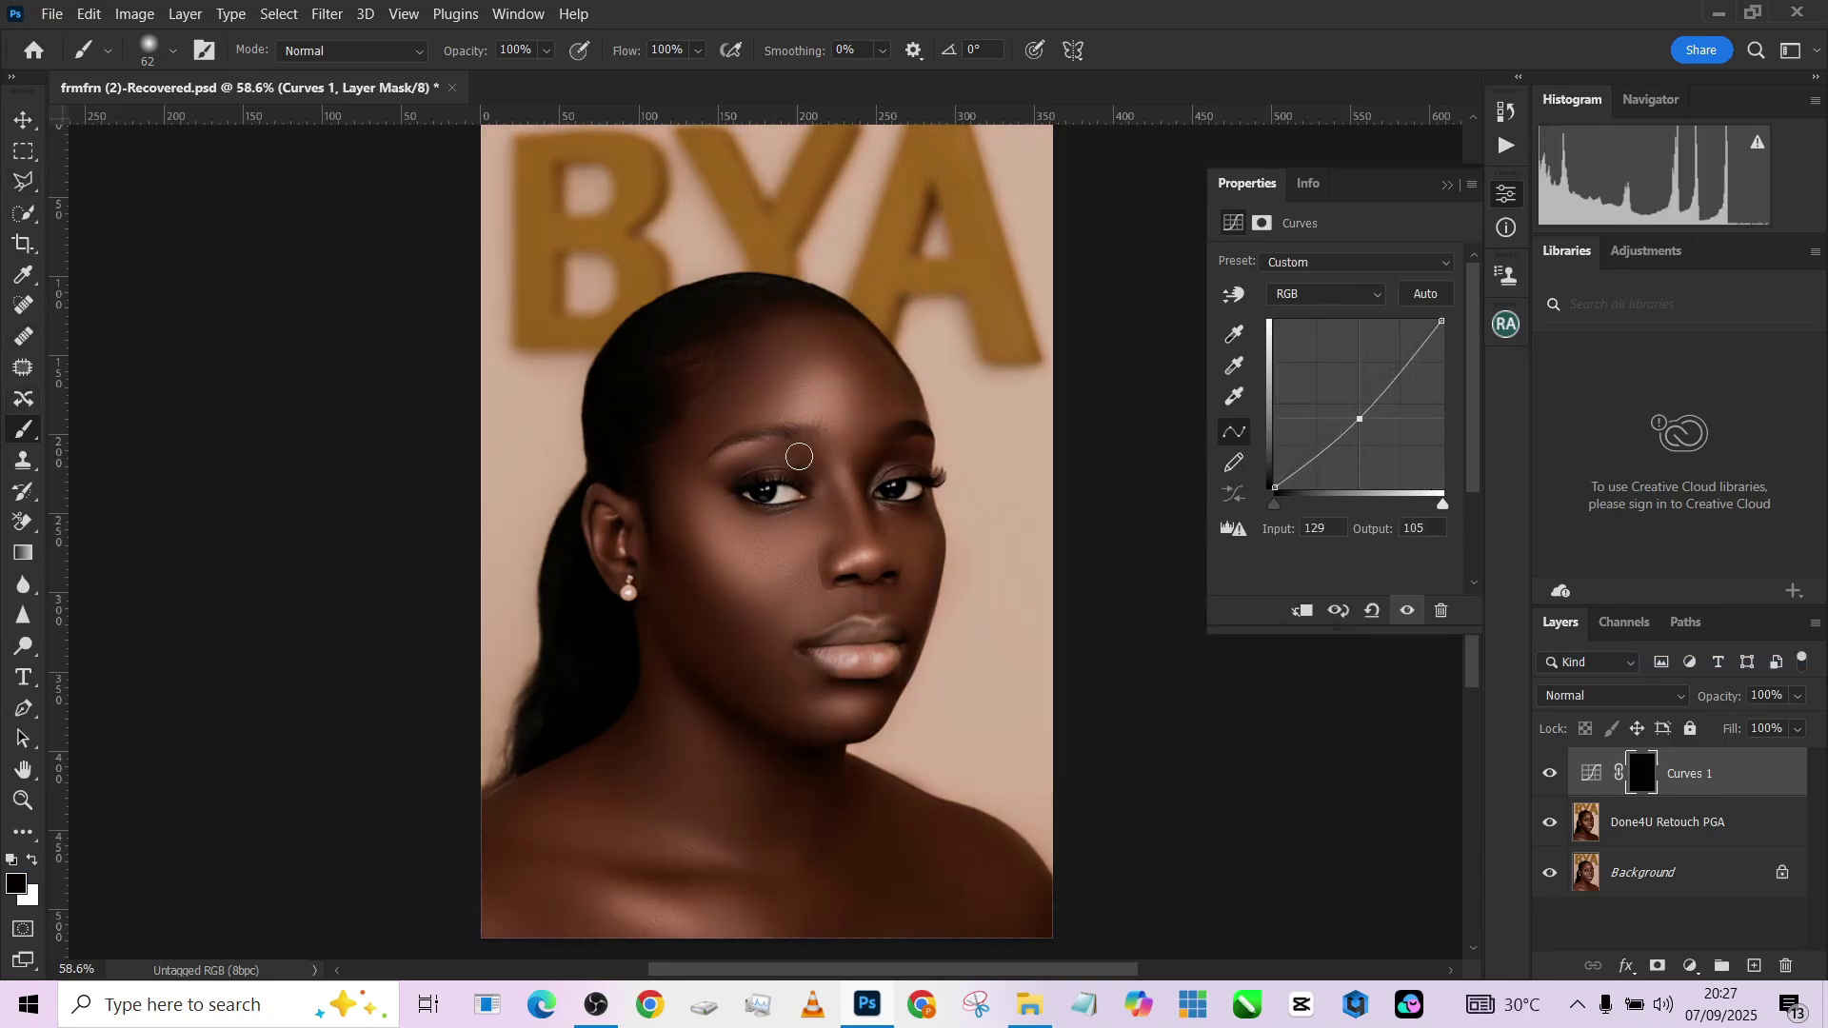
Paint white over the lower lip on the Curves mask with a soft 53 px brush to darken it.
key("x")
scroll(878, 659, "up", 5)
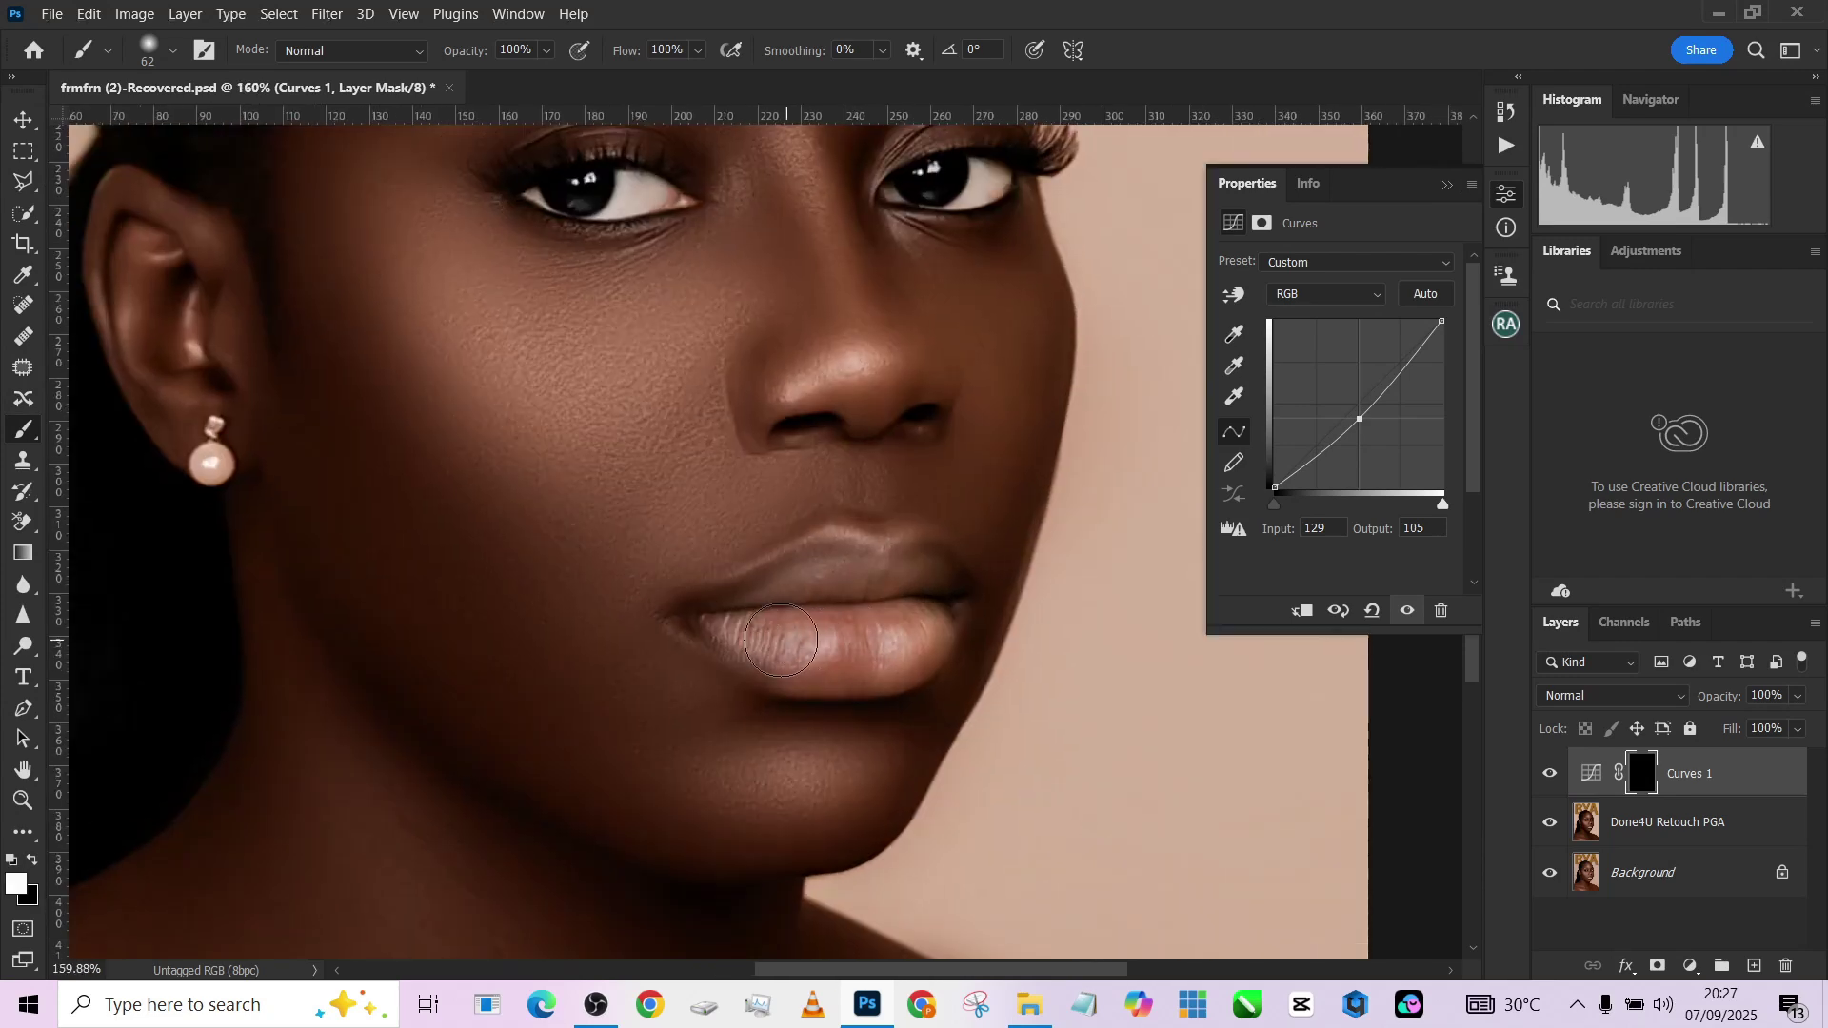
right_click(889, 637, "alt")
mouse_move(911, 640)
left_mouse_down()
mouse_move(728, 619)
mouse_move(890, 643)
mouse_move(936, 625)
left_mouse_up()
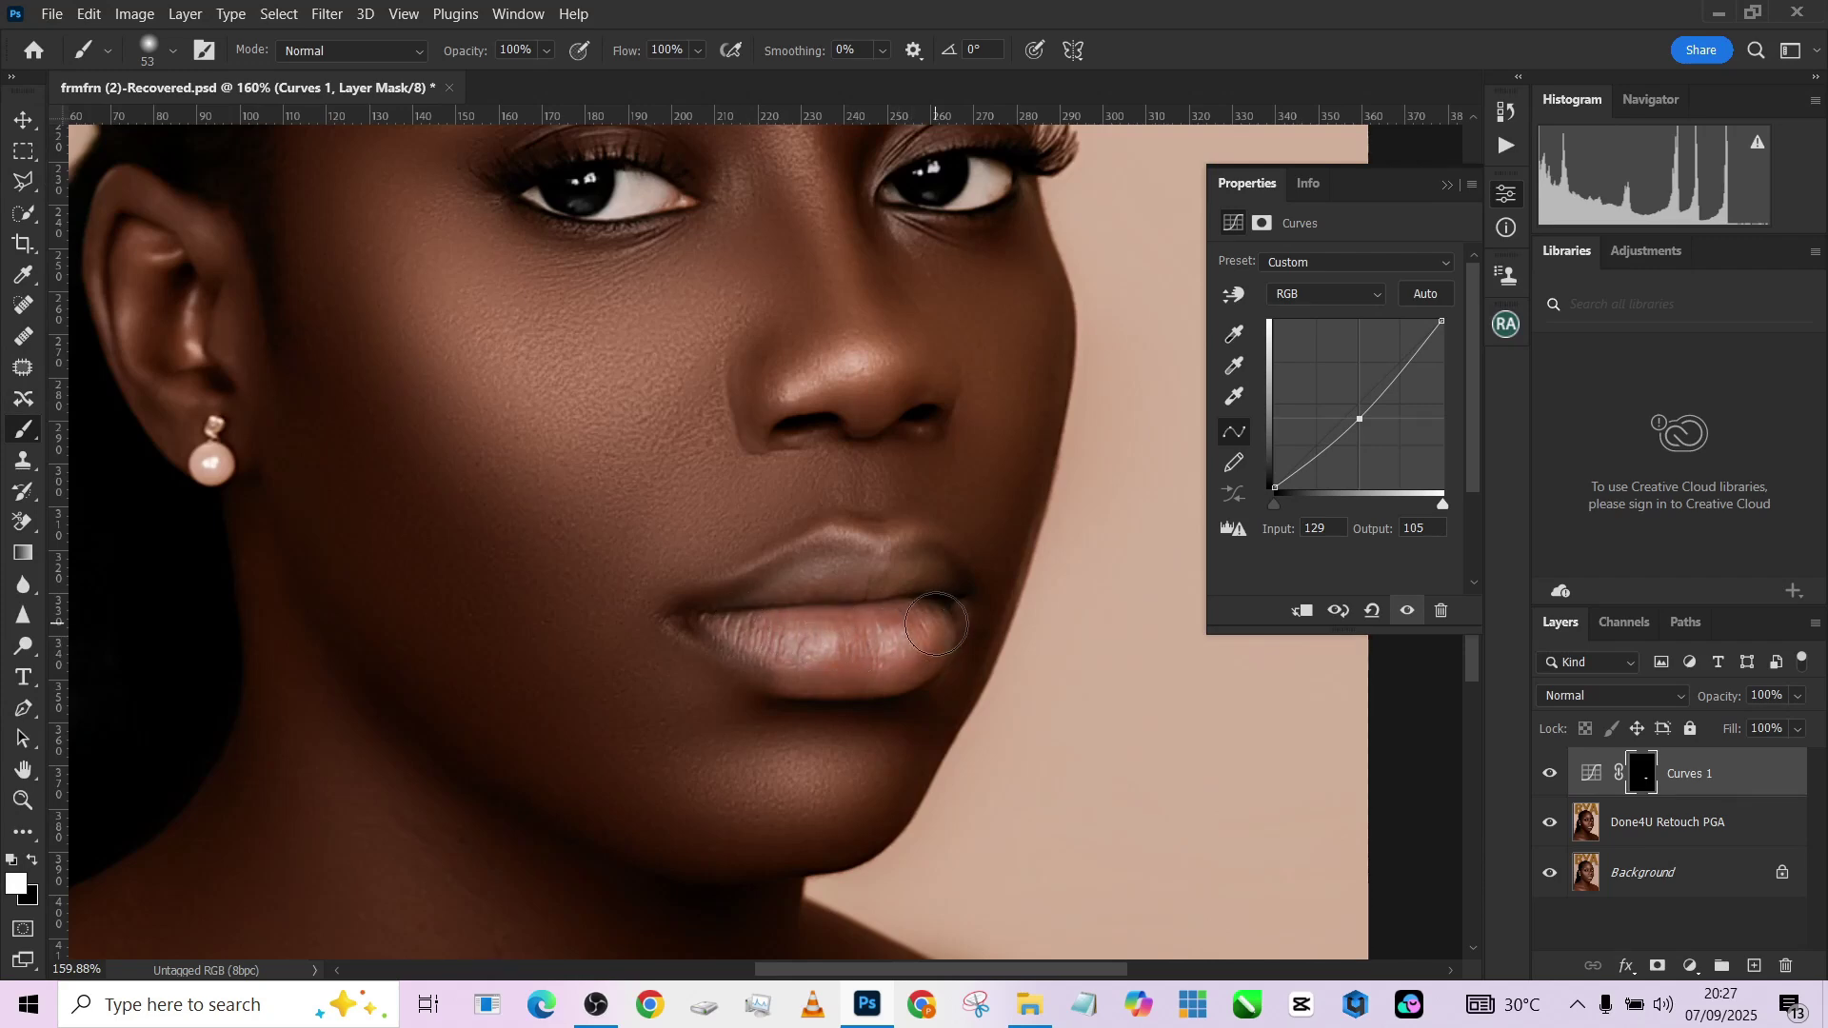
scroll(804, 628, "down", 6)
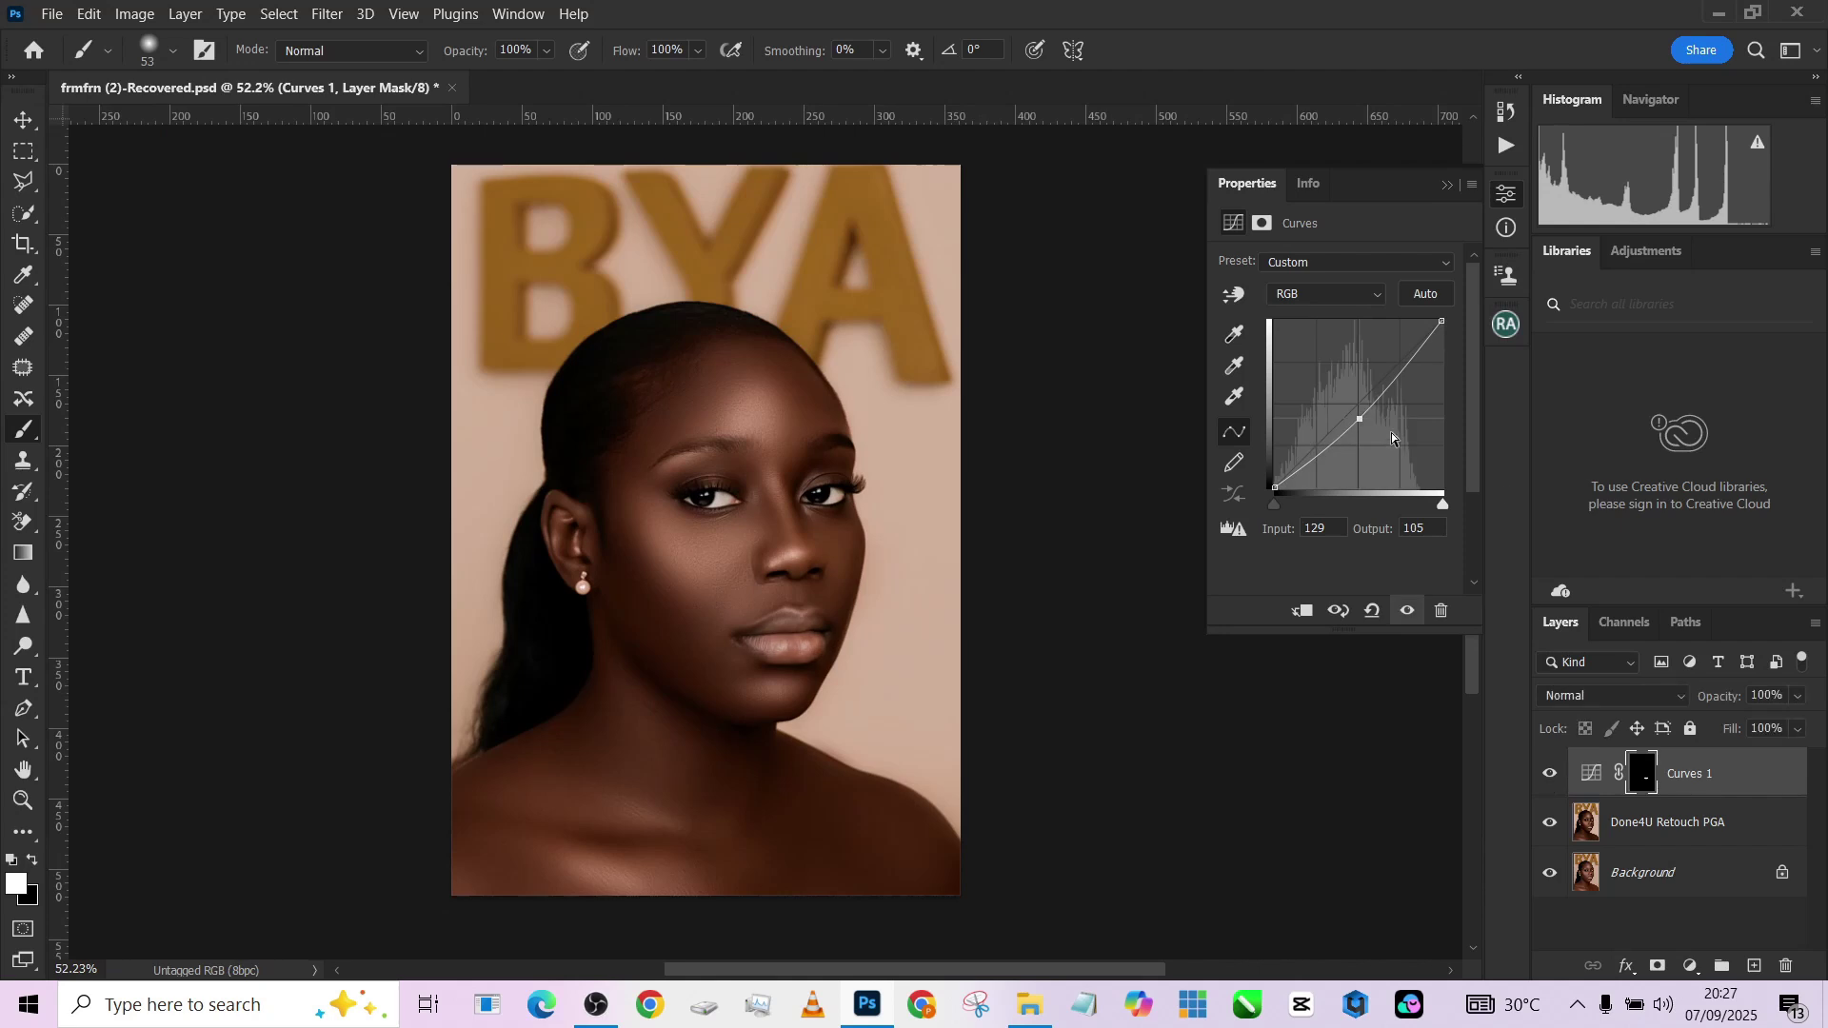
Deepen the lip darkening by moving the curve's midpoint to input 131, output 98, and flatten the image.
left_click_drag(1362, 421, 1364, 427)
scroll(801, 561, "up", 1)
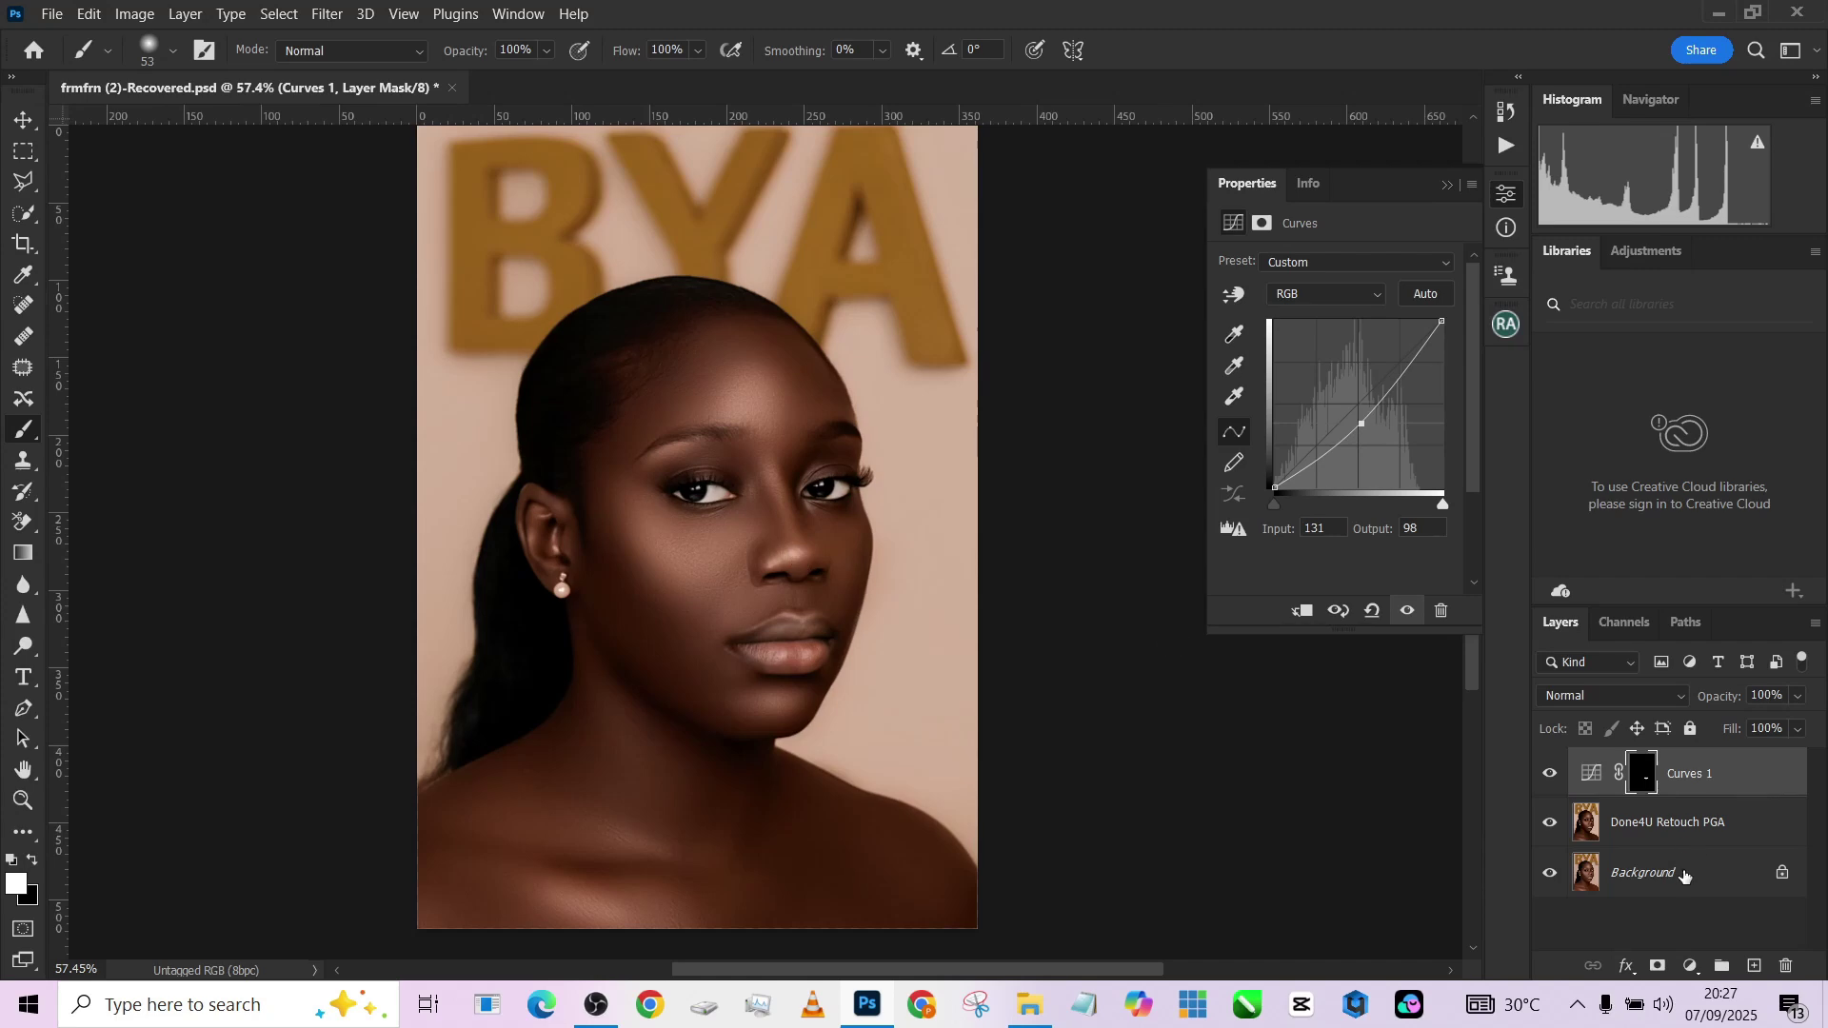
right_click(1684, 875)
left_click(1704, 803)
Run the Sharpen action from the Done4U set on the portrait, inspect the face and flatten the image.
left_click(1506, 148)
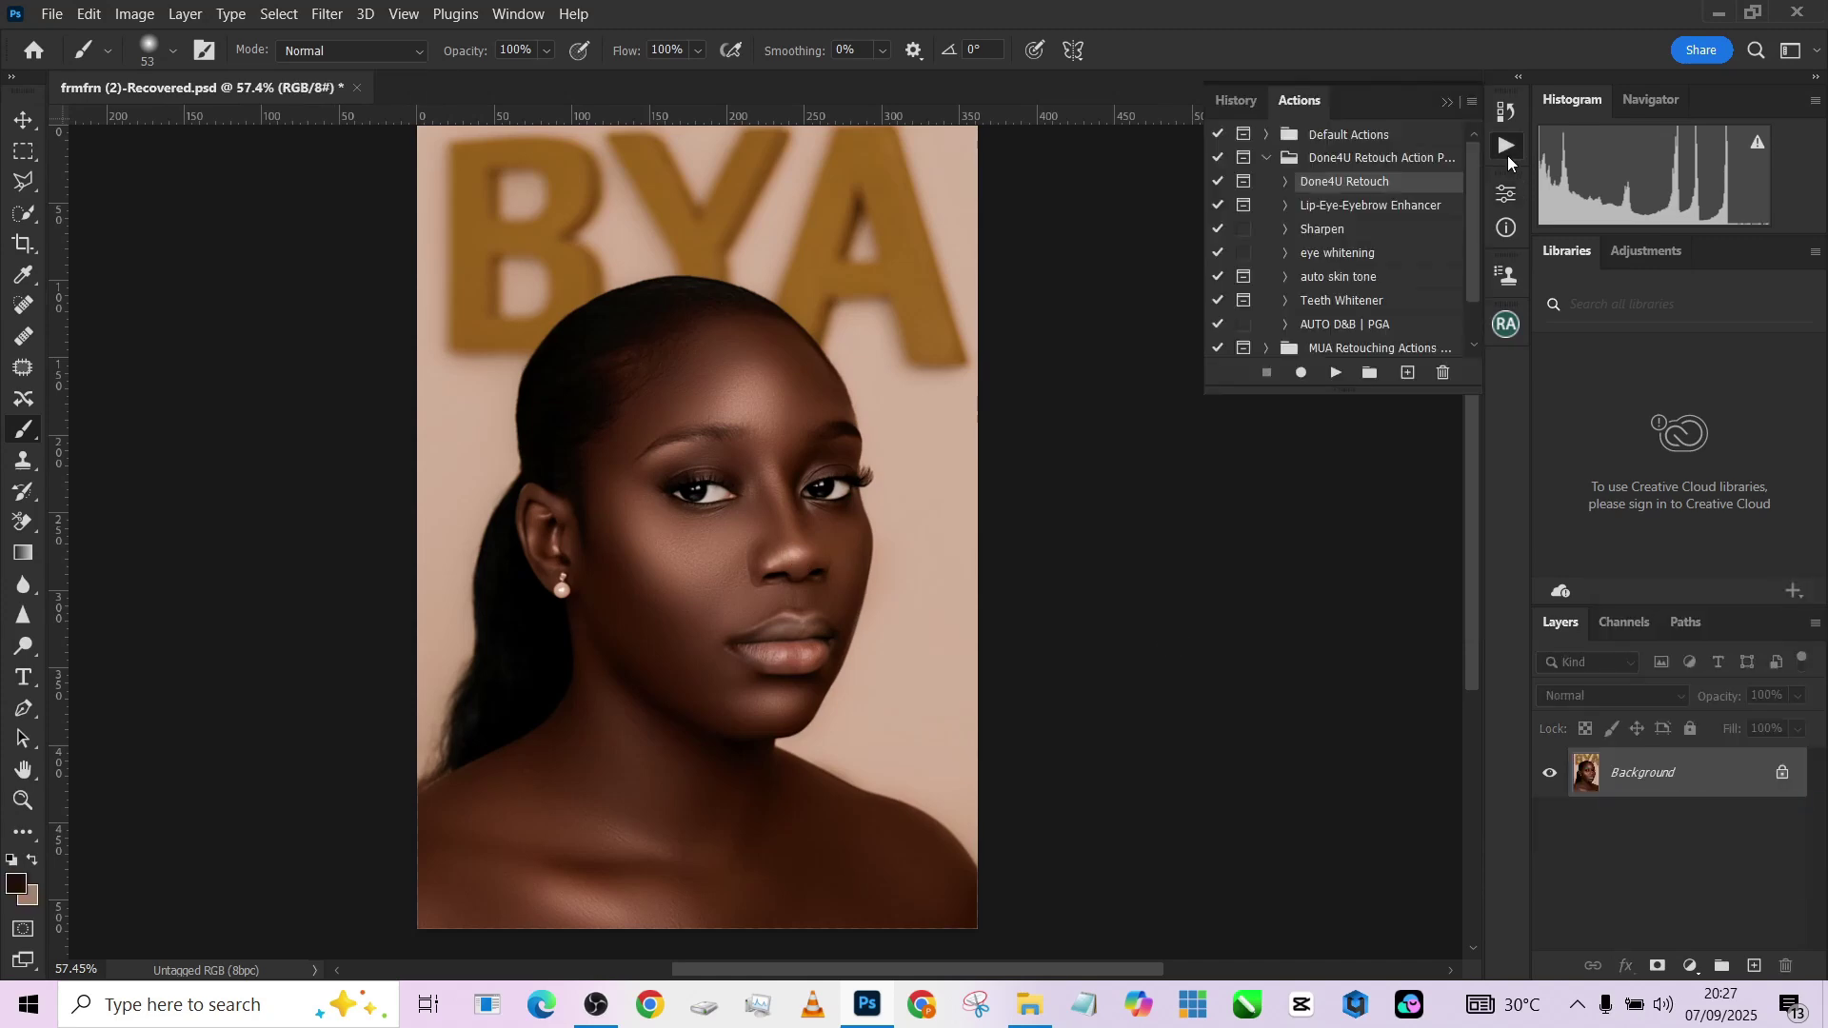
left_click(1342, 236)
left_click(1336, 377)
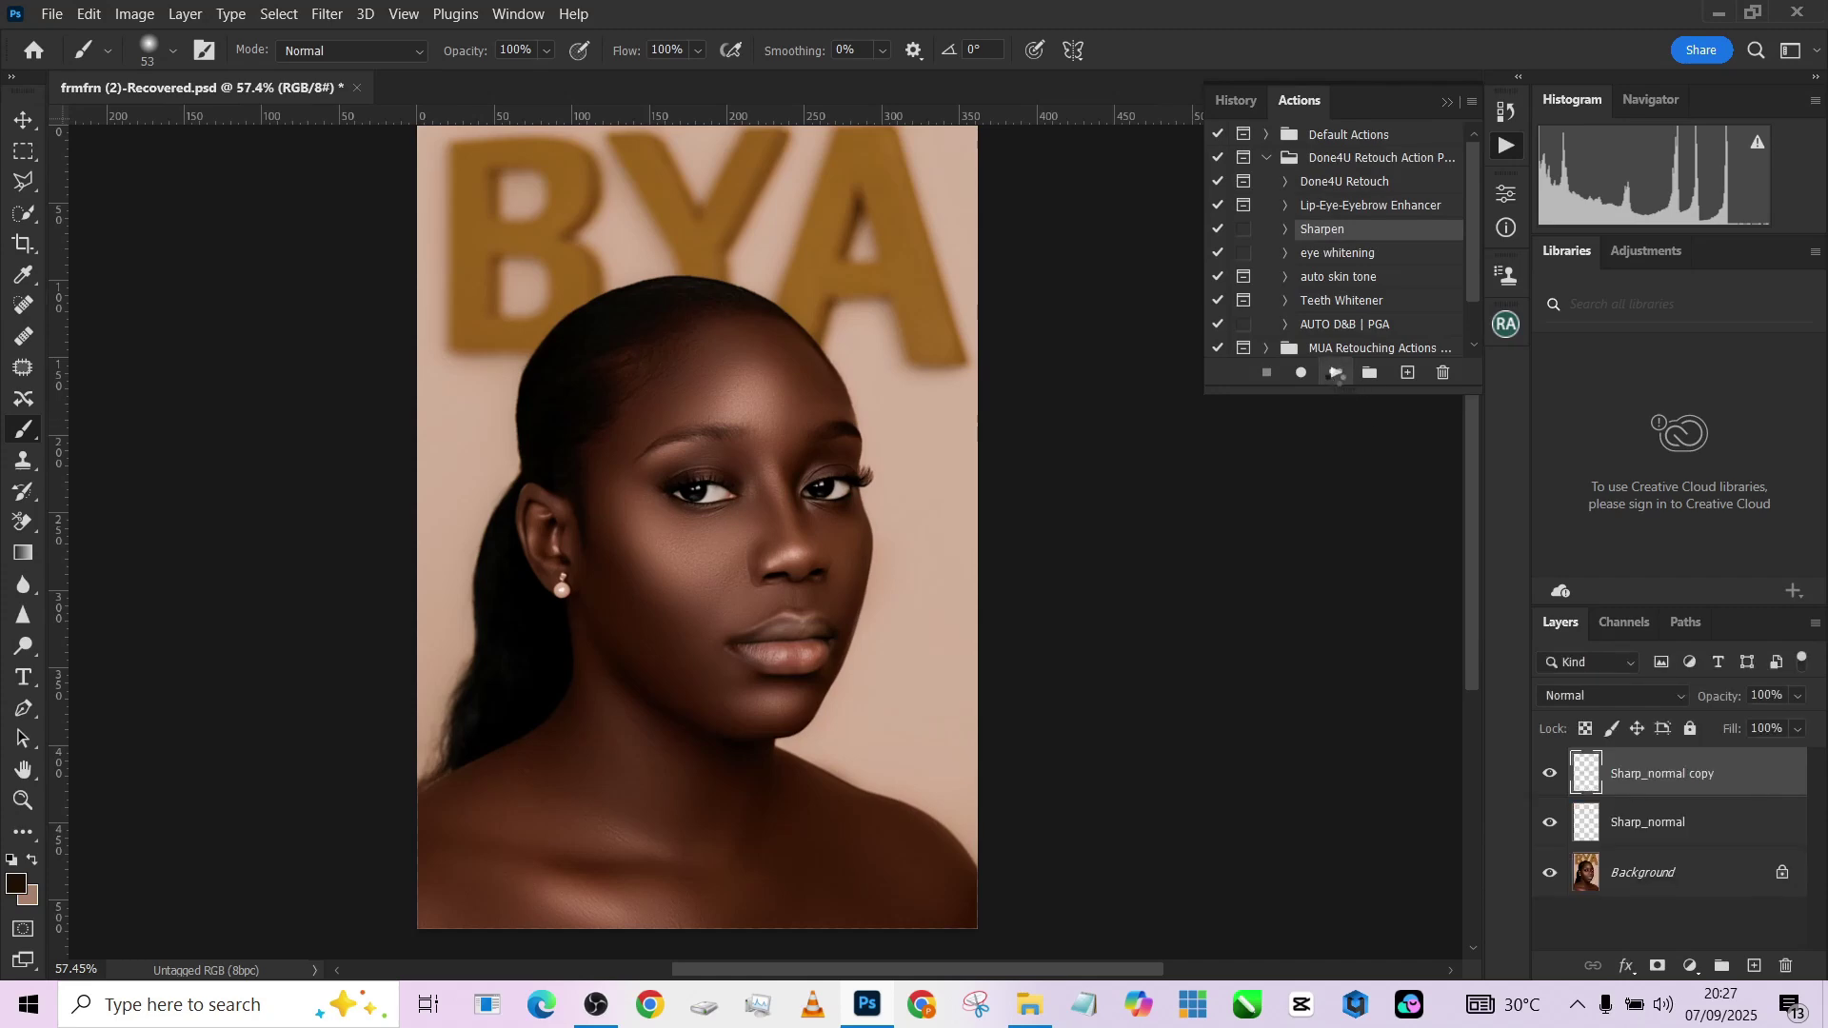
scroll(721, 556, "up", 6)
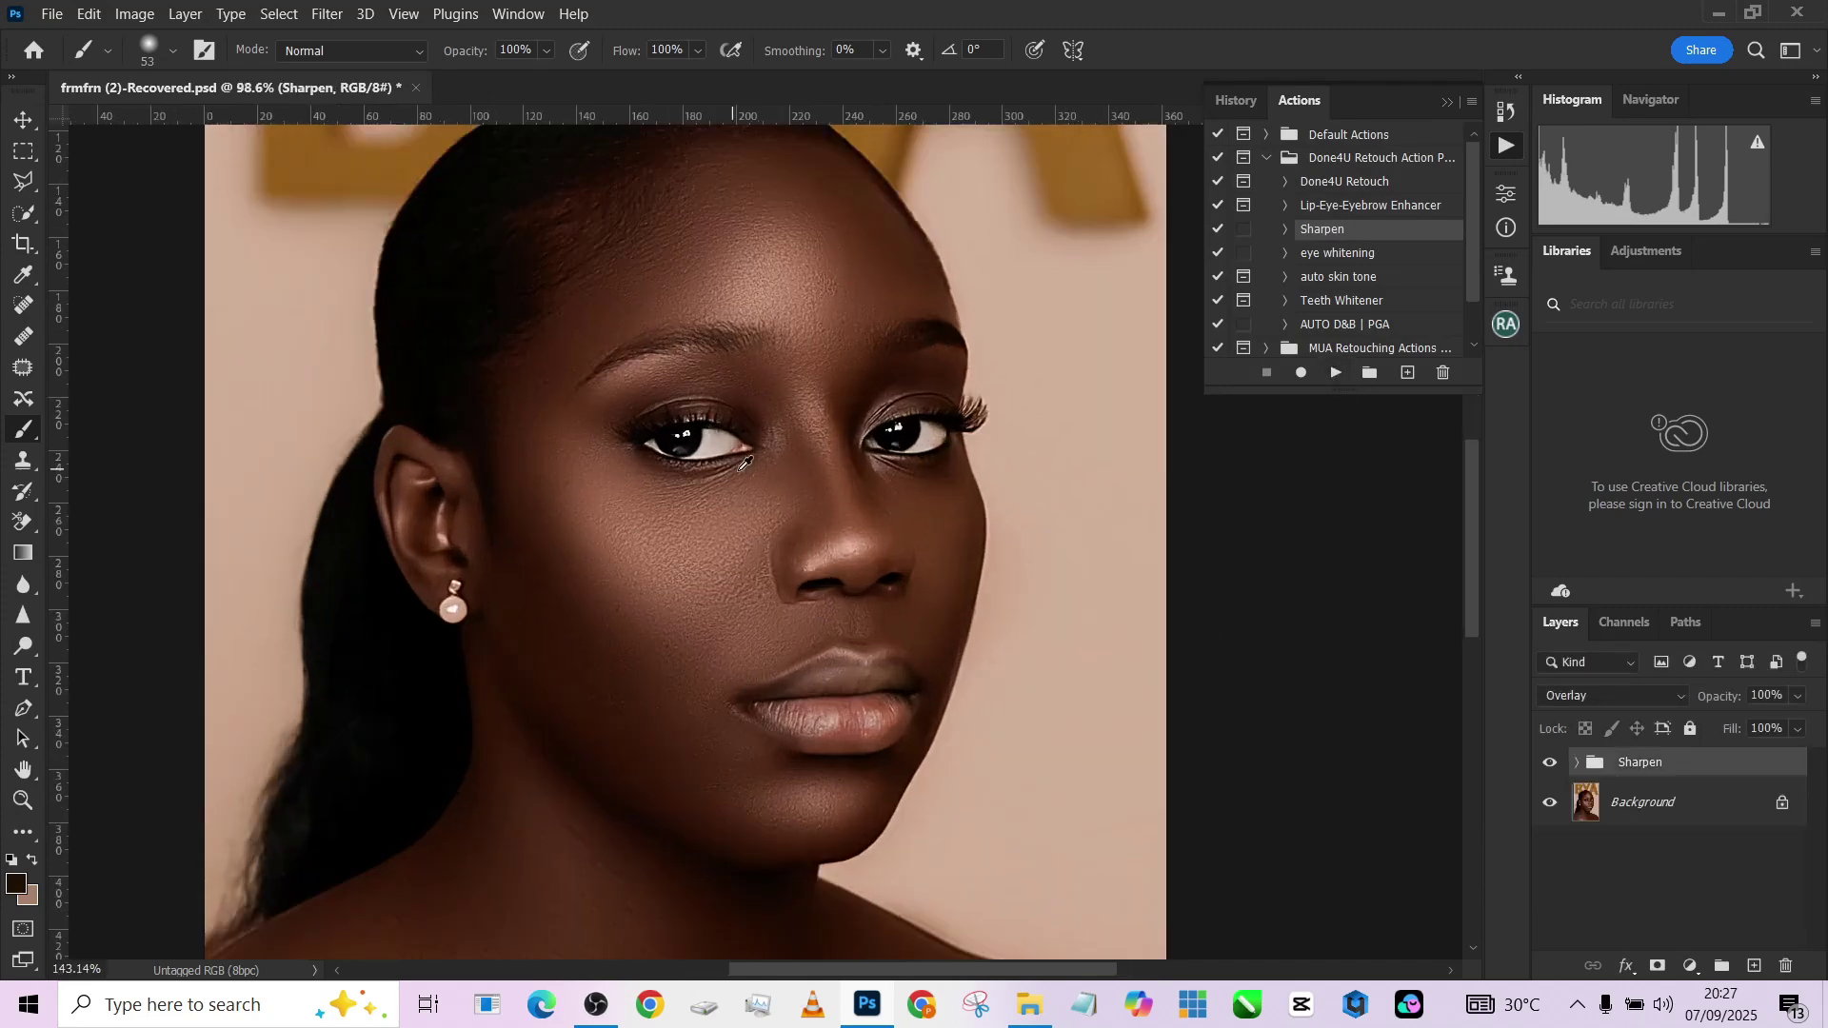
scroll(744, 475, "down", 6)
right_click(1695, 819)
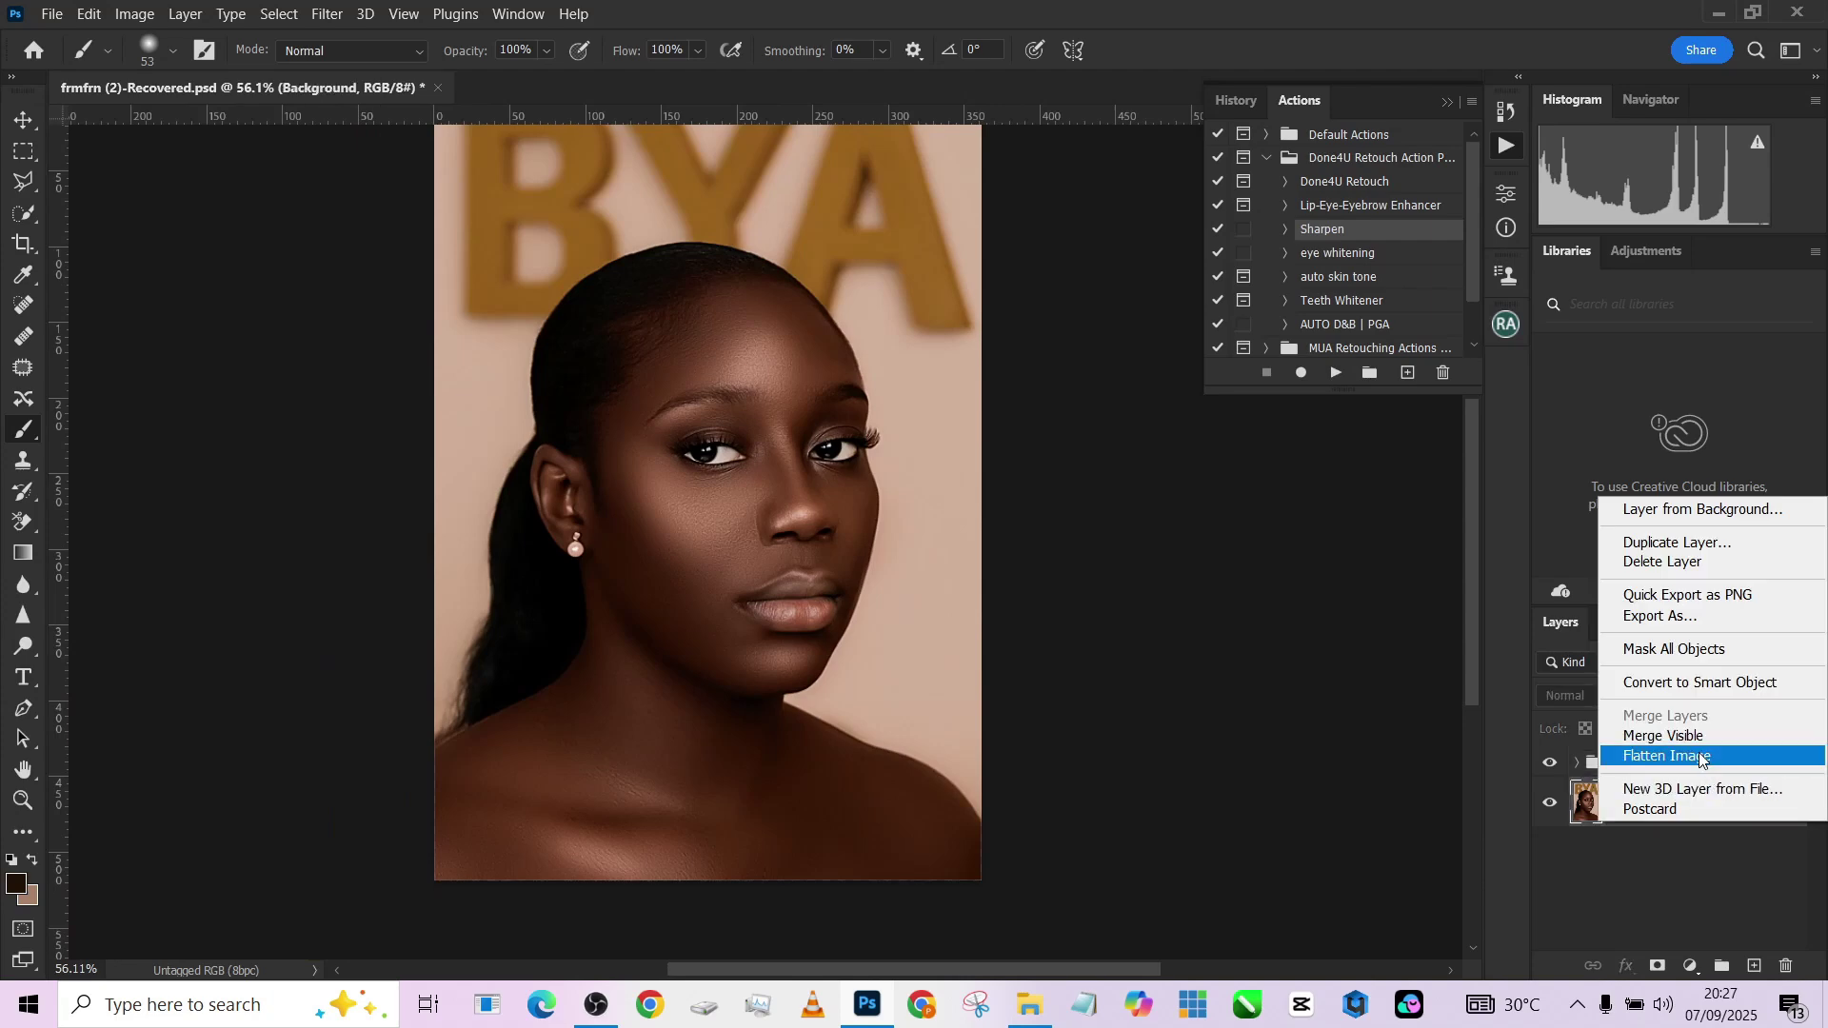
left_click(1666, 755)
Compare the finished portrait with an earlier history state from before the colour fill masking and return to the last Flatten Image state.
left_click(1236, 103)
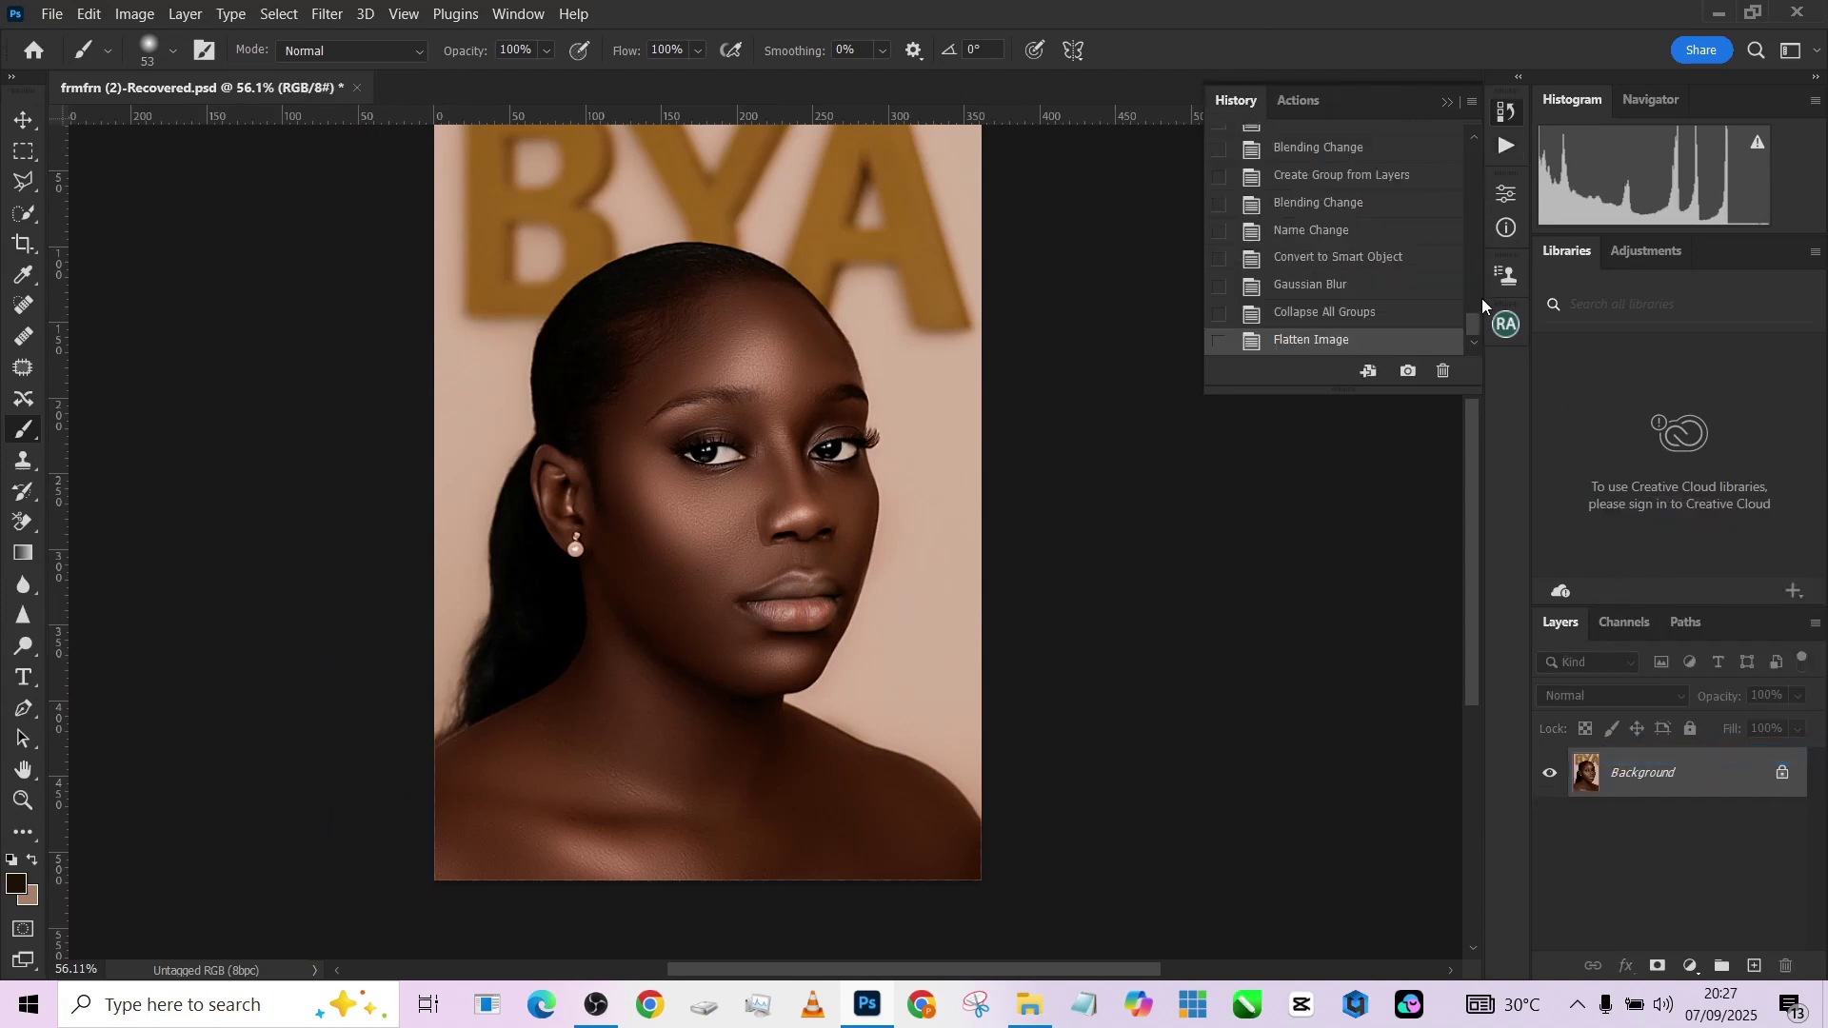
mouse_move(1470, 330)
left_mouse_down()
mouse_move(1480, 135)
mouse_move(1483, 340)
left_mouse_up()
left_click(1427, 144)
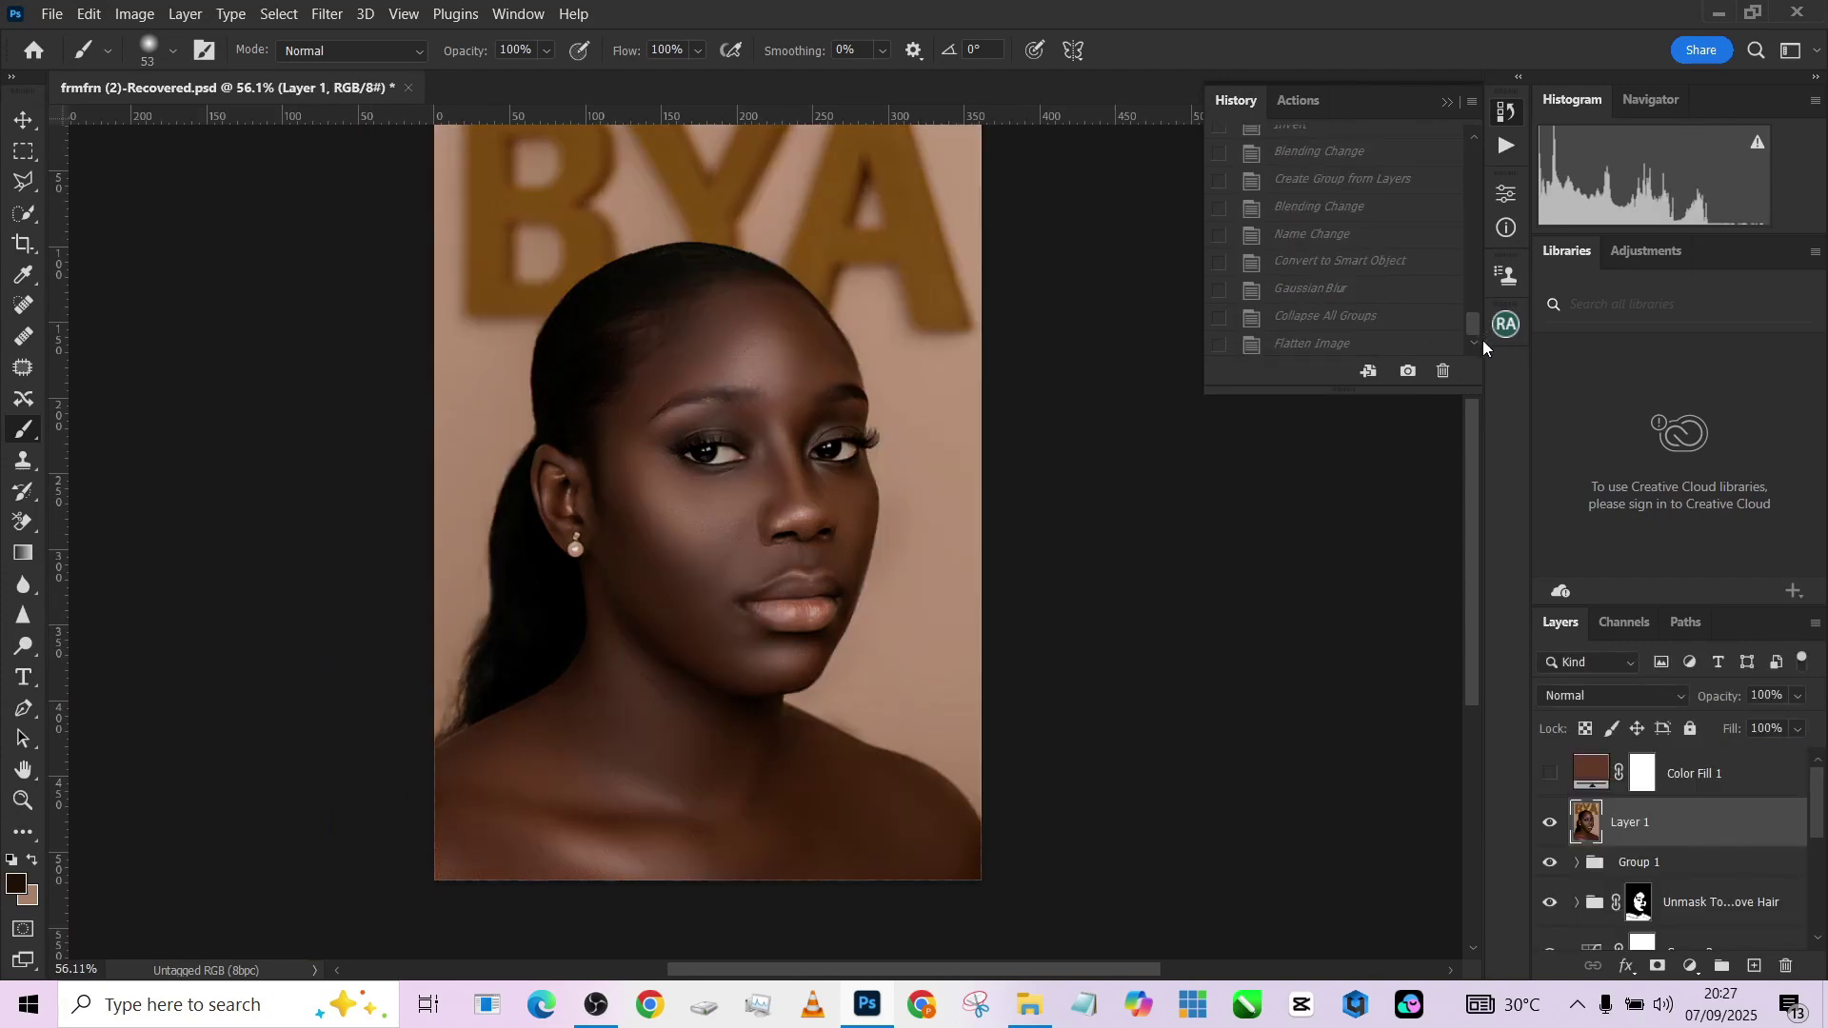
scroll(993, 398, "up", 3)
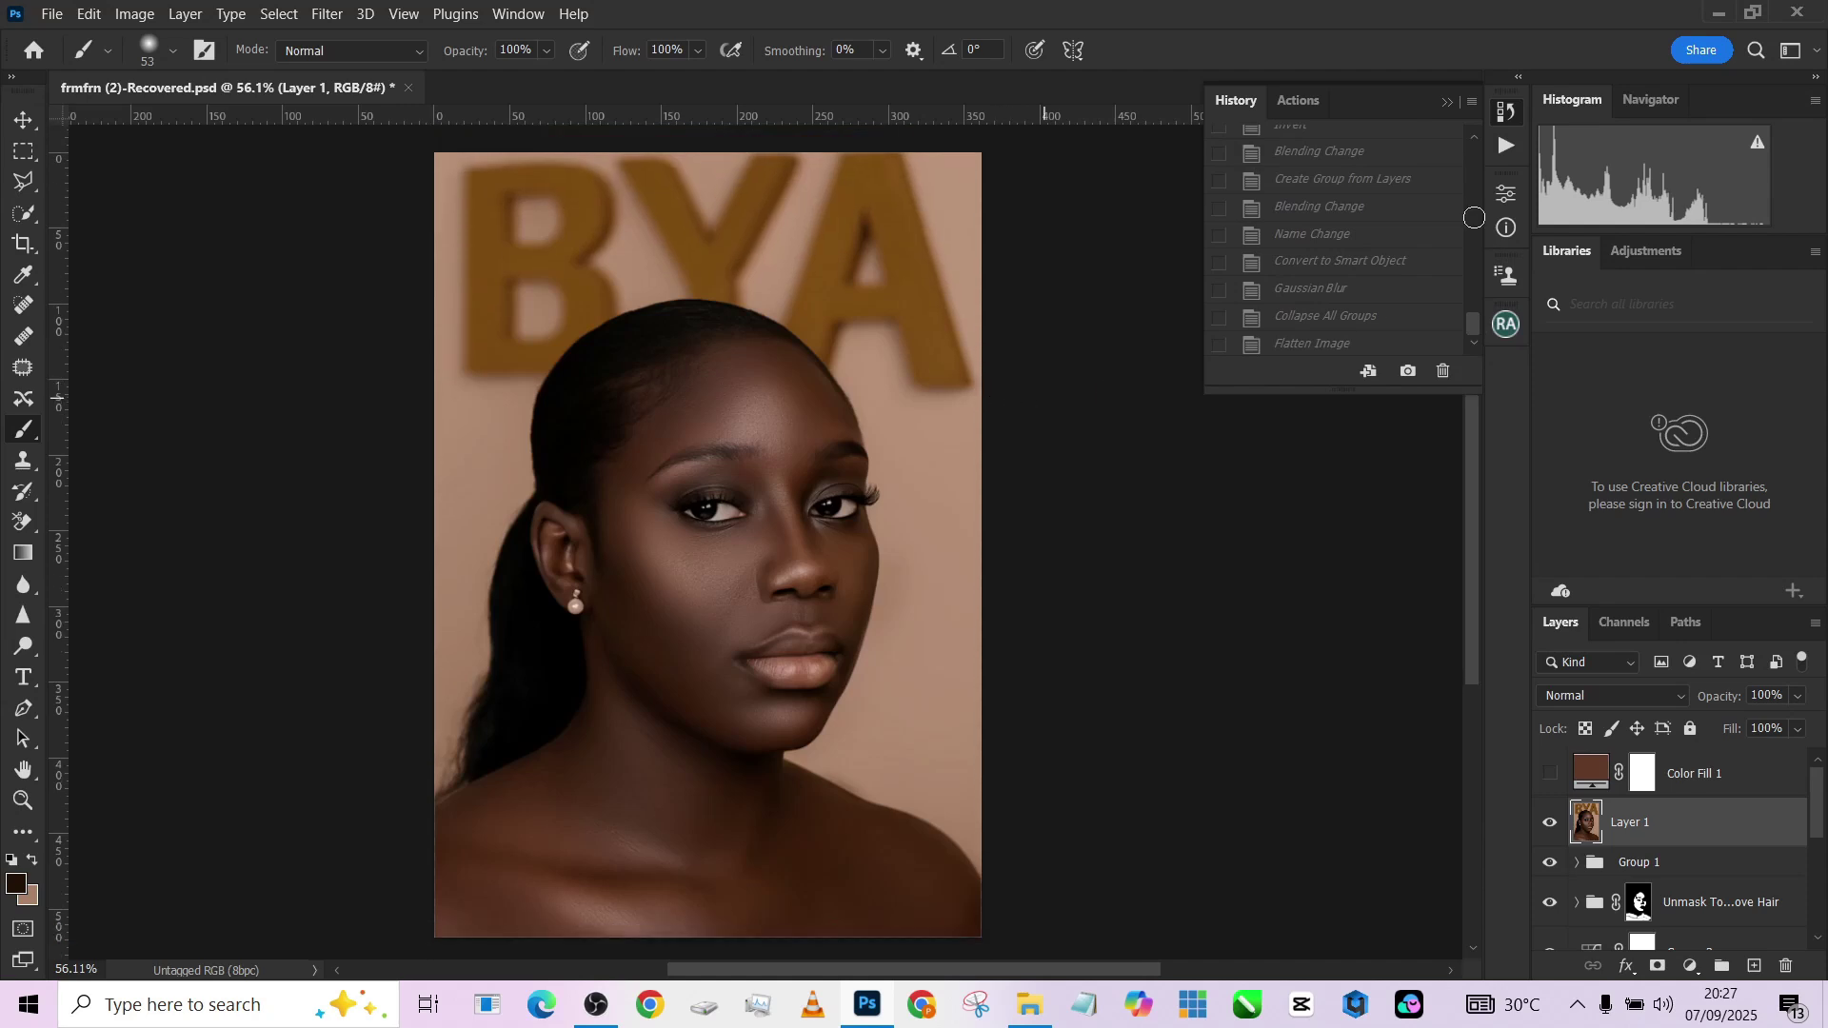
scroll(1336, 254, "down", 1)
left_click(1316, 338)
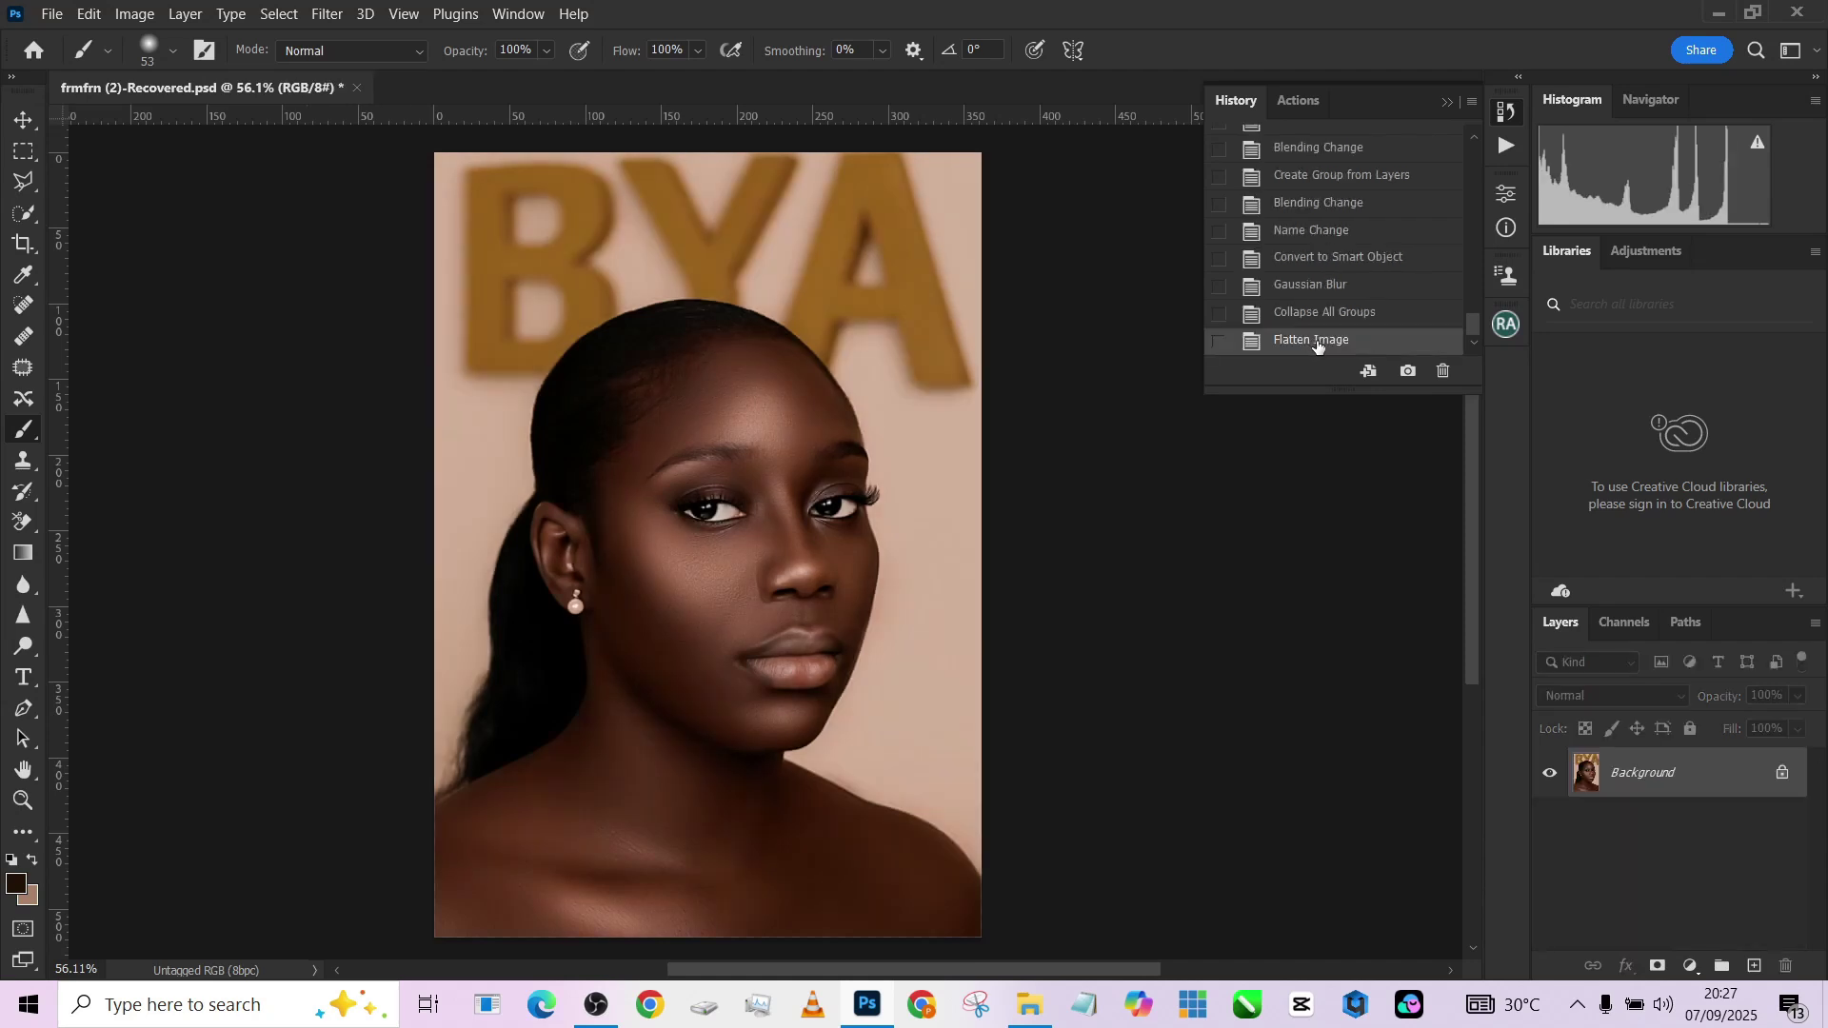